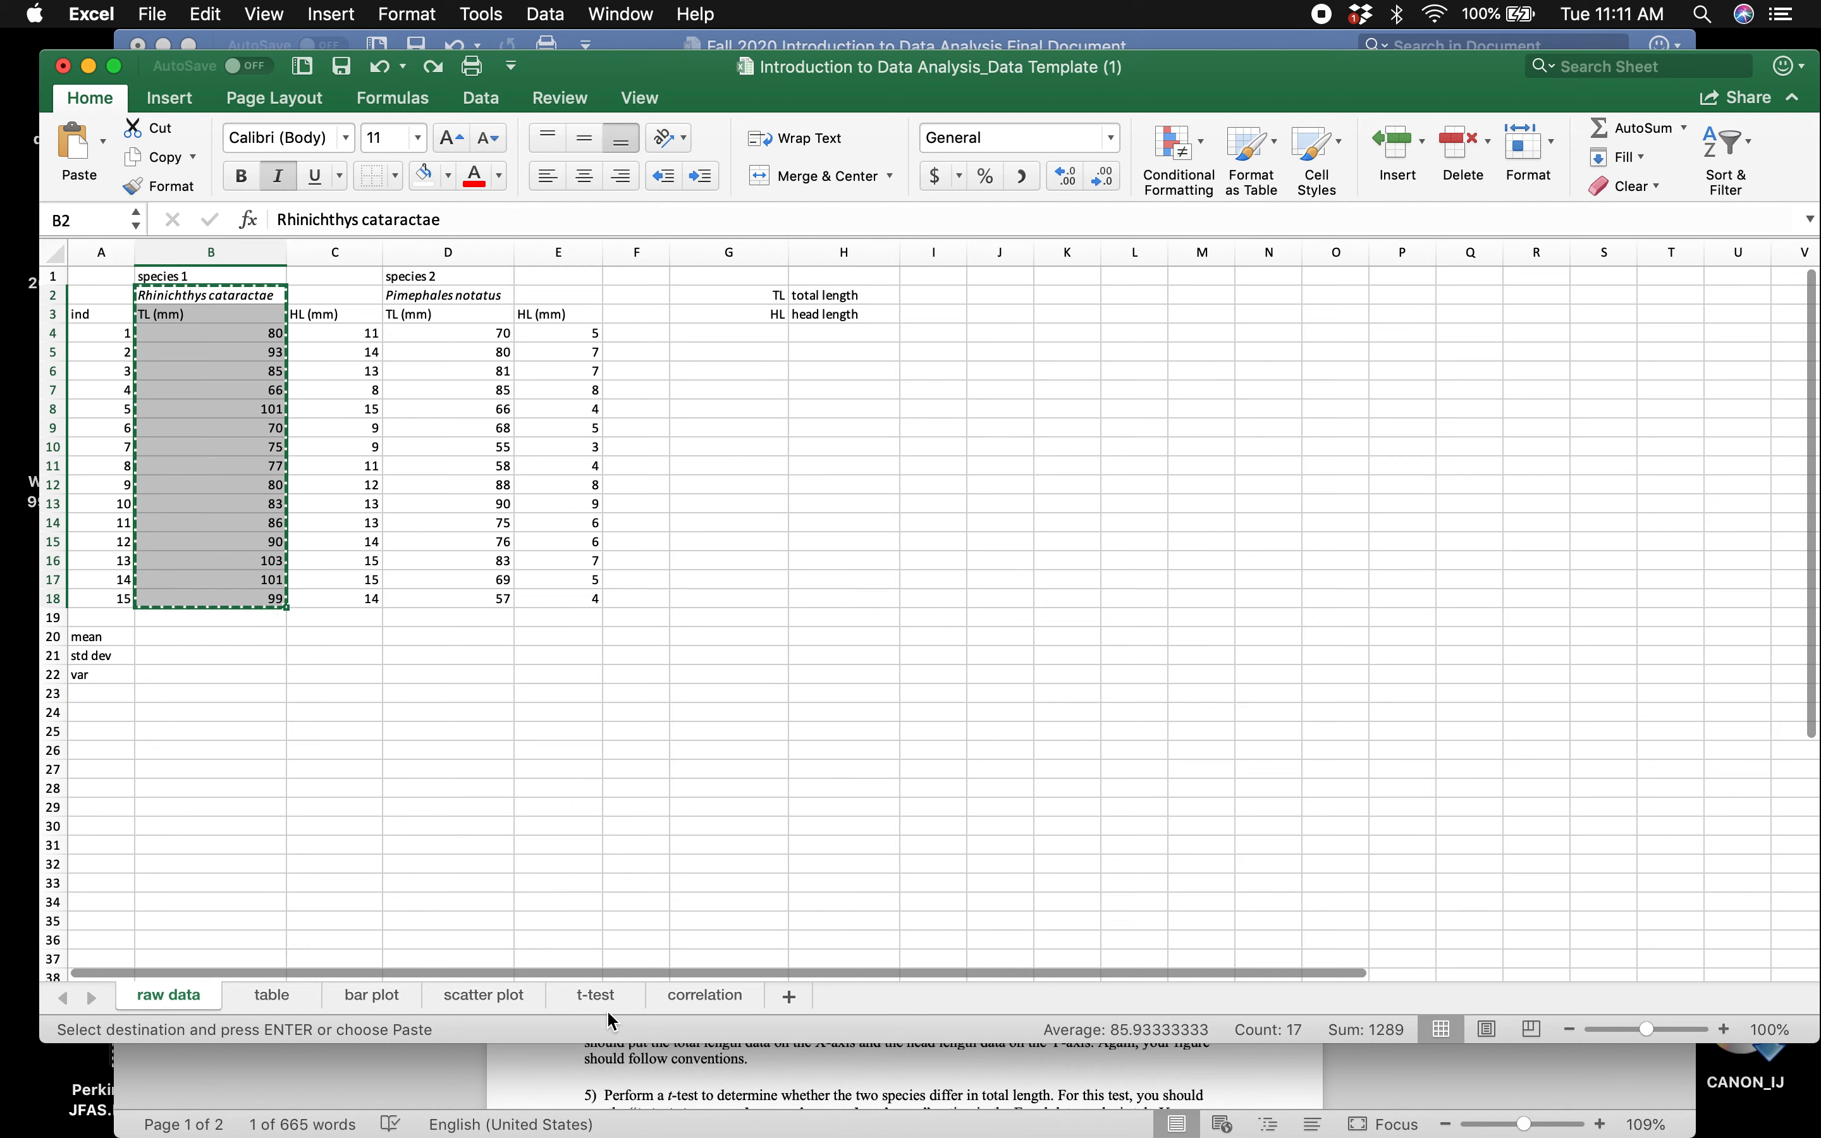
- Look through the workbook's table, bar plot, scatter plot, t-test and correlation sheets and return to the raw data sheet
click(274, 996)
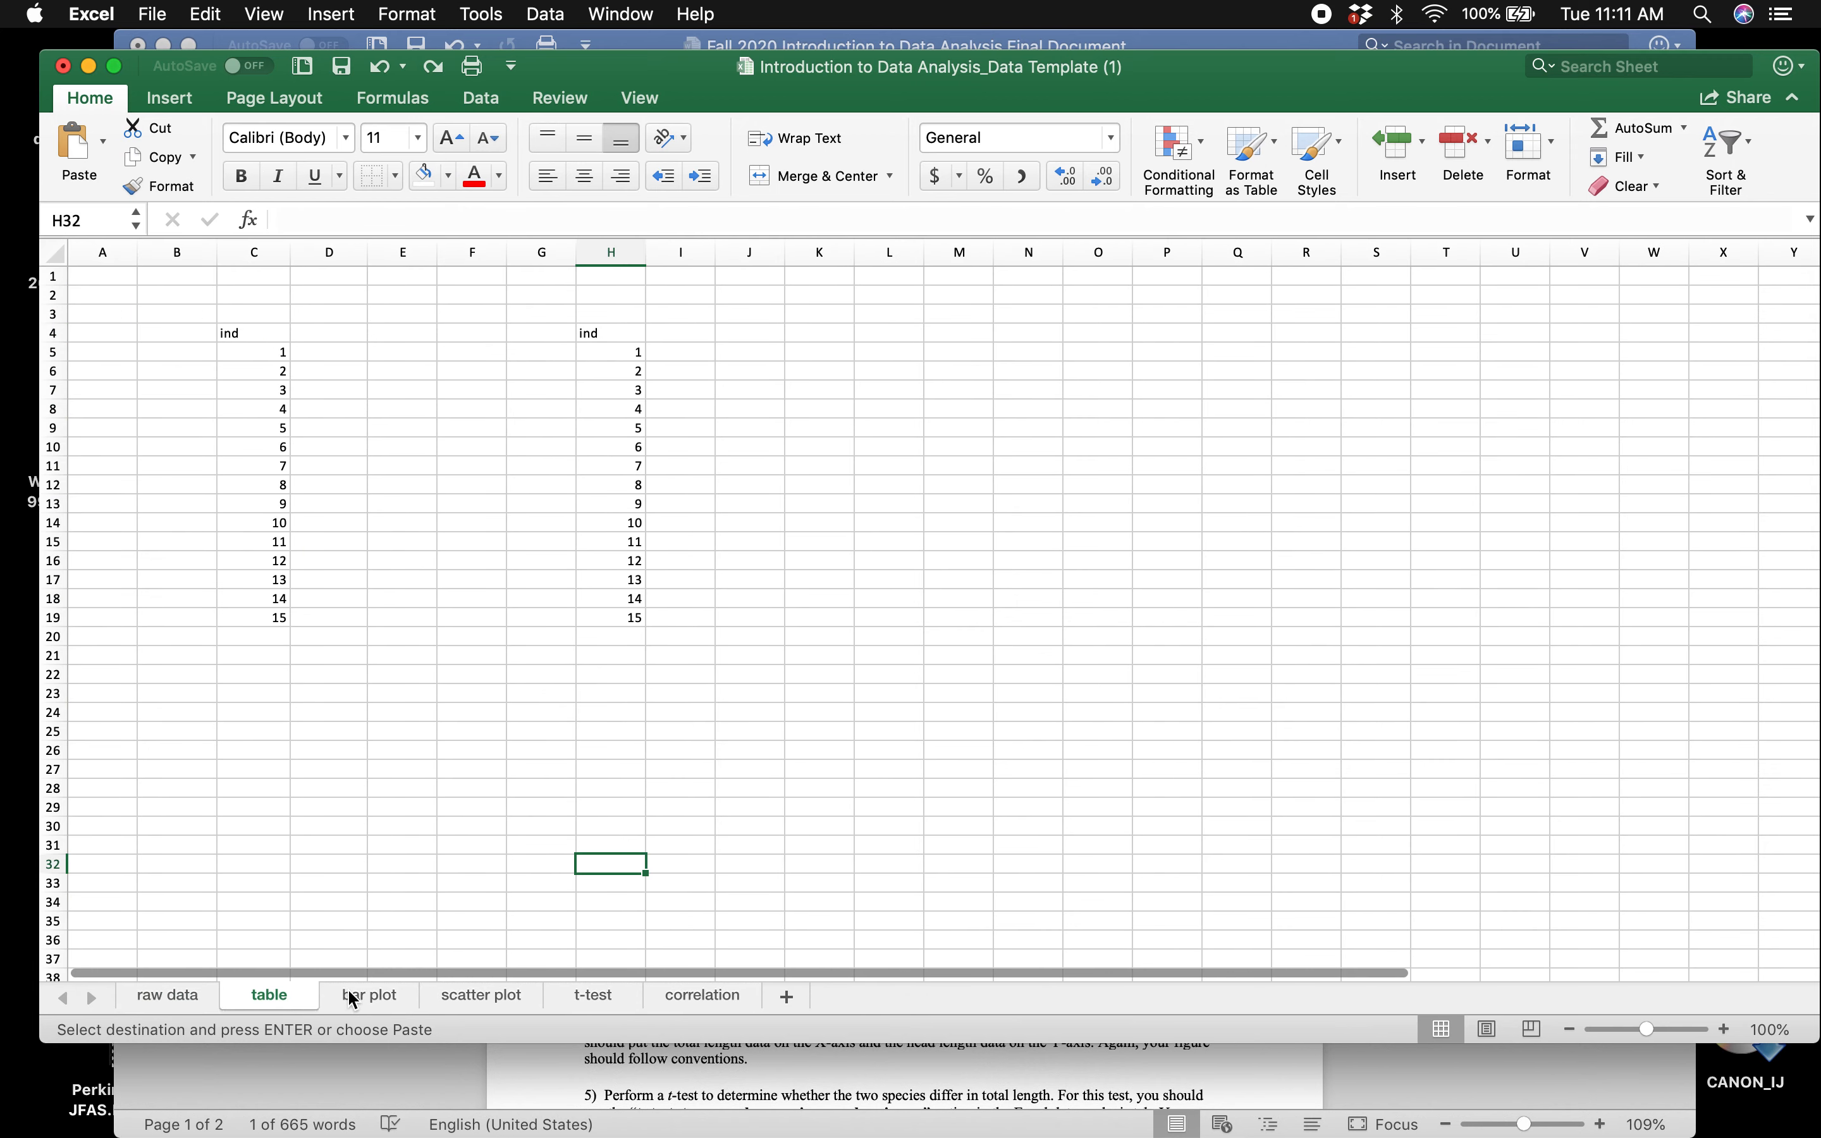
click(360, 996)
click(272, 997)
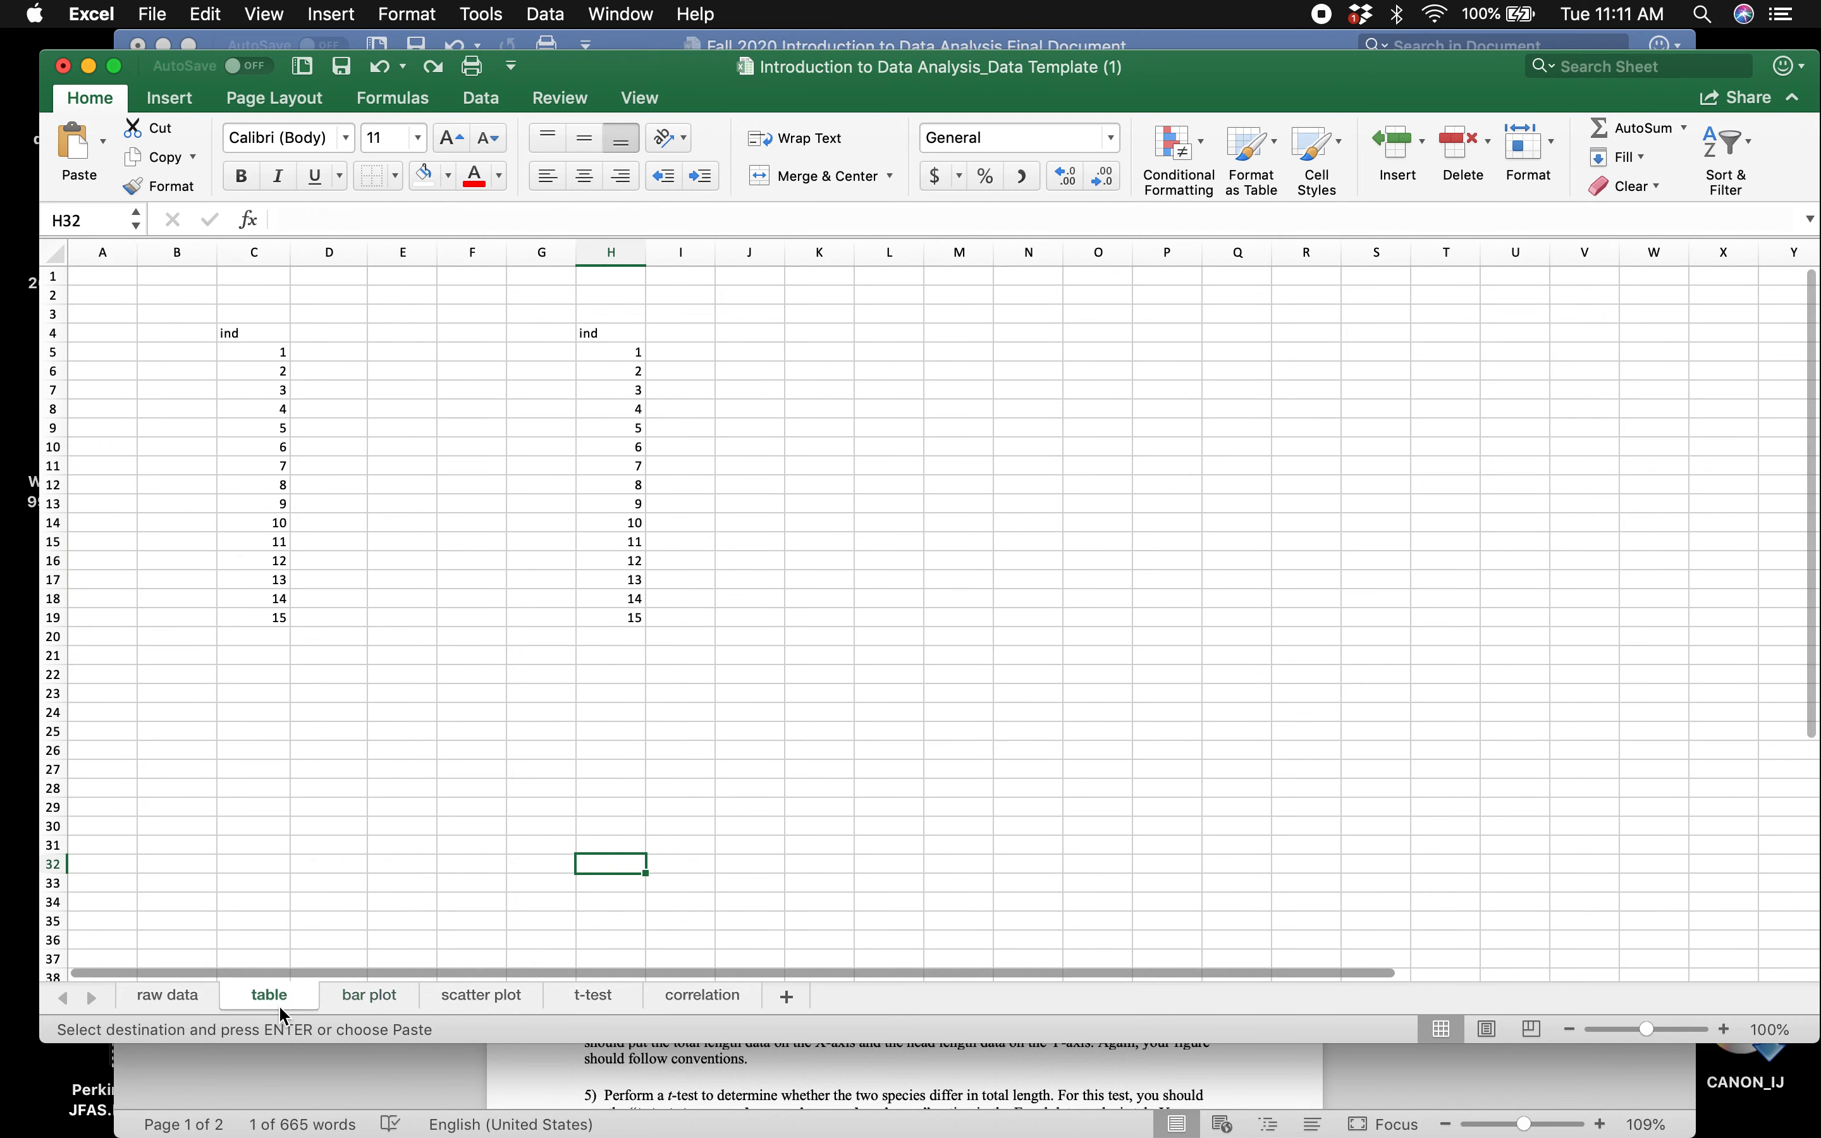
click(181, 1007)
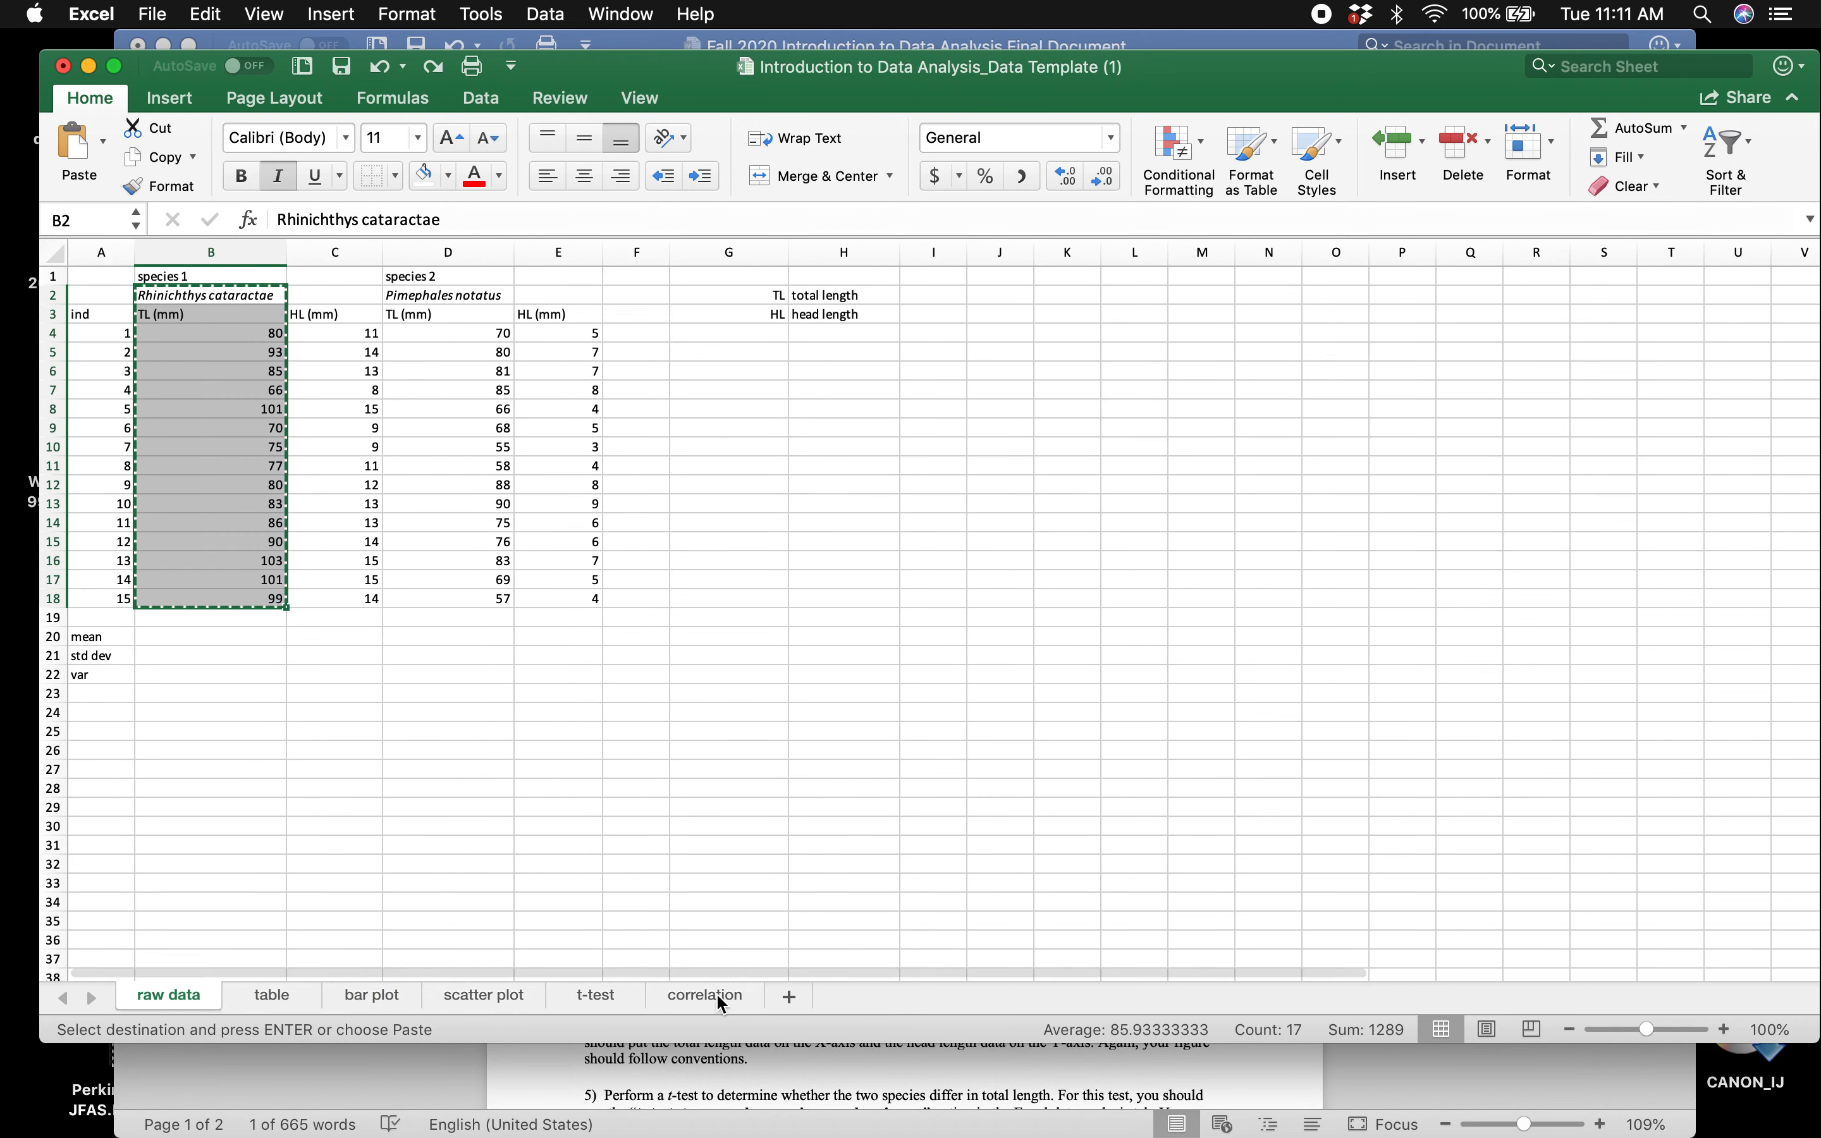
drag(941, 80, 939, 125)
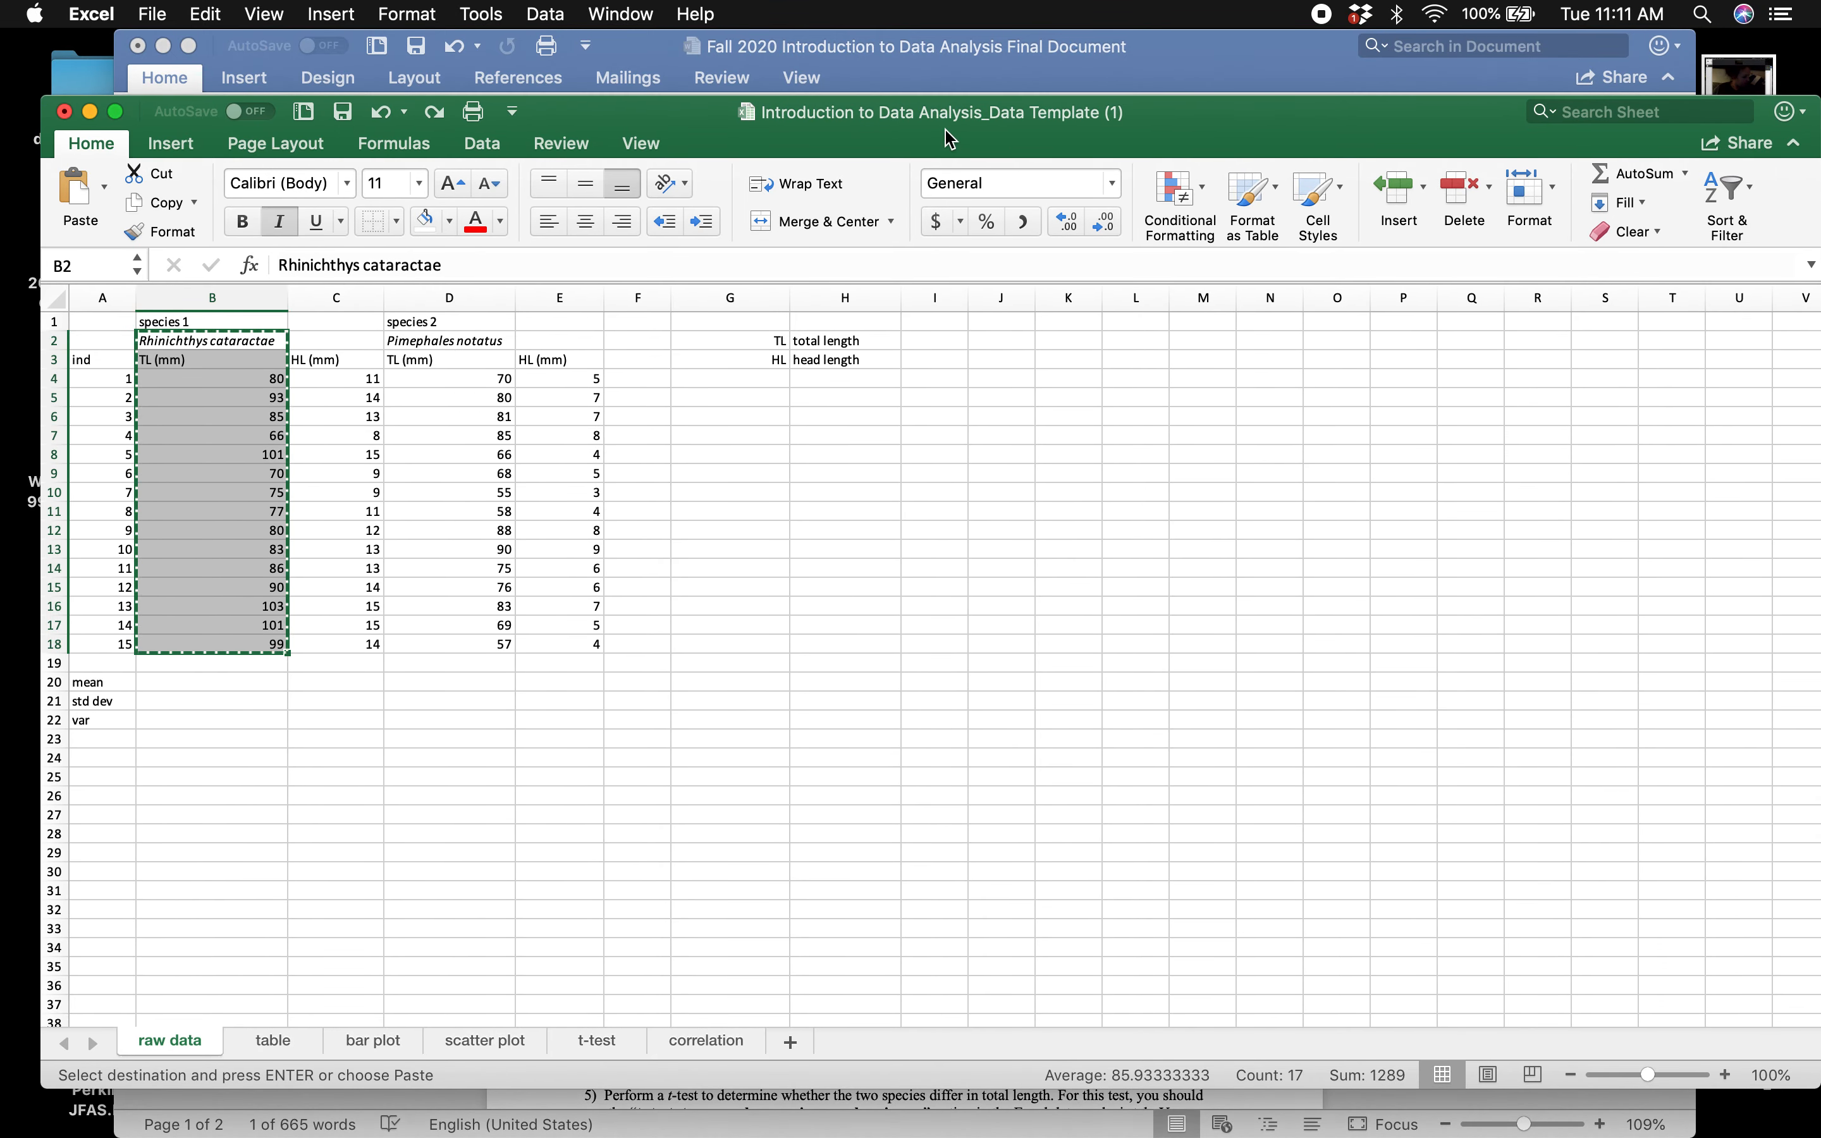
click(268, 1047)
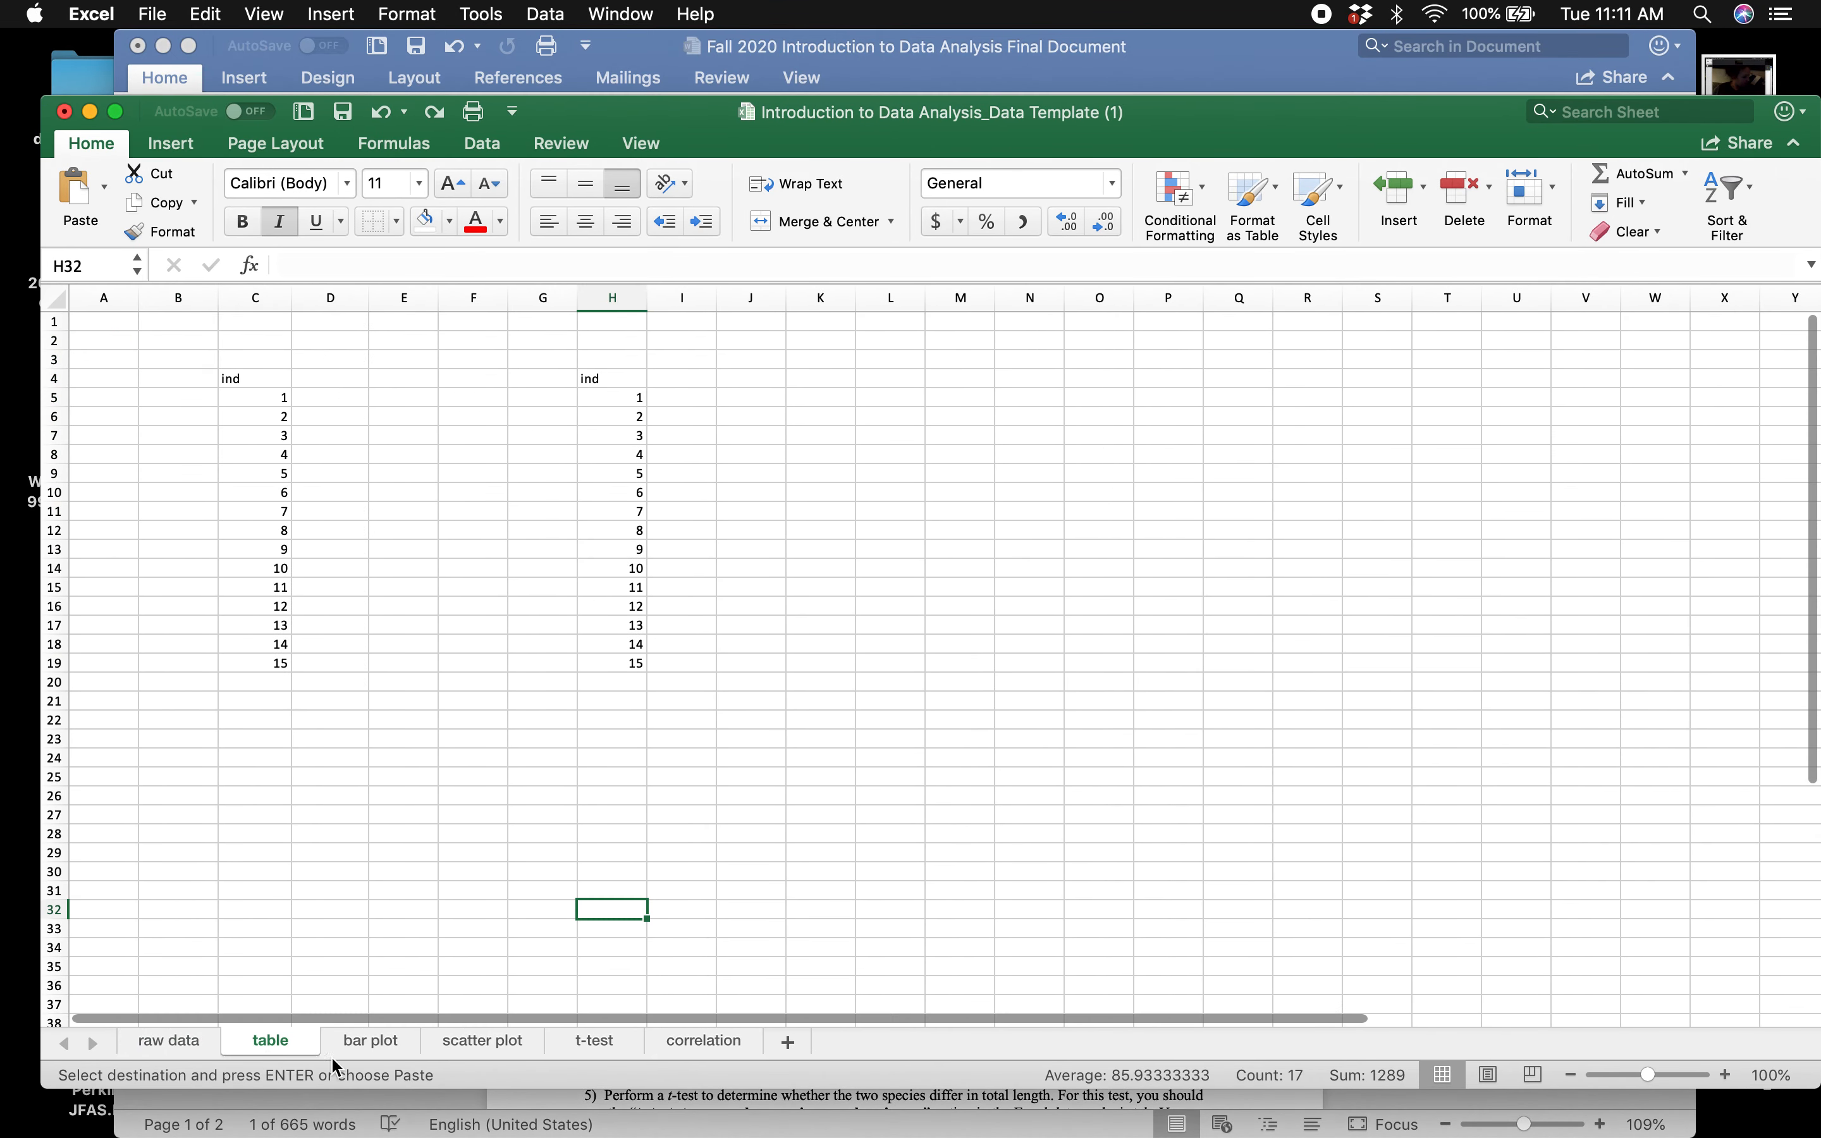
click(396, 1048)
click(486, 1040)
click(590, 1040)
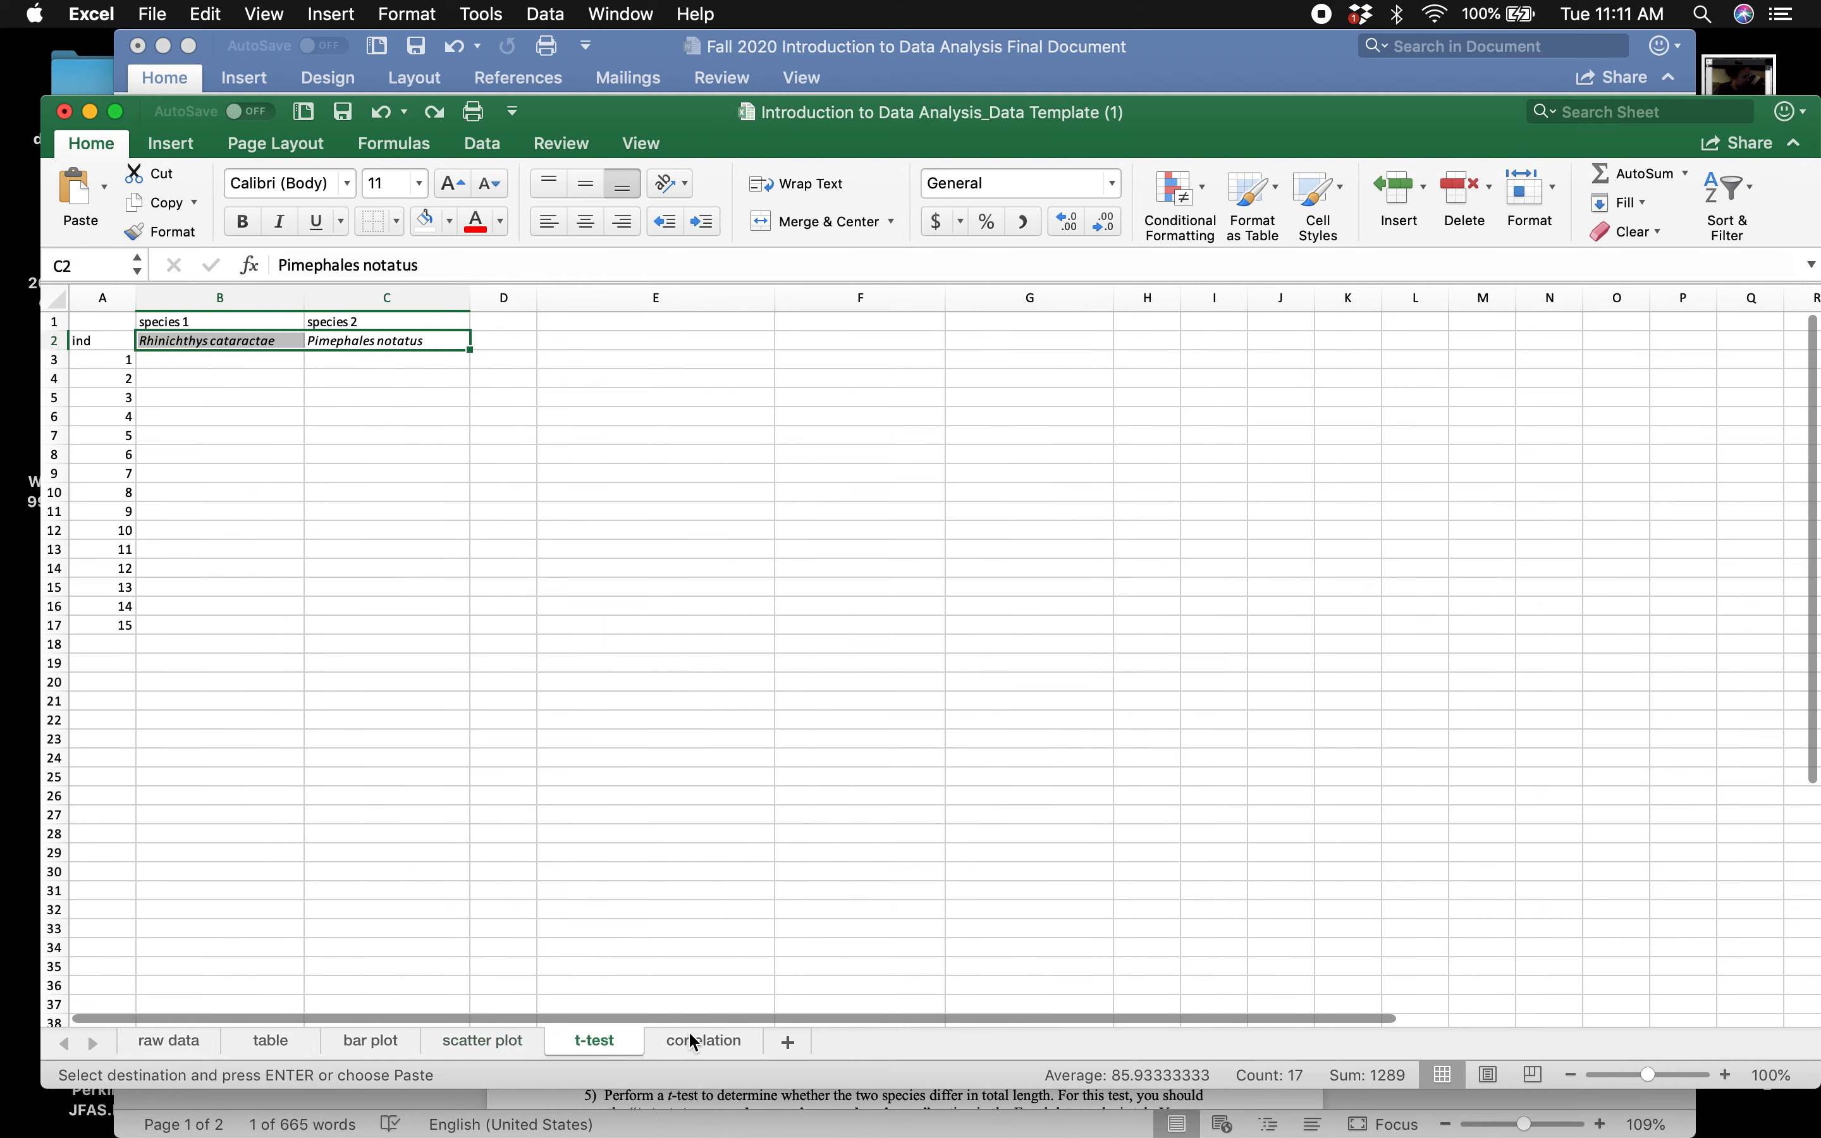
click(690, 1035)
click(142, 1044)
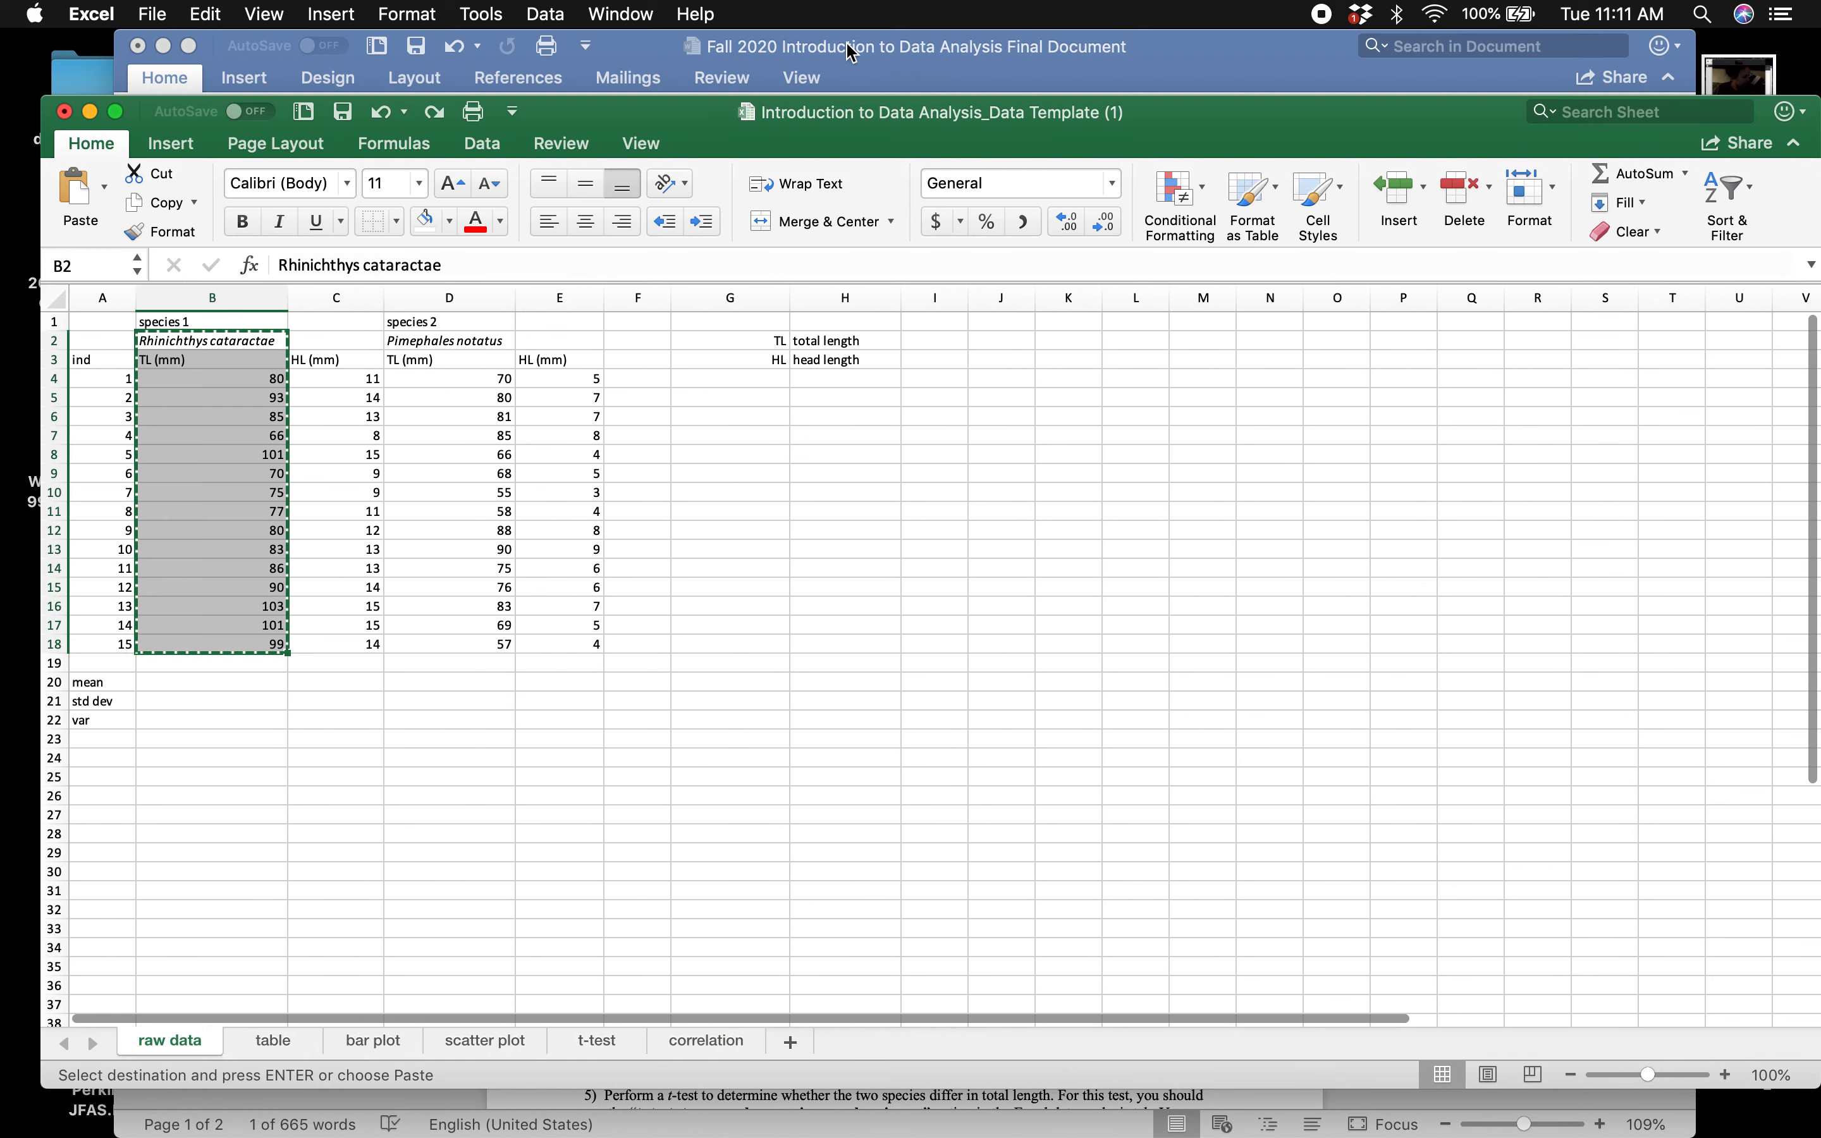
- Switch to the Word assignment document, read the exercise's questions and numbered tasks, and return to the Excel workbook
click(858, 79)
scroll(721, 953, down, 5)
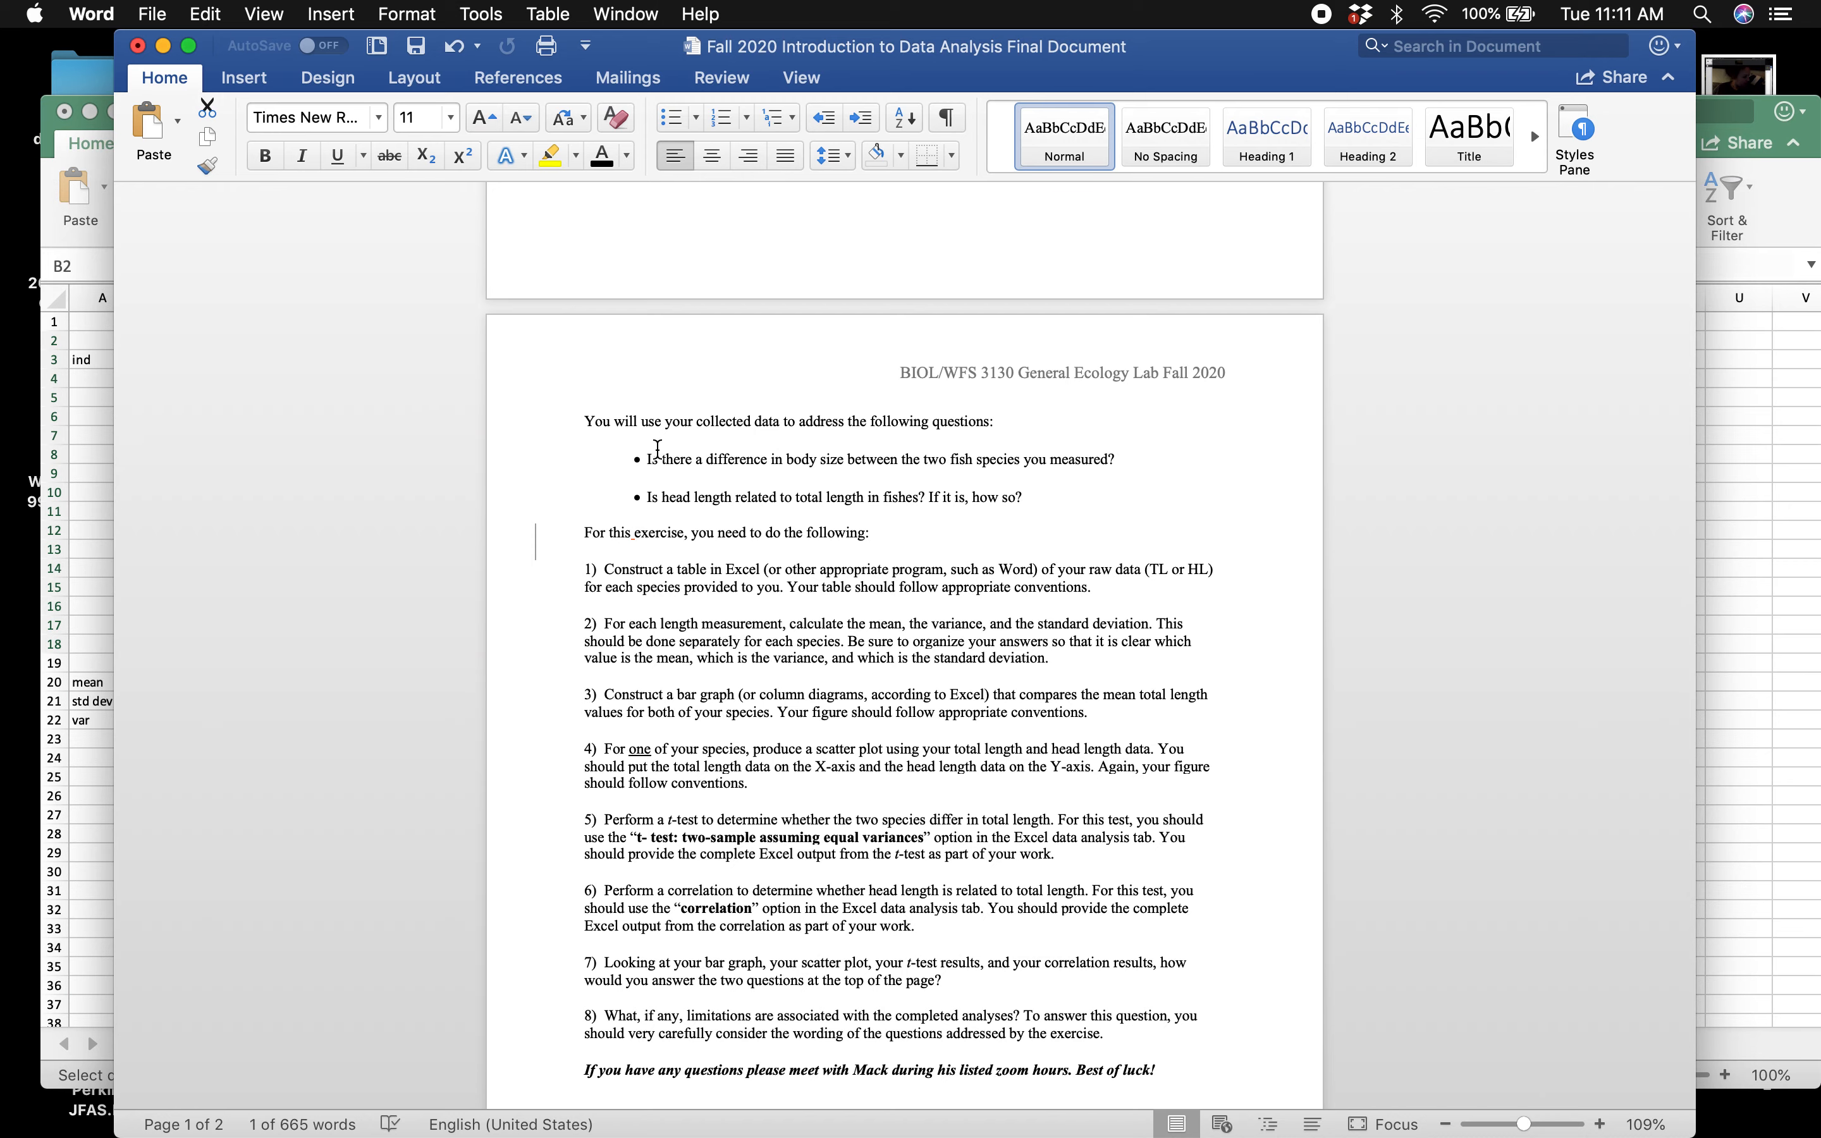
scroll(660, 518, down, 1)
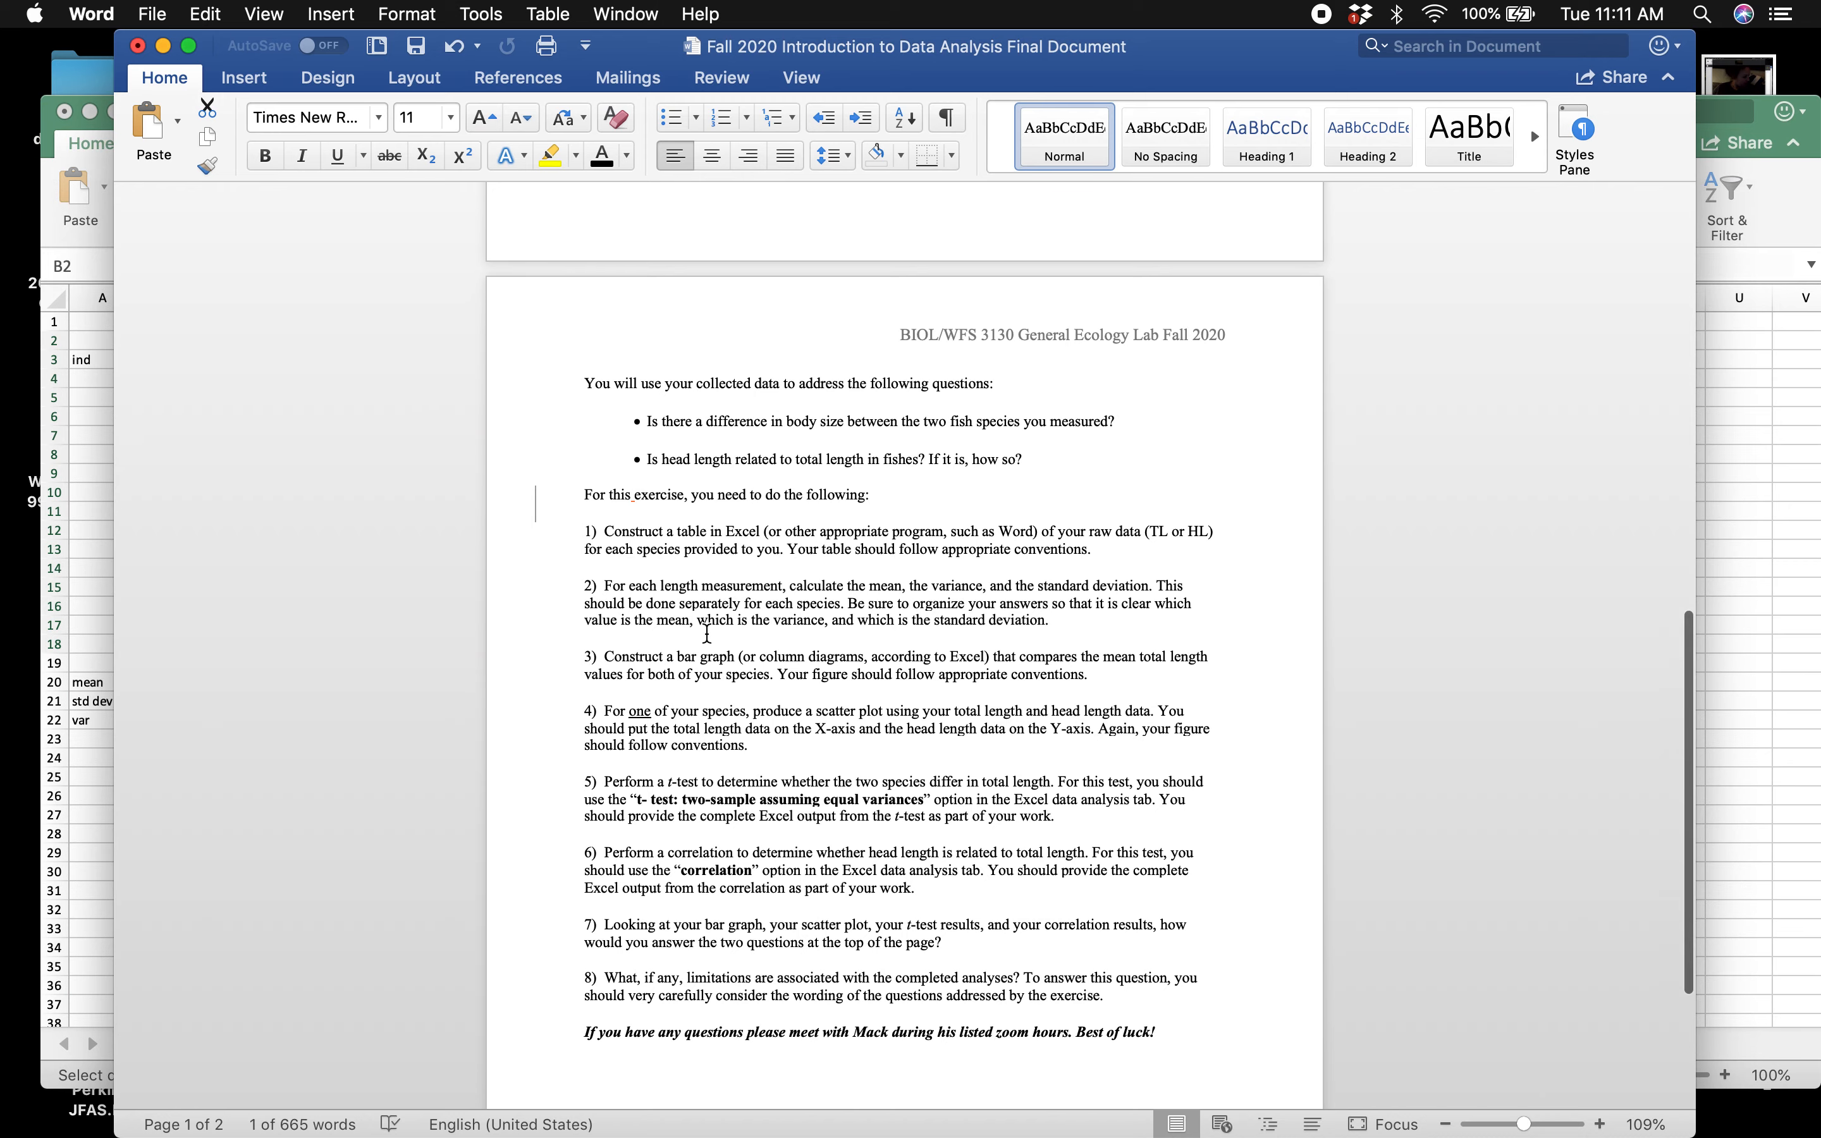
click(1785, 693)
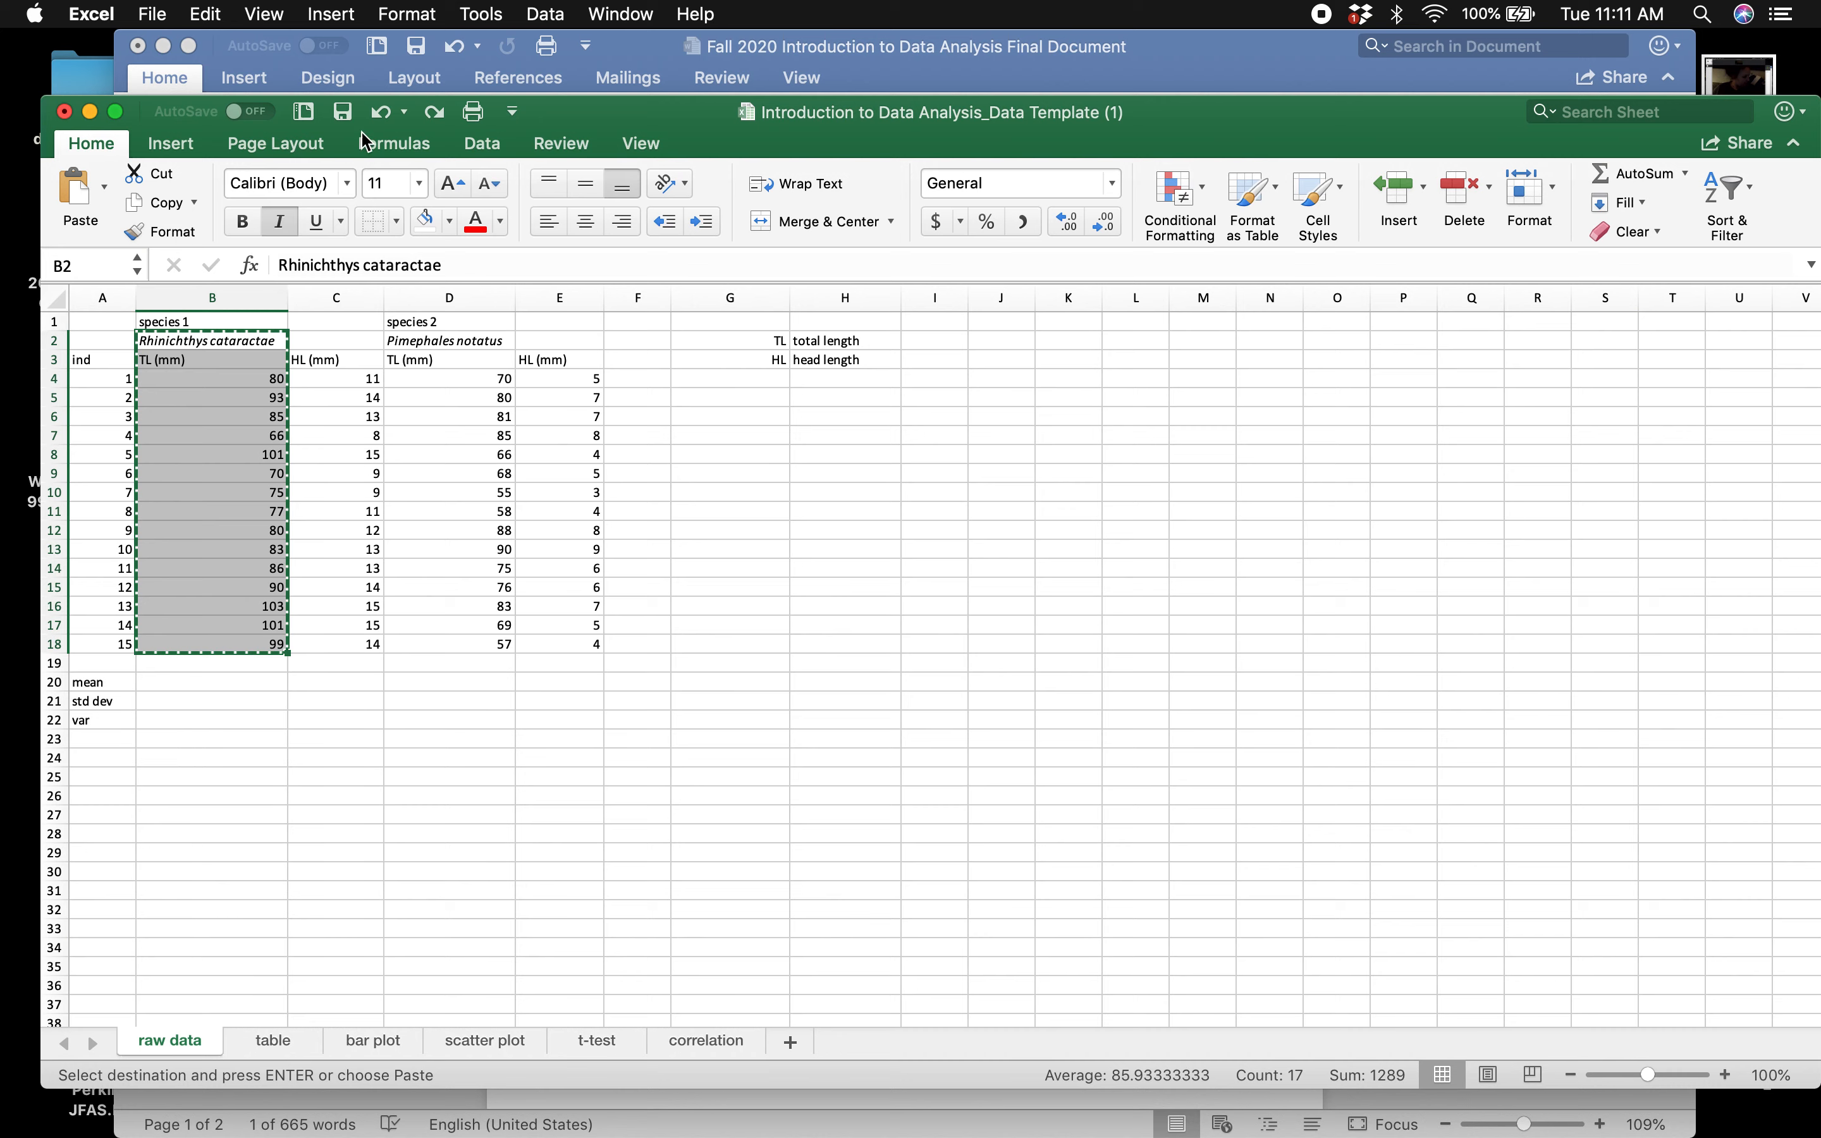
click(486, 145)
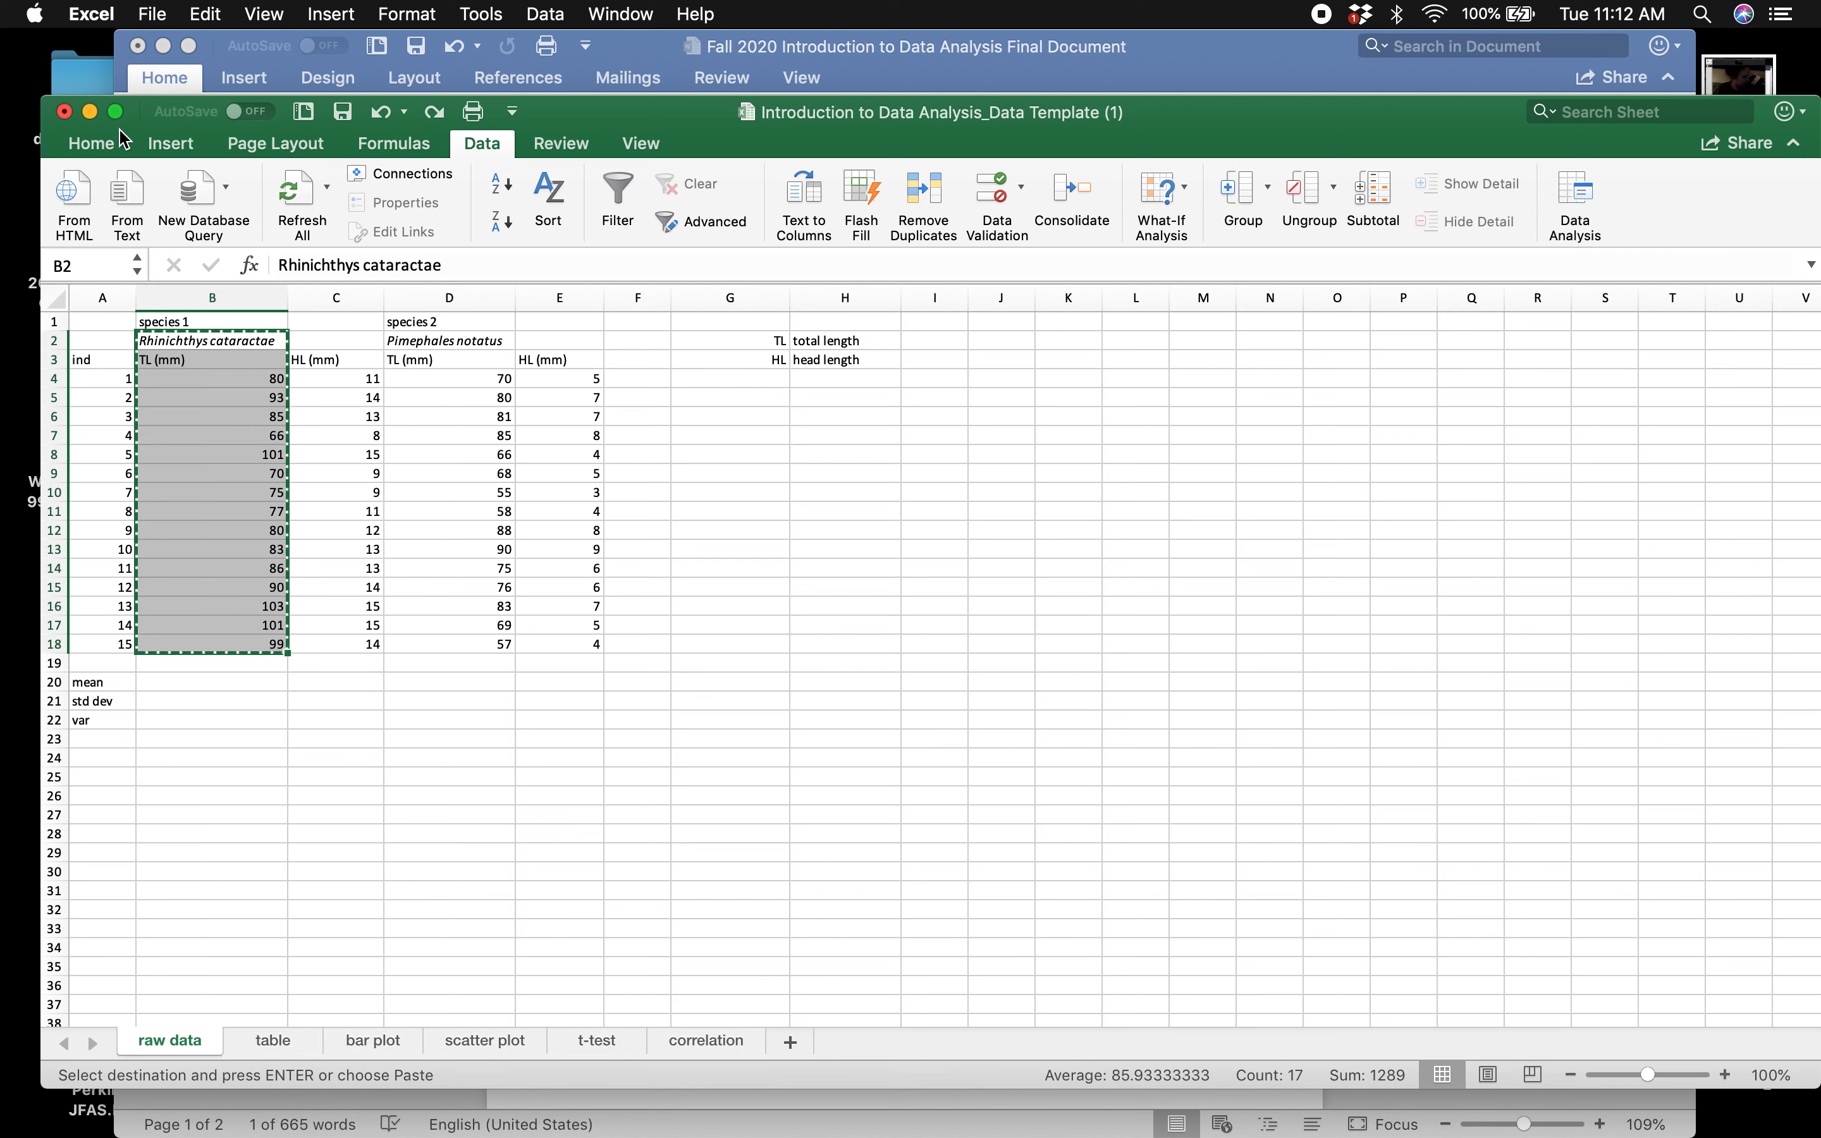
click(165, 145)
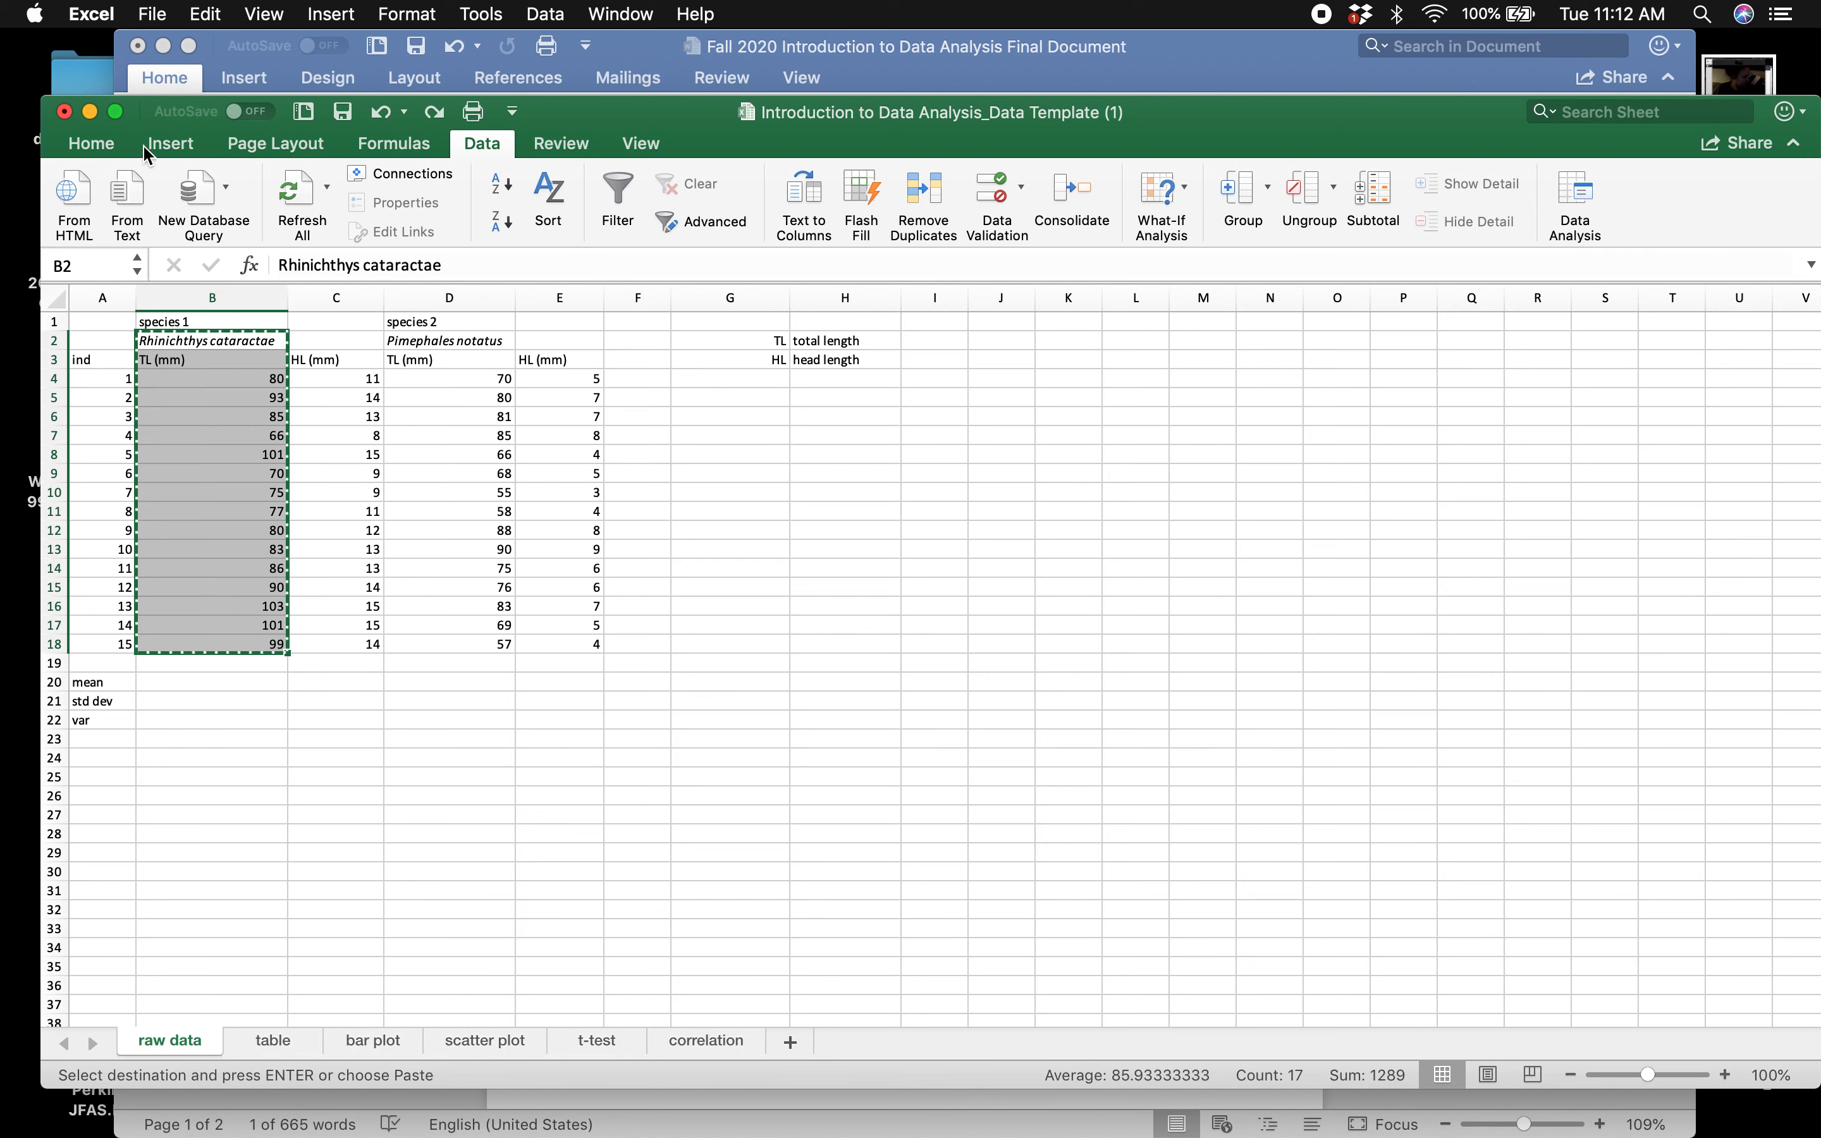
click(91, 149)
- Check the Word document's instructions for task 1 on building the raw data table, and return to the Excel workbook
click(898, 89)
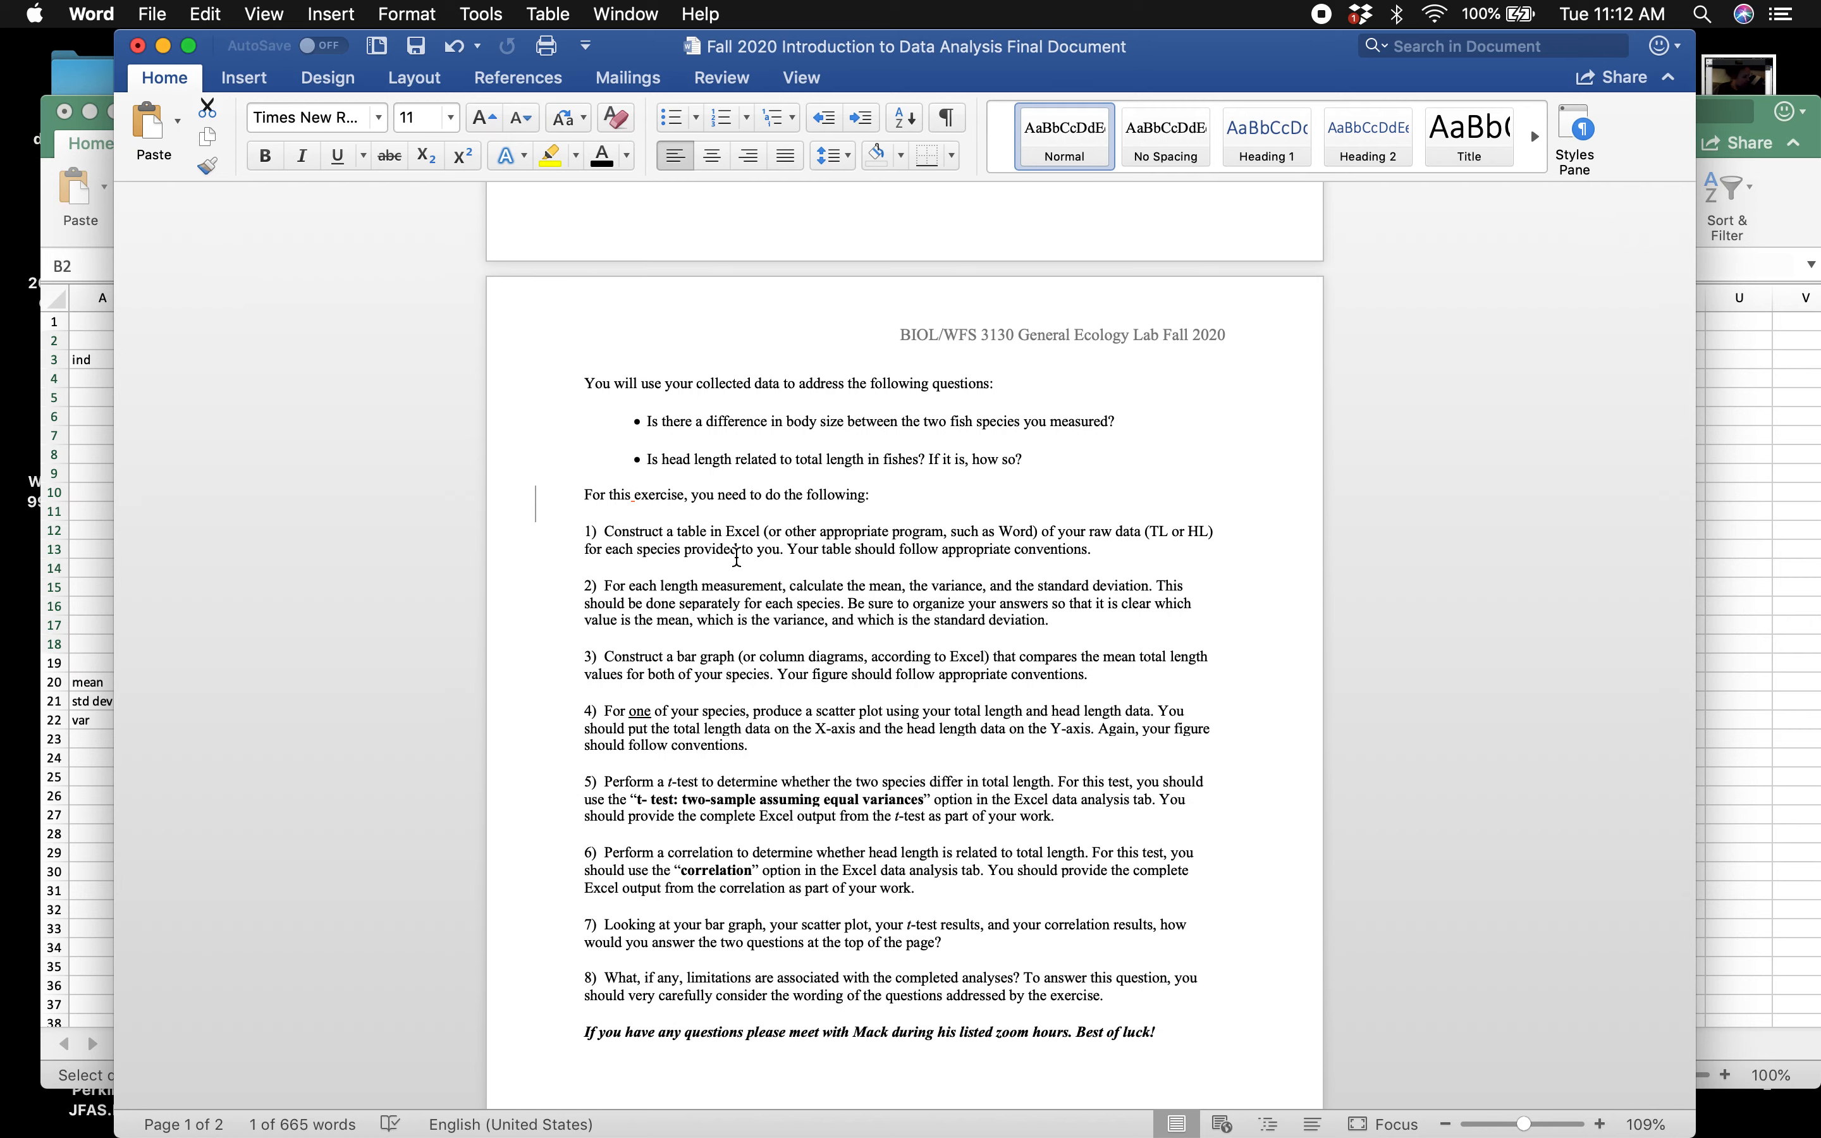
click(80, 474)
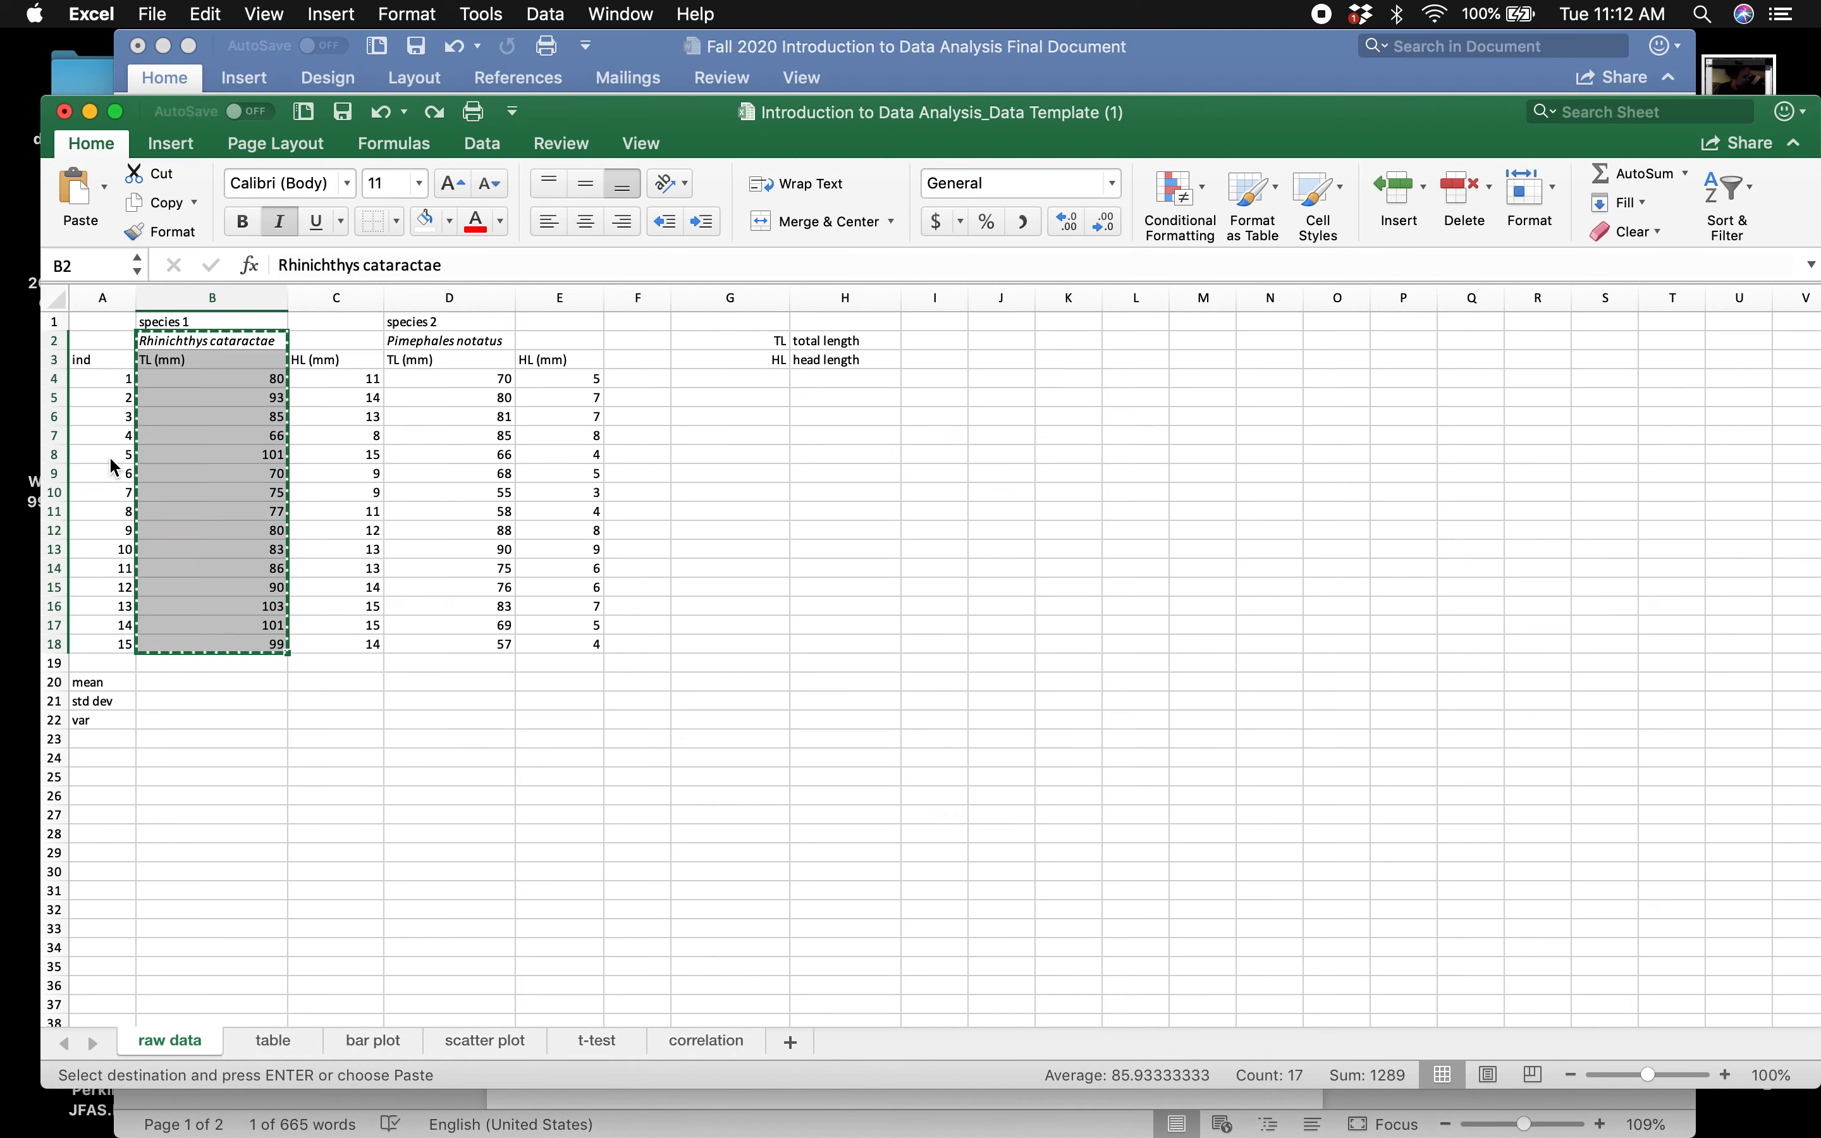
click(1028, 83)
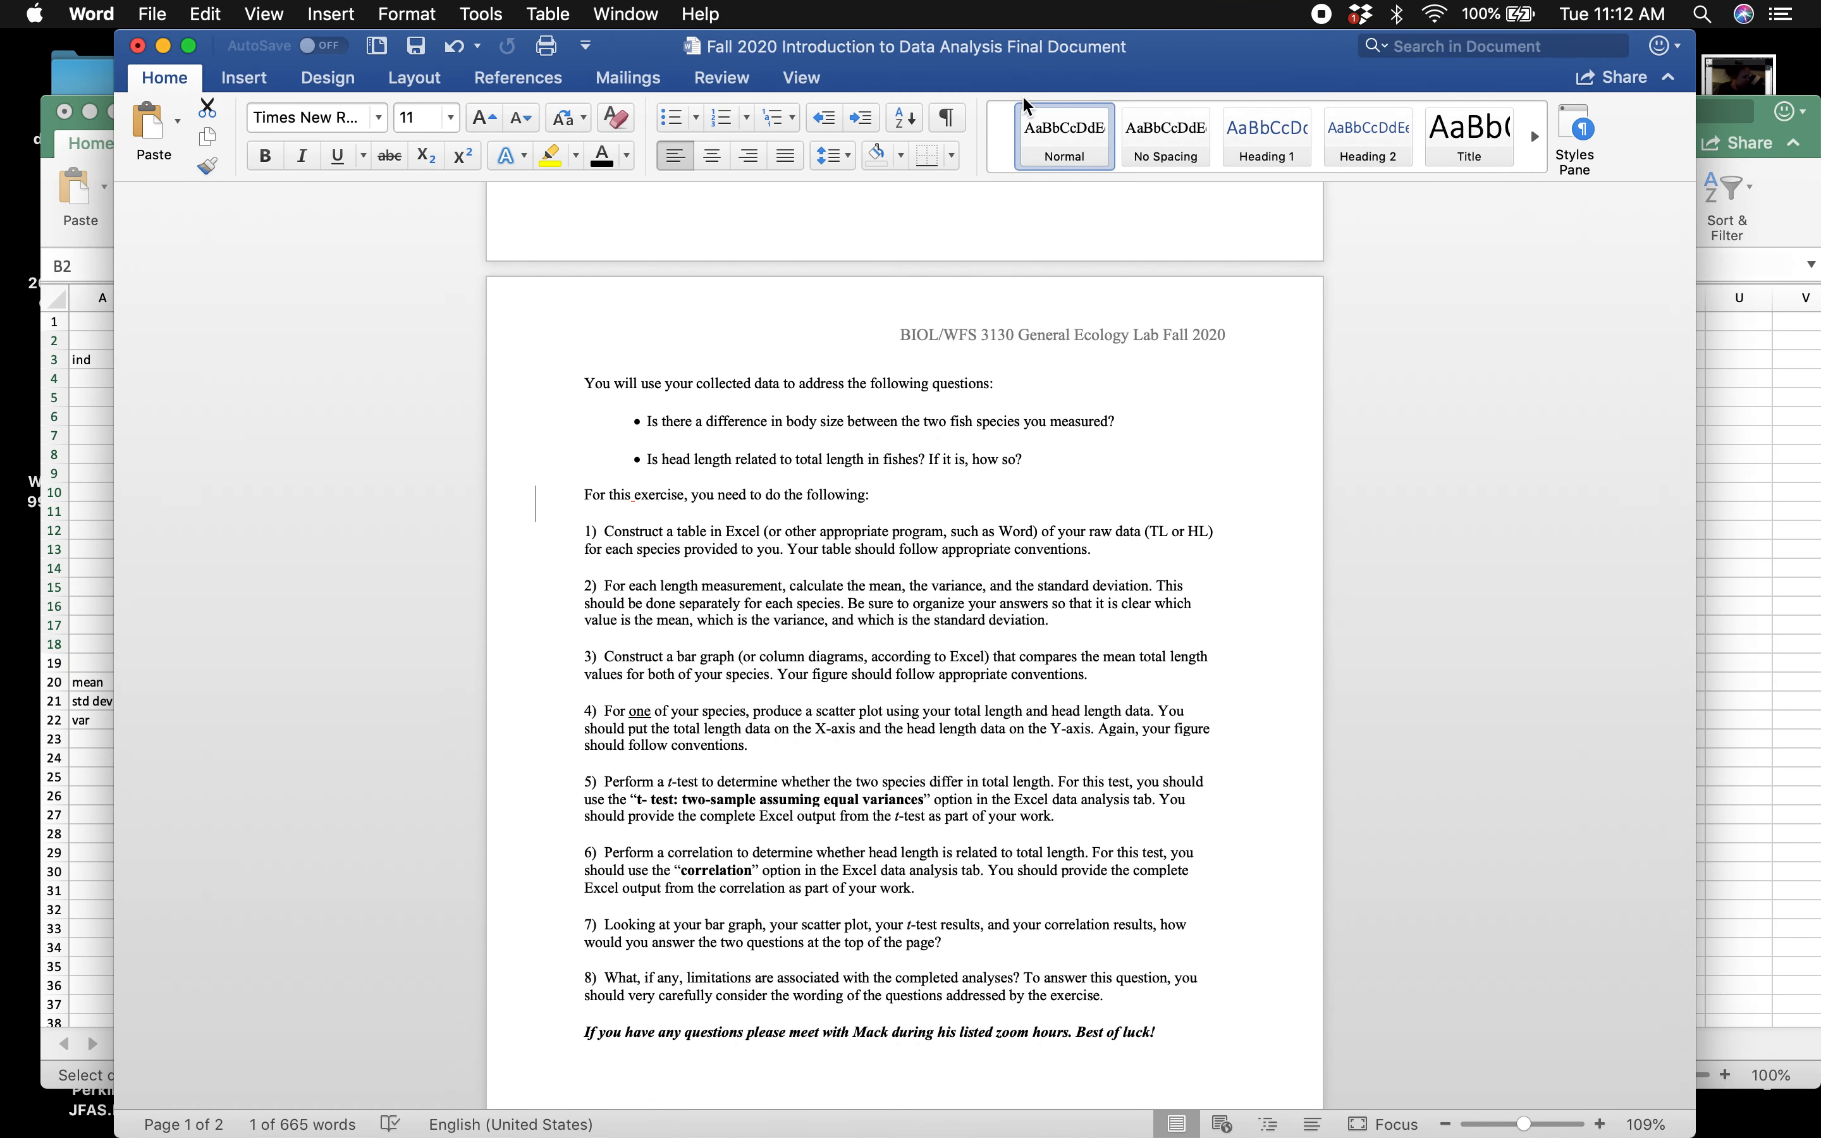
scroll(1128, 530, down, 2)
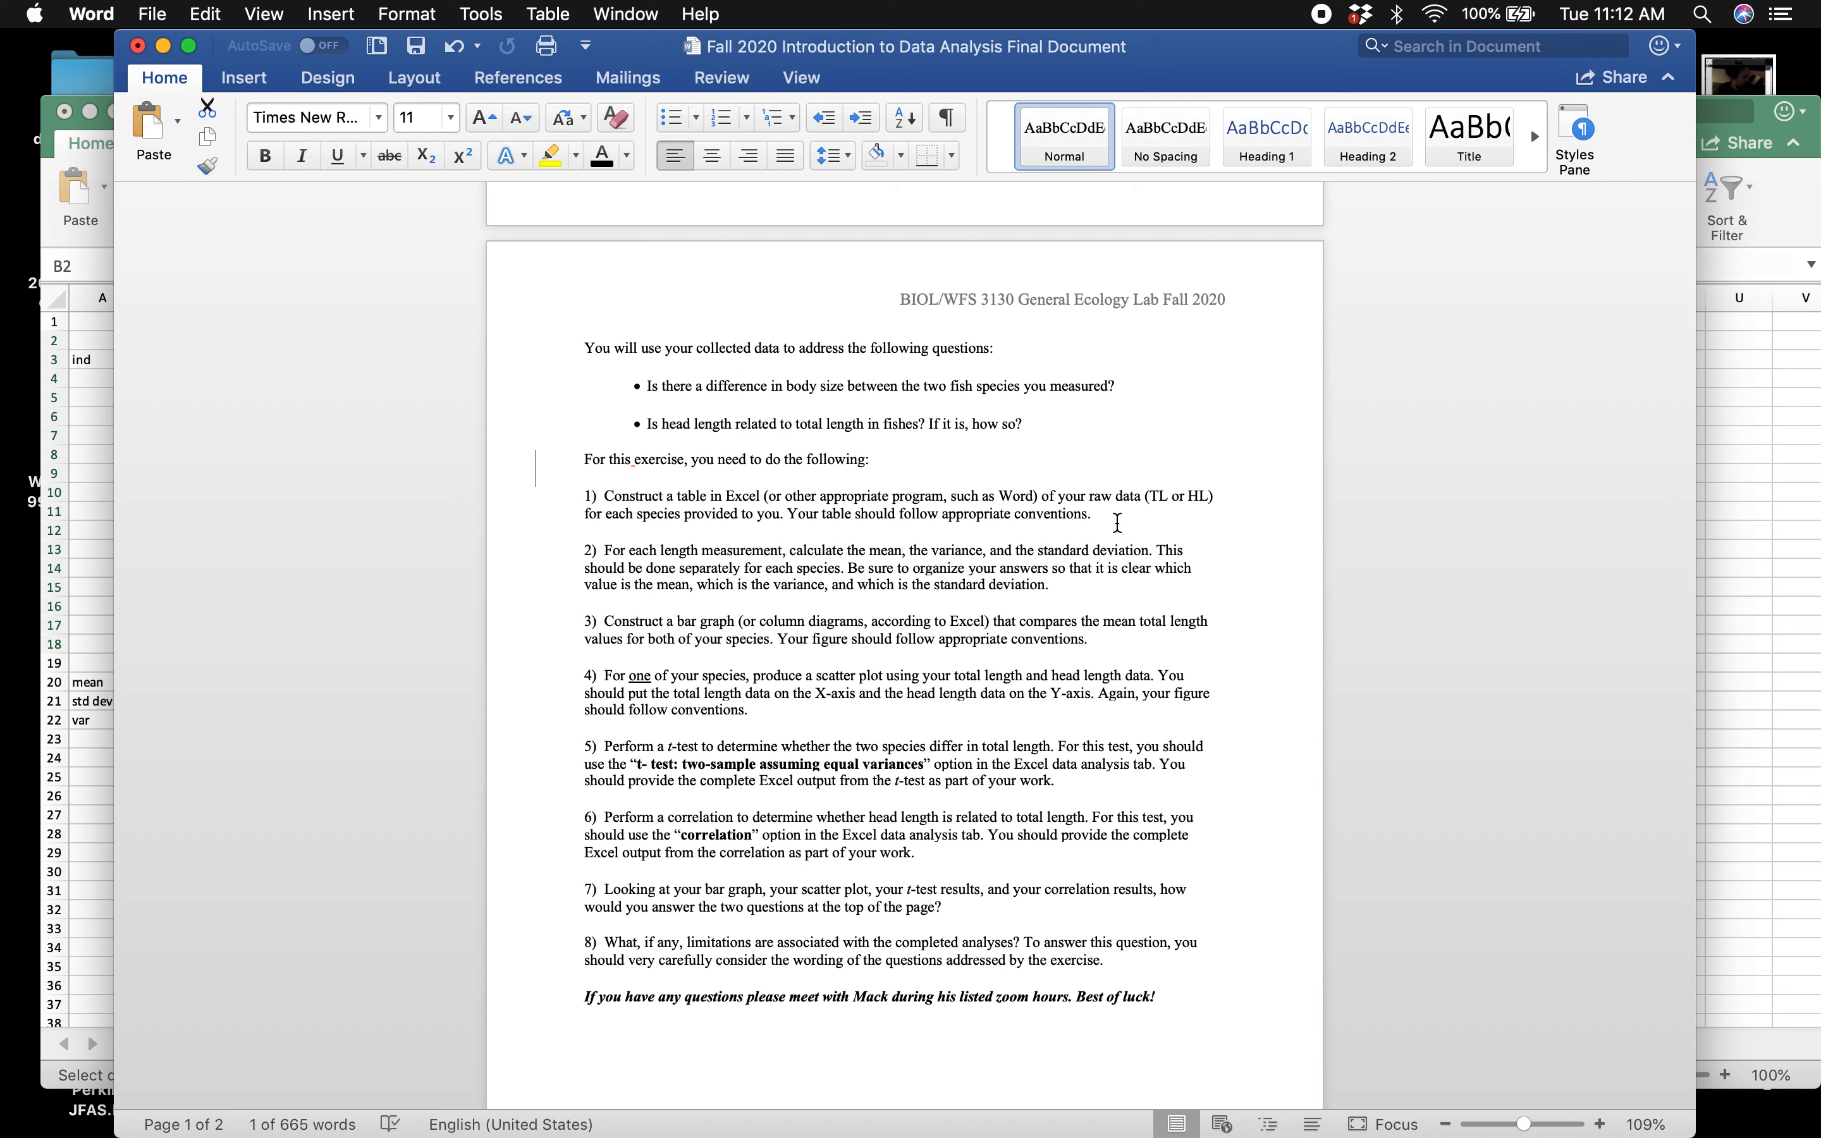
click(84, 438)
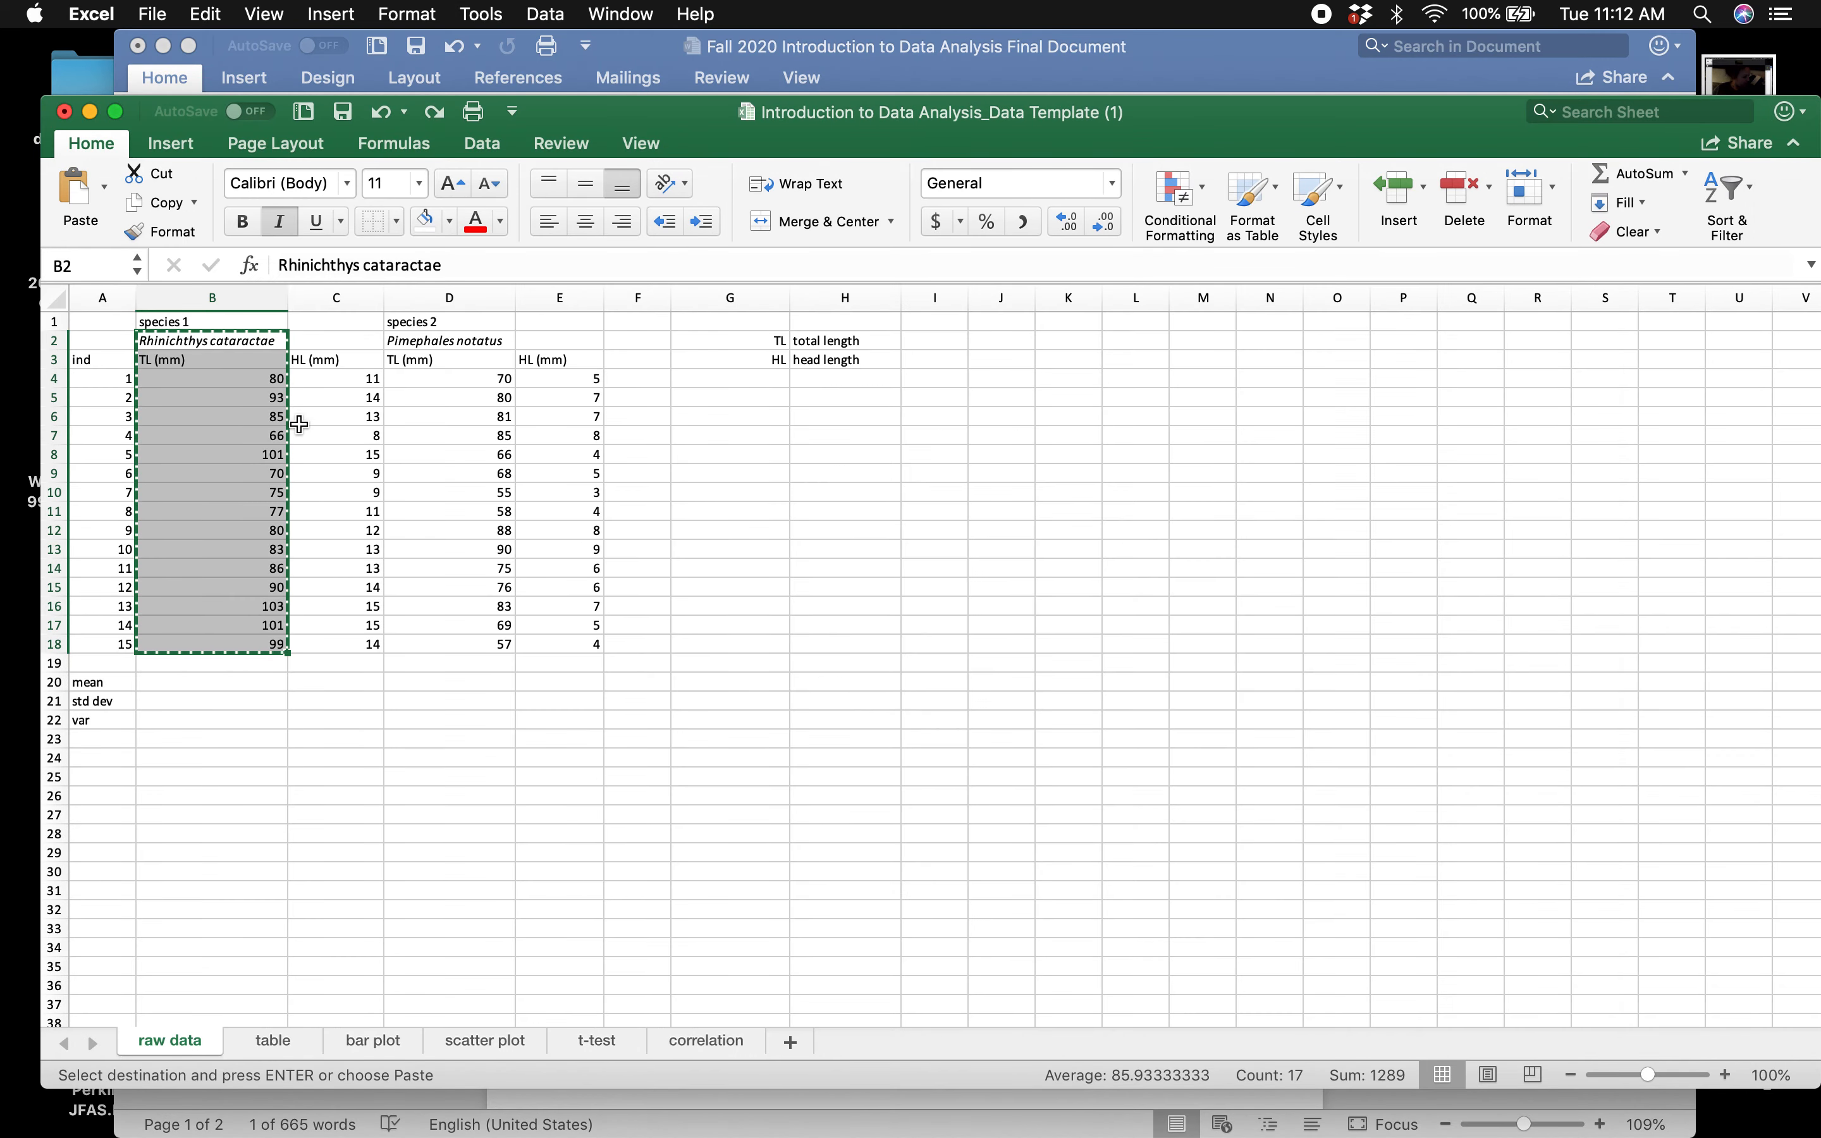
- Copy the Rhinichthys cataractae total length data, B2:B18 on the raw data sheet, into the table sheet starting at D3
click(262, 376)
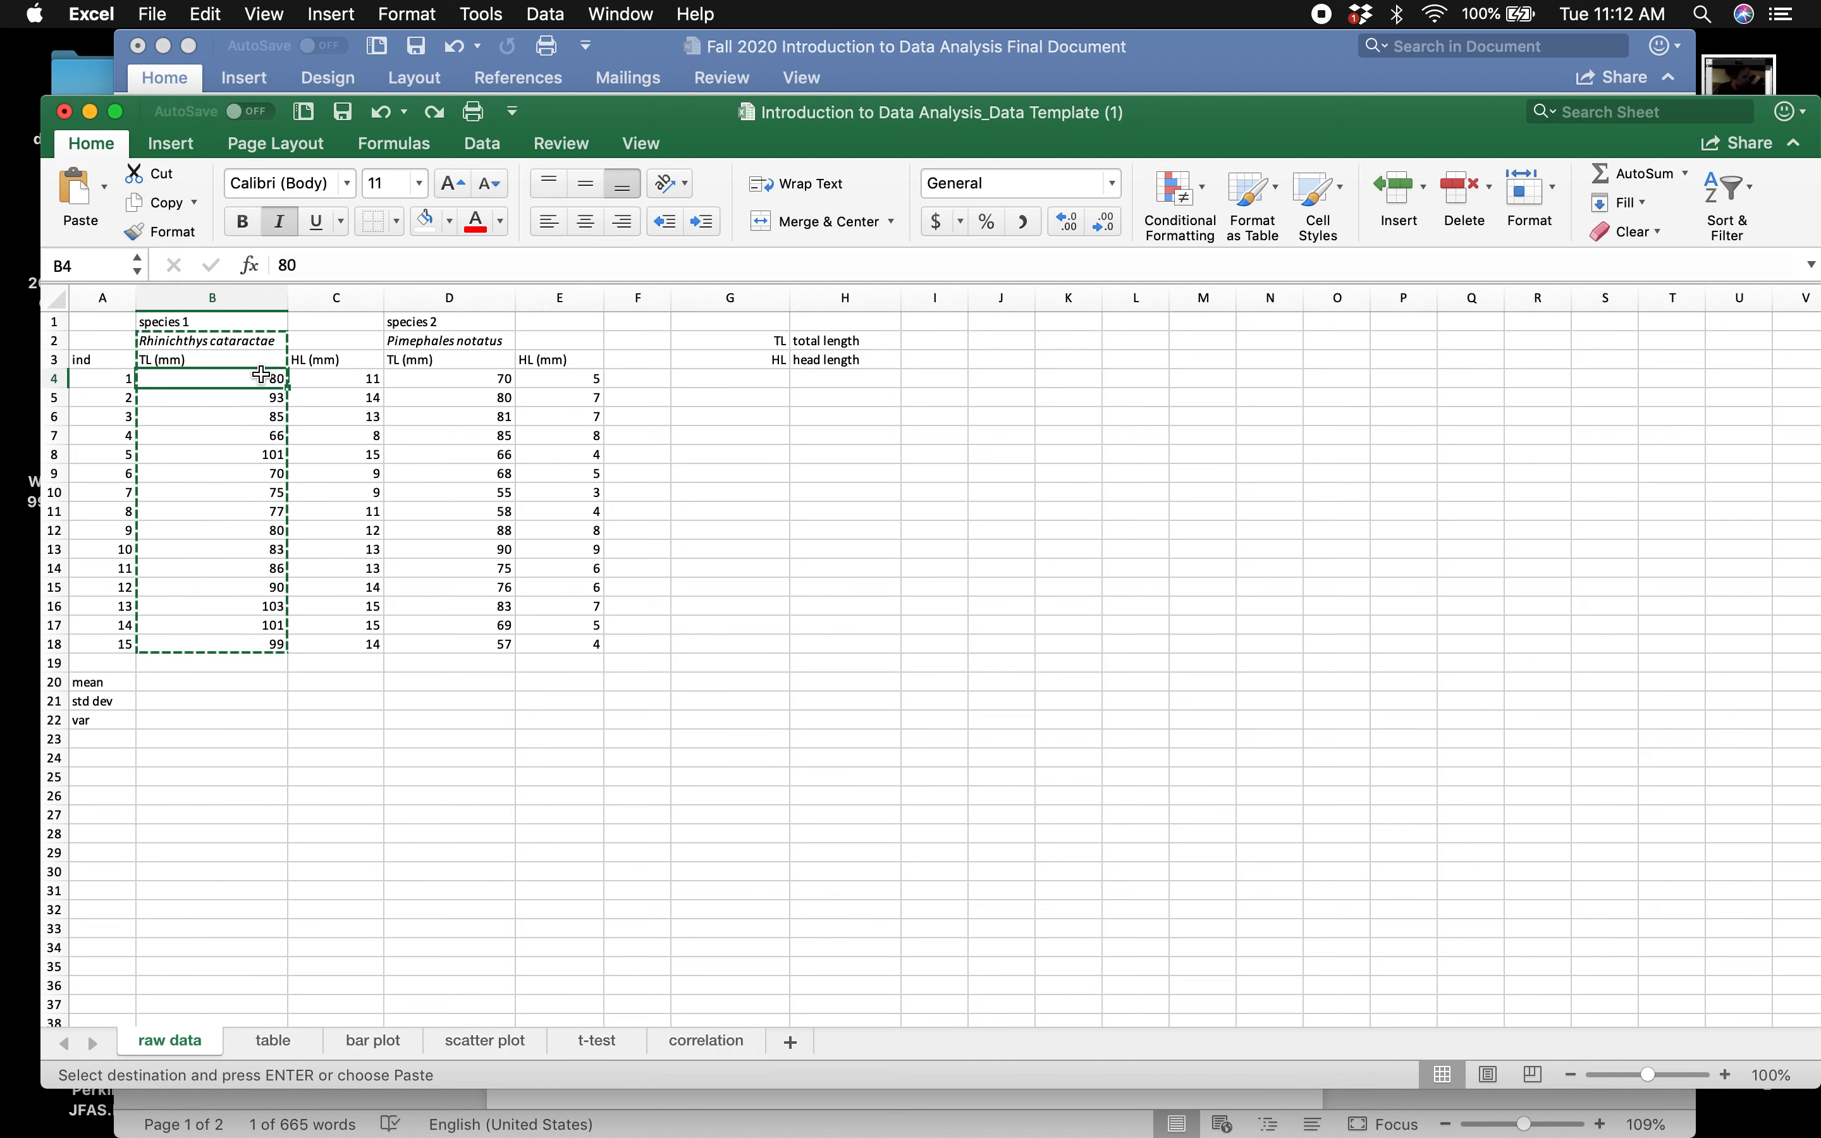
click(325, 699)
drag(250, 342, 241, 640)
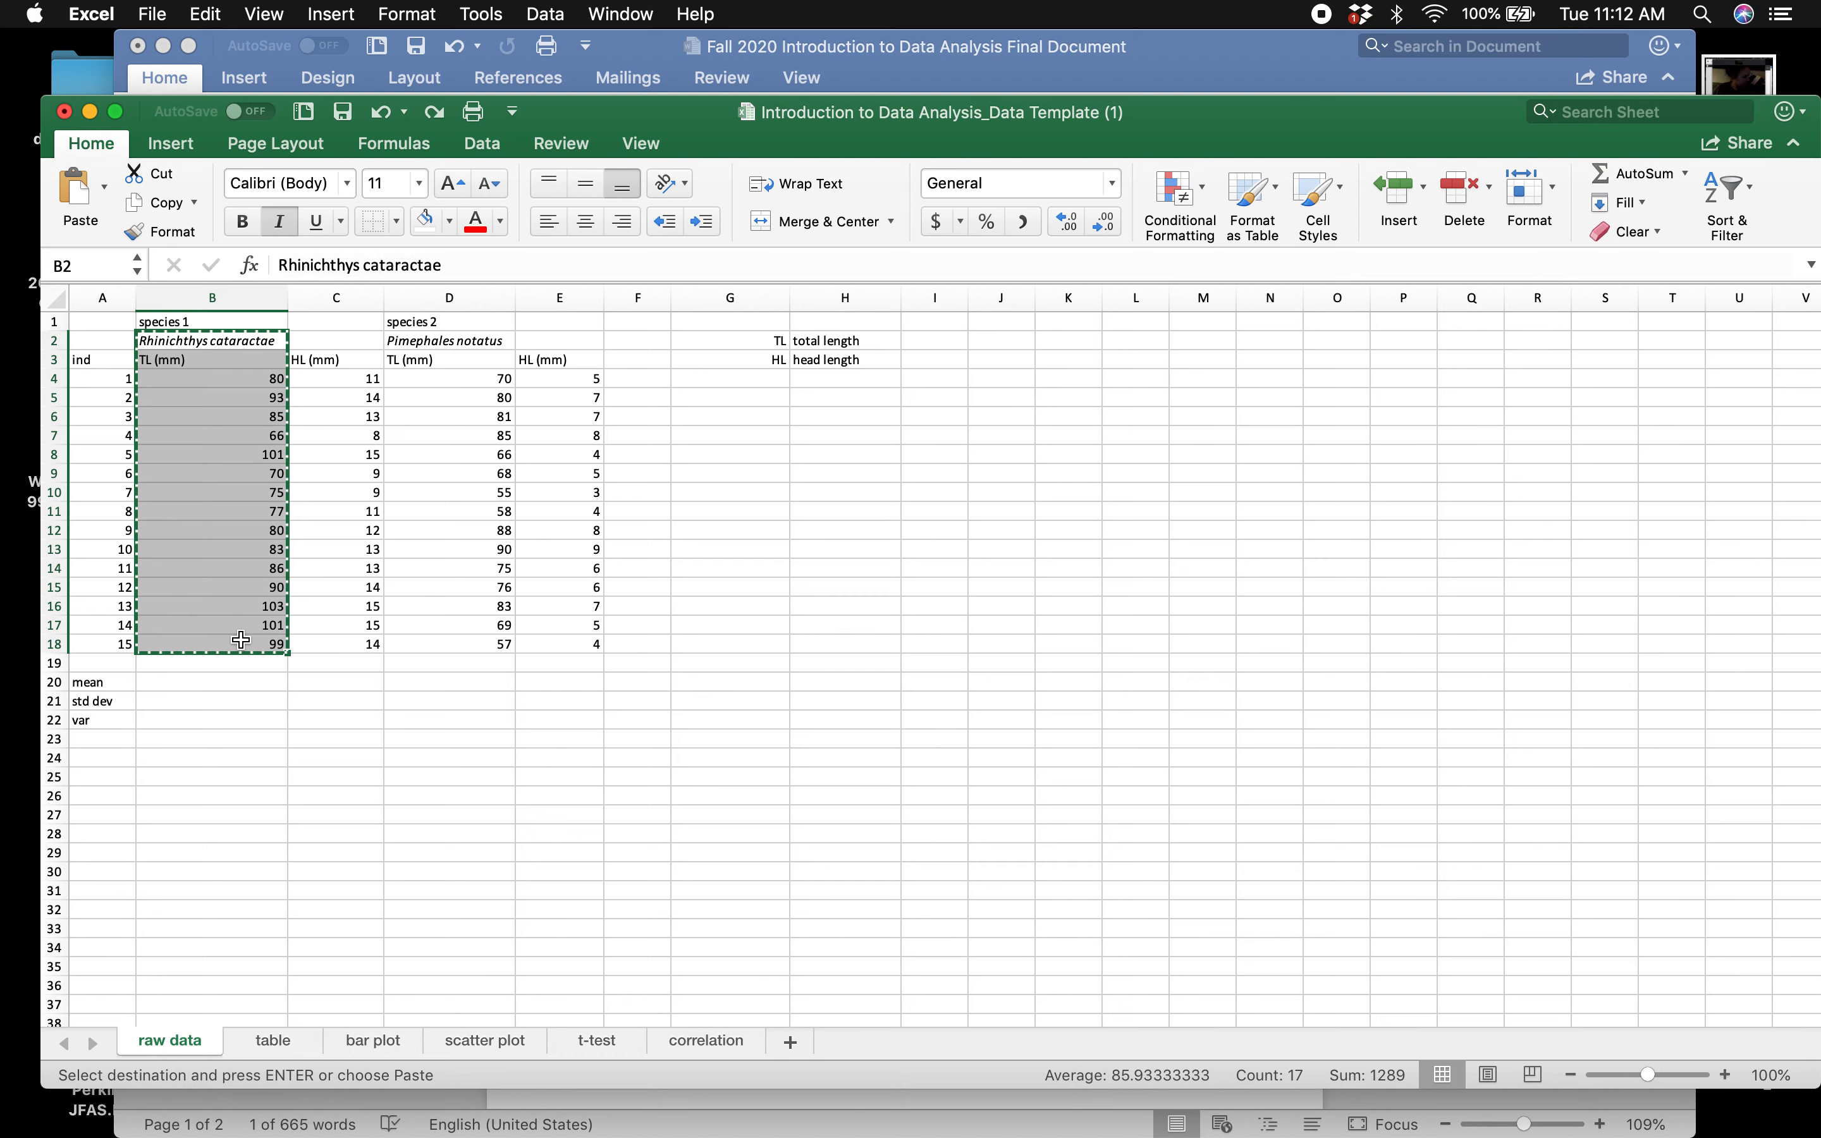
click(294, 1047)
click(320, 364)
key(super+v)
click(421, 510)
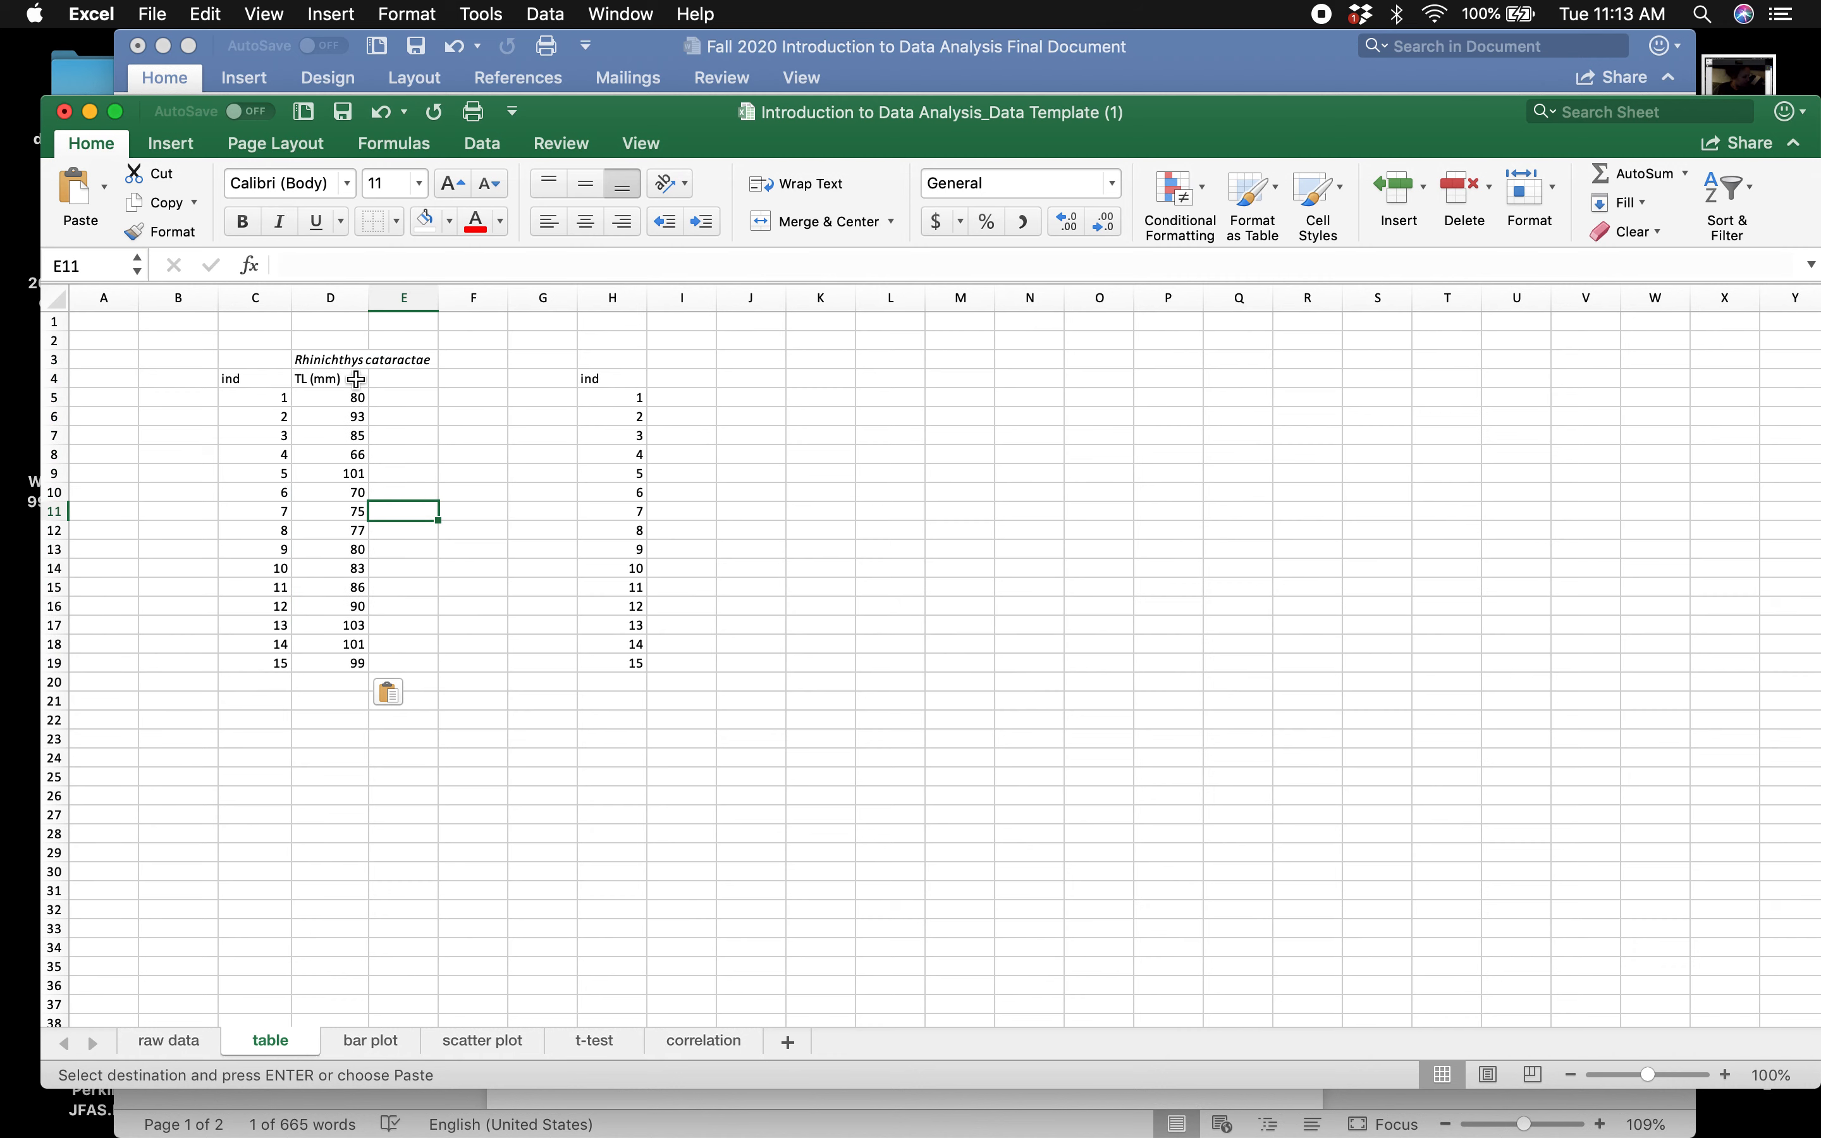
drag(306, 363, 455, 366)
click(446, 458)
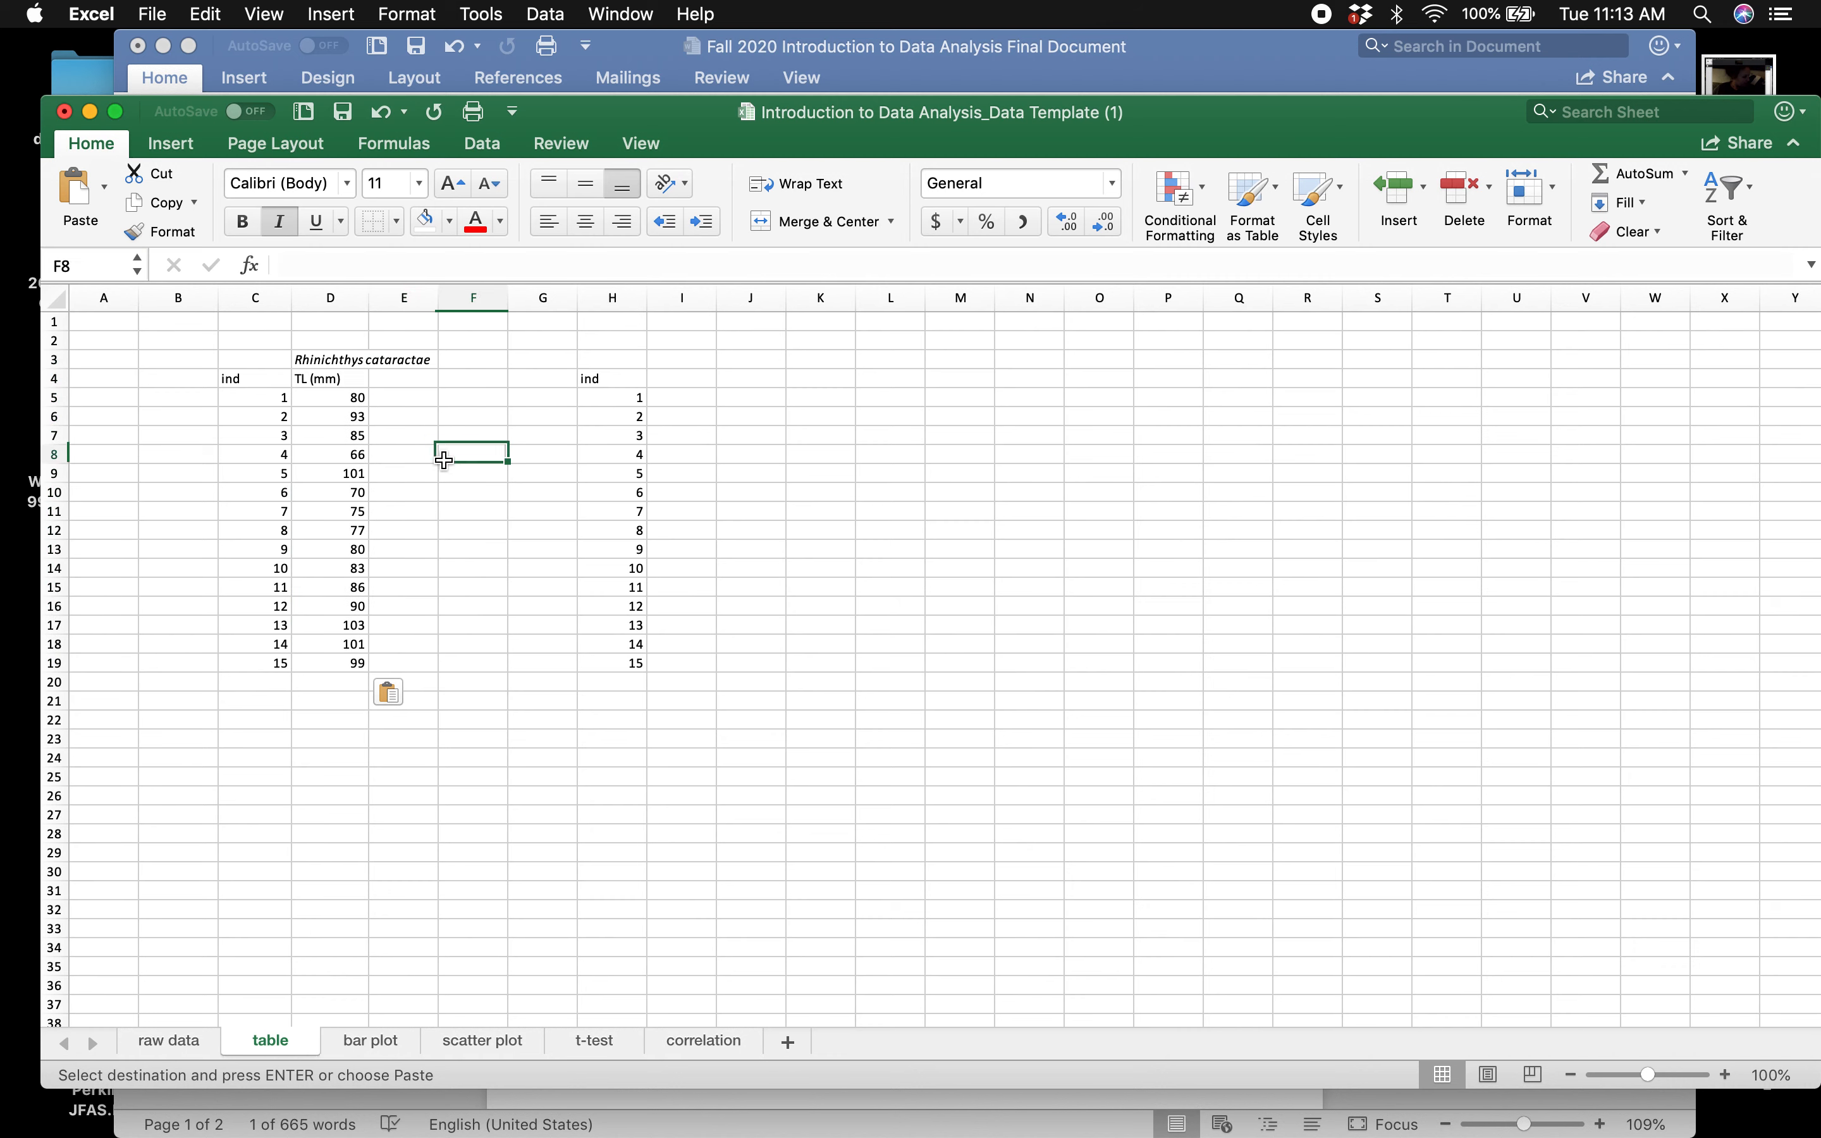
drag(228, 359, 321, 347)
click(449, 481)
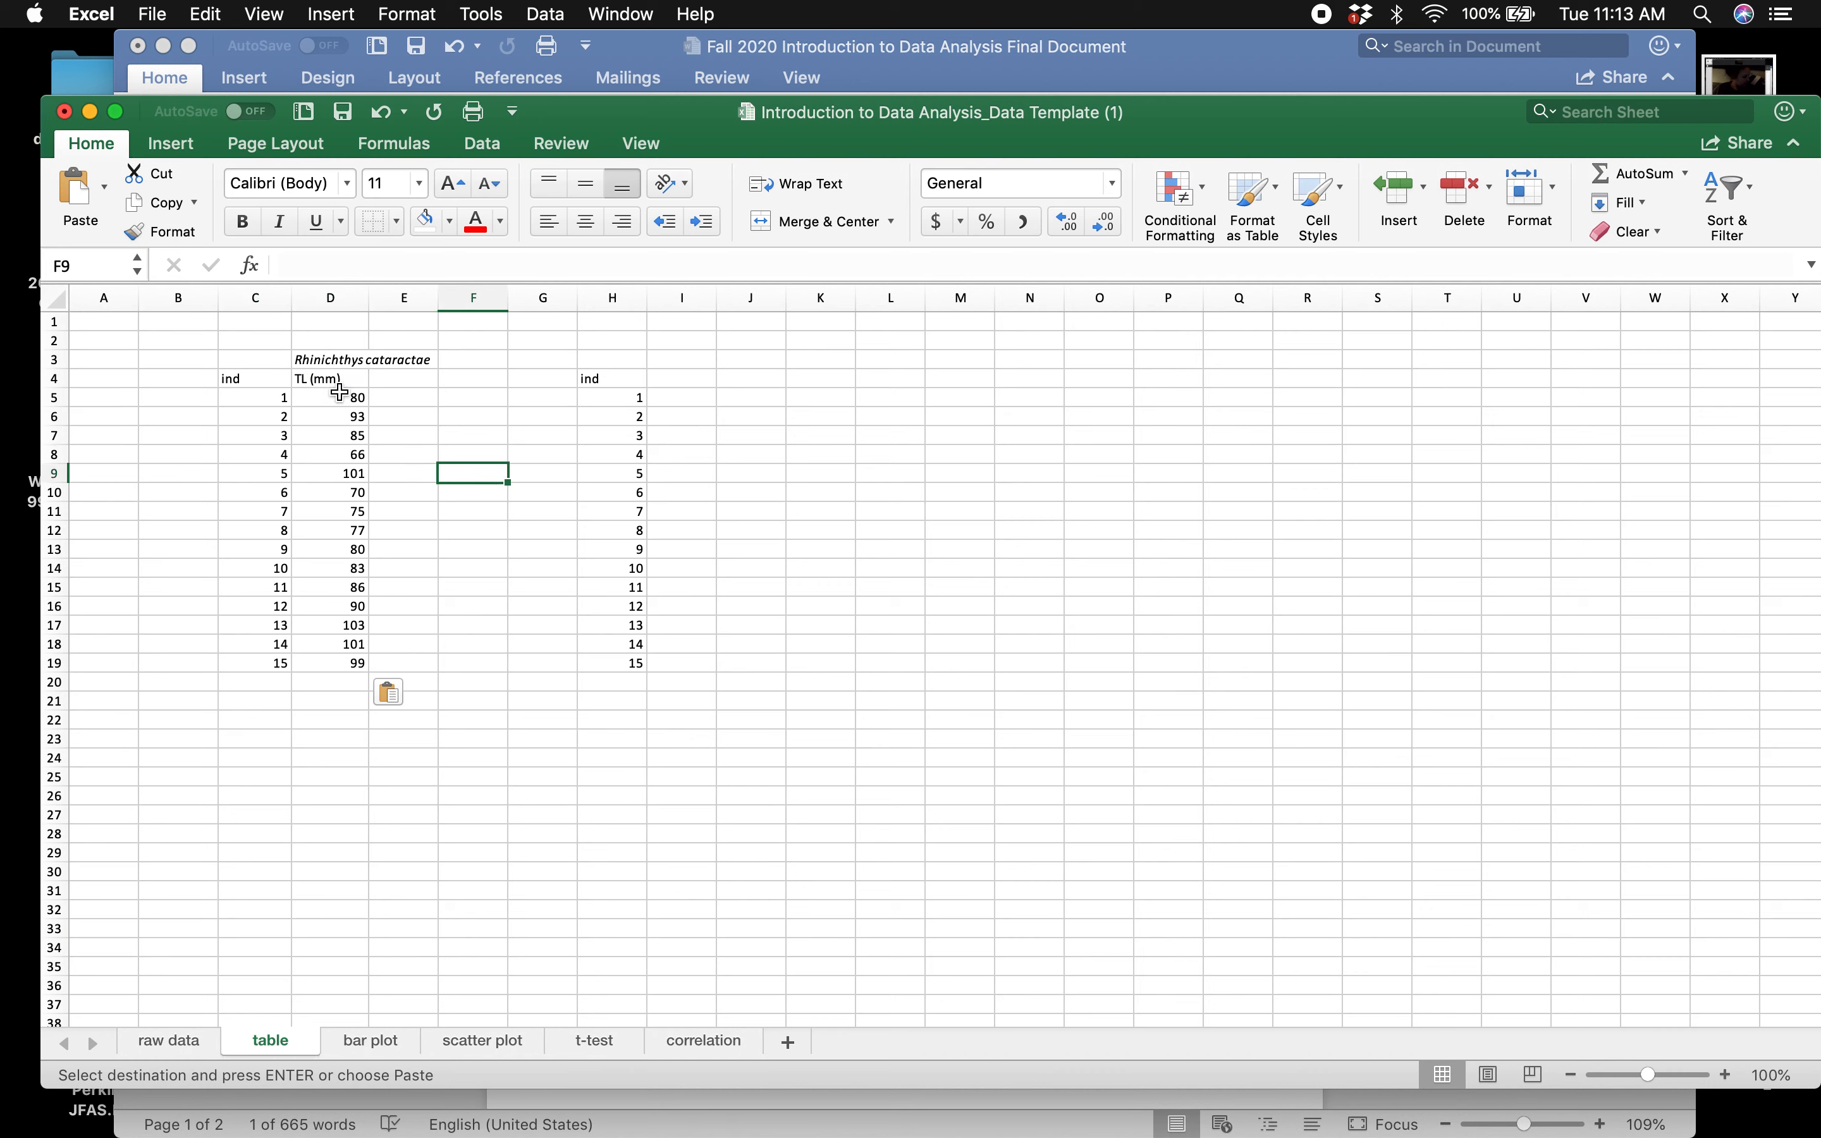
- Move the species name from D3 to C3, above the ind column of the first table
click(332, 352)
drag(336, 368, 264, 367)
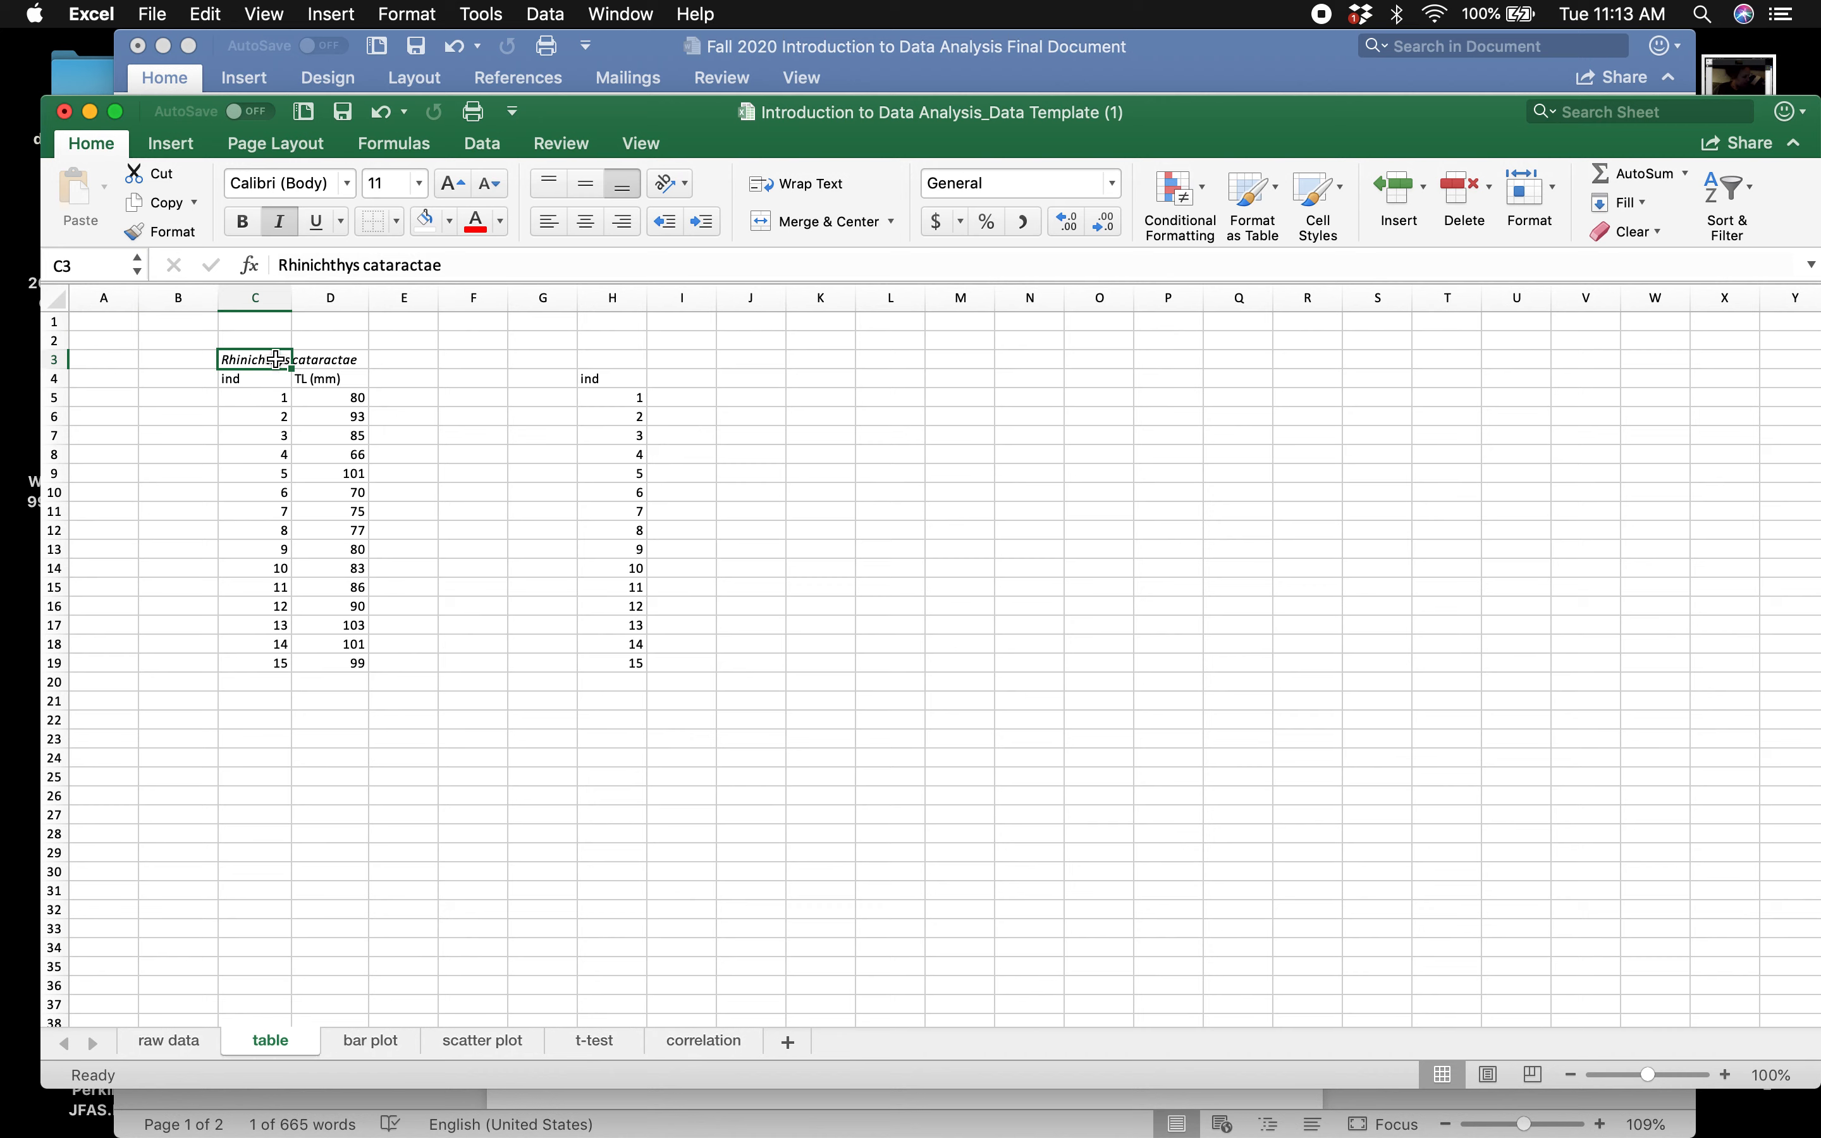
click(334, 360)
- Try underlining the species name in C3 instead of italicizing it, and restore the italic style without underline
click(254, 359)
double_click(251, 360)
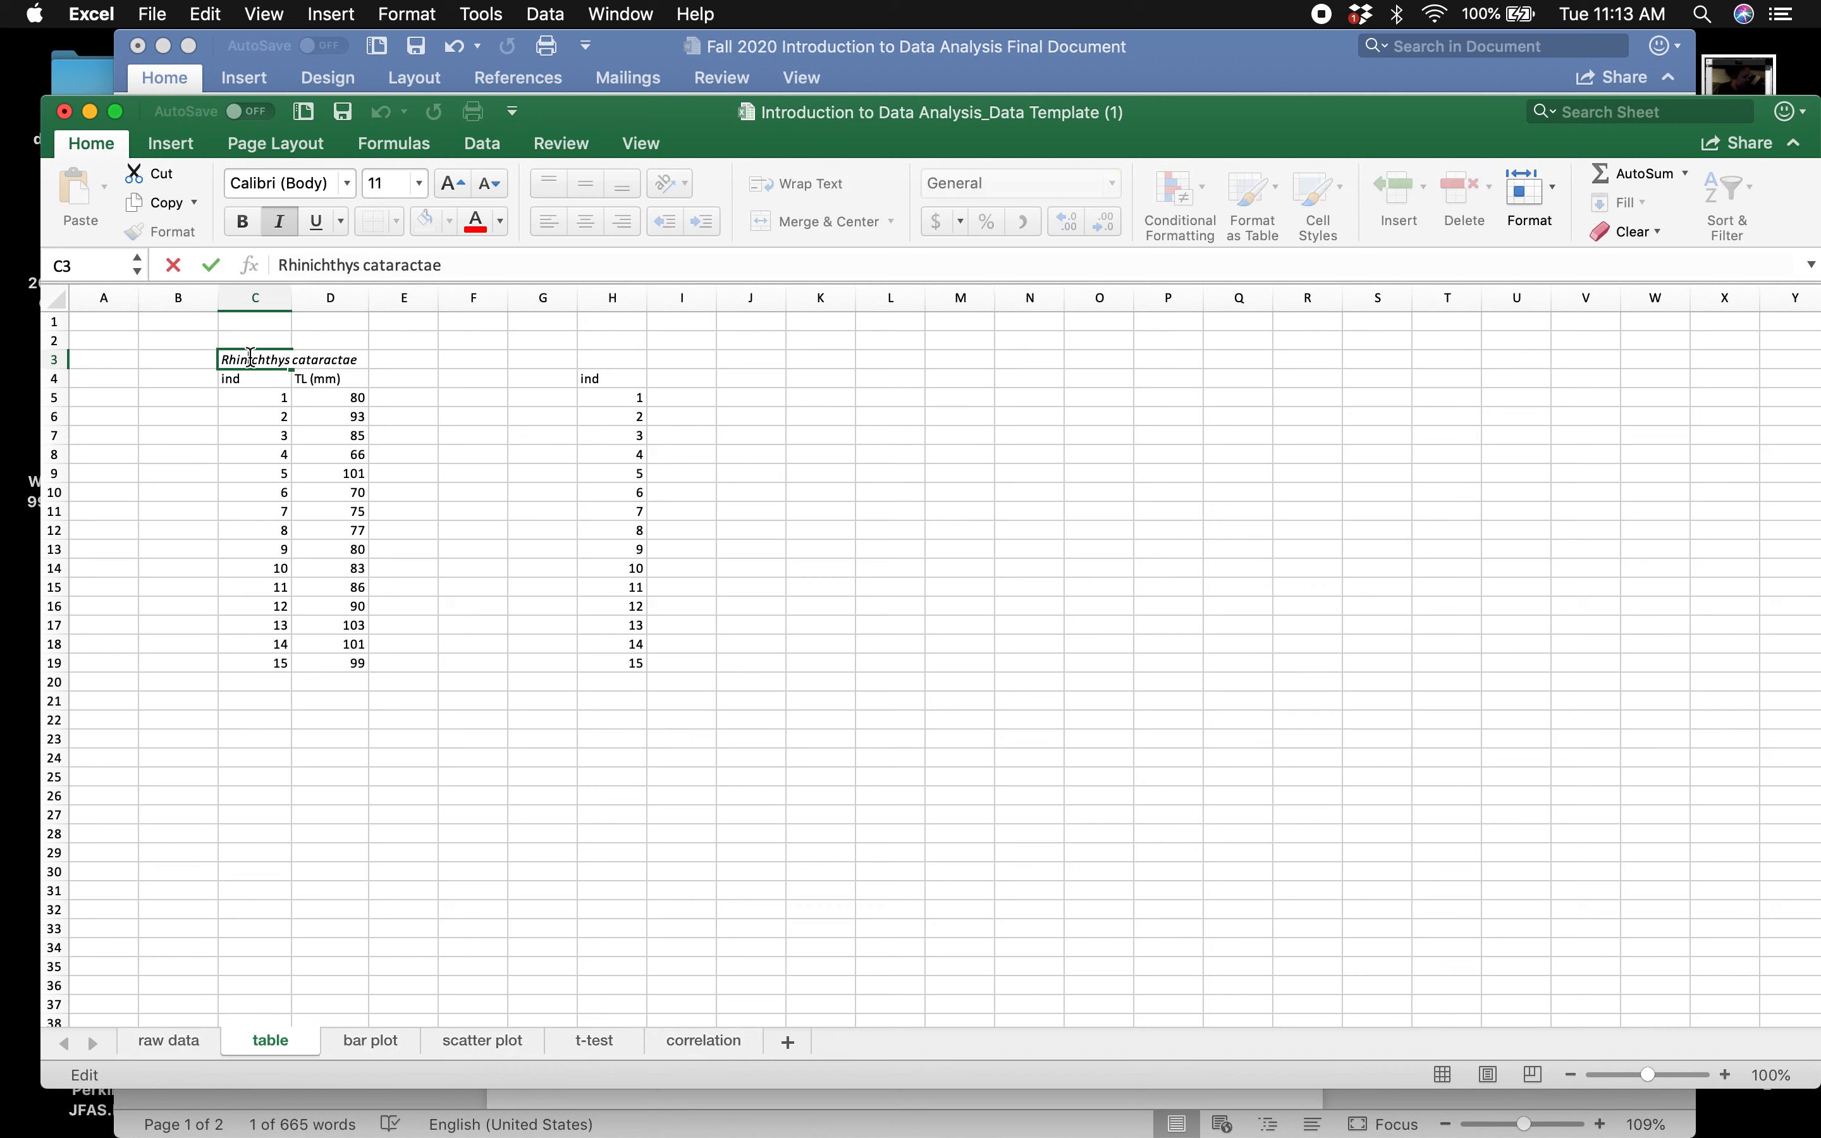
drag(220, 358, 361, 359)
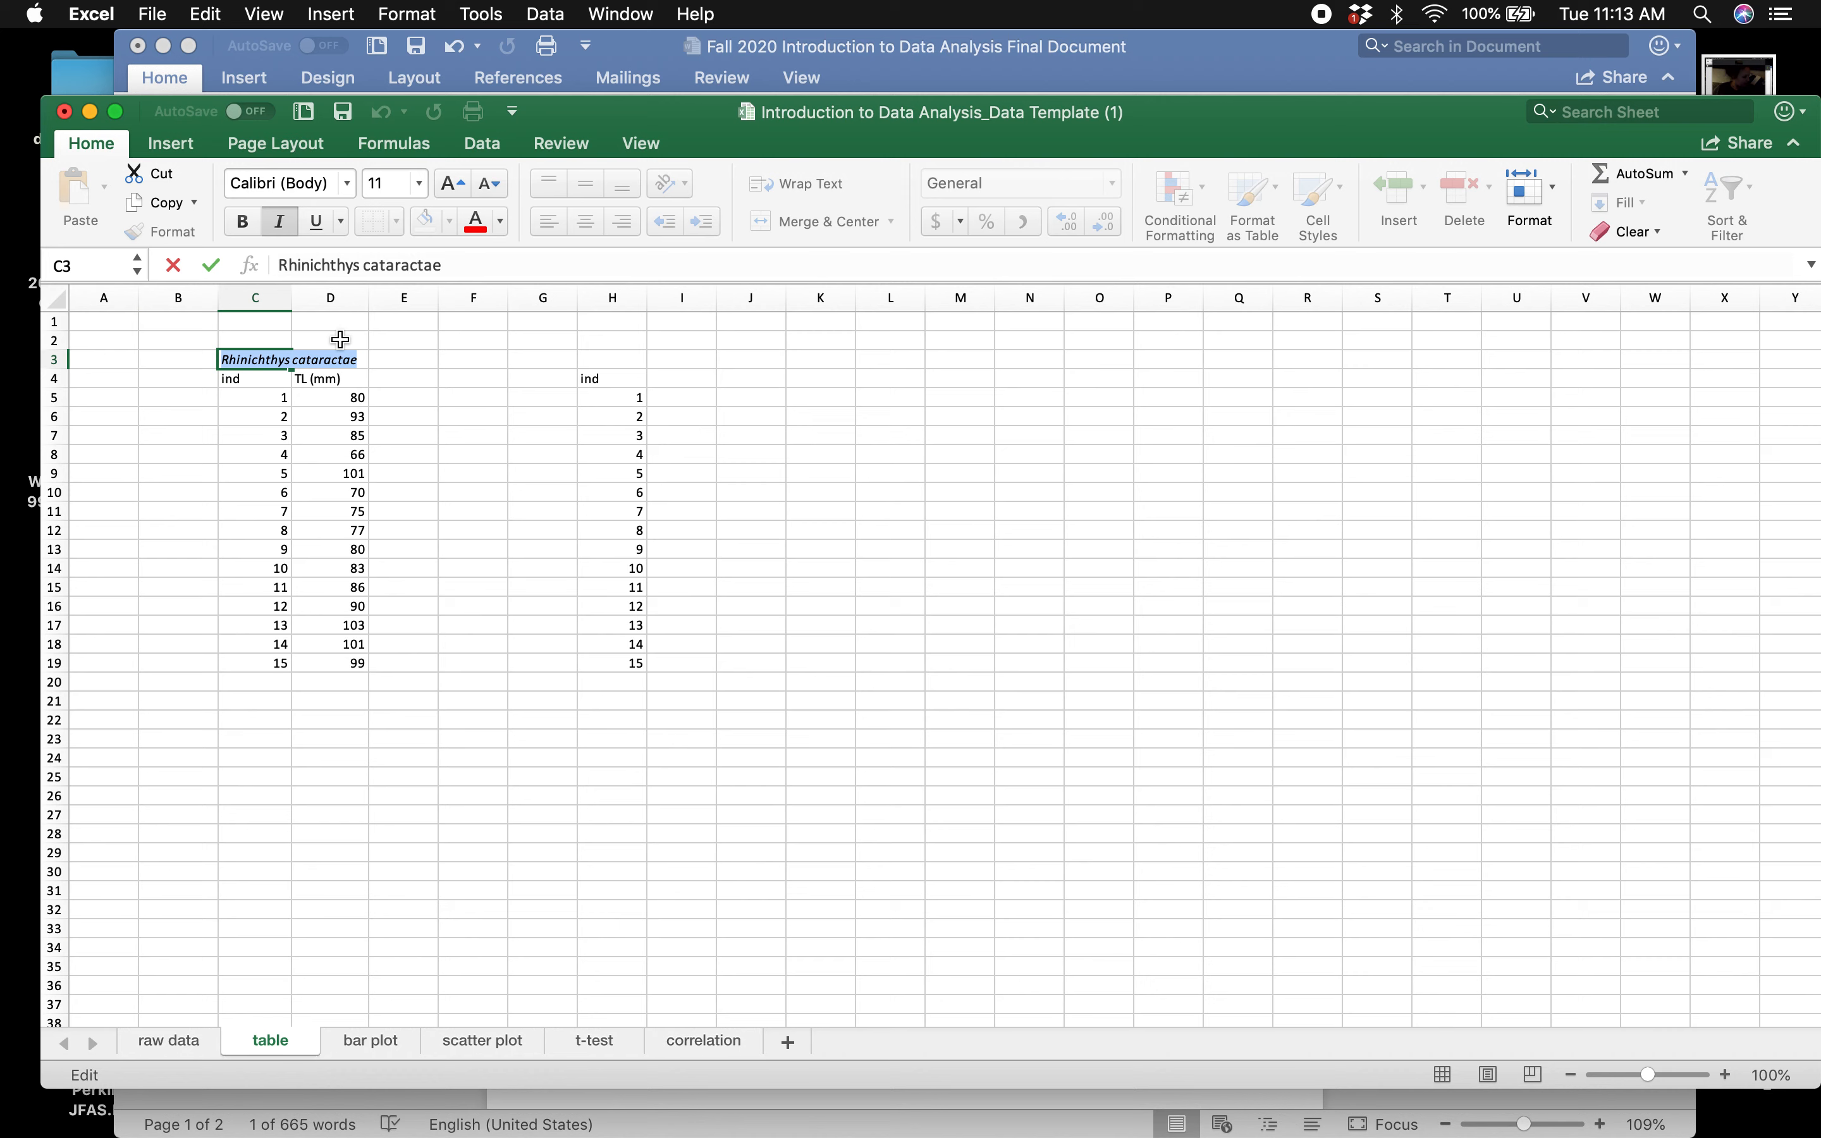
click(280, 221)
click(317, 221)
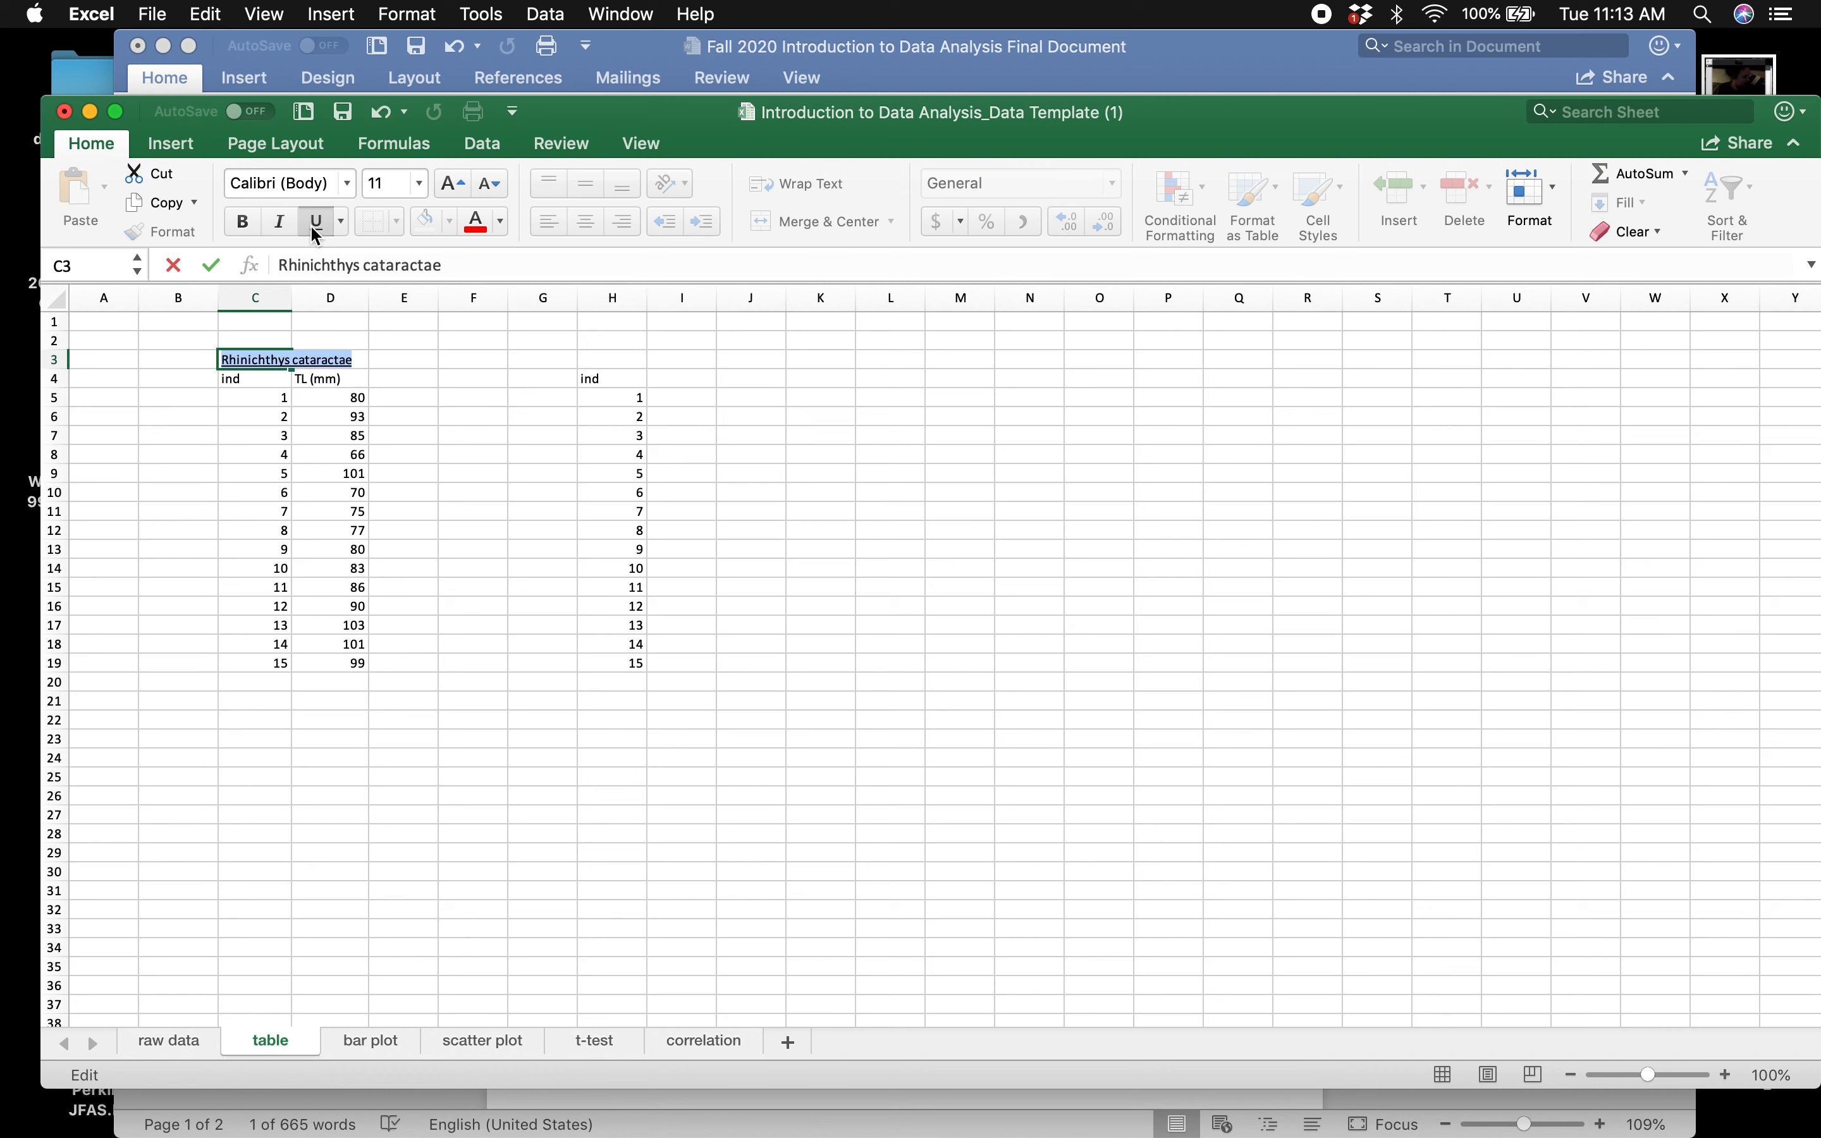
click(284, 220)
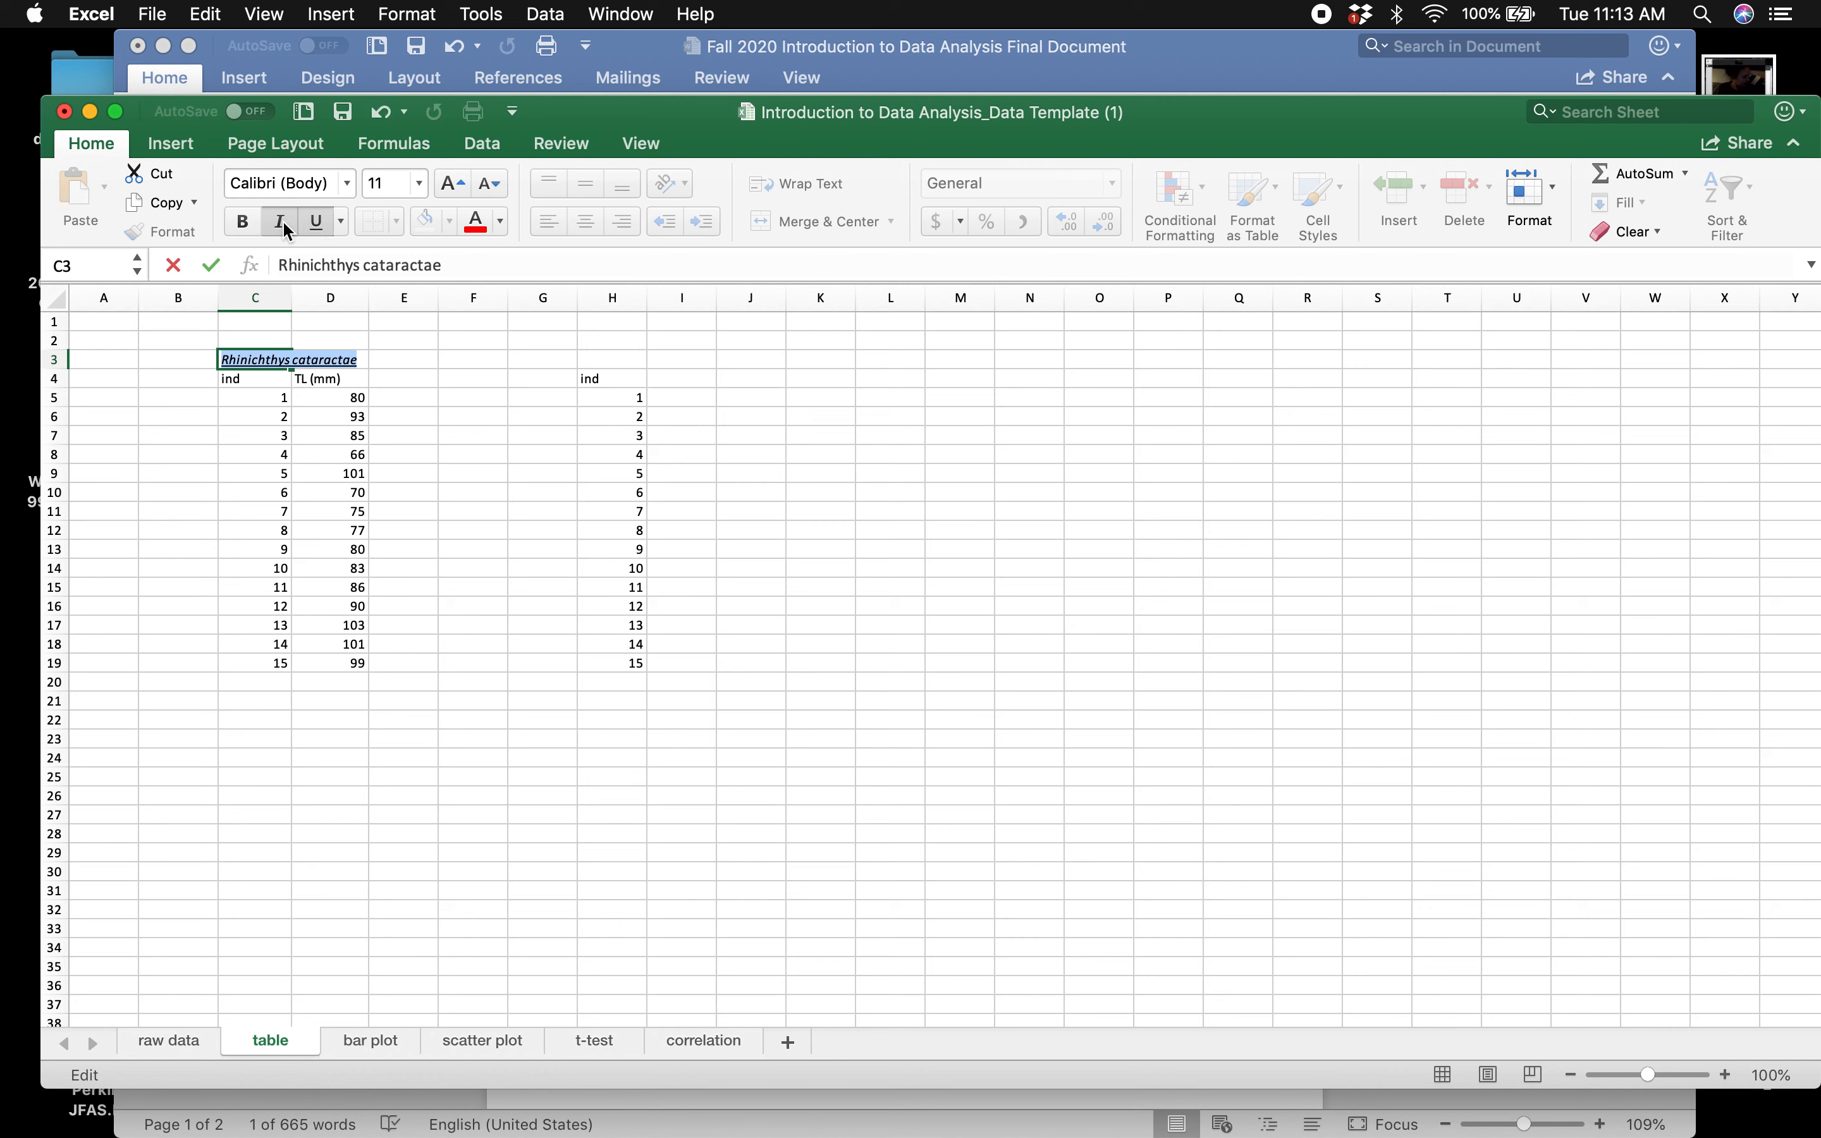
click(317, 225)
click(361, 416)
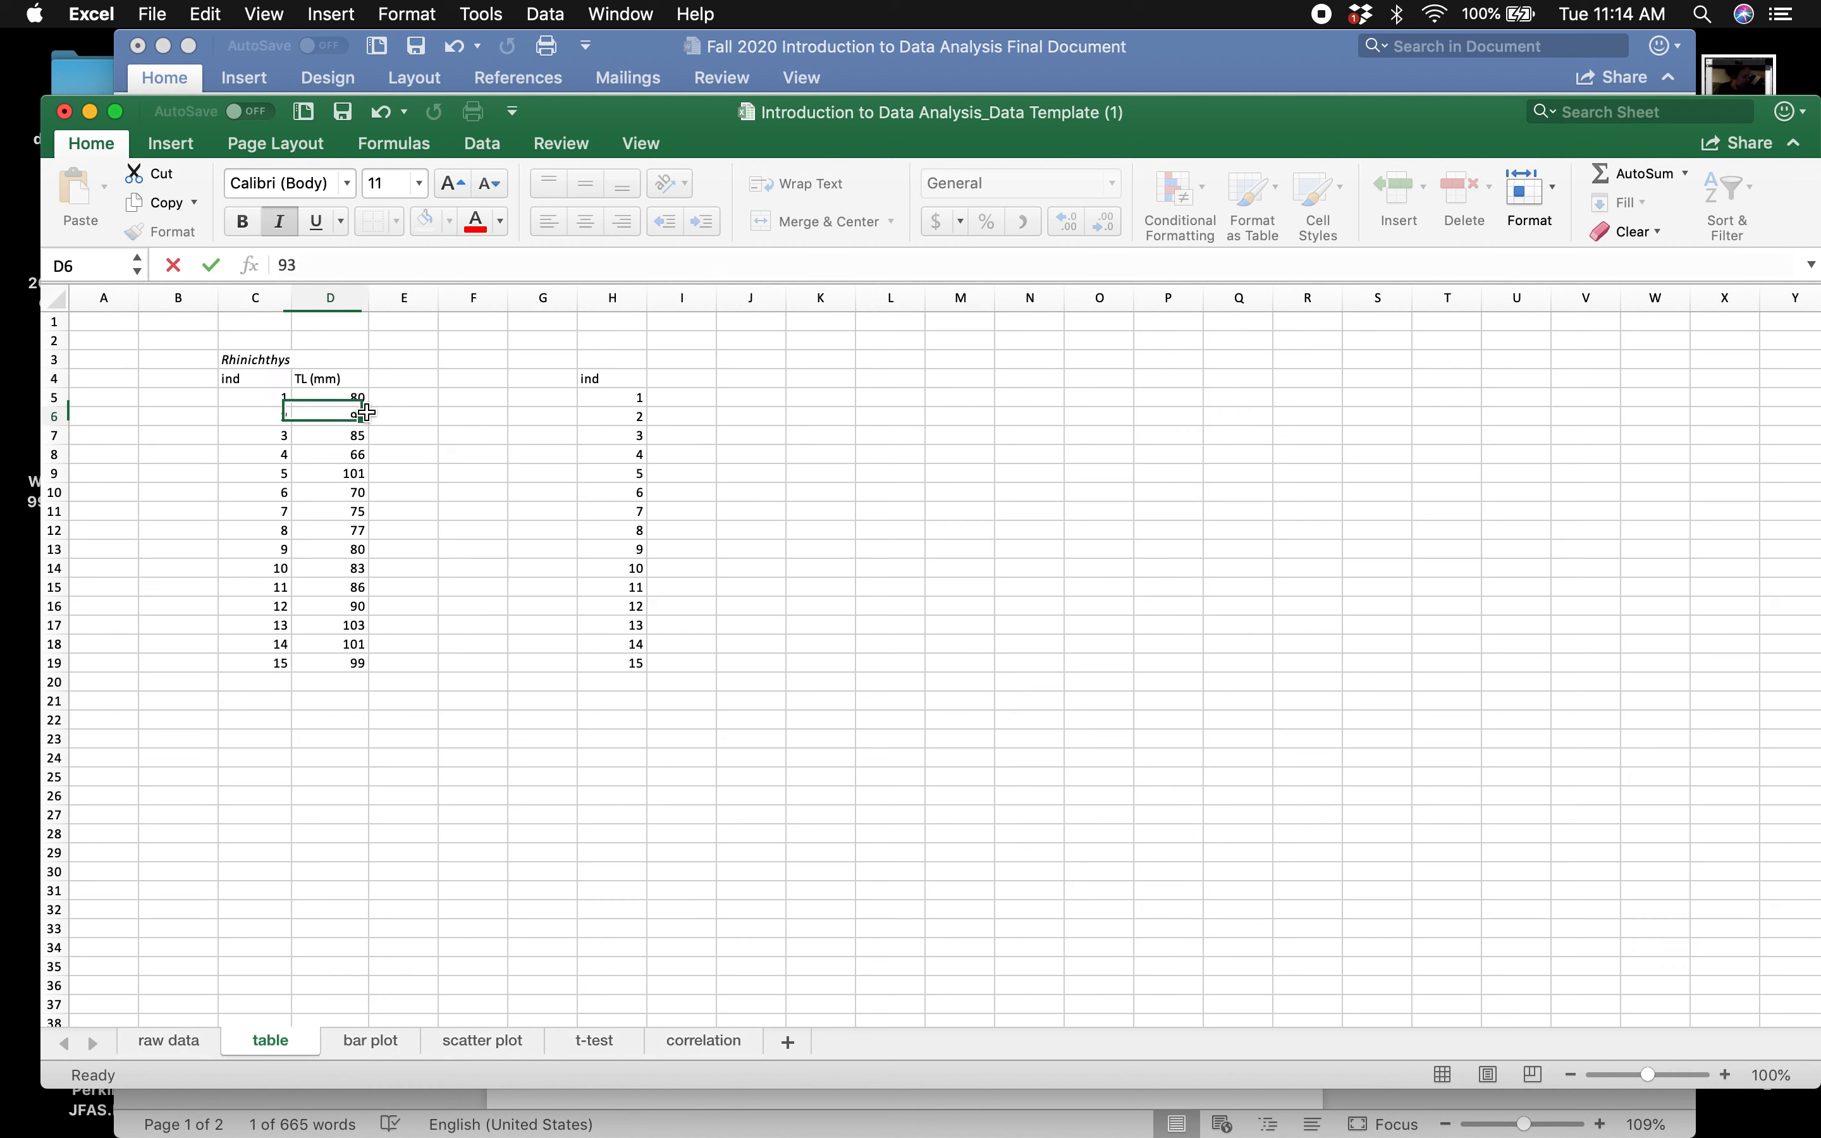
- Insert "Total length (mm) of" in plain text before the italic species name in C3 as the table title
click(223, 361)
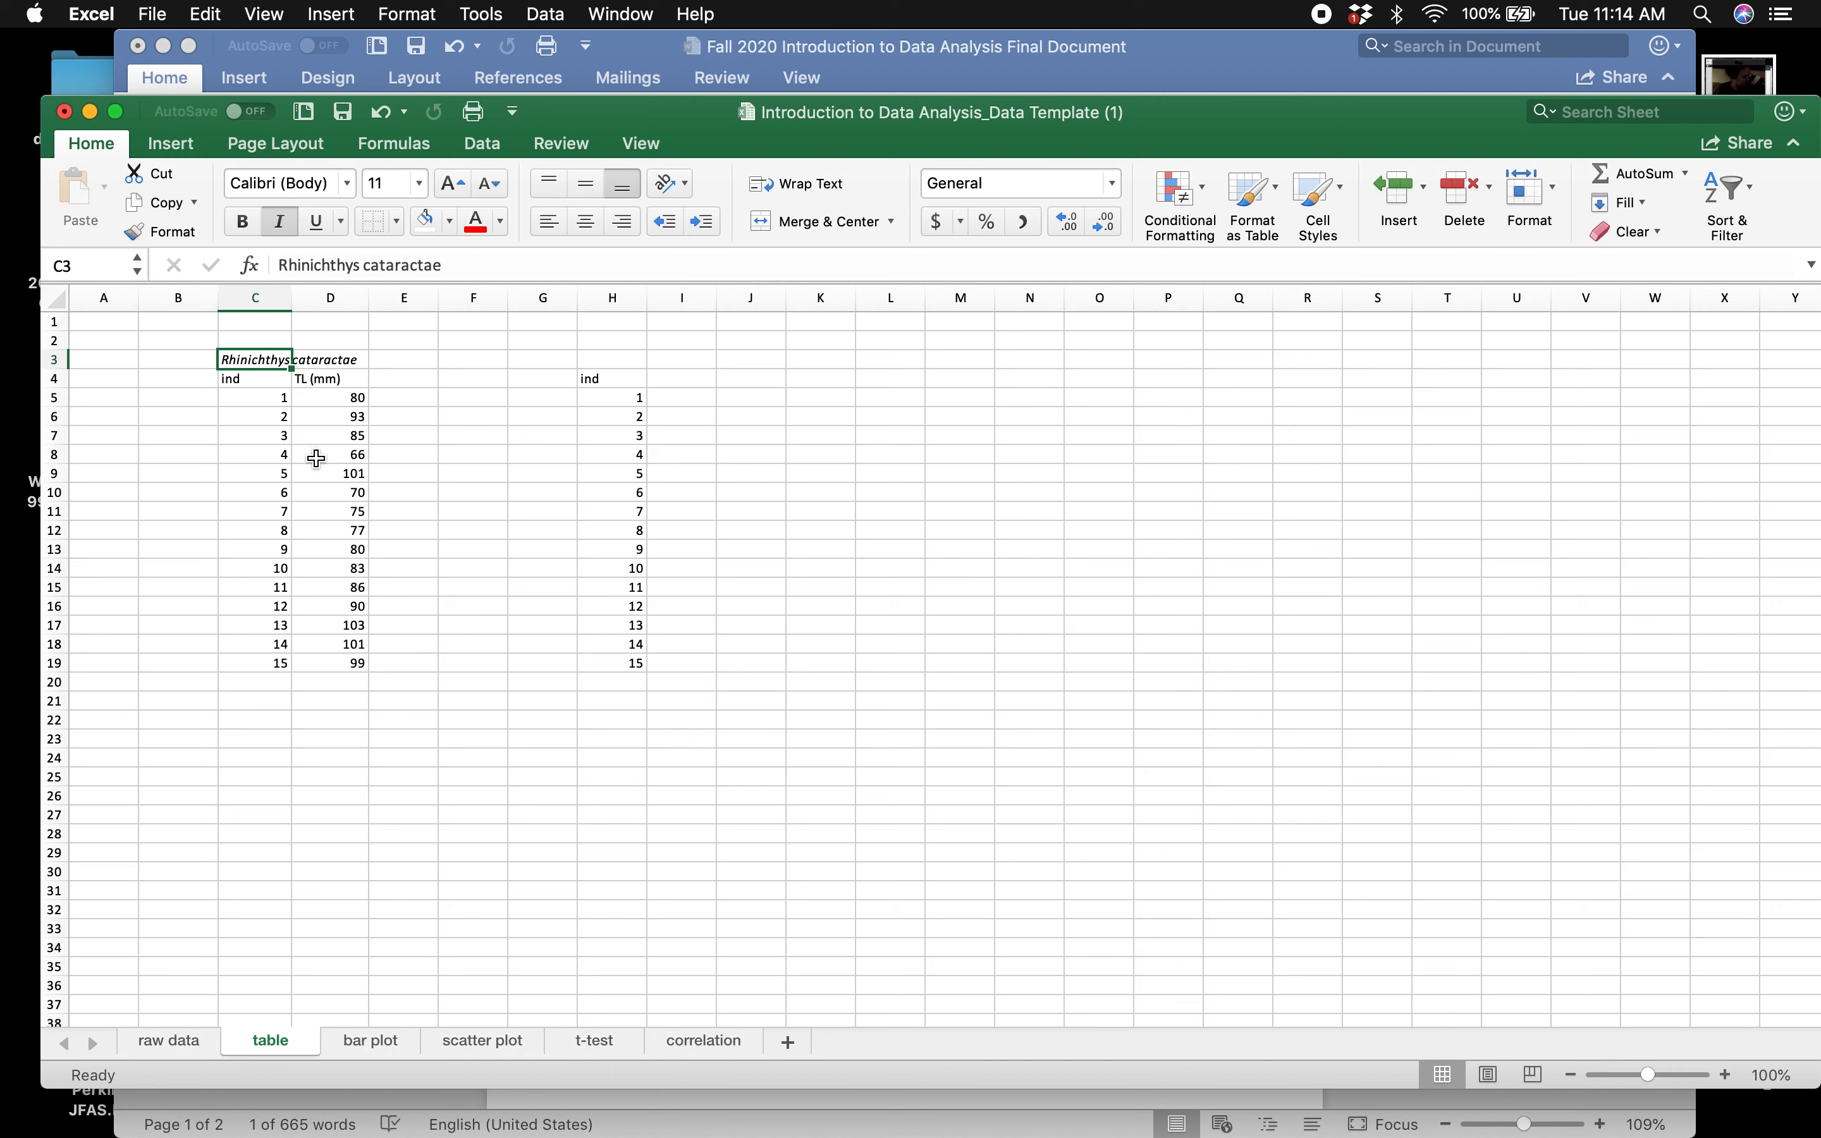
double_click(225, 360)
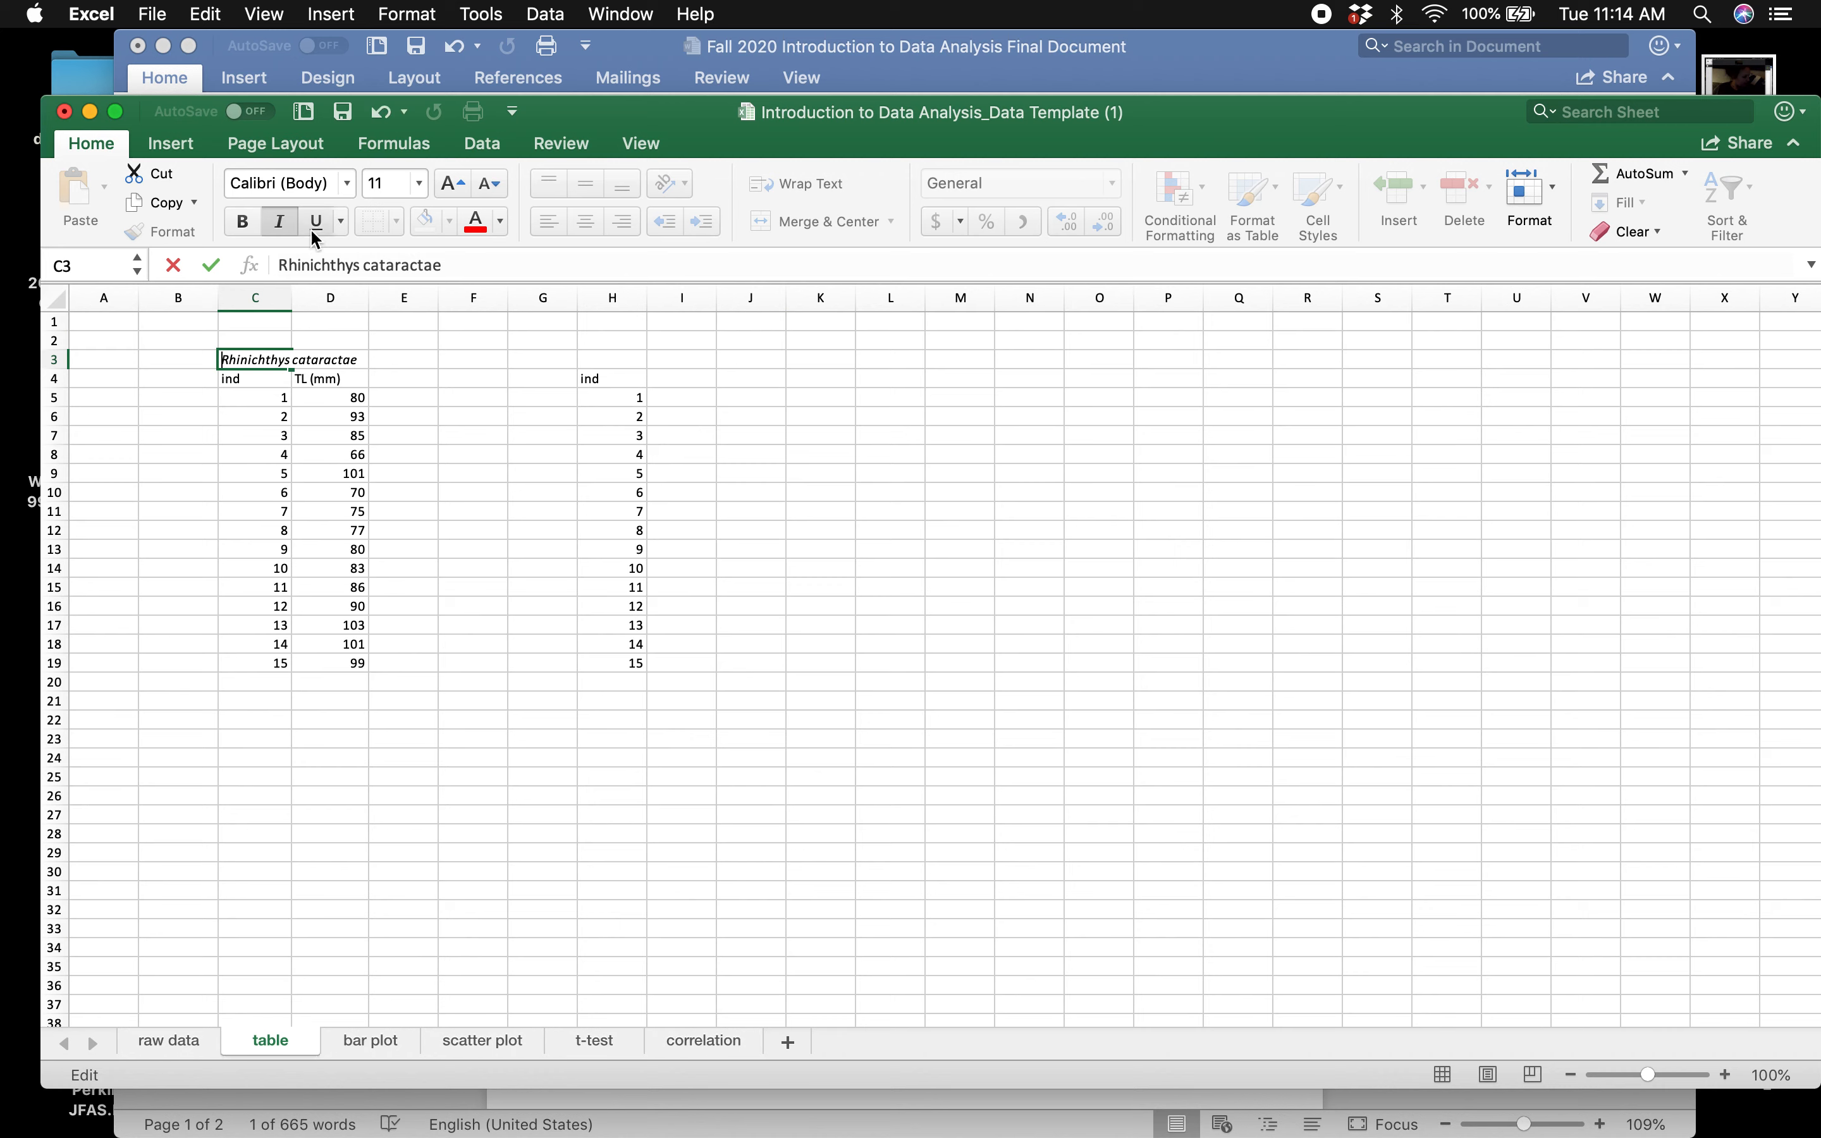
text(Total length)
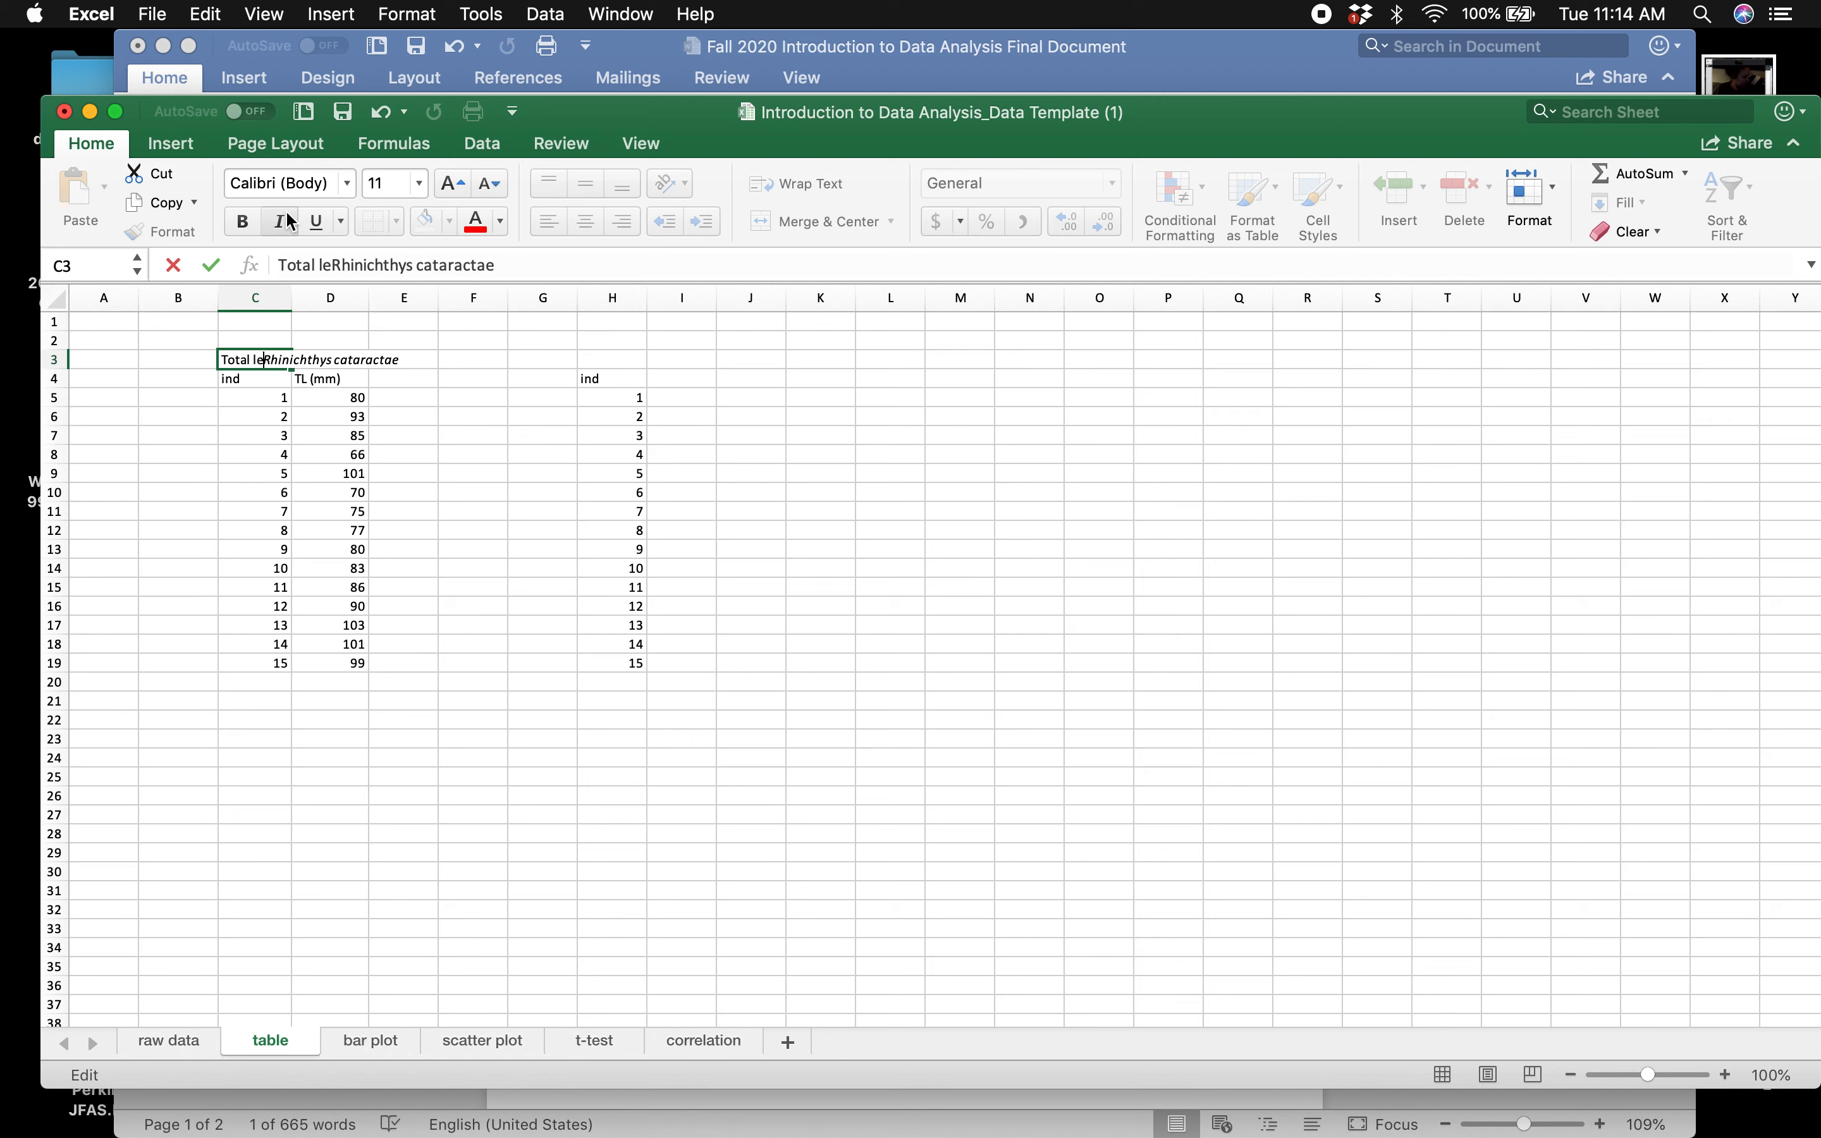
text(mm) of)
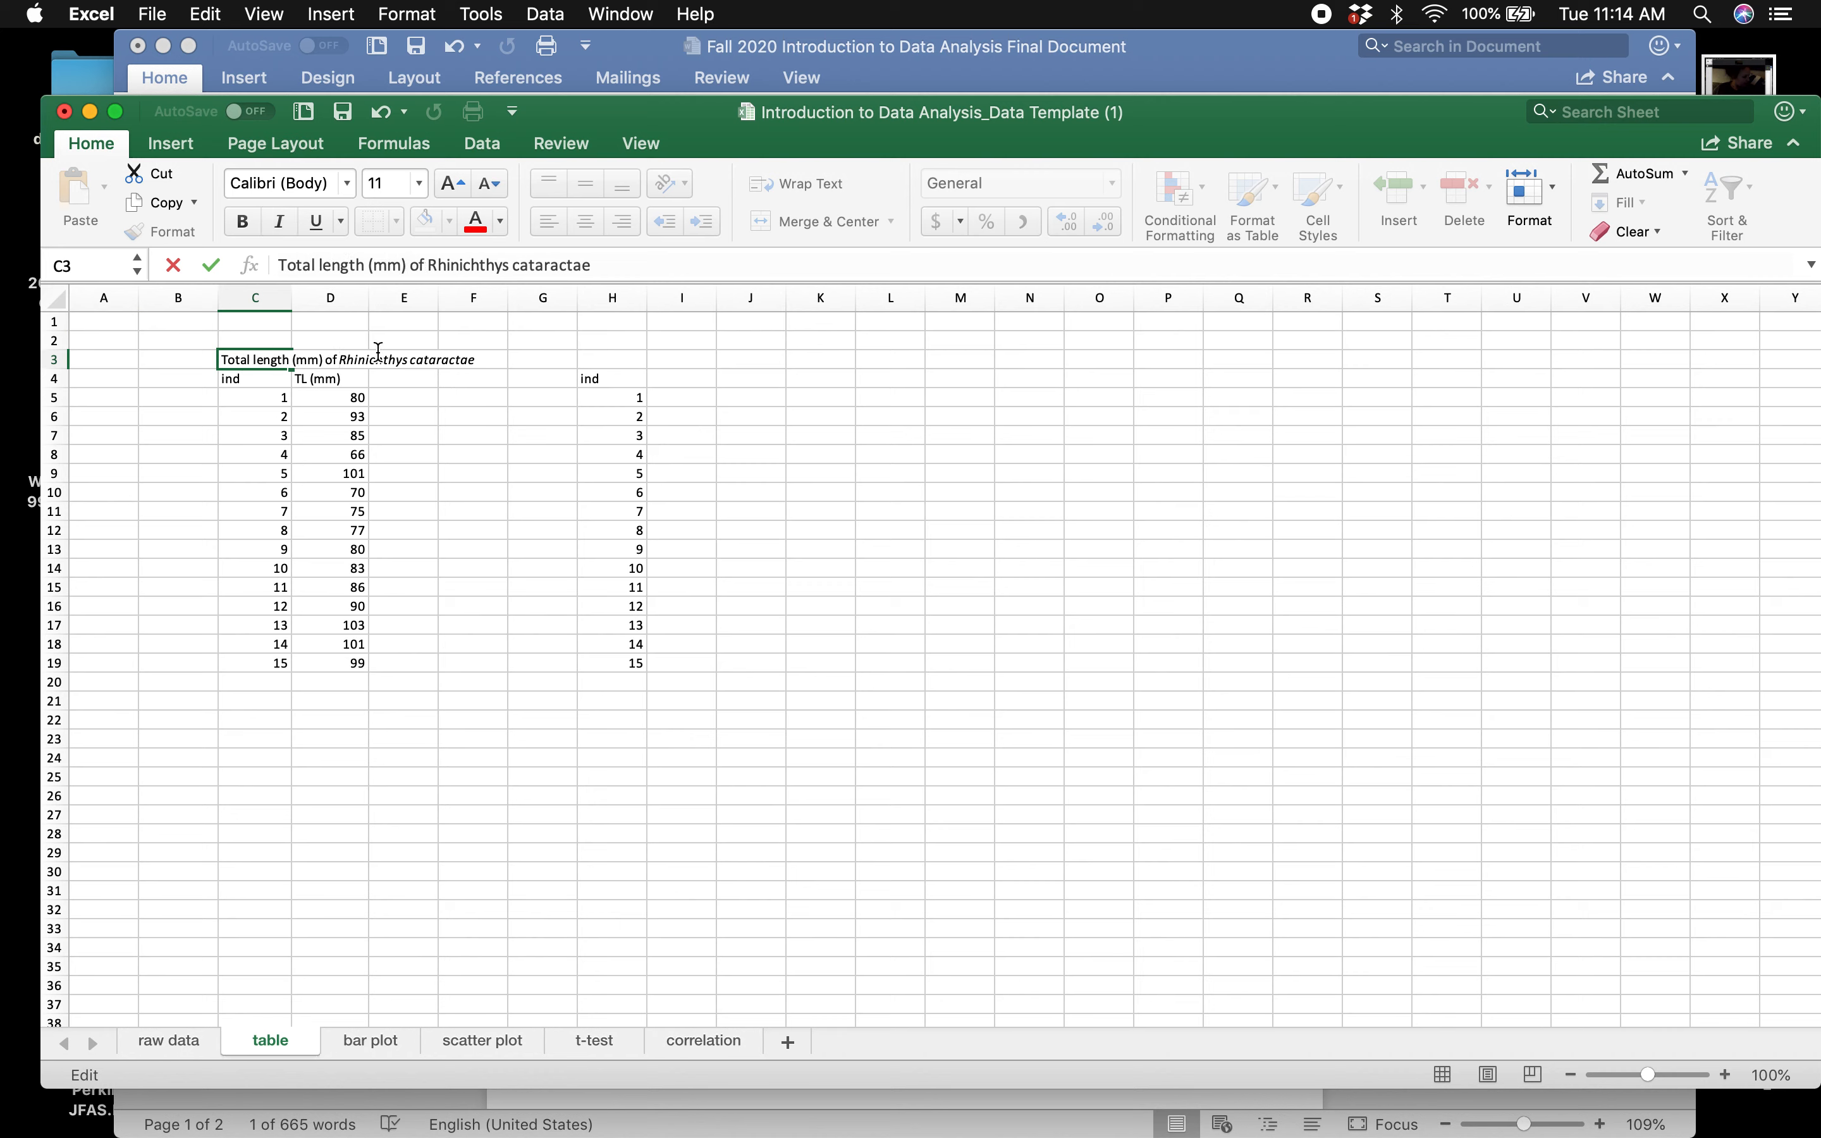
click(418, 455)
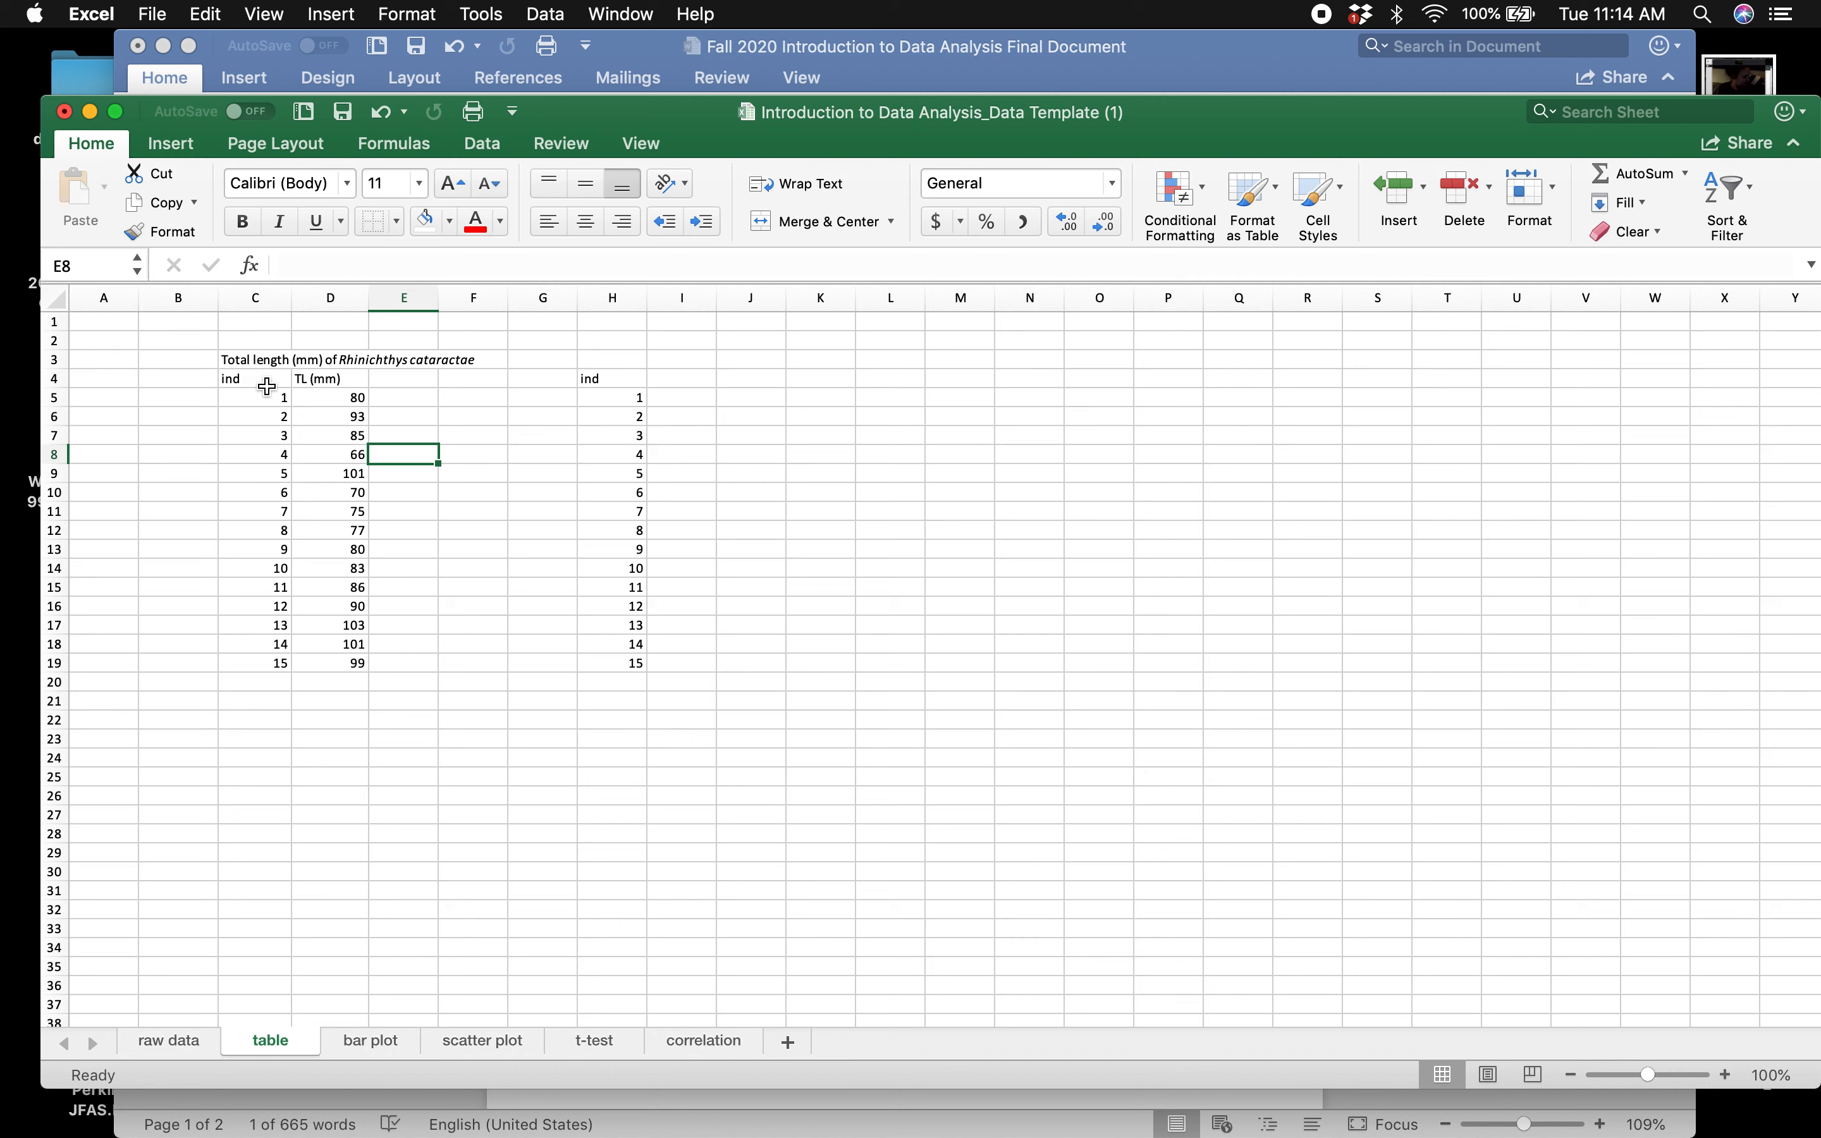
- Widen columns C and D so the title in C3 fits within the table's width
drag(292, 299, 480, 301)
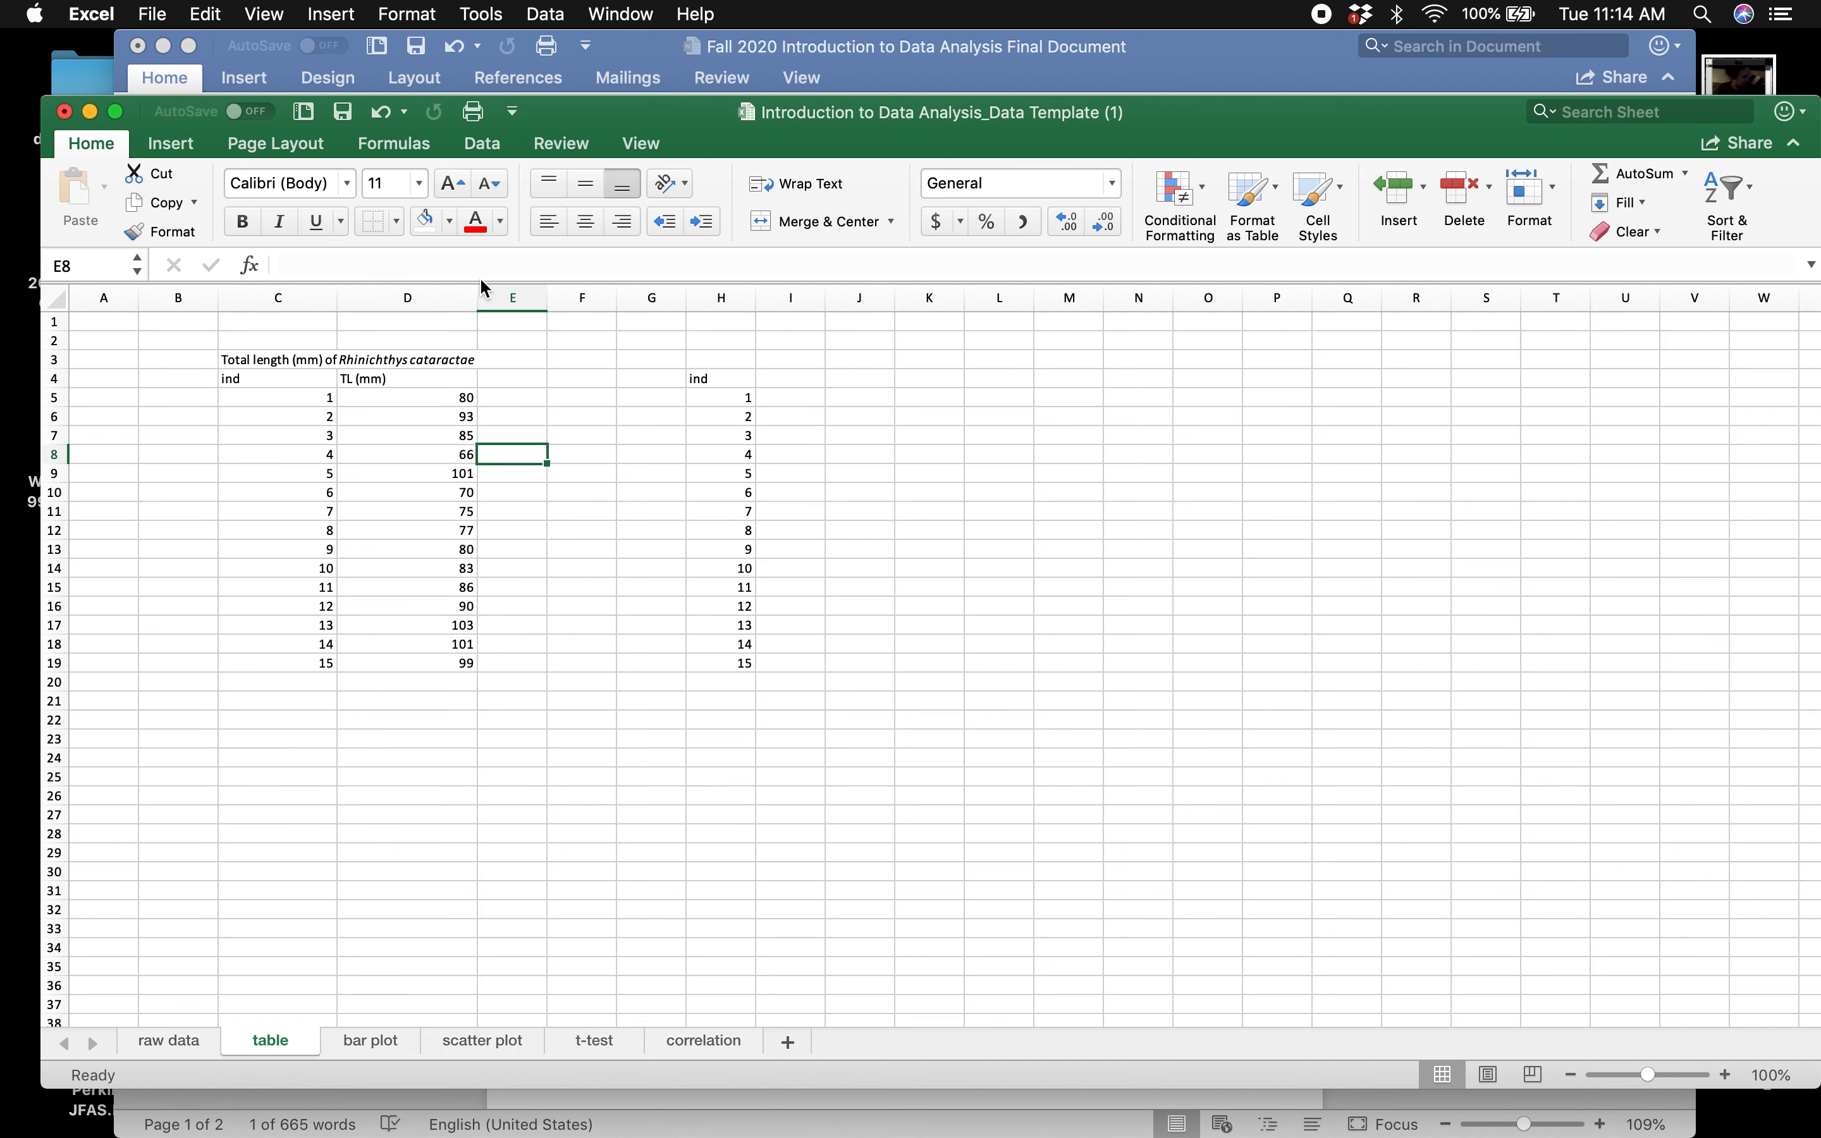
drag(476, 292, 479, 292)
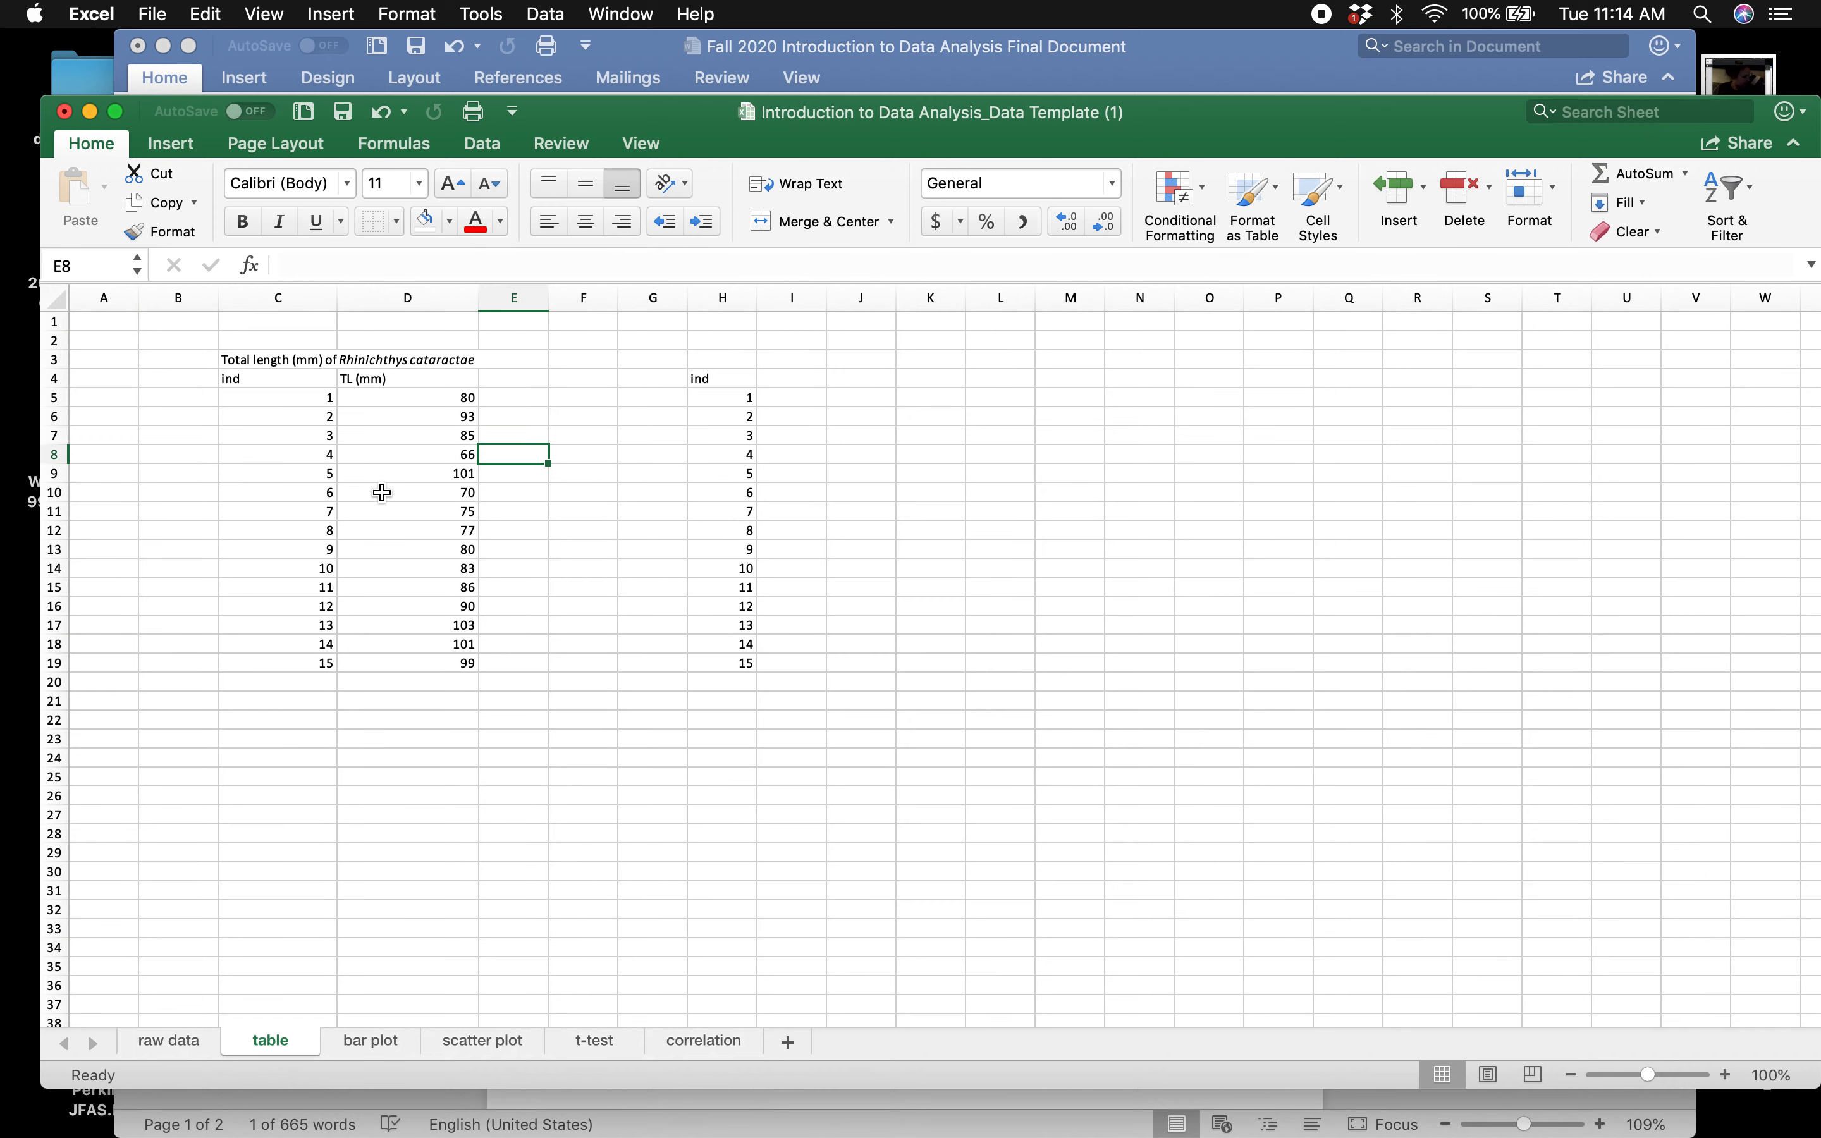
- Left-align the individual numbers and total length values in C5:D19
drag(245, 398, 357, 658)
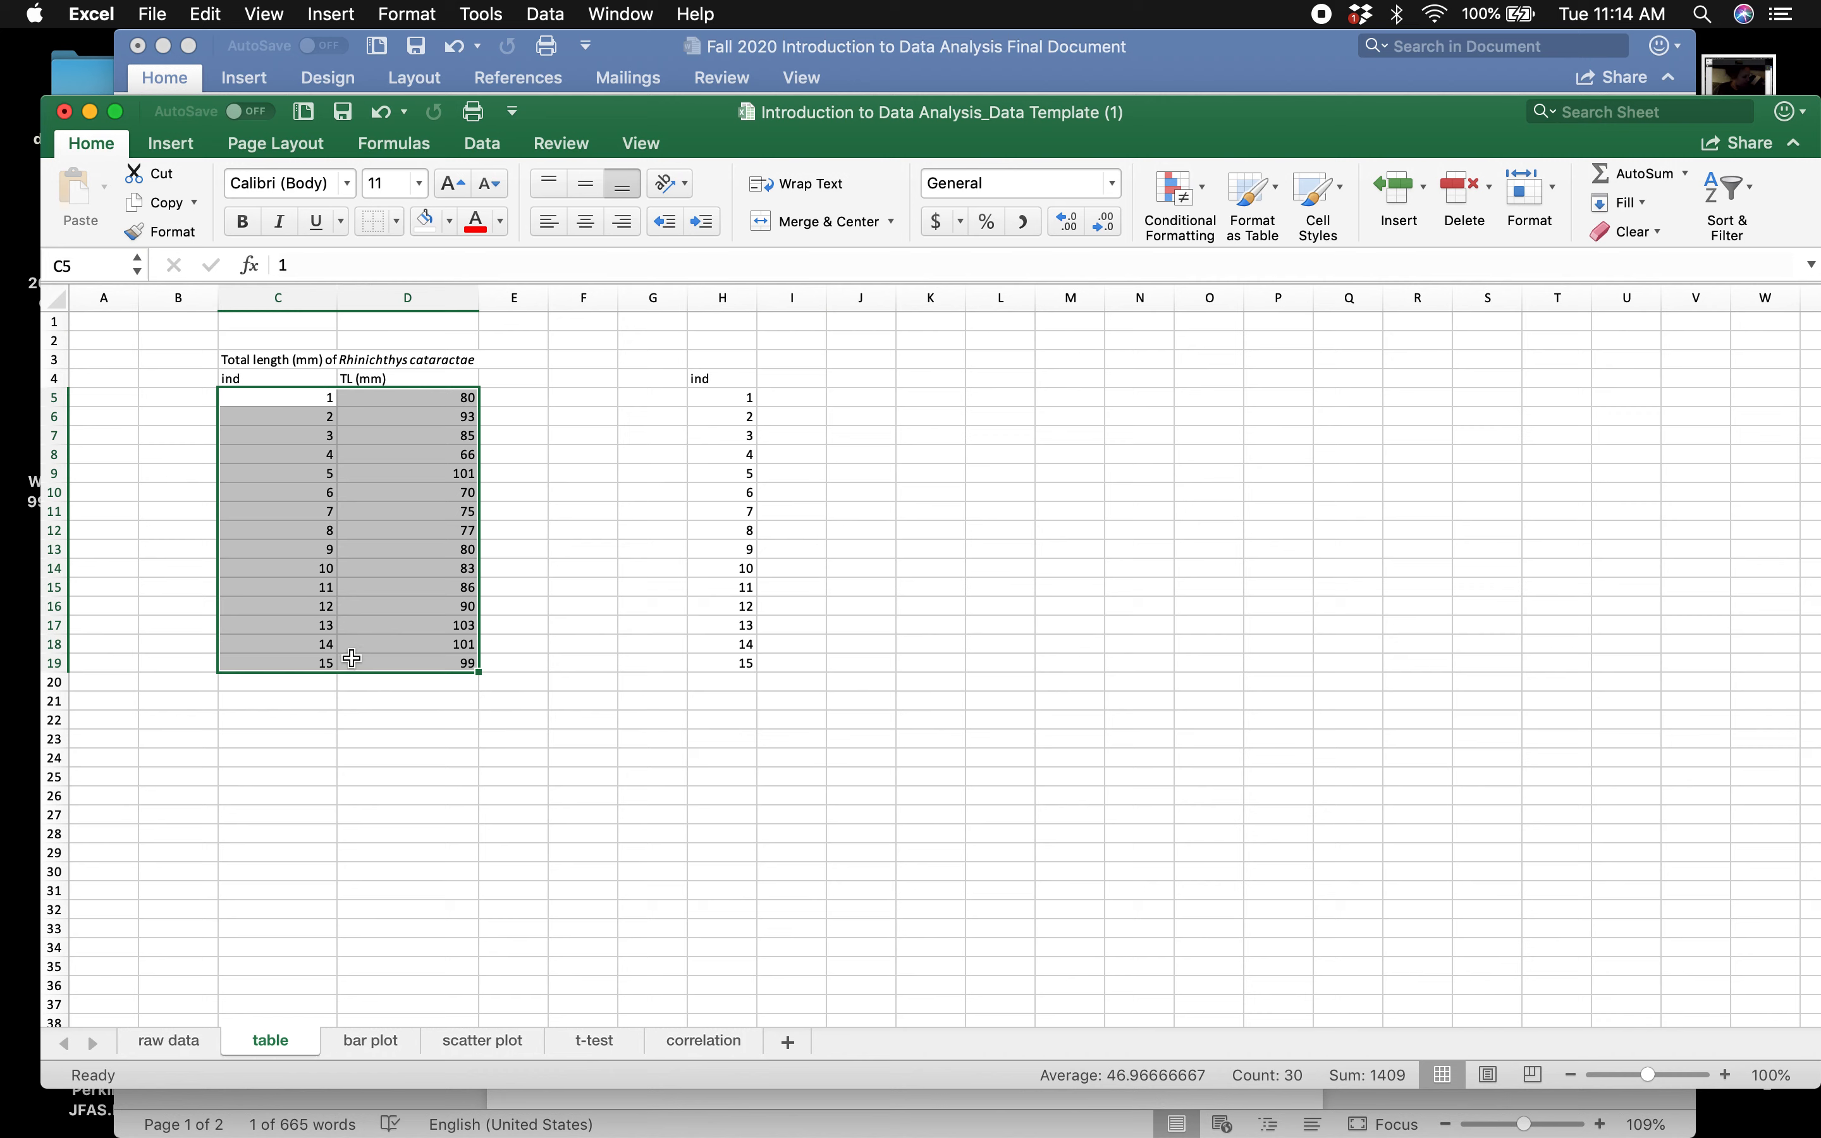
click(551, 222)
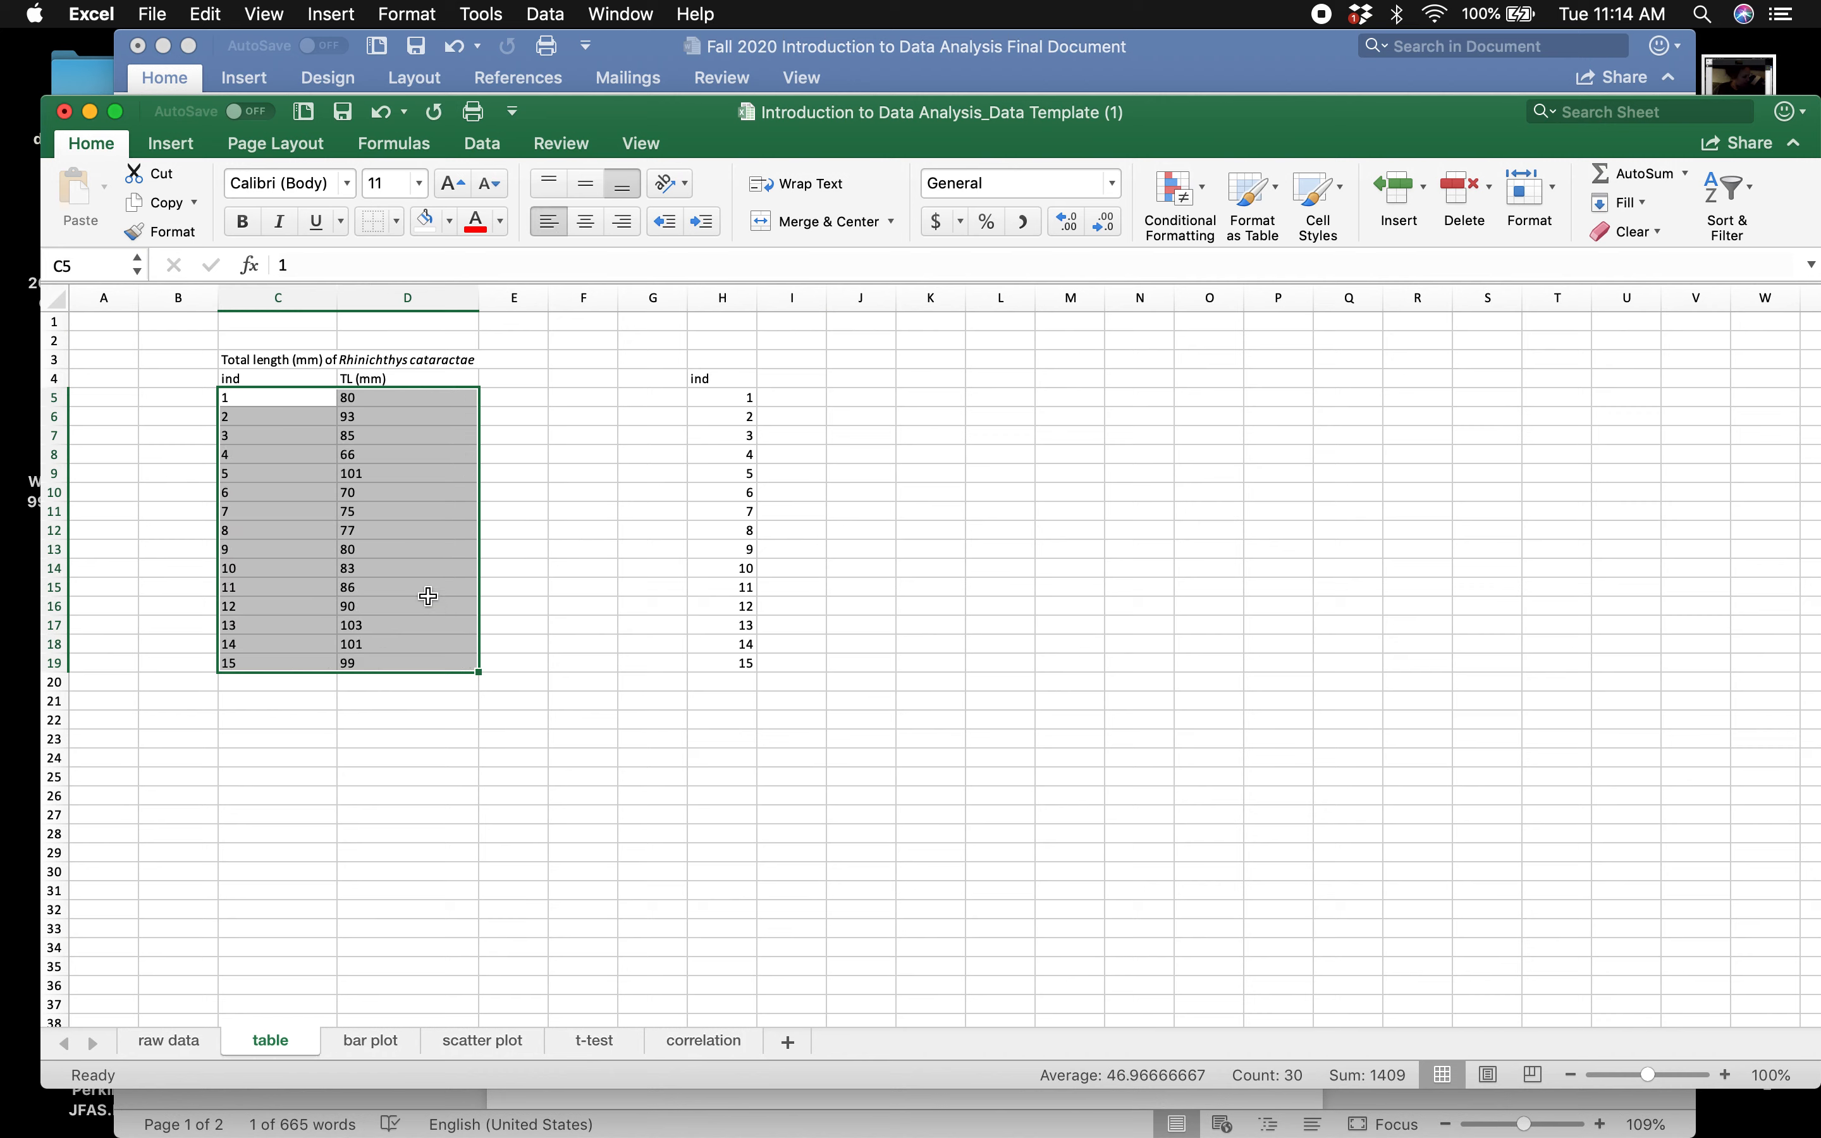
click(576, 600)
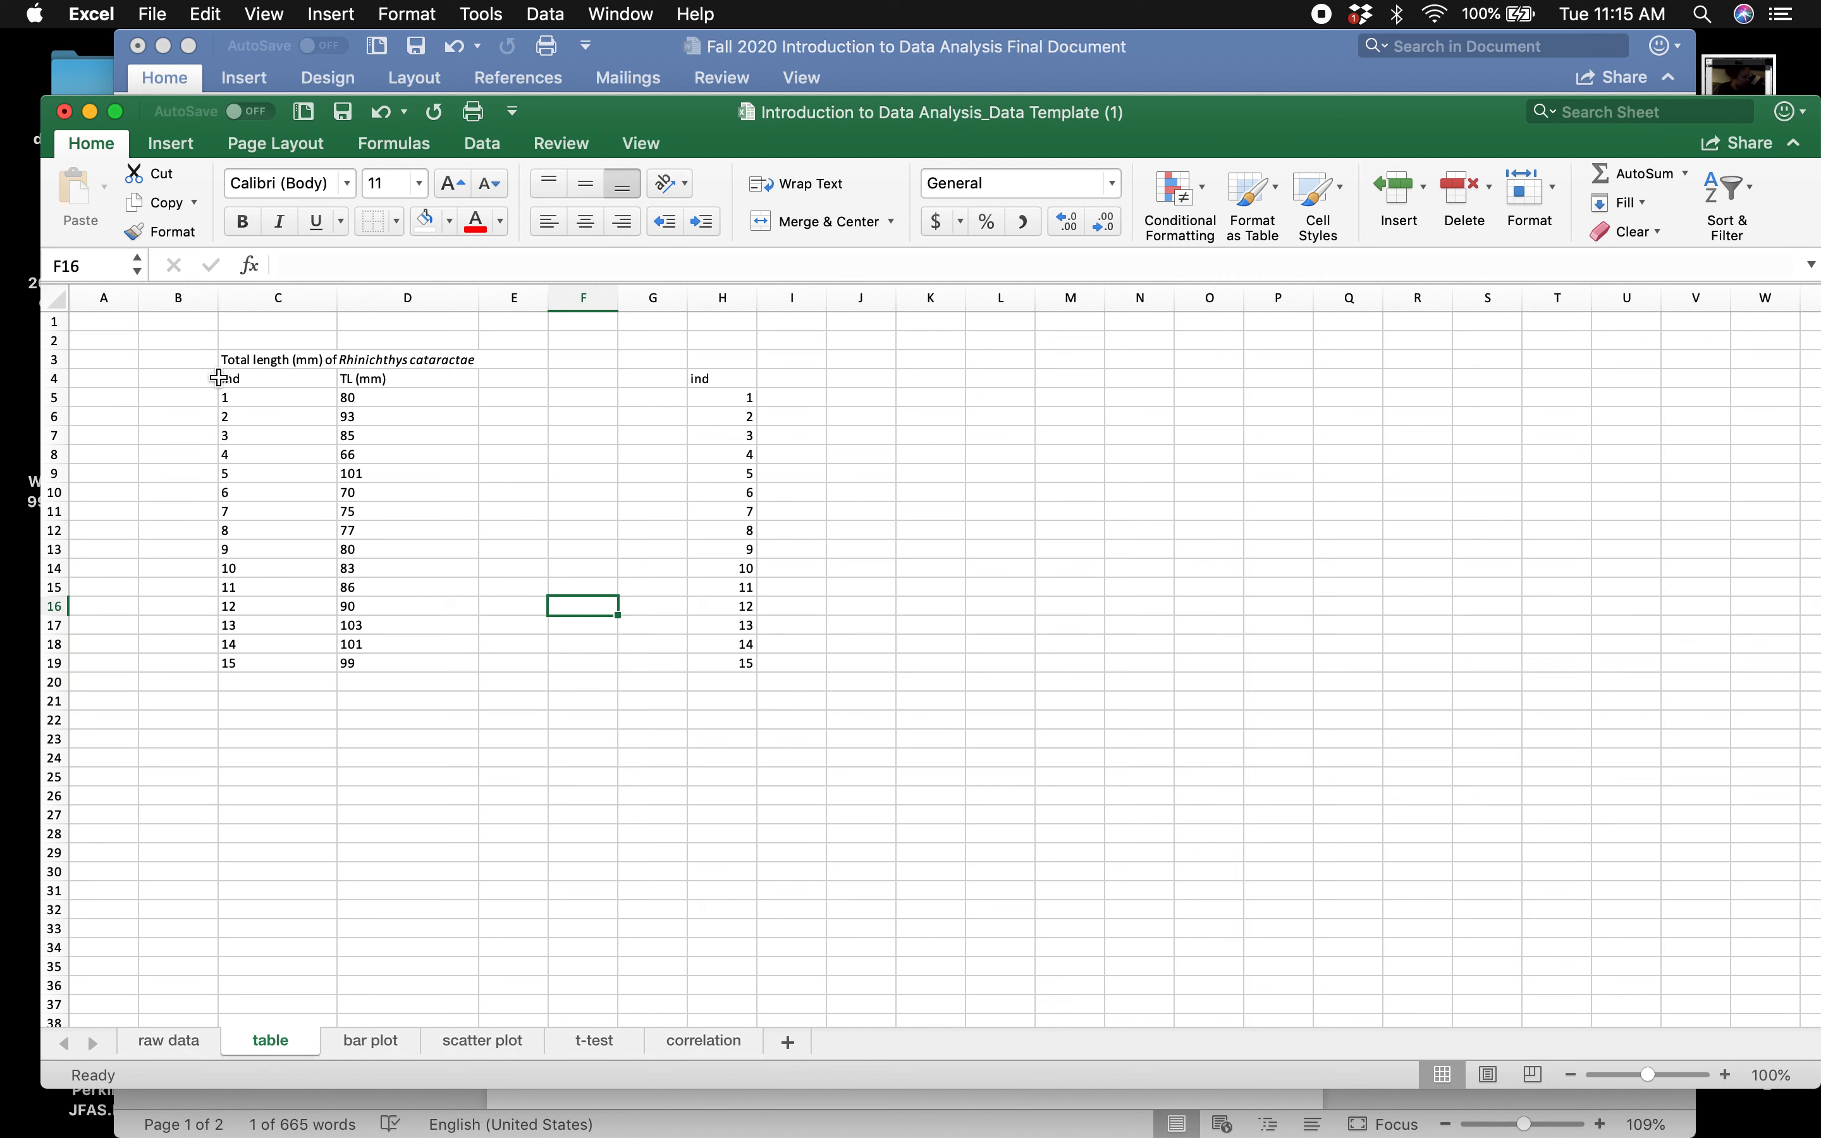
- Apply a white fill to the whole first table, C3:D19, to hide its gridlines
drag(246, 379, 353, 388)
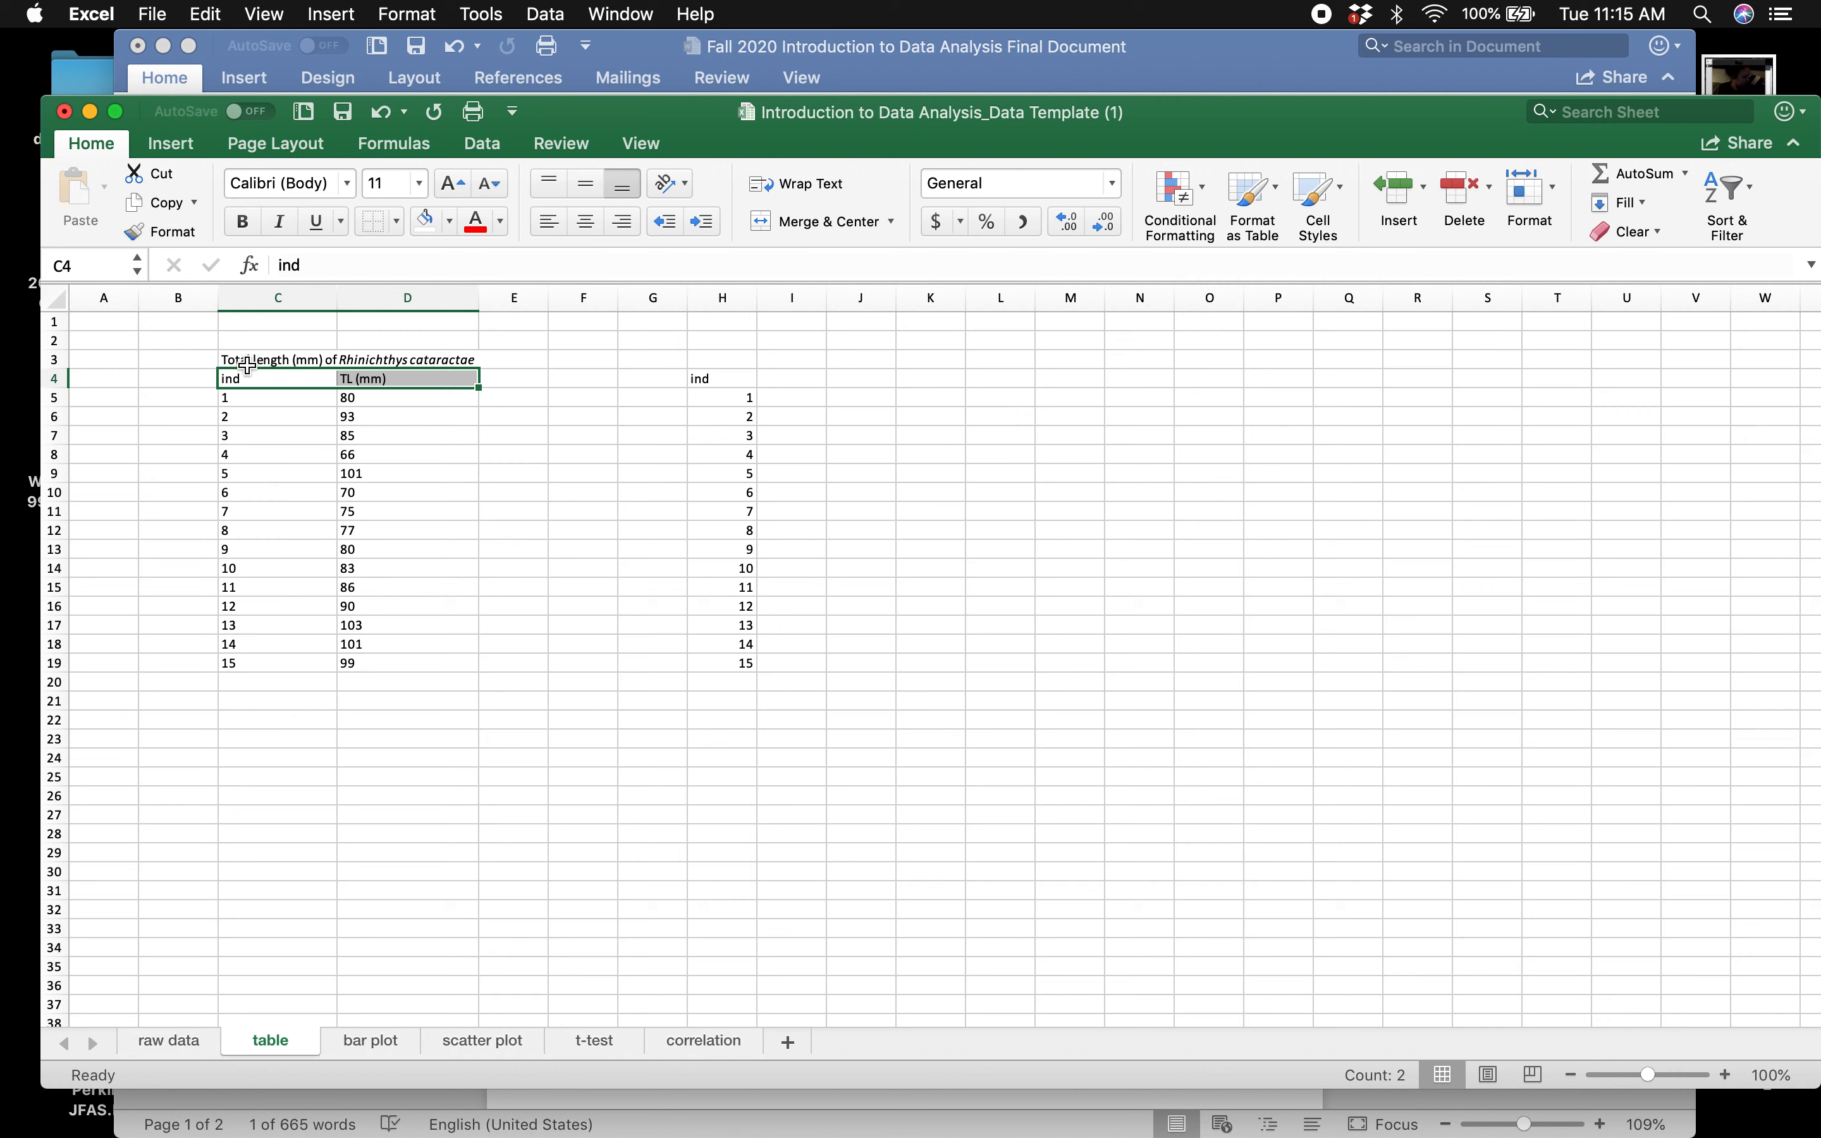
click(353, 720)
drag(398, 659, 257, 355)
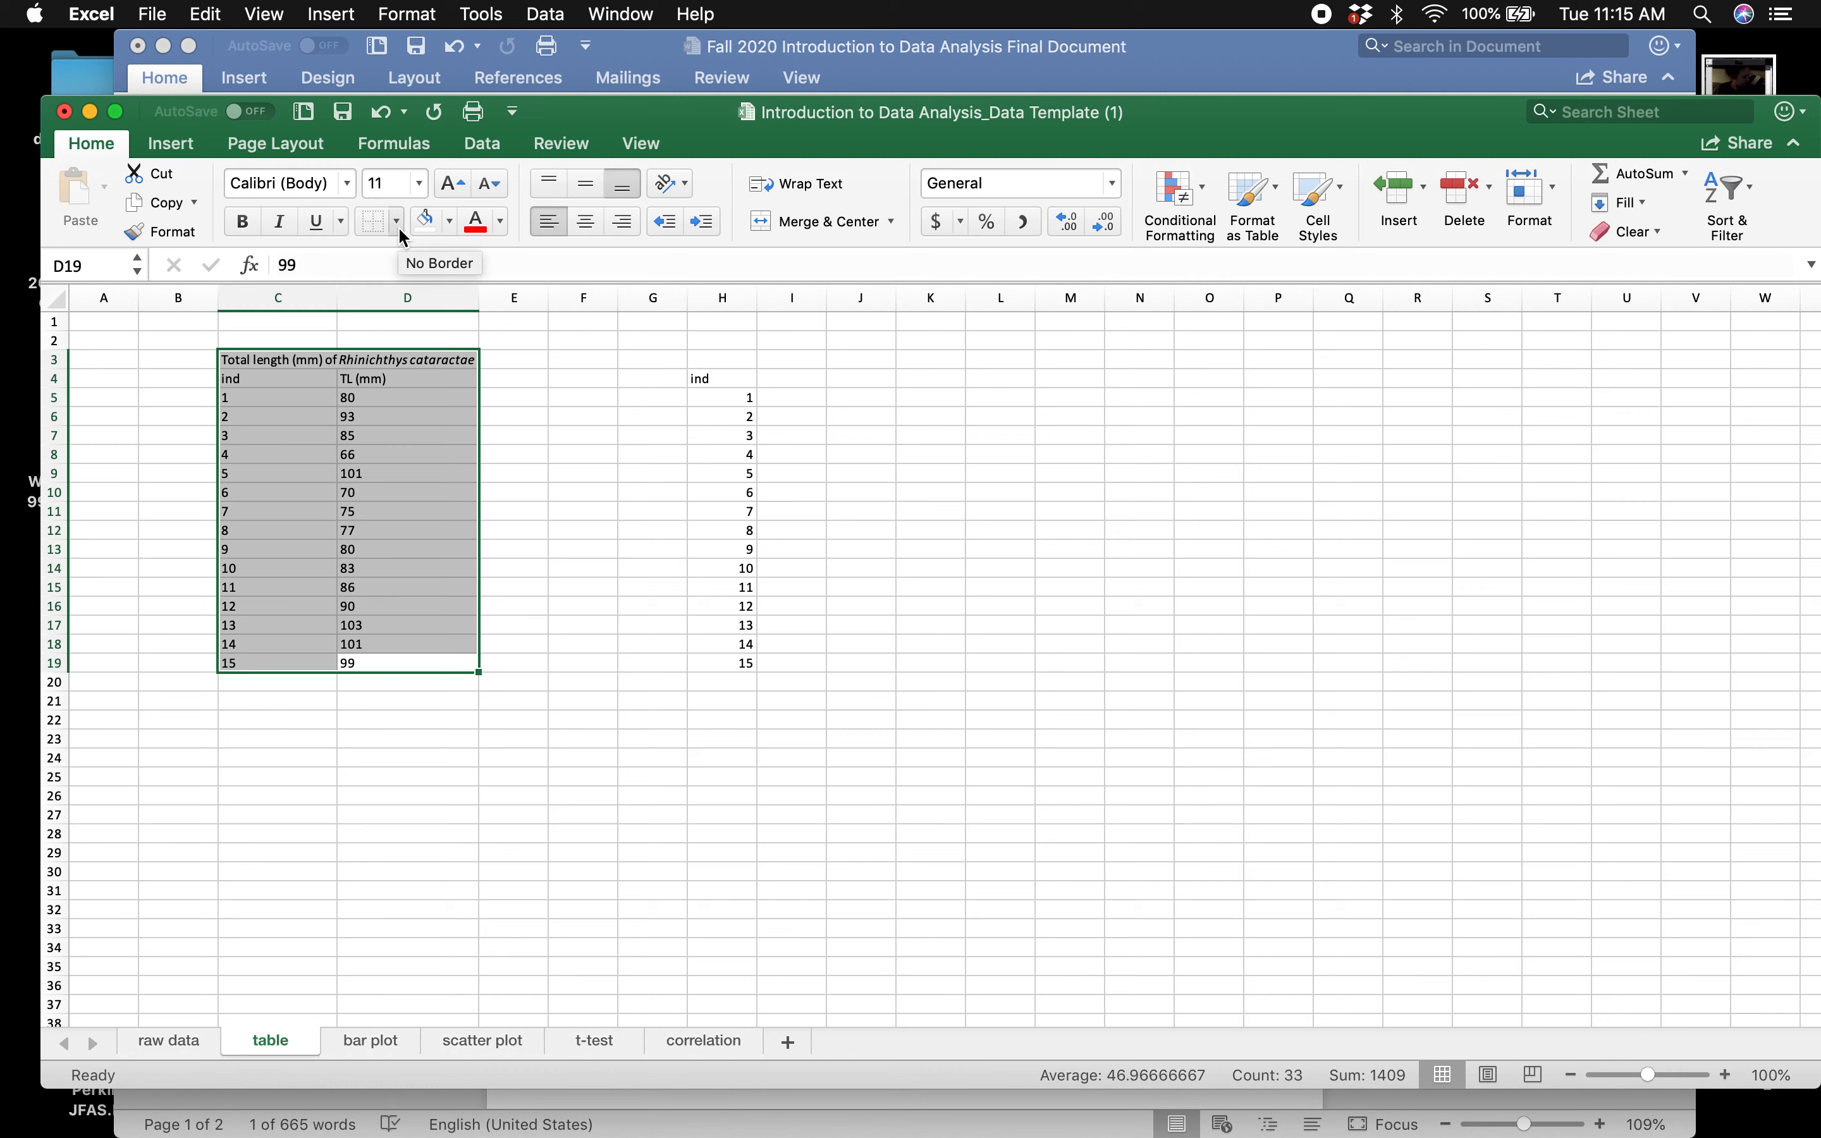
click(449, 221)
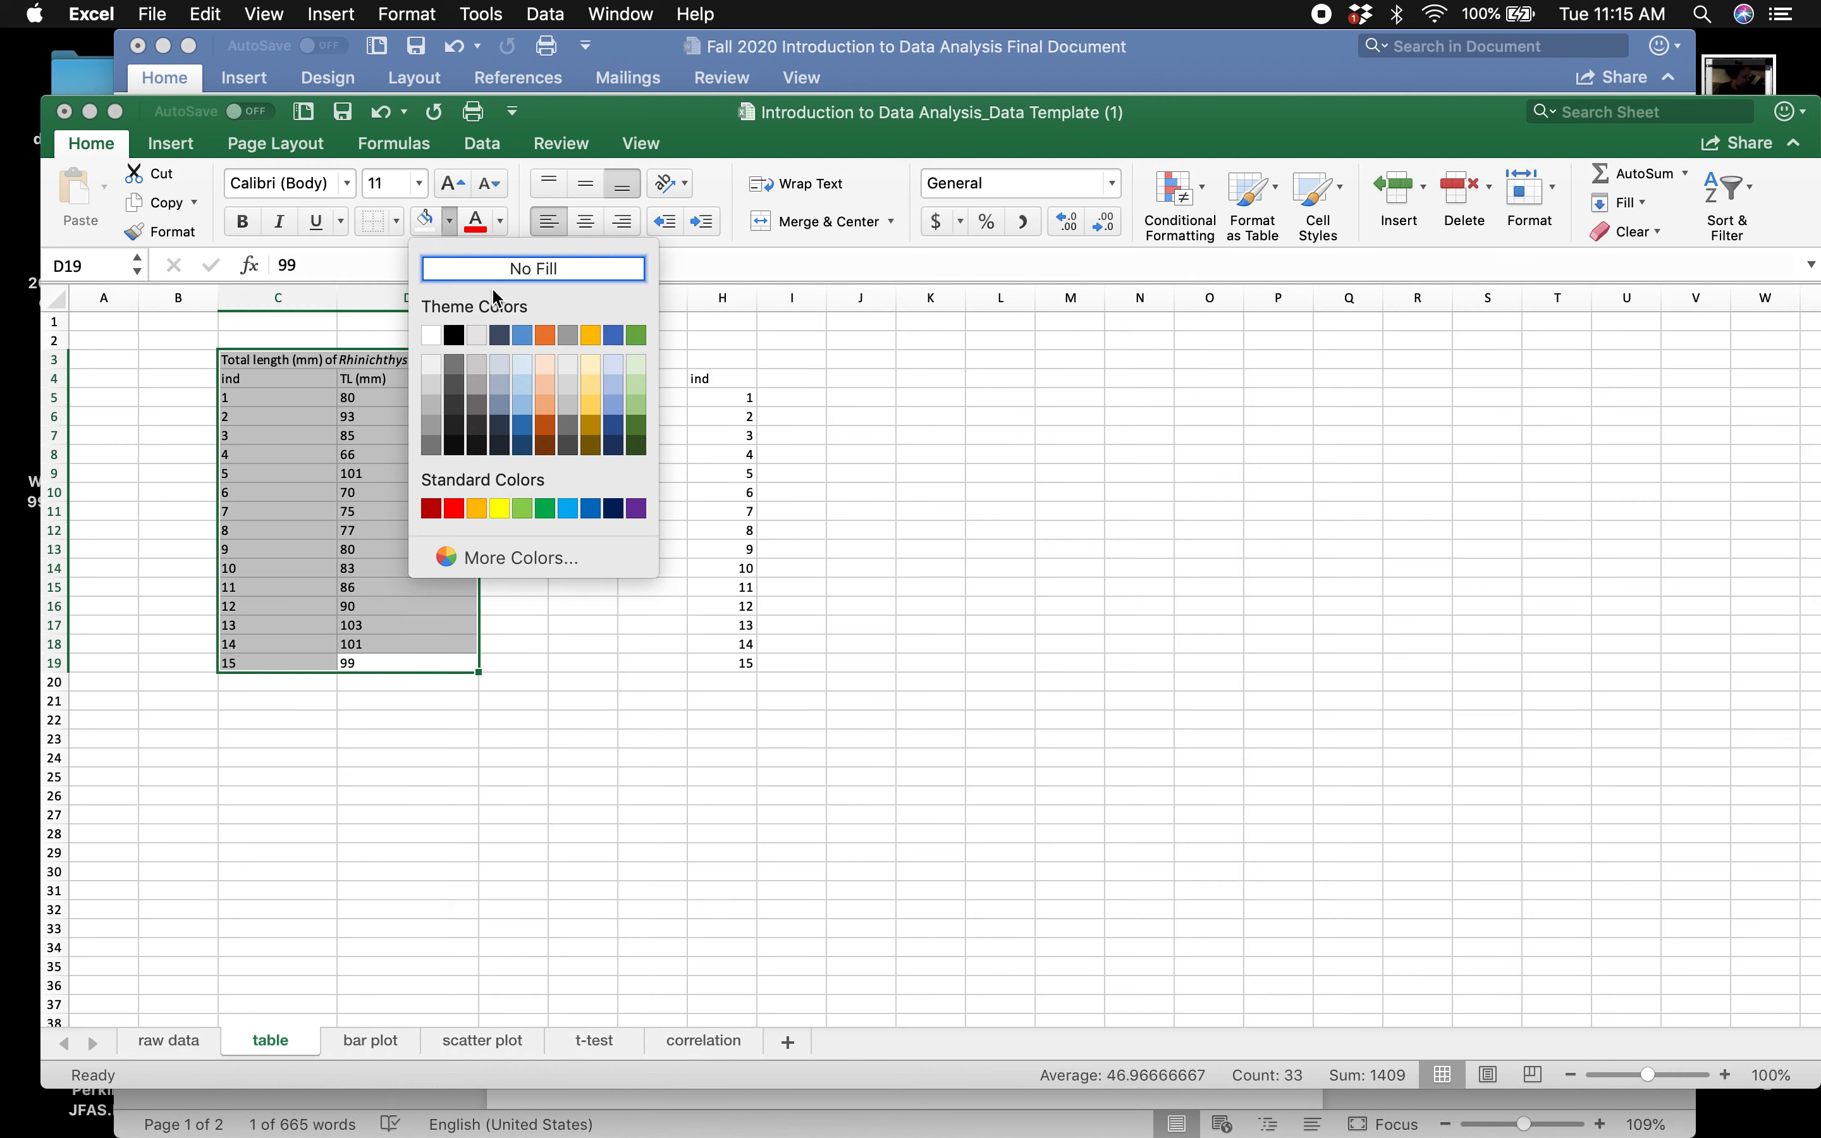
click(431, 339)
click(457, 403)
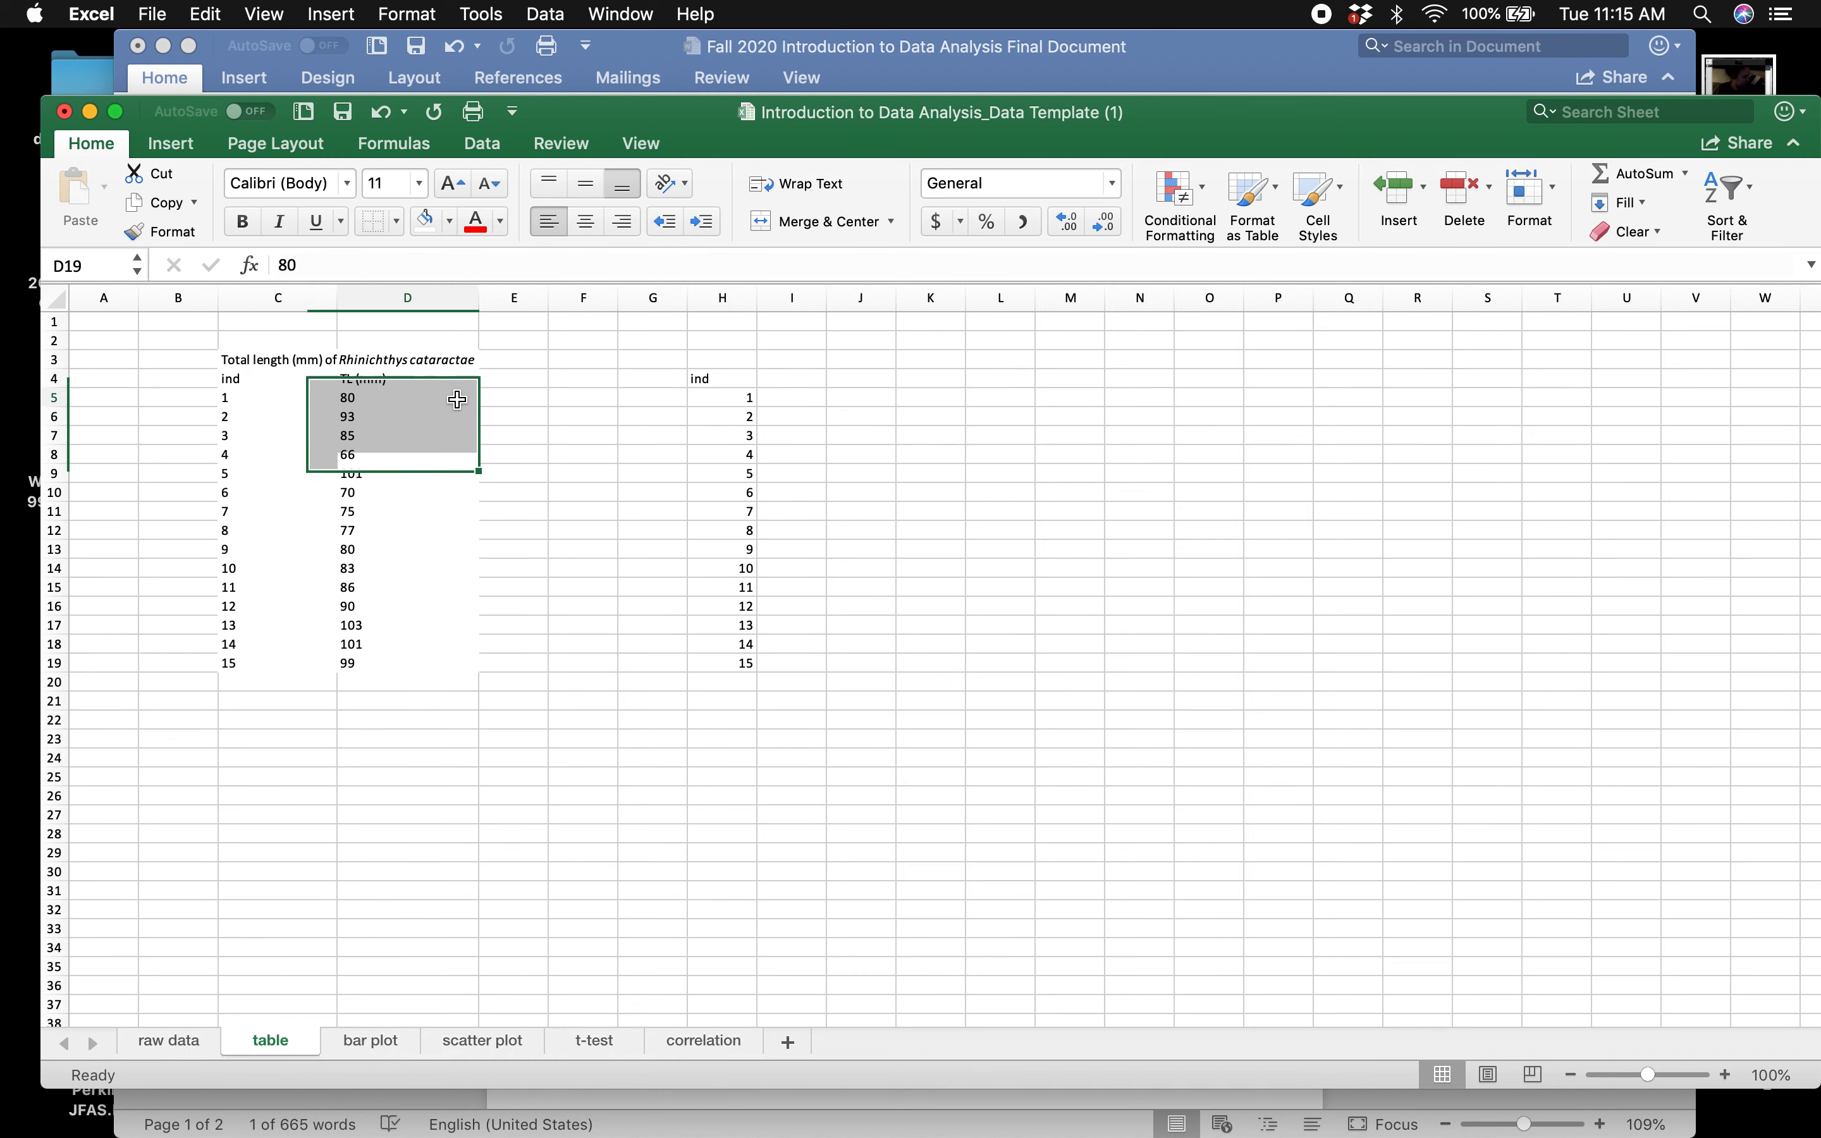
click(547, 512)
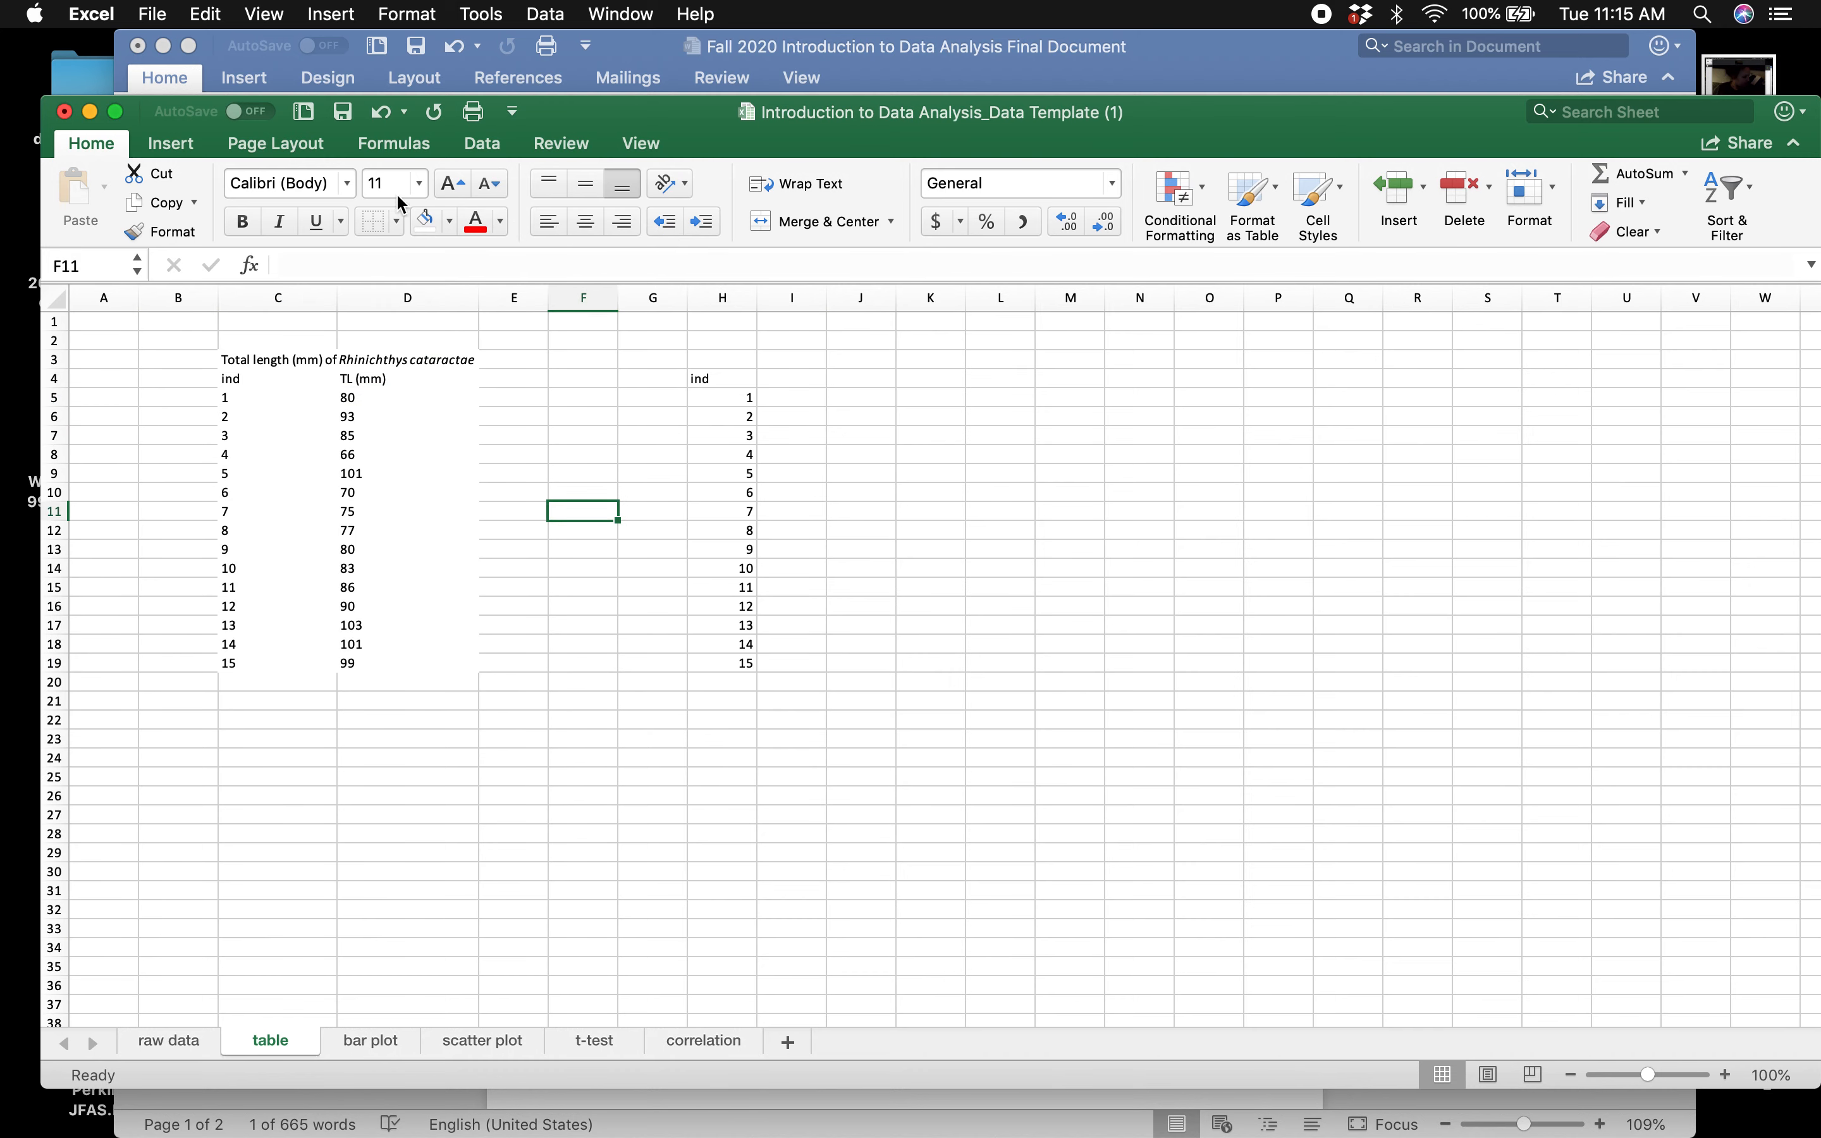
- Draw a thicker solid border line beneath the table title, across columns C and D of row 3
click(397, 222)
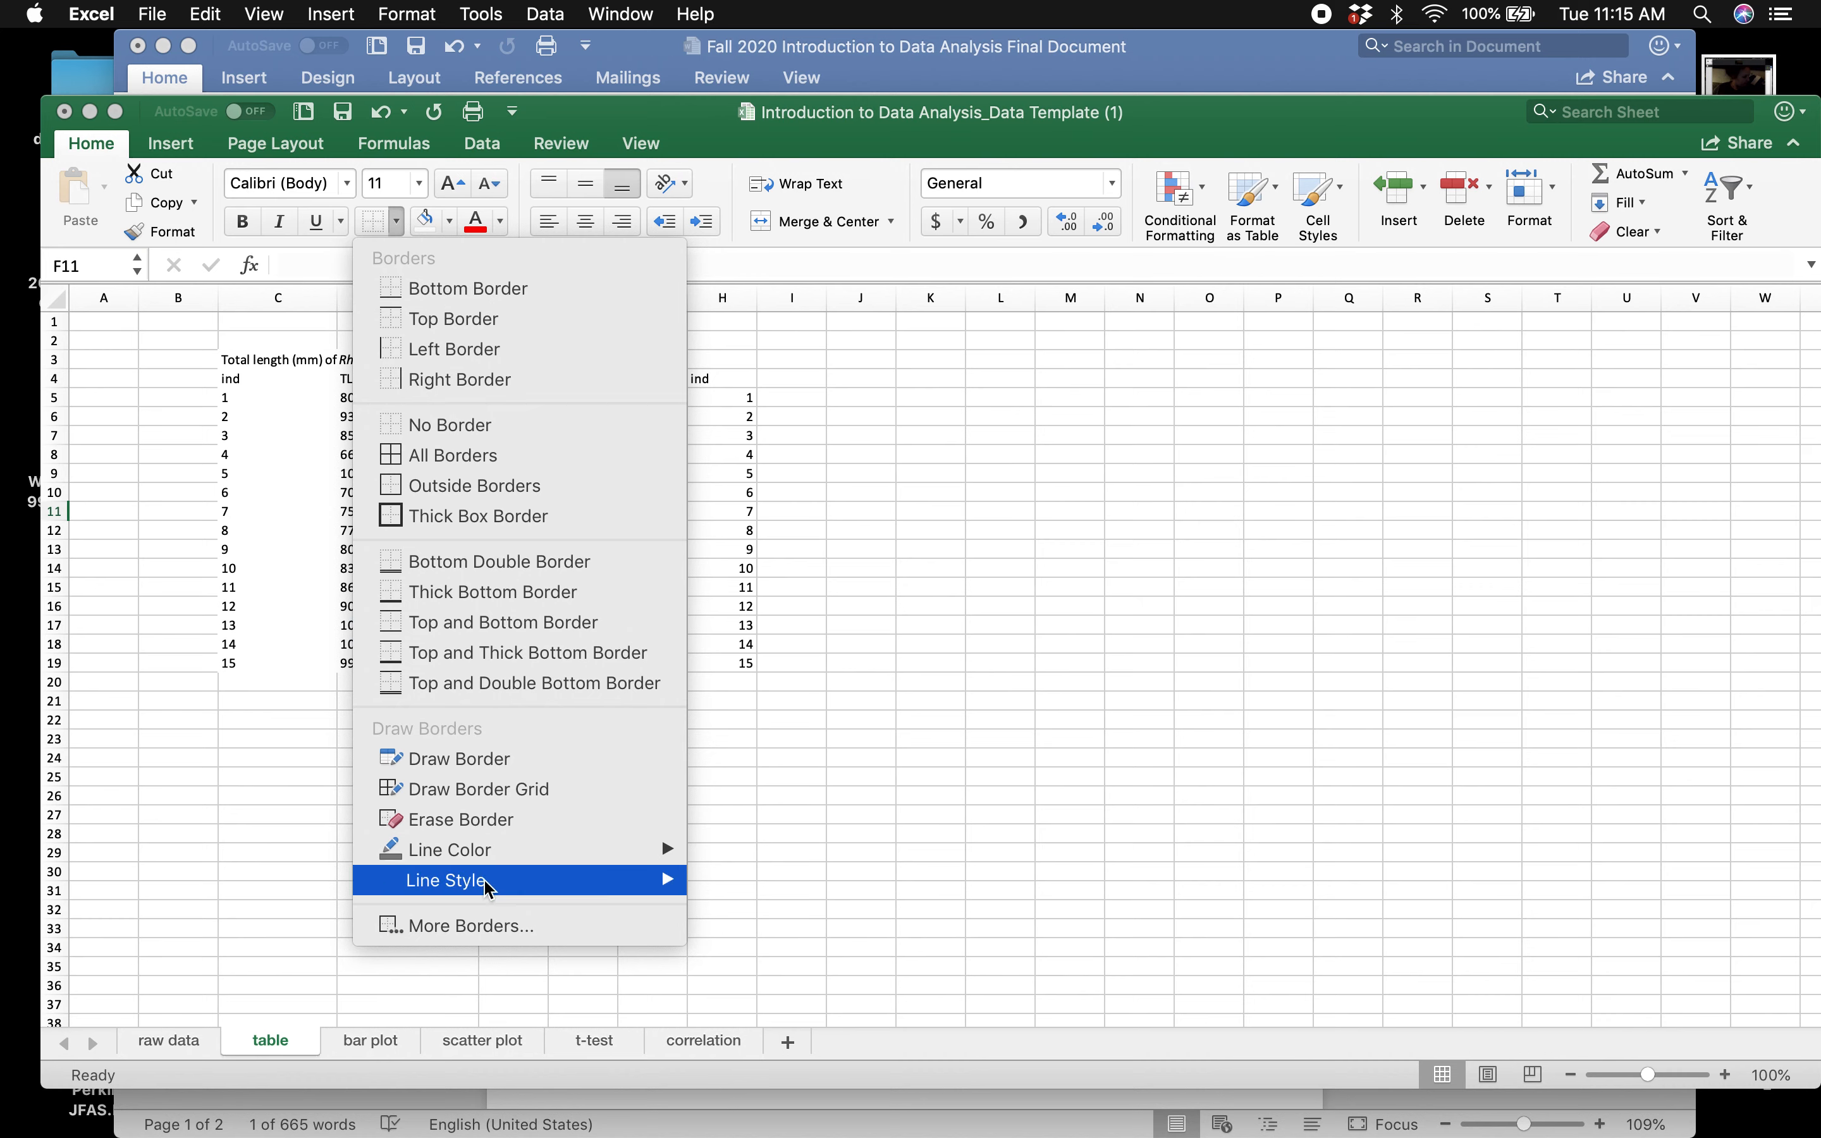
mouse_move(490, 873)
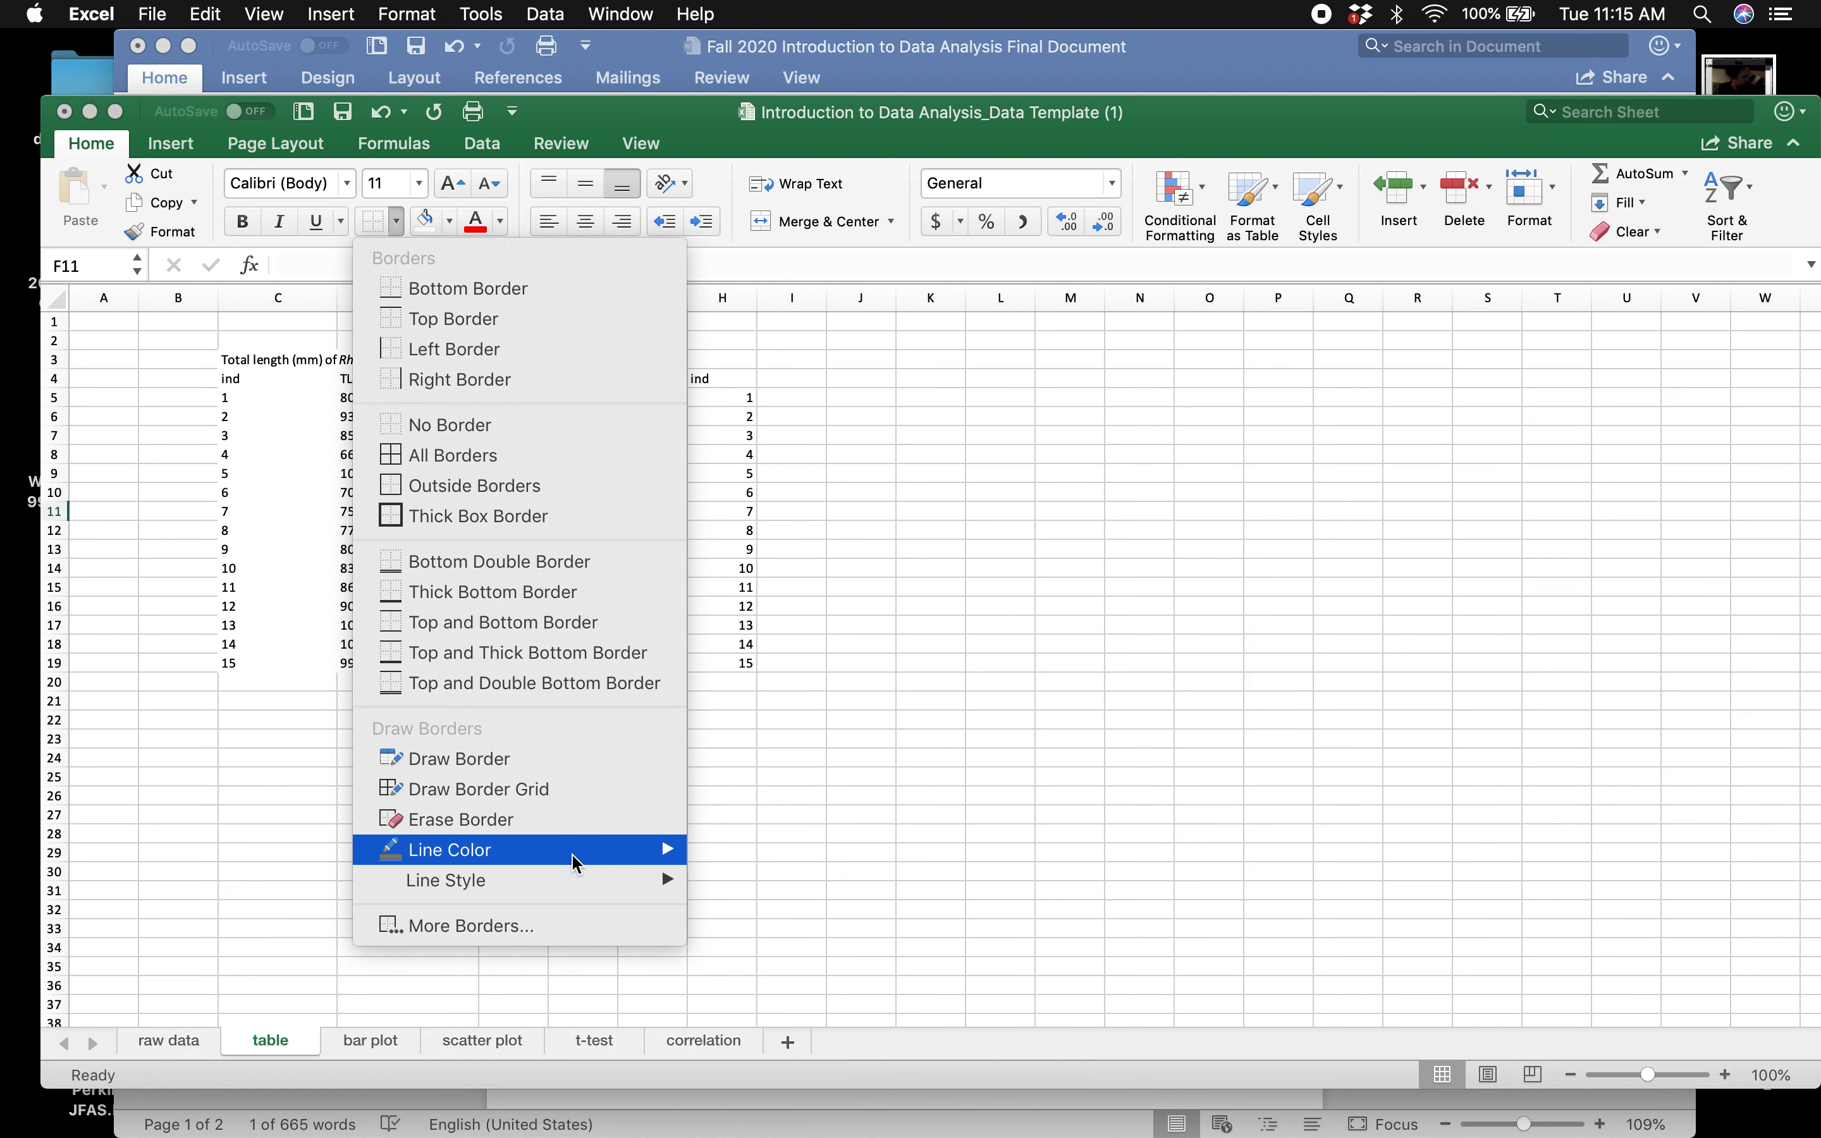
mouse_move(570, 891)
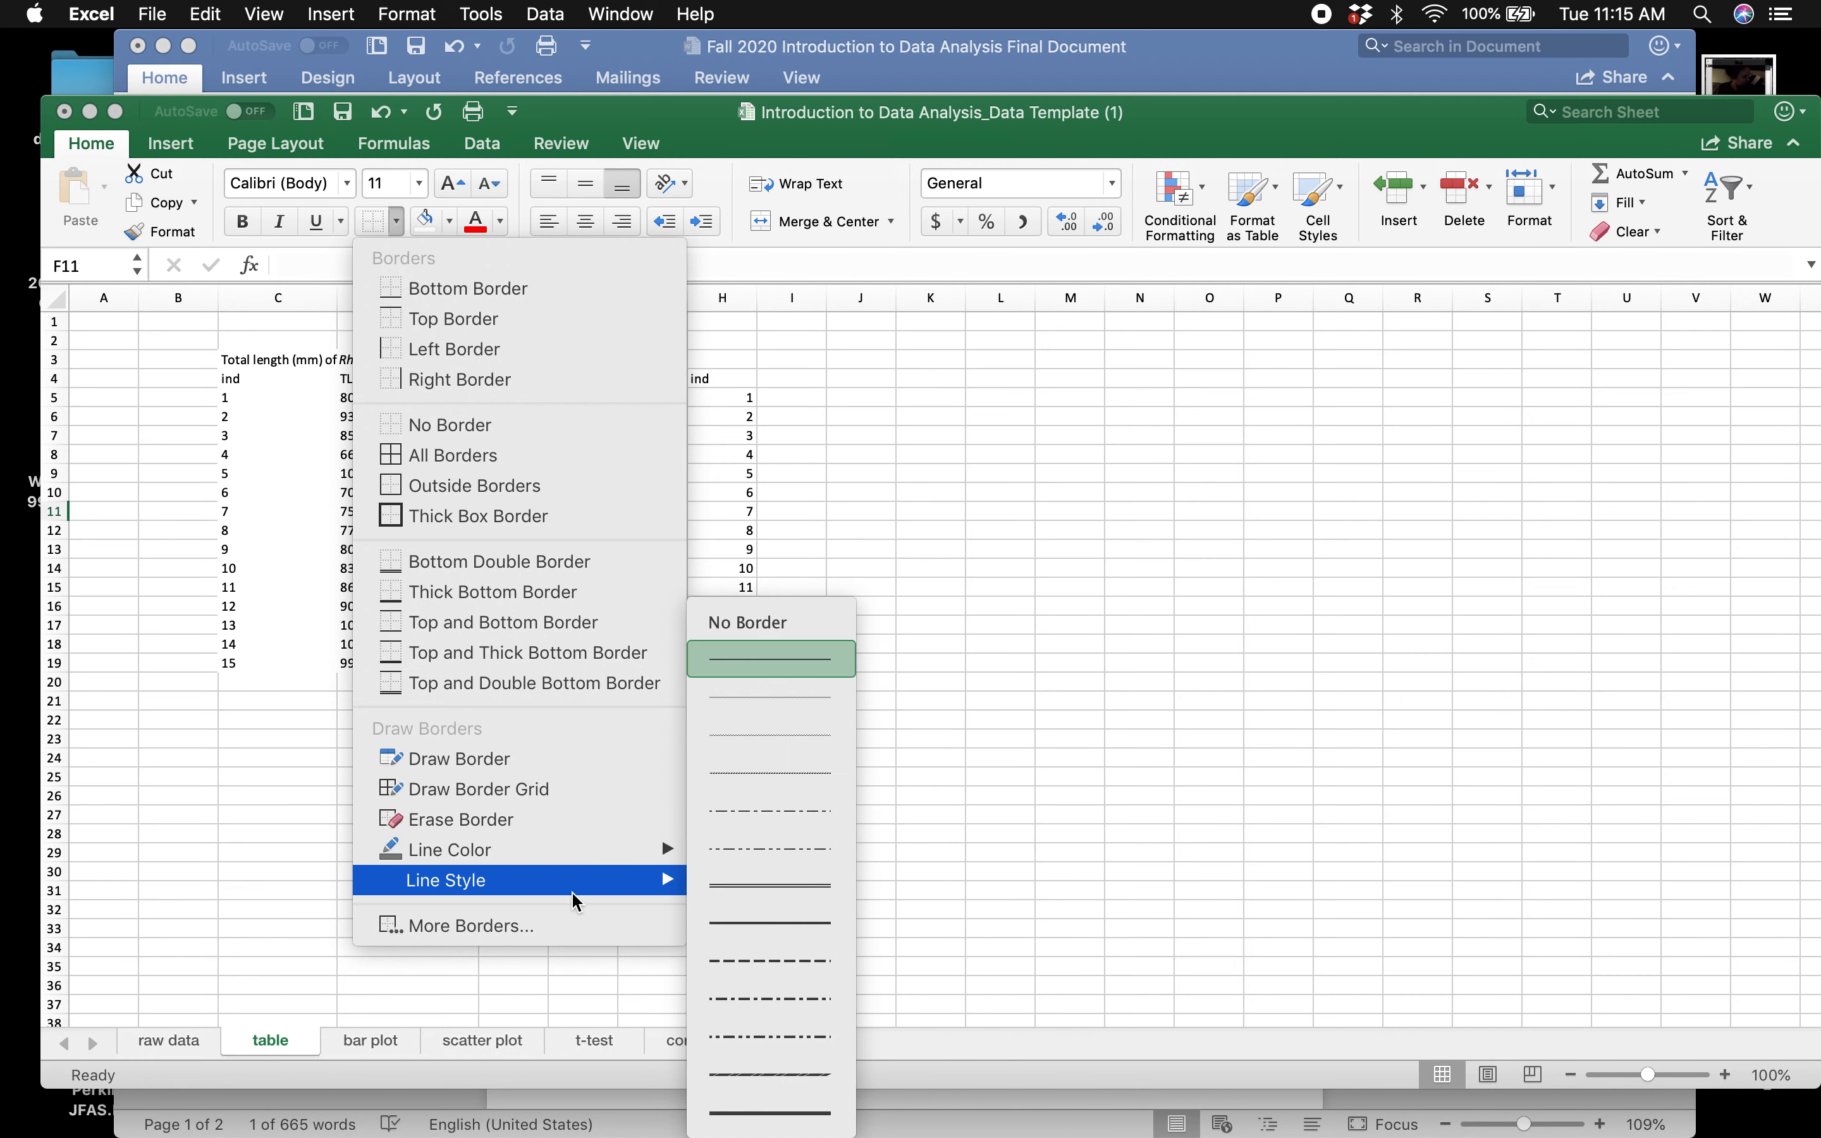
click(745, 928)
click(279, 368)
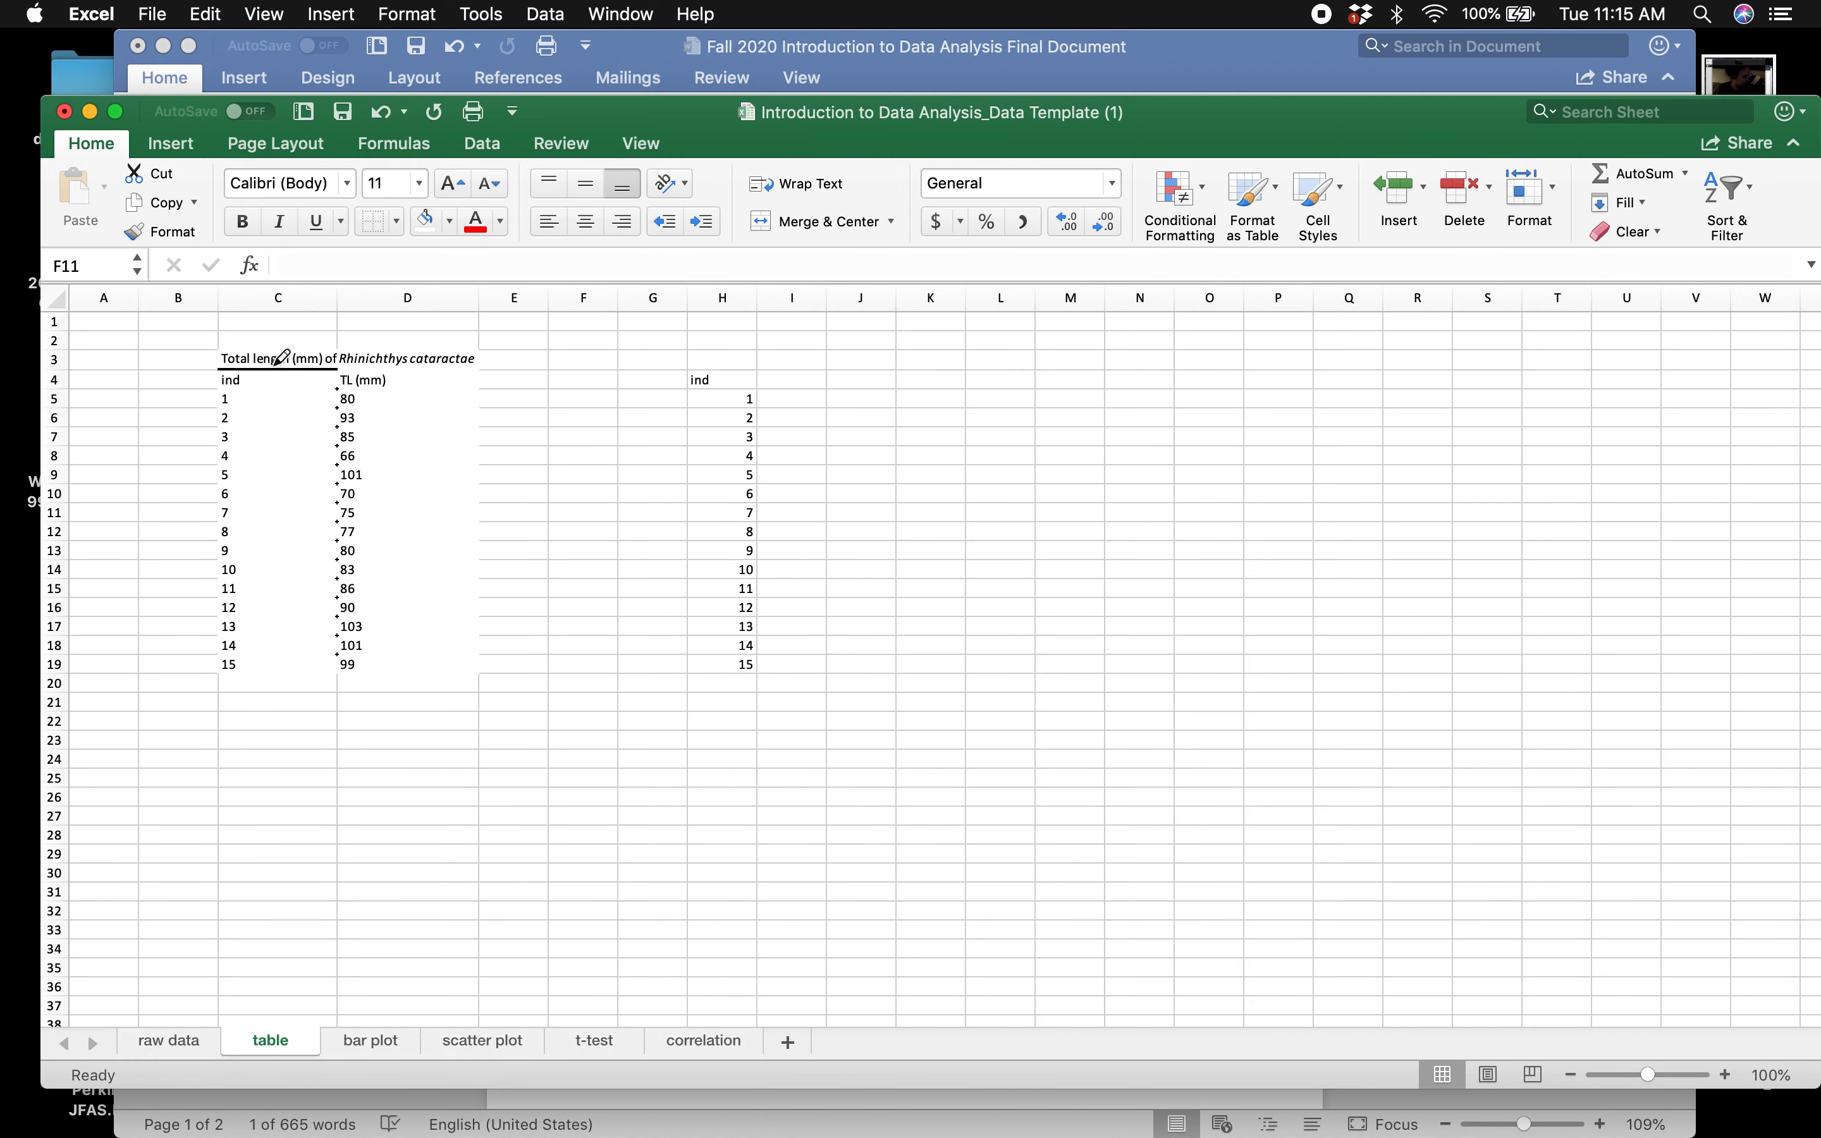
click(360, 368)
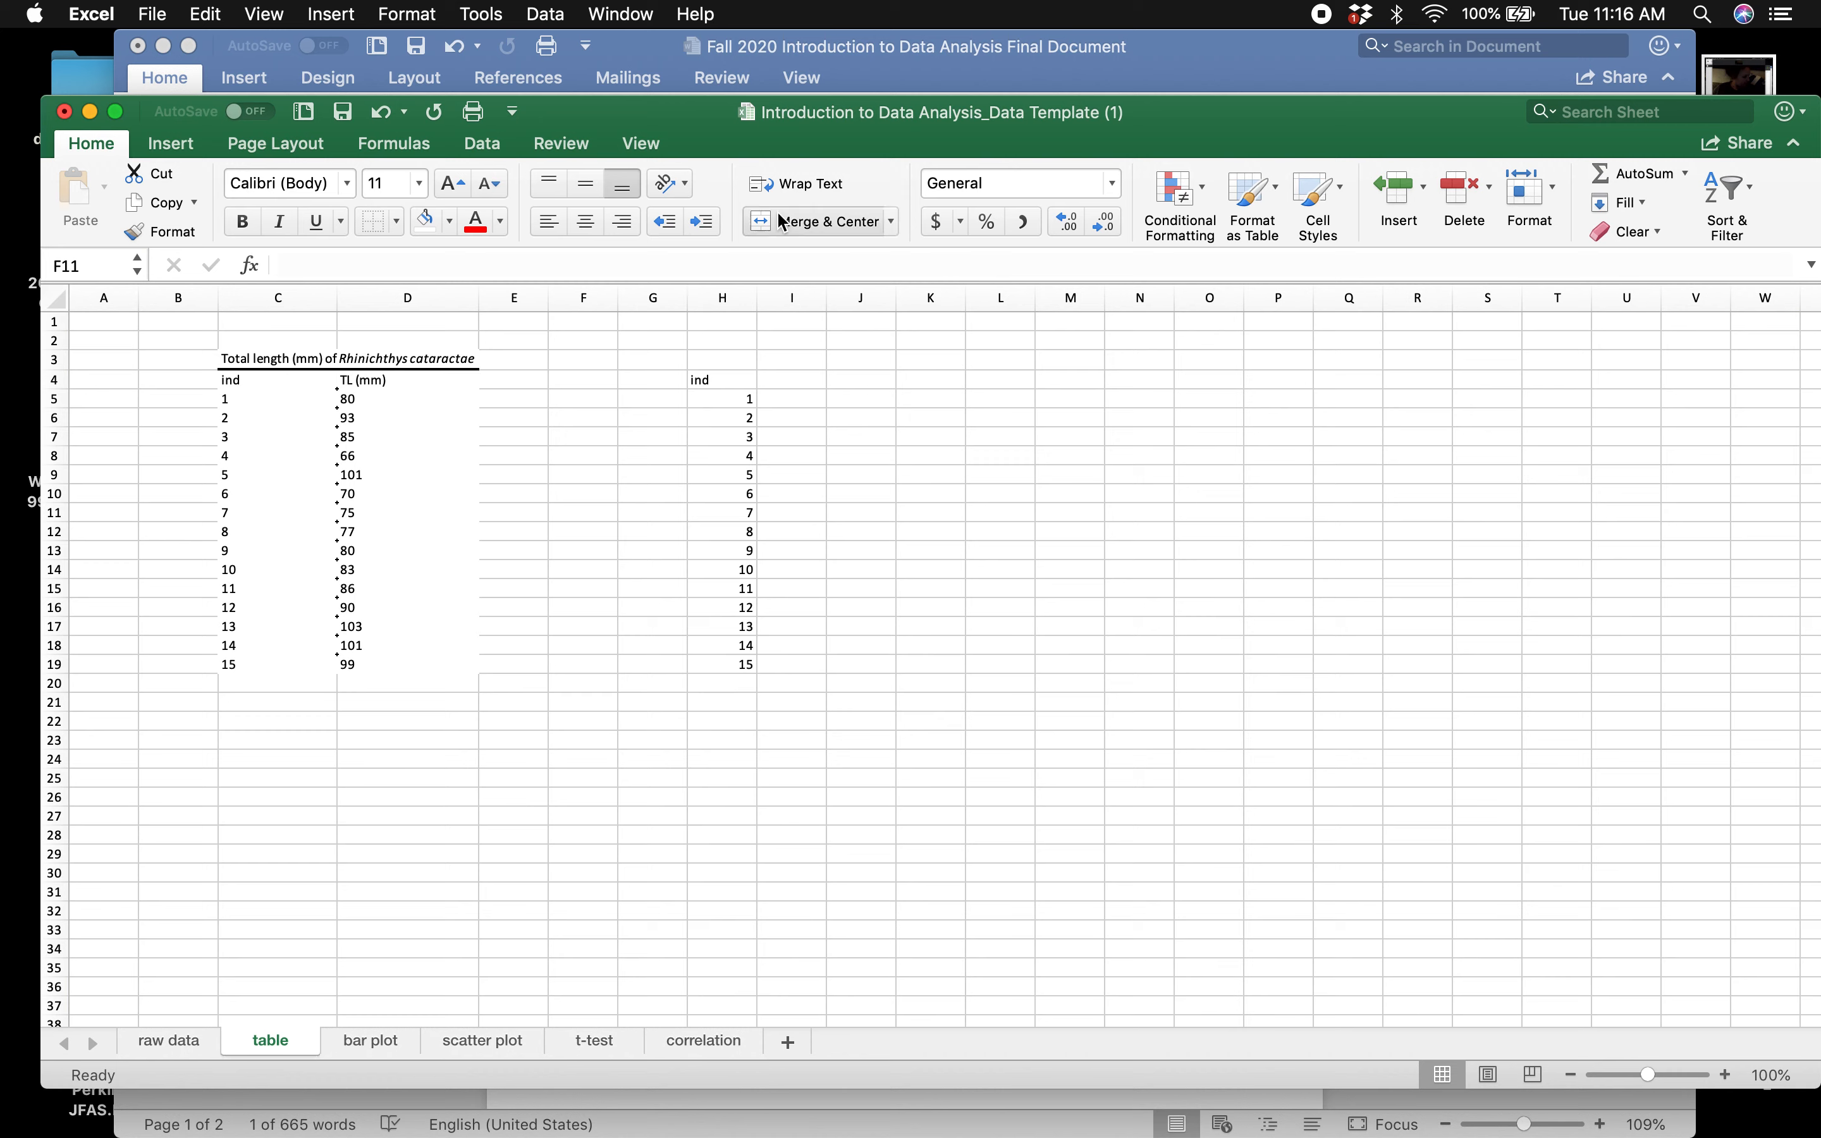
click(377, 222)
- Merge and center the table title across C3:D3
mouse_move(245, 359)
mouse_down()
mouse_move(392, 344)
mouse_move(392, 360)
mouse_up()
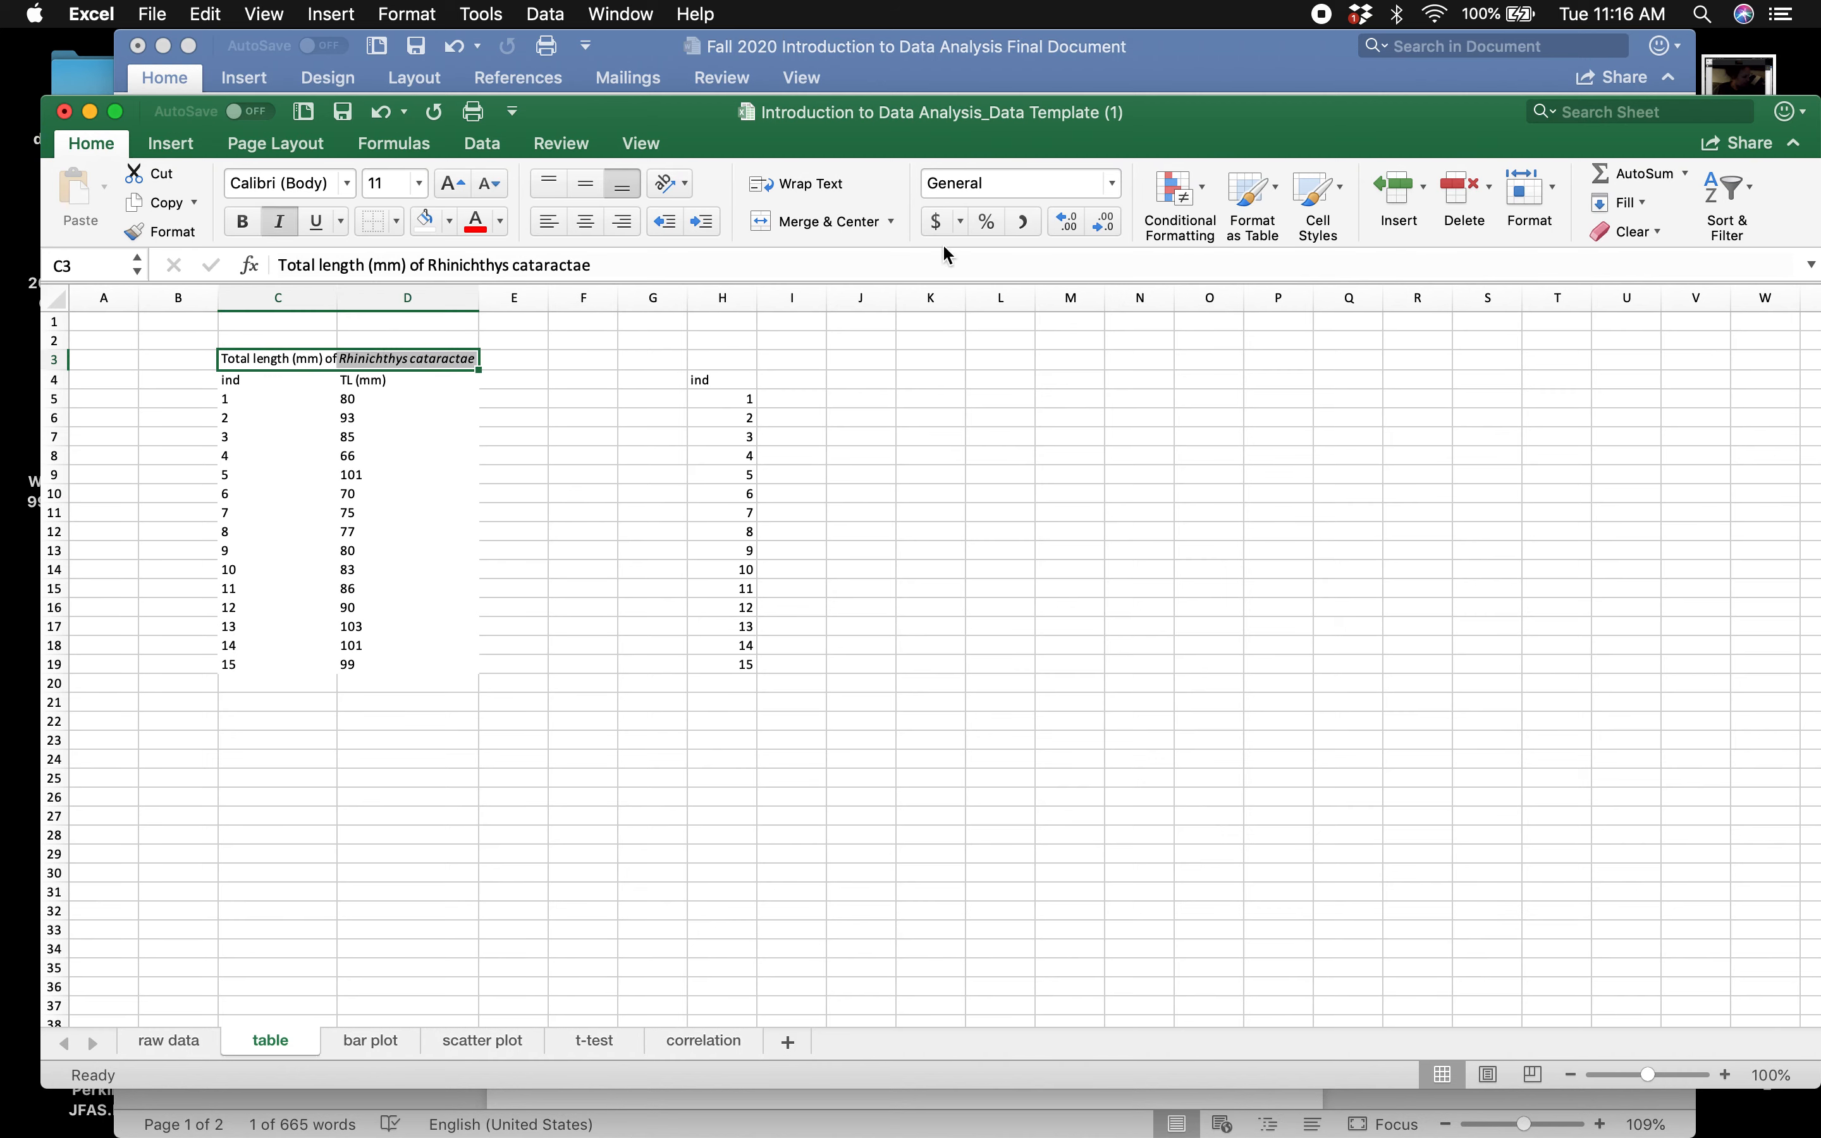
click(834, 218)
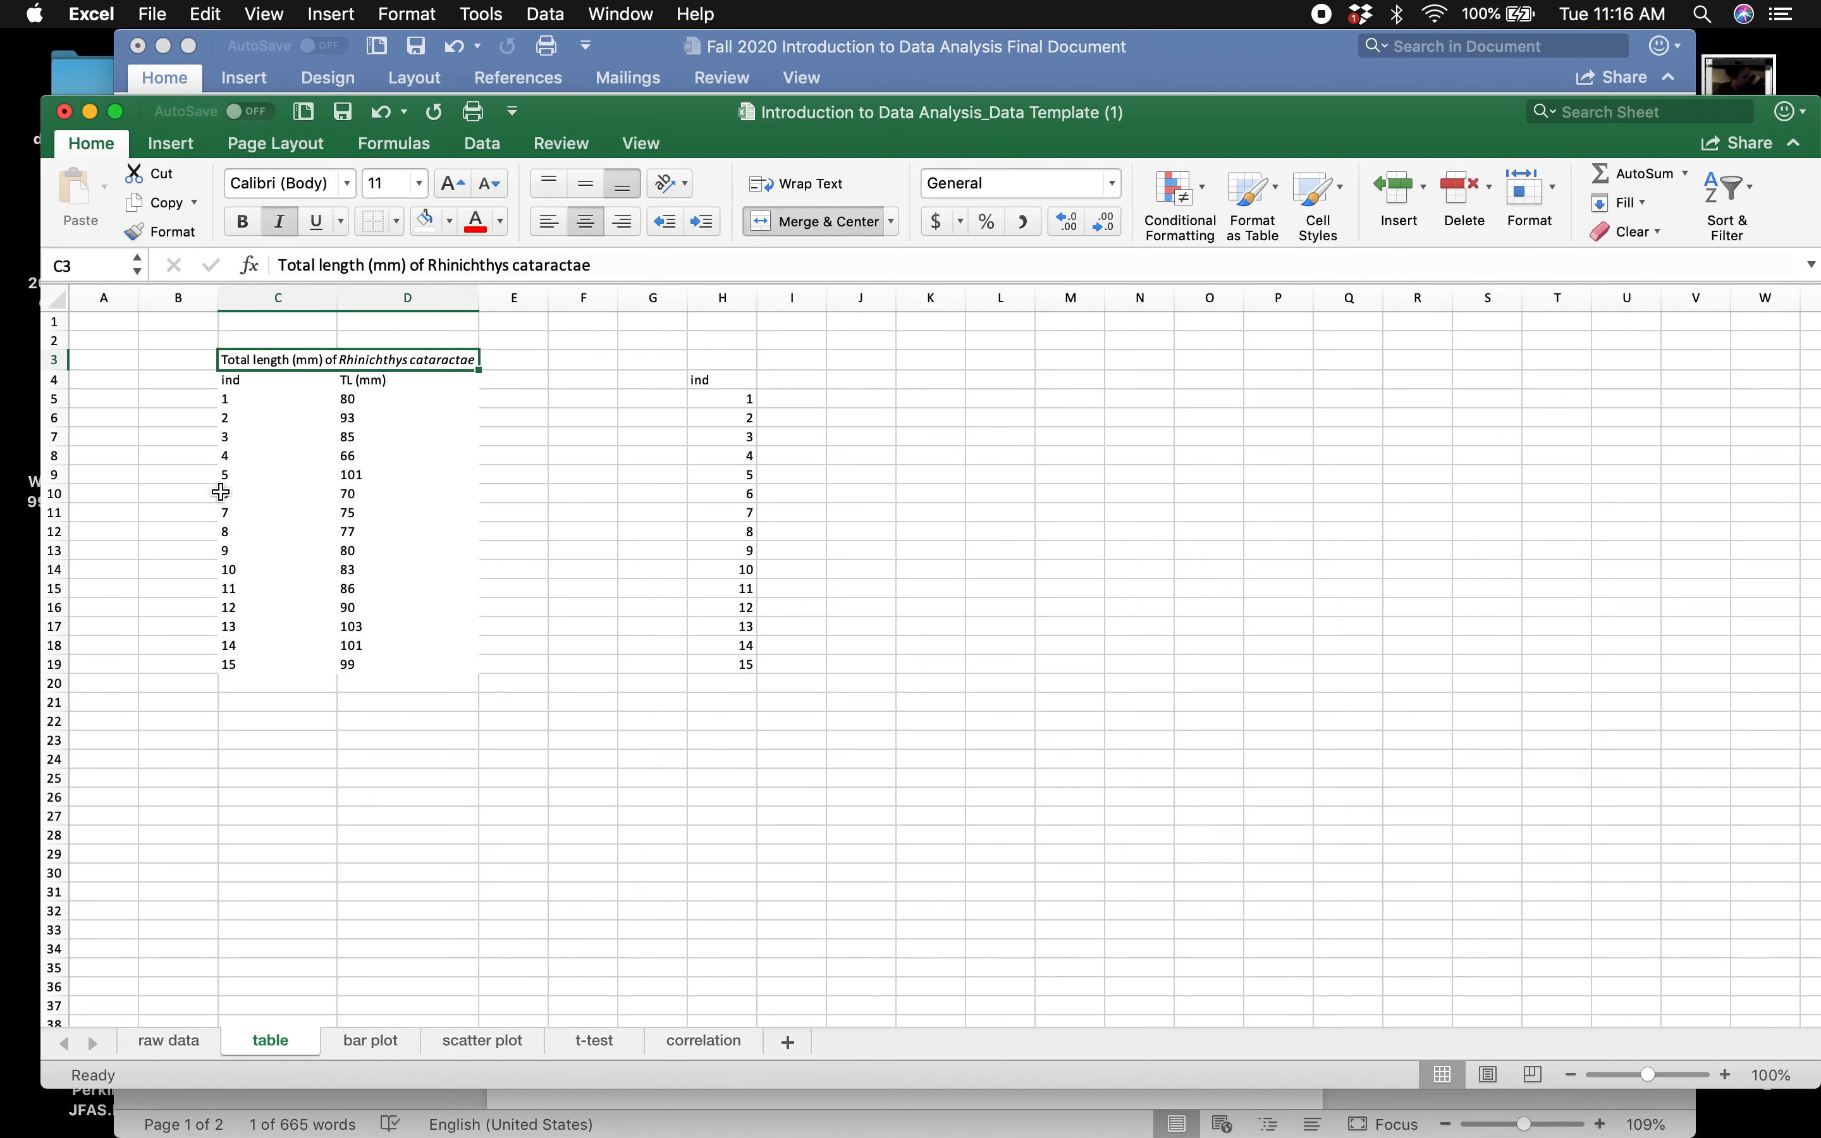
click(305, 417)
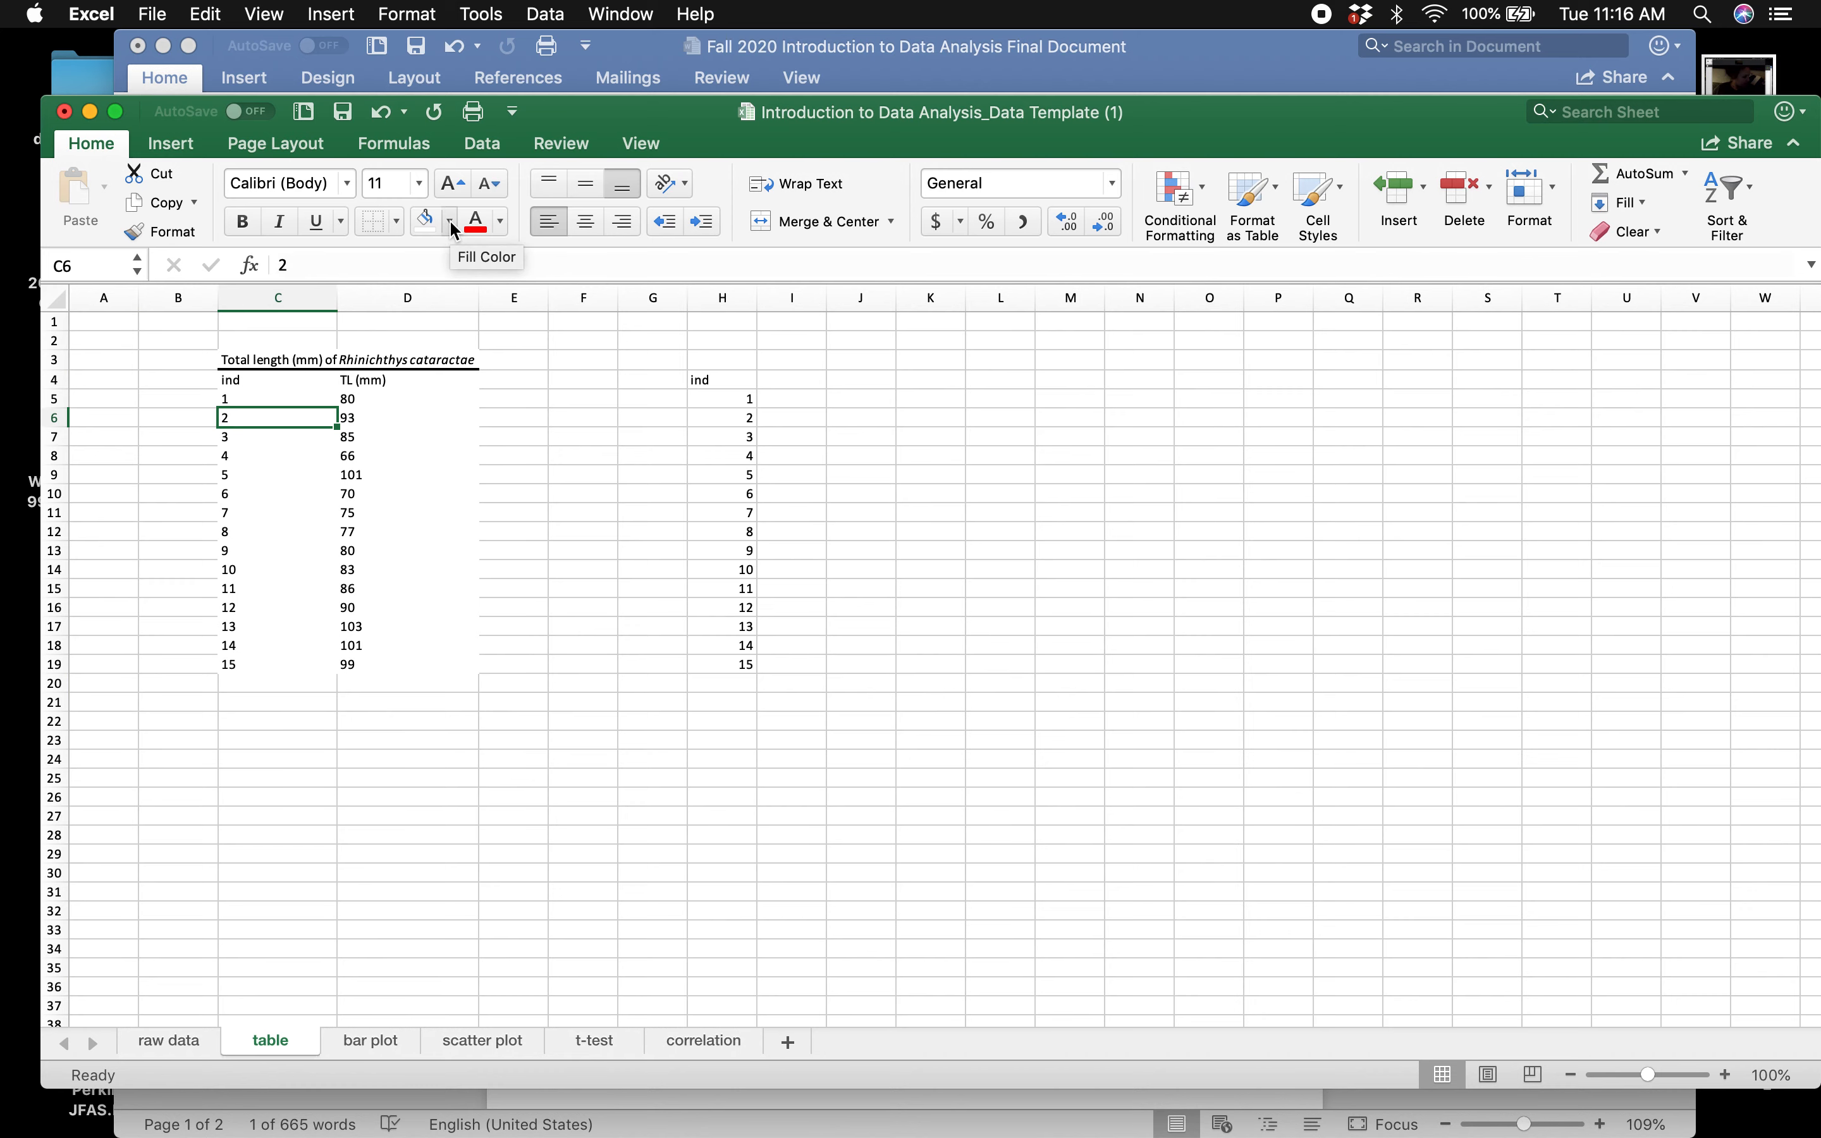
- Draw thin solid border lines beneath the header row 4 and beneath the last data row 19, across columns C and D
click(402, 219)
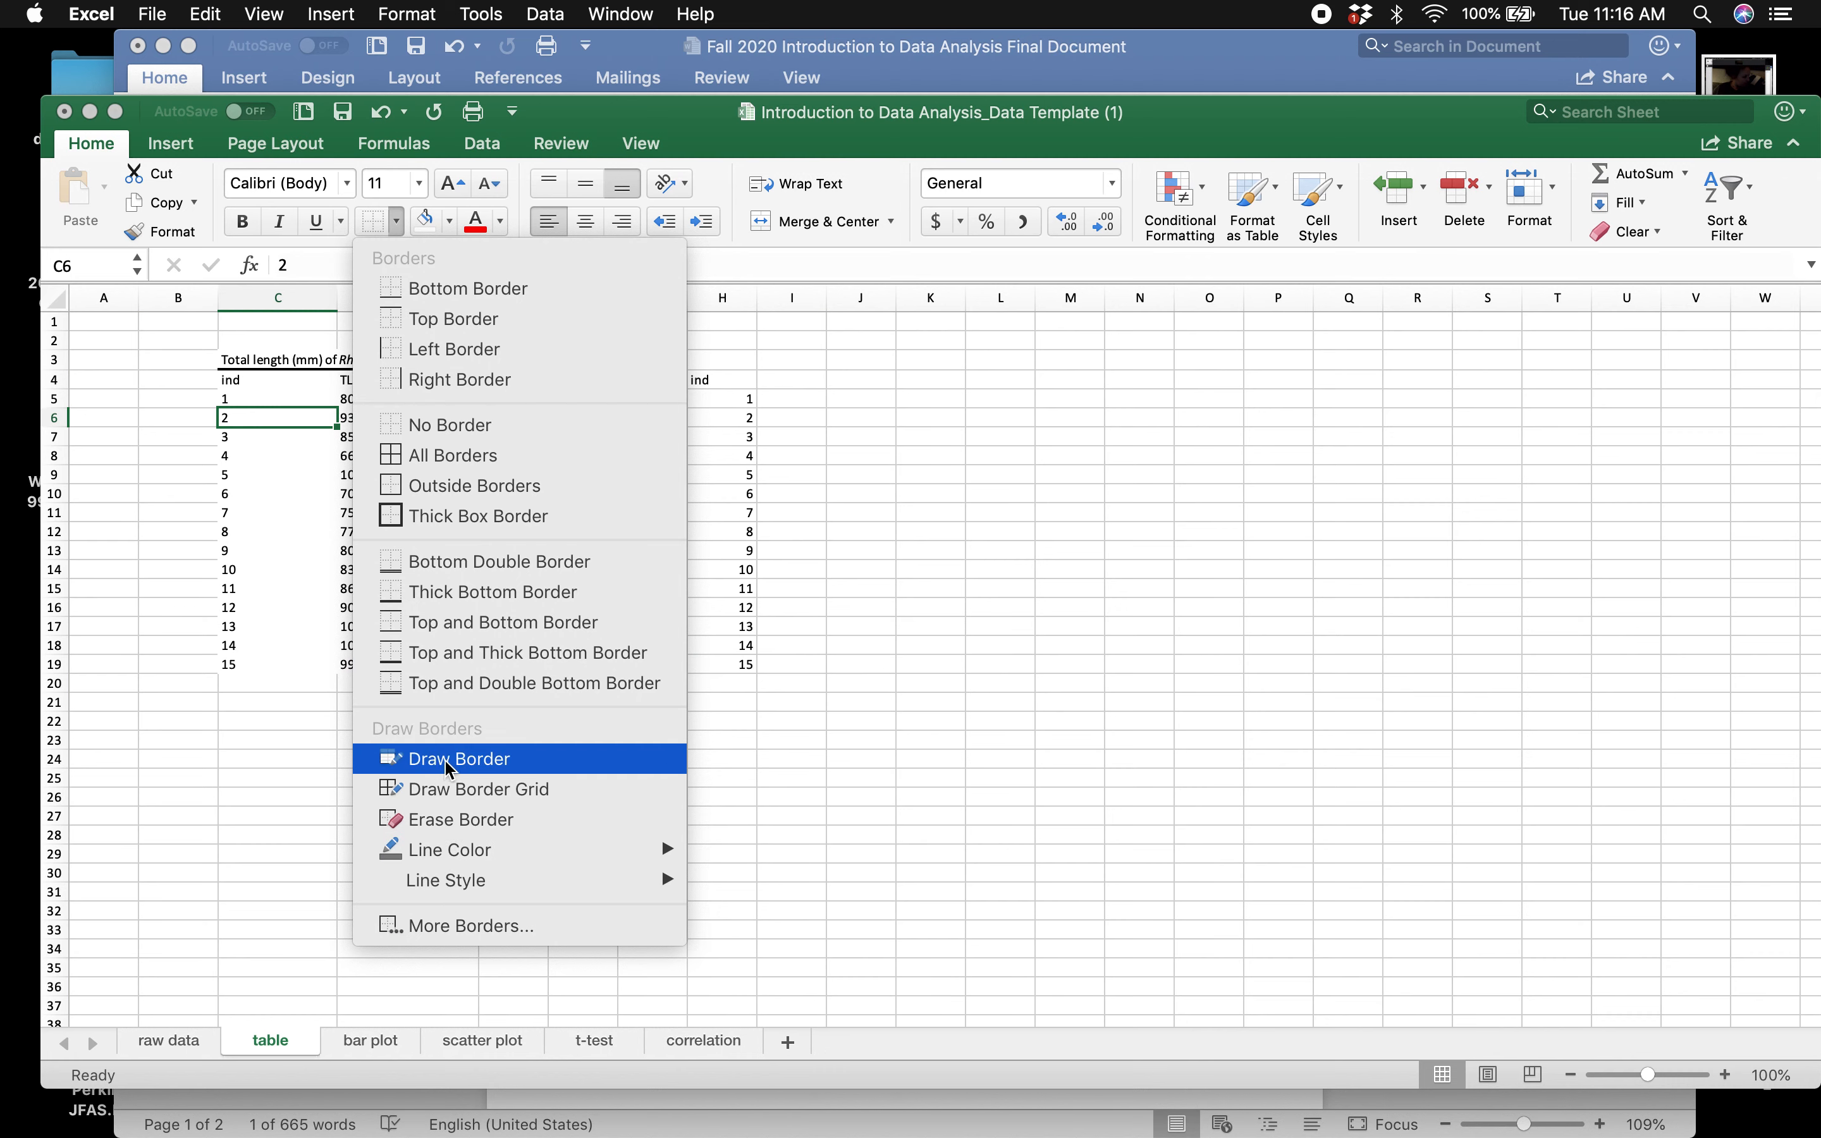
mouse_move(493, 858)
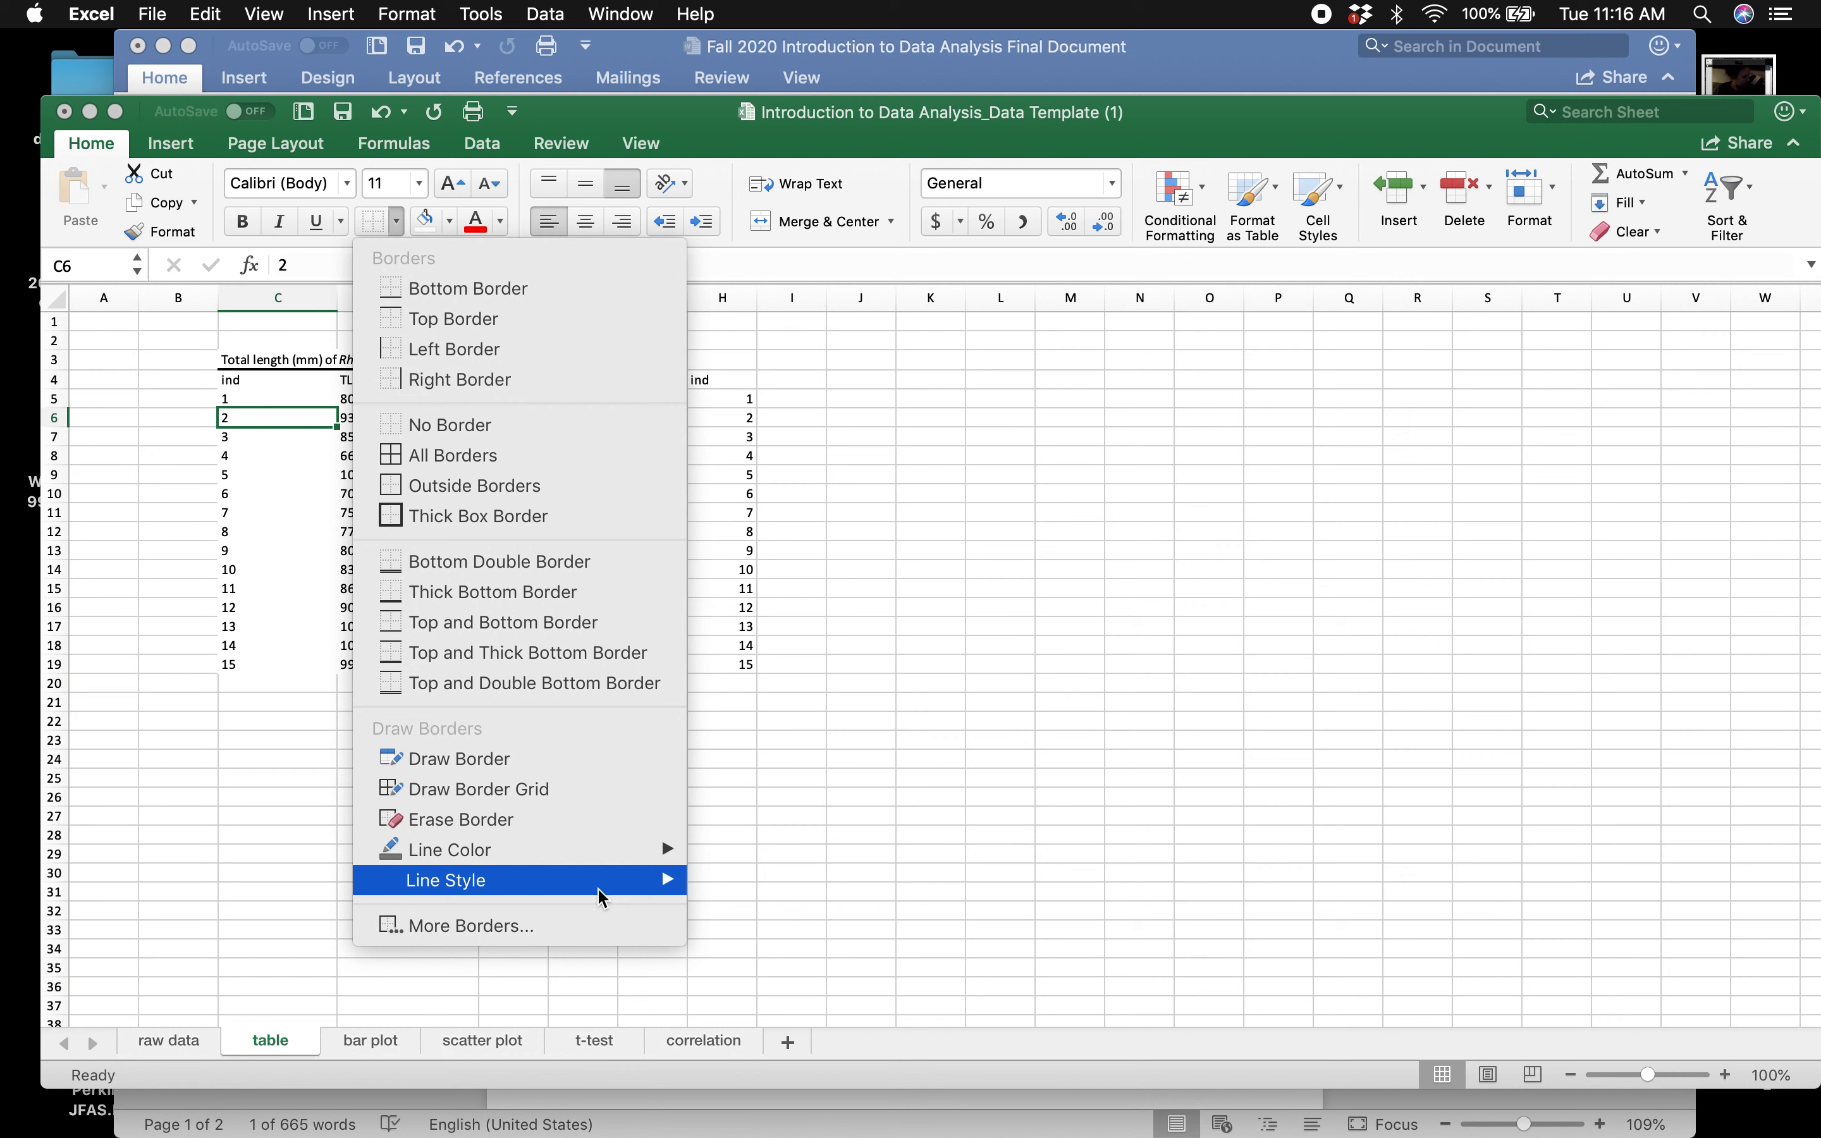
mouse_move(602, 882)
click(756, 660)
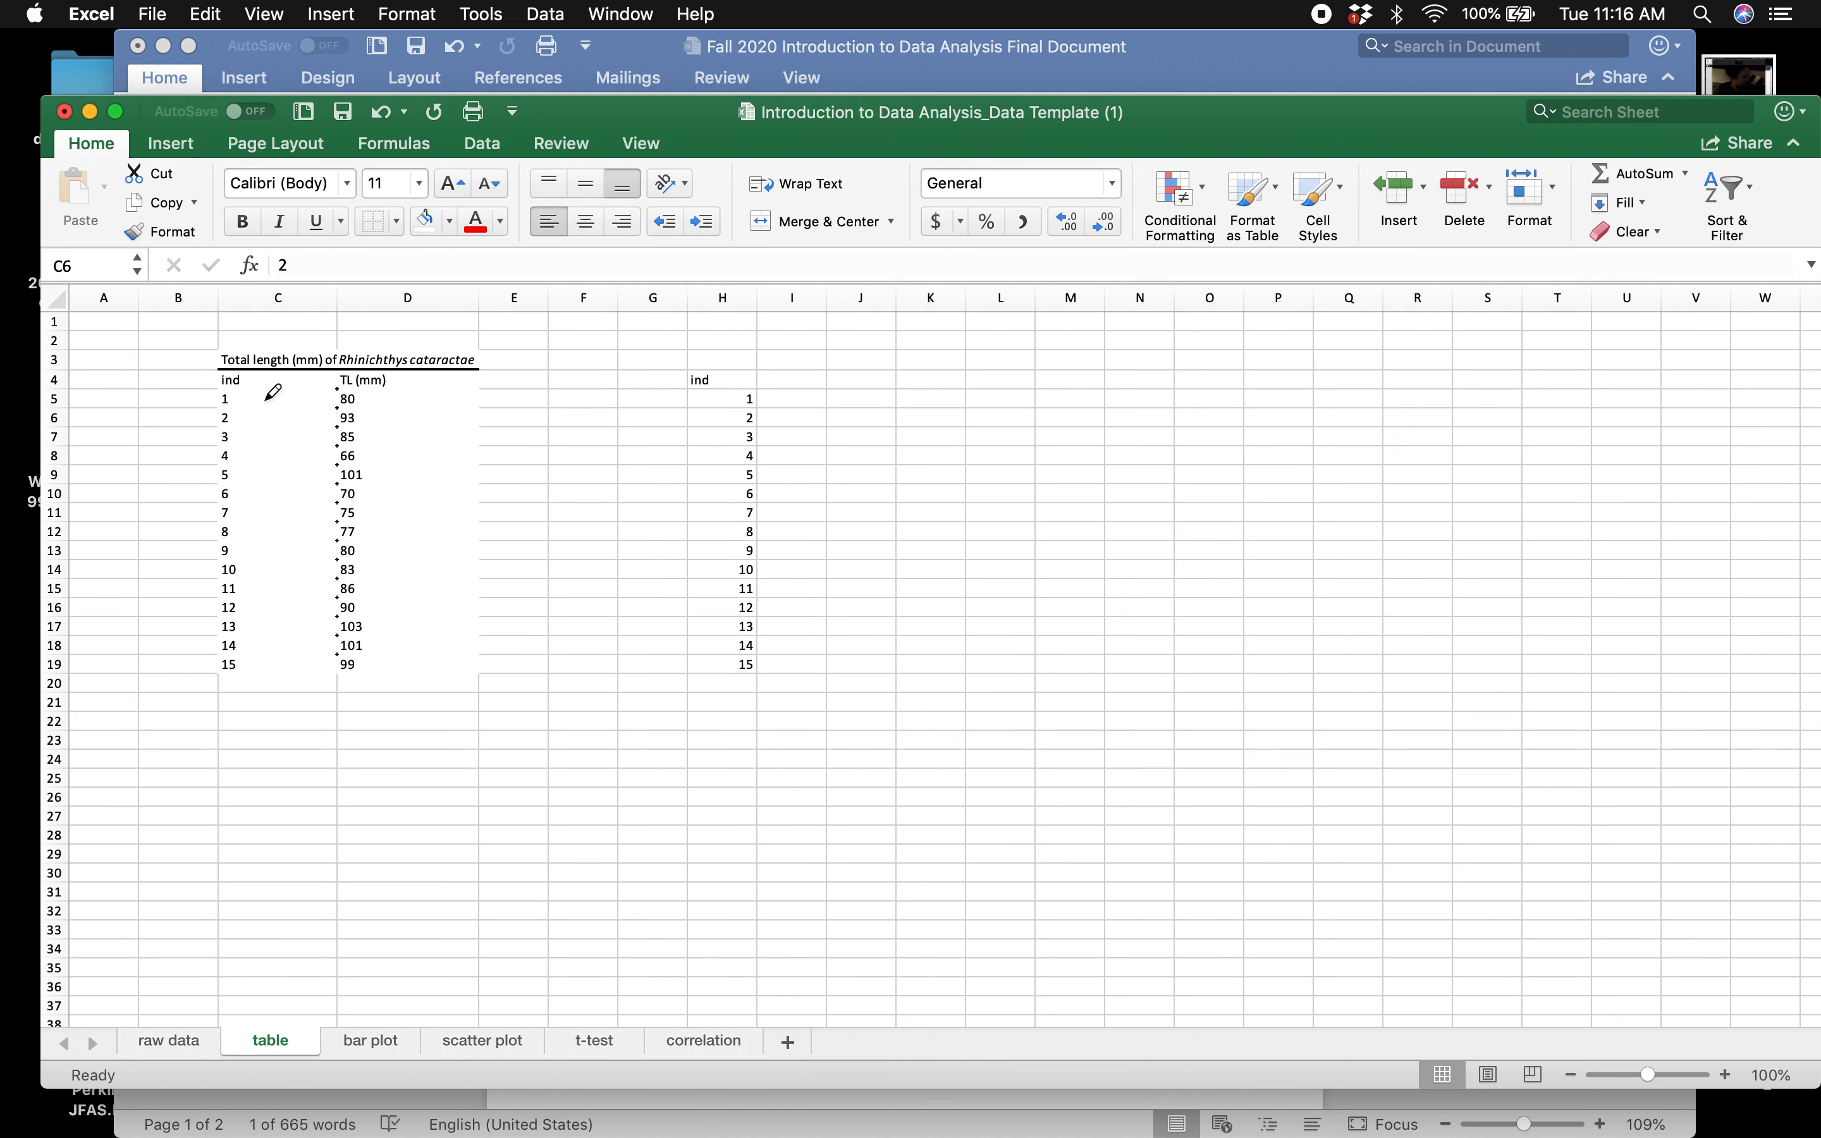
click(234, 388)
click(377, 673)
click(365, 221)
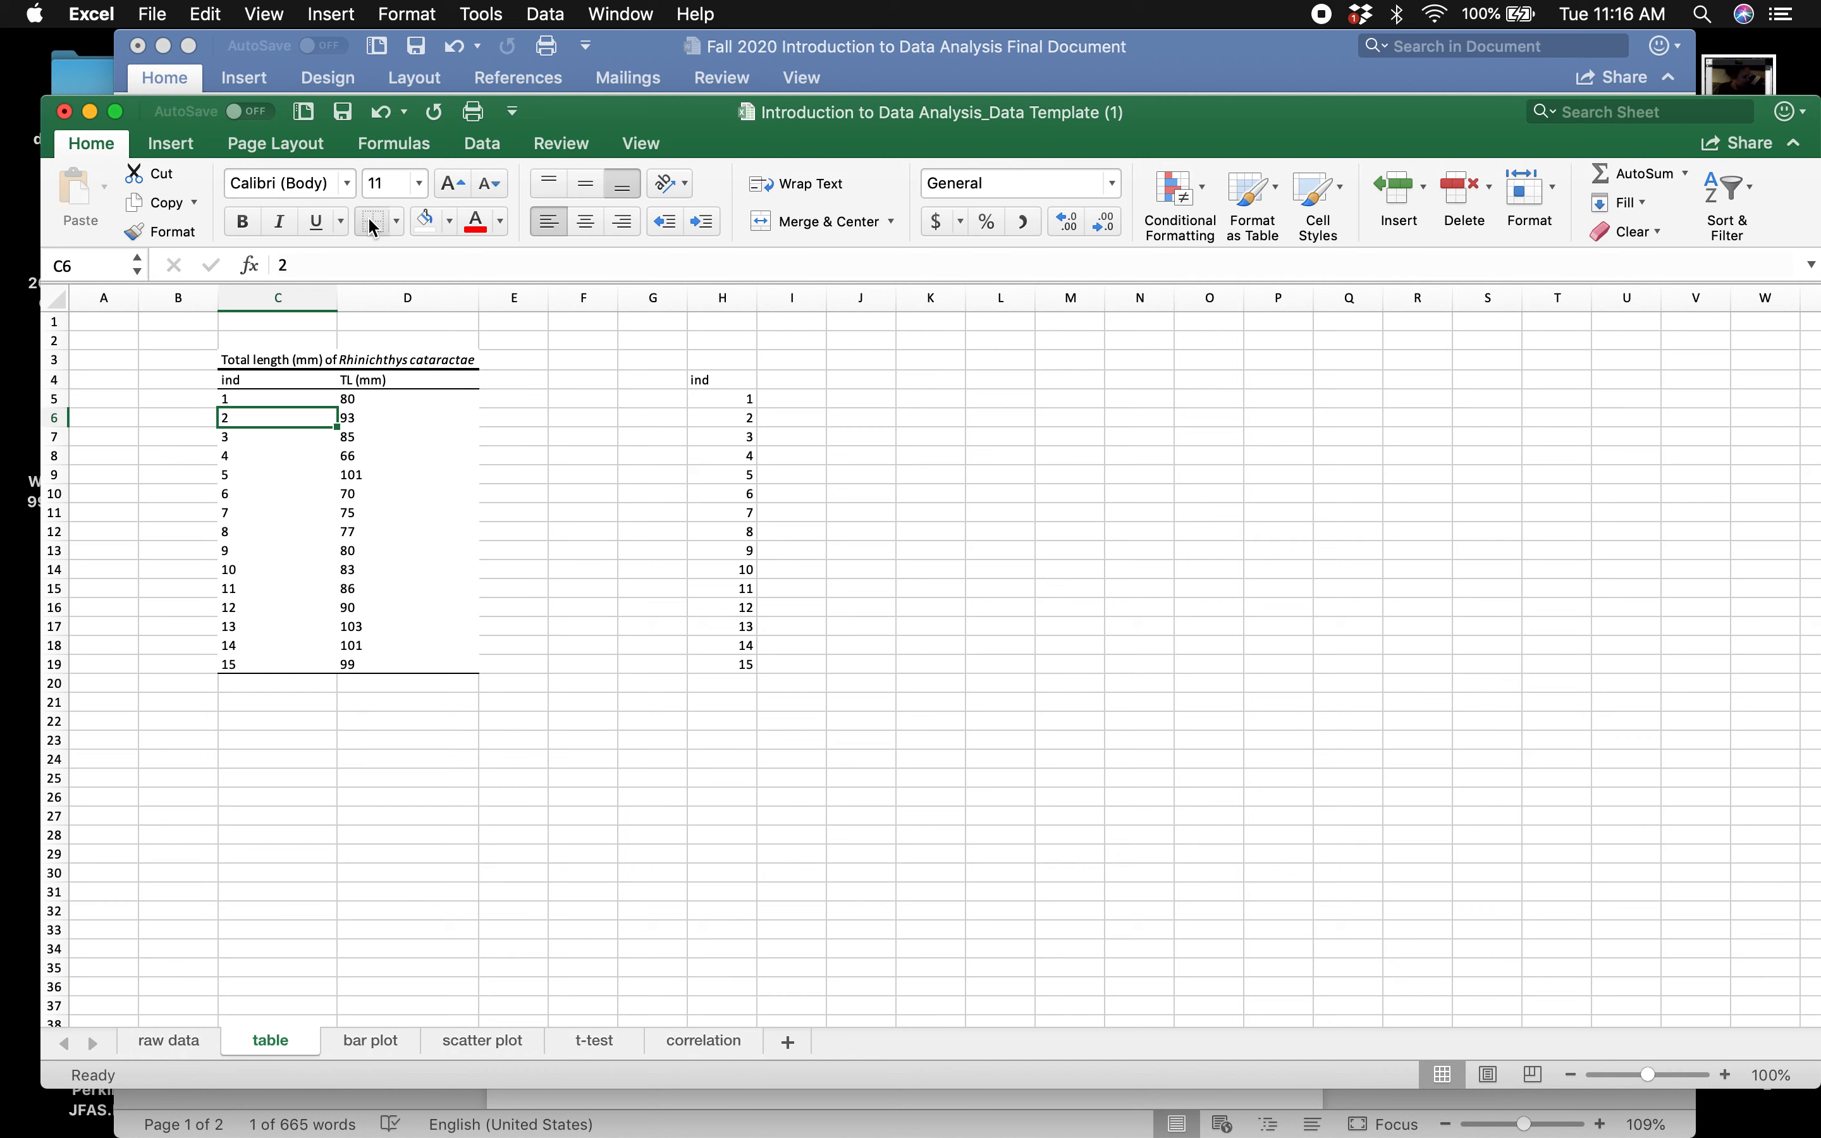
click(621, 588)
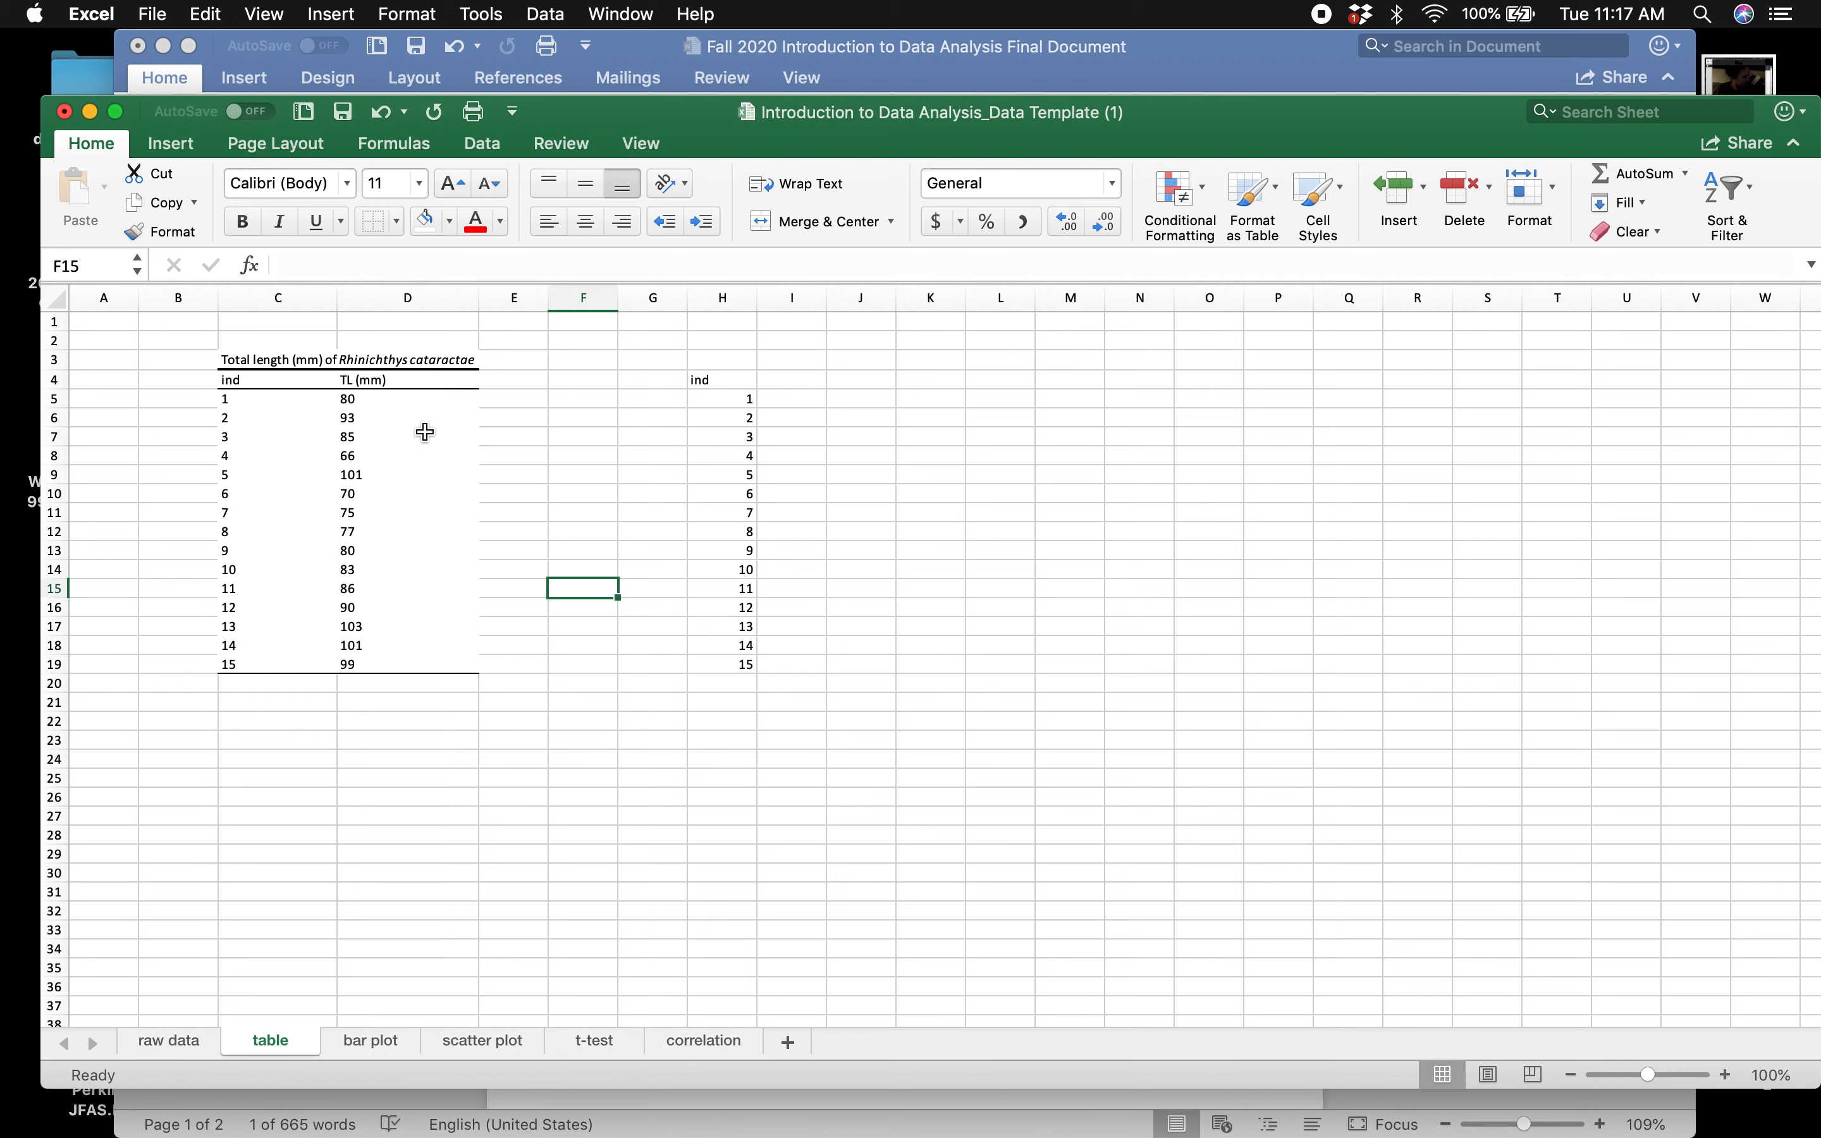
- Spell out the abbreviated header in D4 as "Total length (mm)"
double_click(393, 380)
drag(392, 379, 357, 376)
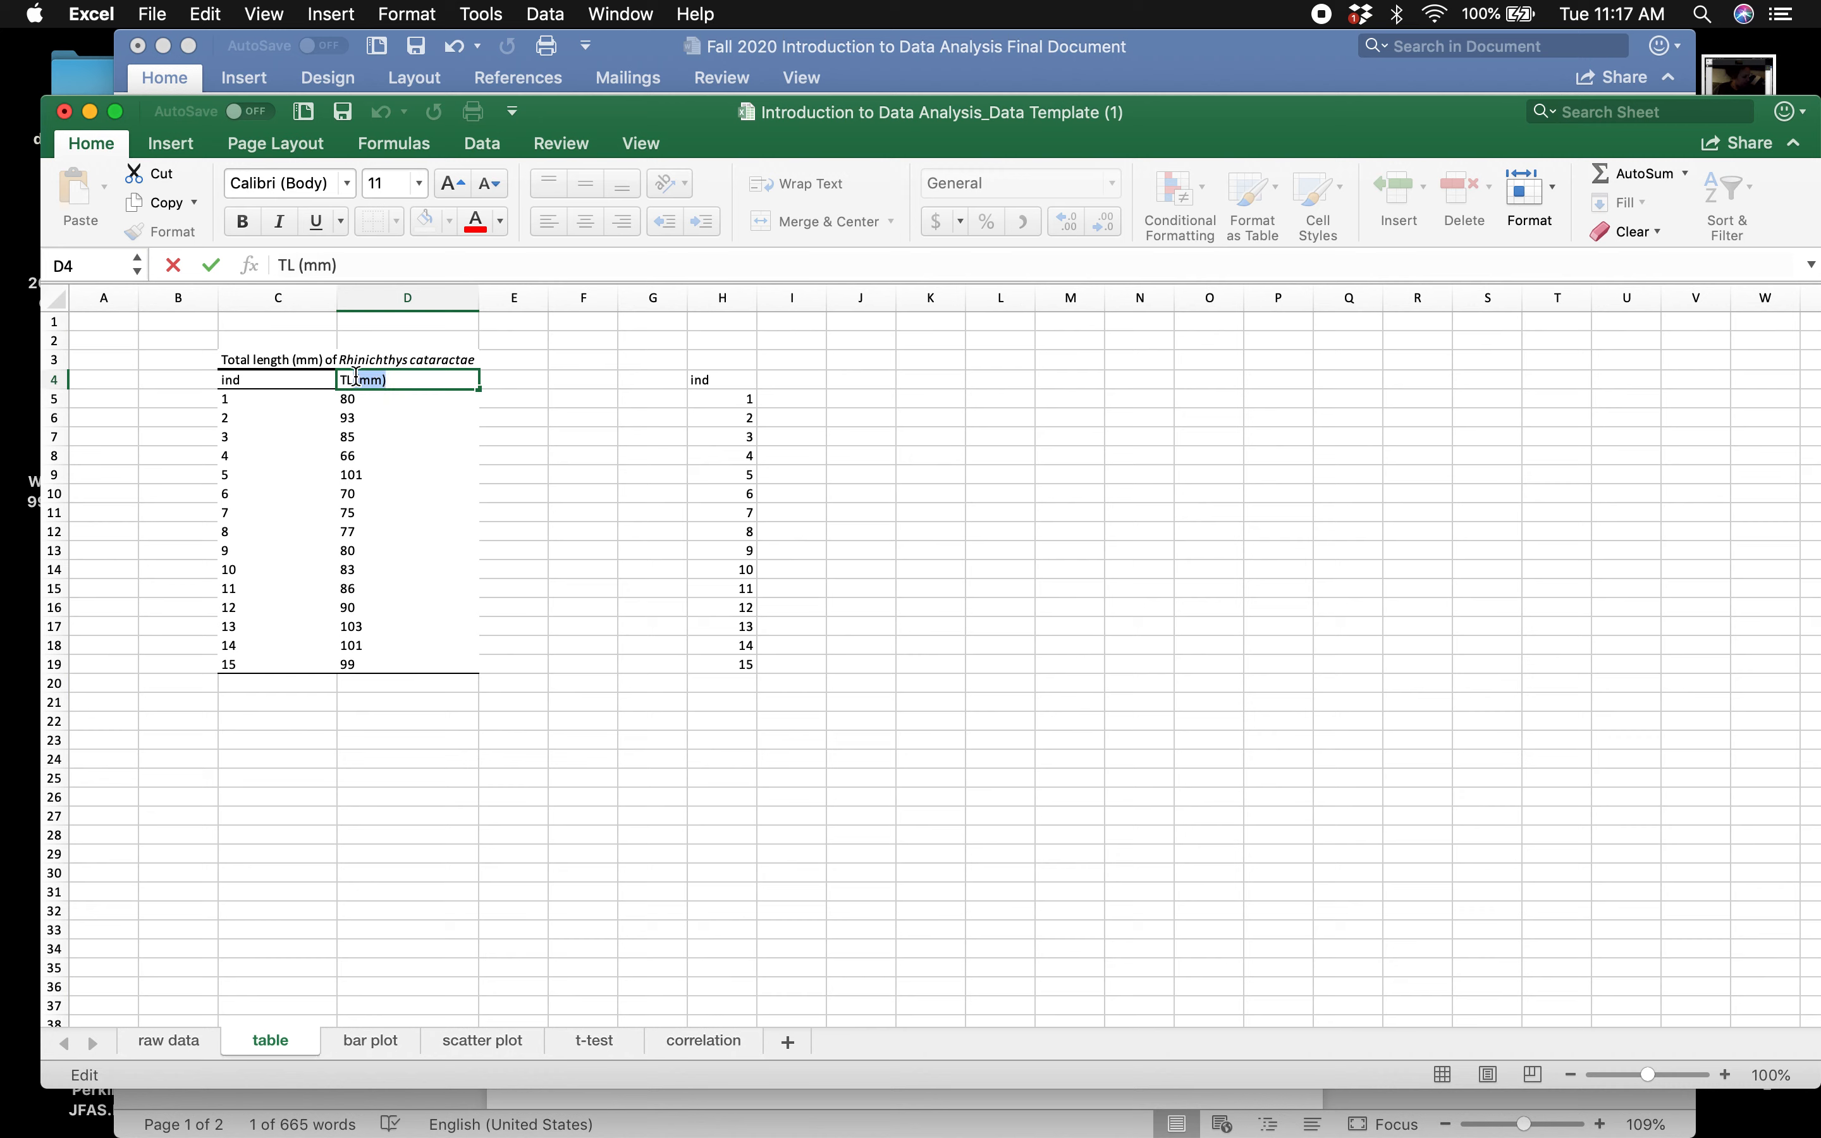
click(349, 379)
click(397, 379)
drag(370, 379, 353, 379)
key(BackSpace)
key(BackSpace)
text(otal )
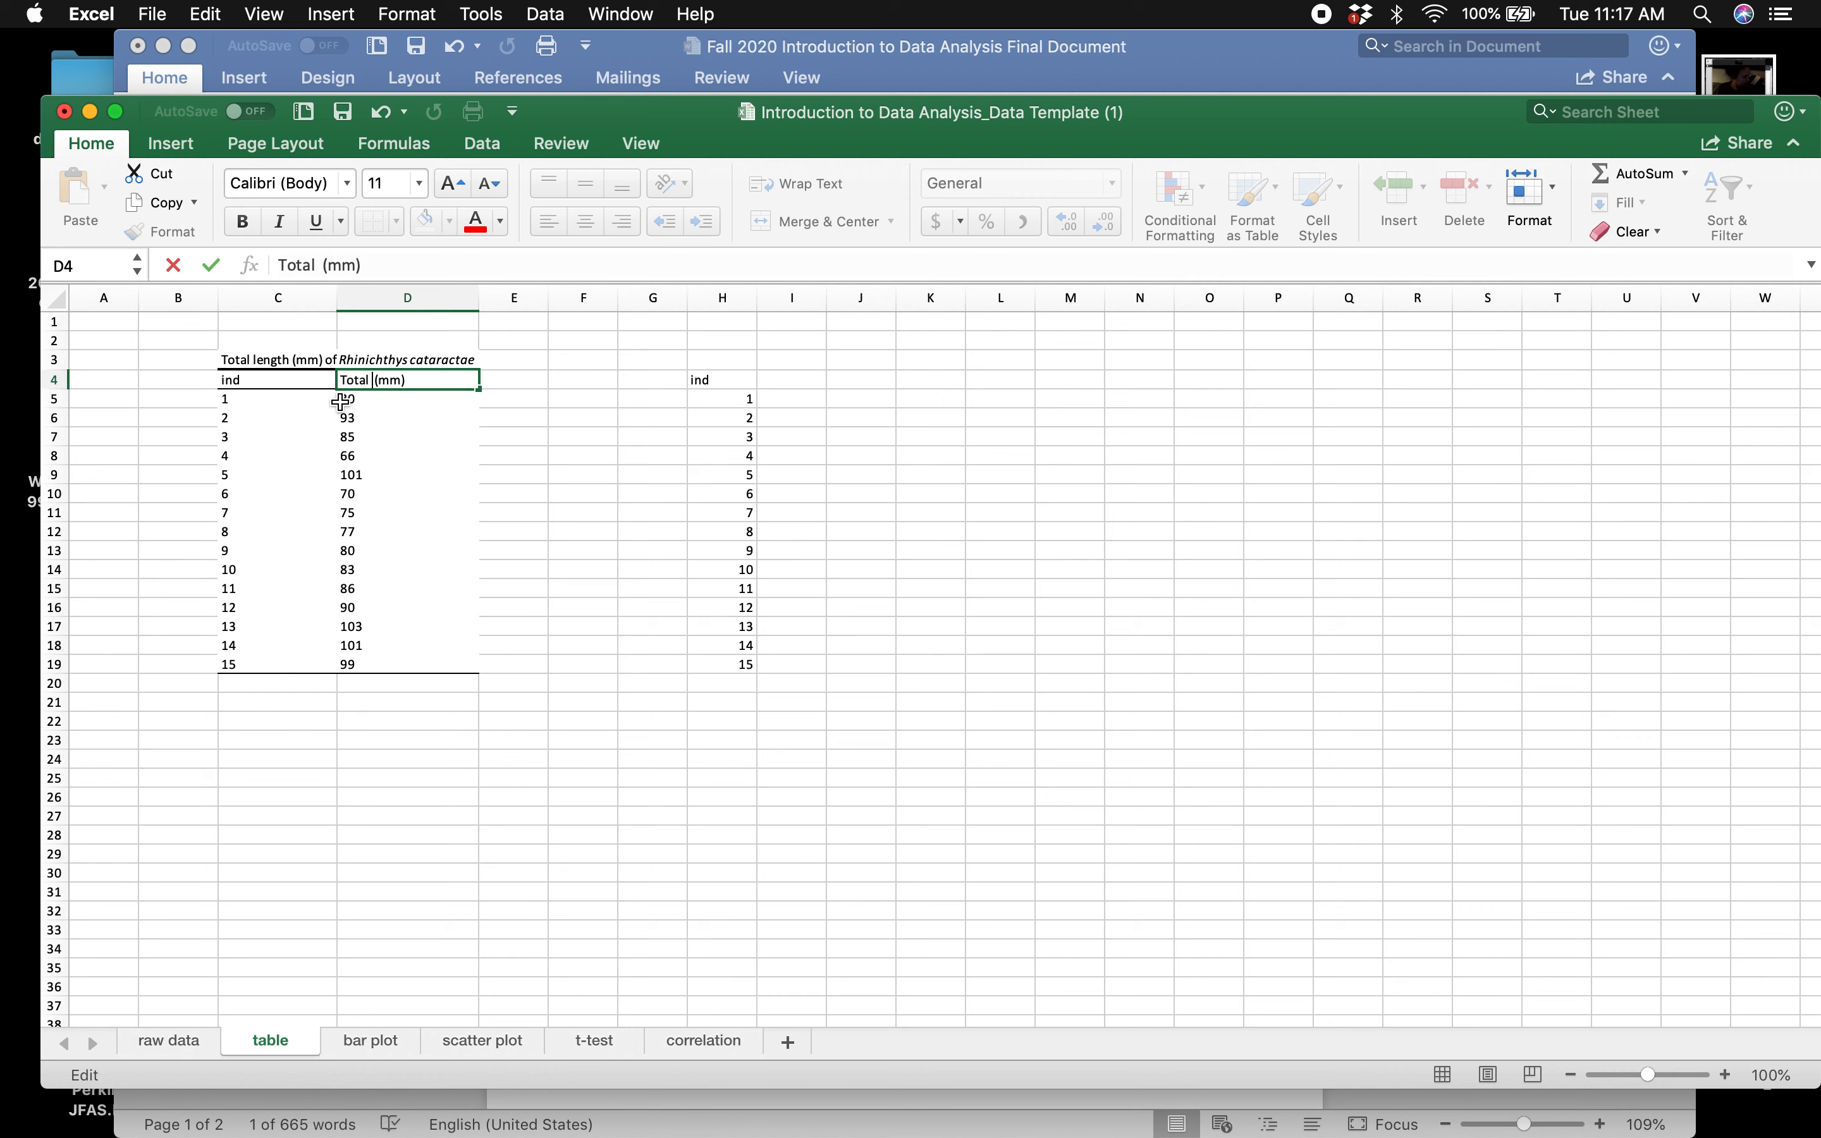
text(Leng)
key(BackSpace)
key(BackSpace)
key(BackSpace)
key(BackSpace)
text(length)
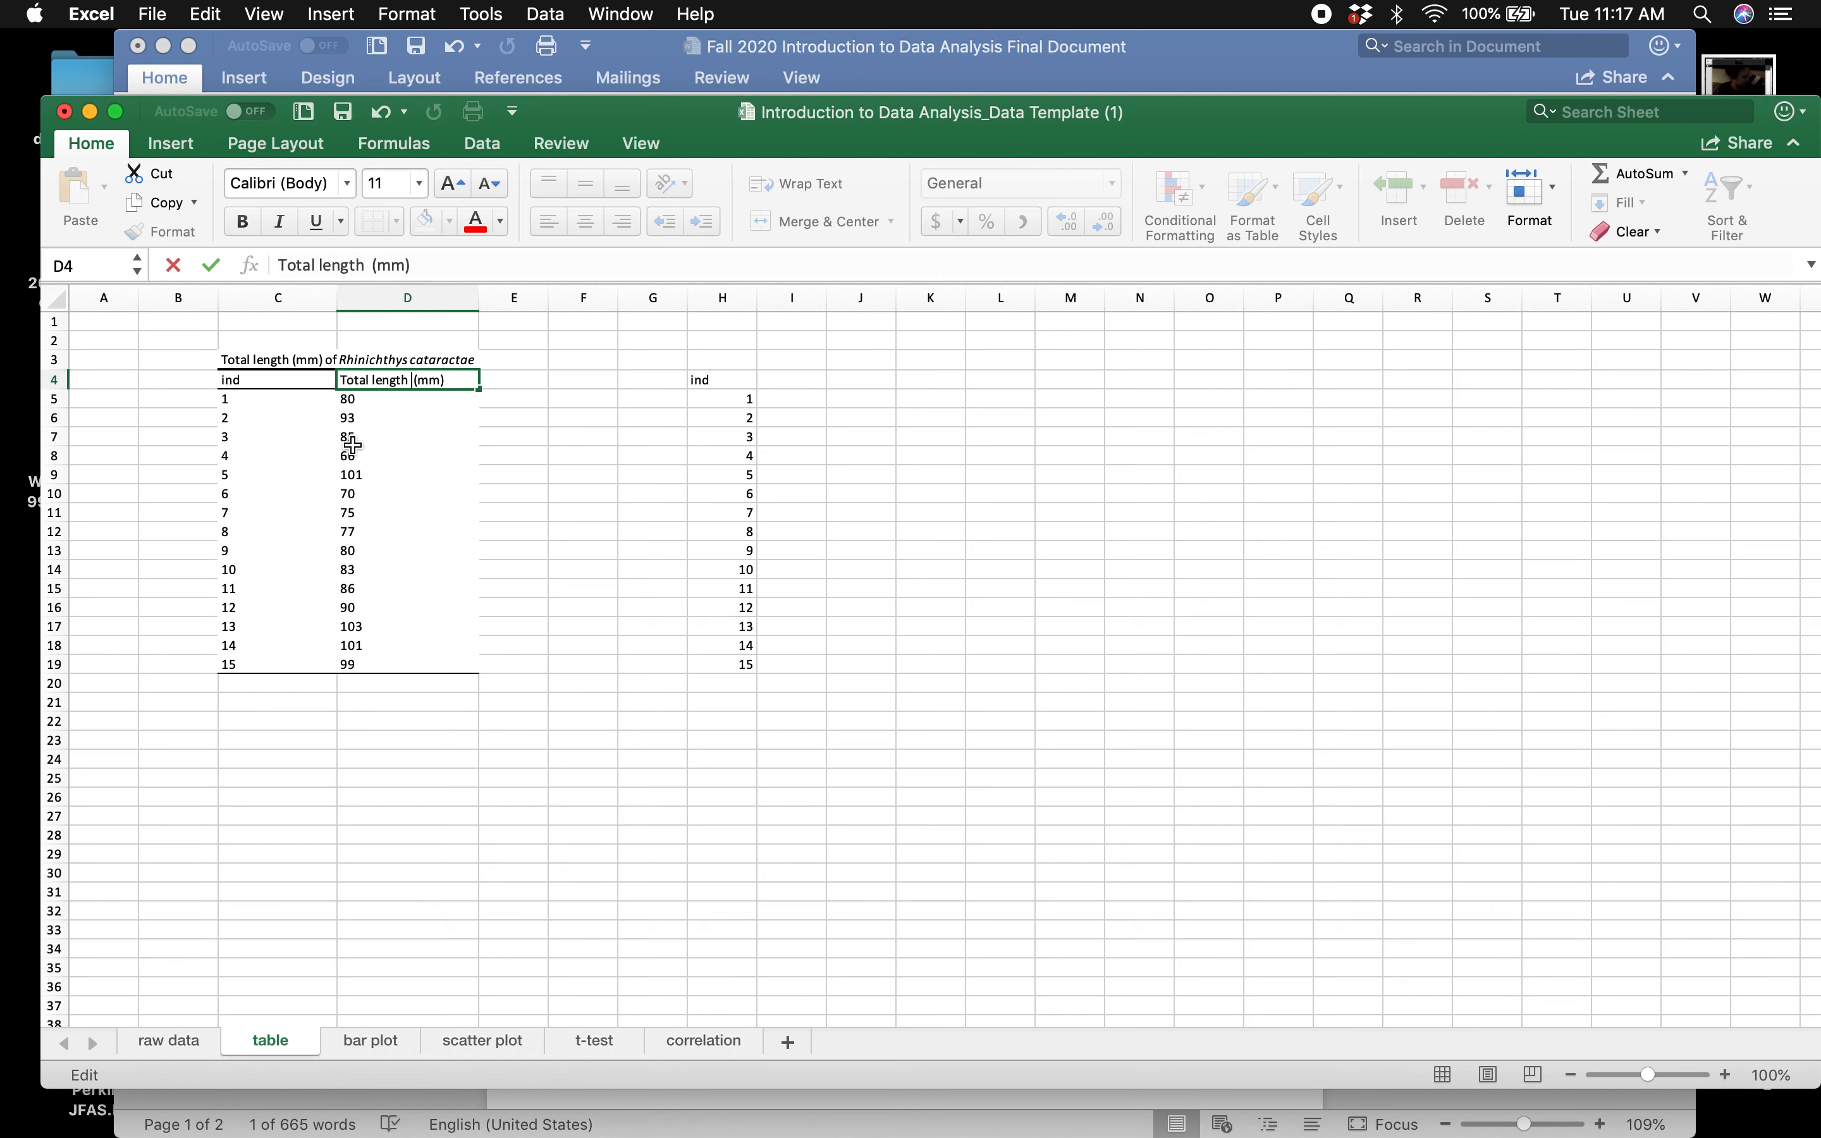
click(554, 679)
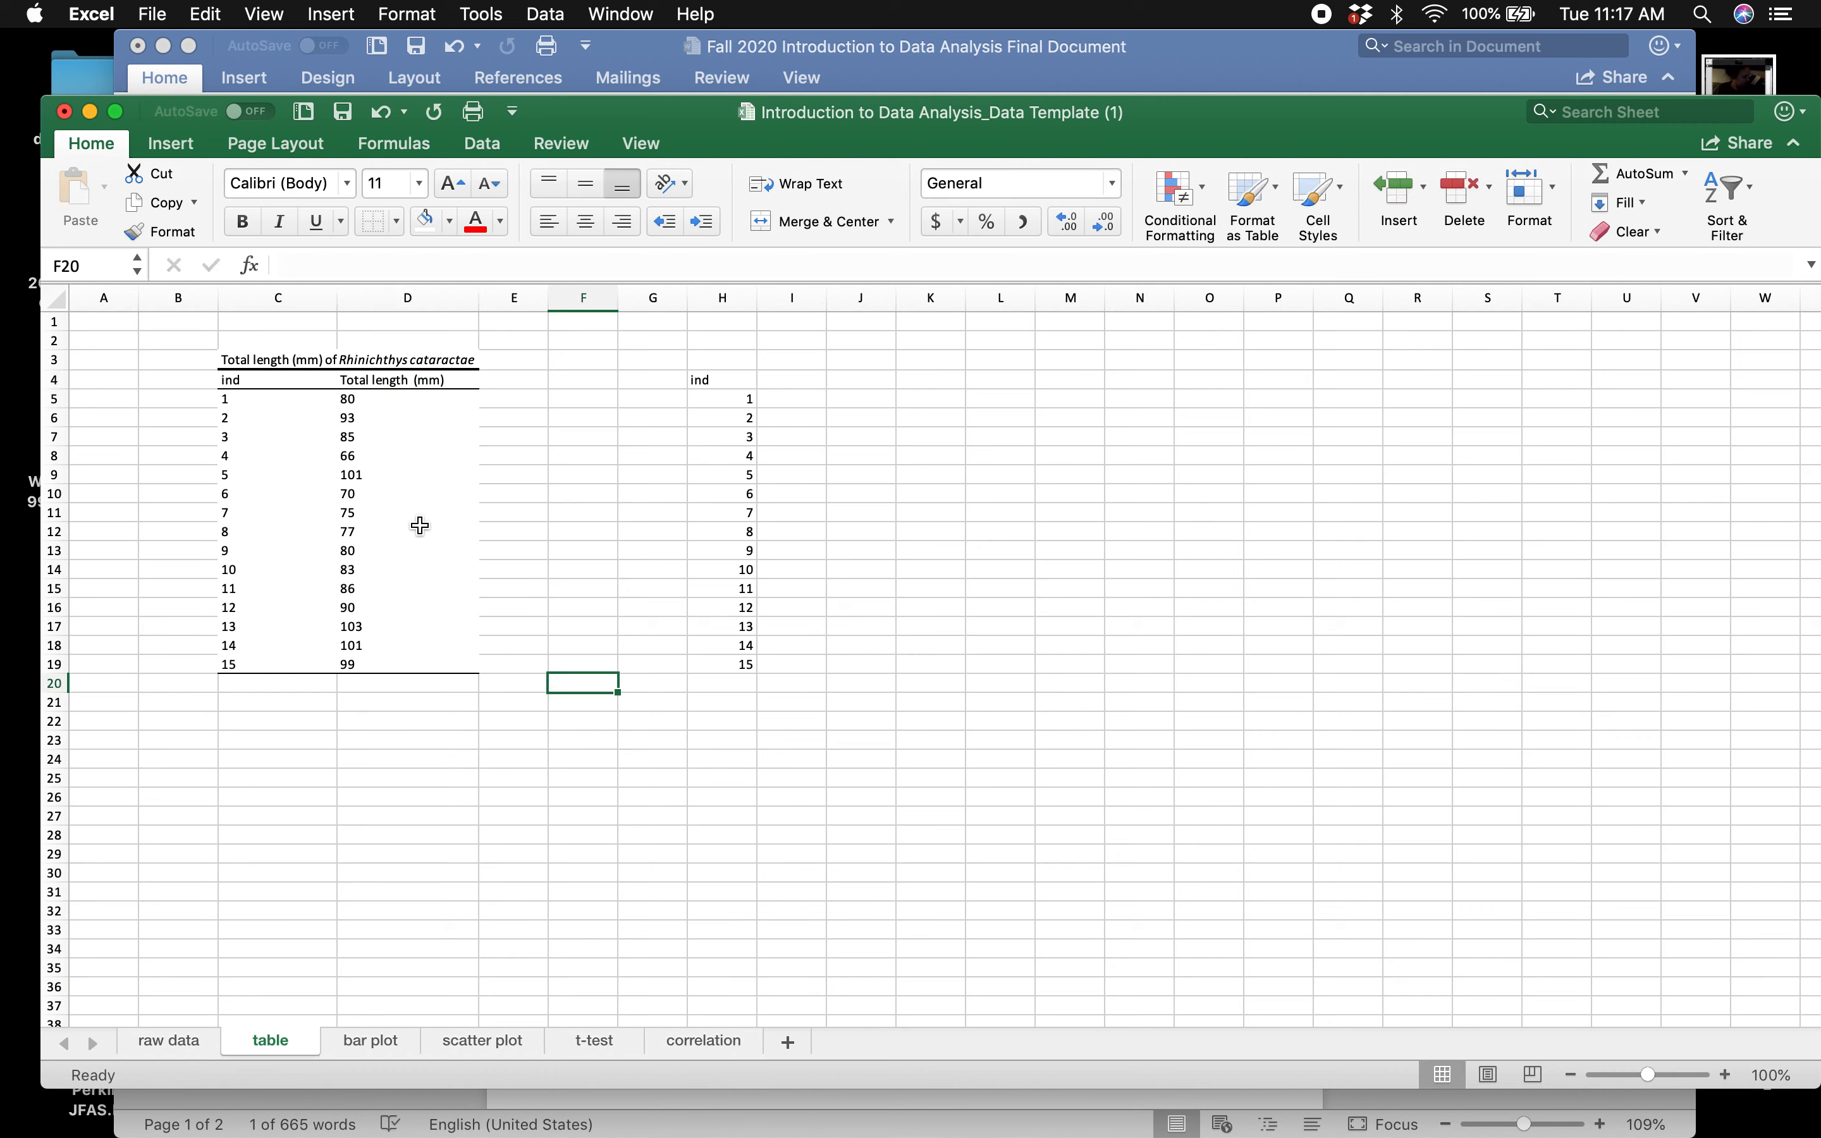
- Replace the header in C4 with "Individual"
click(235, 378)
text(Individual)
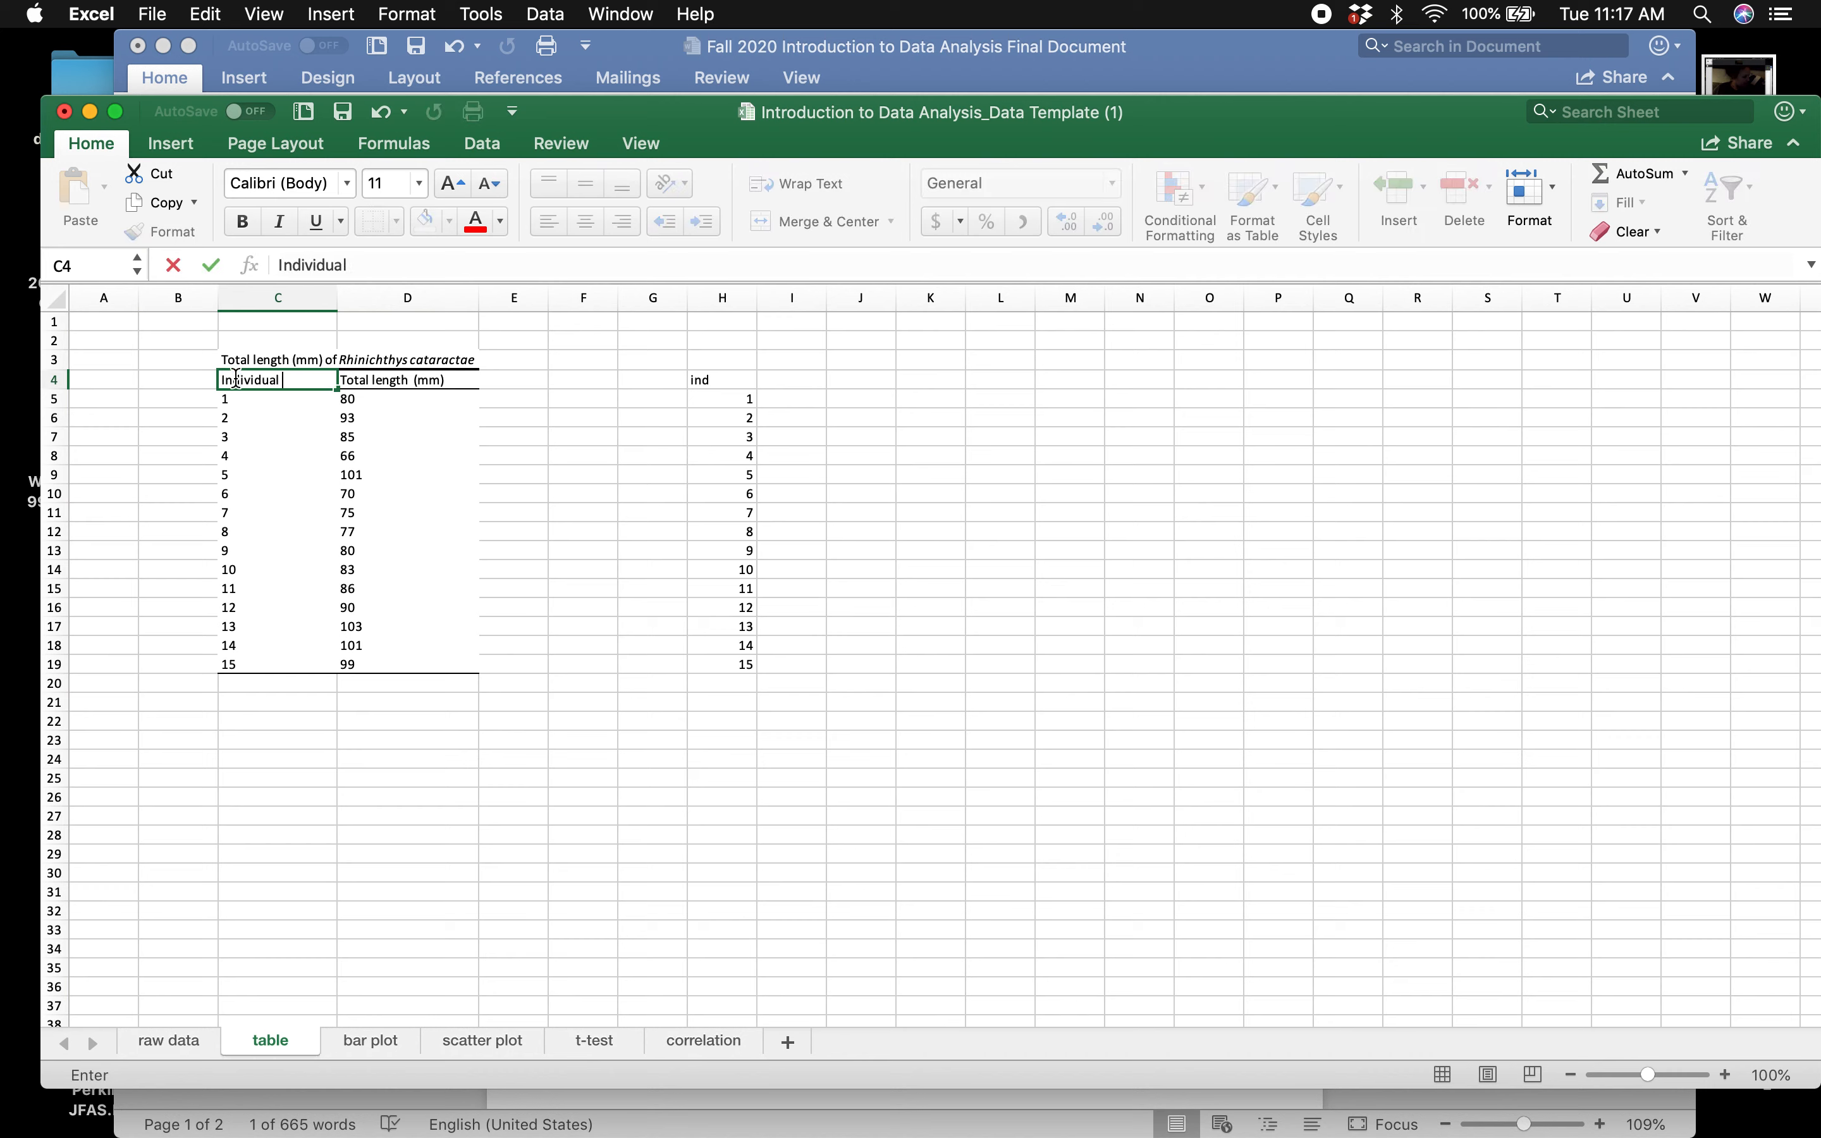
click(421, 816)
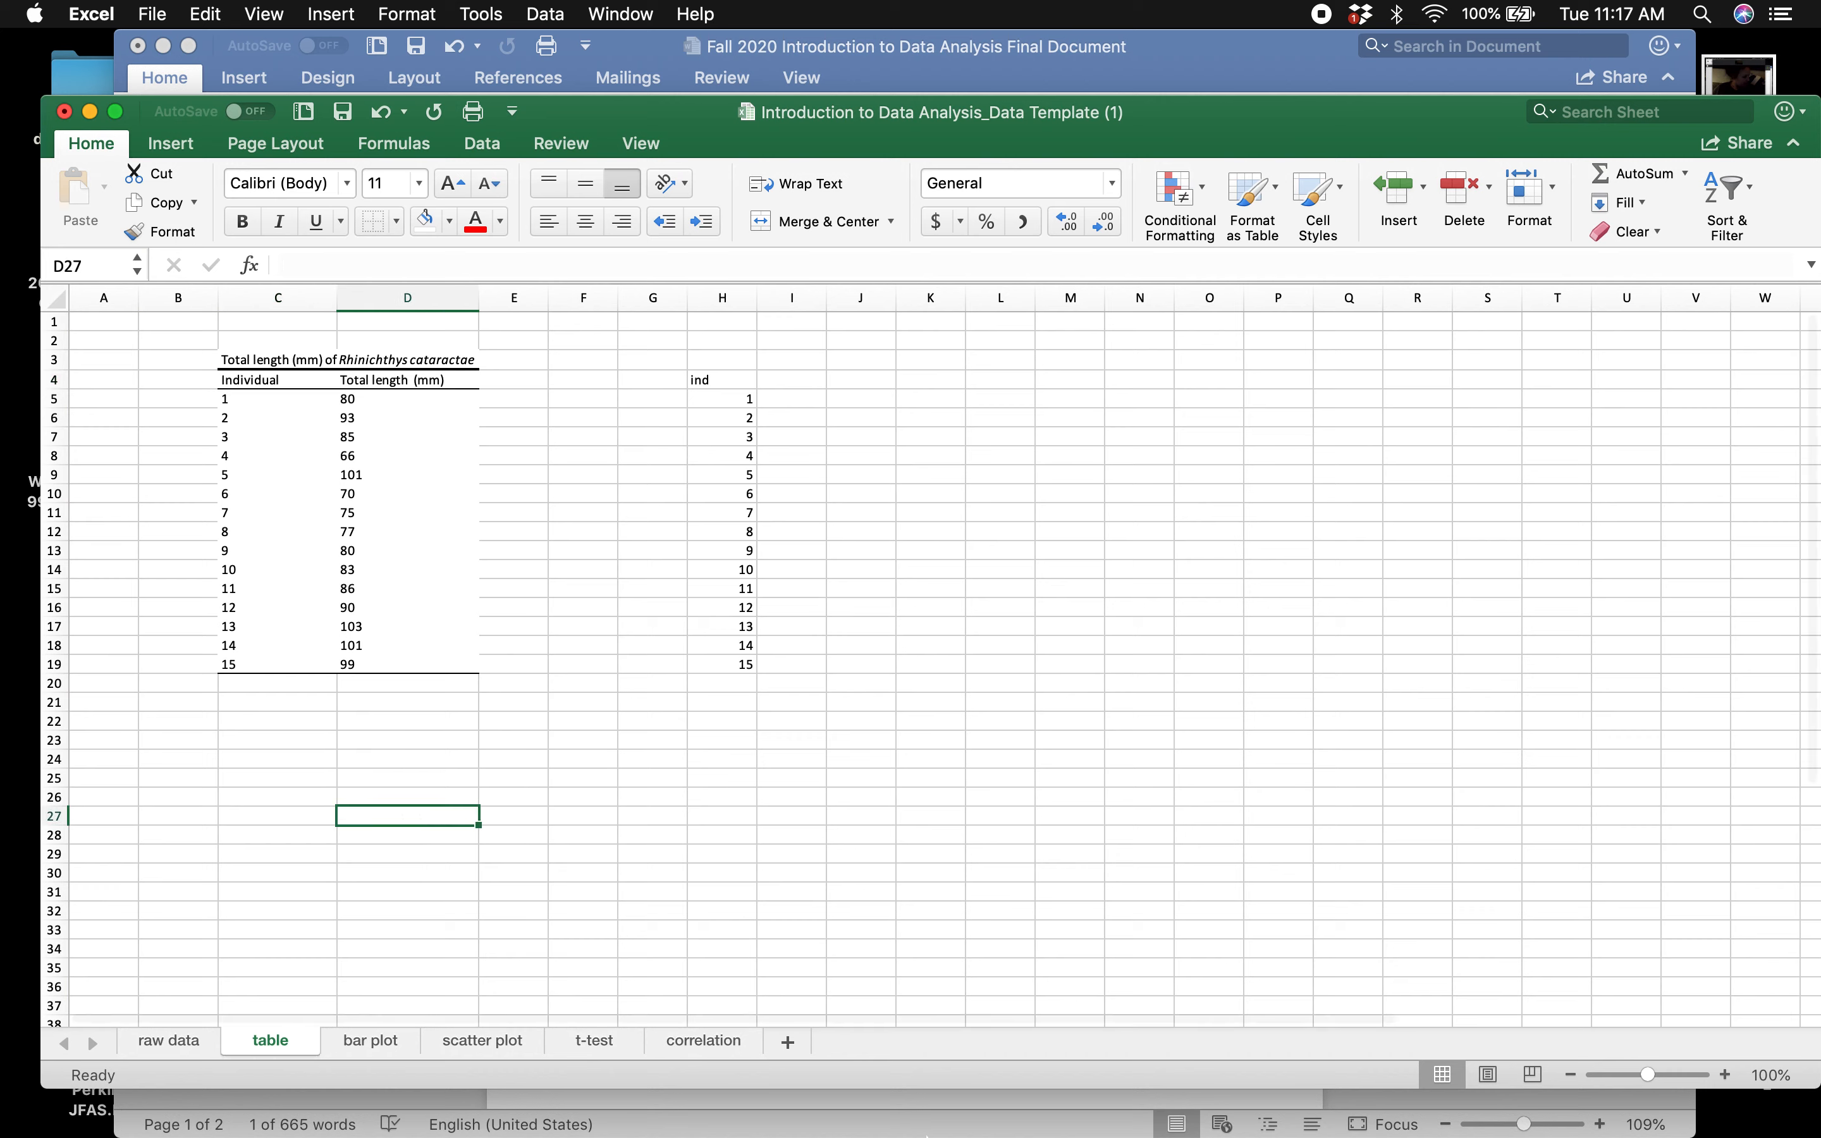
- Check the next assignment task in the Word document and return to the raw data sheet of the Excel workbook
click(966, 62)
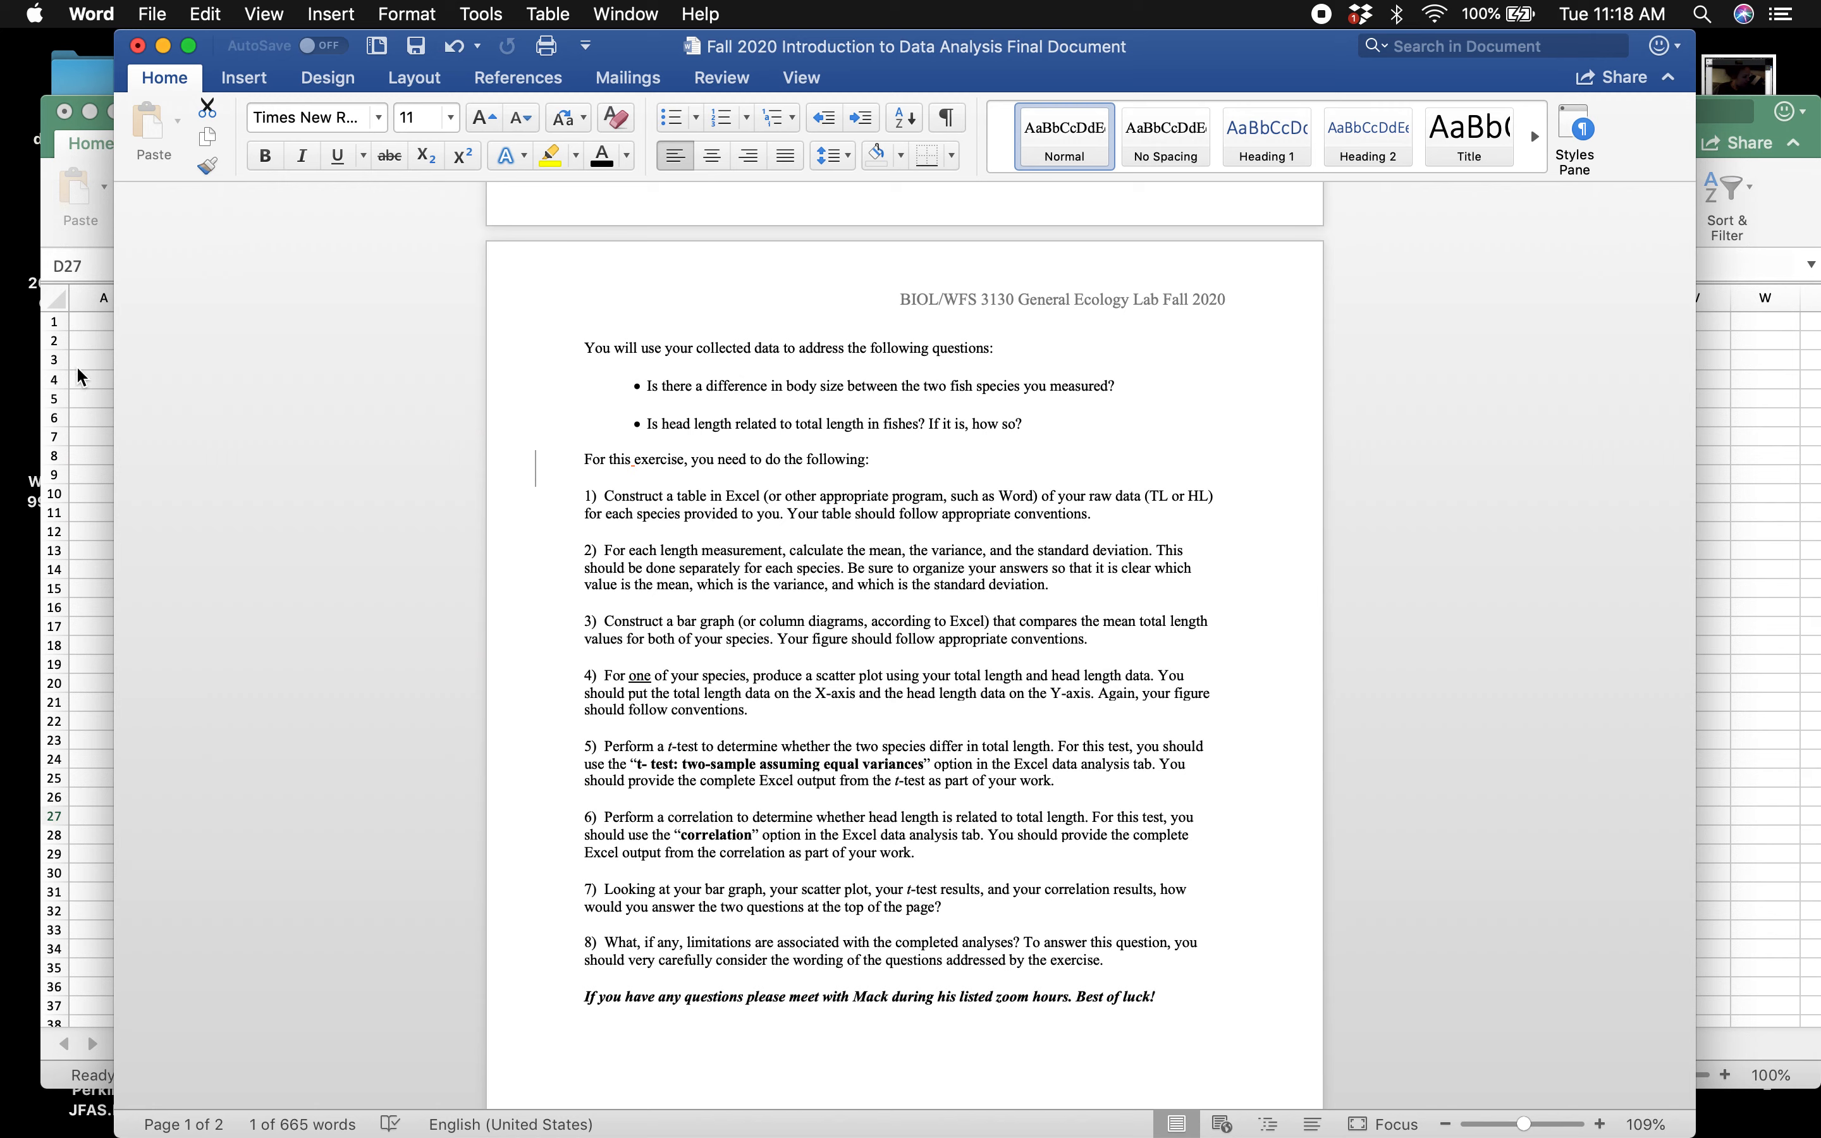
click(89, 406)
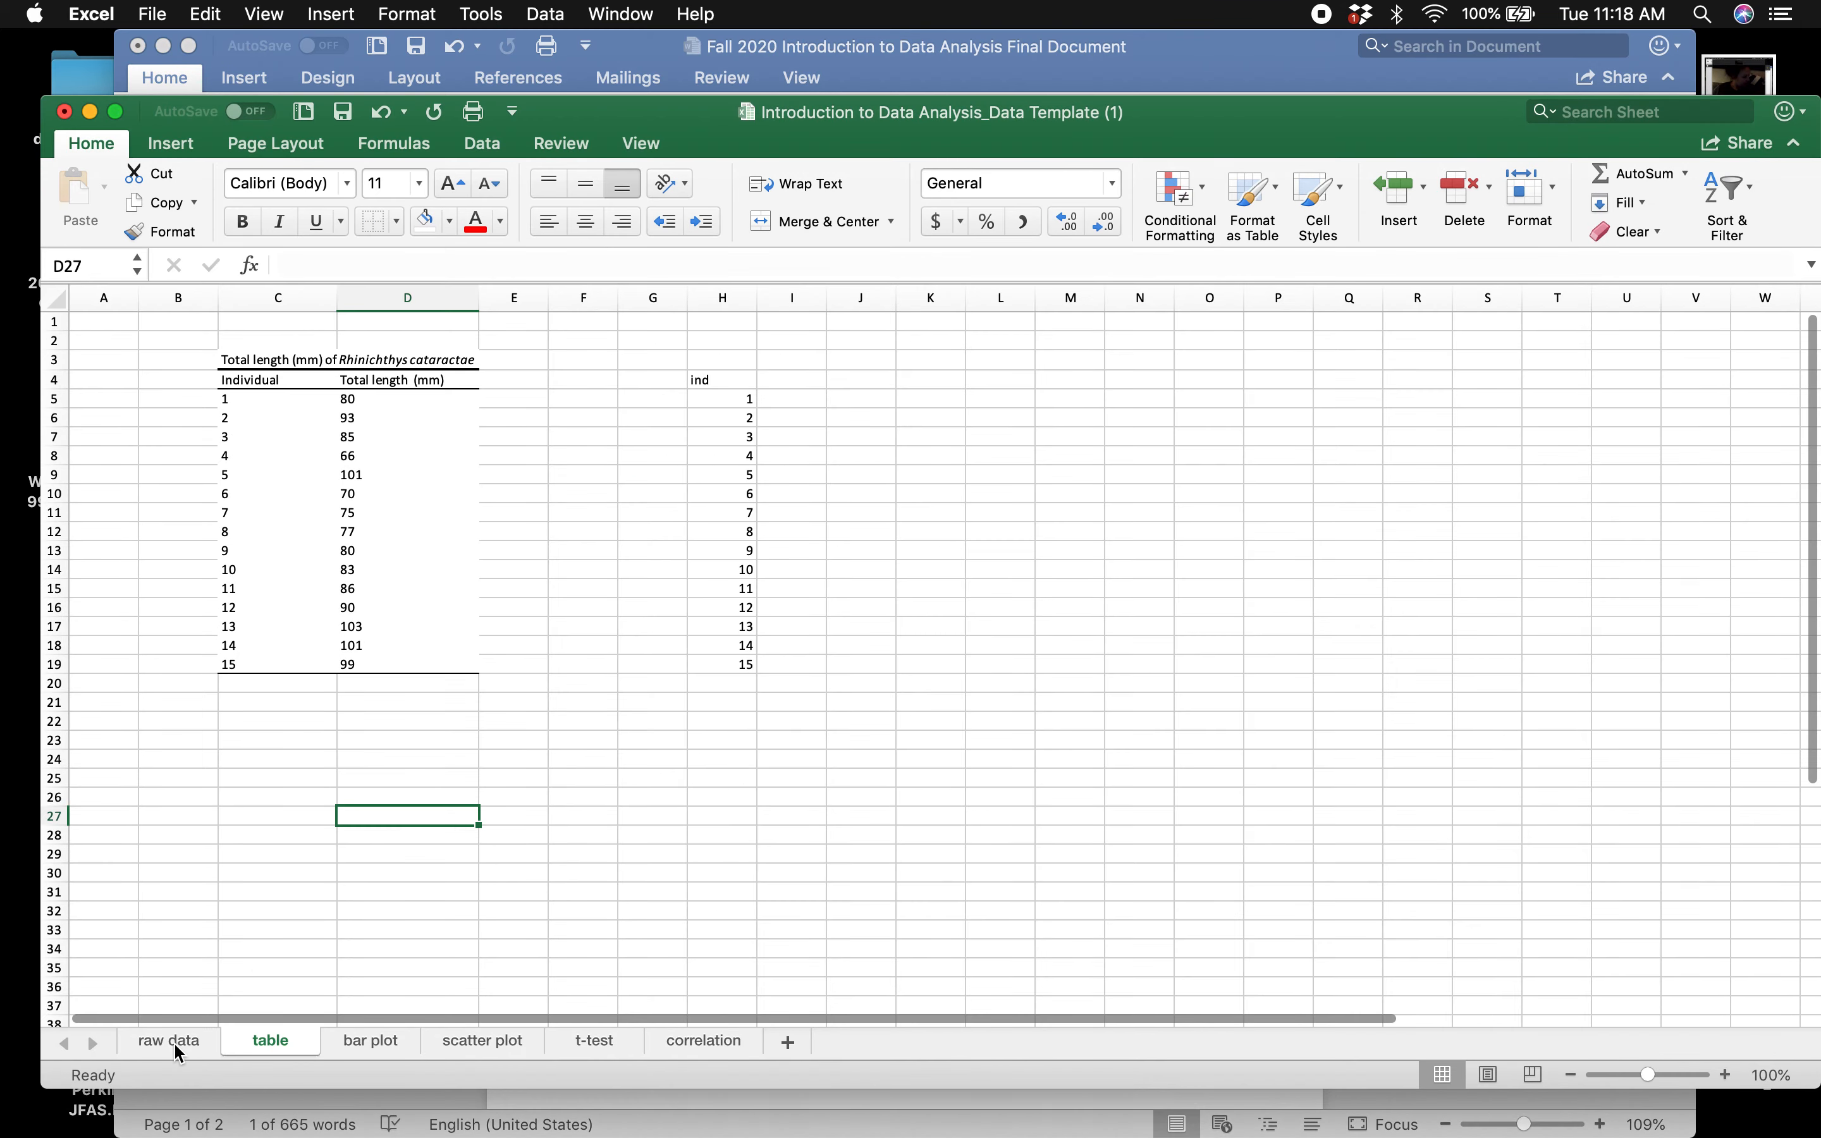
click(171, 1042)
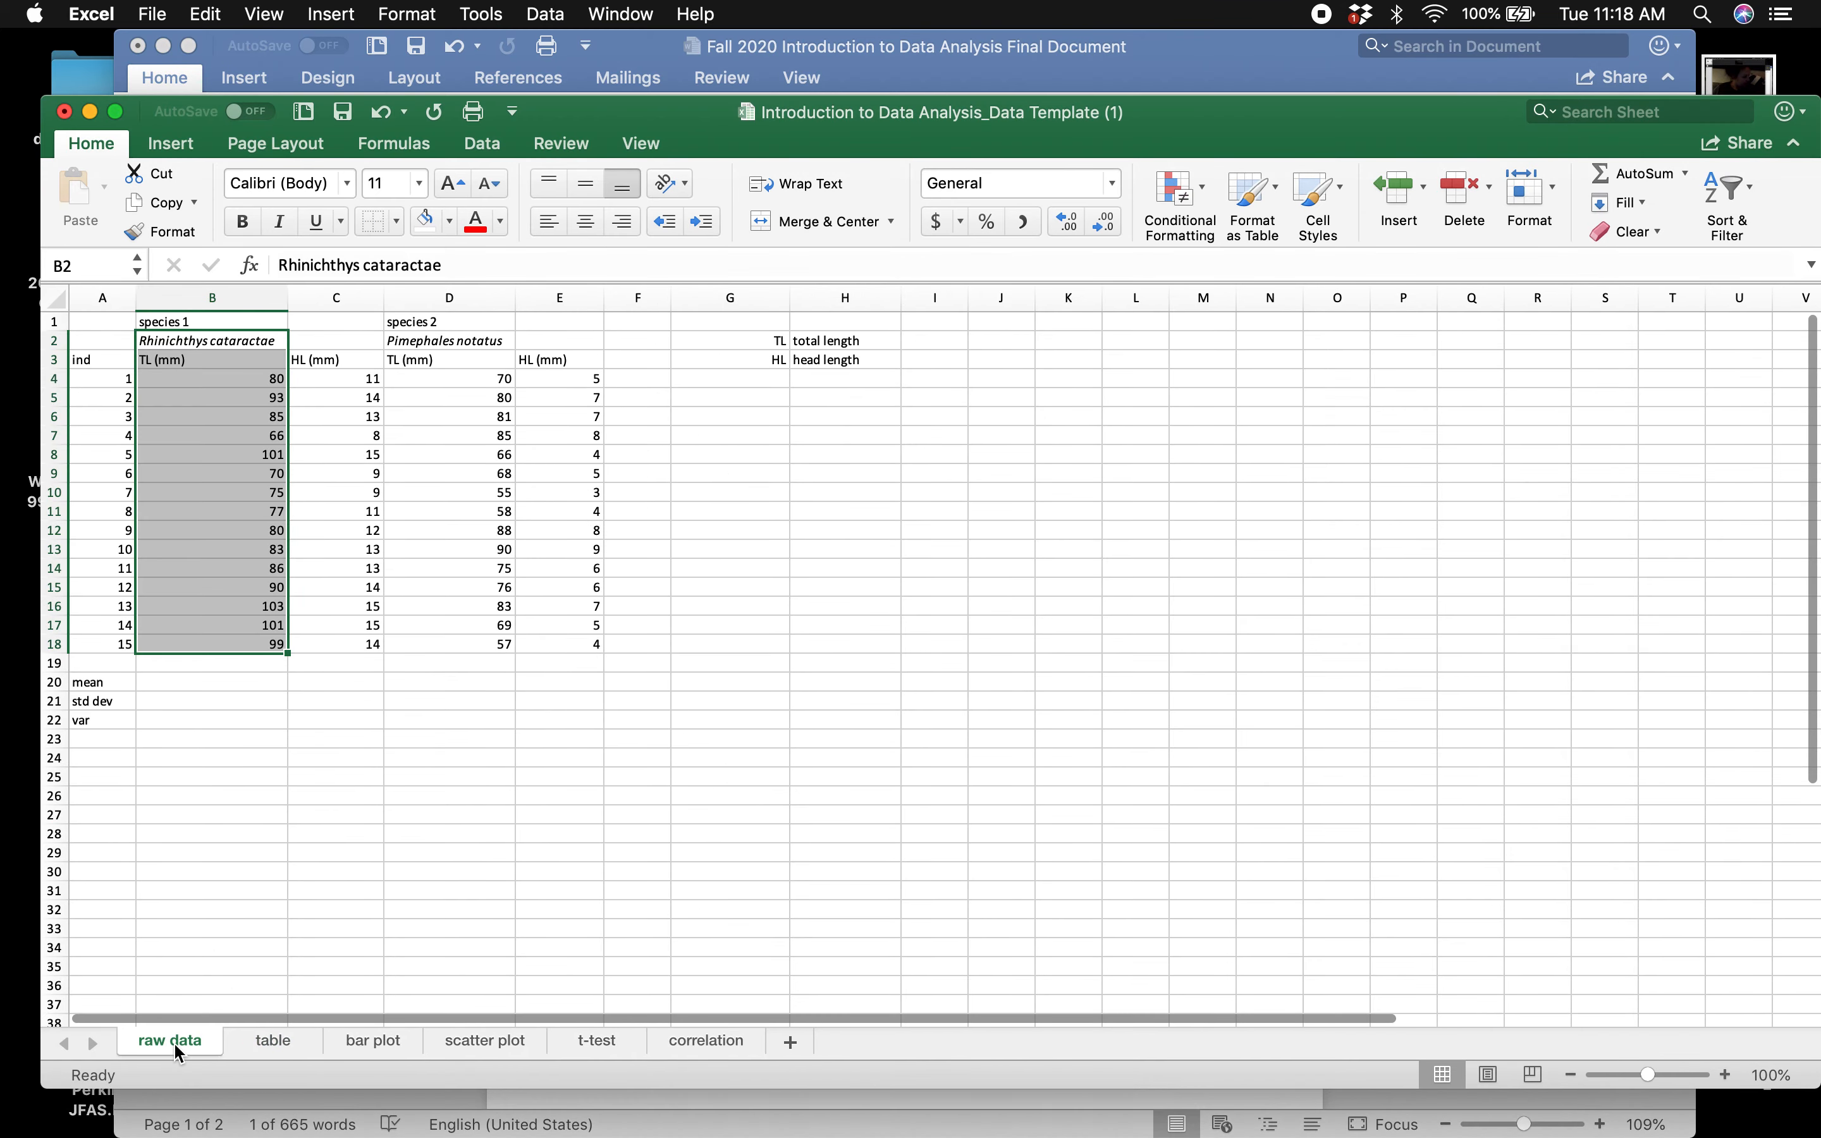
- Calculate the mean total length of Rhinichthys cataractae in B20 with =AVERAGE(B4:B18)
click(167, 689)
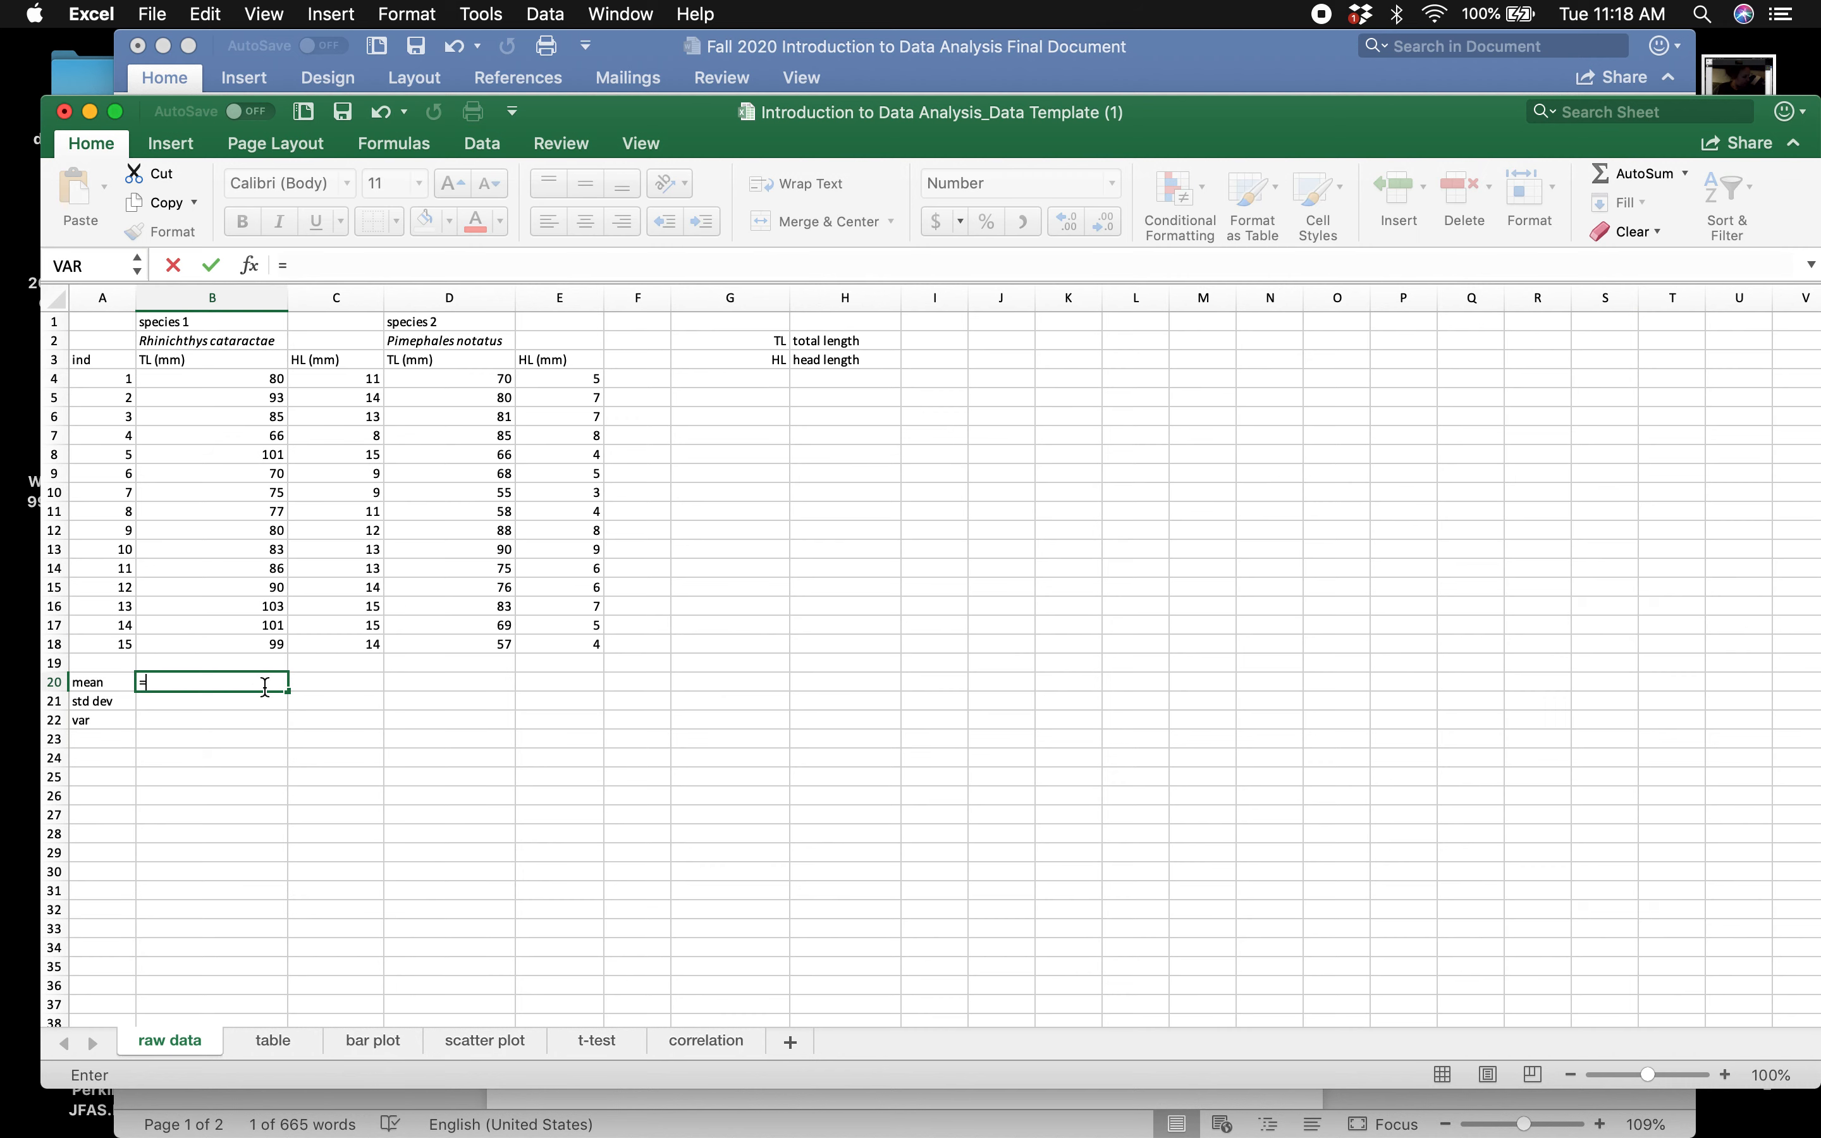
text(aver)
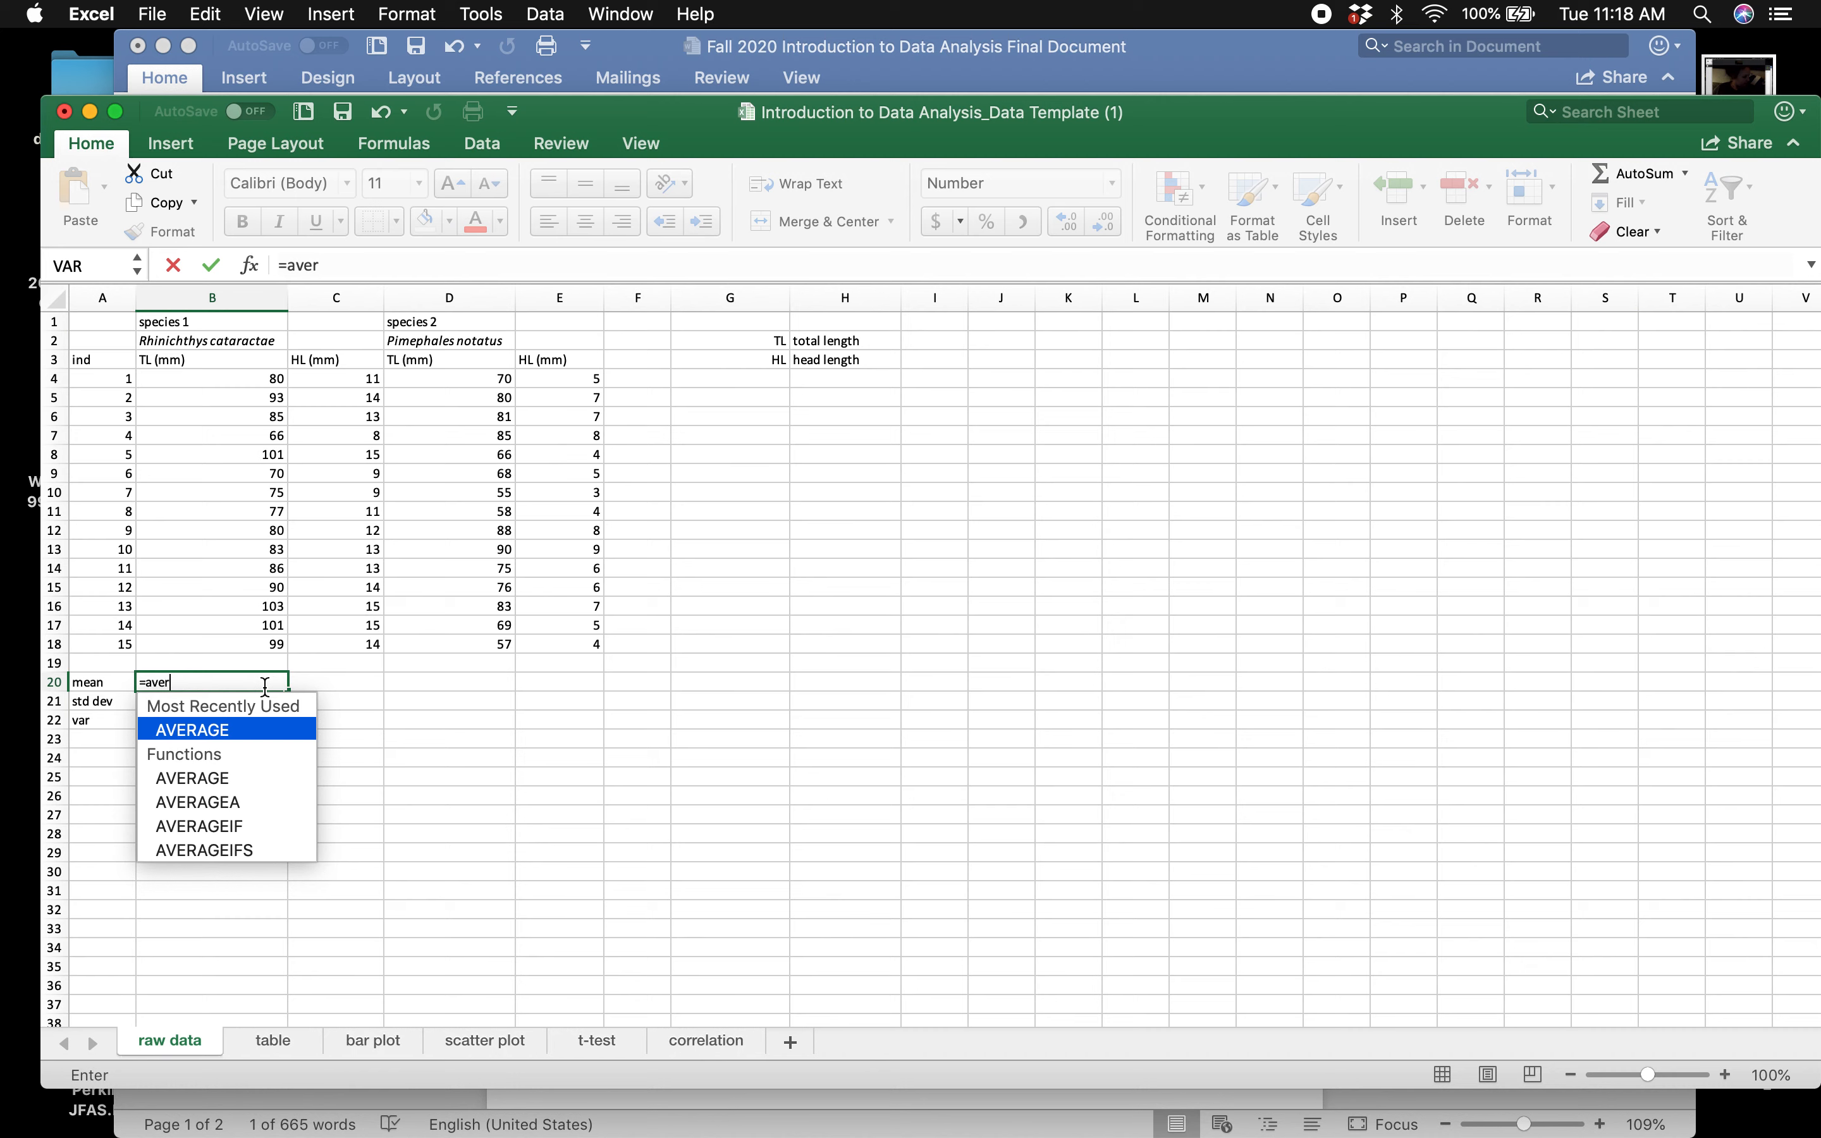
double_click(222, 731)
drag(203, 379, 194, 649)
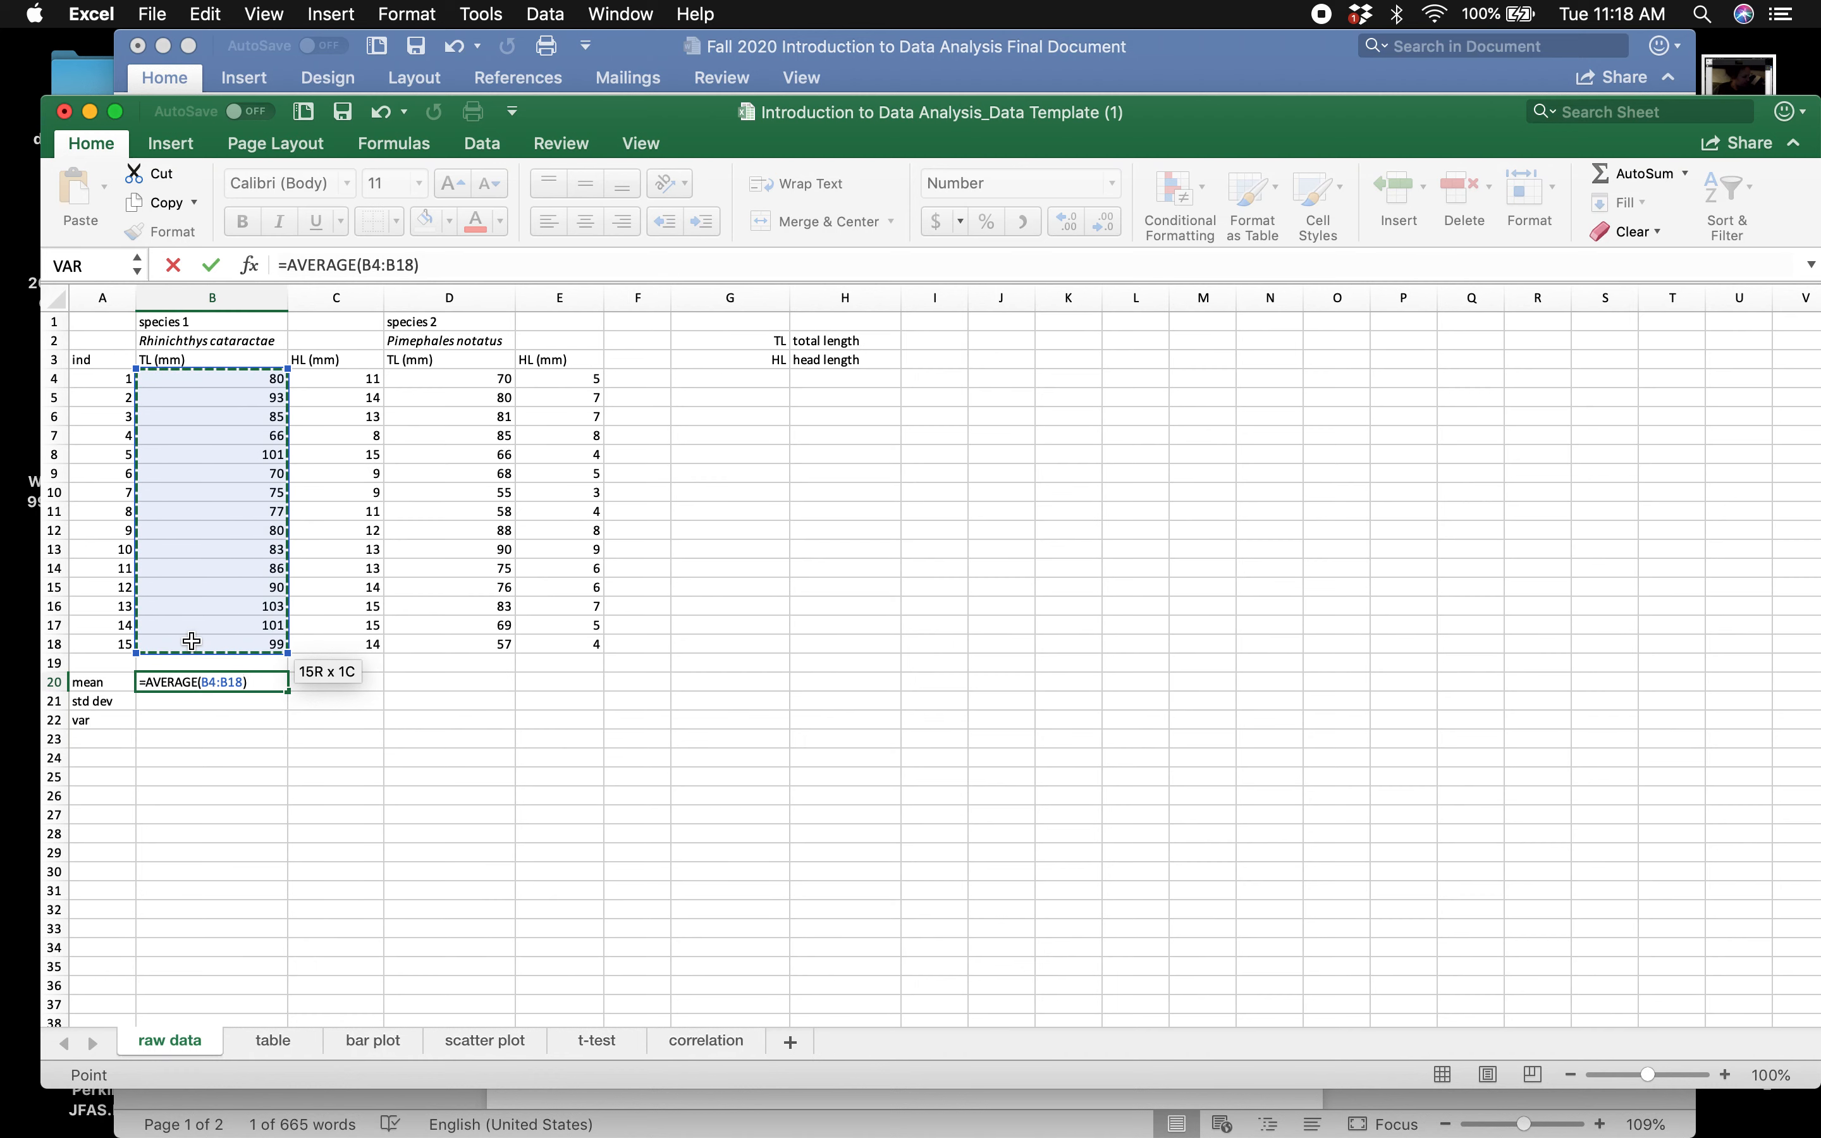
key(Return)
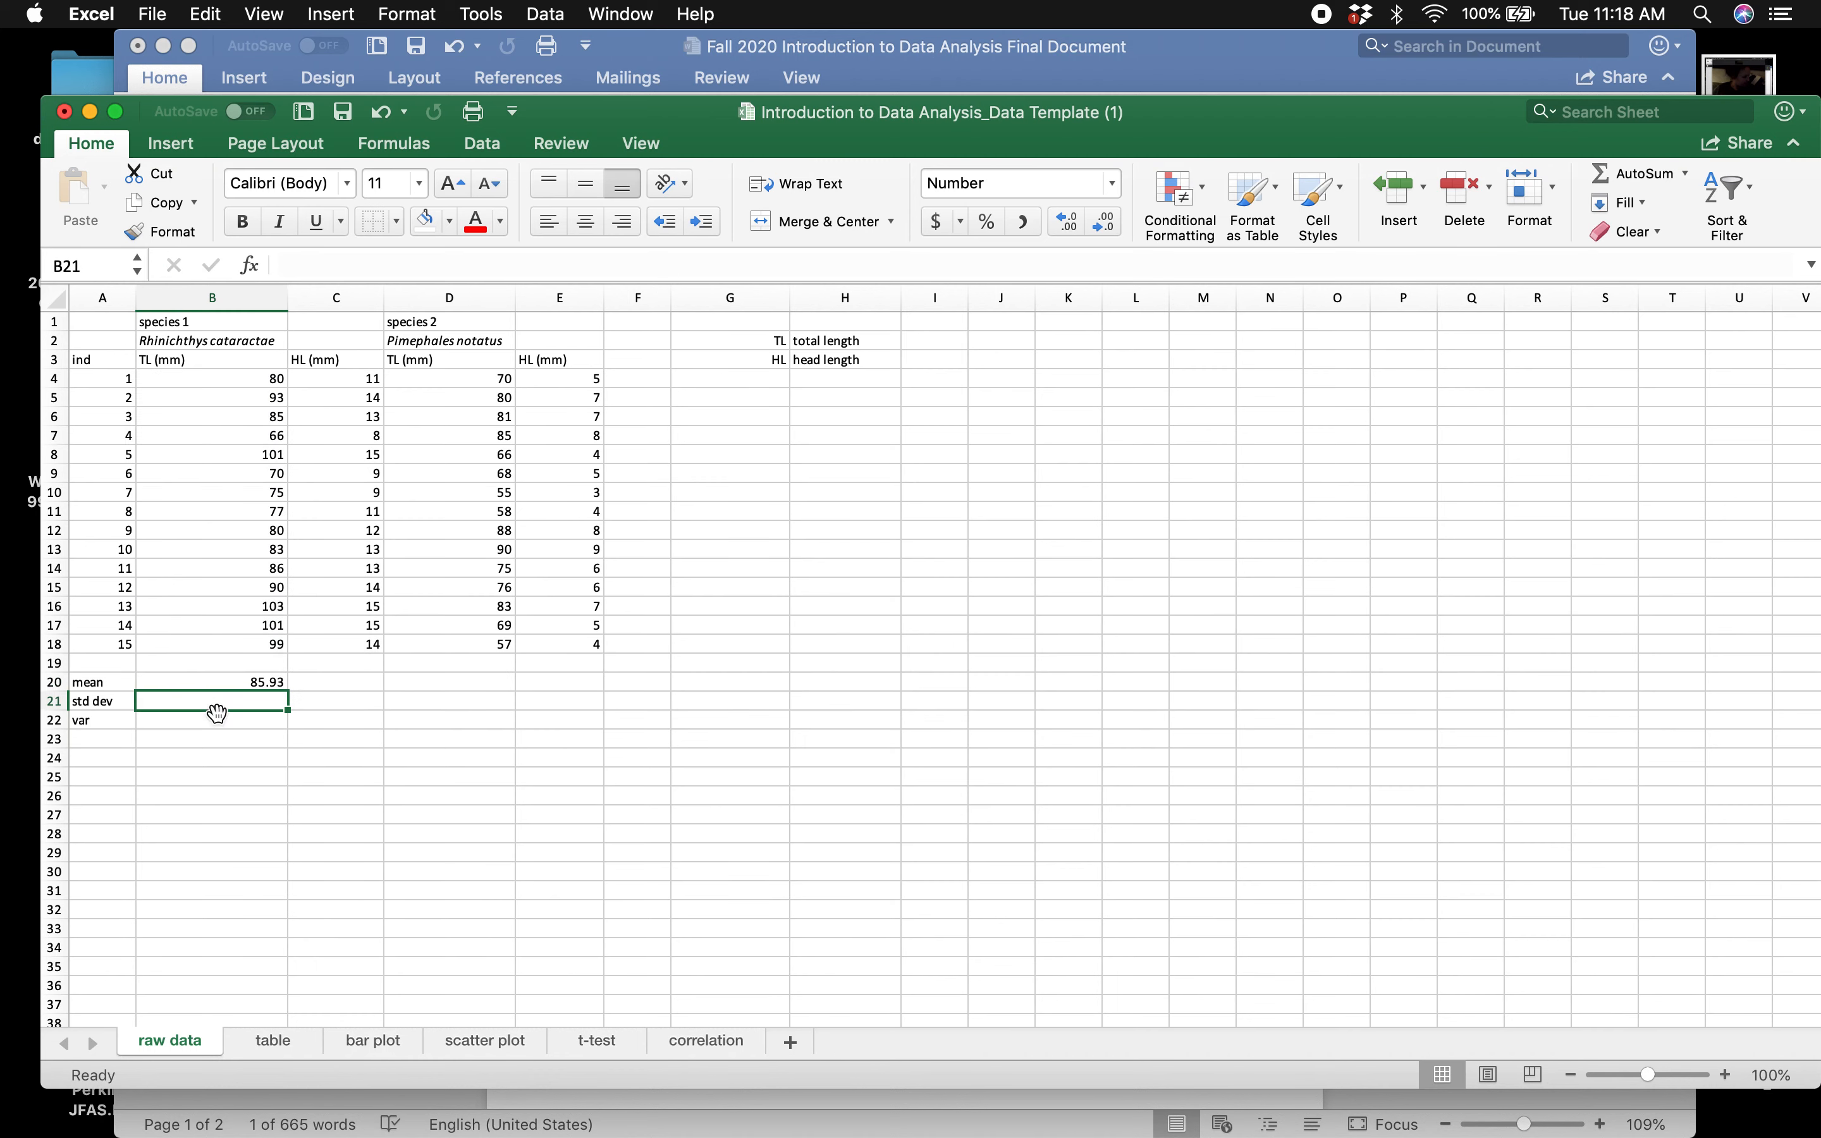
click(242, 688)
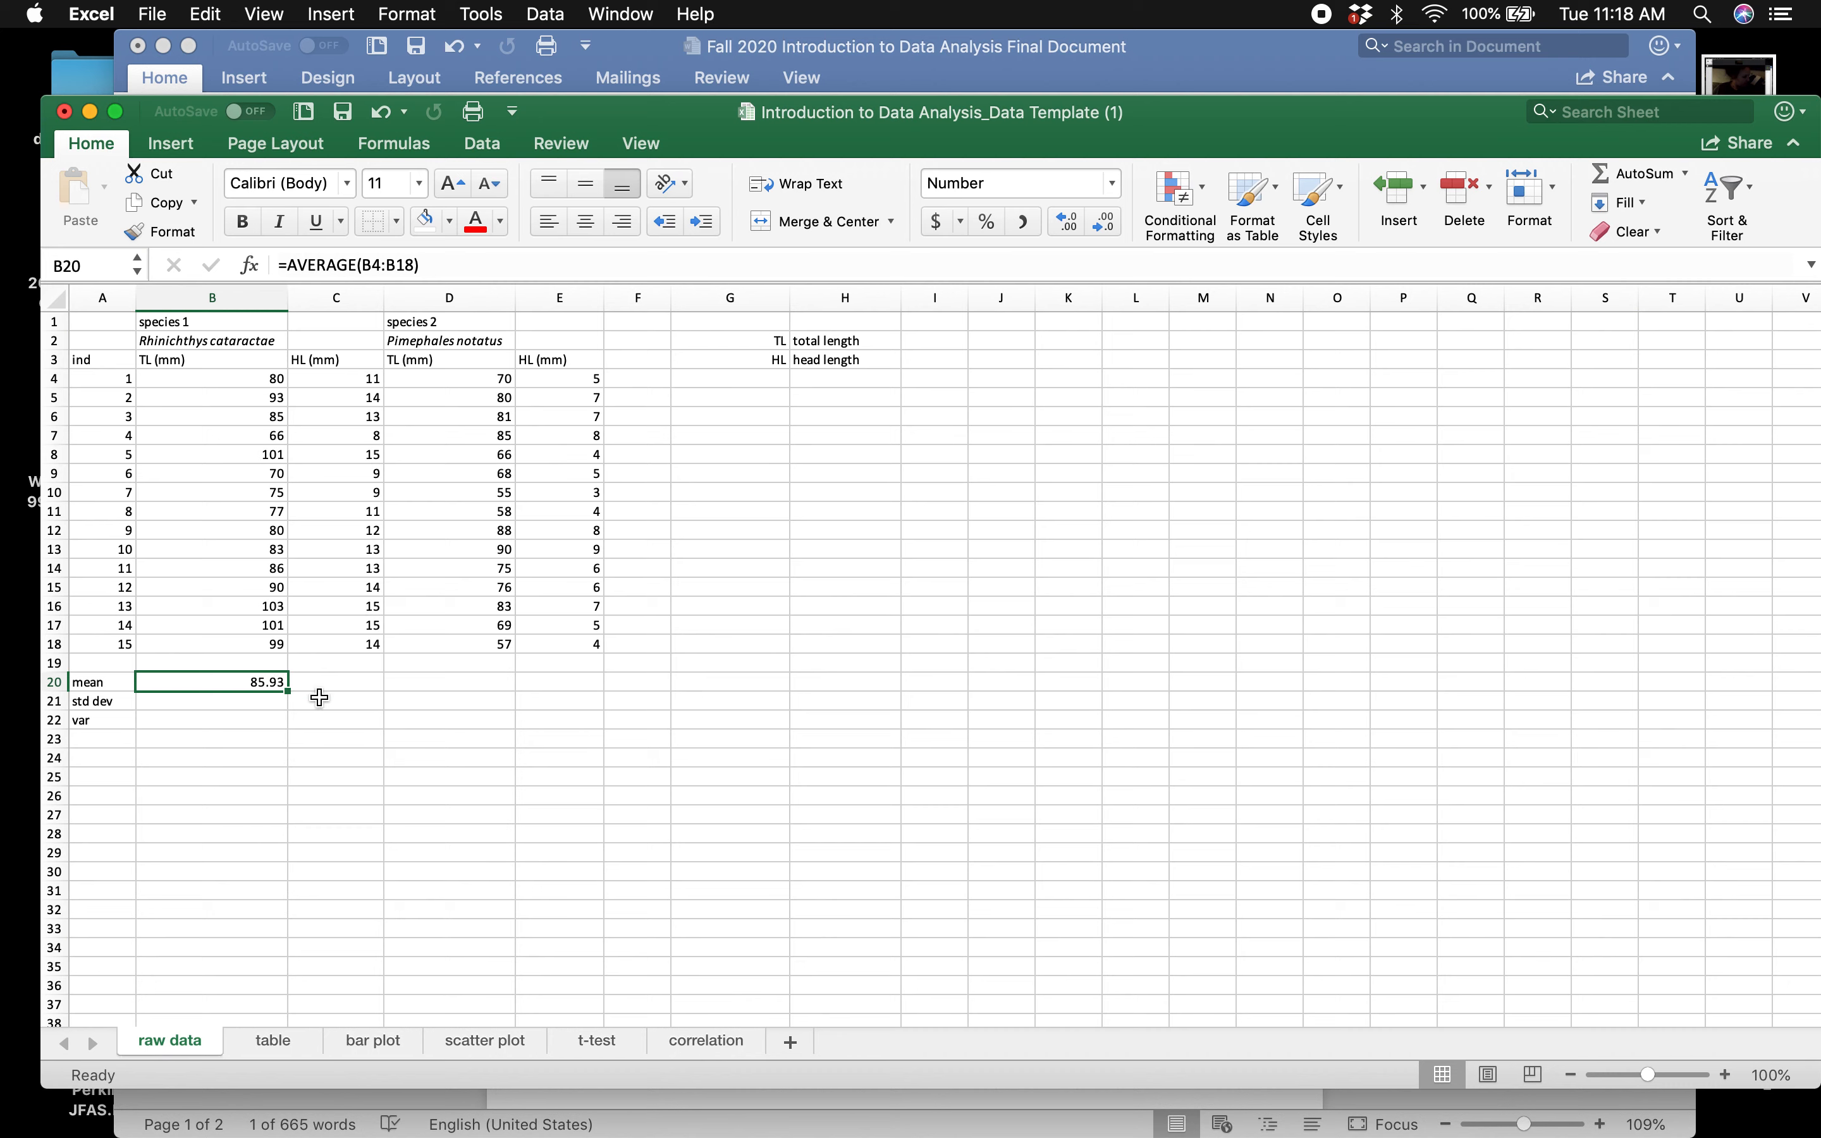
- Calculate the standard deviation of the Rhinichthys cataractae total lengths in B21 with =STDEV(B4:B18)
click(231, 703)
text(=)
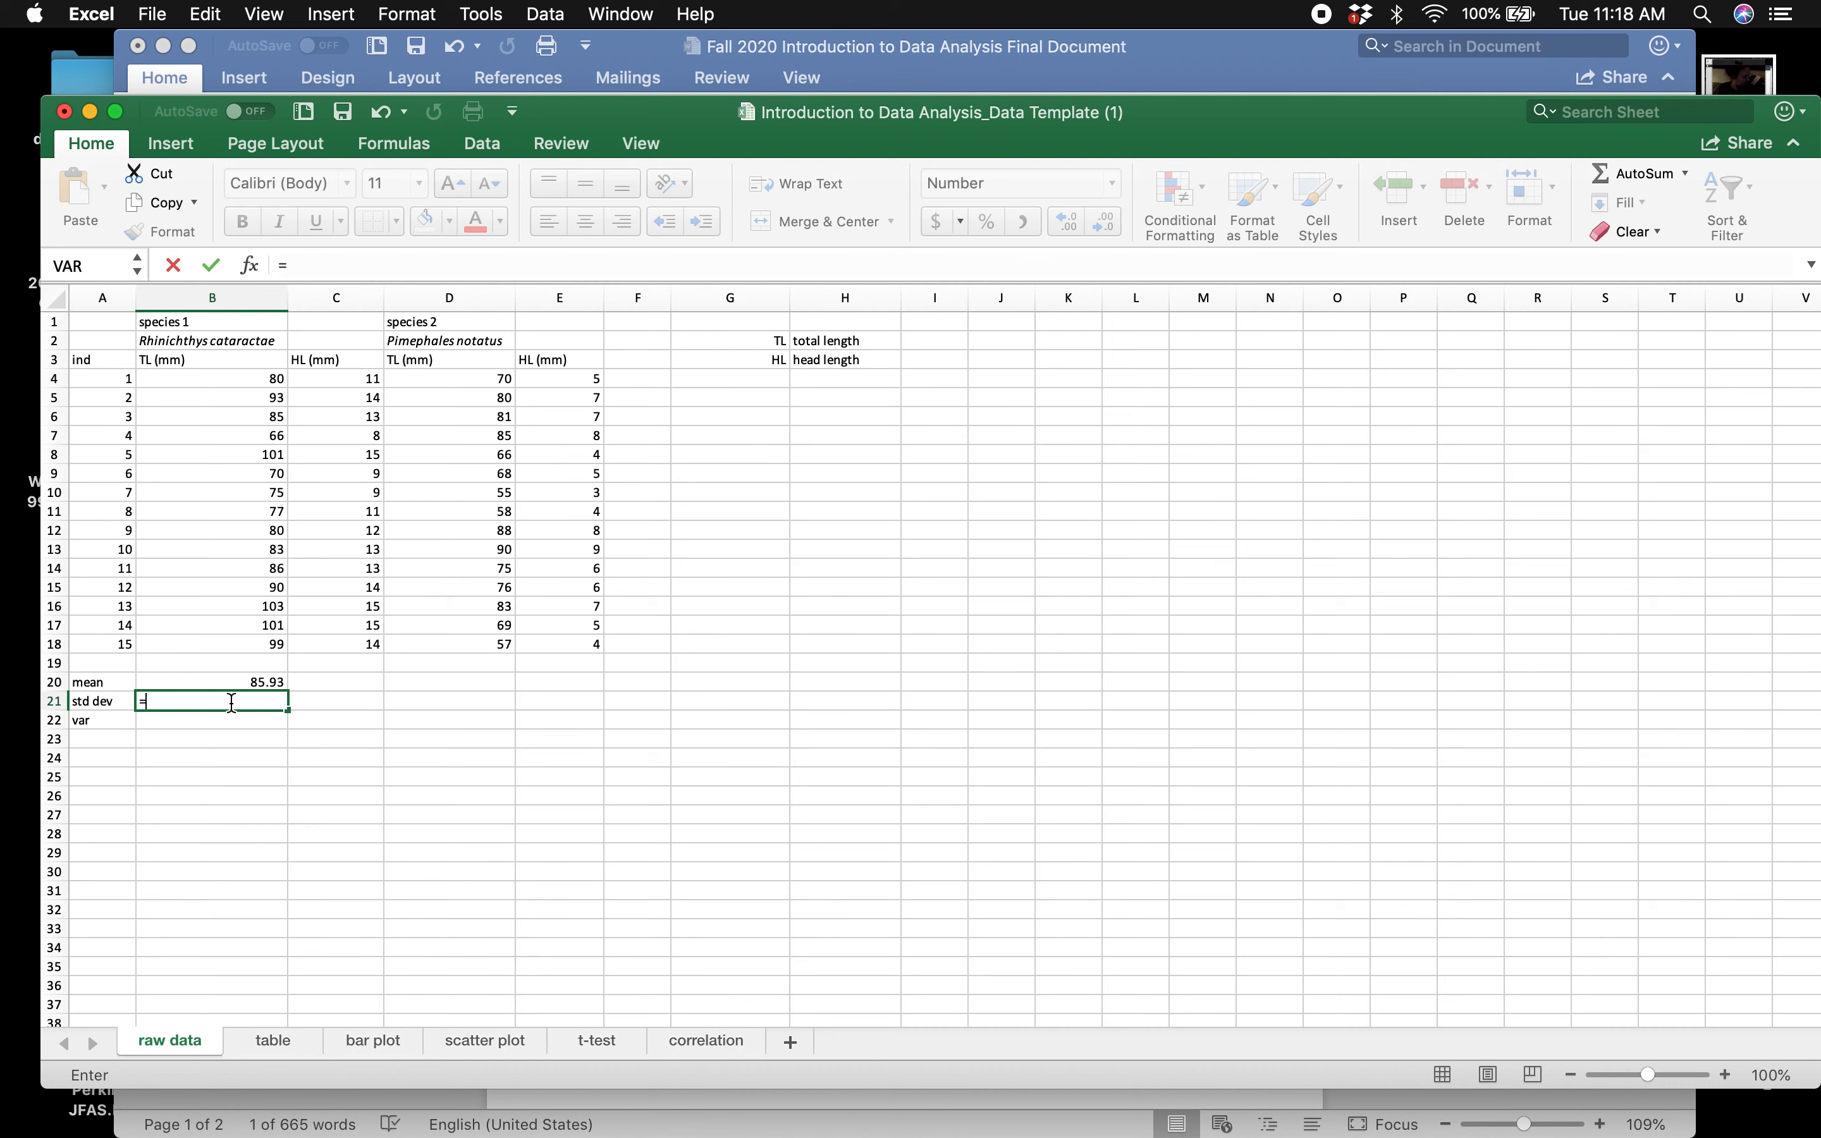
text(std)
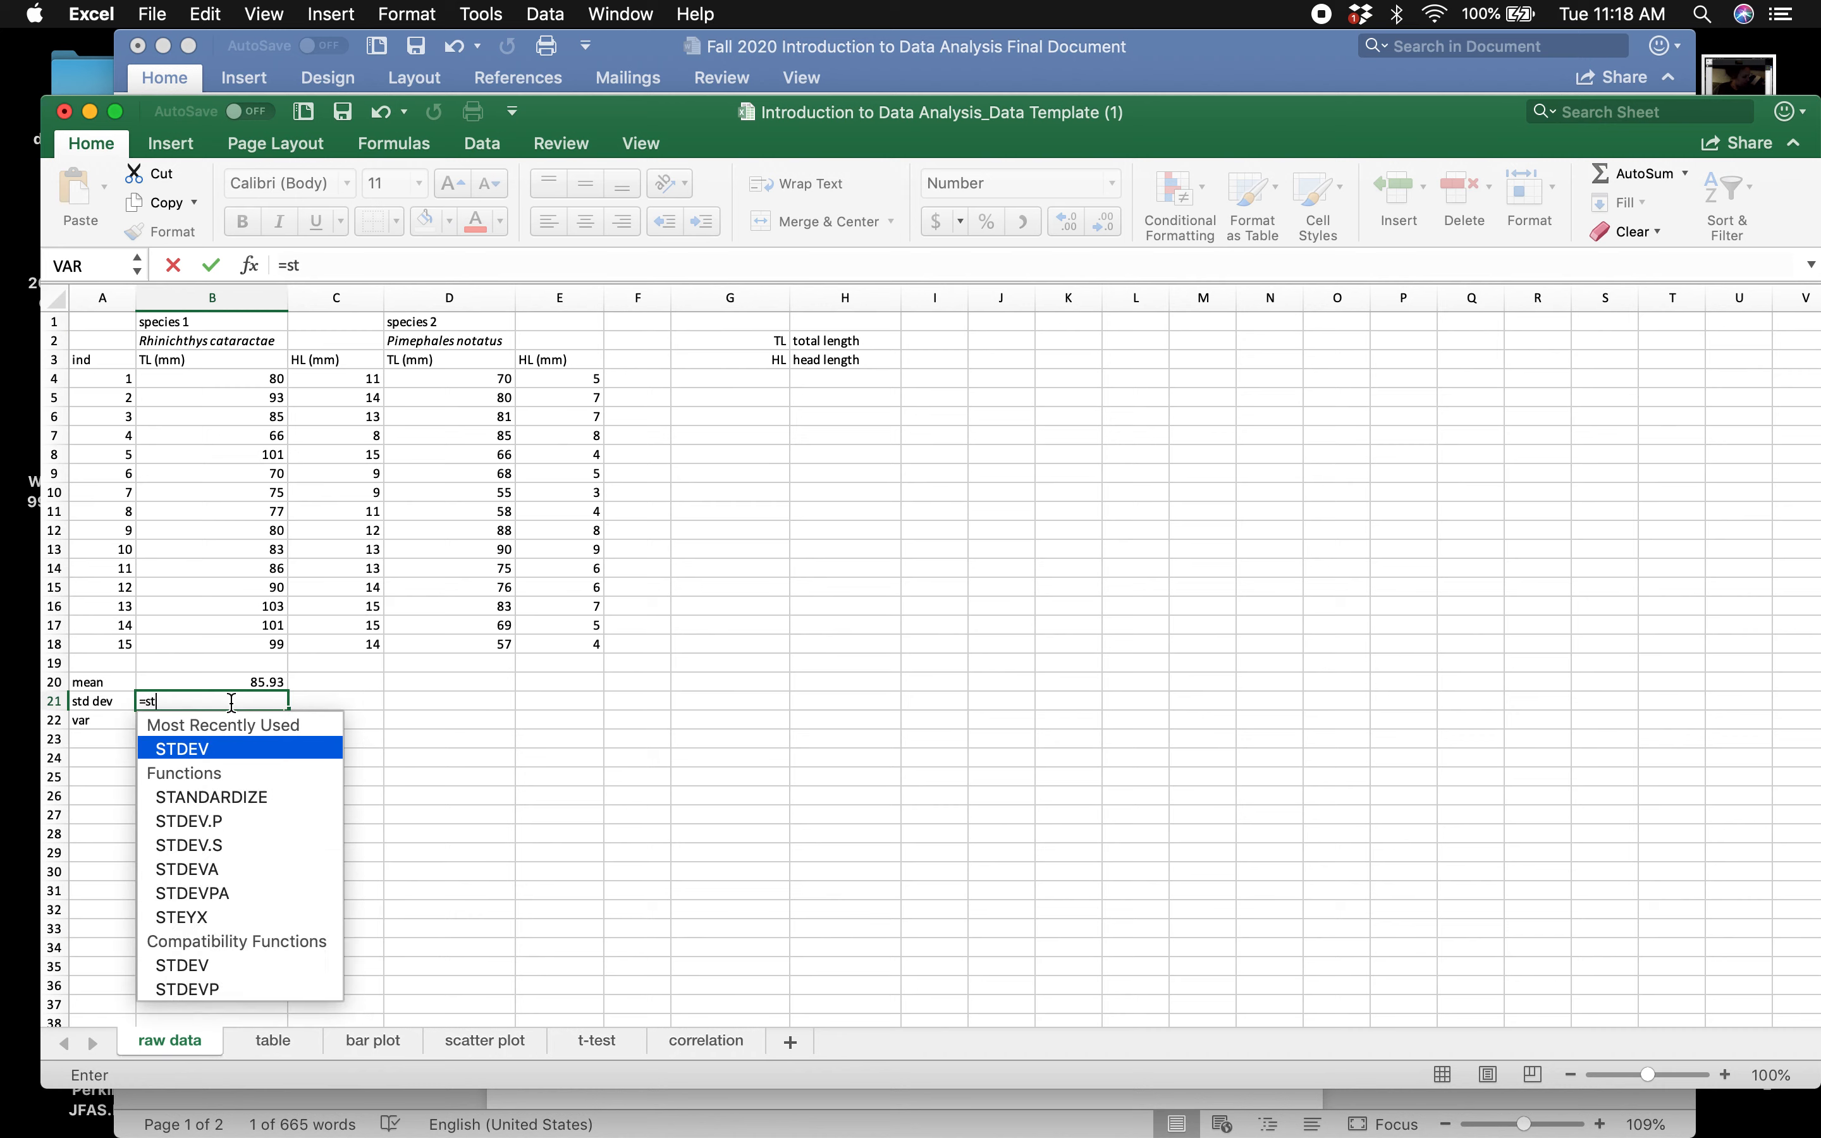
double_click(195, 755)
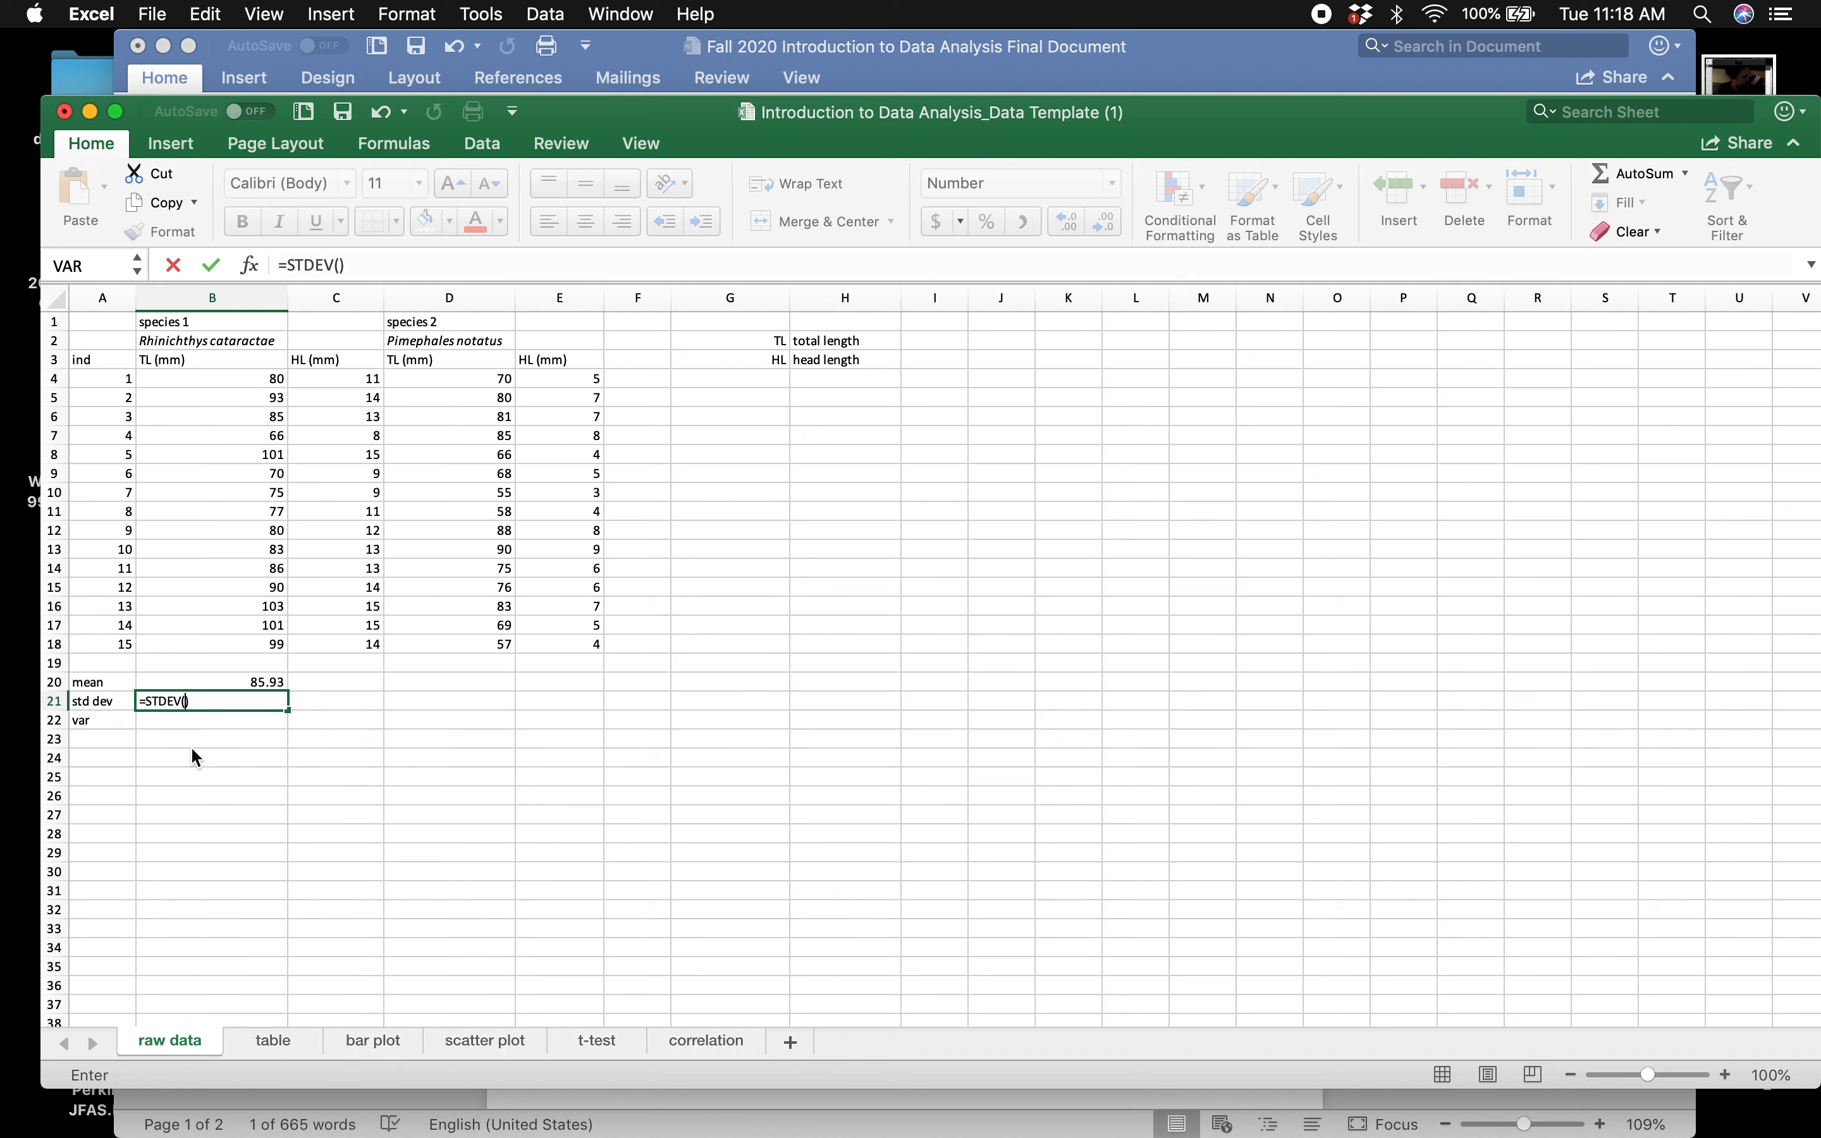
drag(248, 379, 231, 651)
key(Return)
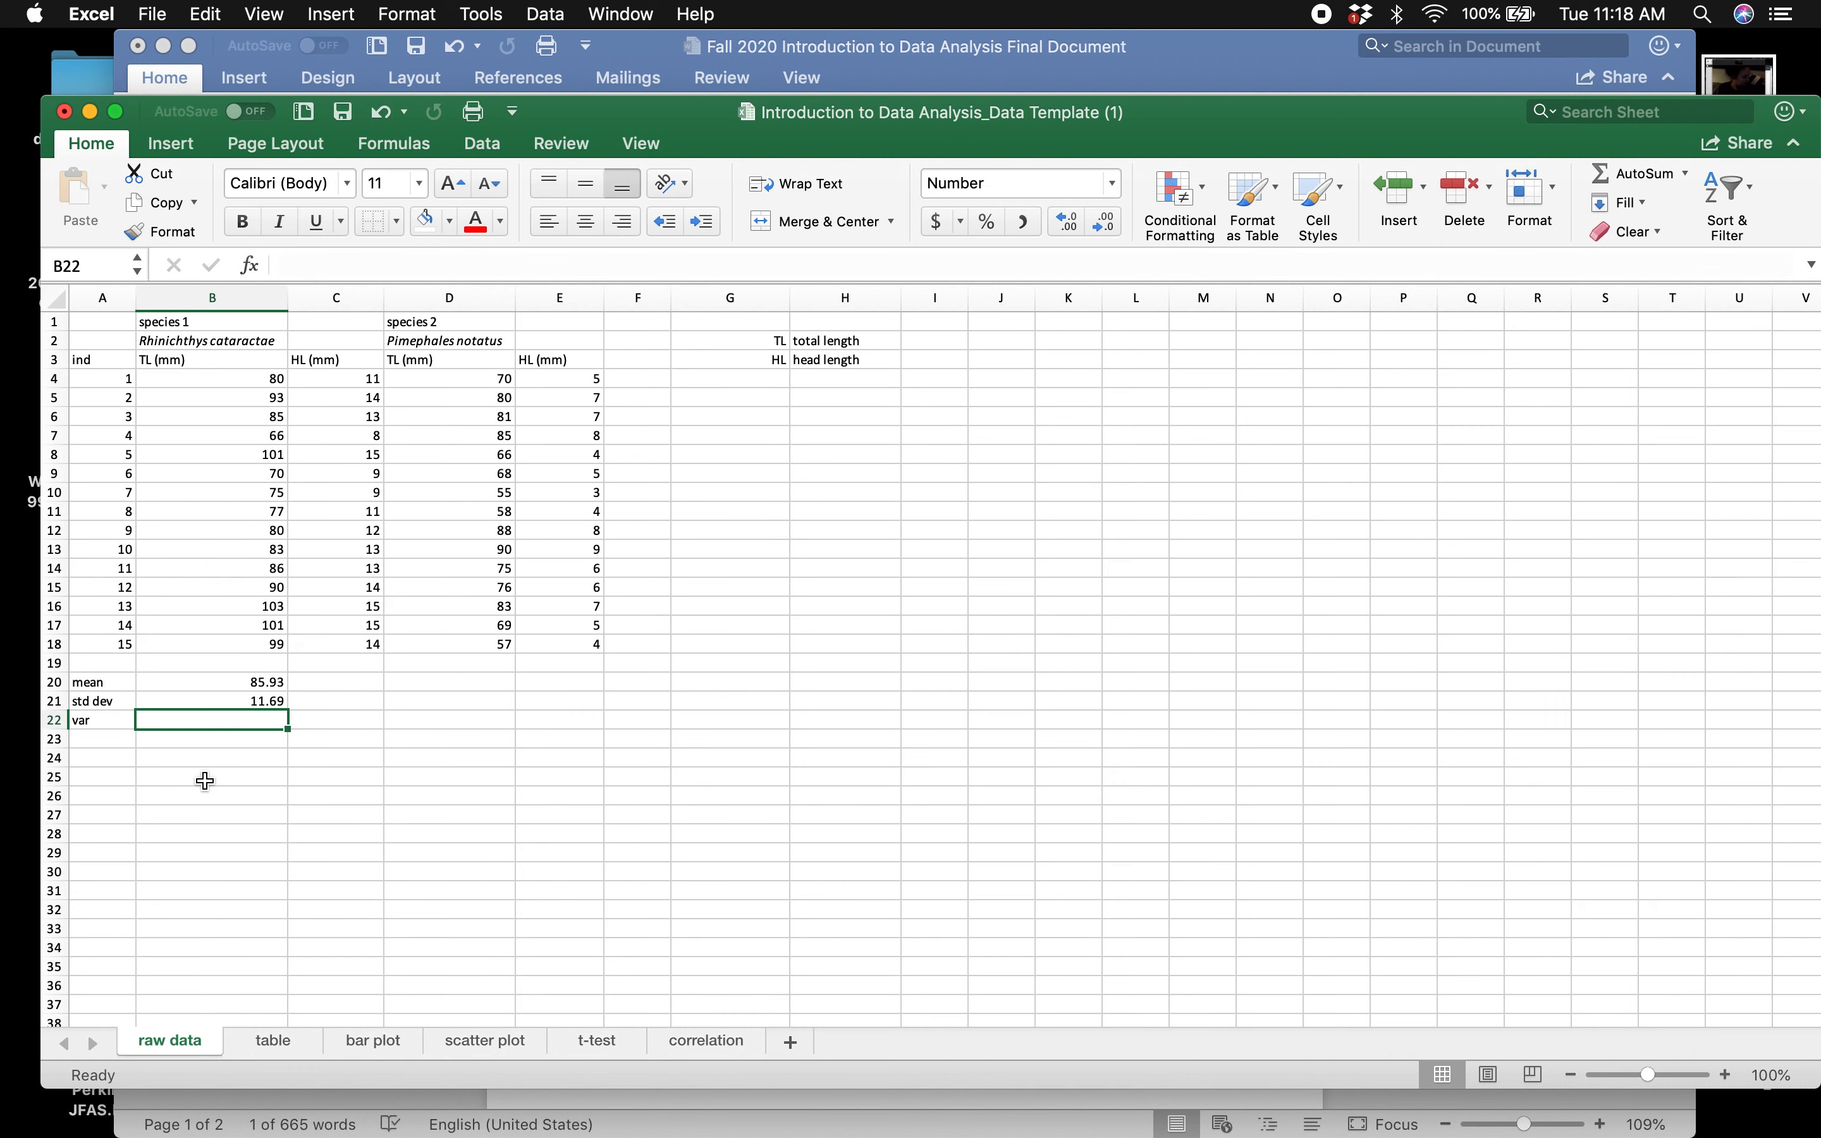
- Calculate the variance of the Rhinichthys cataractae total lengths in B22 with =VAR(B4:B18)
text(=var)
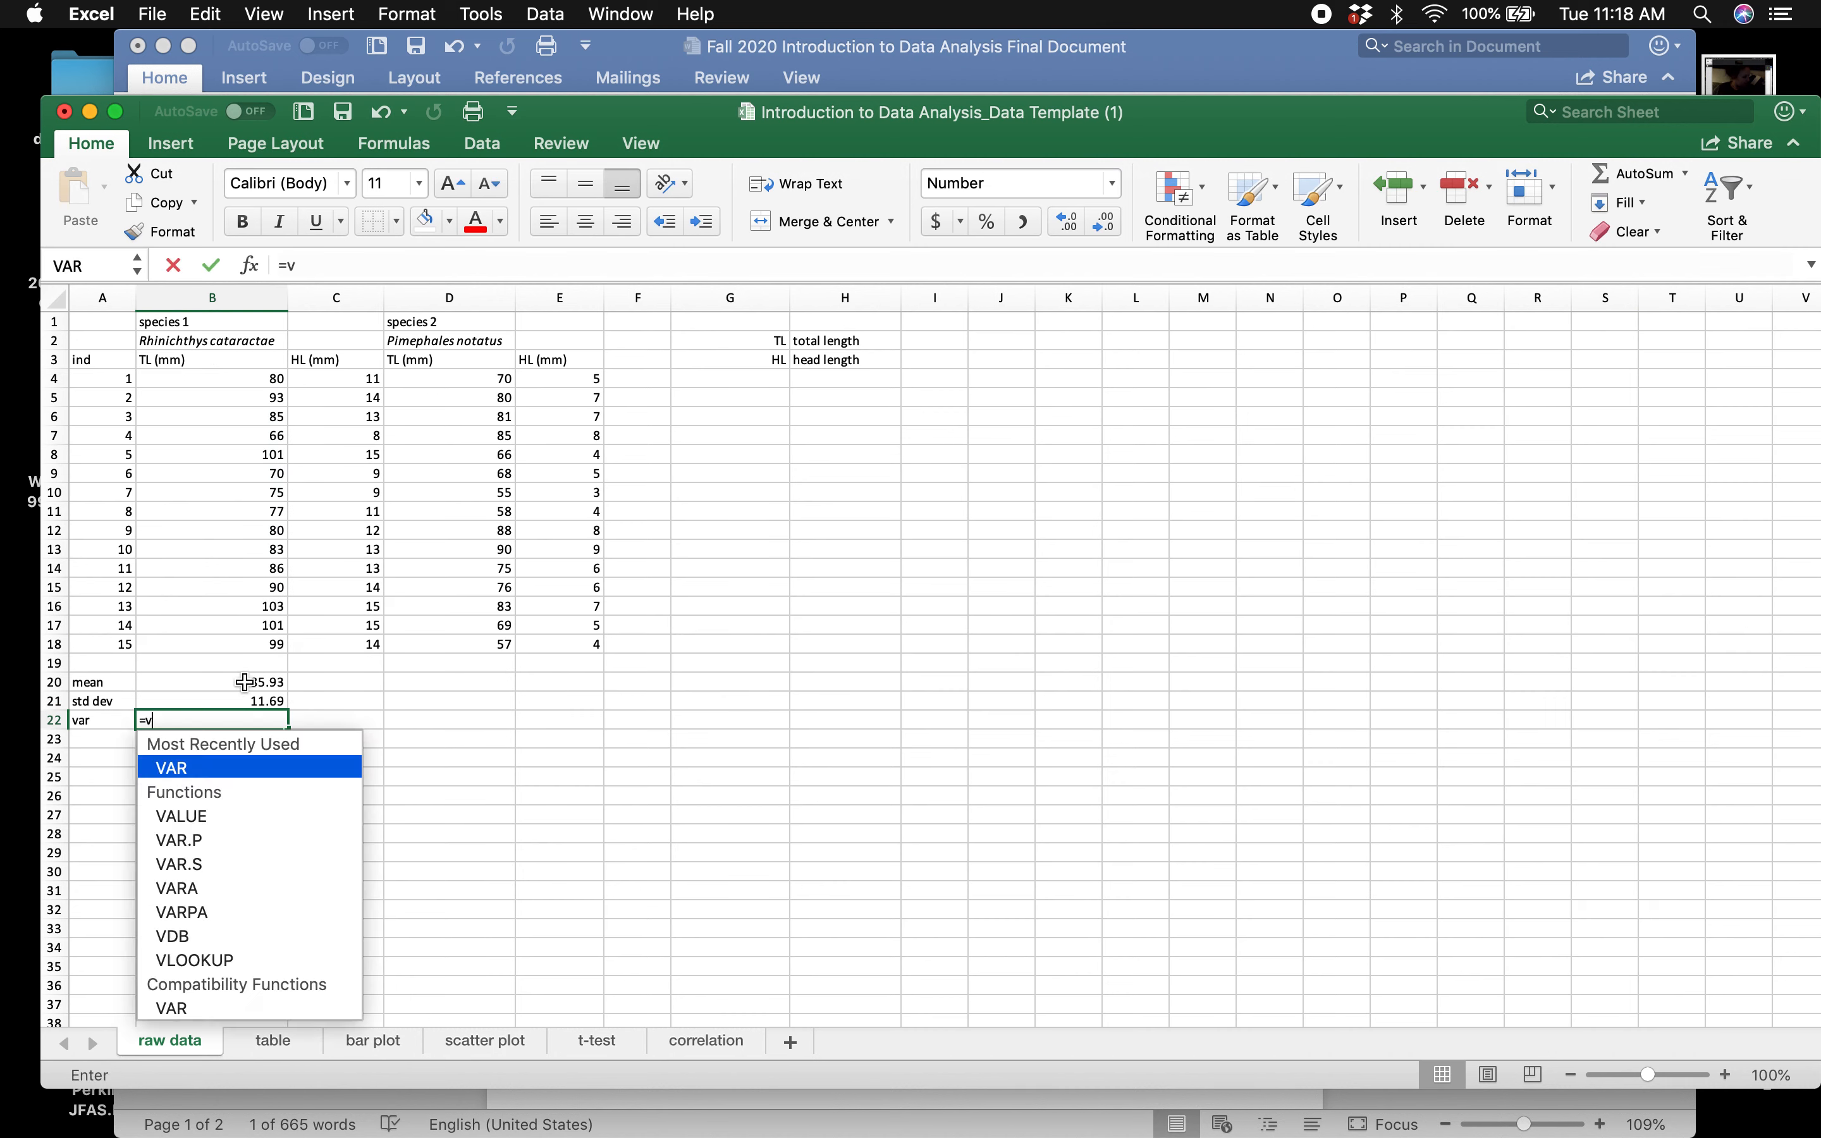
double_click(194, 765)
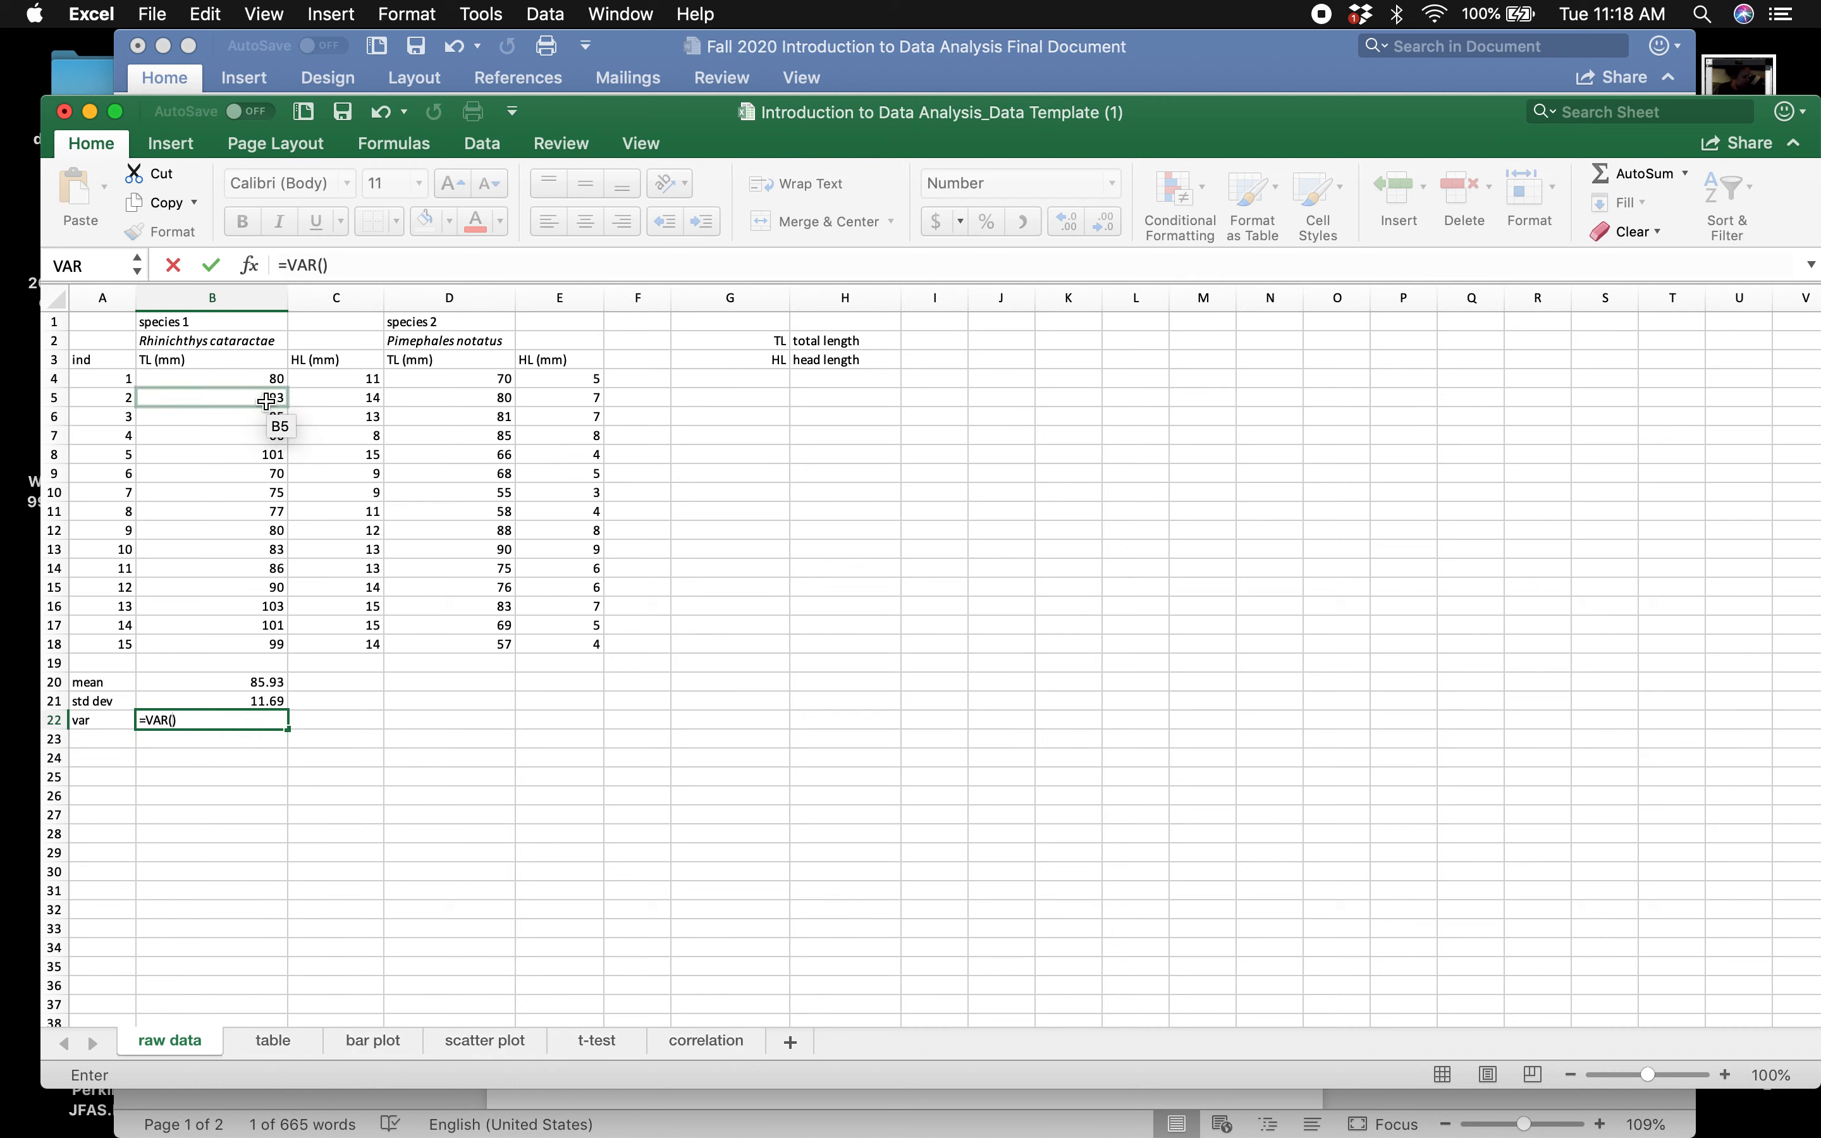
drag(271, 385, 256, 636)
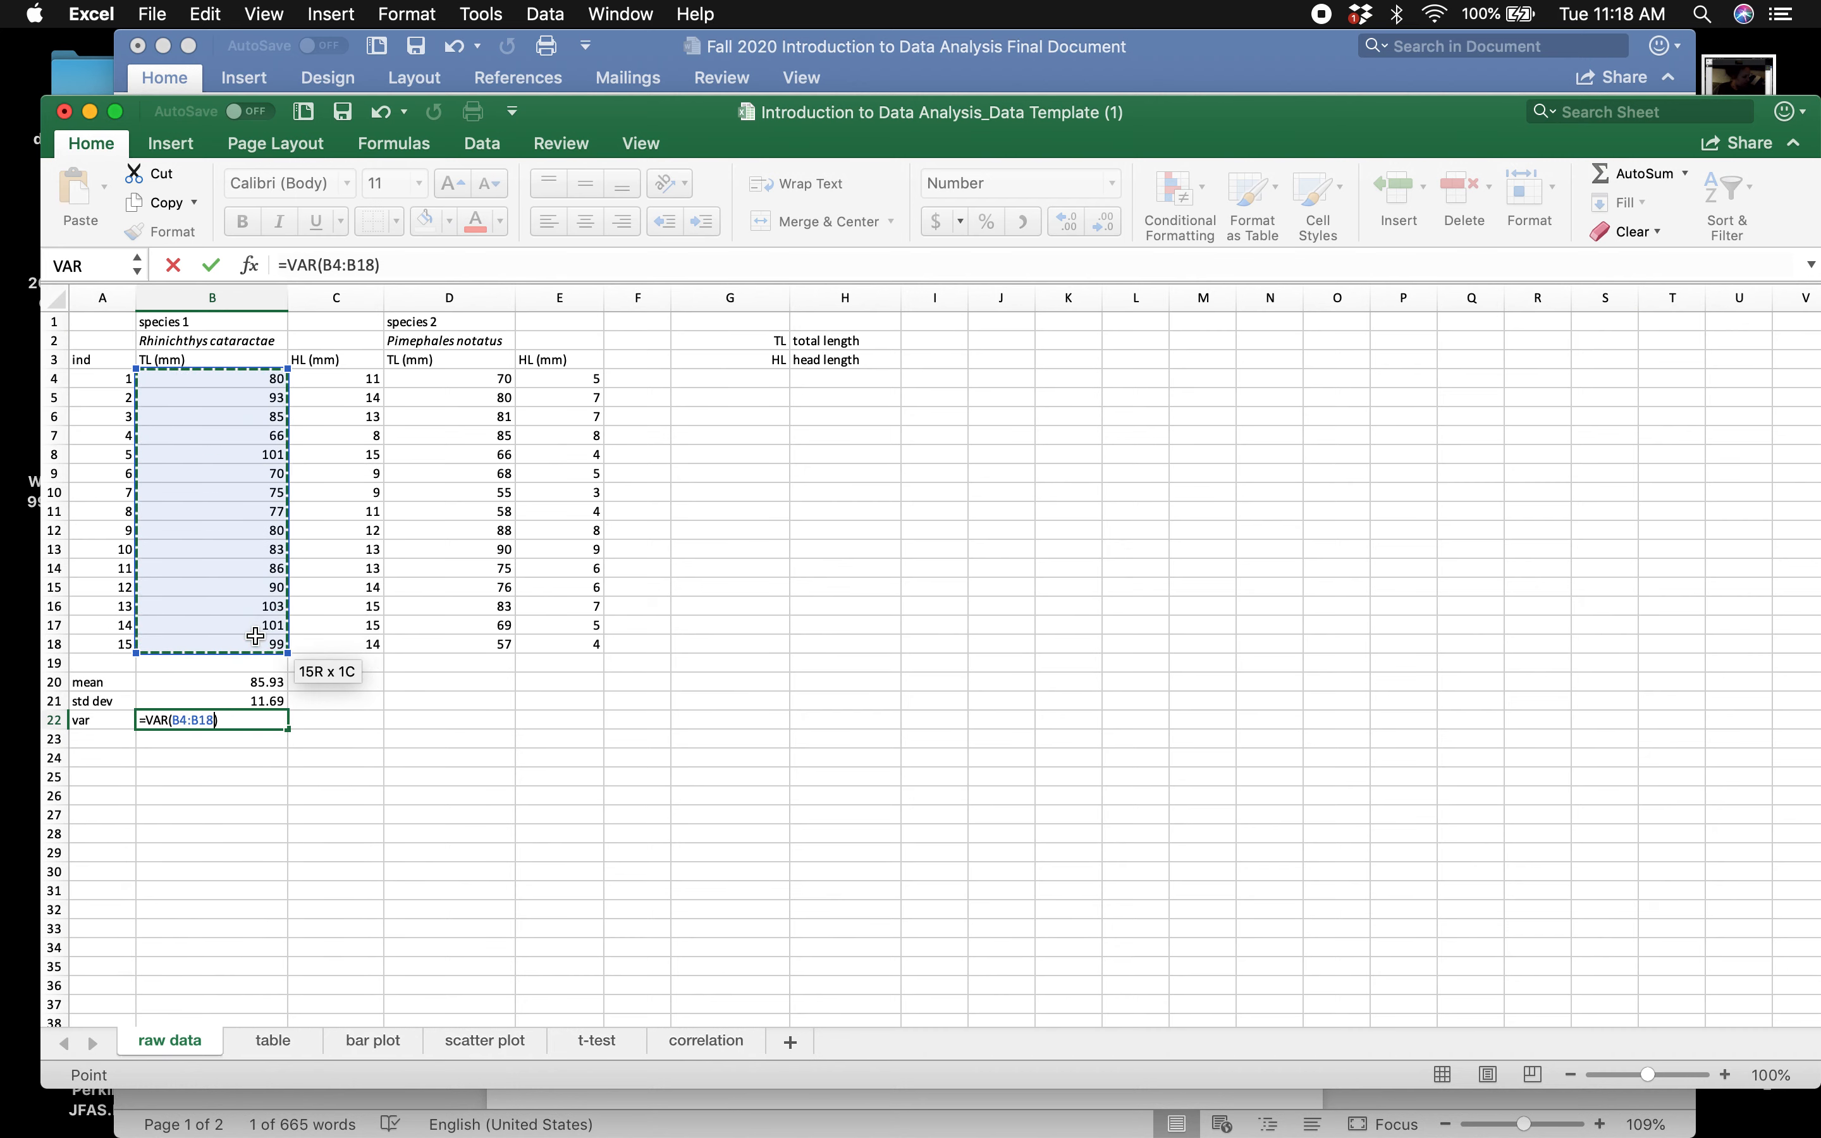
key(Return)
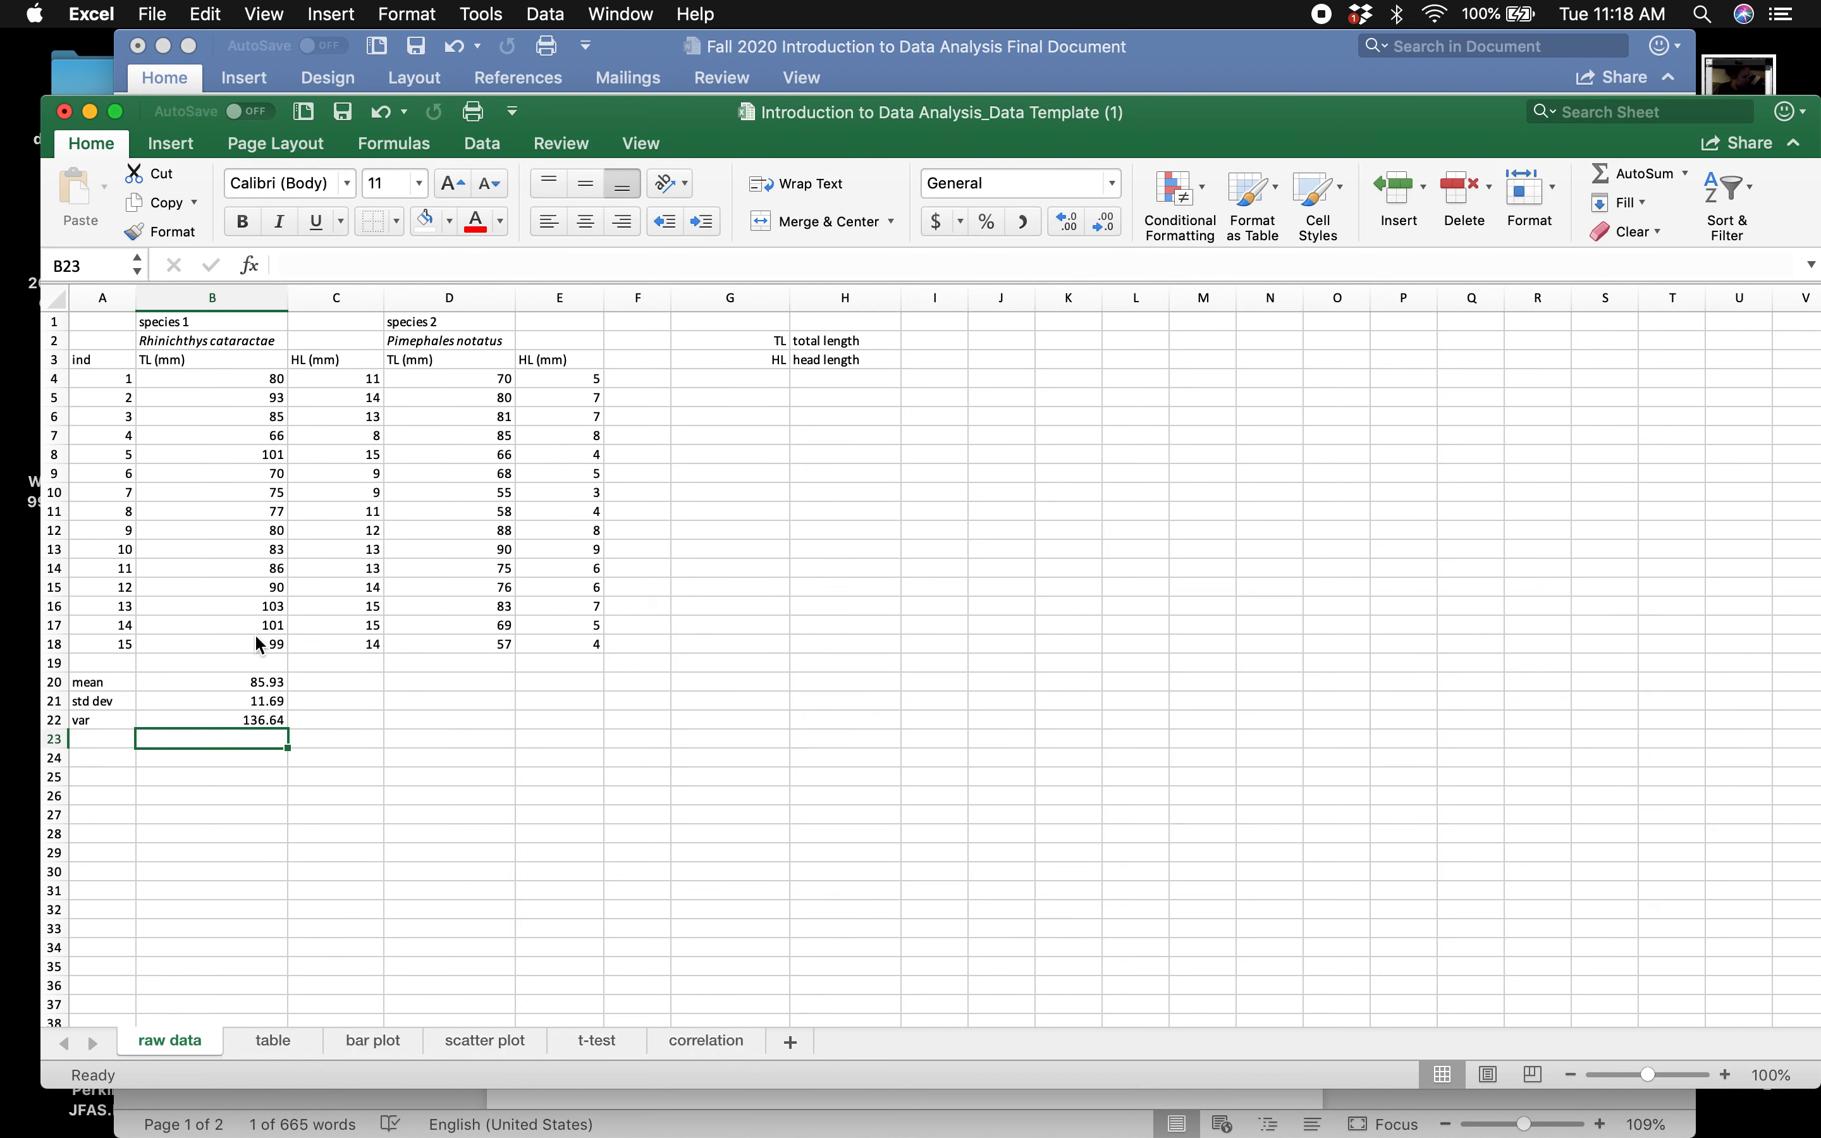
- Fill the mean, standard deviation and variance formulas from B20:B22 across to column E
key(Up)
key(Up)
key(Up)
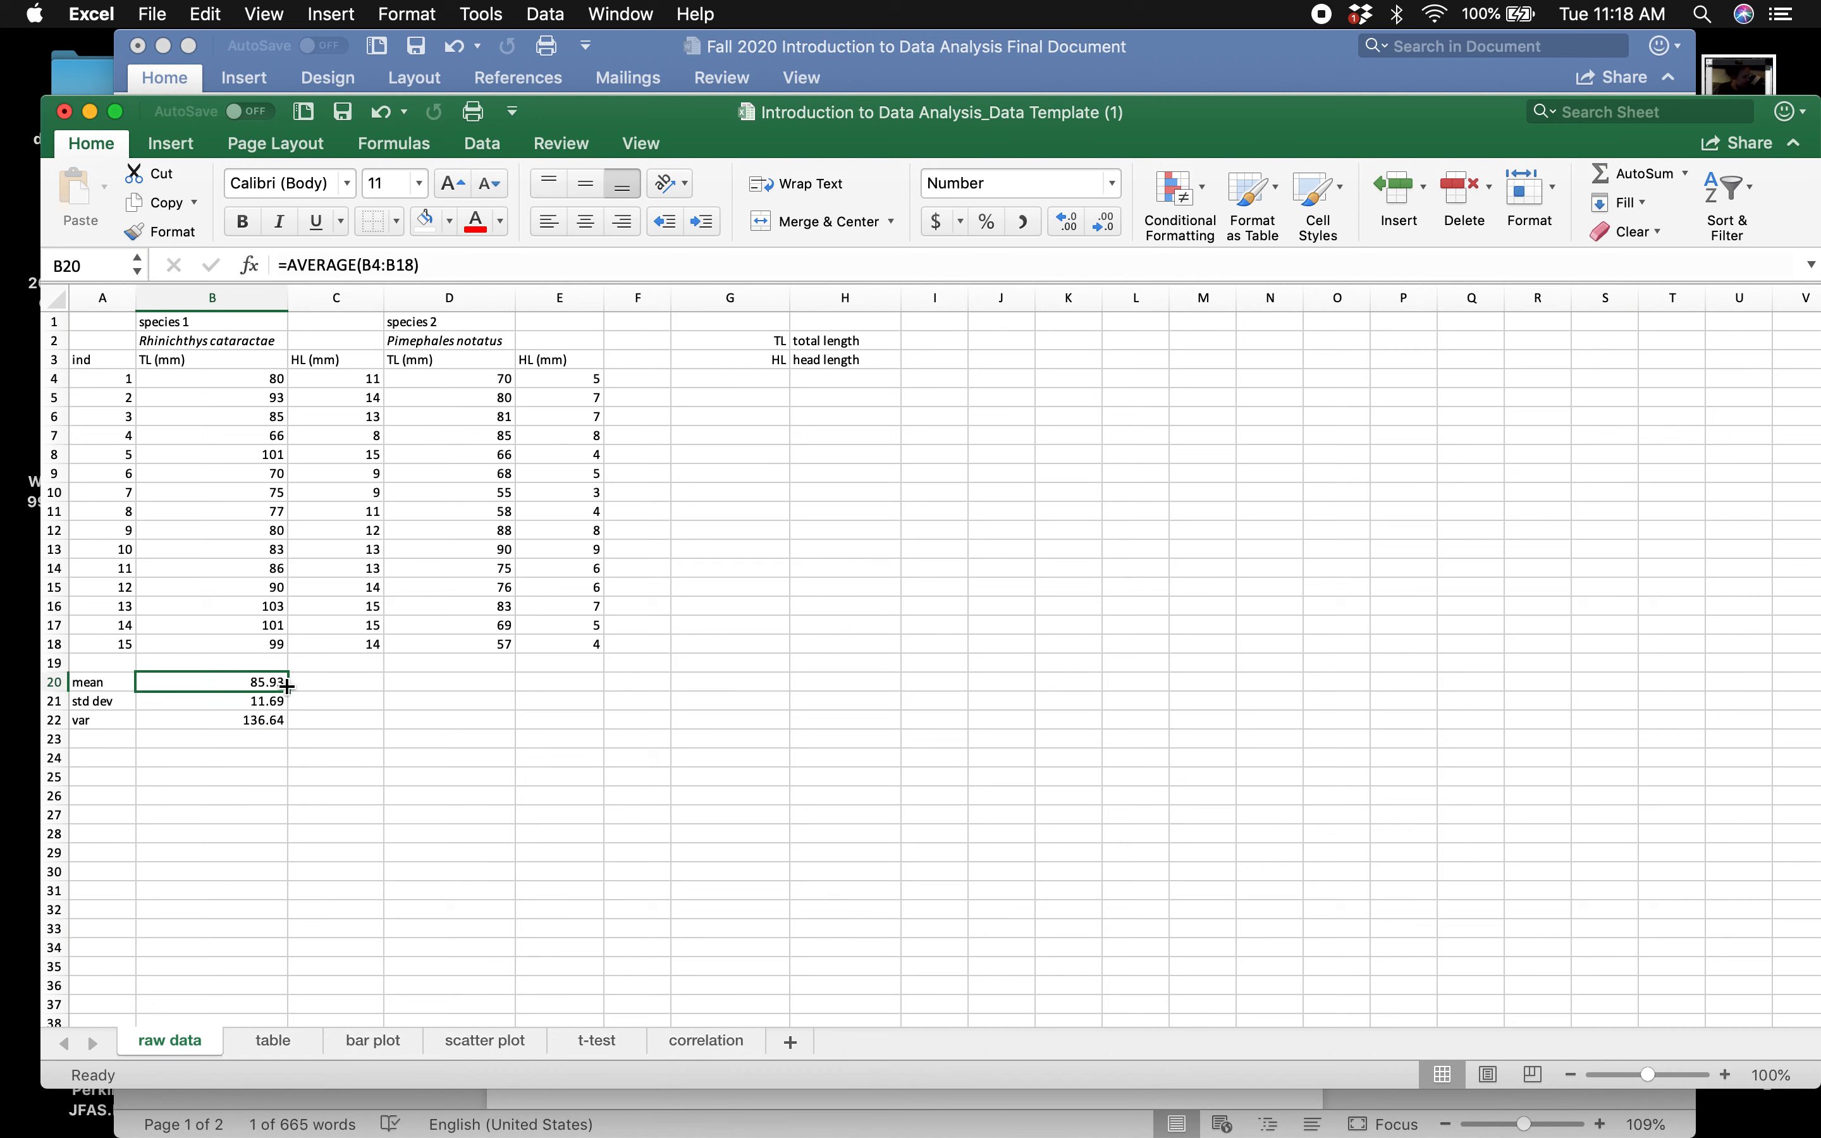
drag(287, 690, 545, 688)
click(260, 706)
drag(289, 712, 587, 700)
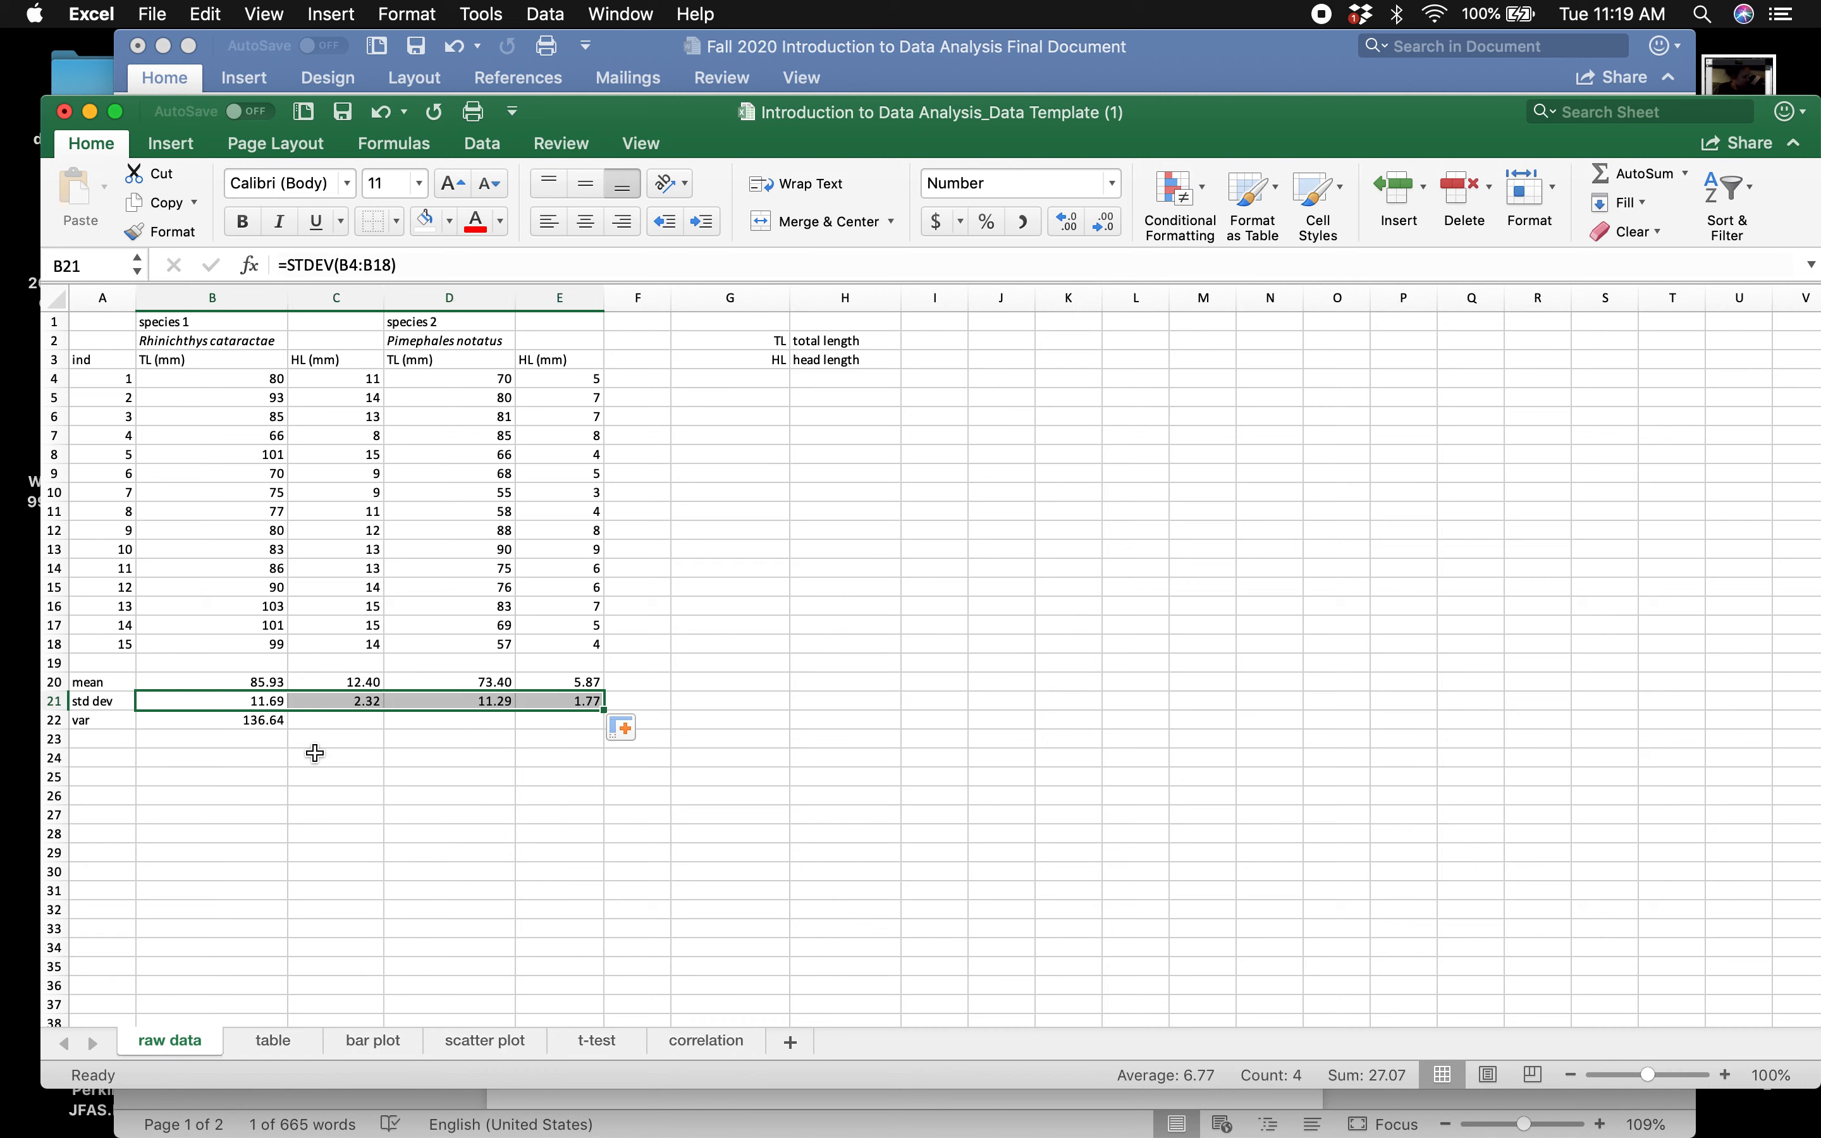
click(258, 726)
drag(289, 728, 596, 751)
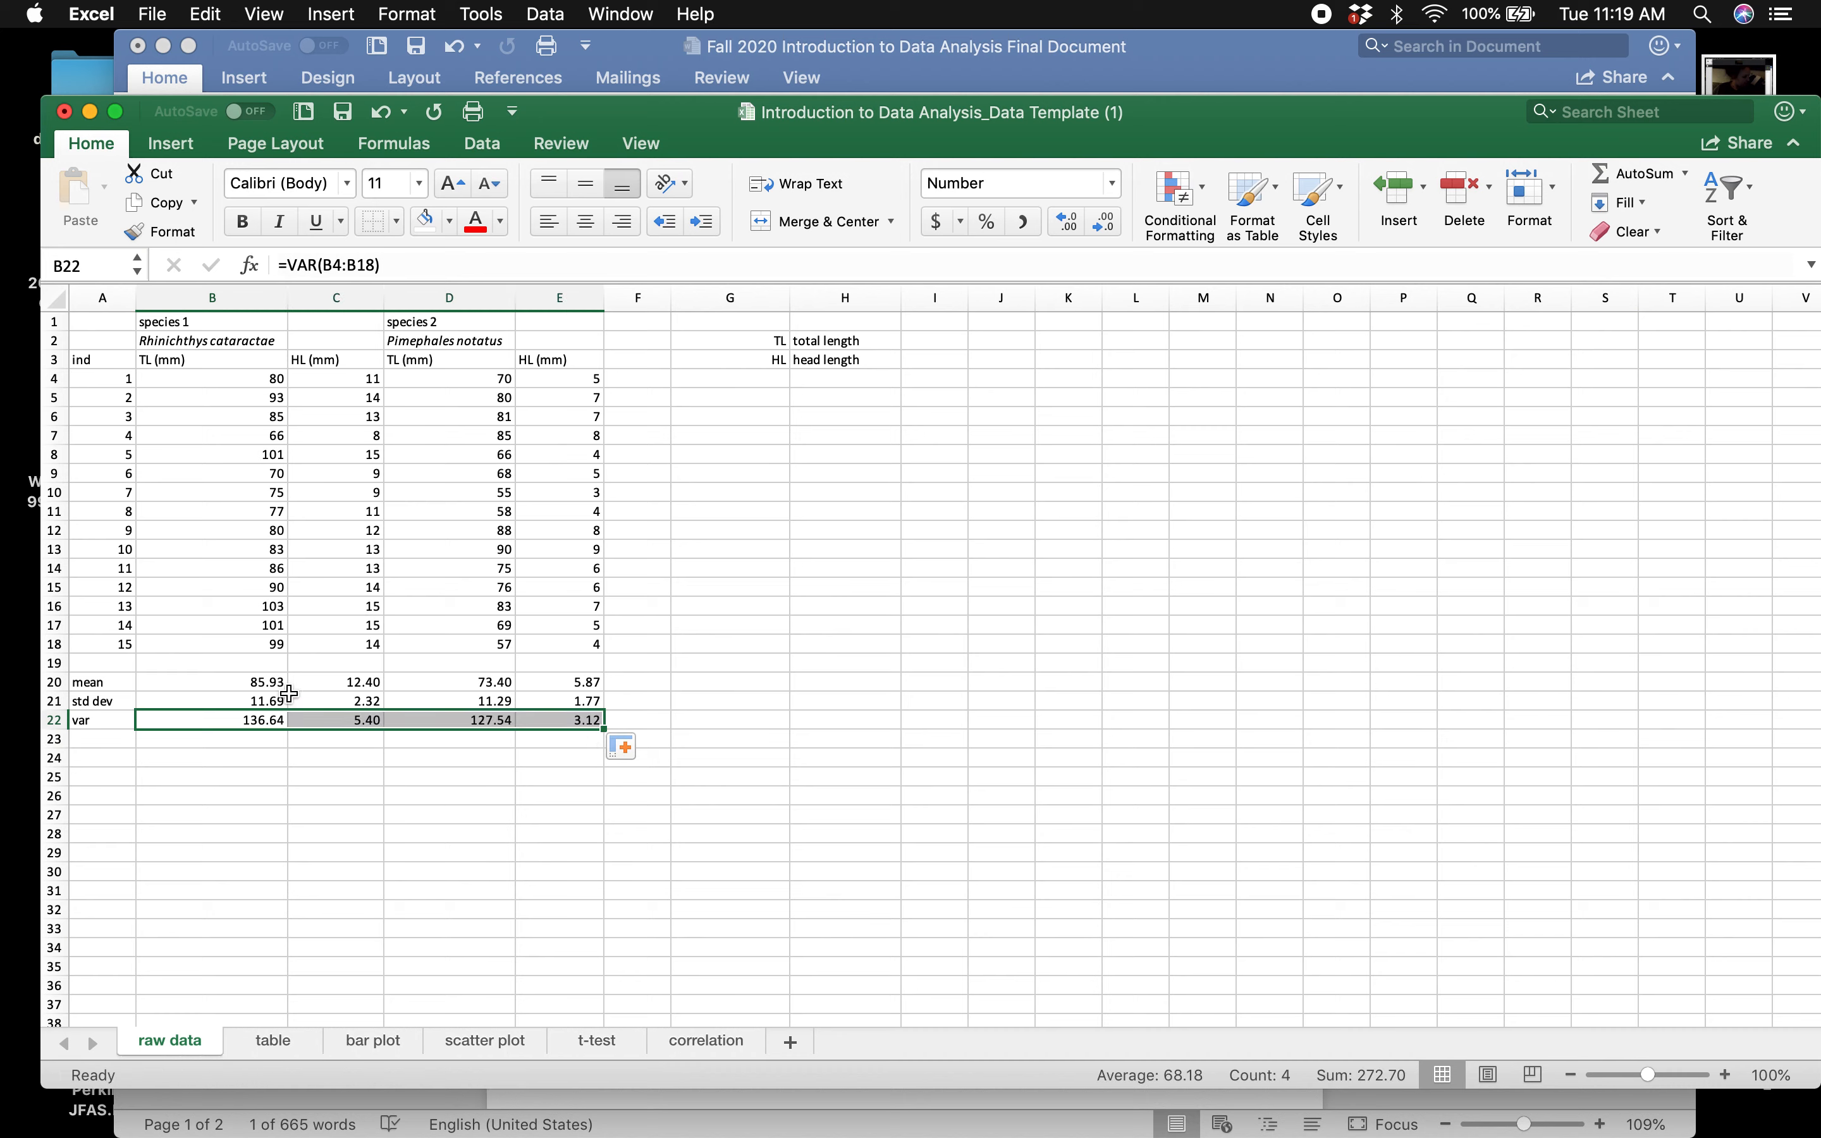
- Show the statistics in B20:E22 with seven decimal places and return them to two decimal places
drag(260, 682, 575, 729)
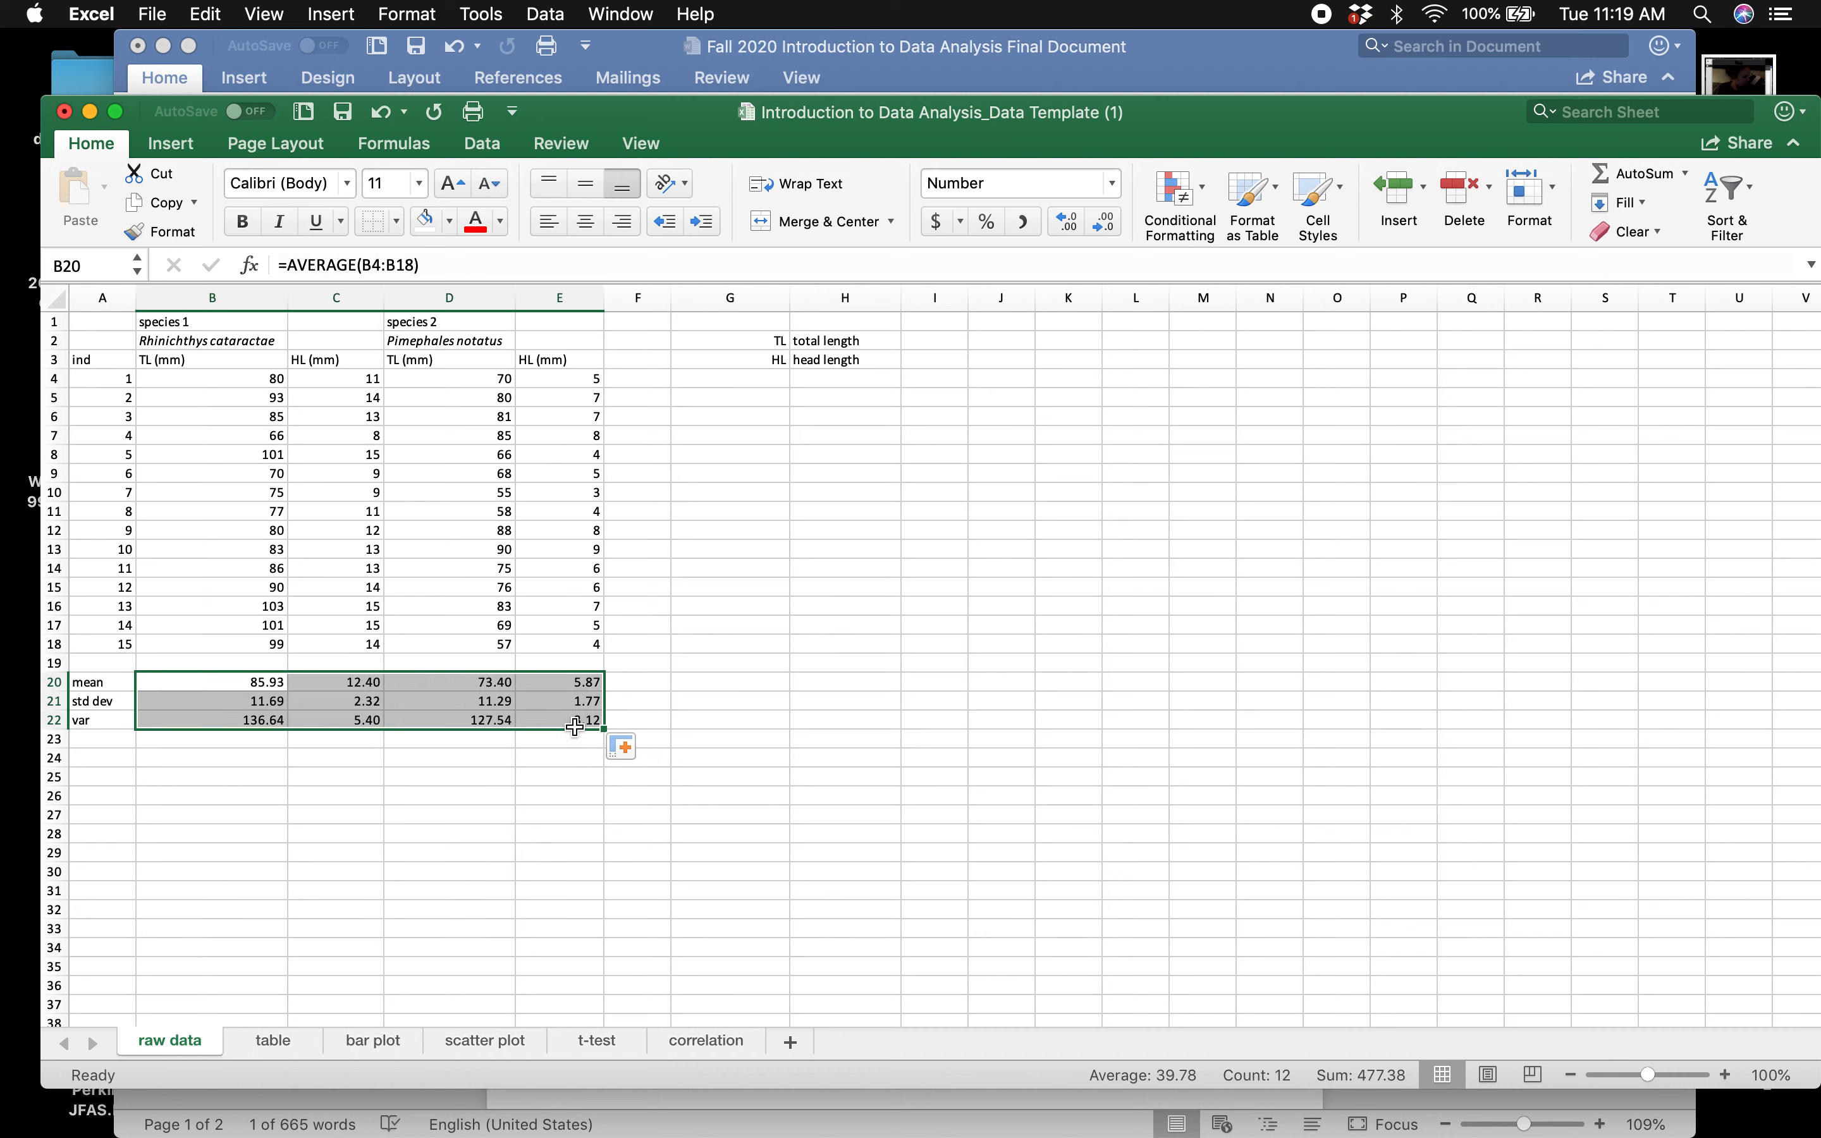
click(1077, 224)
click(1077, 224)
click(1078, 224)
click(1078, 224)
click(1077, 224)
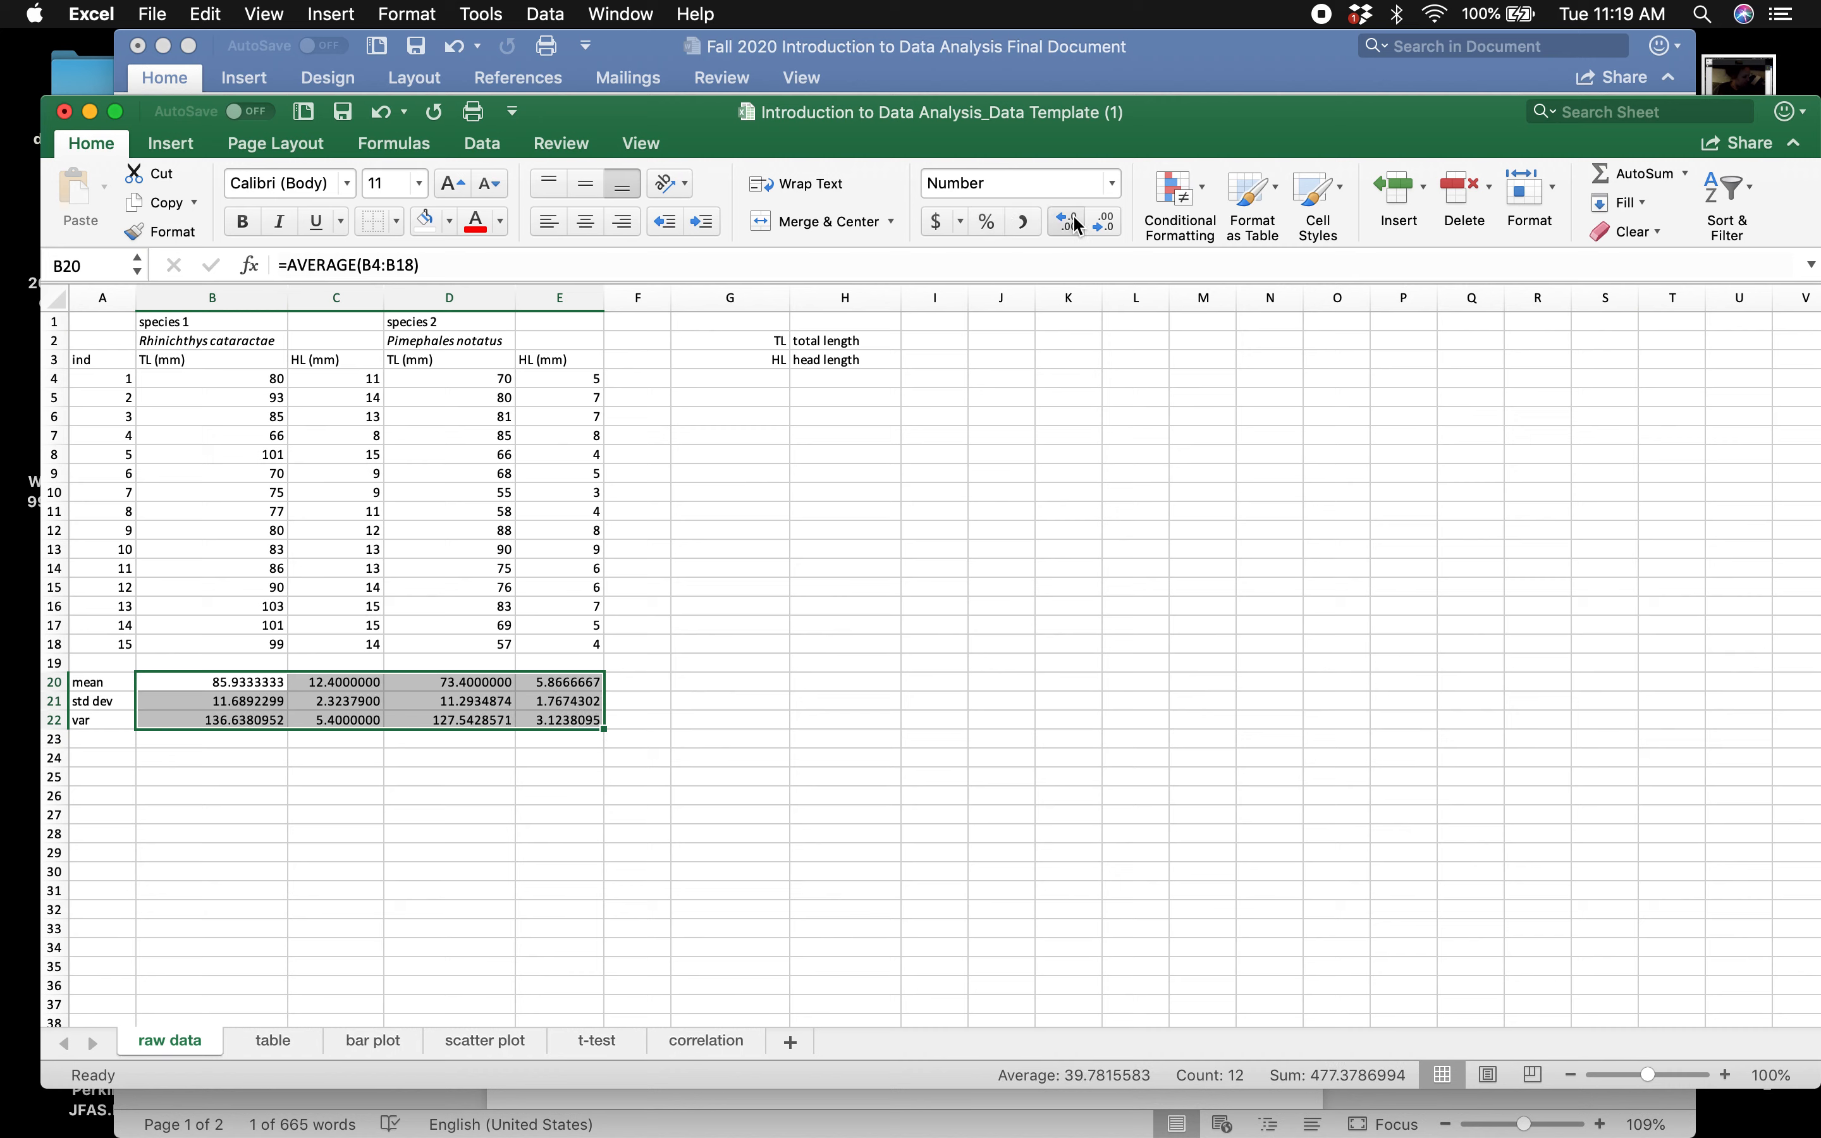
click(1108, 226)
click(1108, 226)
click(1108, 226)
click(1108, 225)
click(1108, 226)
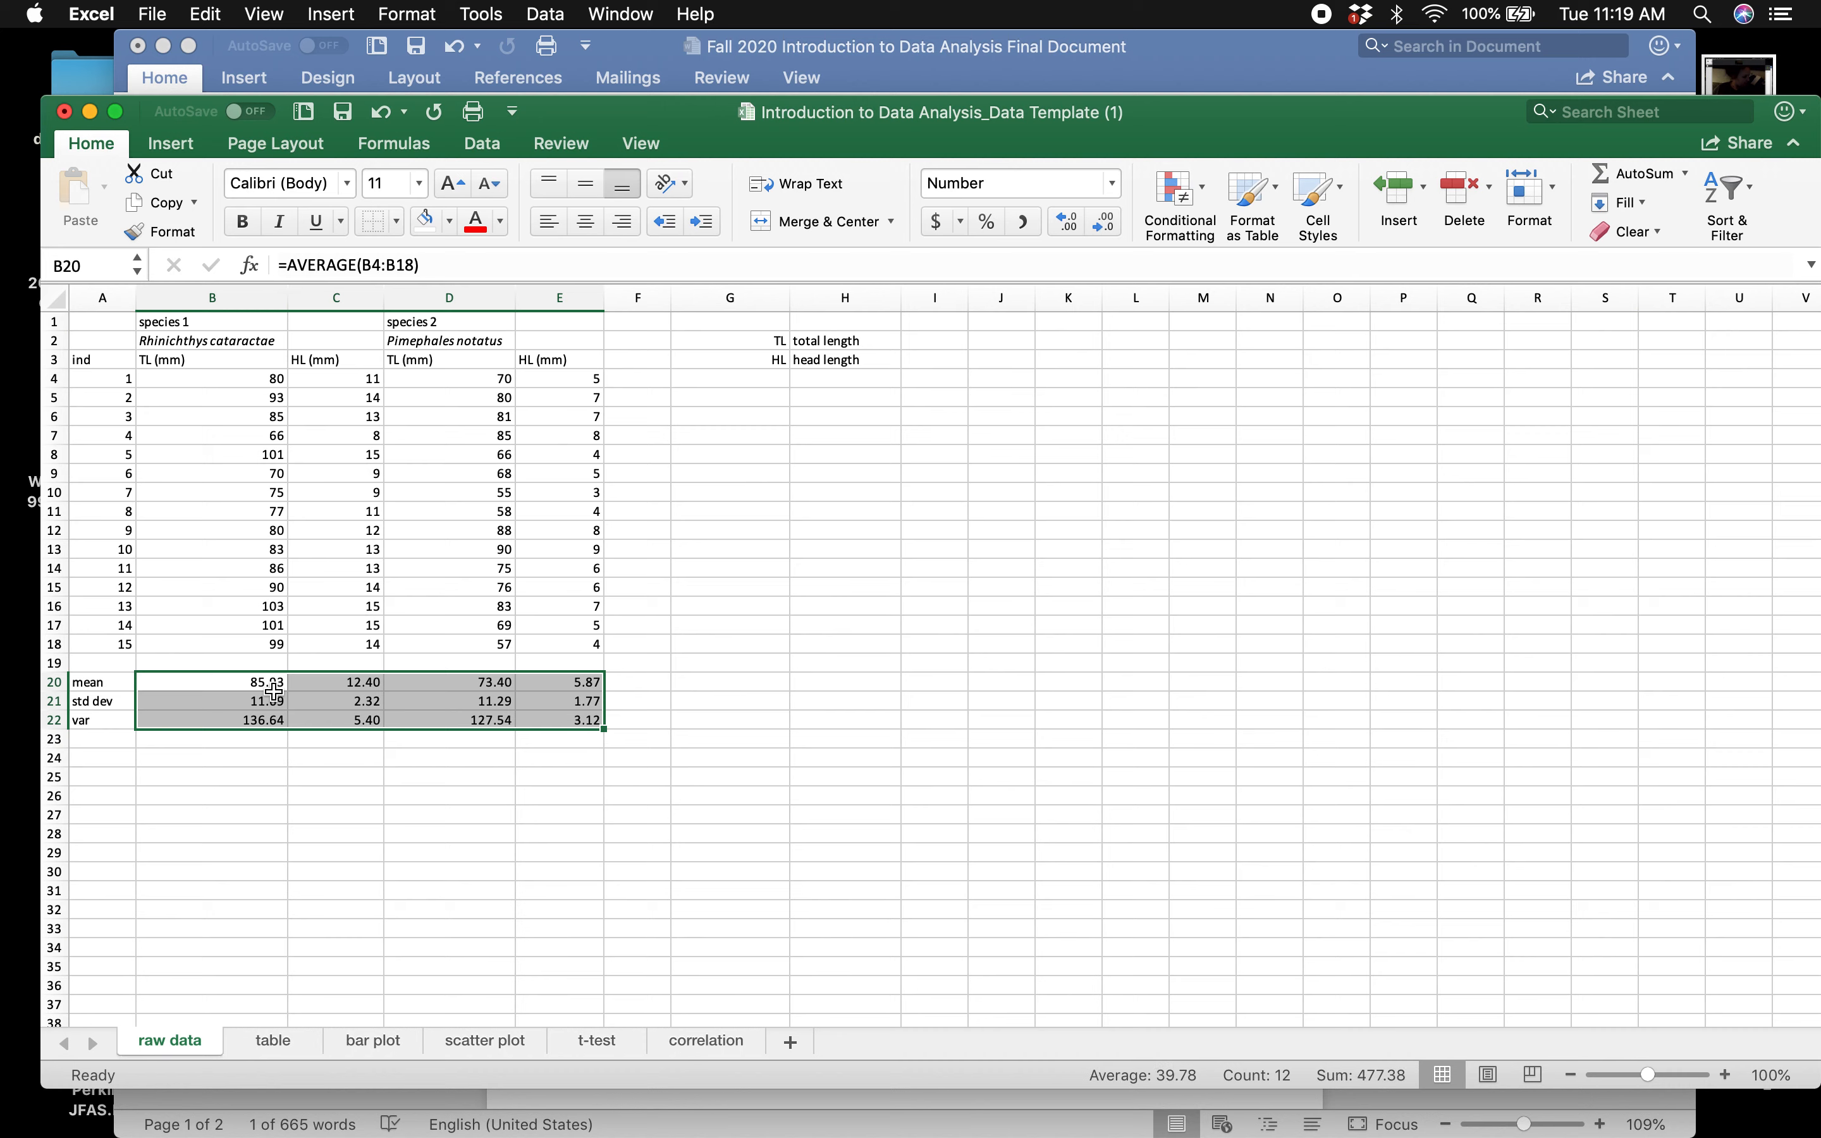
click(352, 795)
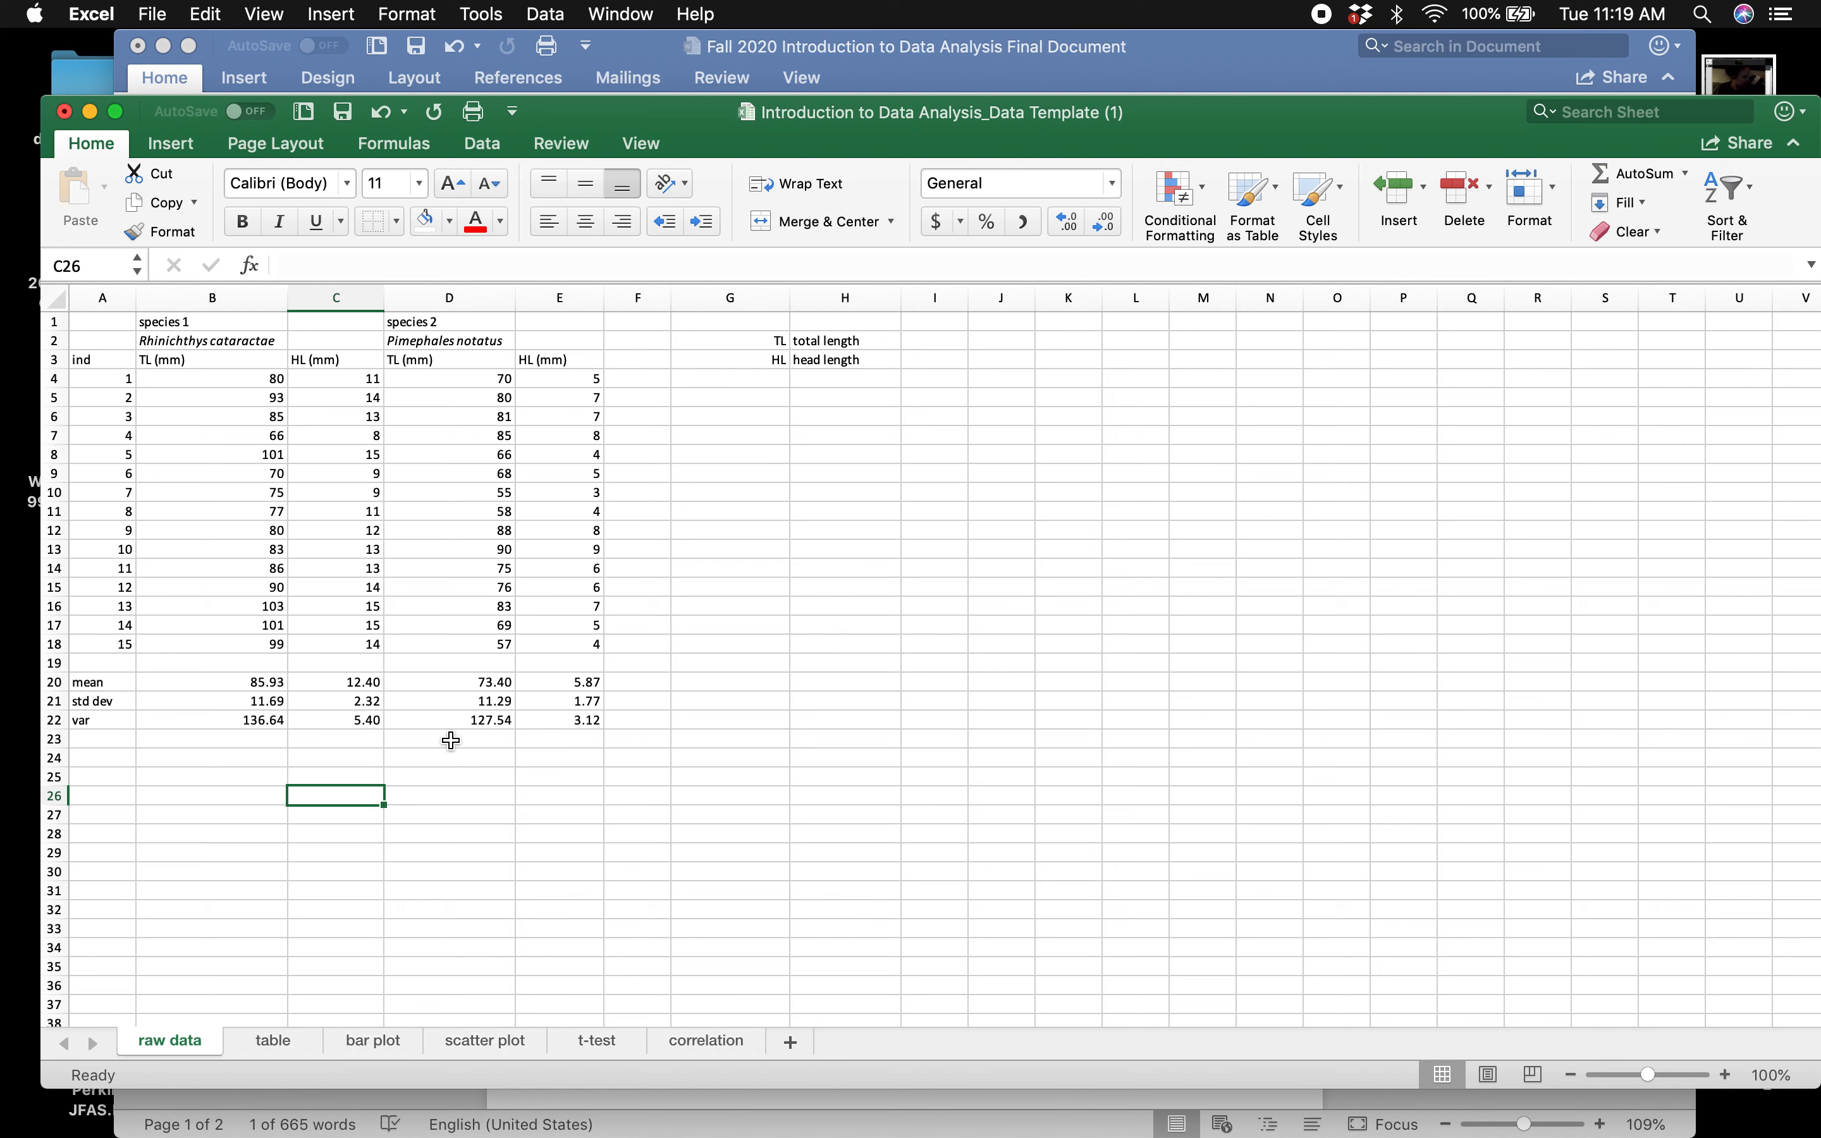
- Read task 3 about the bar graph of mean total lengths in the Word document and return to the Excel workbook
click(252, 1041)
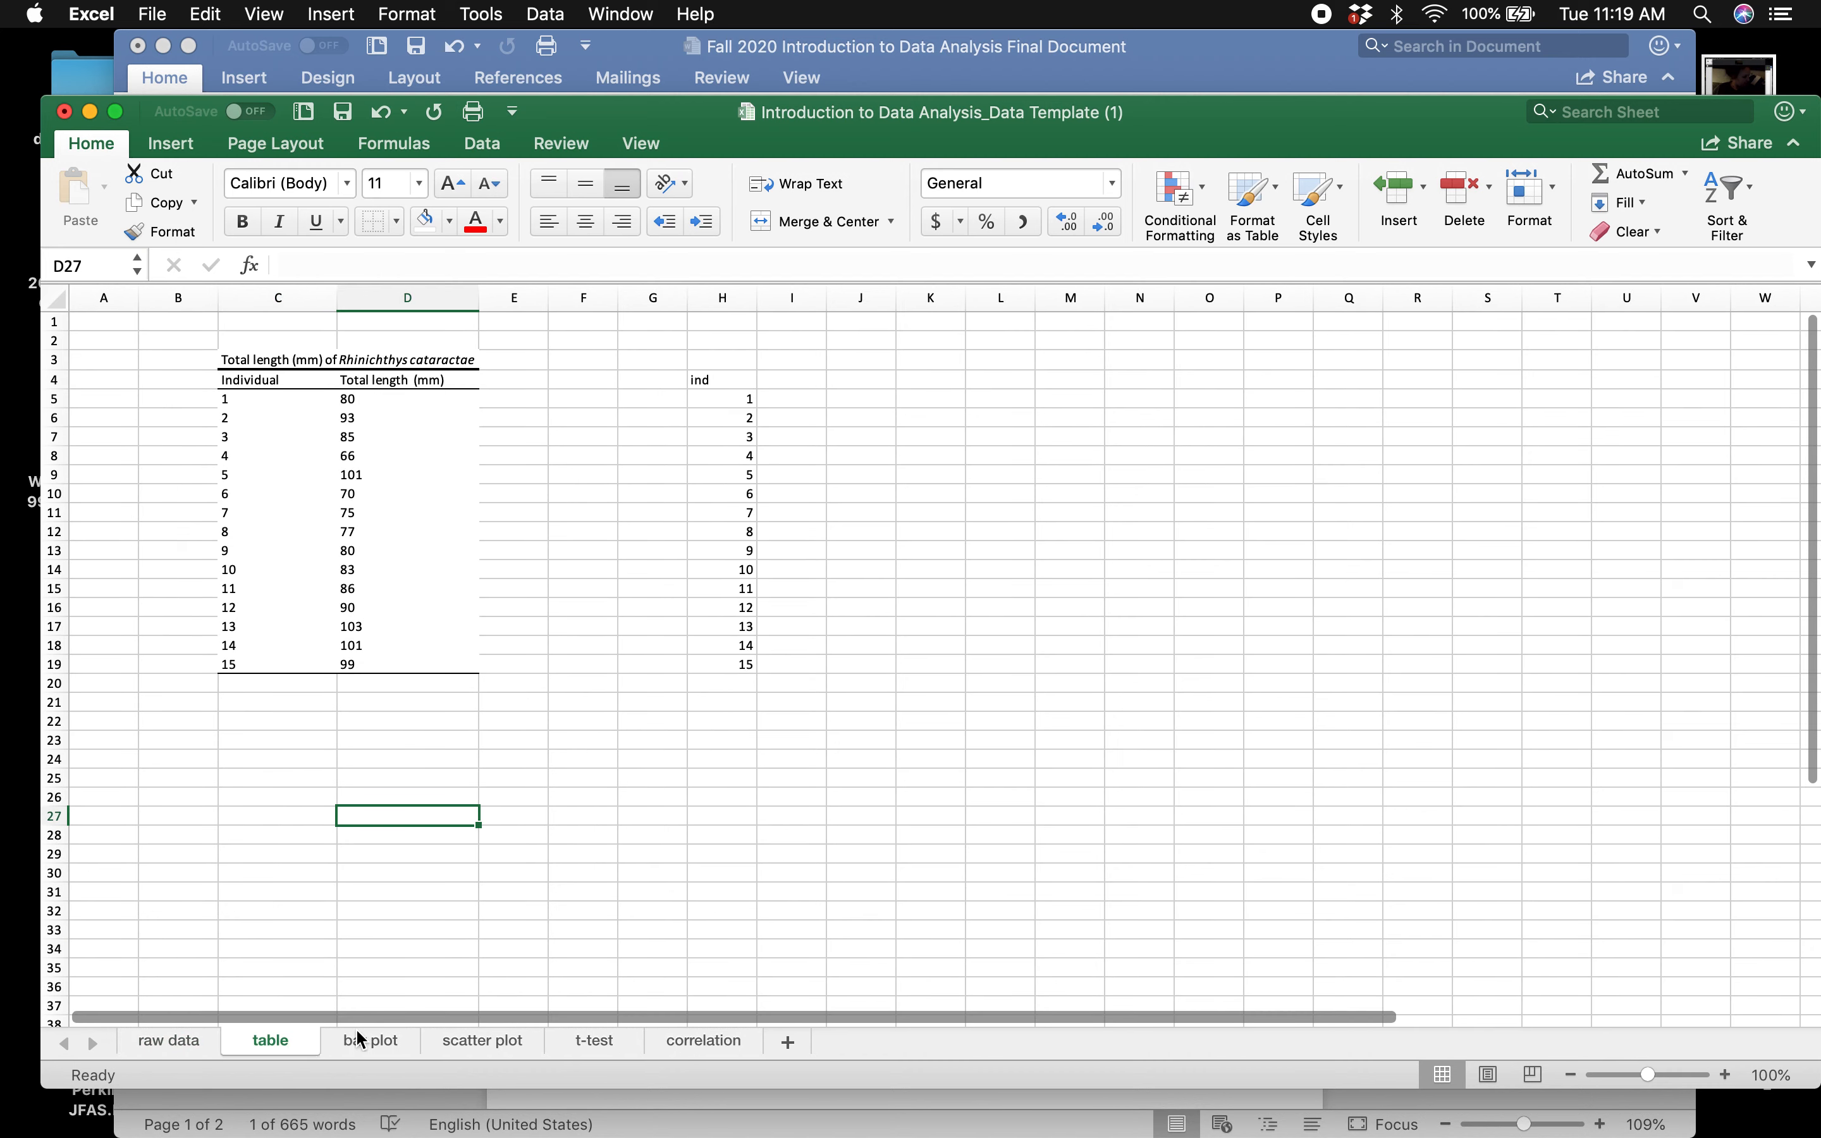
click(203, 1048)
click(383, 1107)
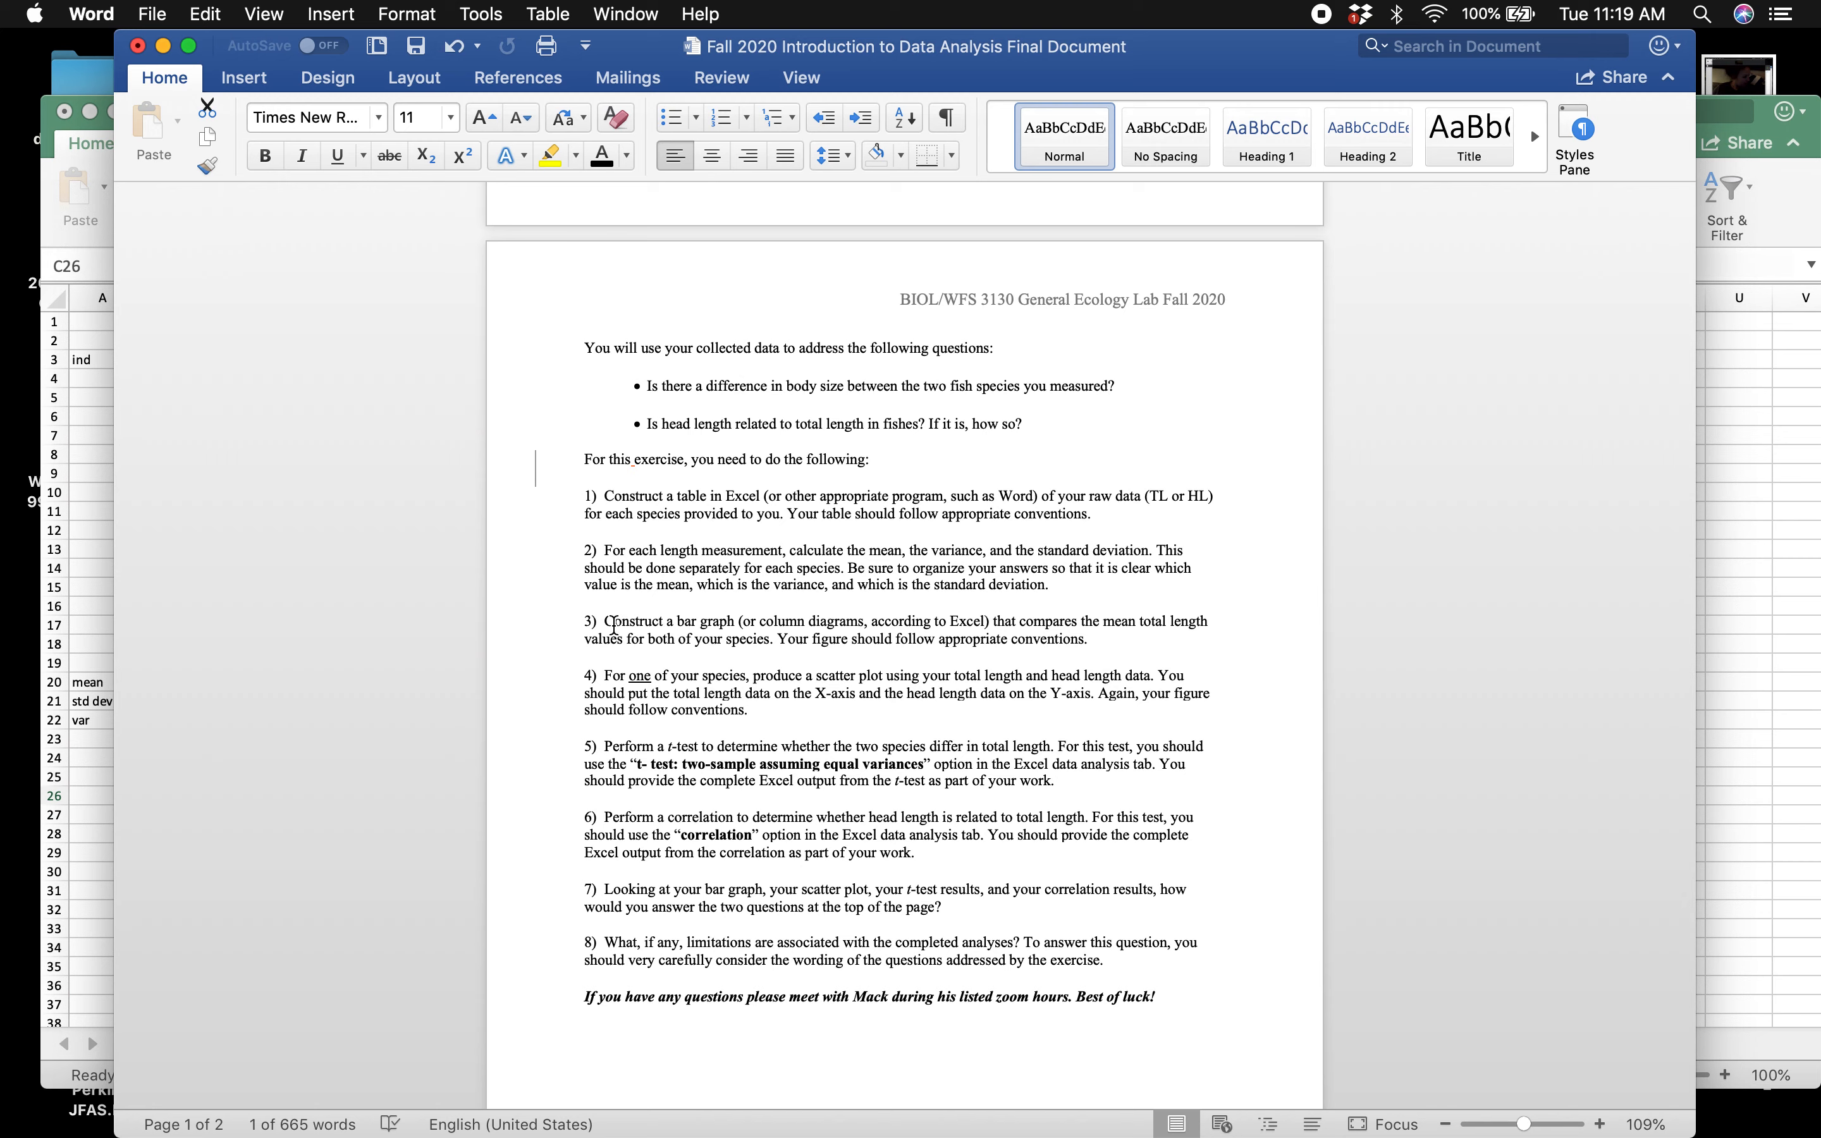
drag(603, 617, 1110, 647)
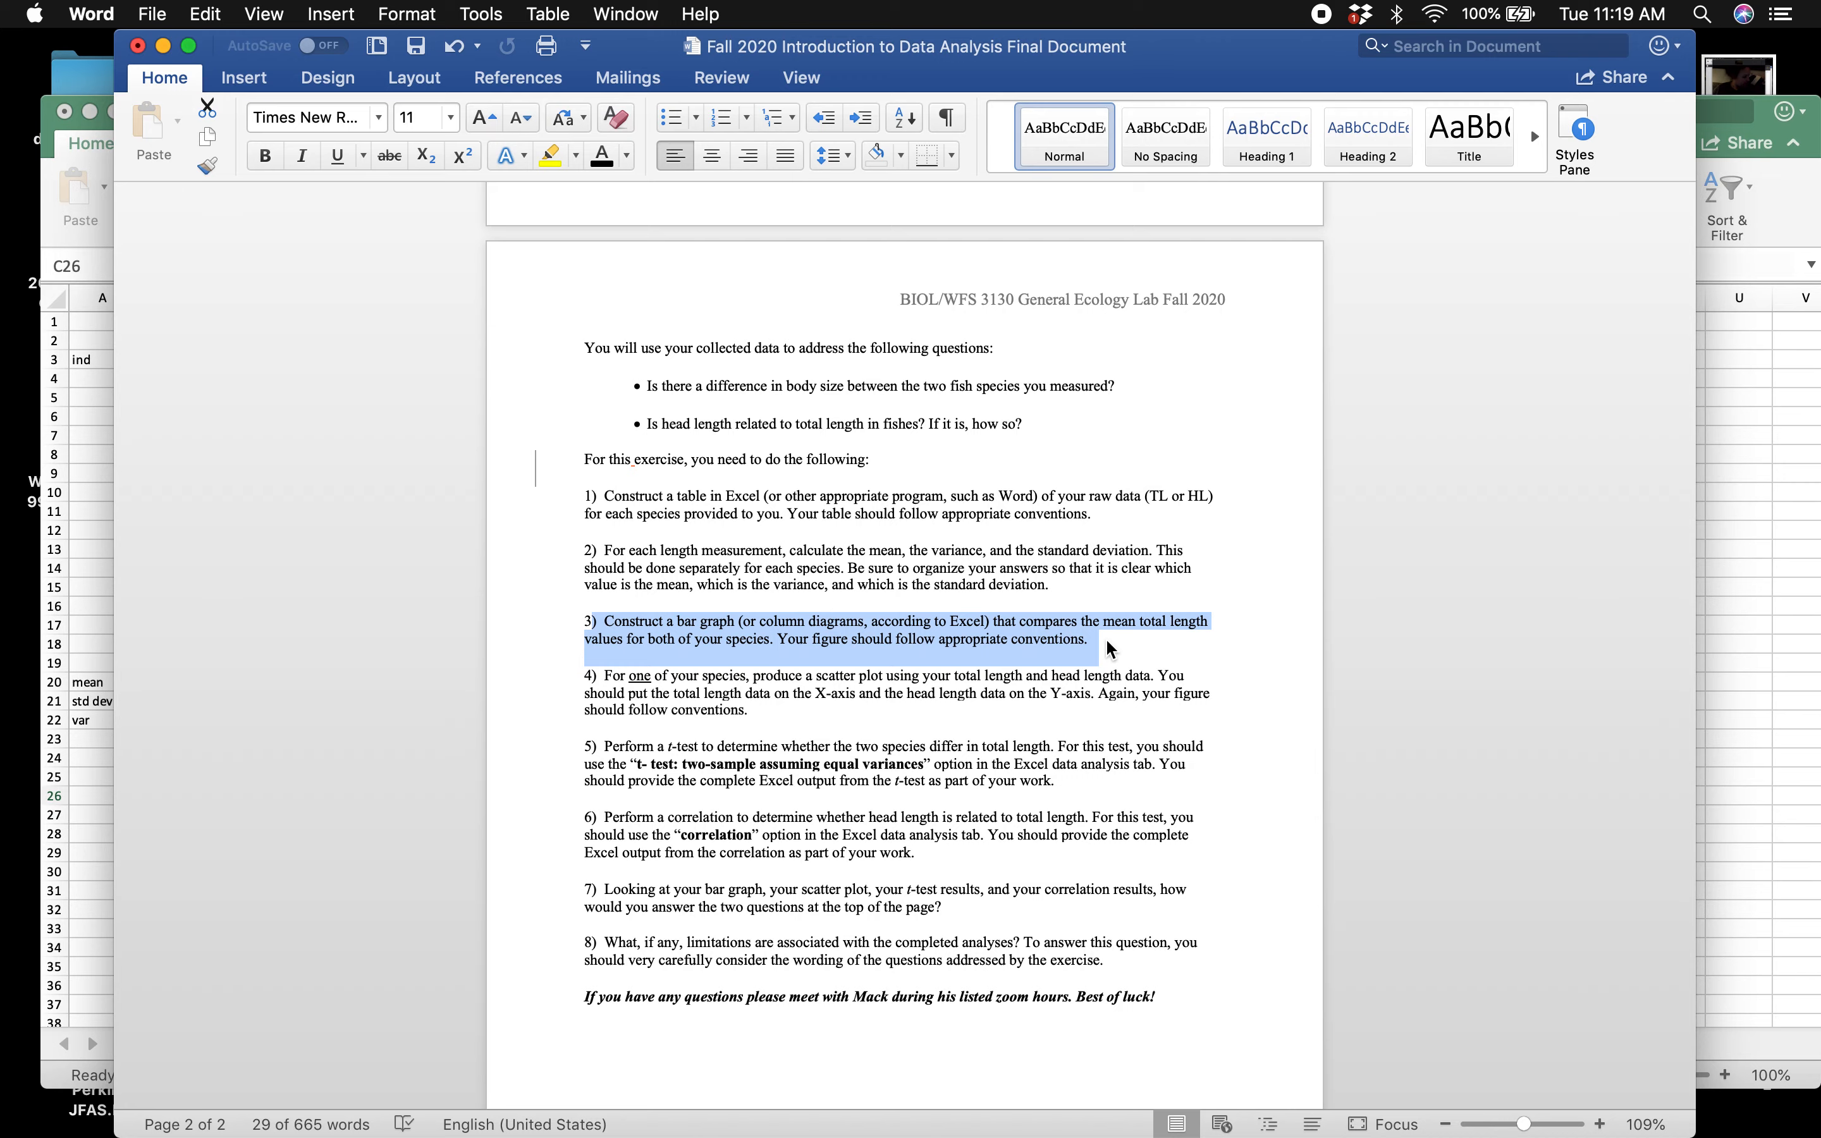
click(1780, 555)
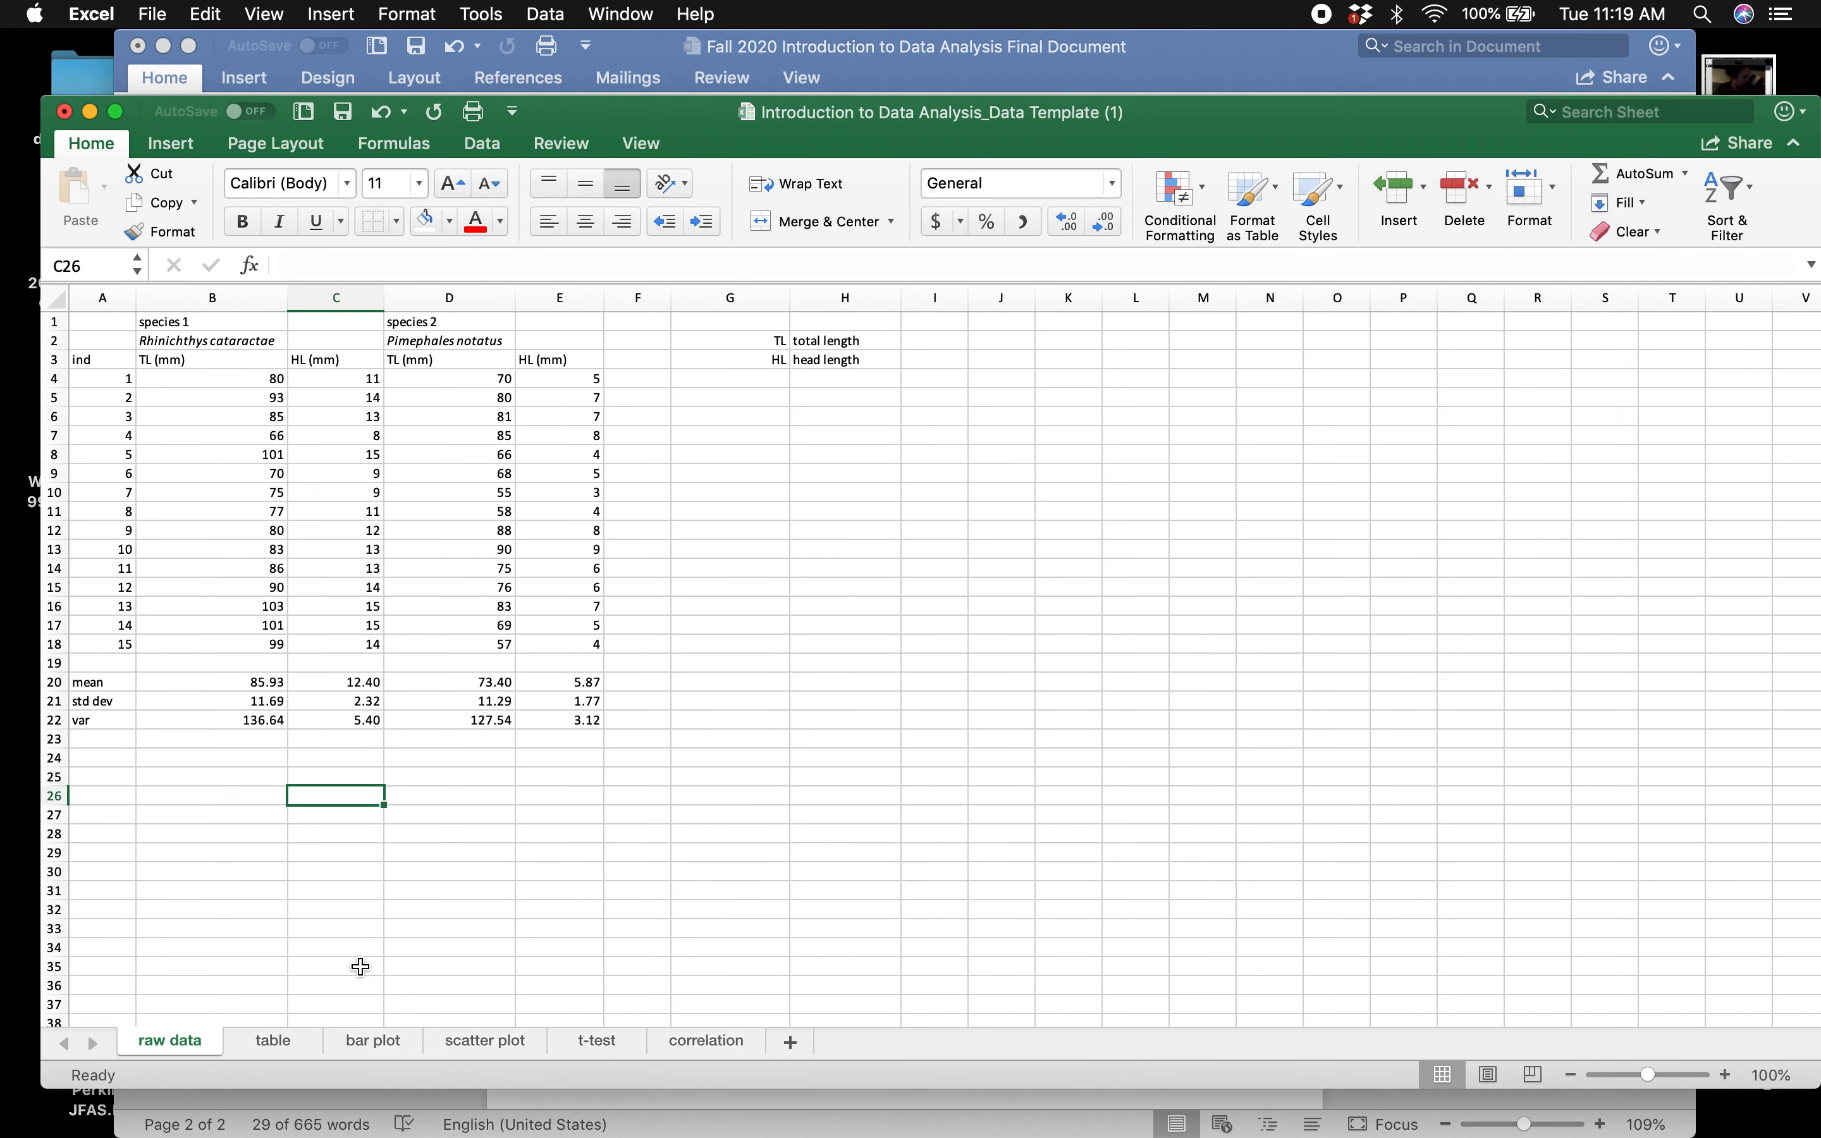
- Compare the bar plot sheet's layout with the total length columns on the raw data sheet and recheck the assignment in Word
click(374, 1043)
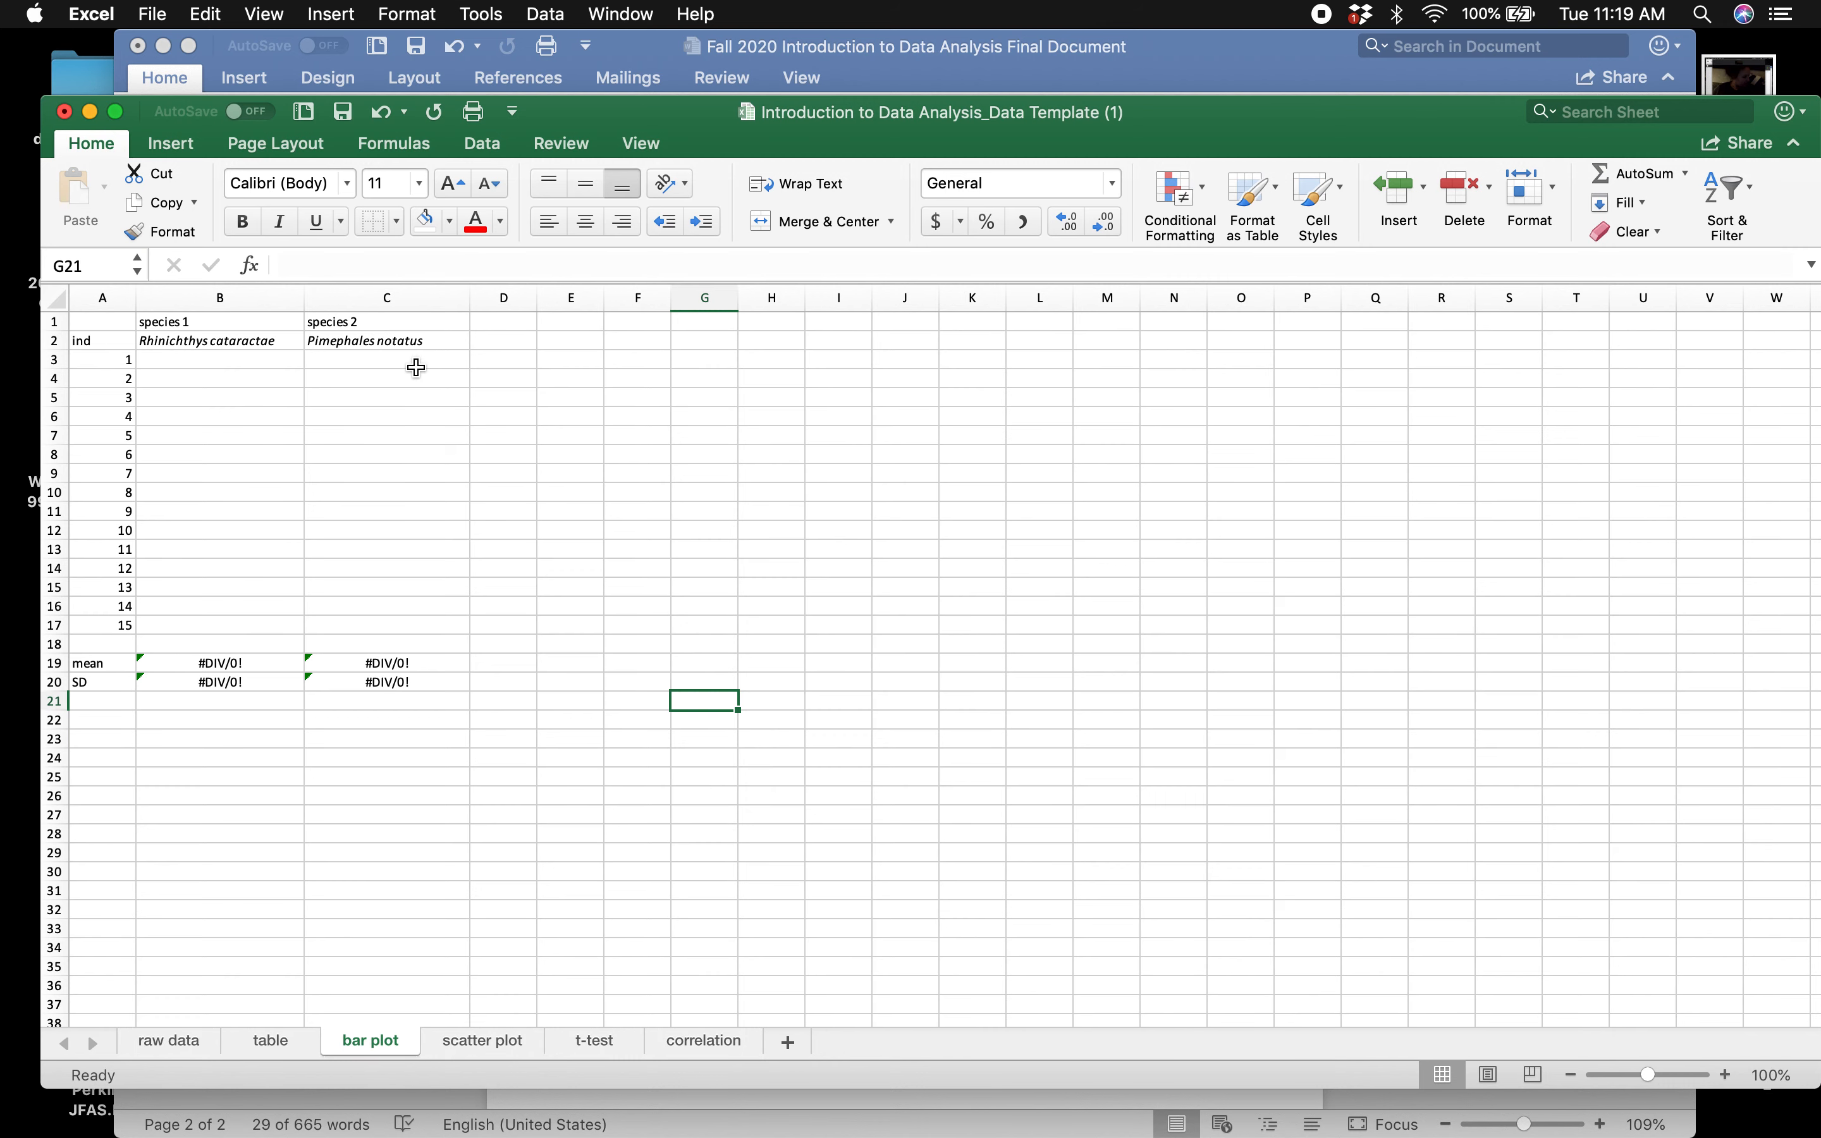
click(183, 1039)
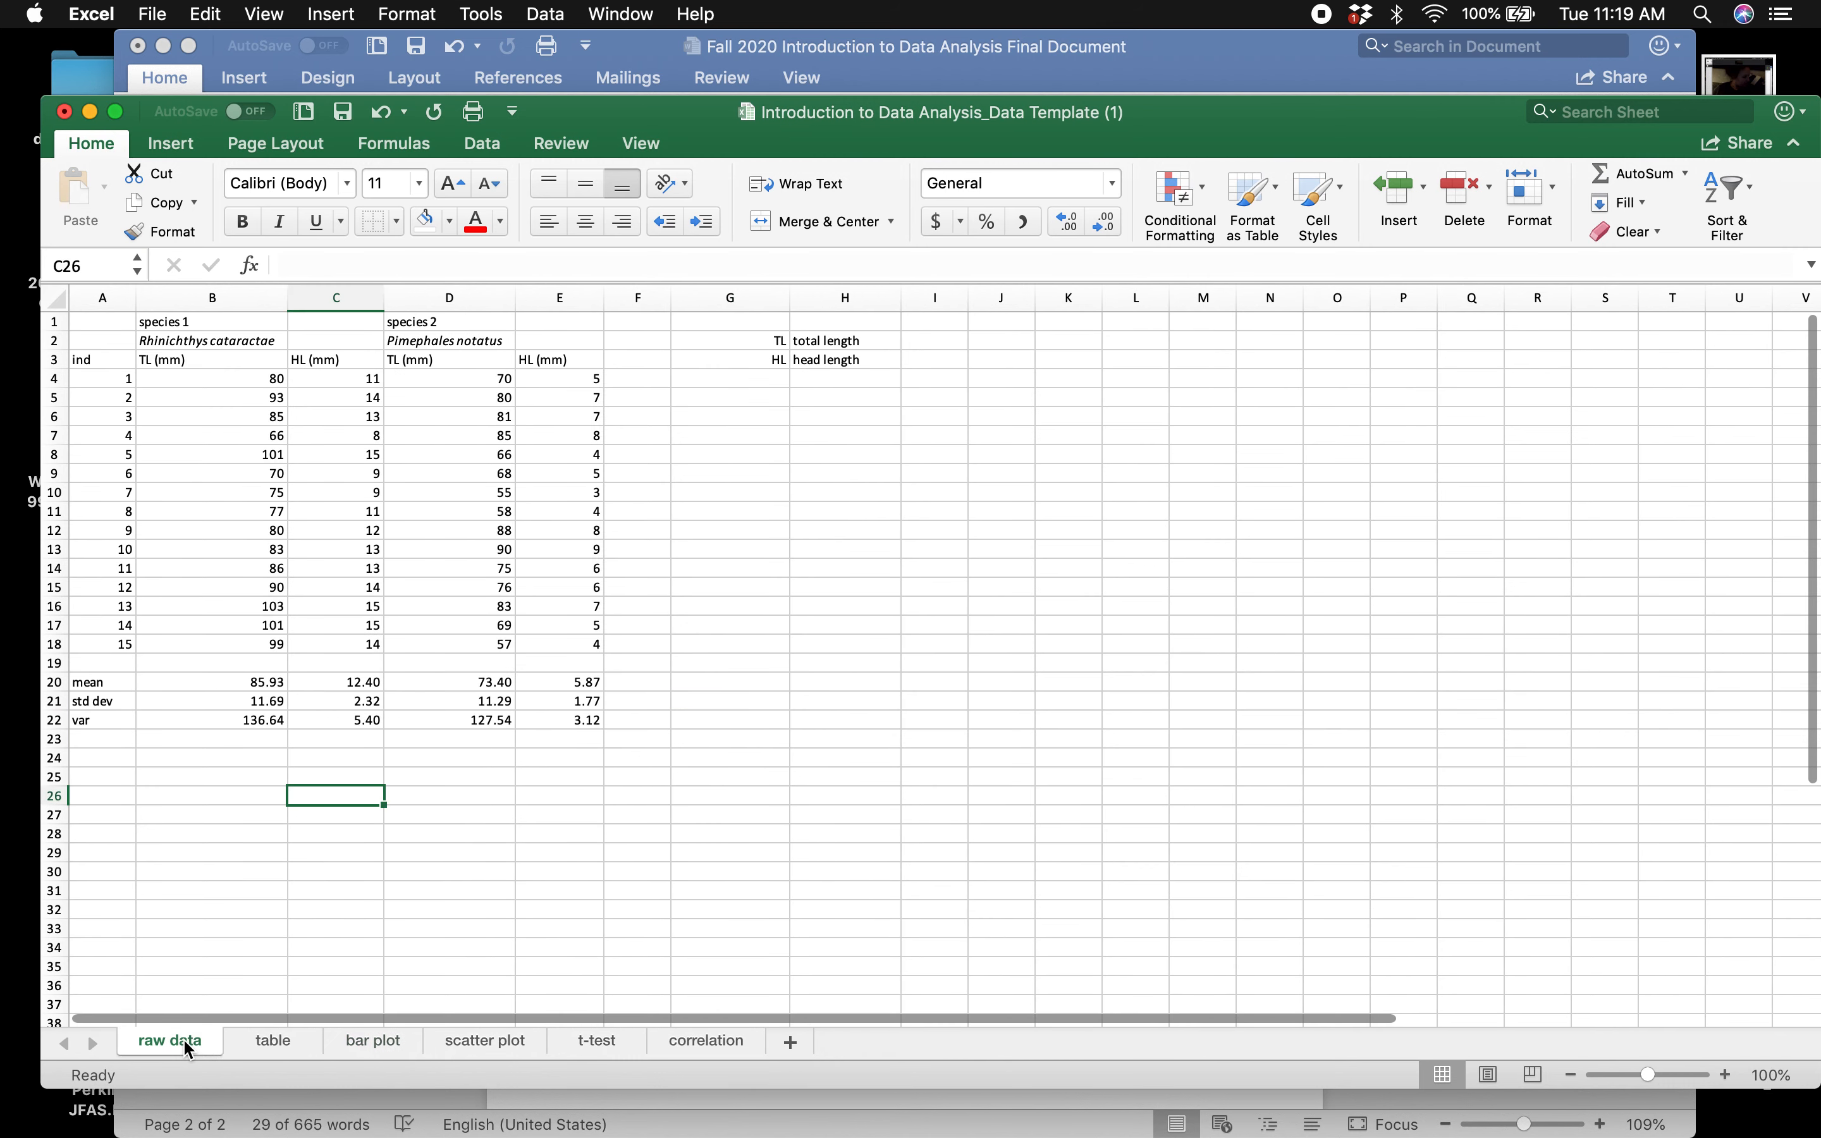
drag(243, 379, 223, 646)
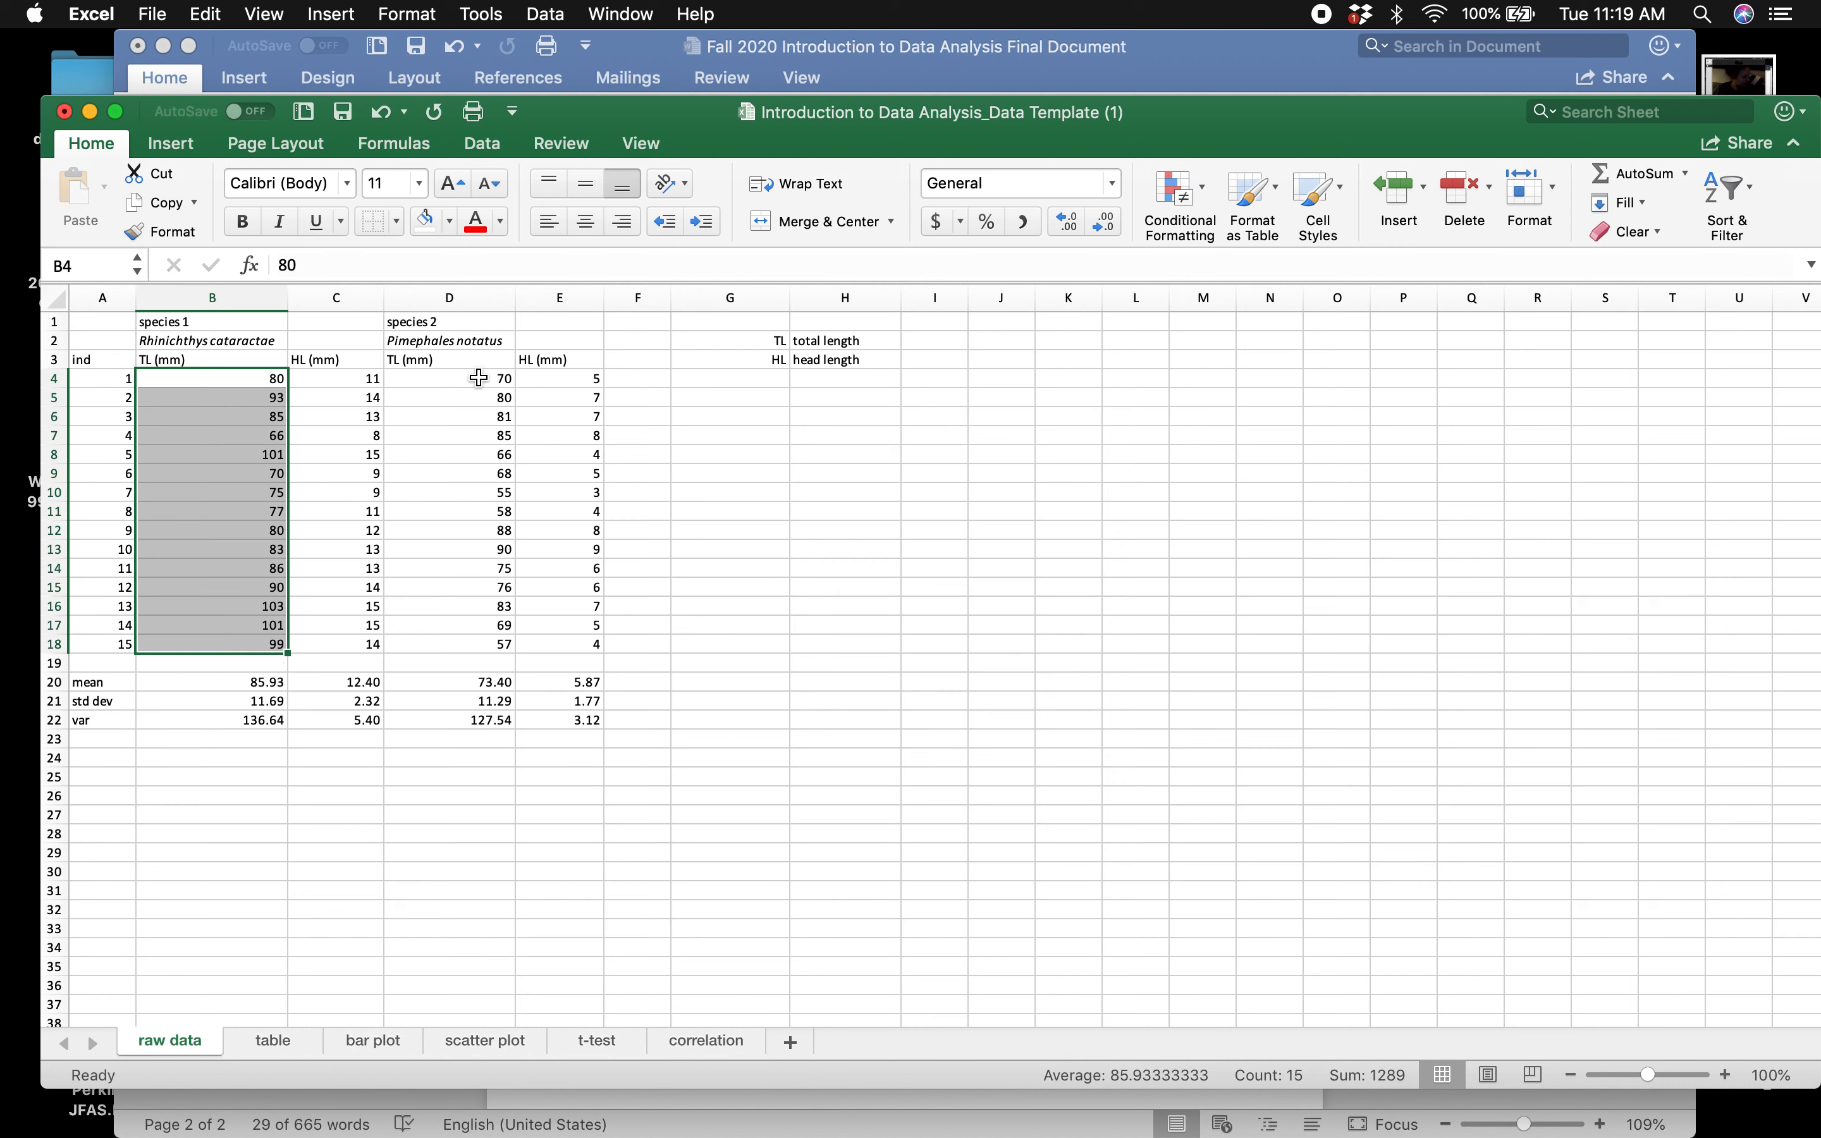
click(381, 826)
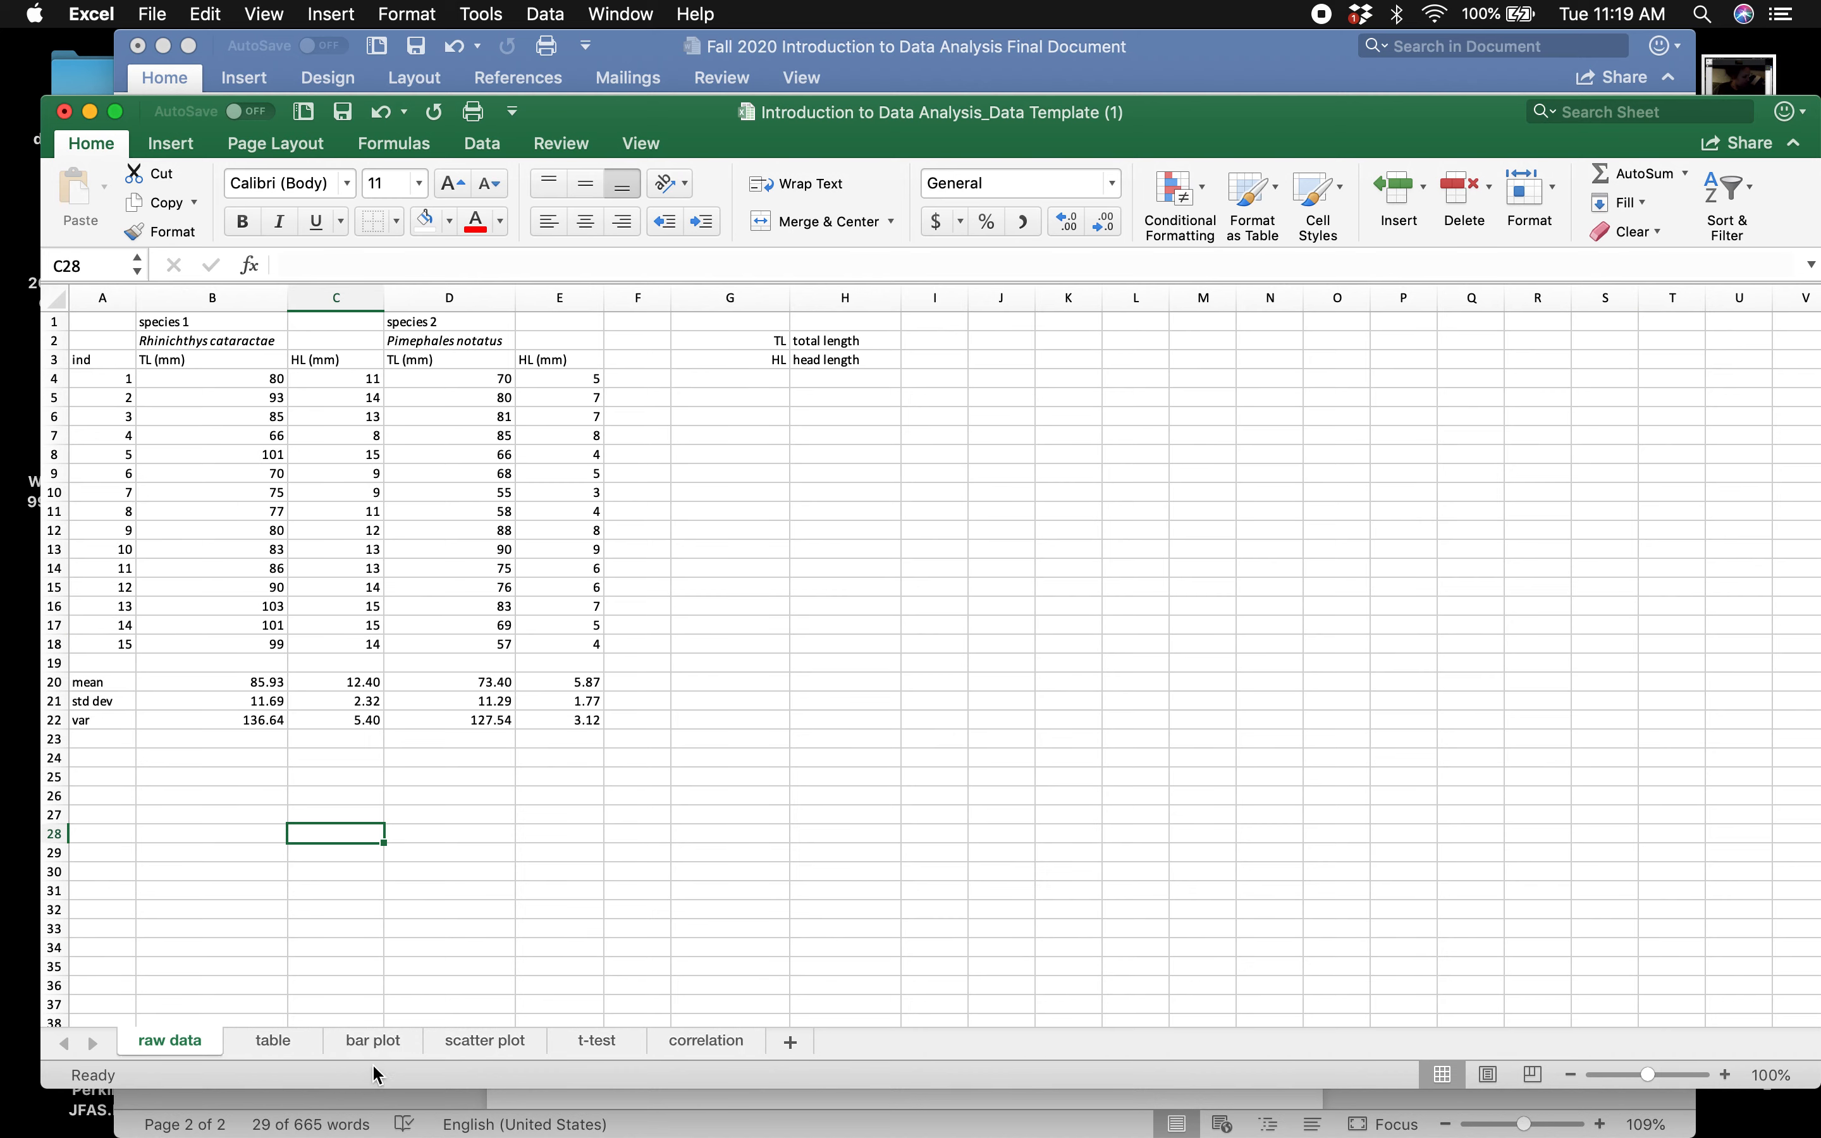
click(384, 1045)
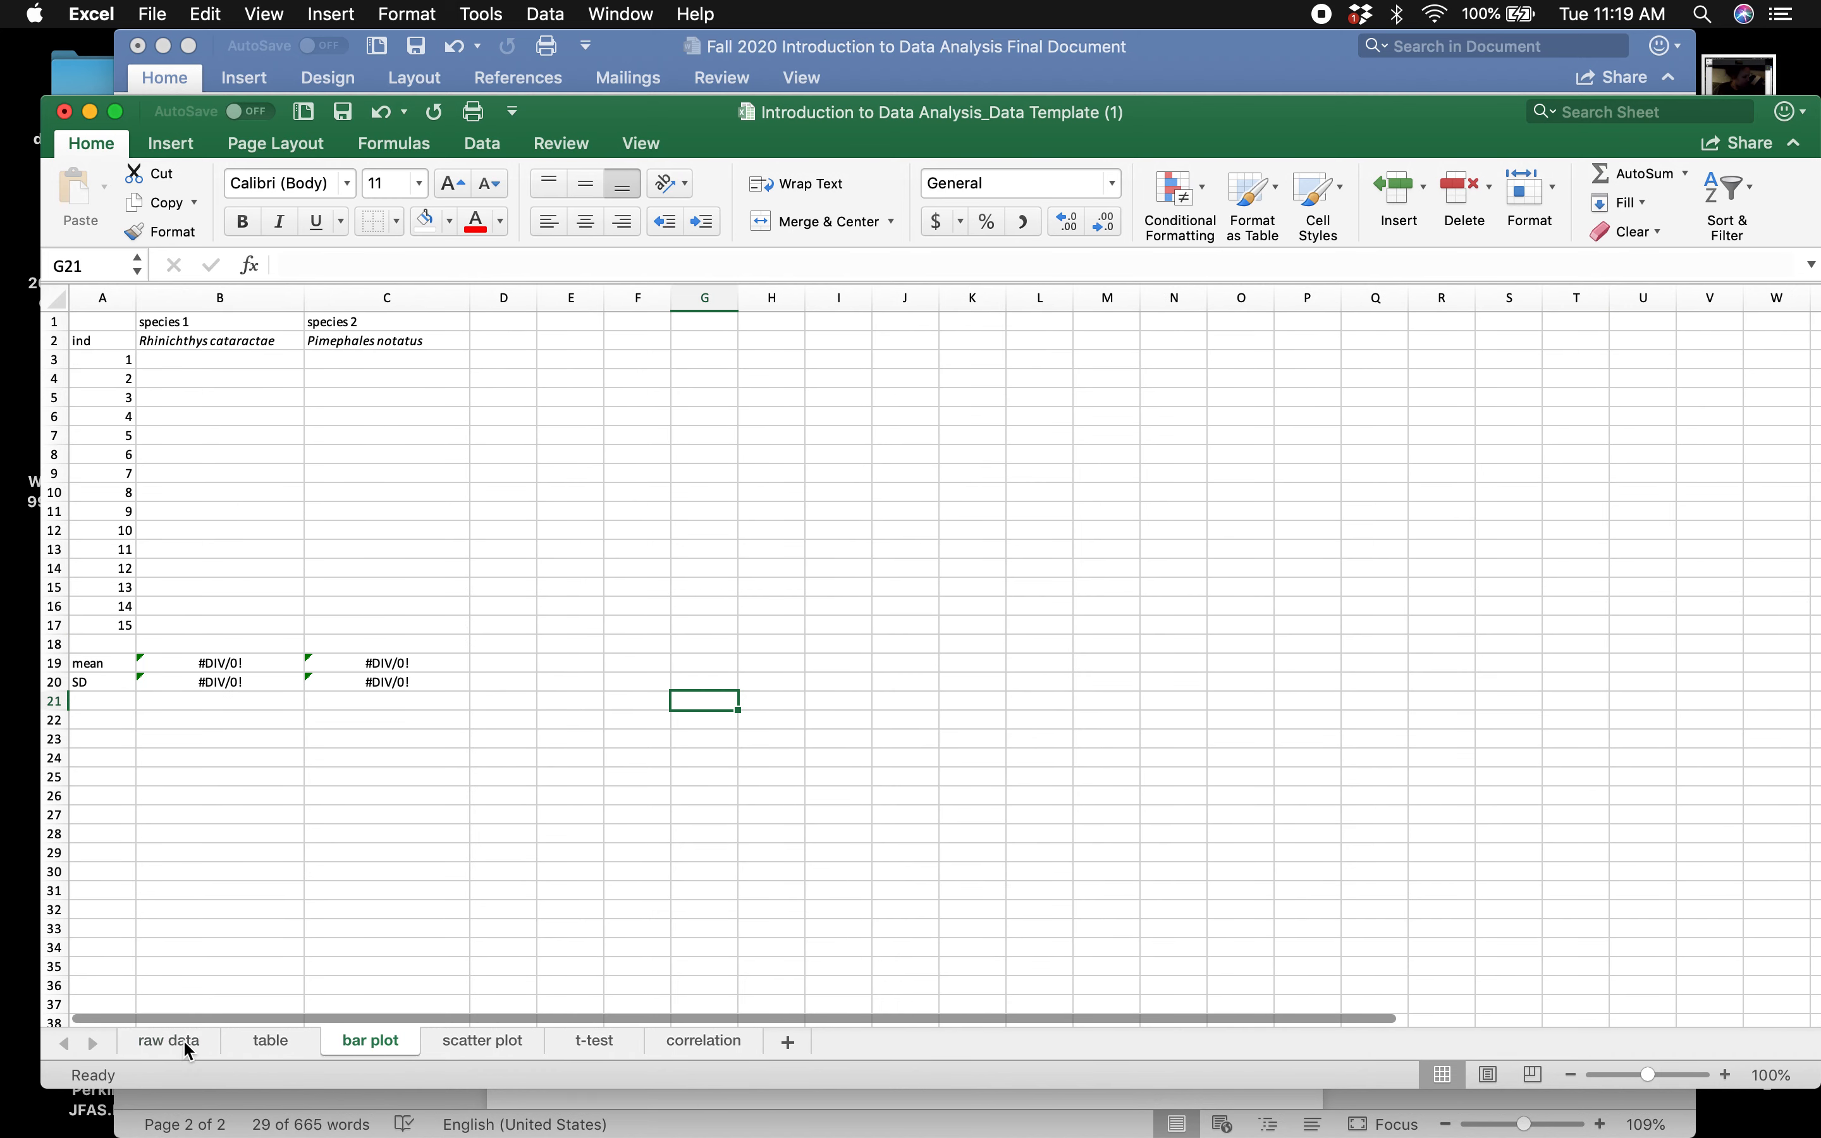
click(186, 1045)
click(380, 1045)
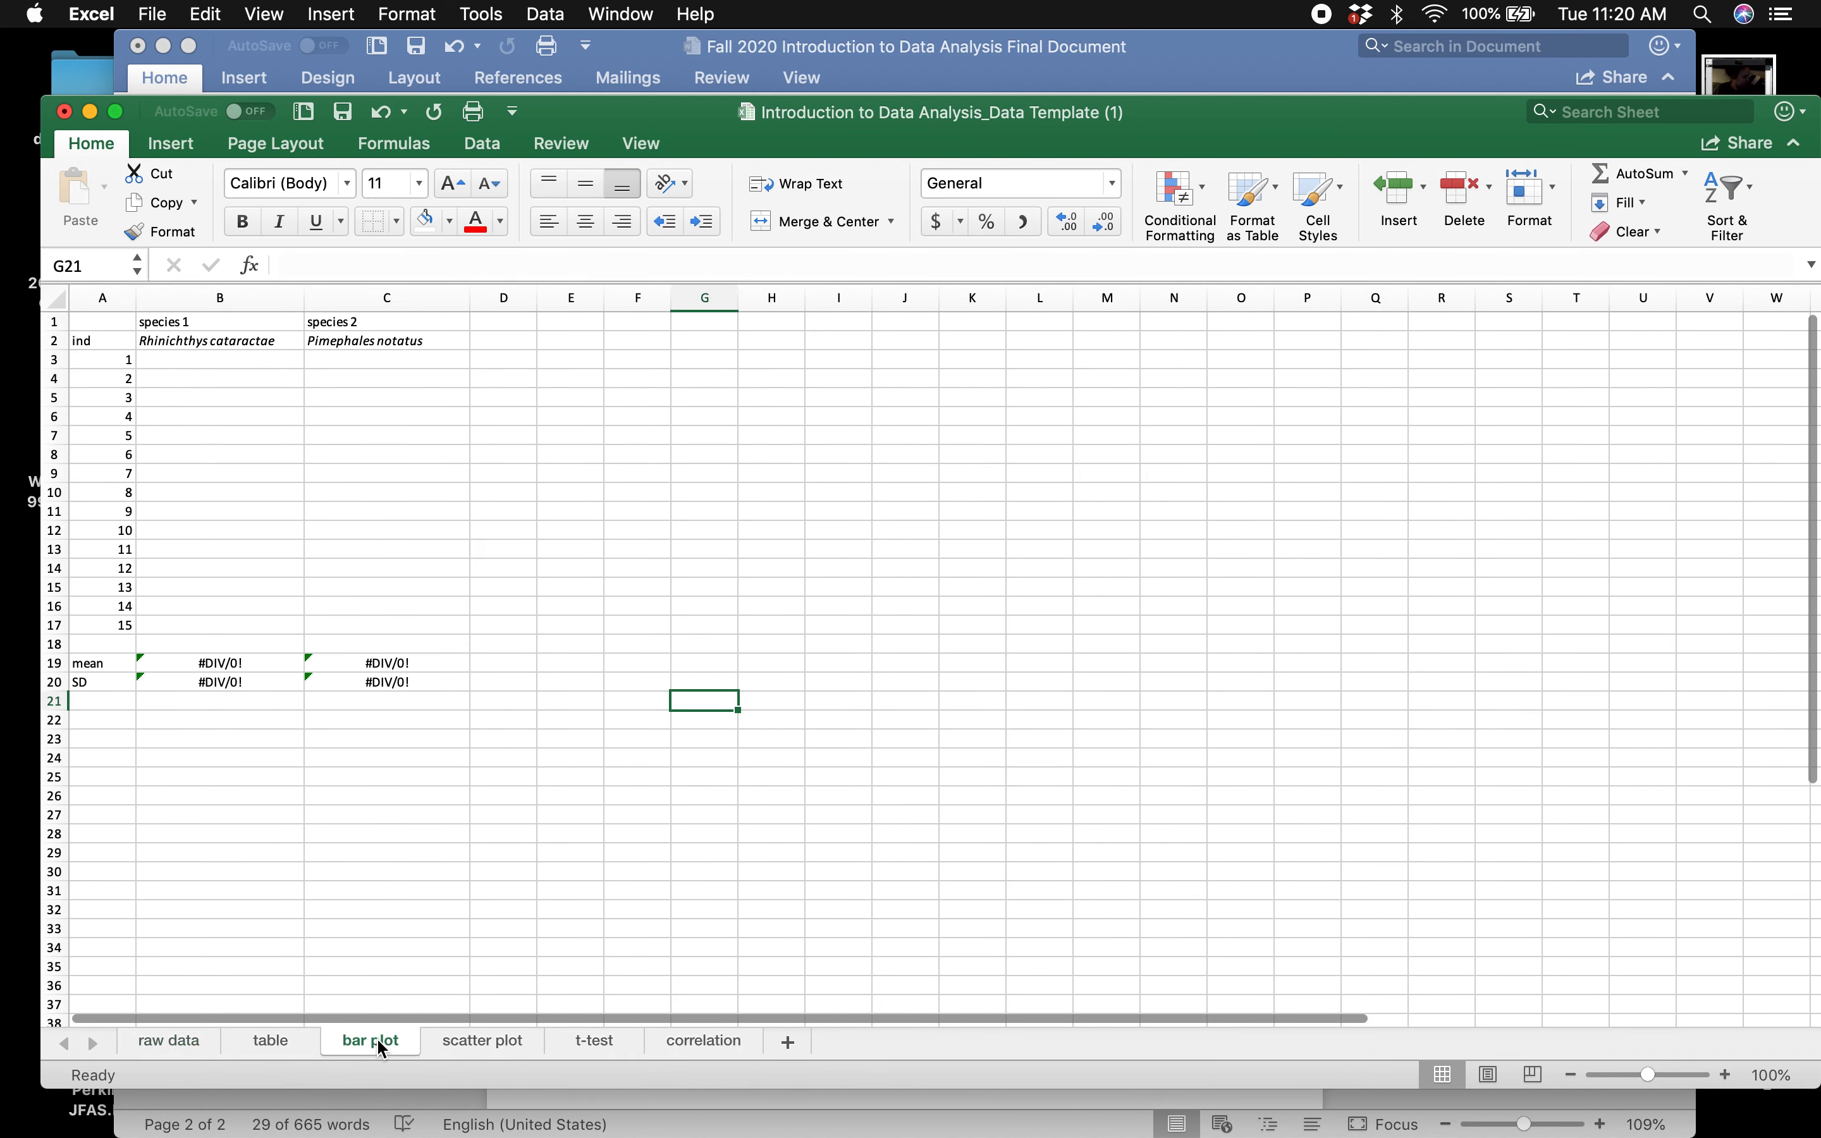
click(183, 1040)
click(593, 1116)
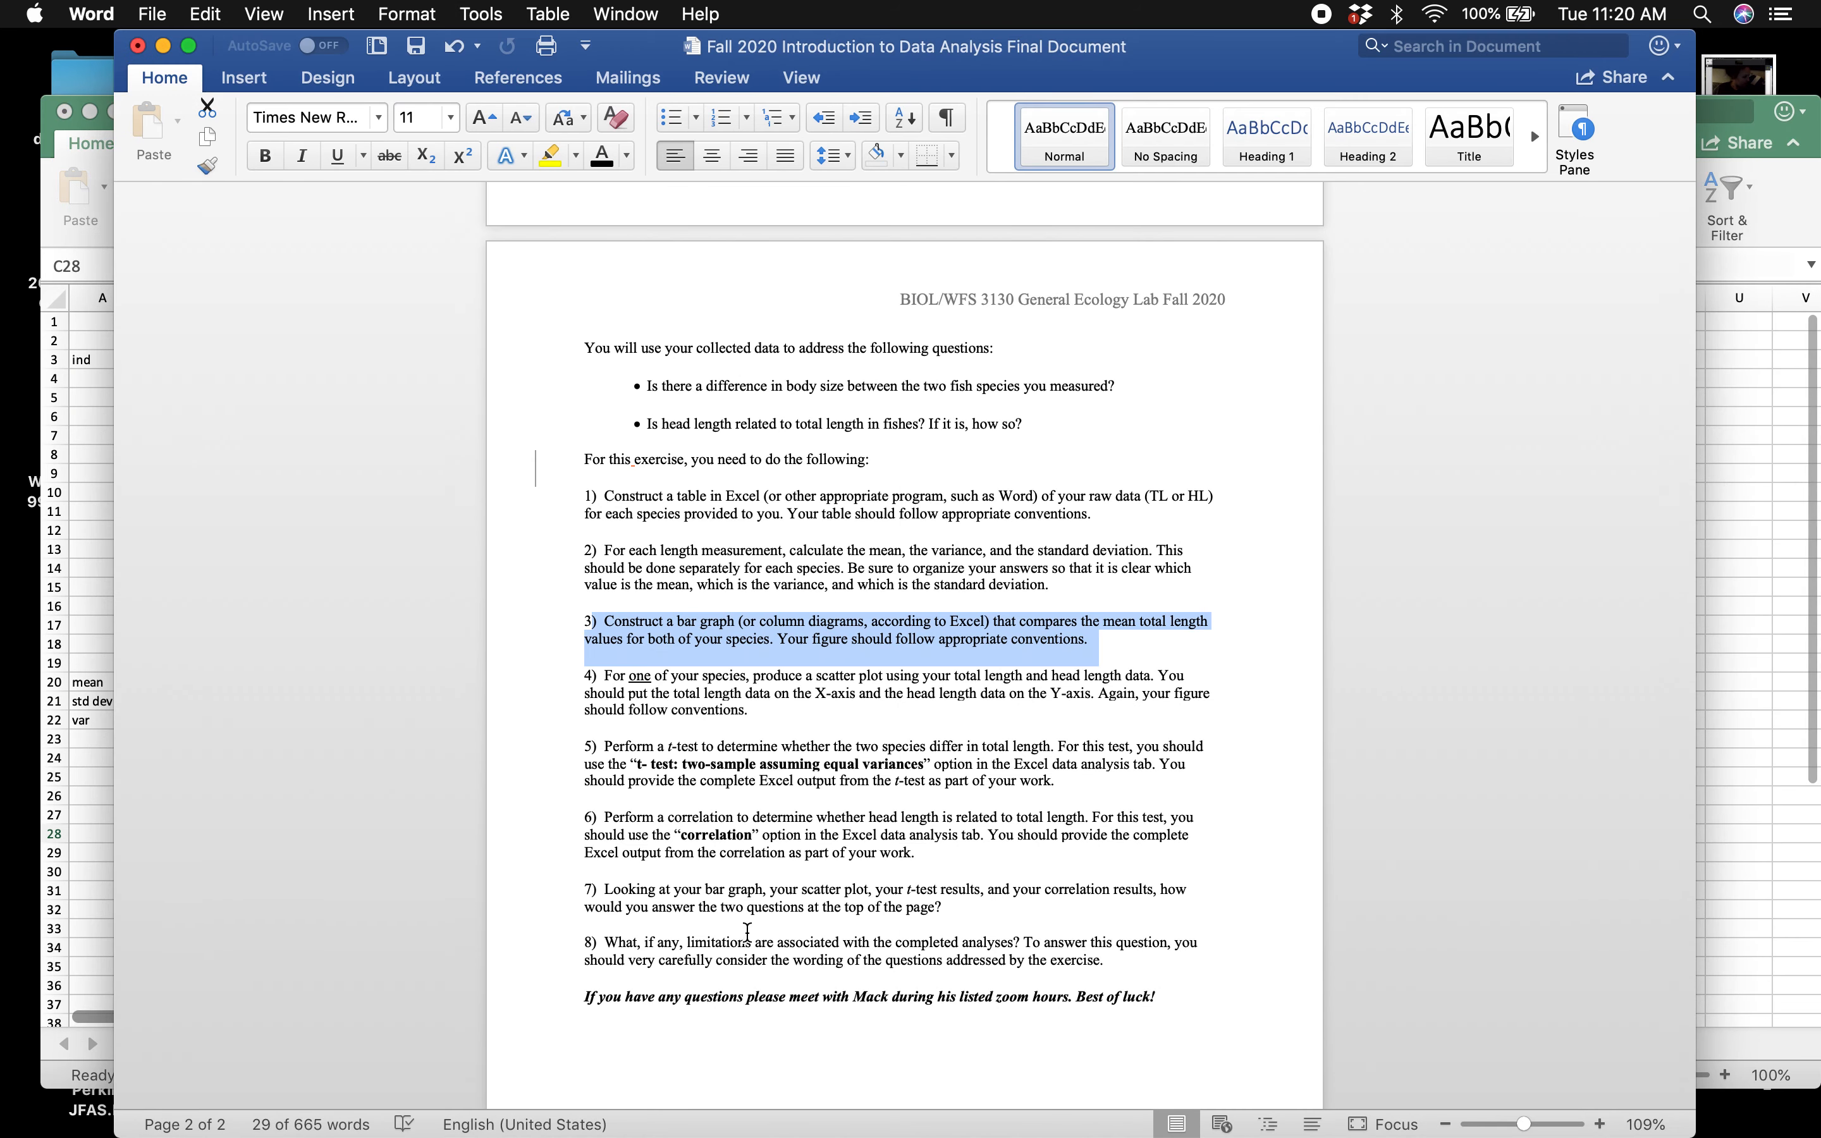
click(91, 612)
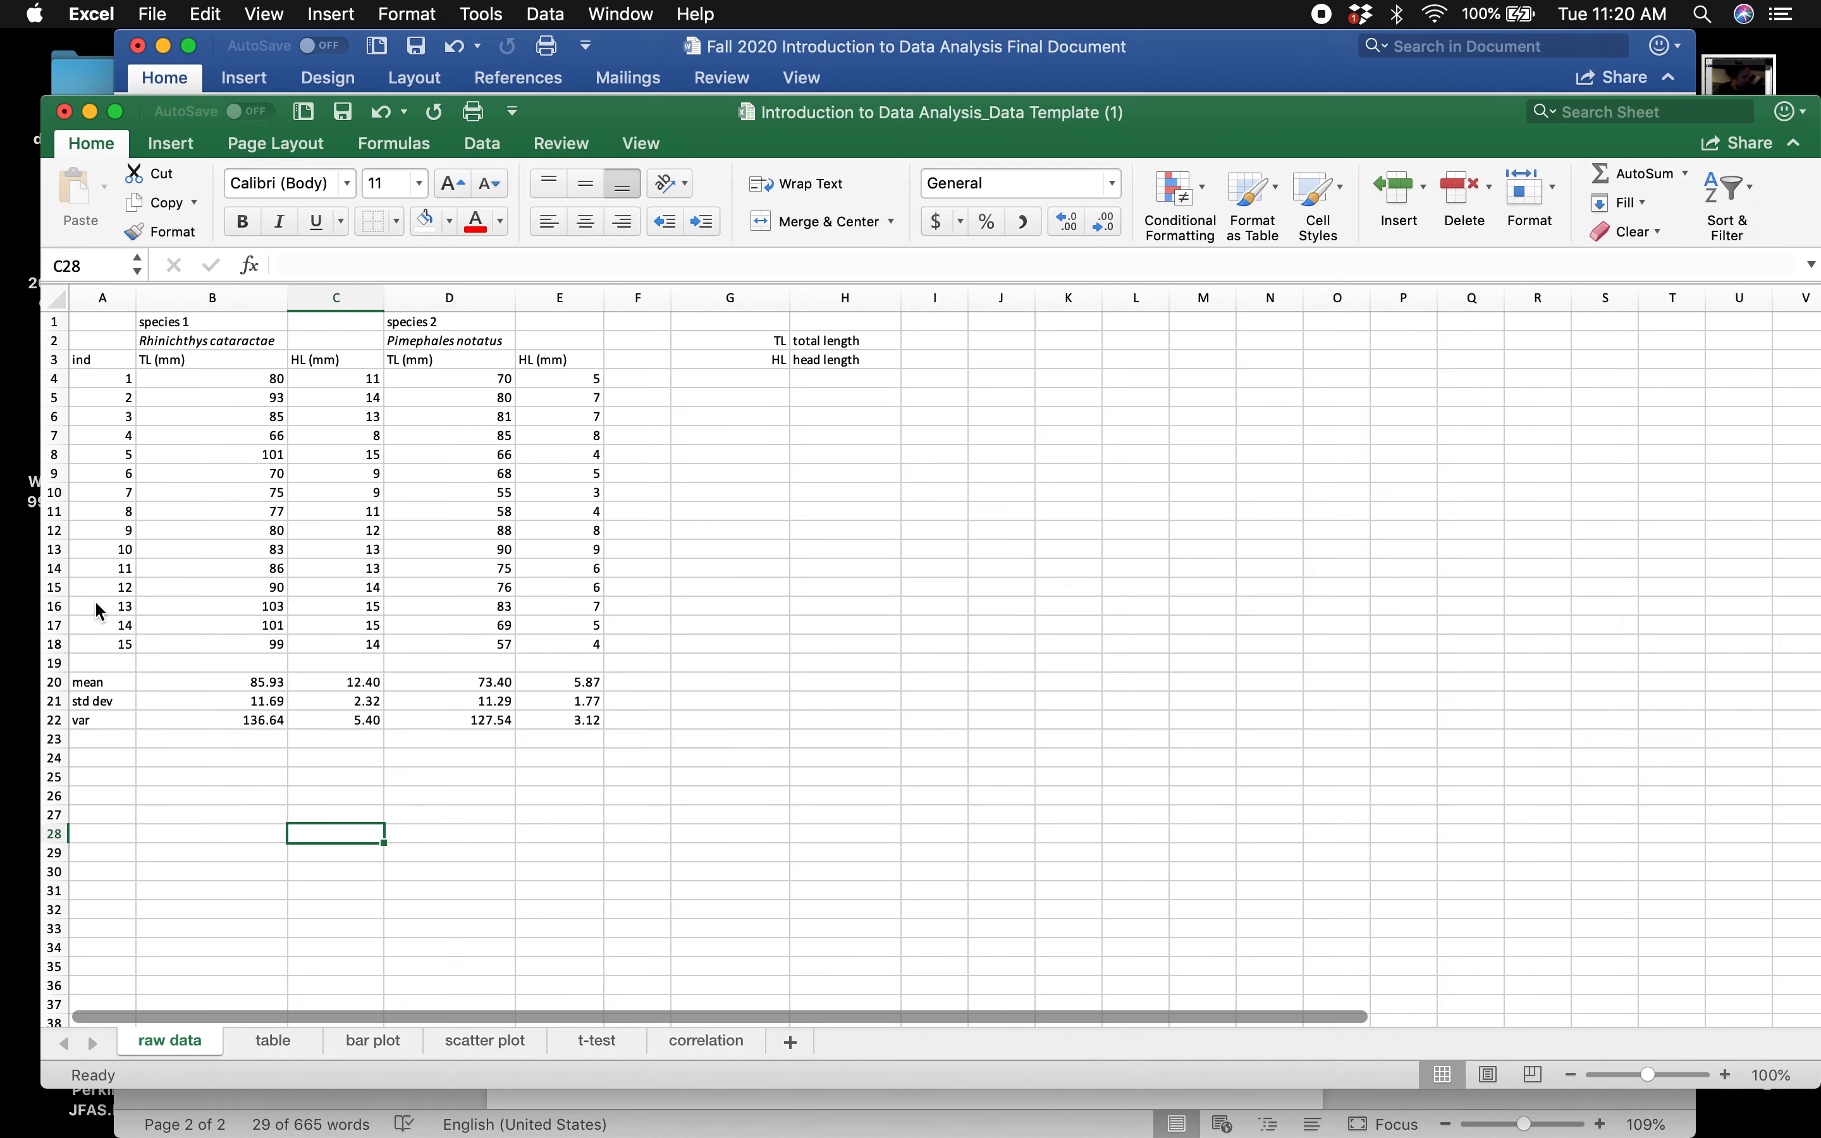
- Copy both species' total lengths (B4:B18 and D4:D18) from the raw data sheet into the bar plot sheet starting at B3
drag(261, 380, 250, 644)
drag(499, 375, 493, 645)
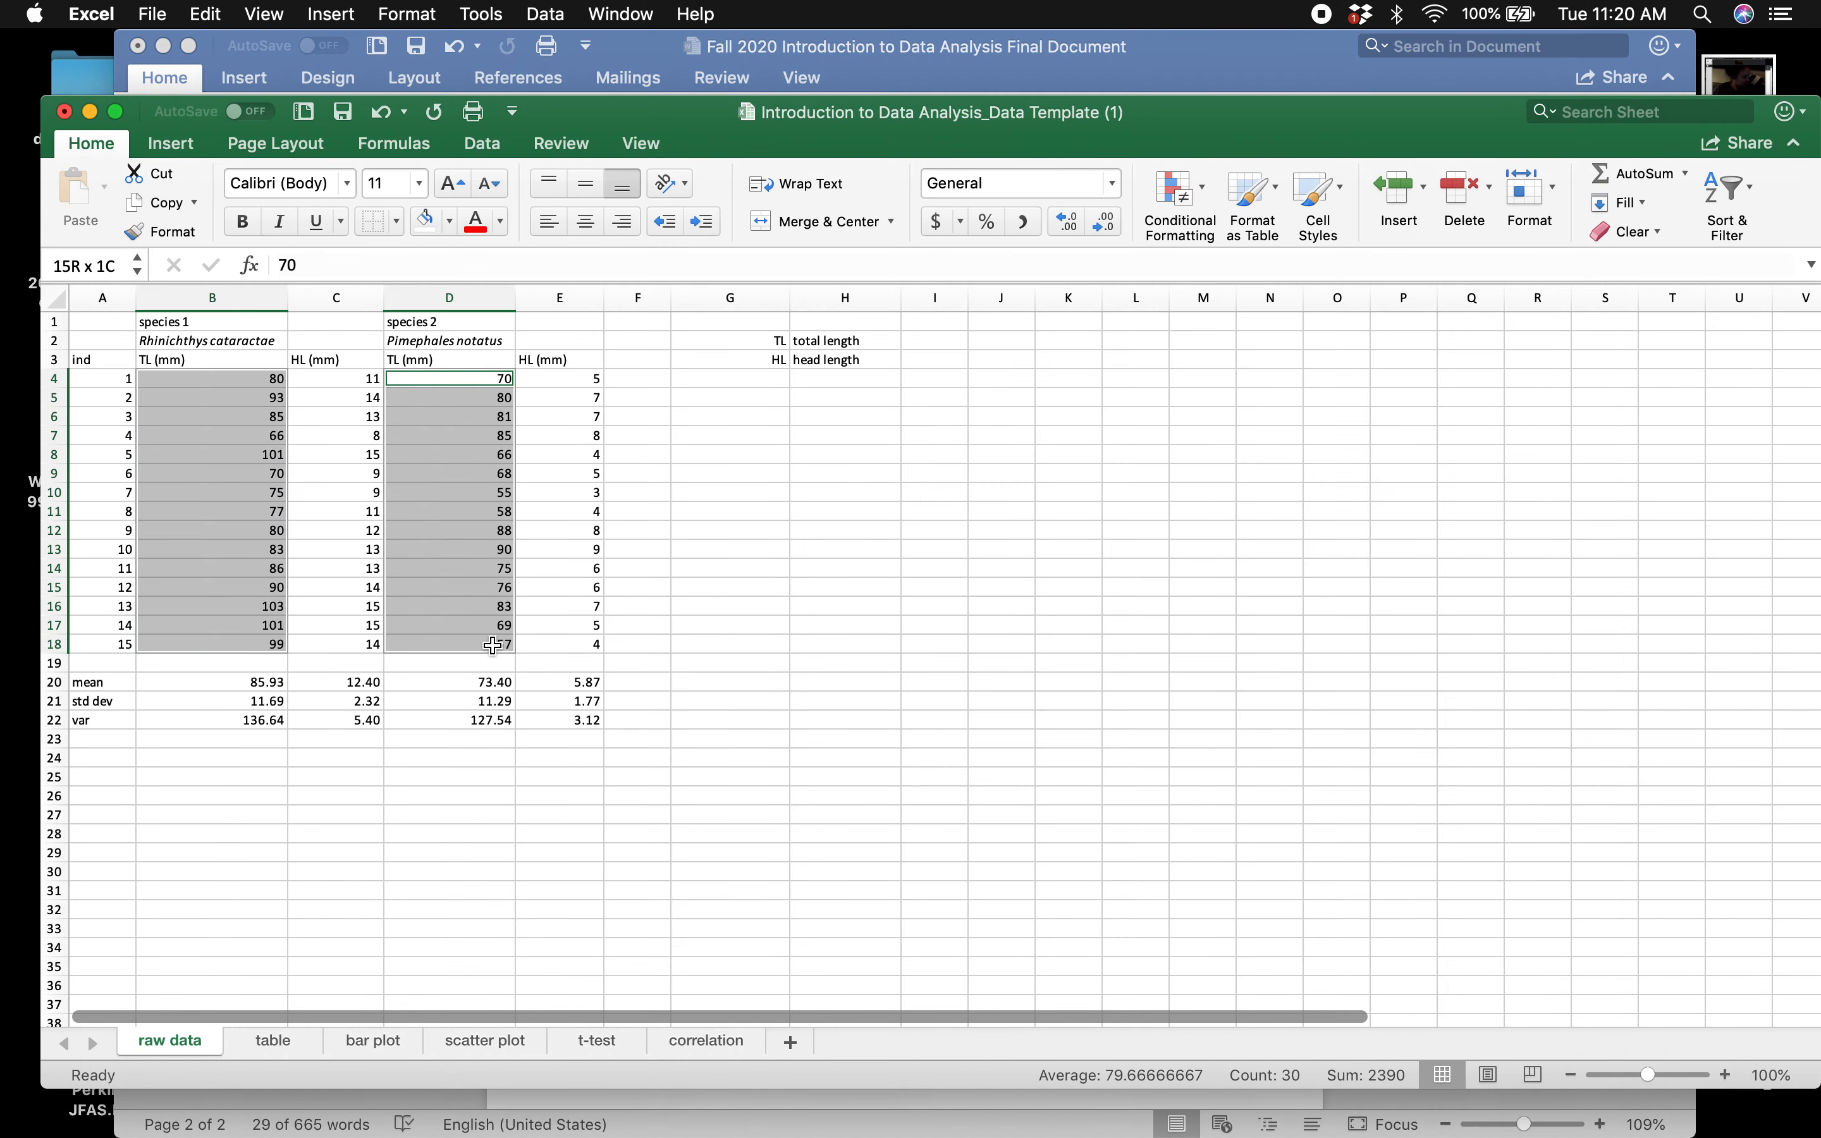
key(super+c)
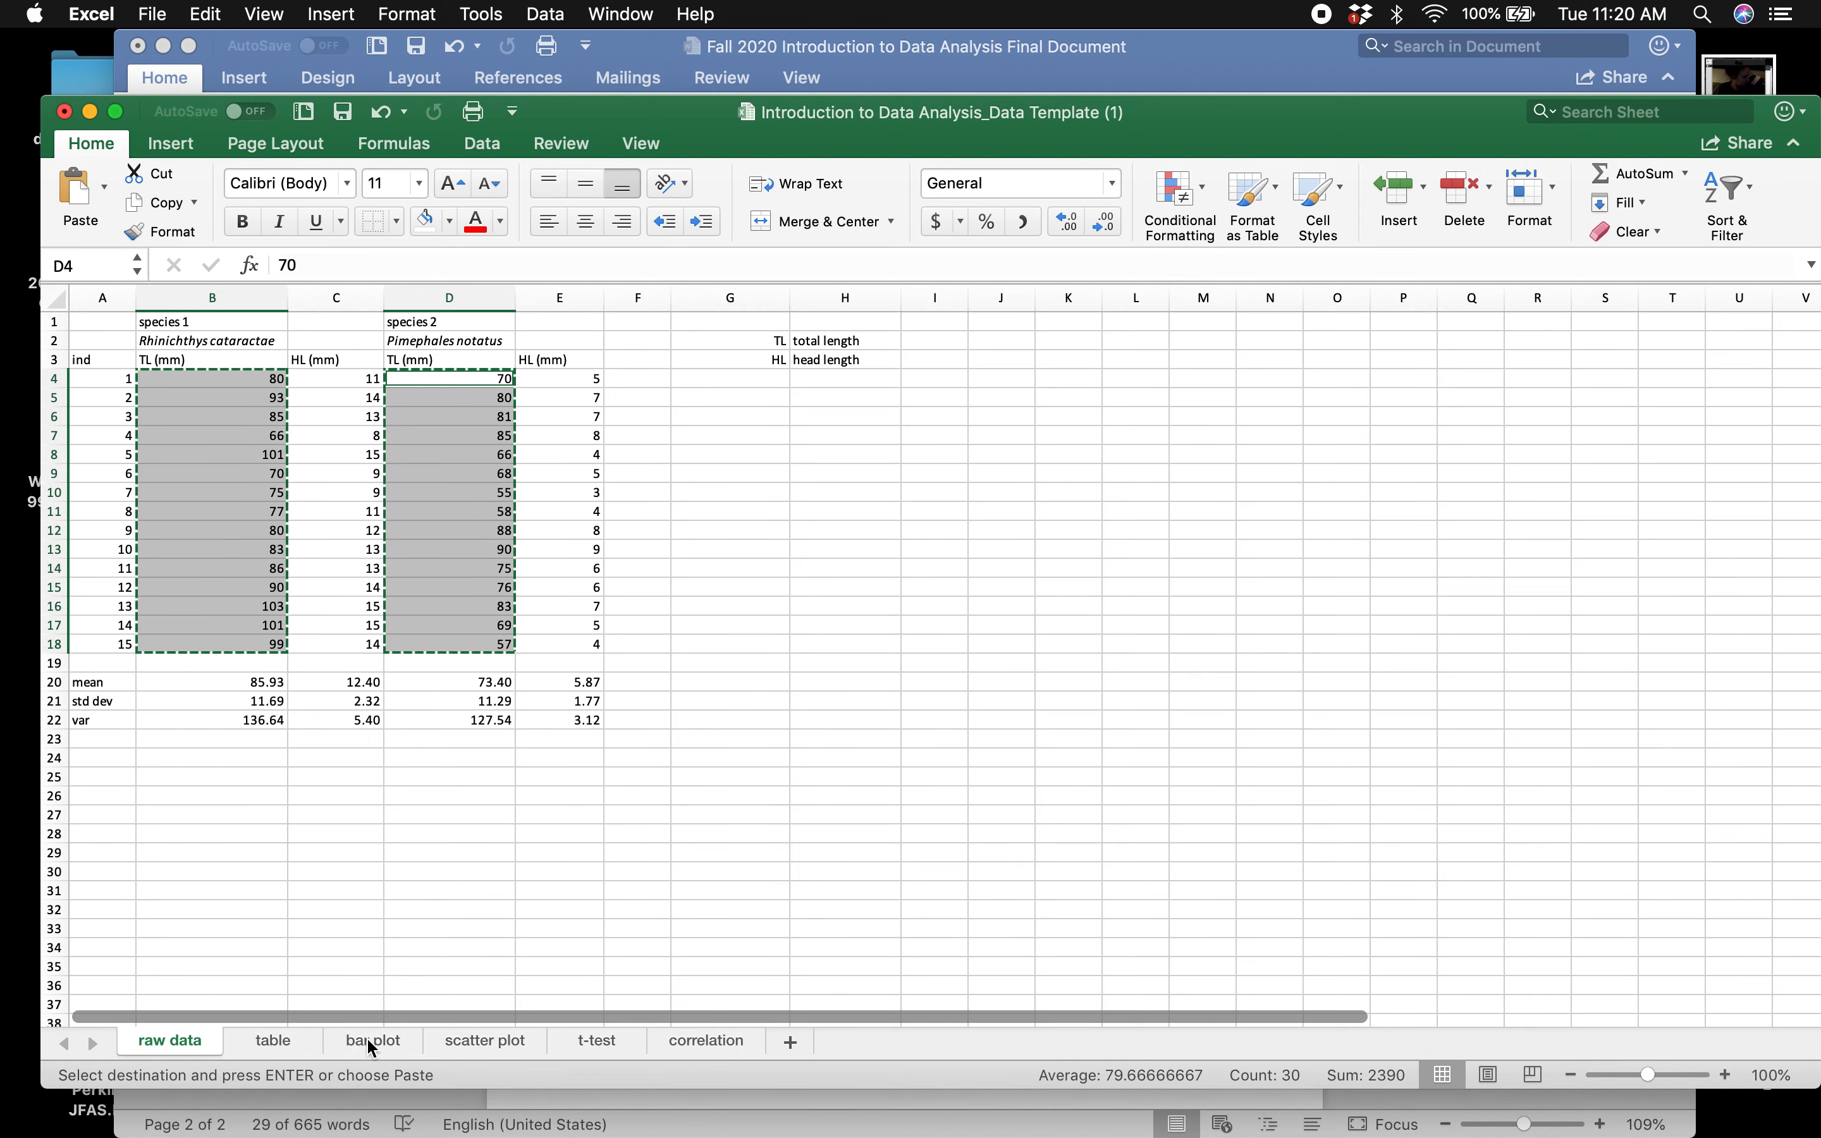
click(459, 1042)
click(380, 1040)
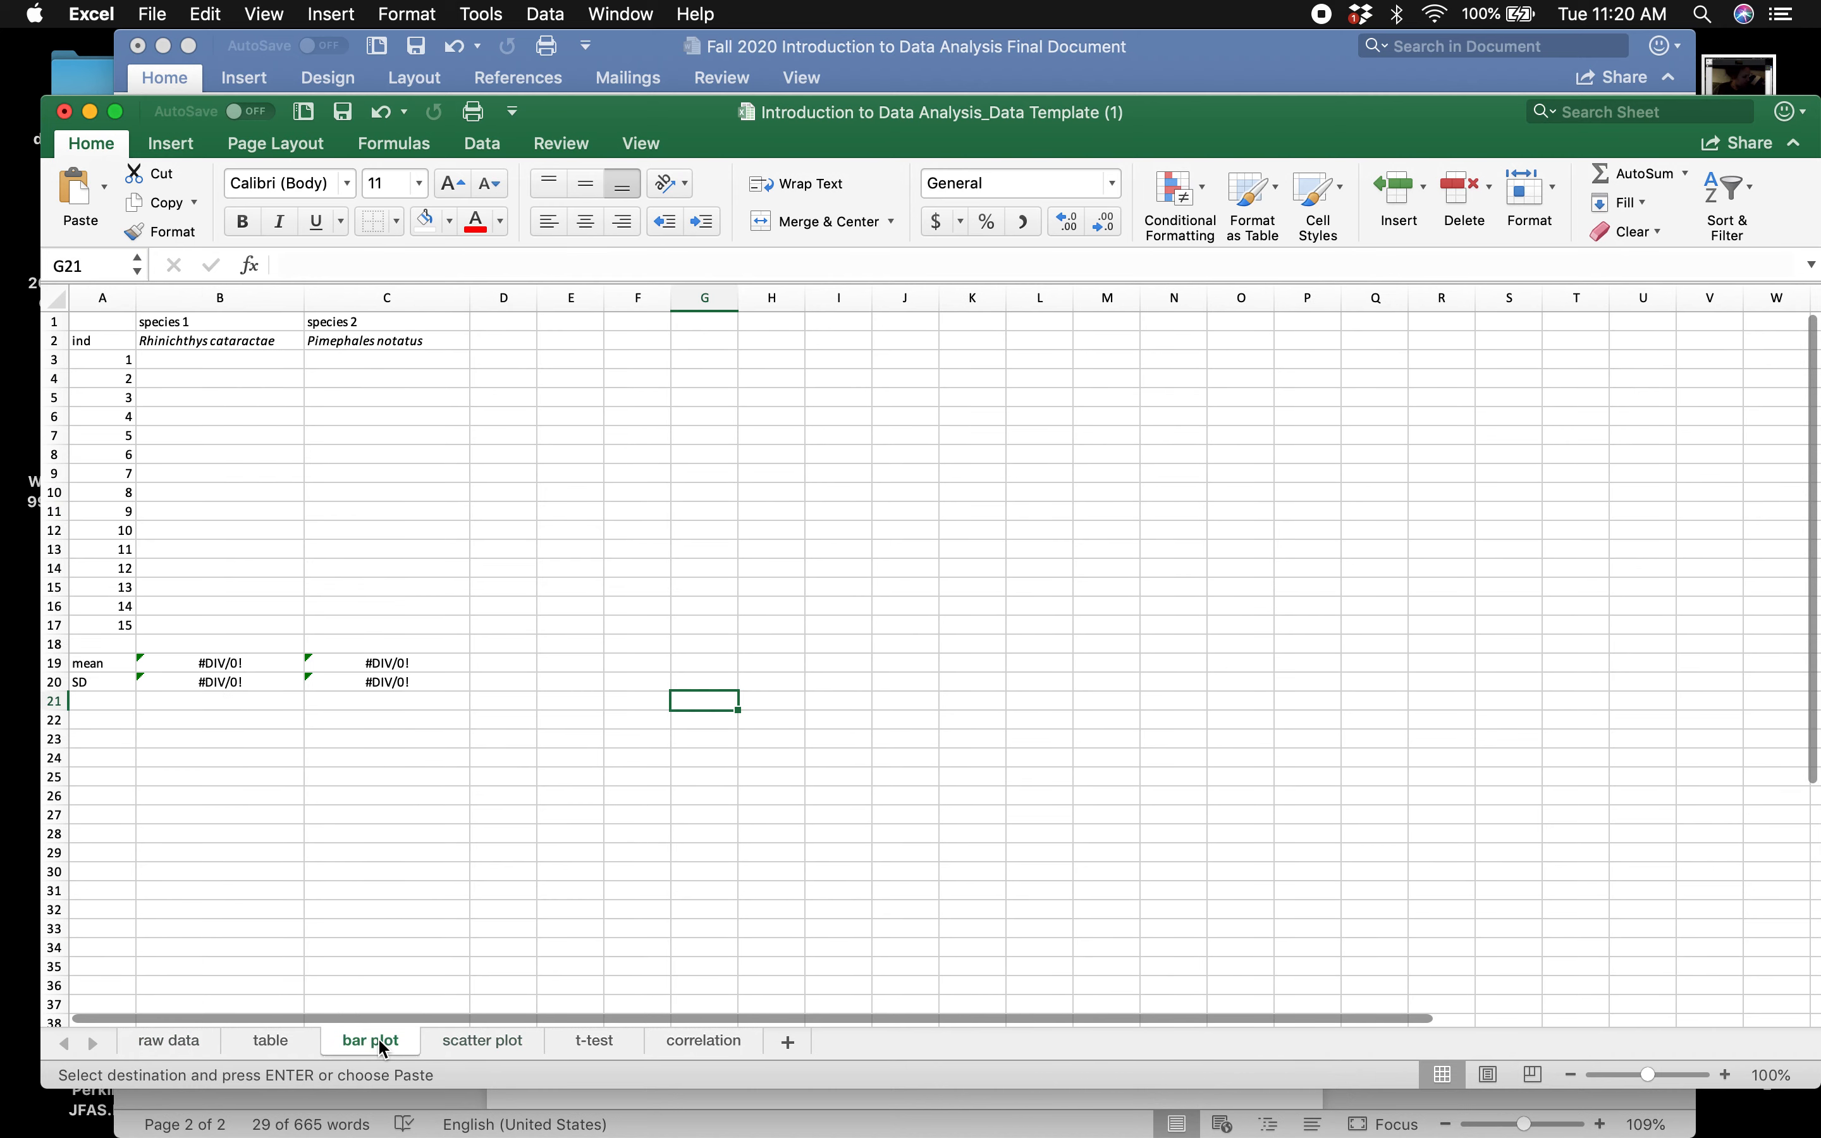
click(253, 359)
key(super+v)
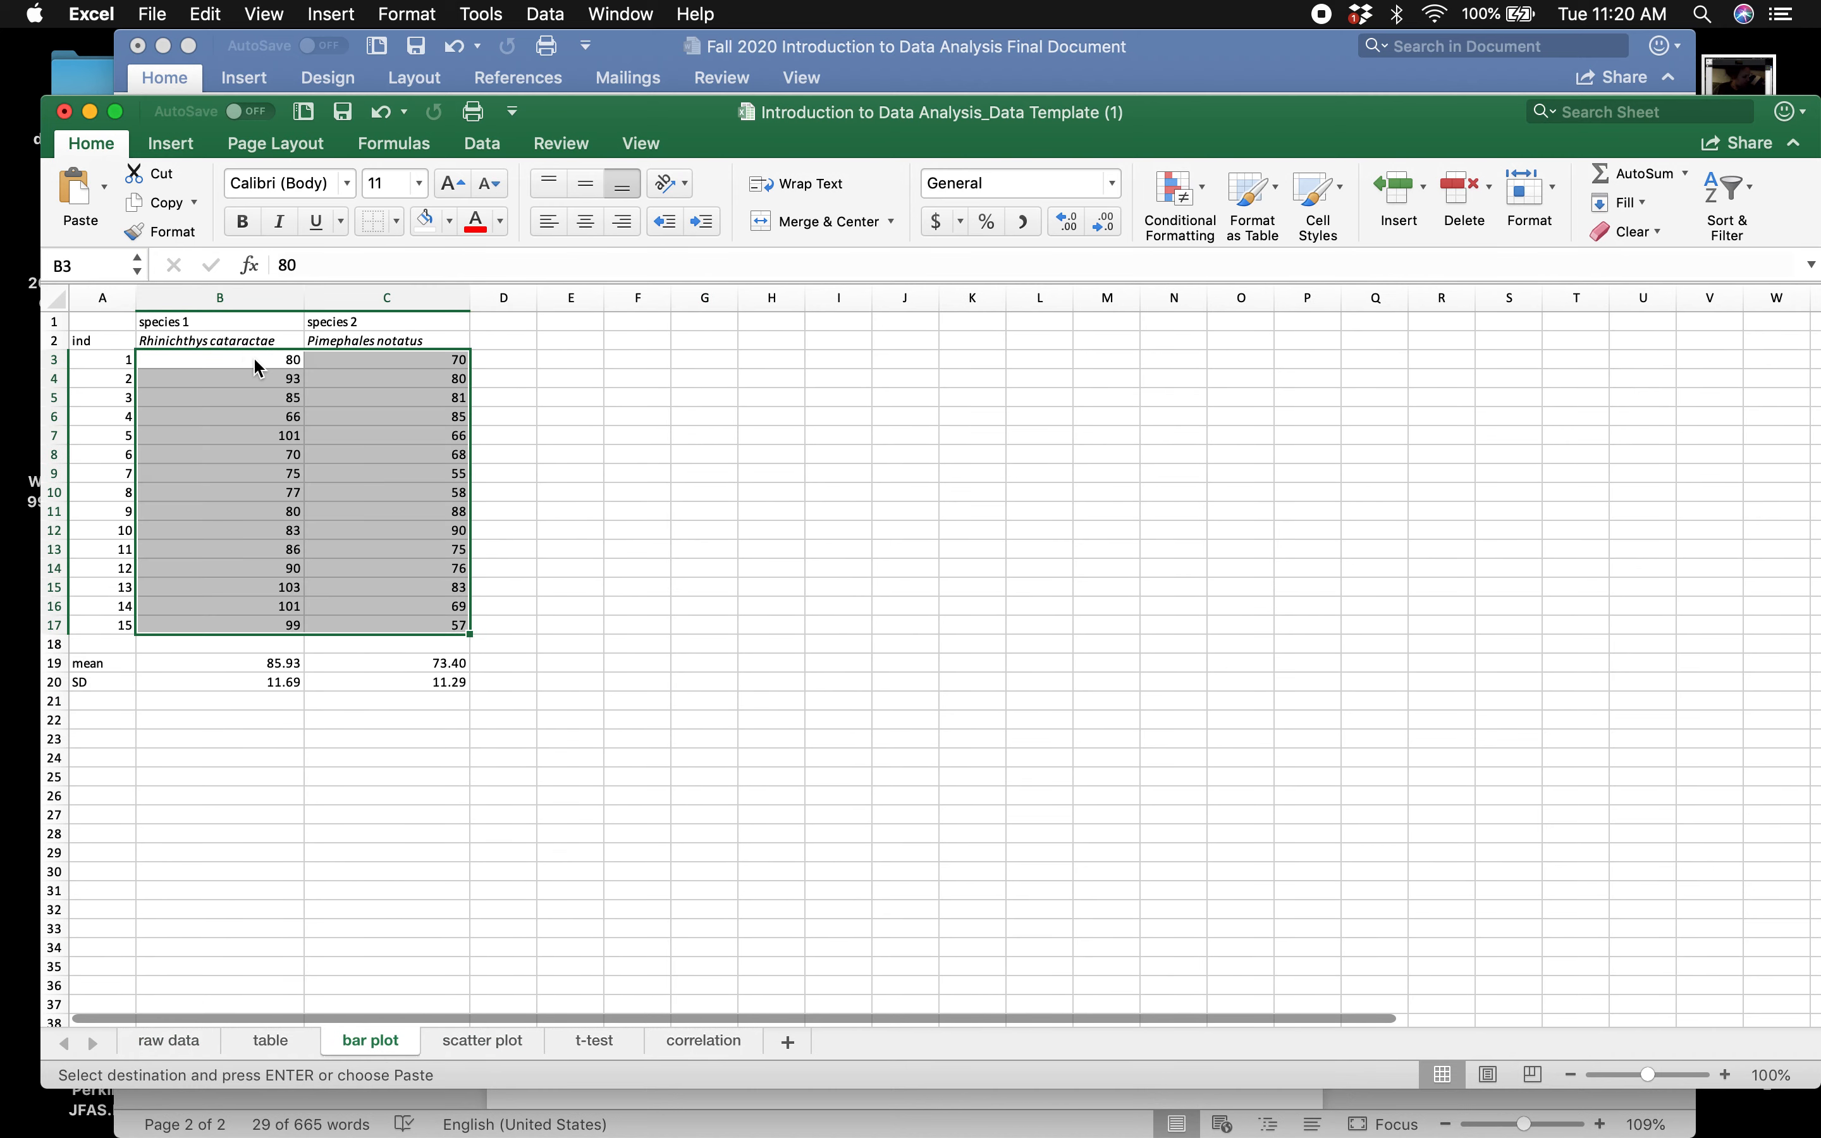
click(581, 715)
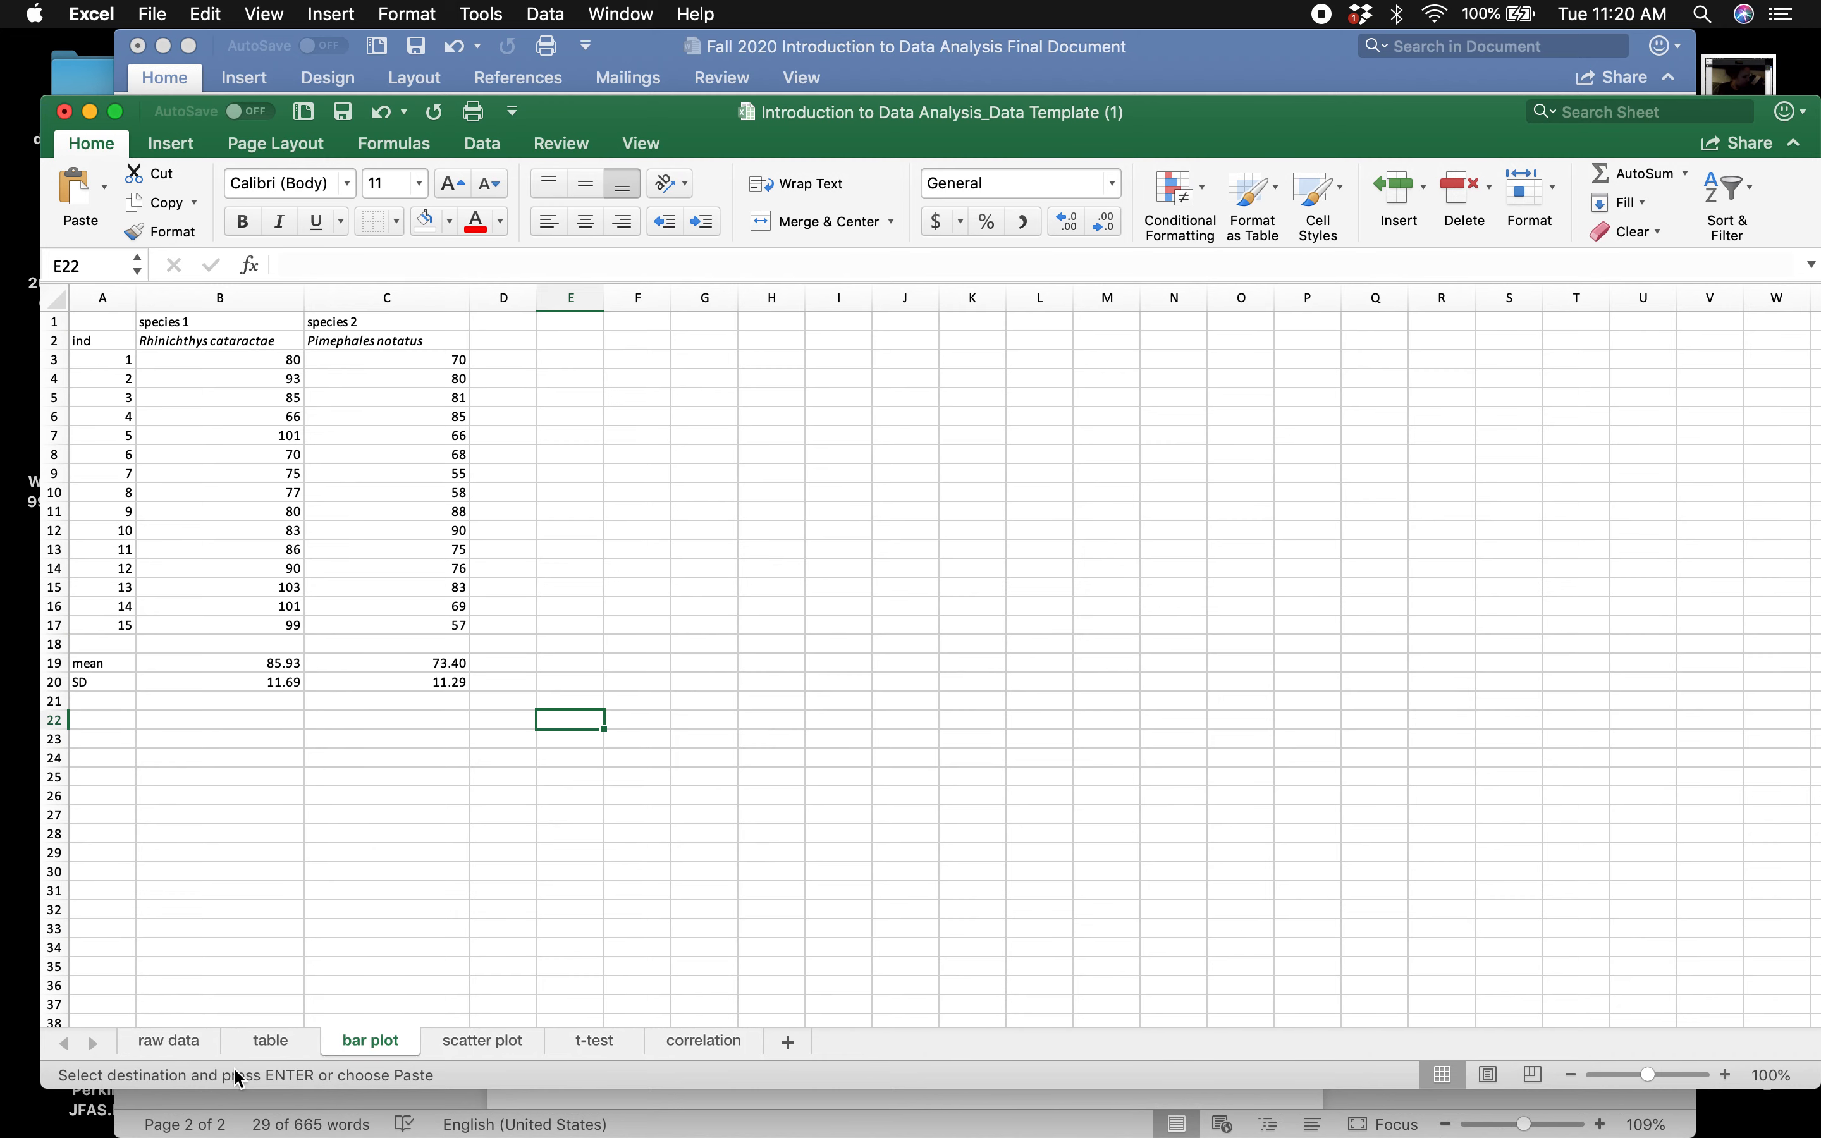
- Compare the pasted total lengths on the bar plot sheet with the source columns on the raw data sheet
click(189, 1043)
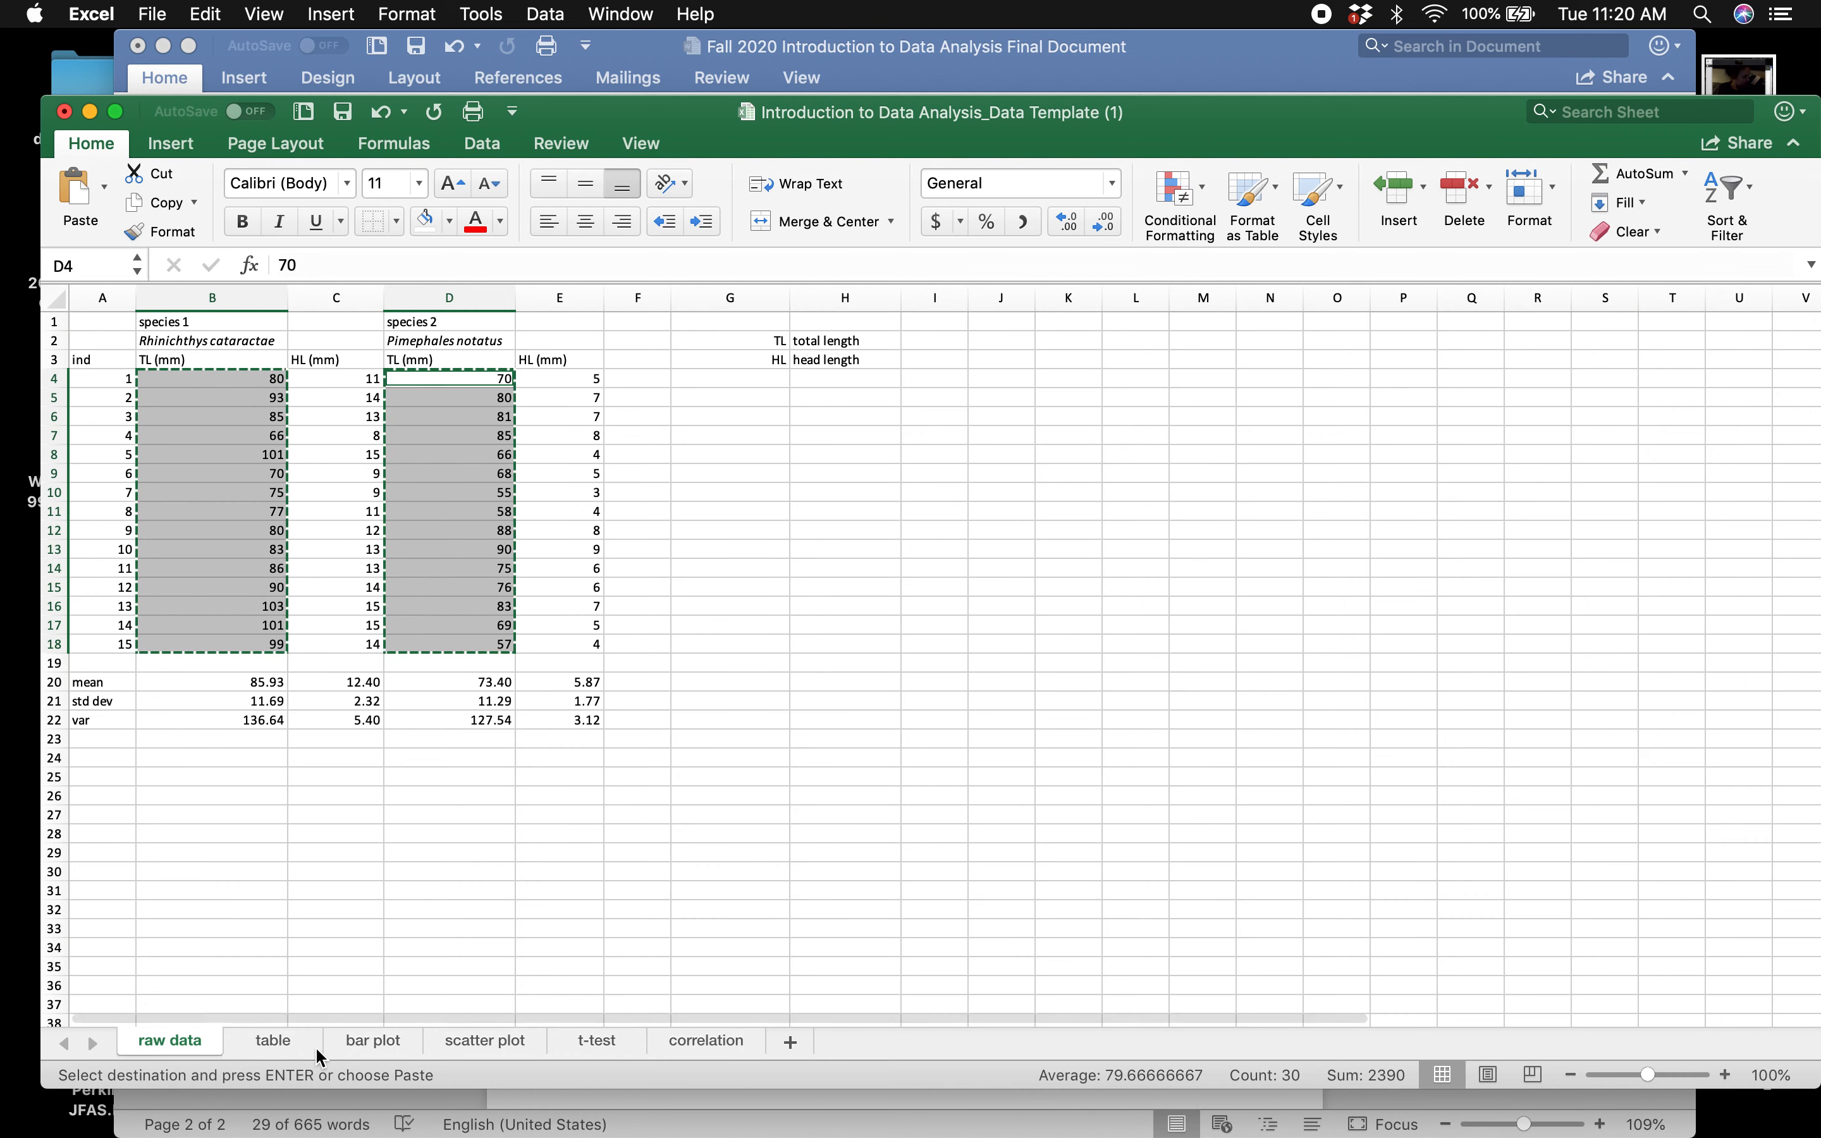
click(359, 1040)
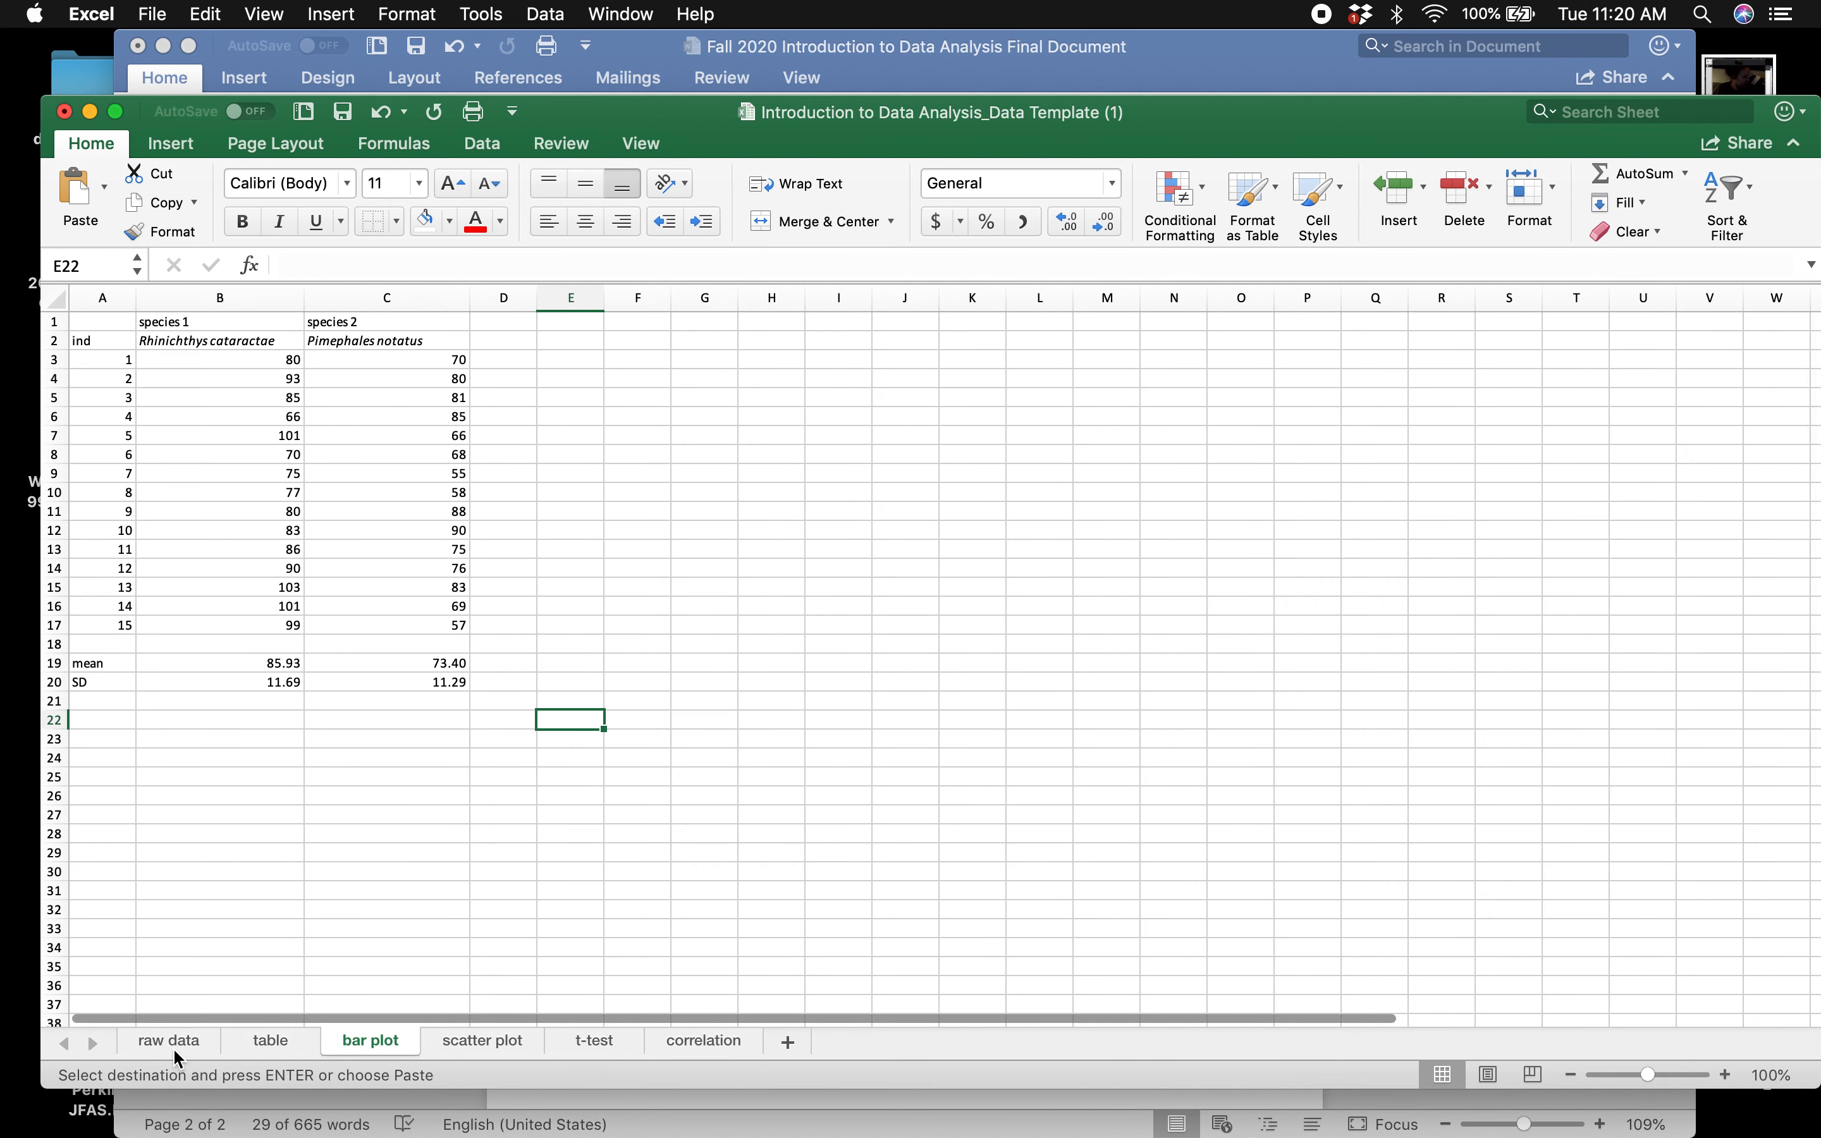
click(173, 1047)
click(347, 1043)
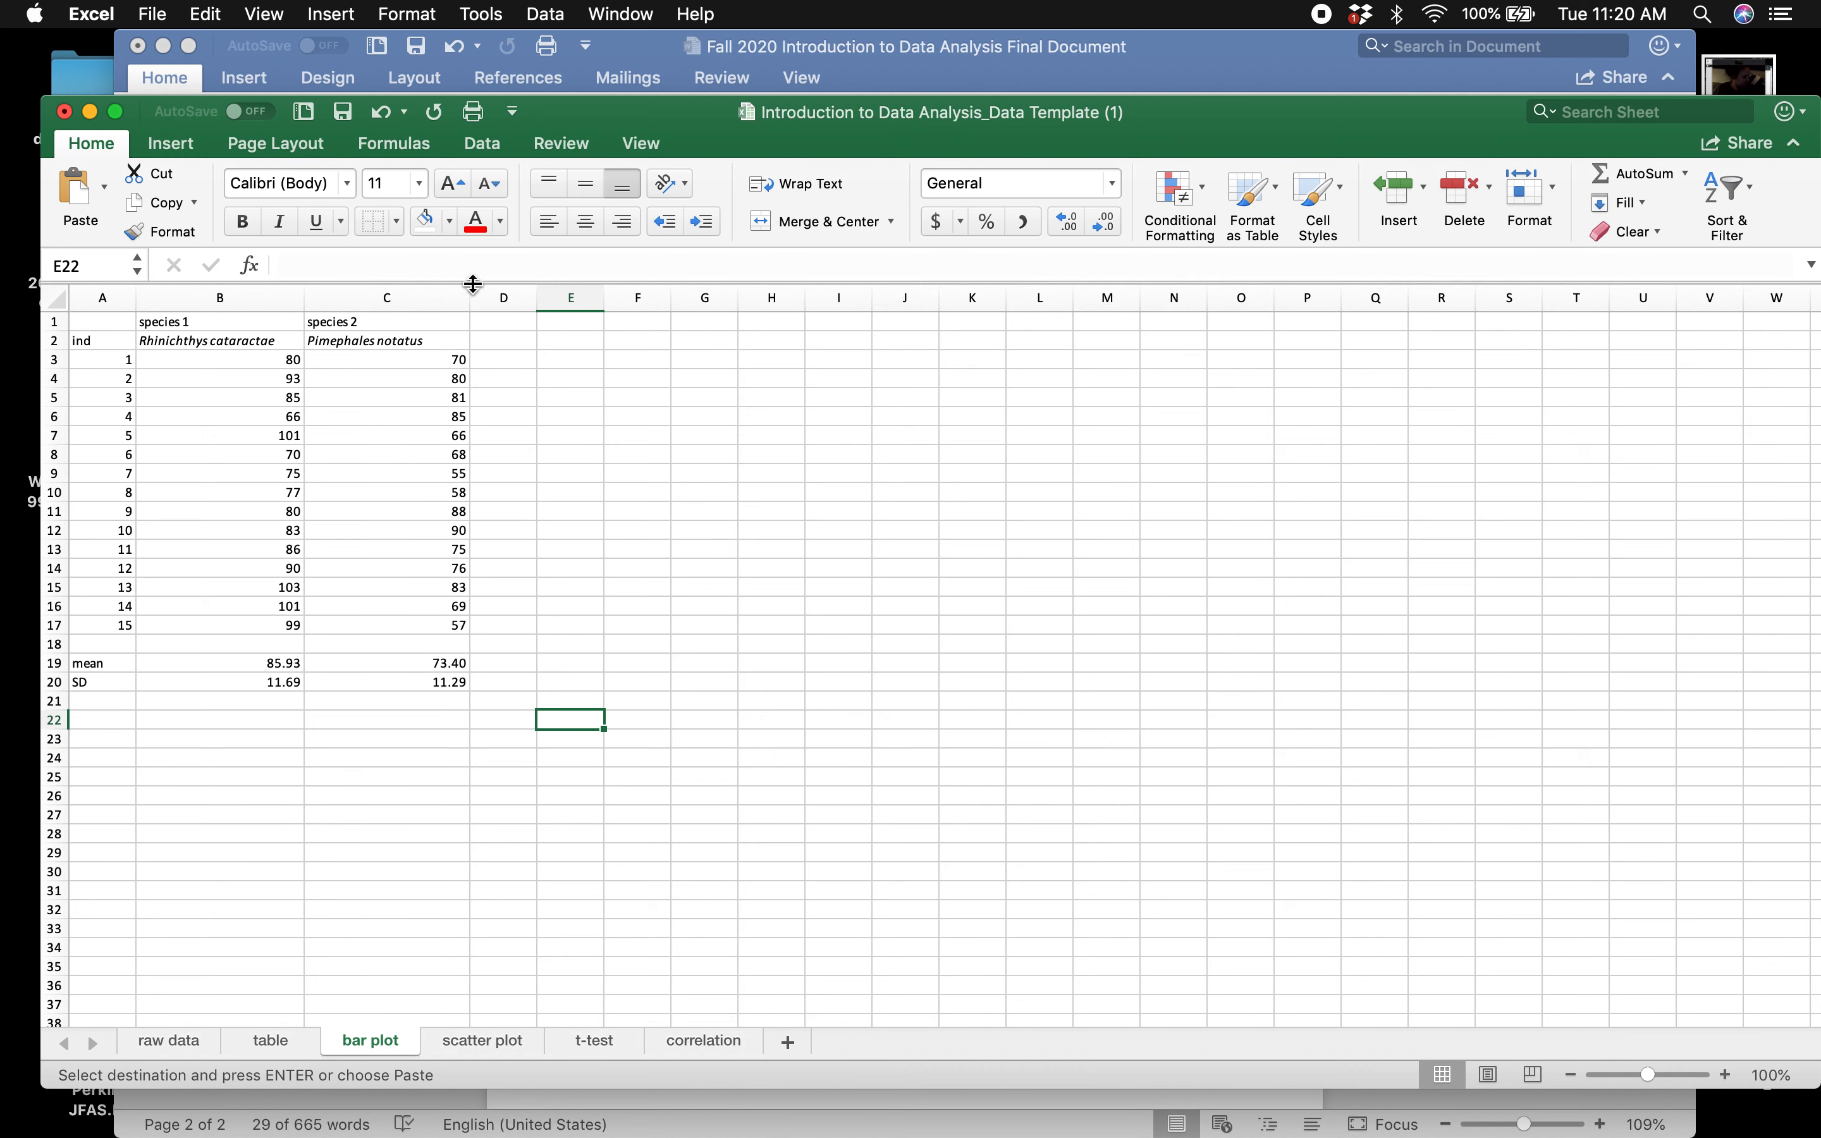
click(175, 143)
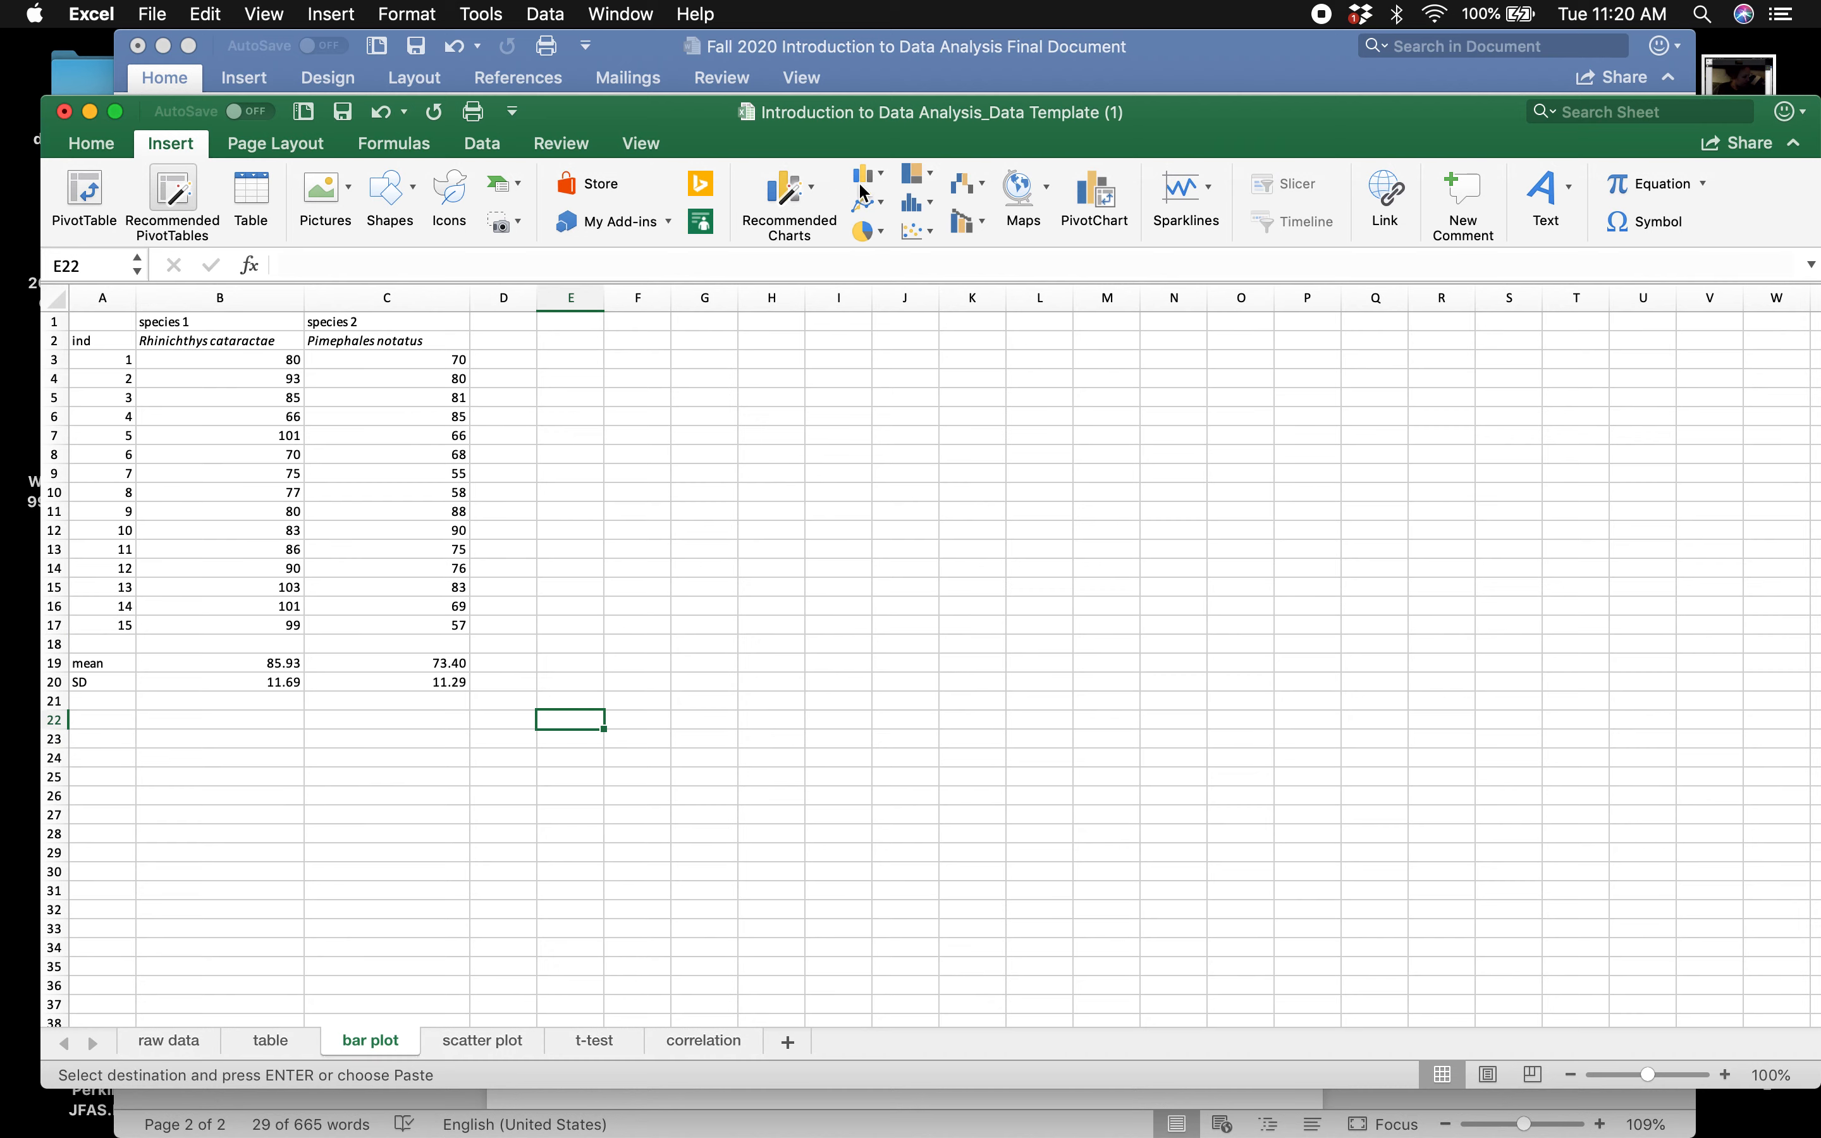
click(880, 173)
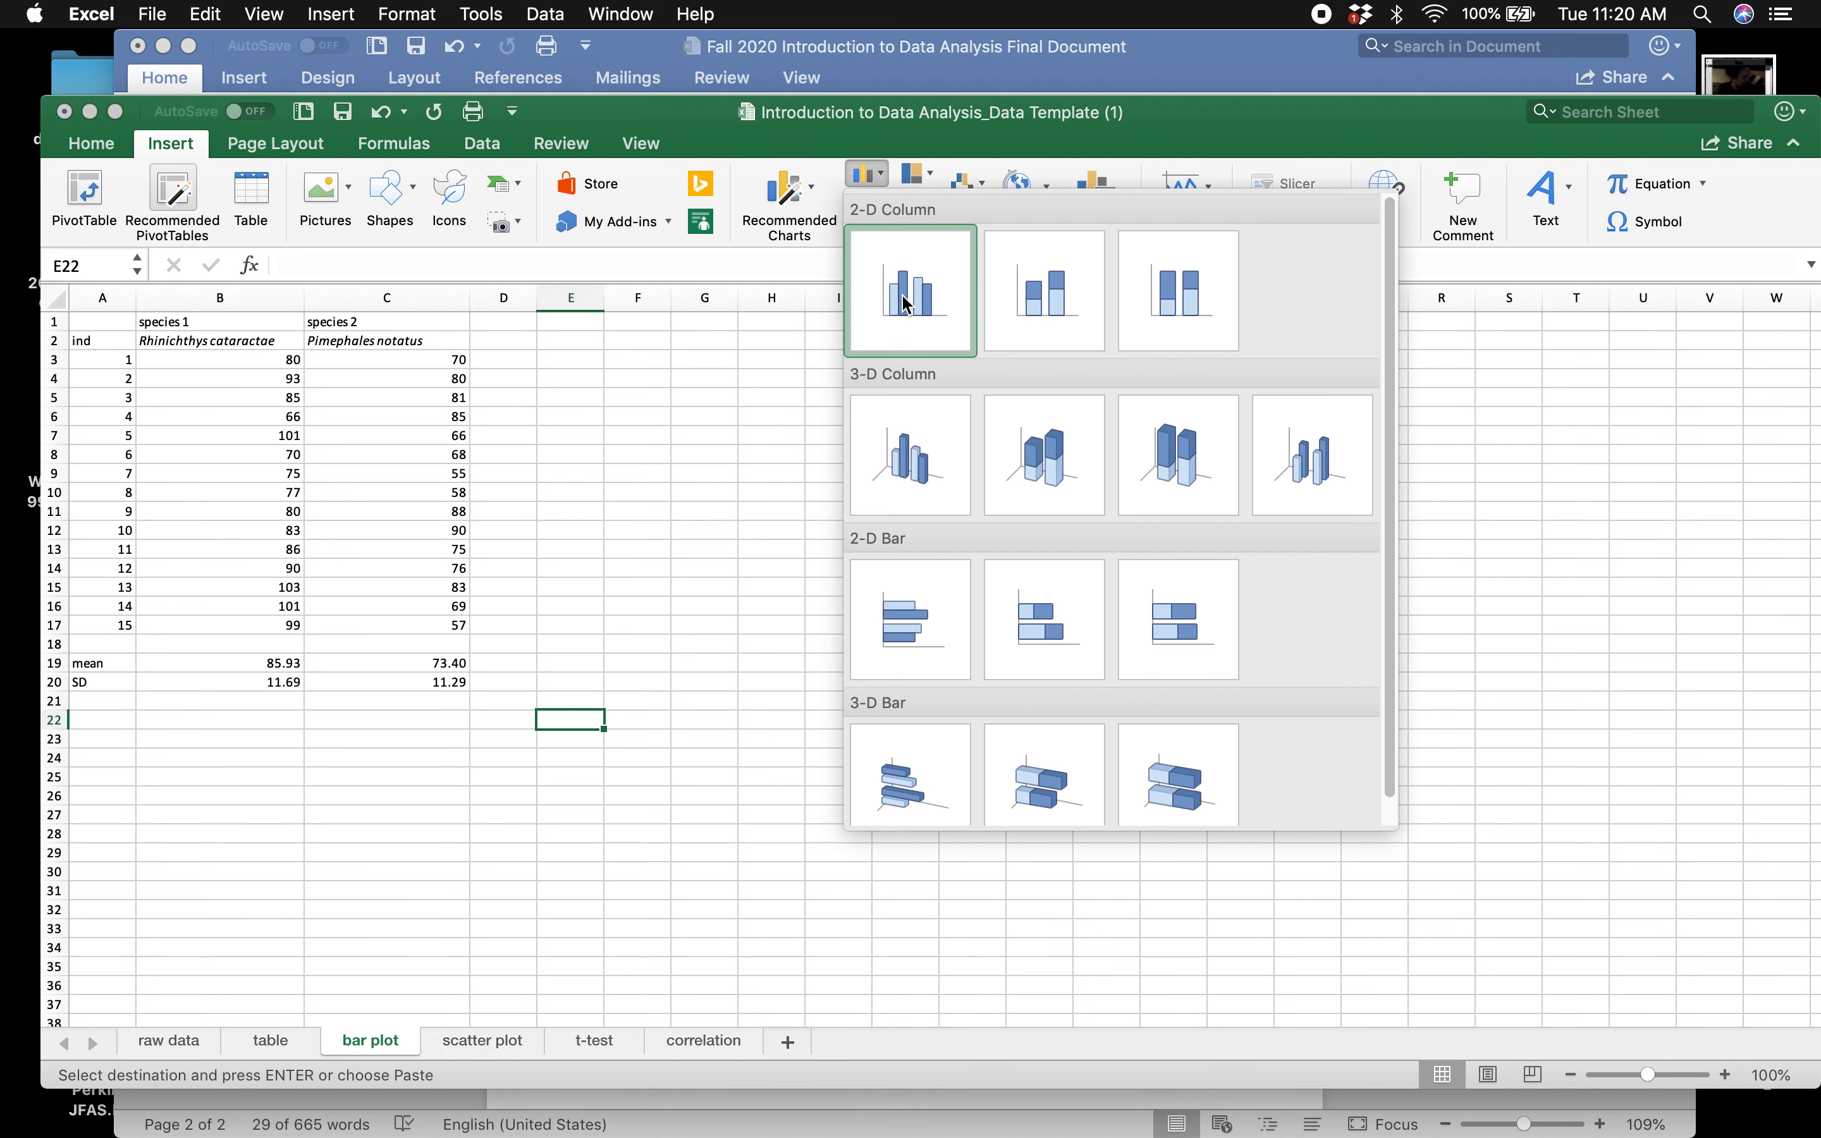
click(905, 300)
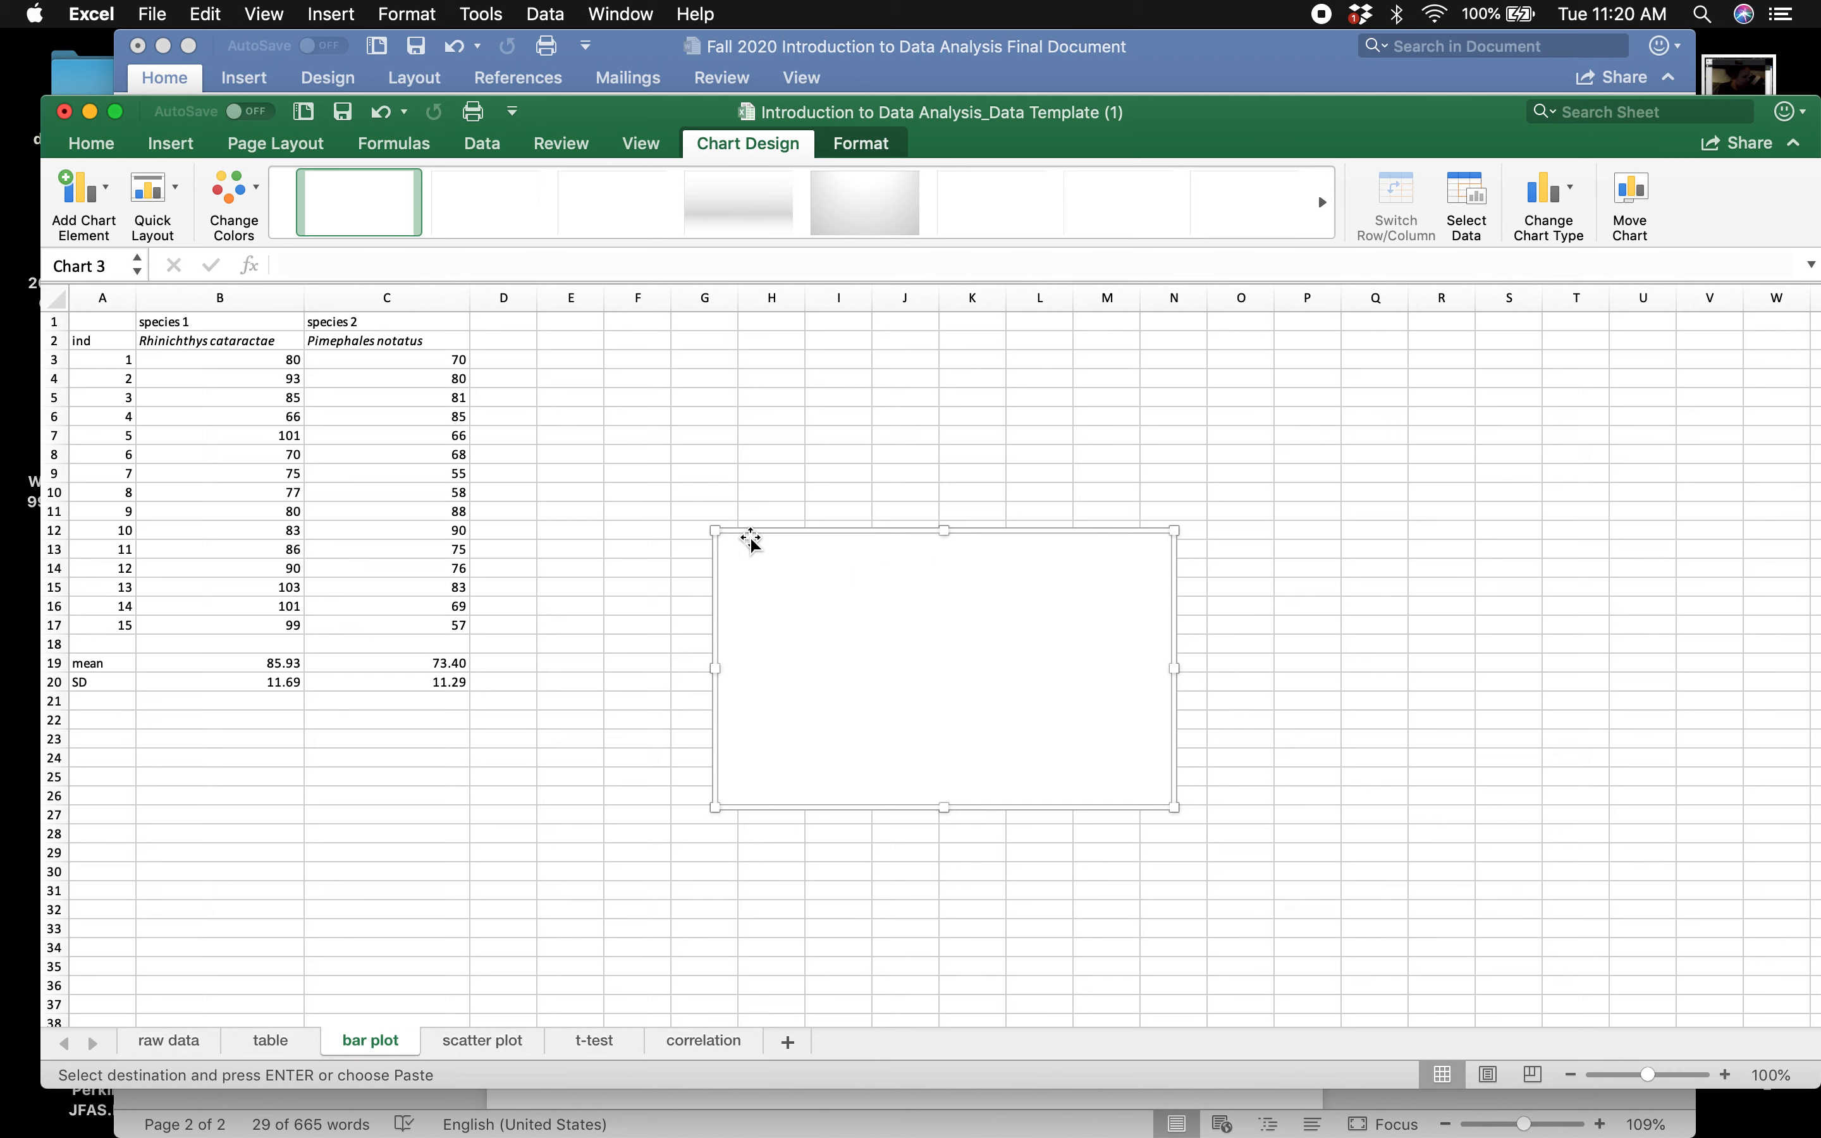
key(Delete)
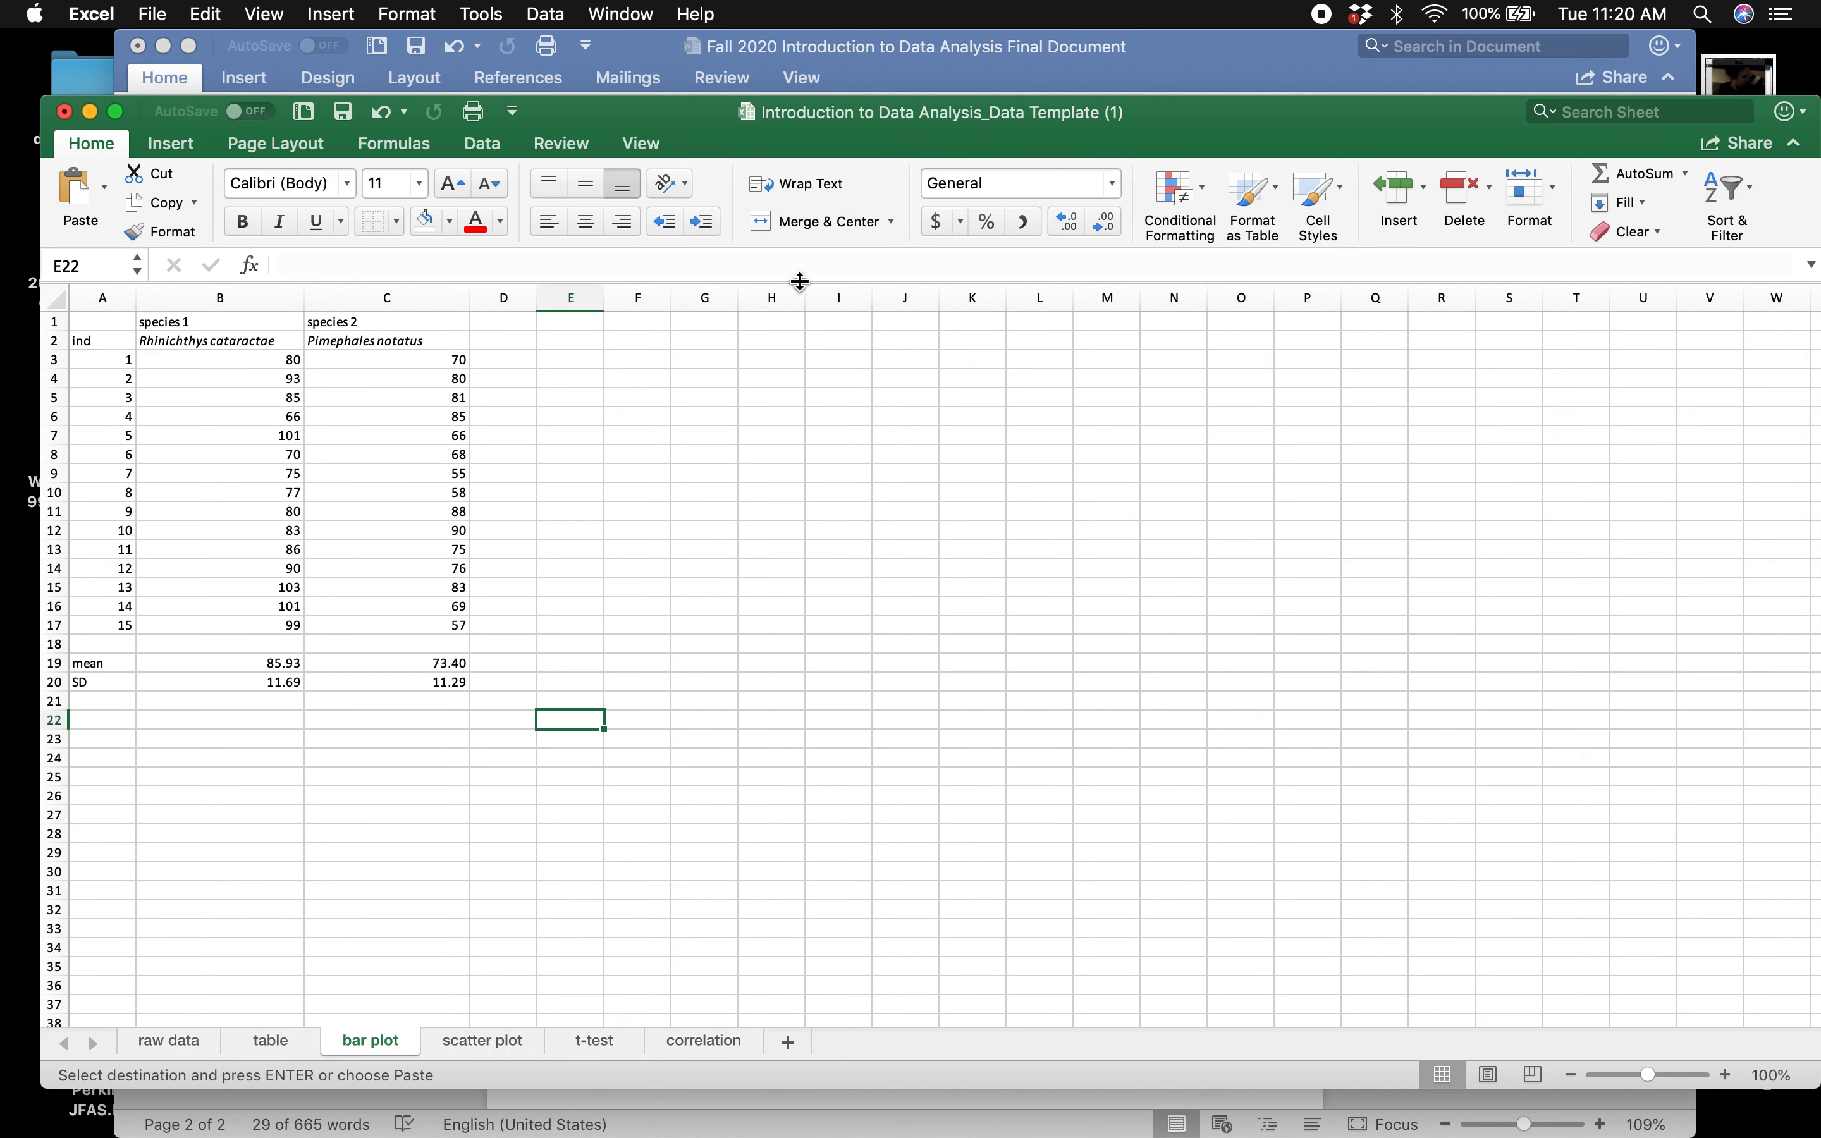
- Insert a 2-D clustered column chart from the species names (B2:C2) and means (B19:C19), and enlarge it
click(239, 342)
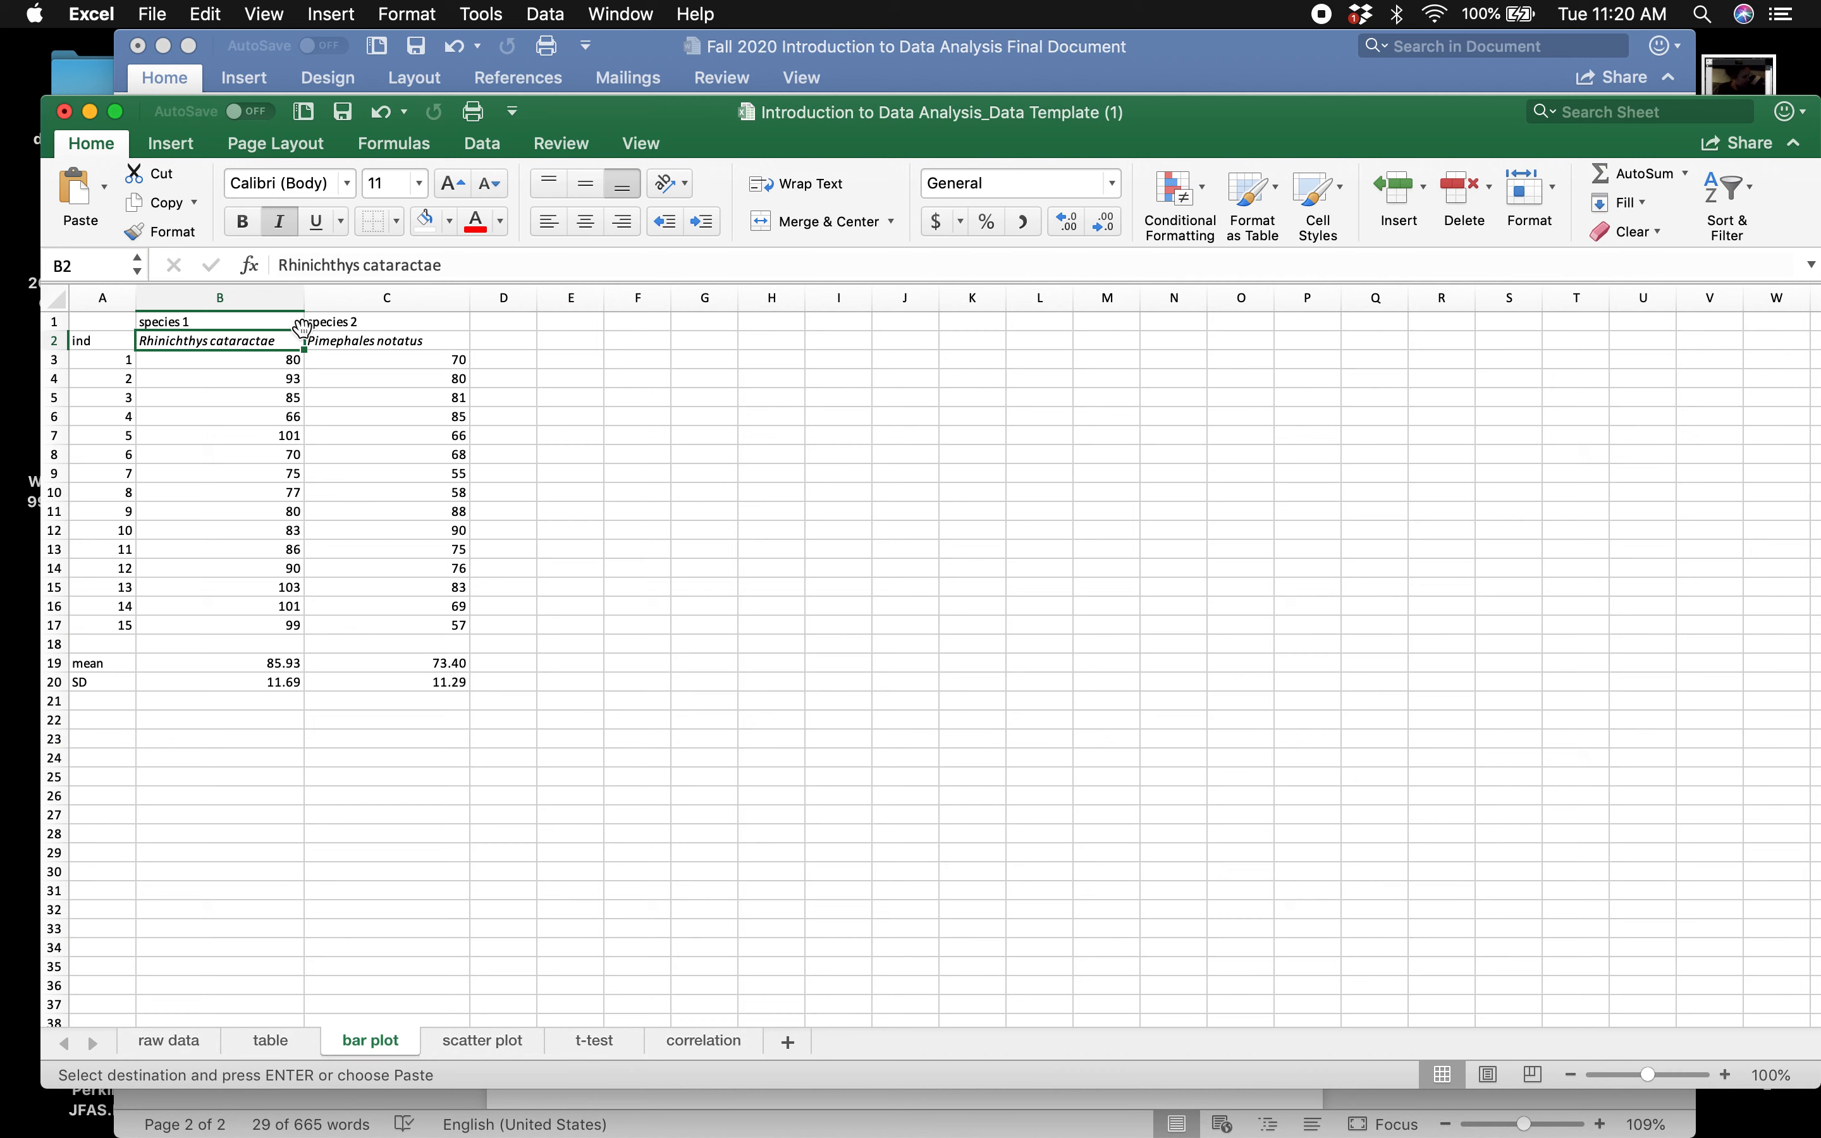
super+click(325, 343)
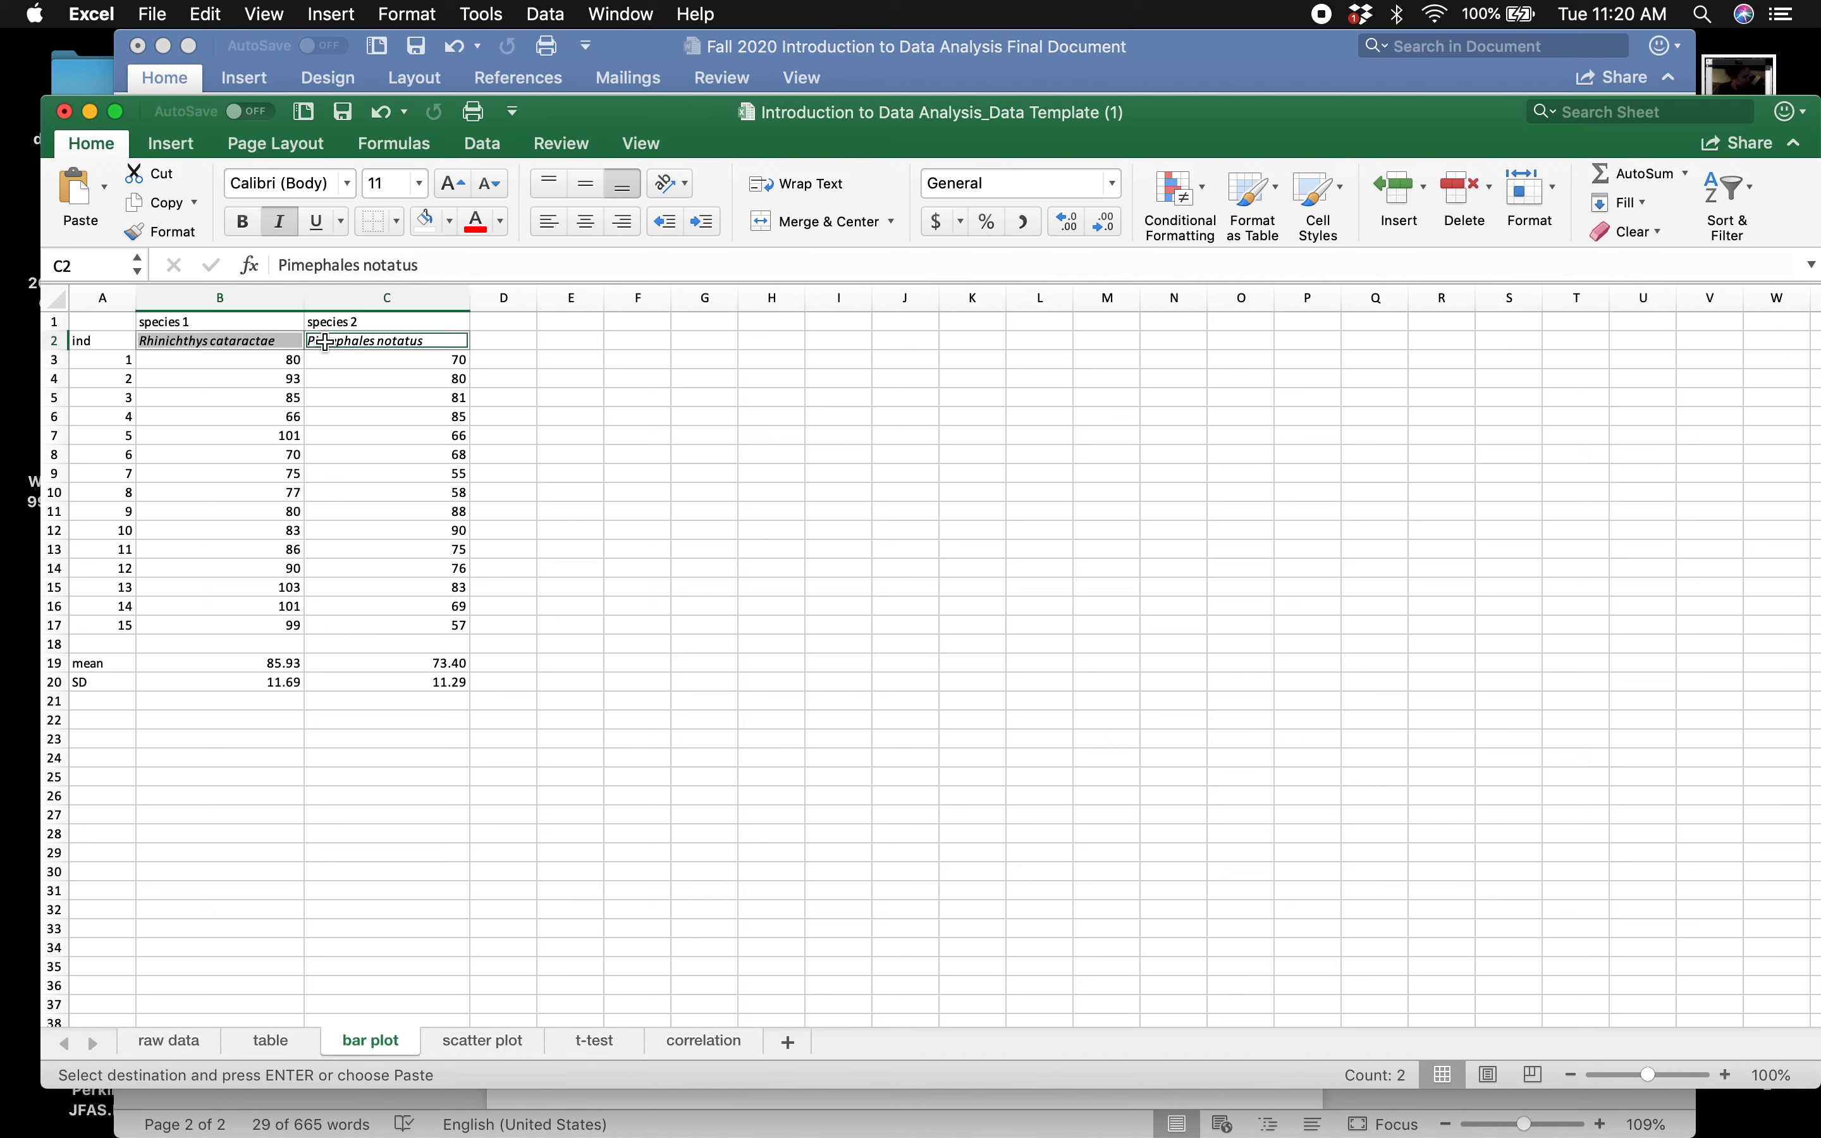
super+click(241, 667)
super+click(383, 664)
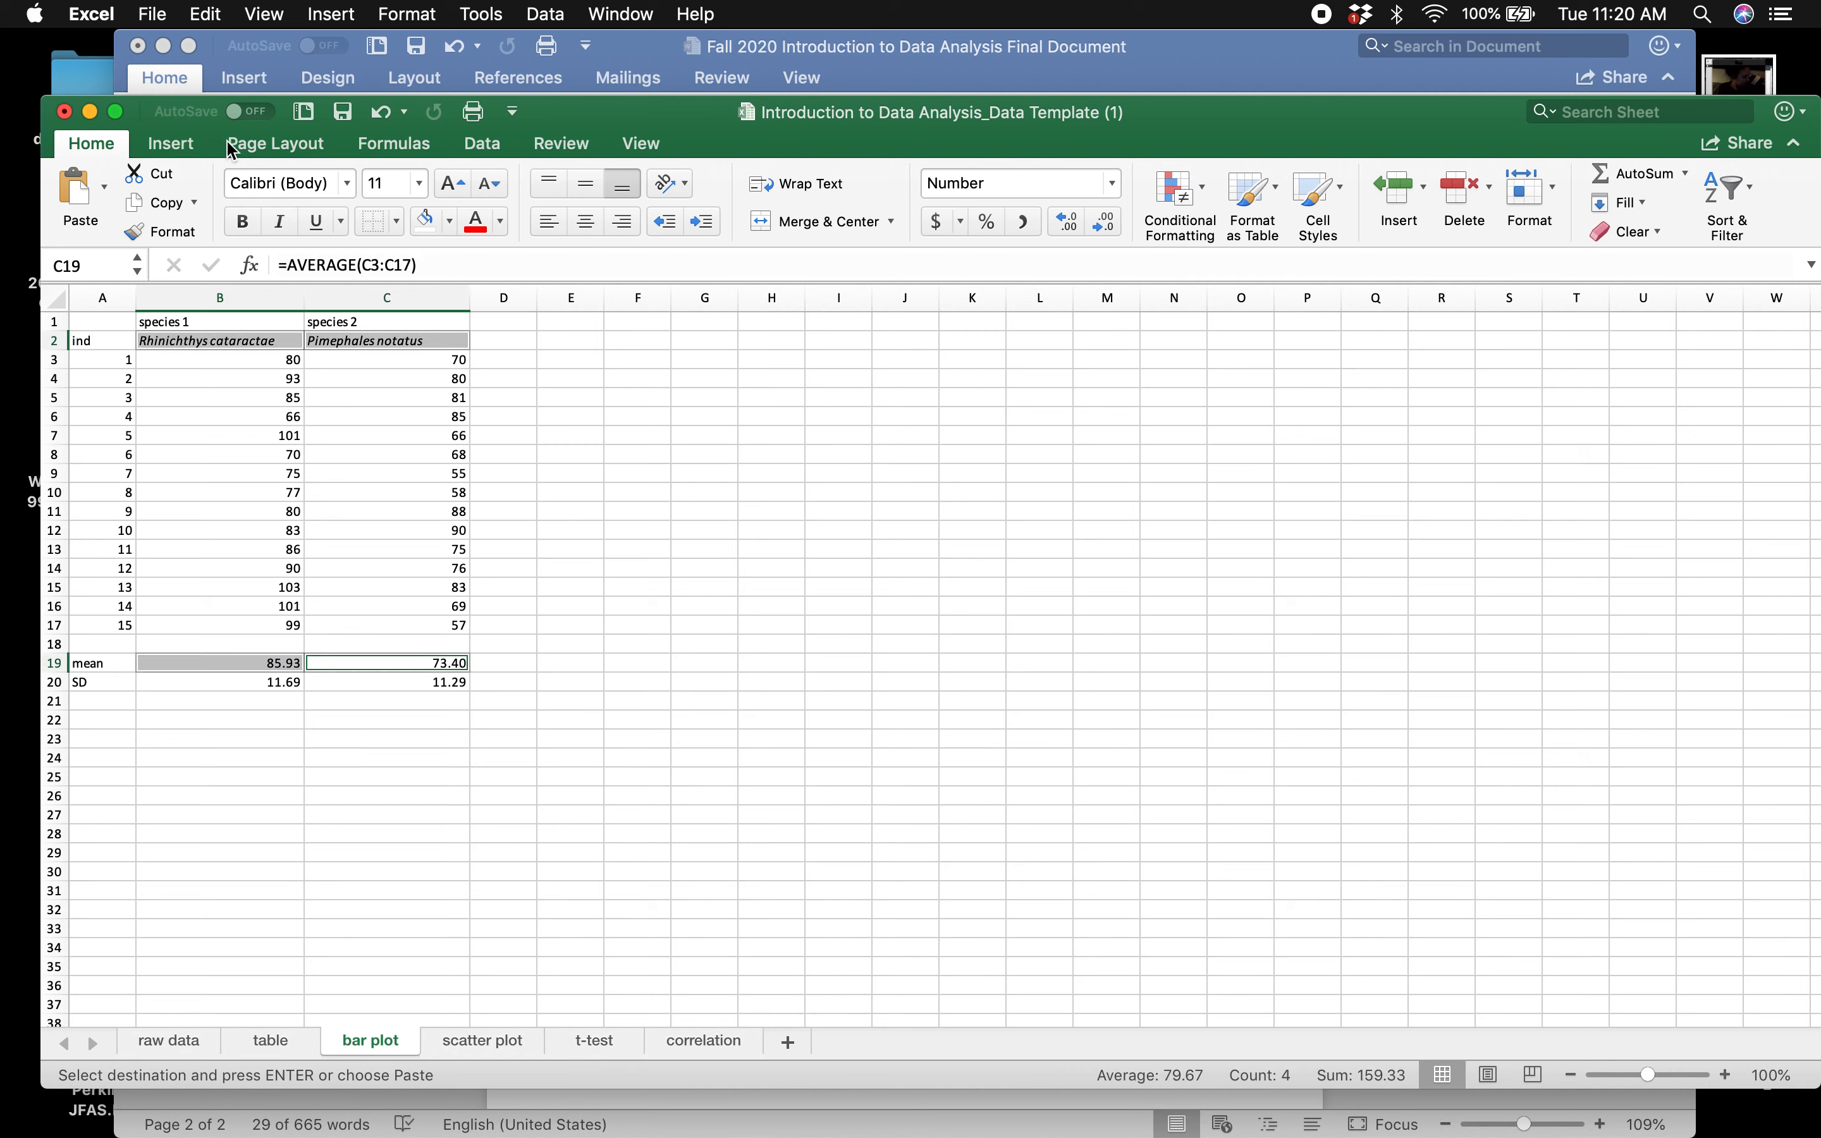
click(142, 146)
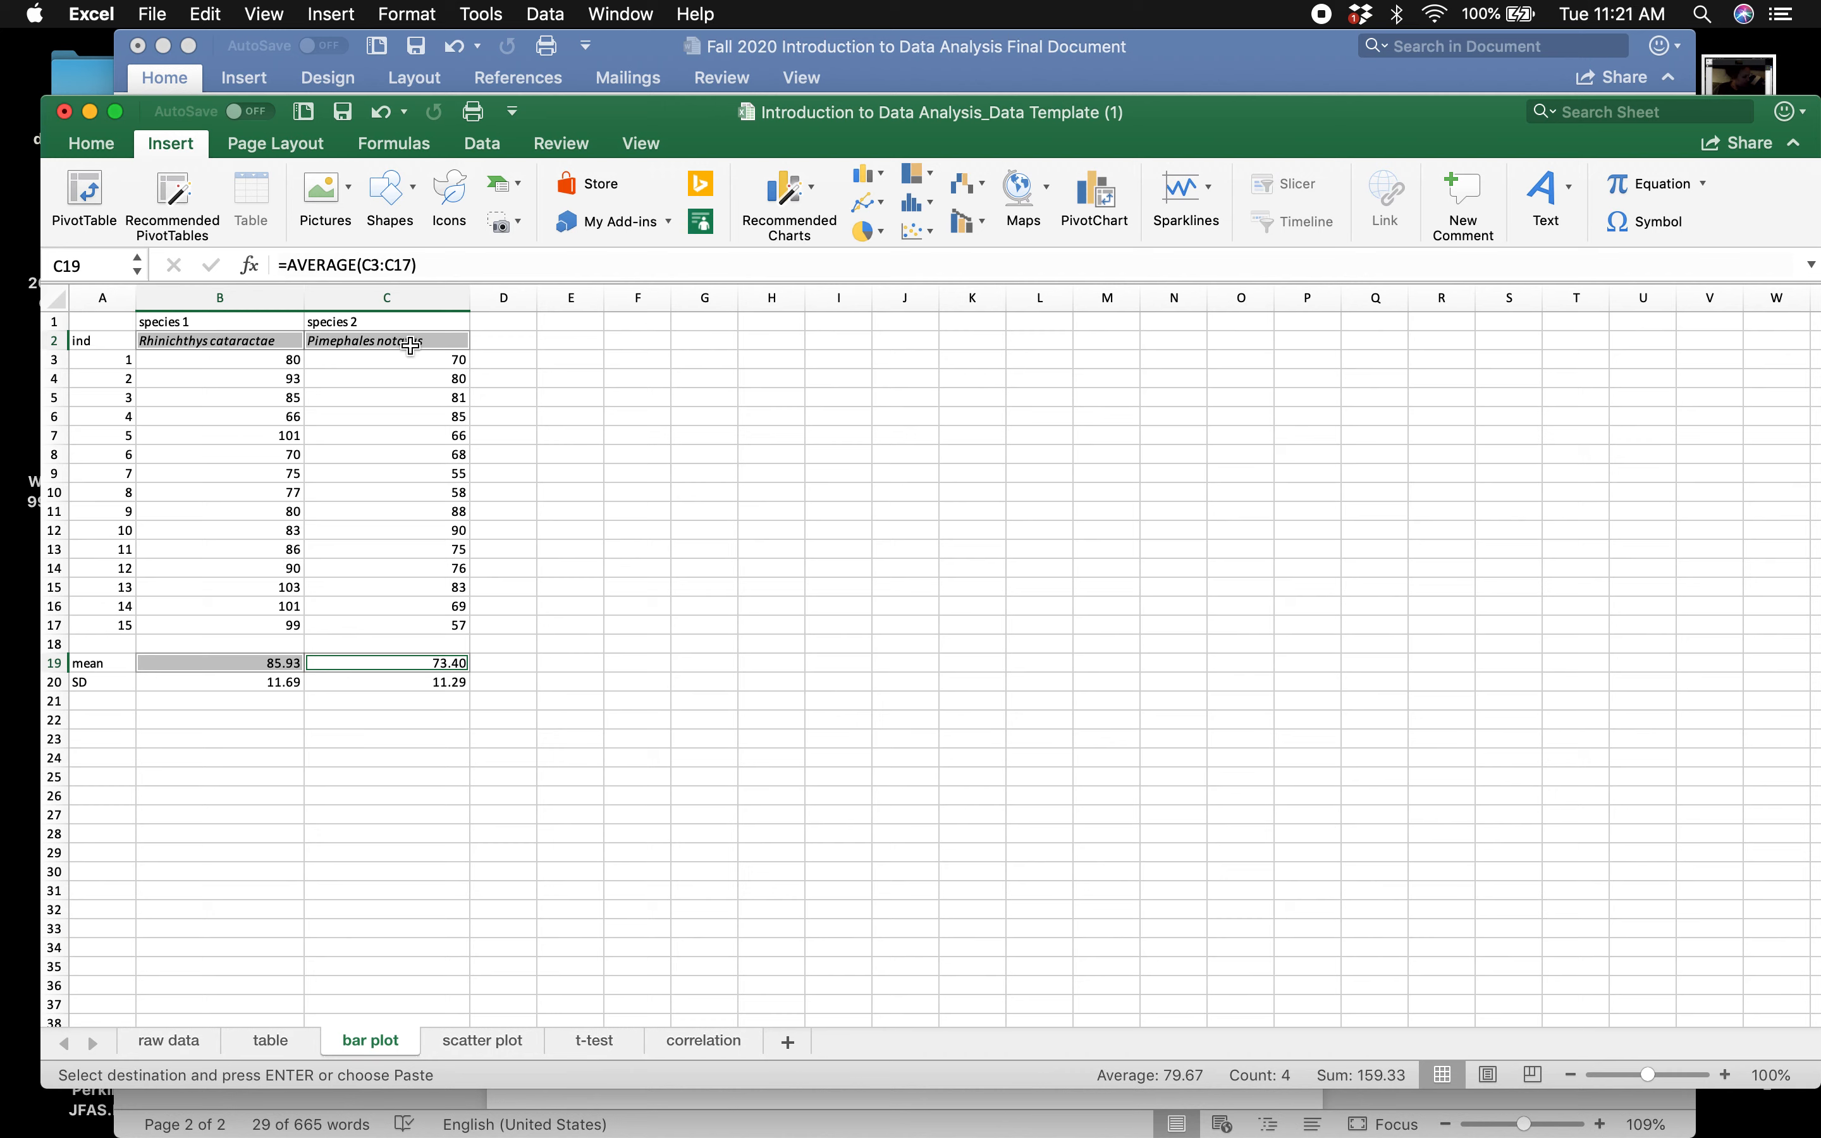
click(812, 193)
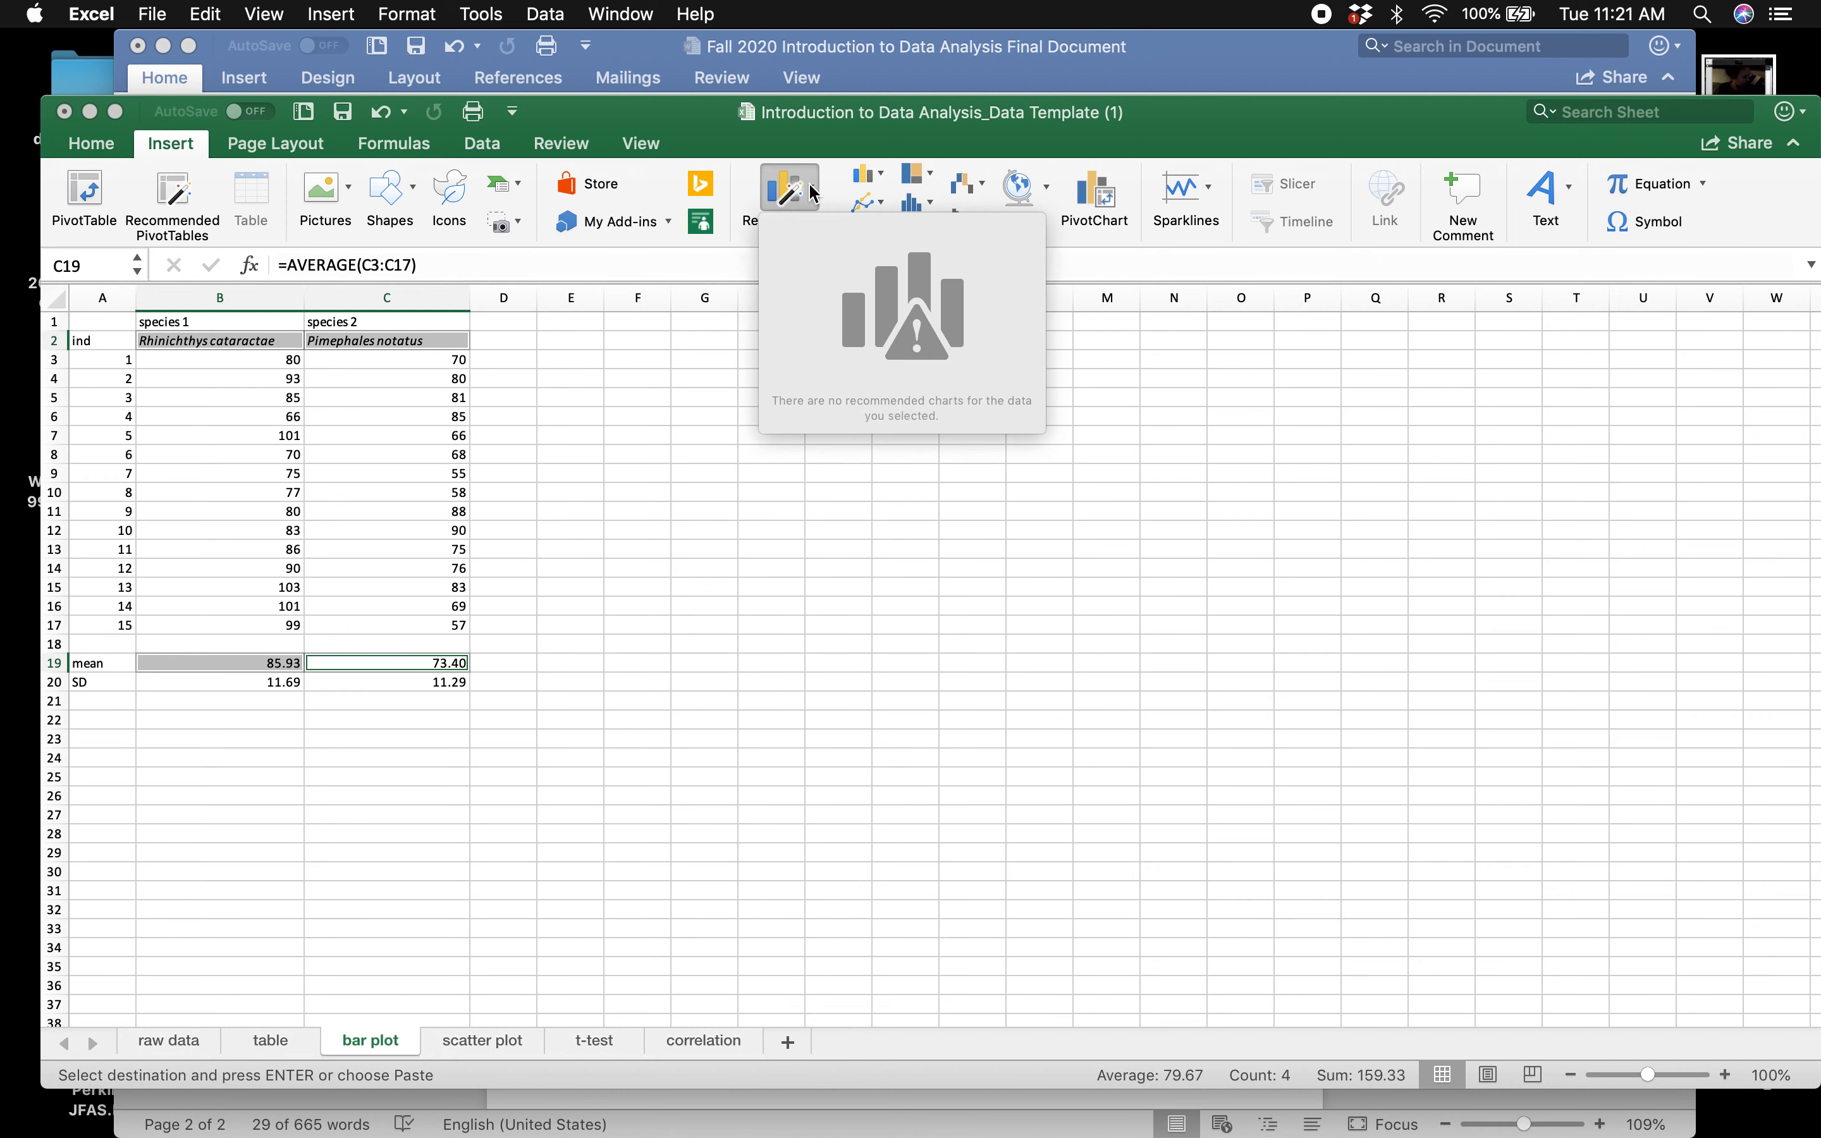
click(871, 186)
click(871, 187)
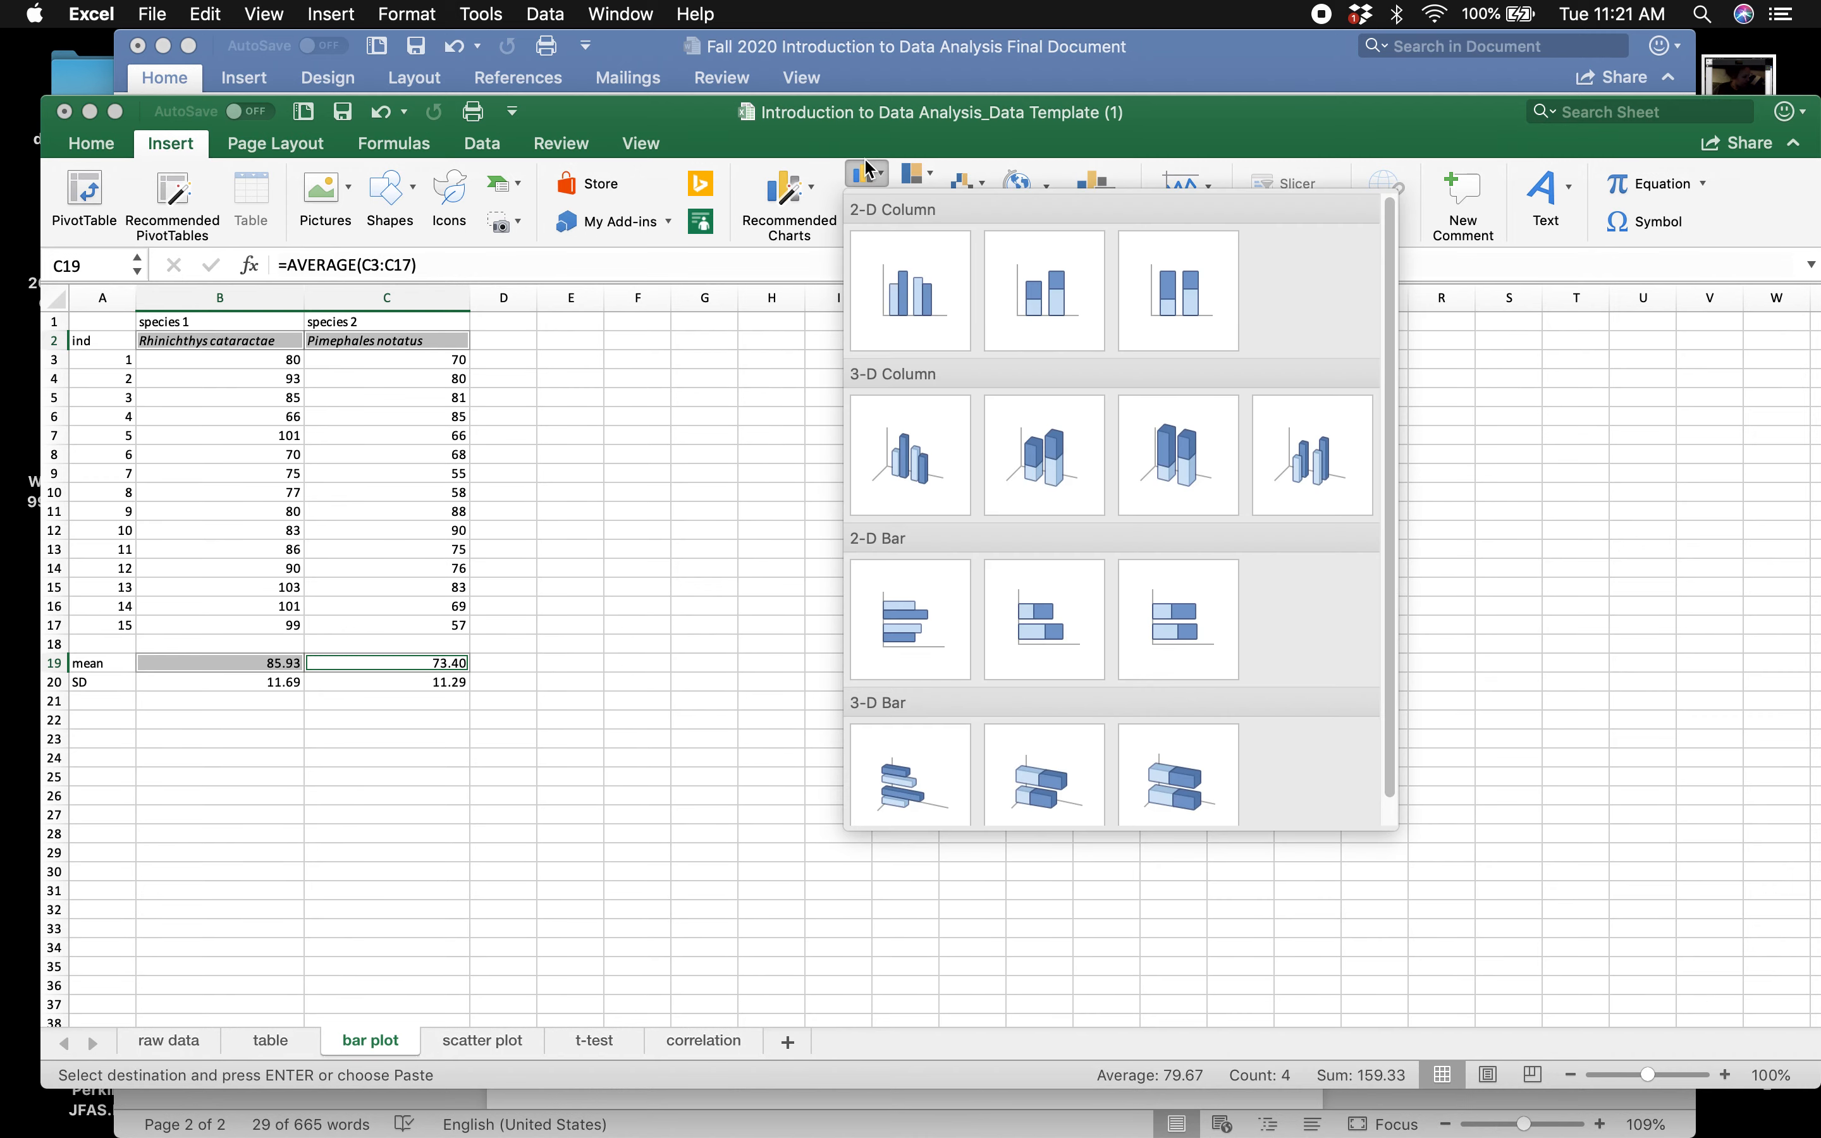
click(894, 300)
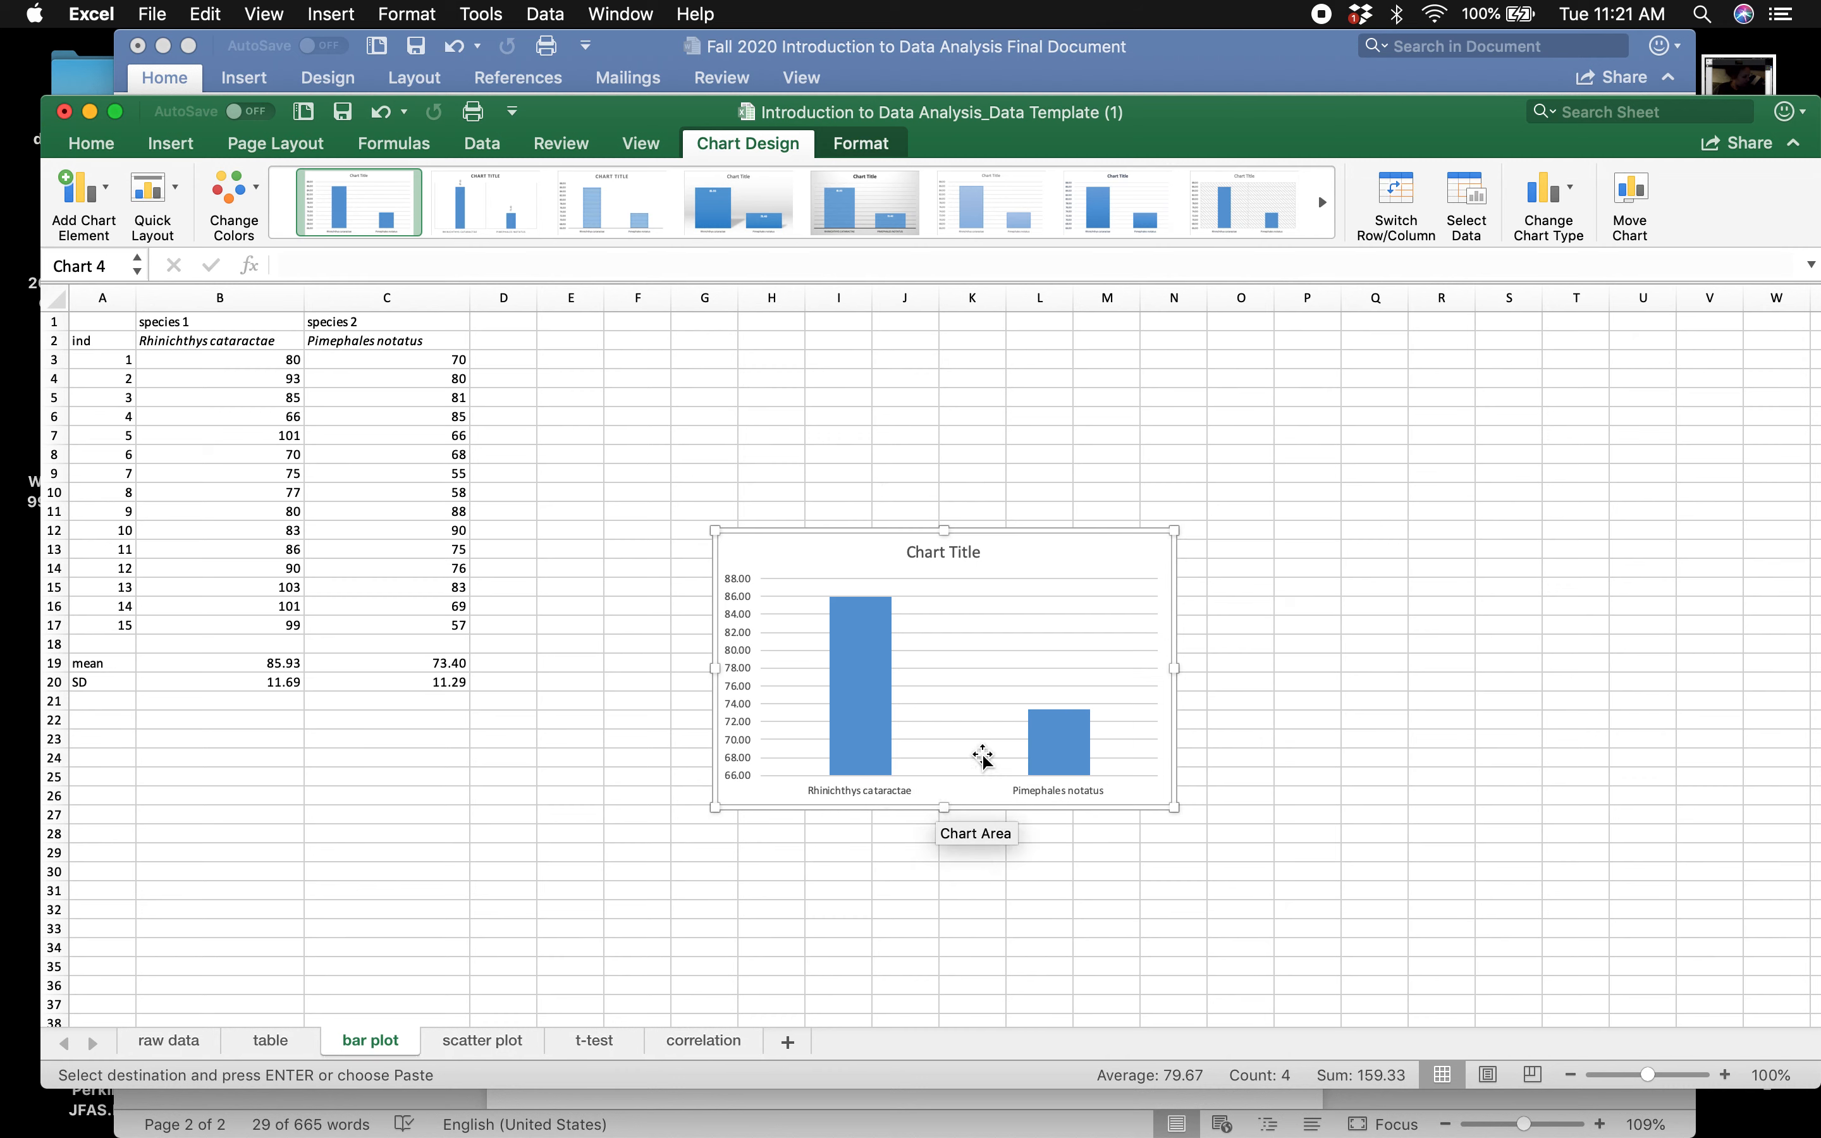
drag(1176, 530, 1460, 397)
- Italicize the species names on the chart's horizontal axis and close the formatting pane
click(934, 787)
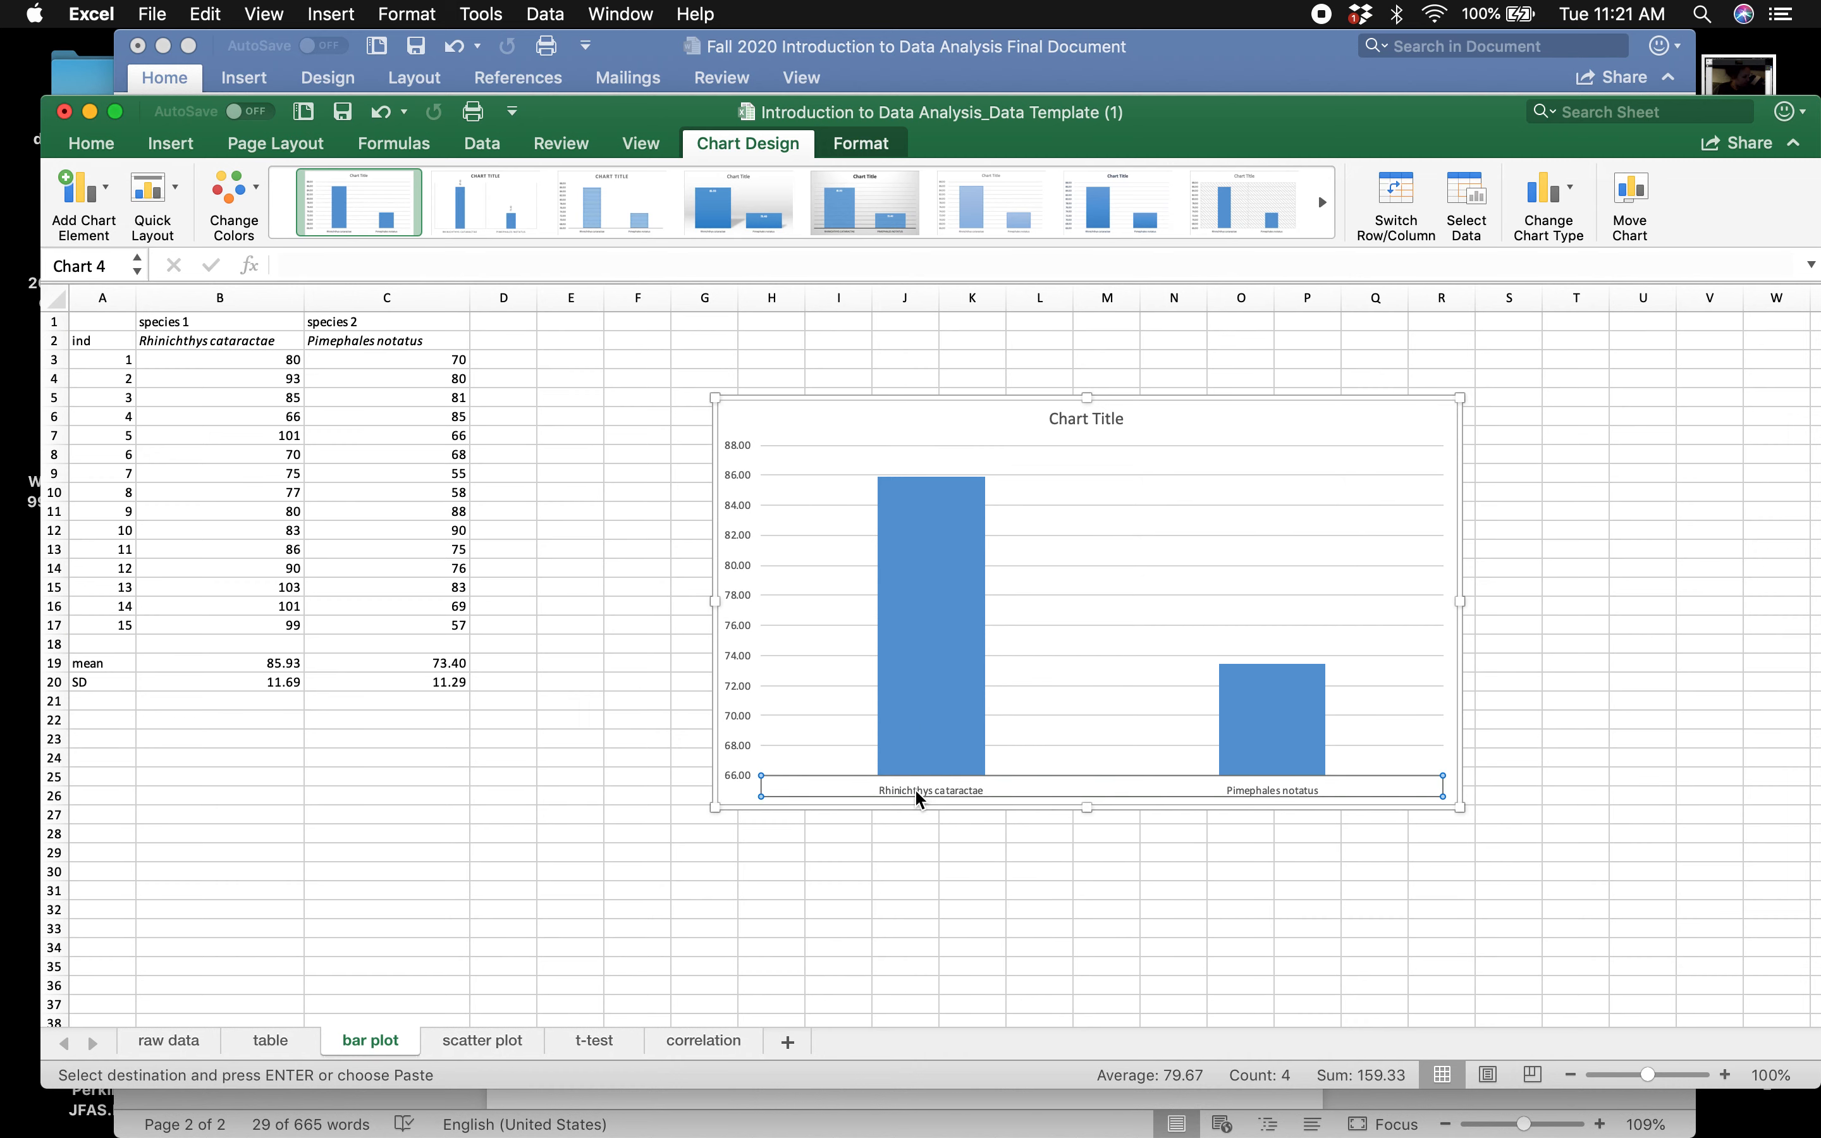
click(107, 139)
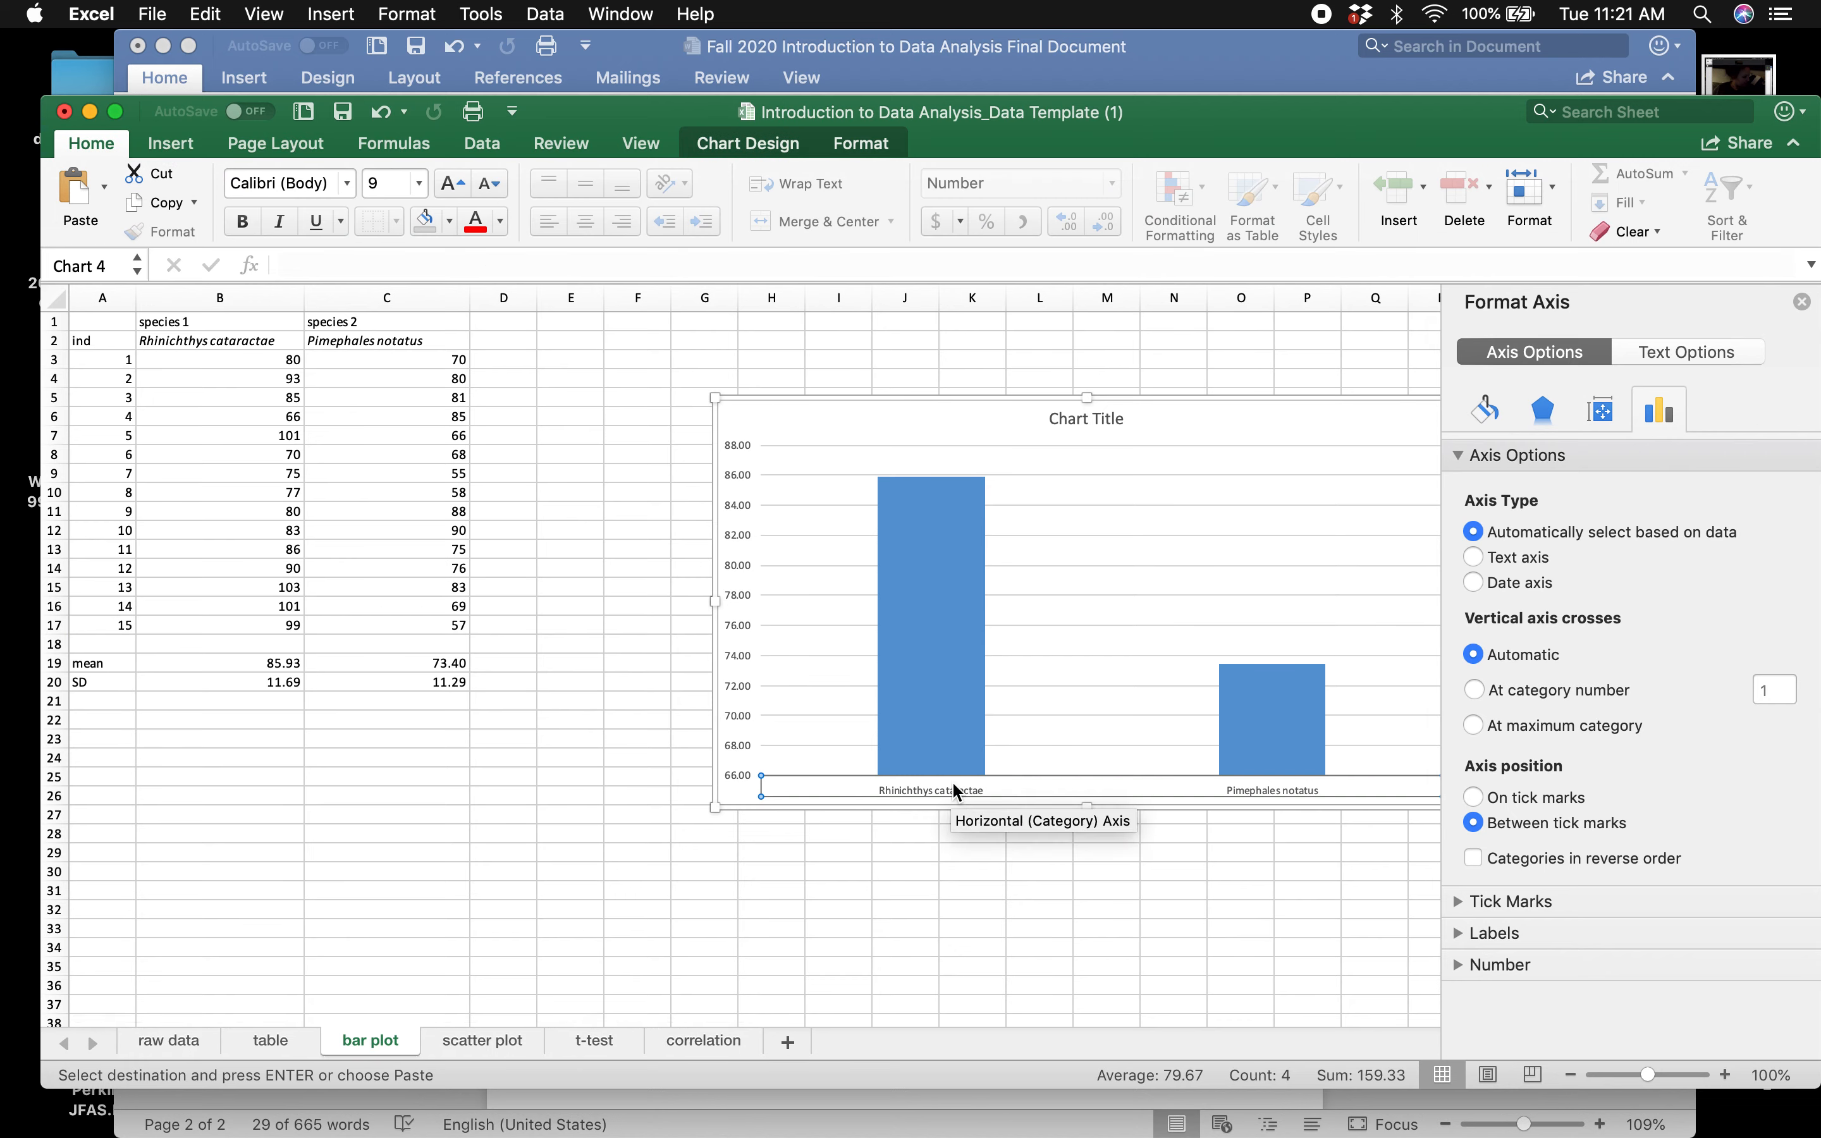
click(1708, 357)
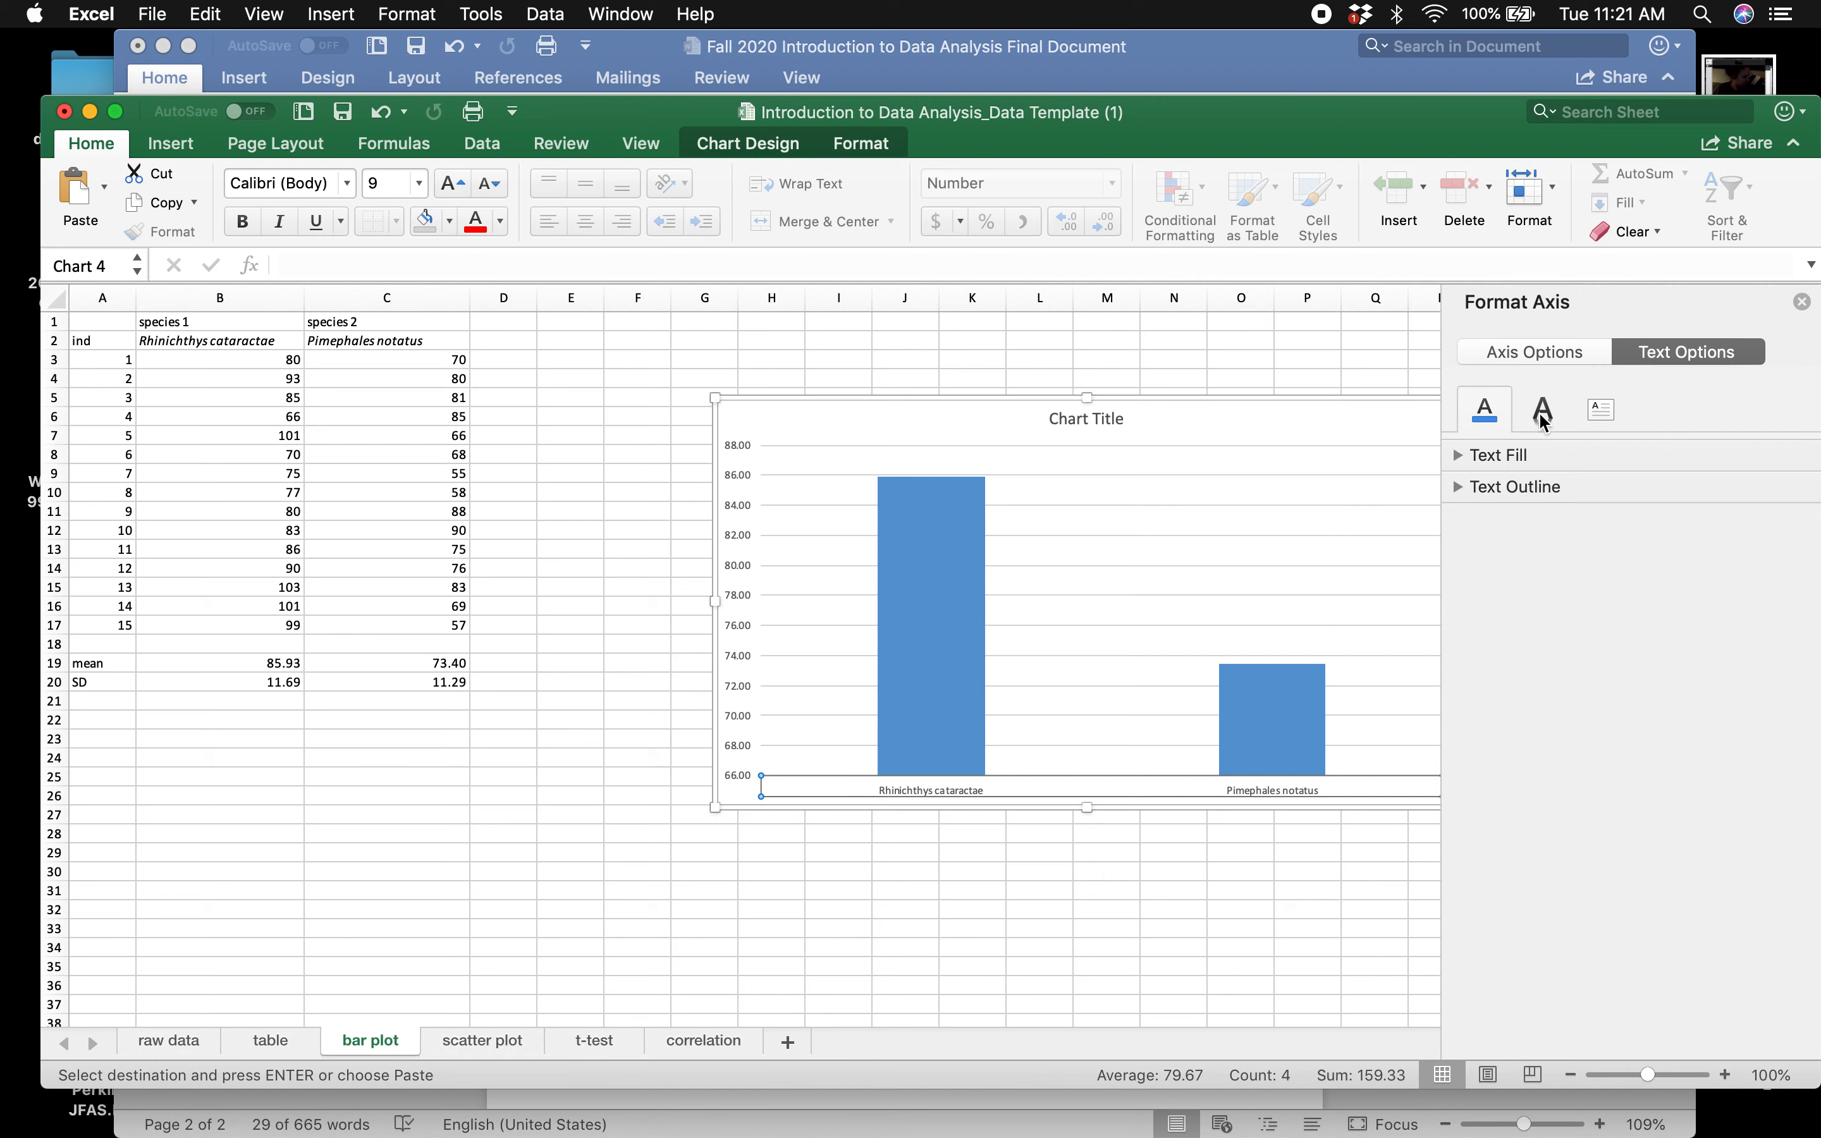
click(1541, 411)
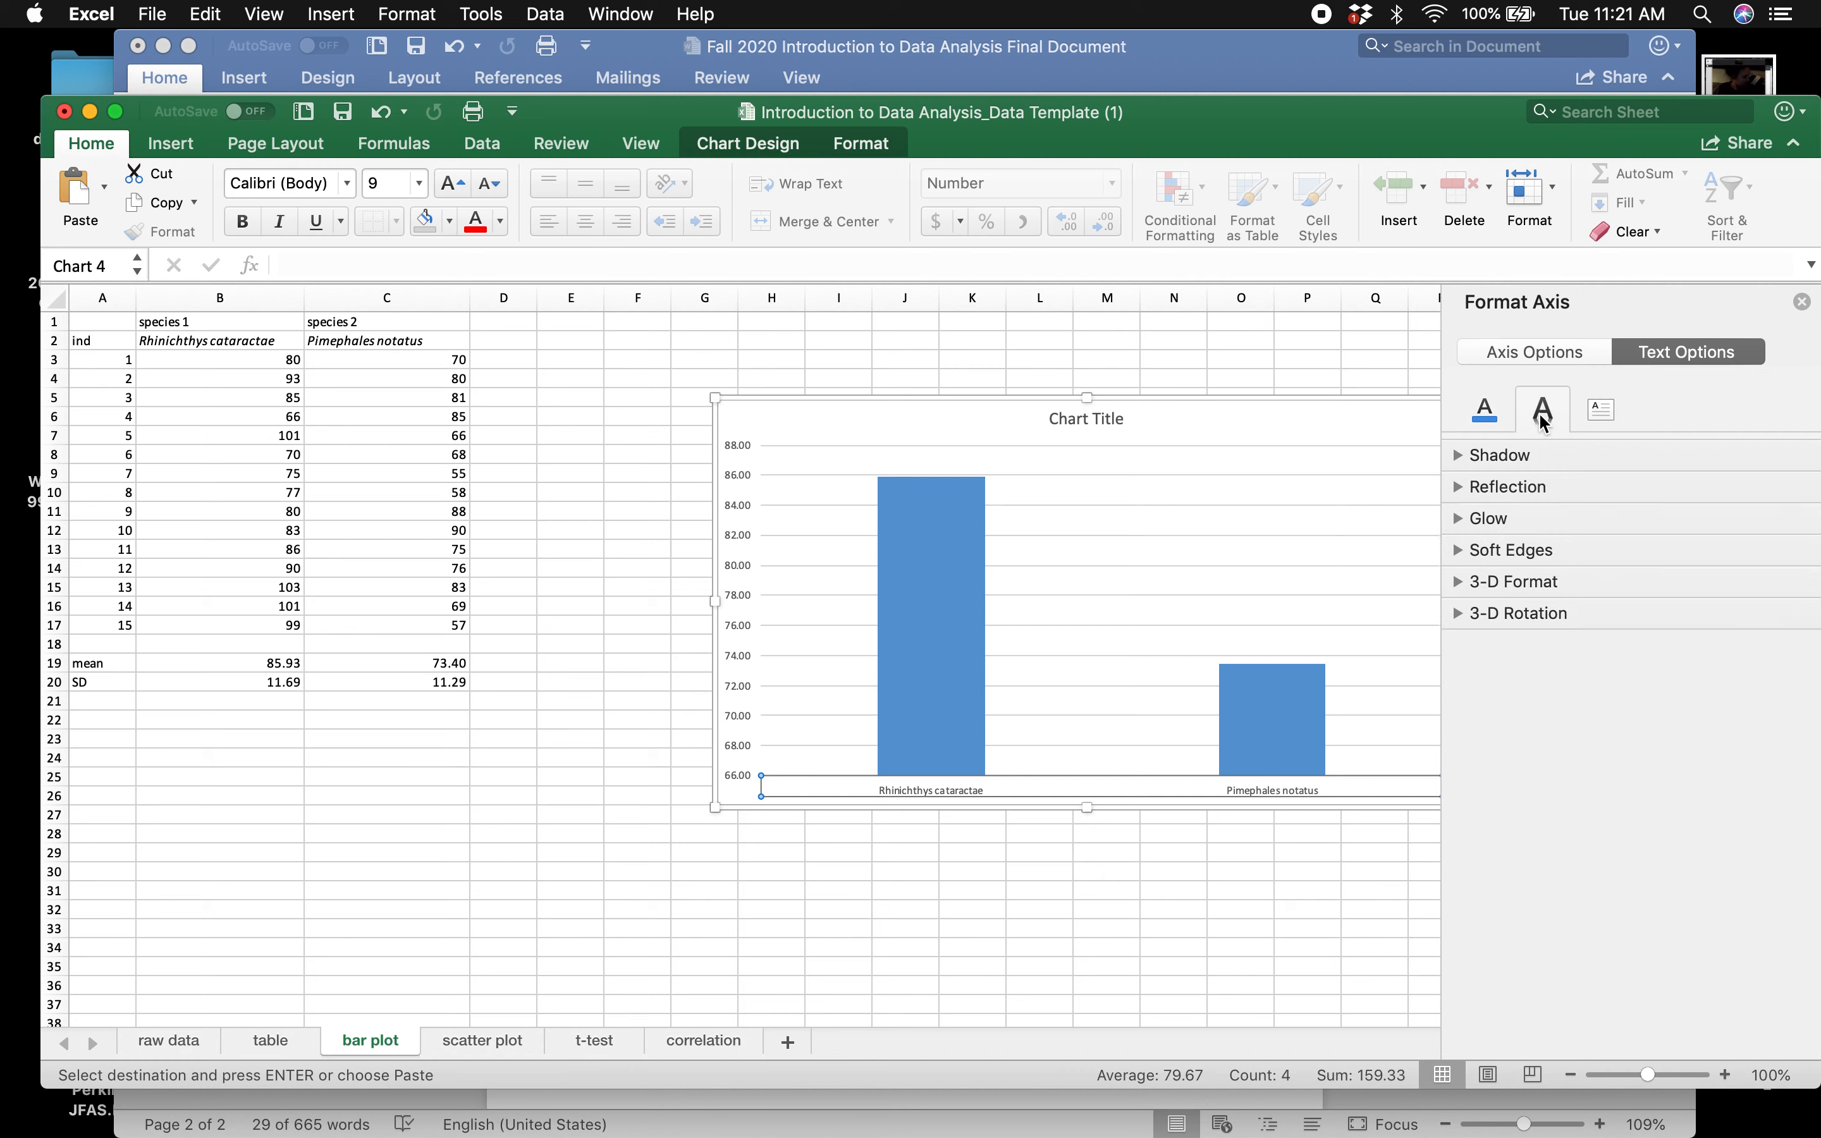
click(1601, 411)
click(1482, 413)
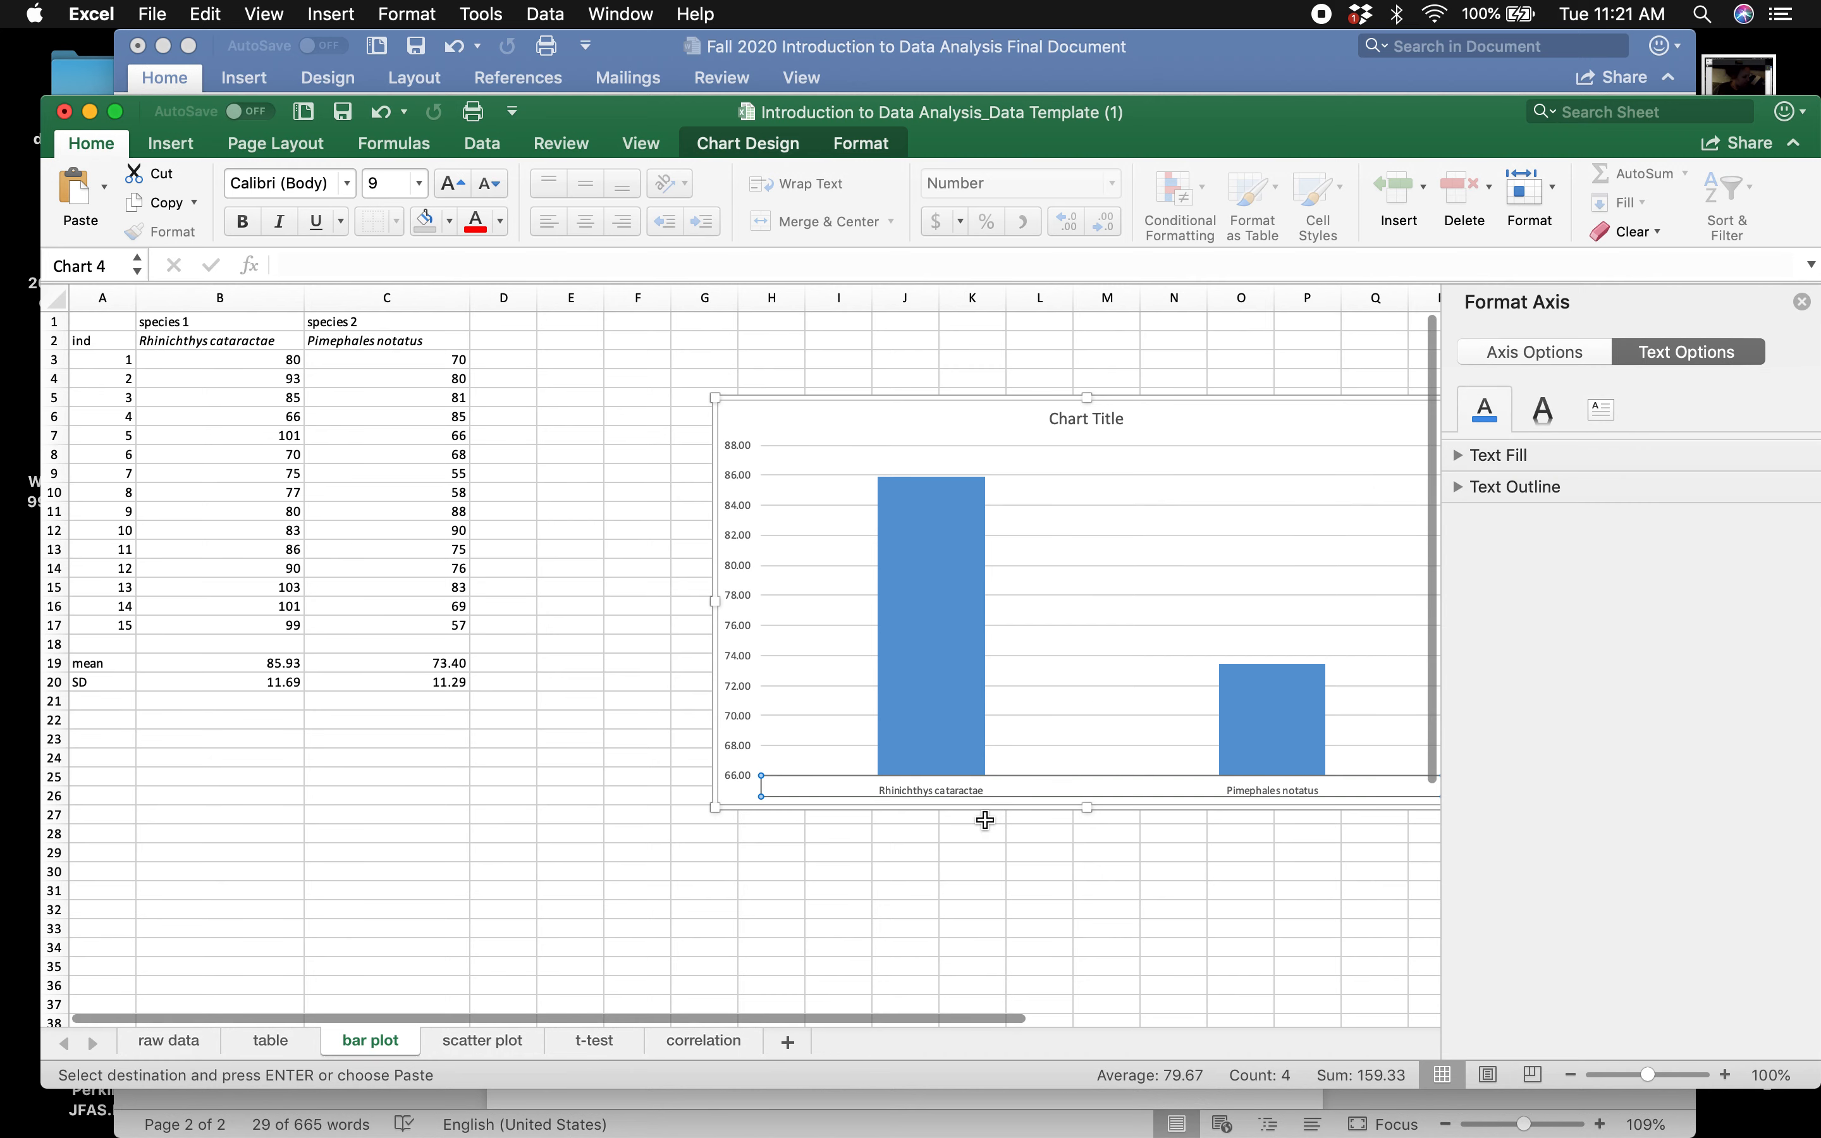
click(979, 788)
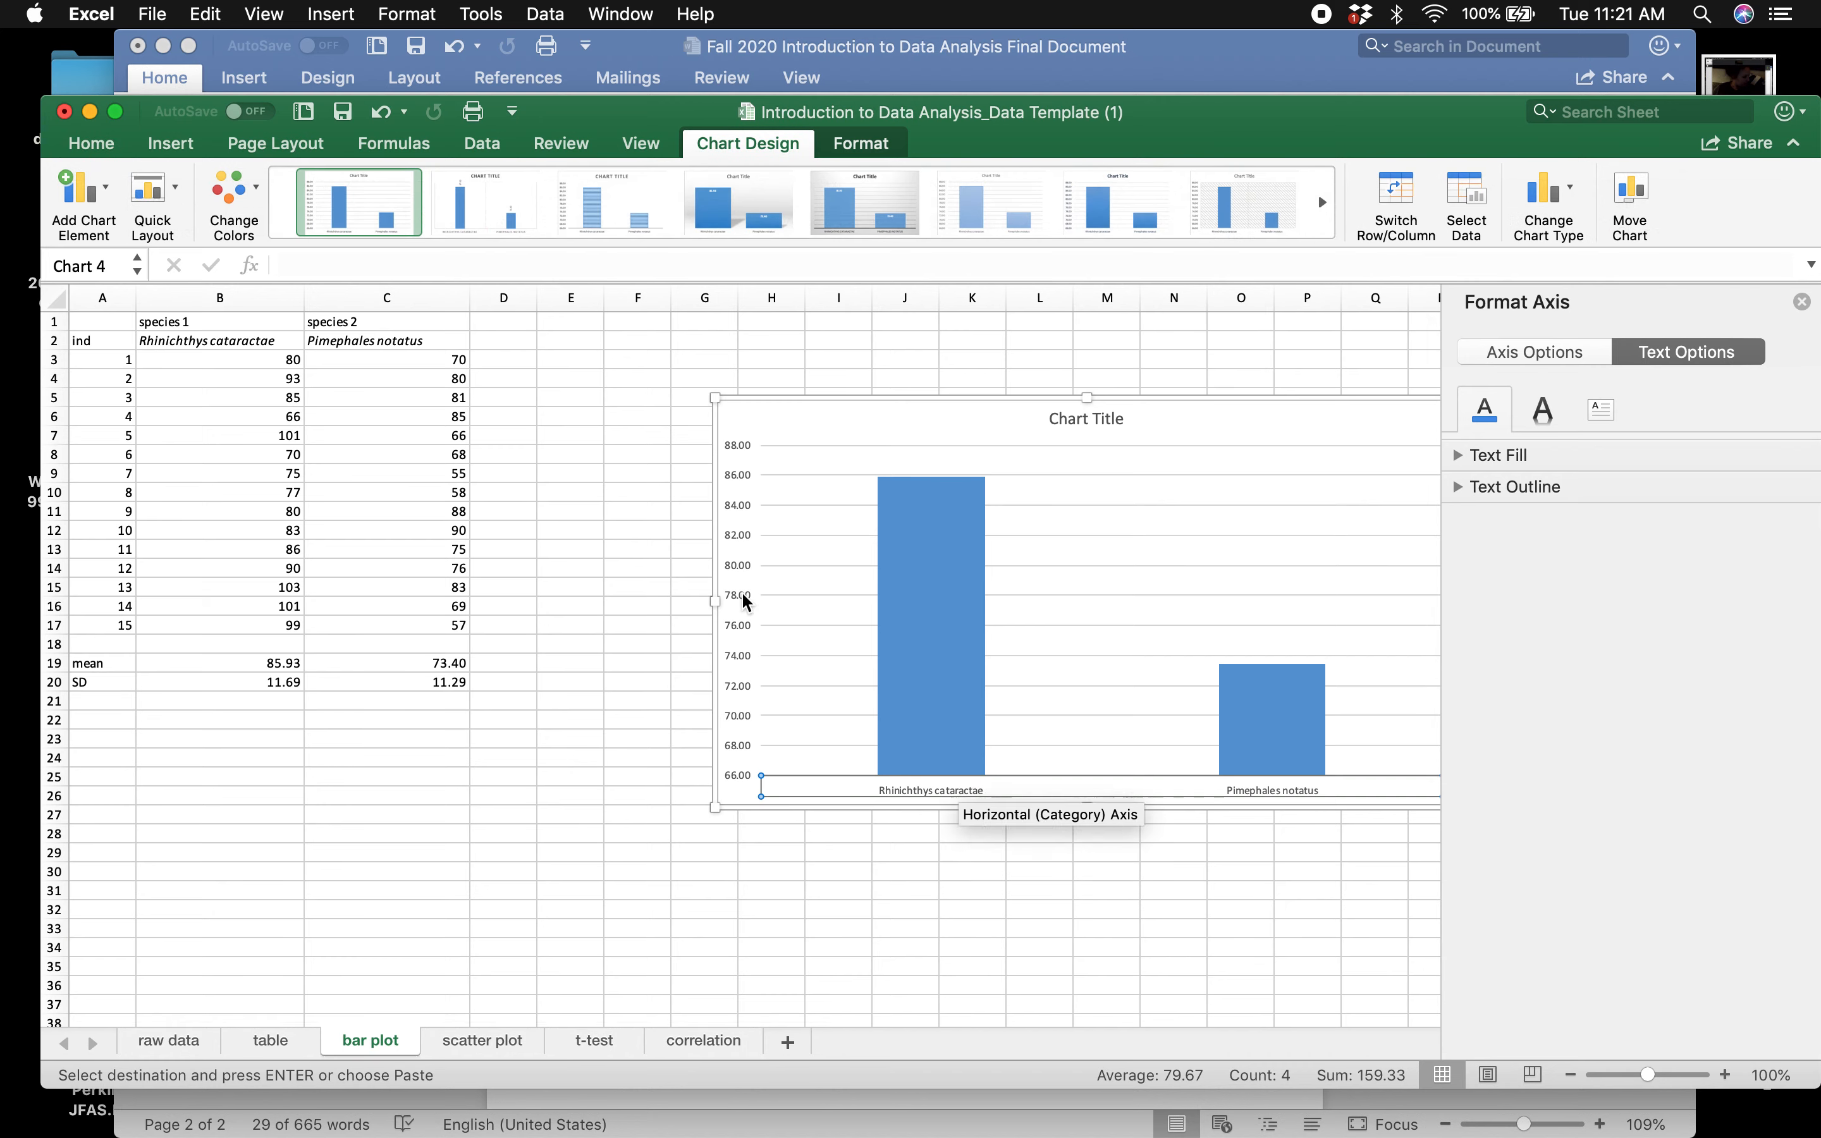
click(91, 142)
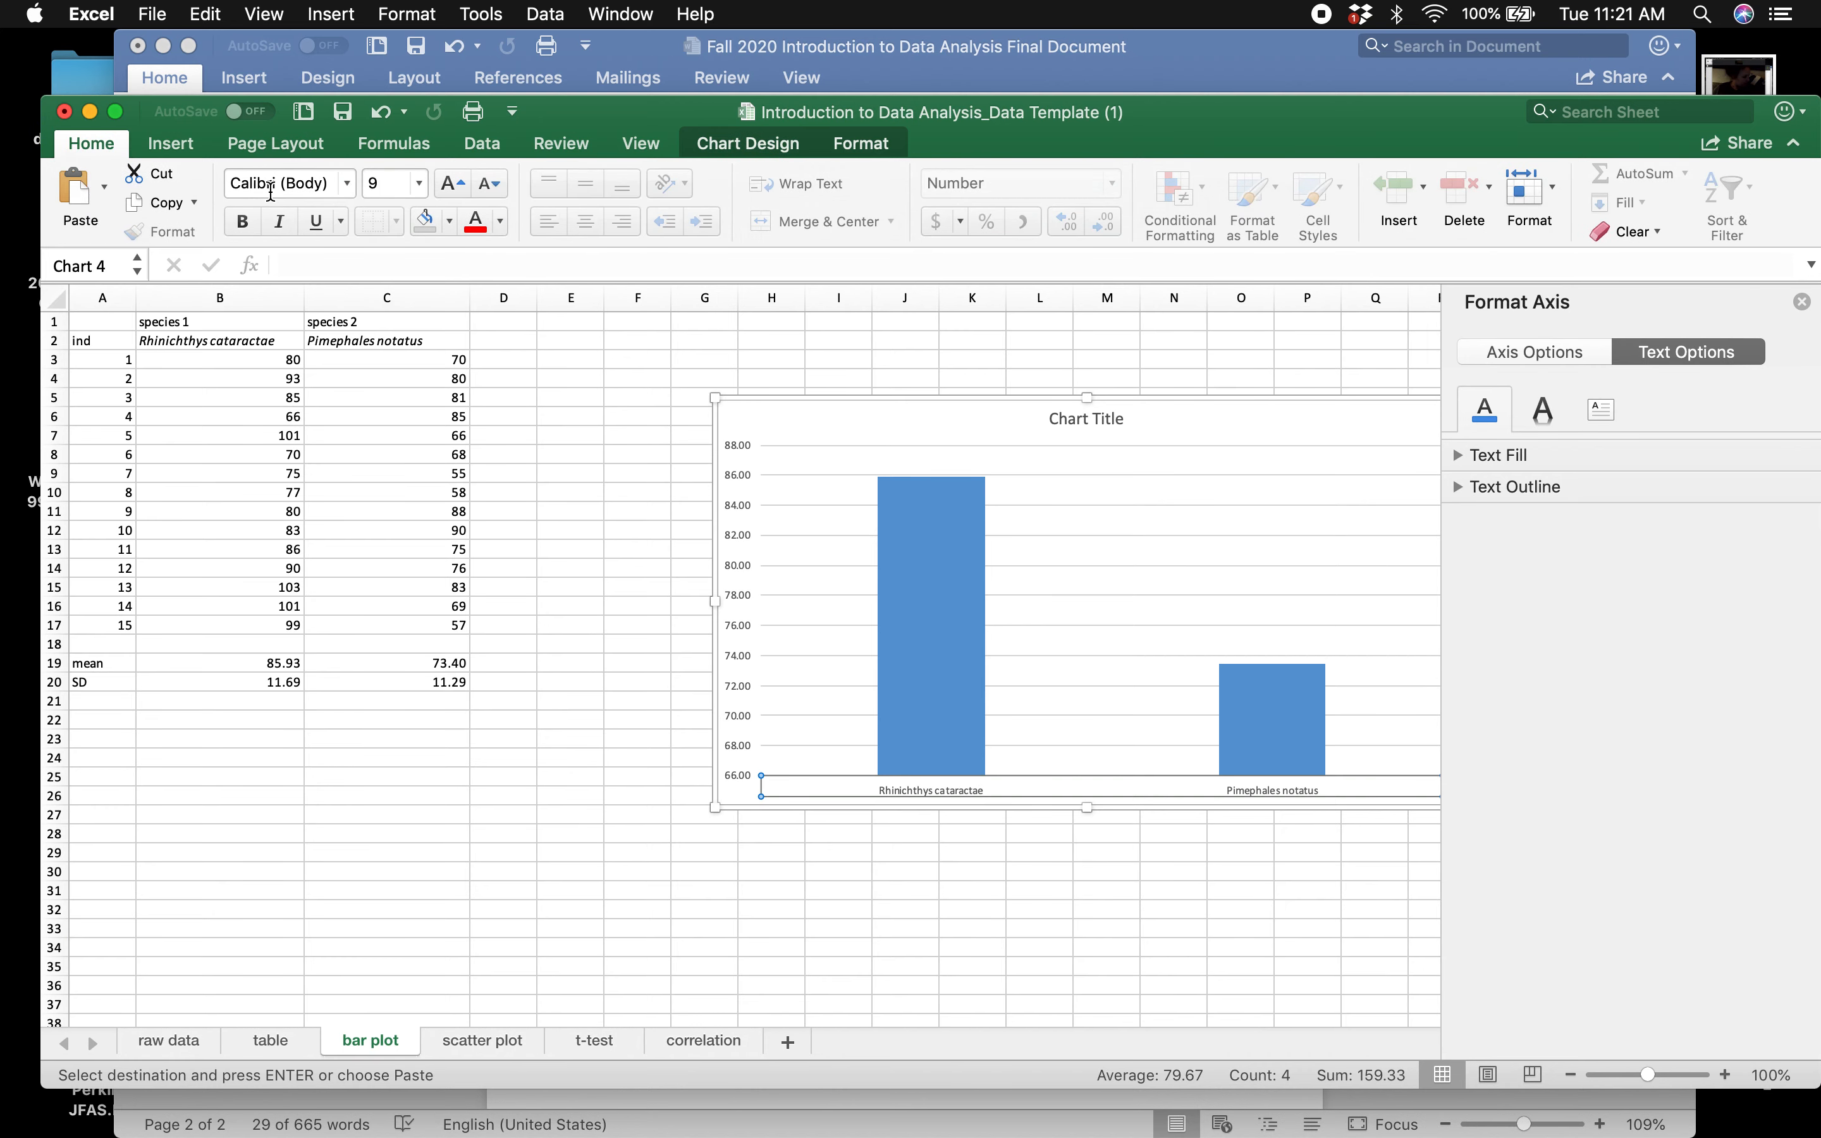
click(274, 222)
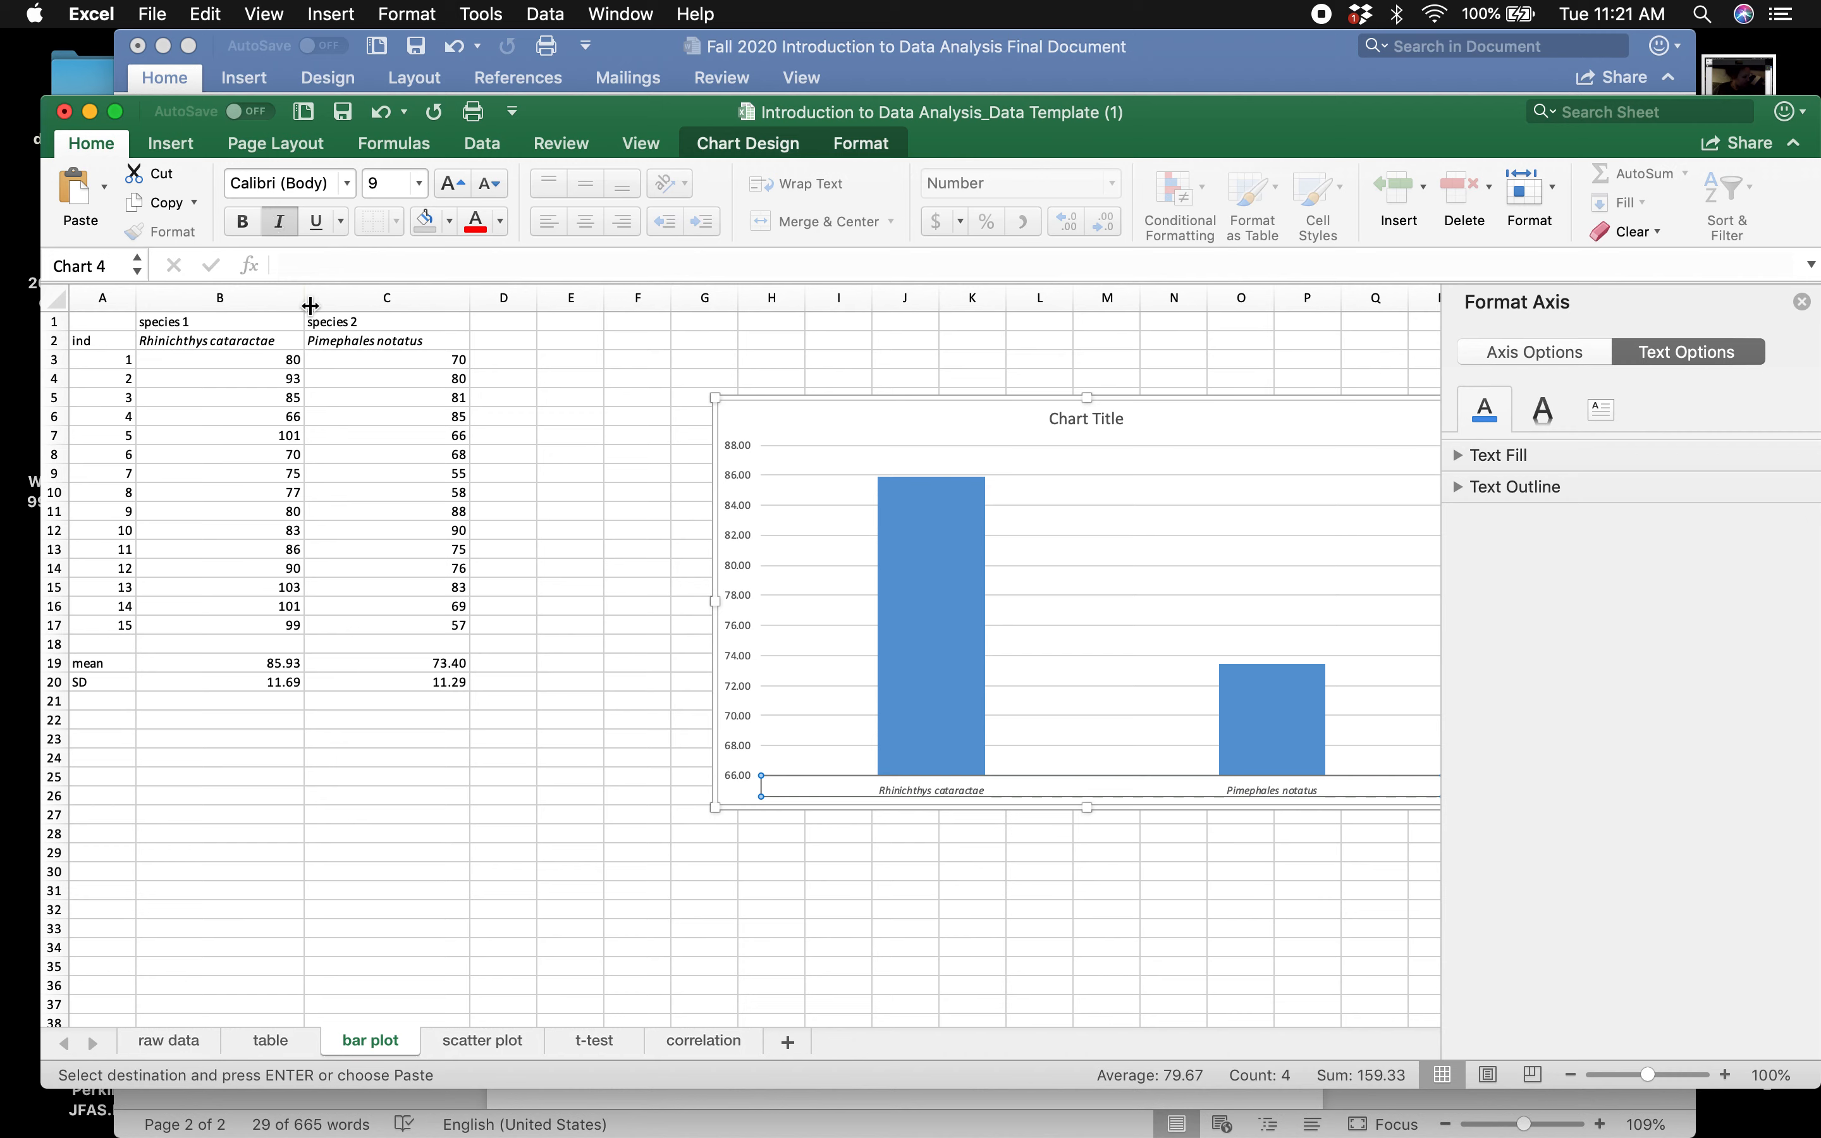
click(931, 905)
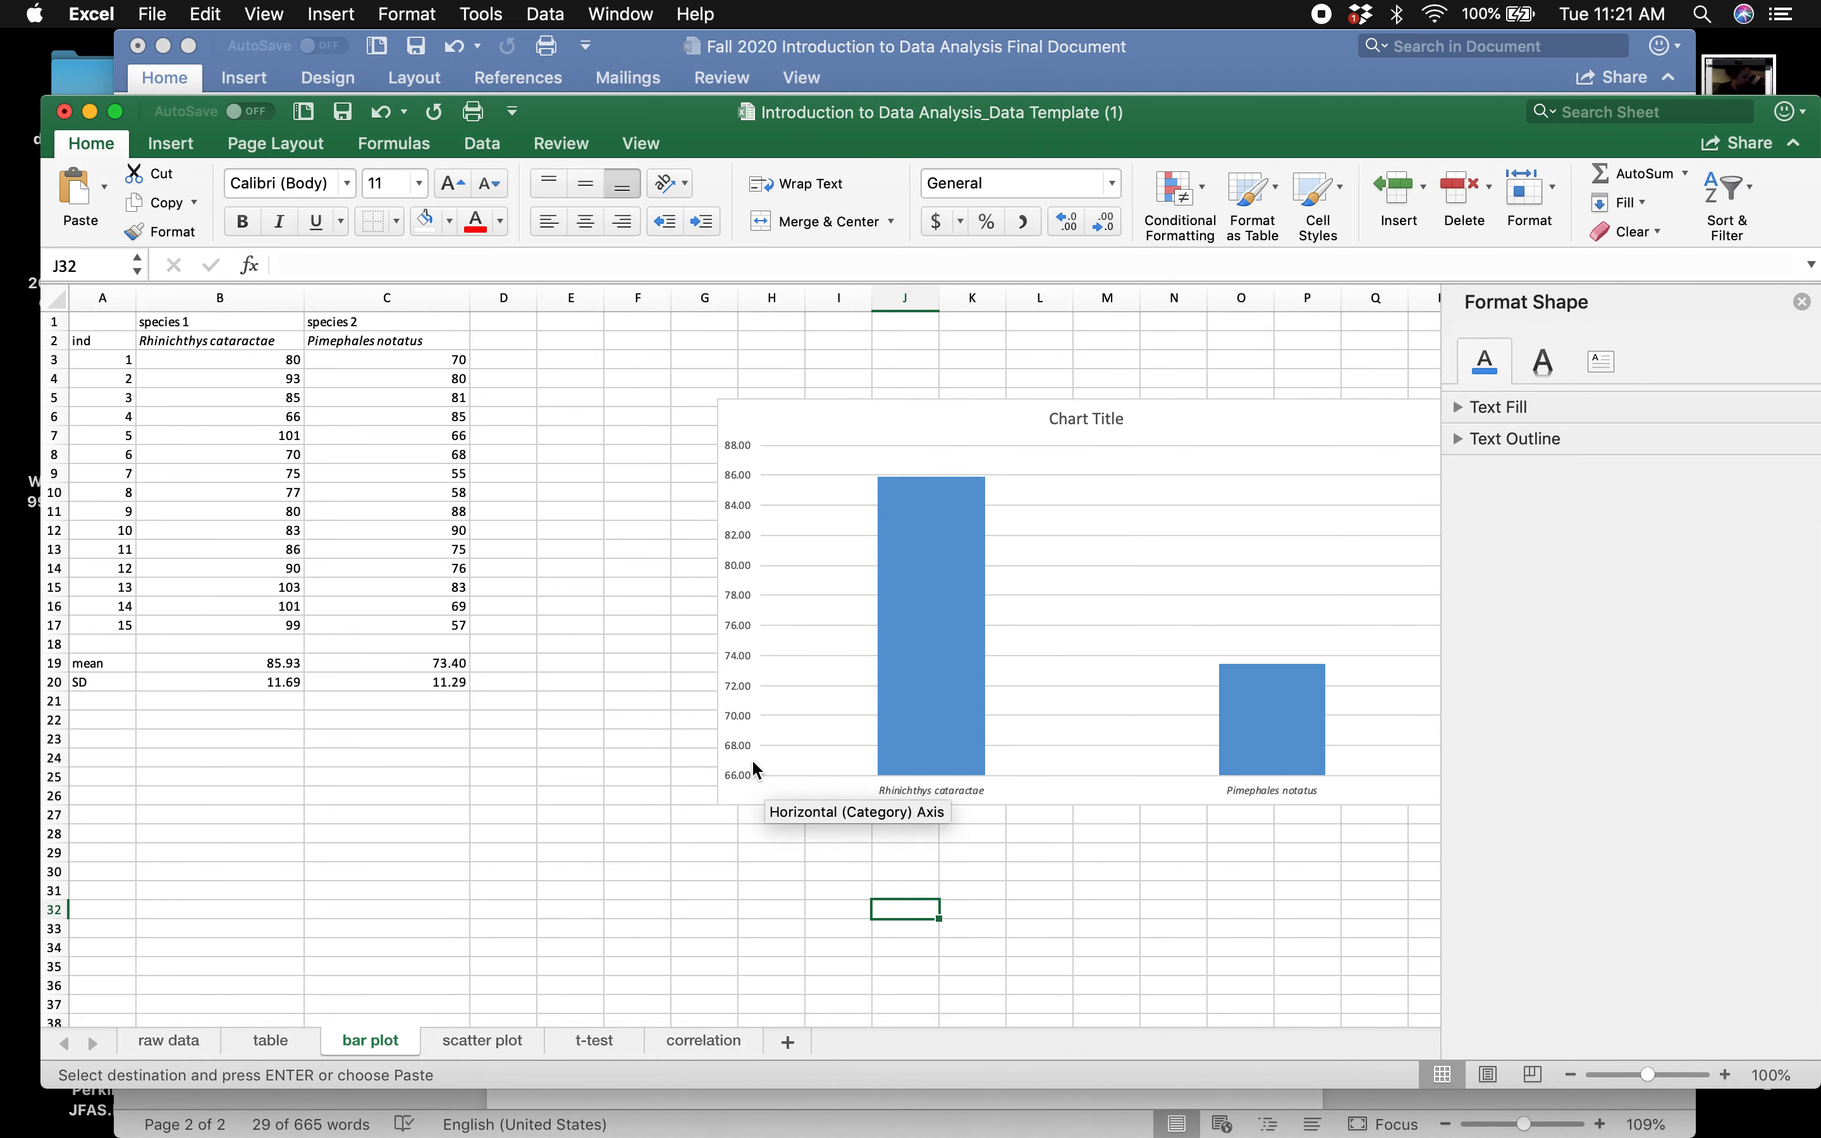
scroll(1065, 528, down, 1)
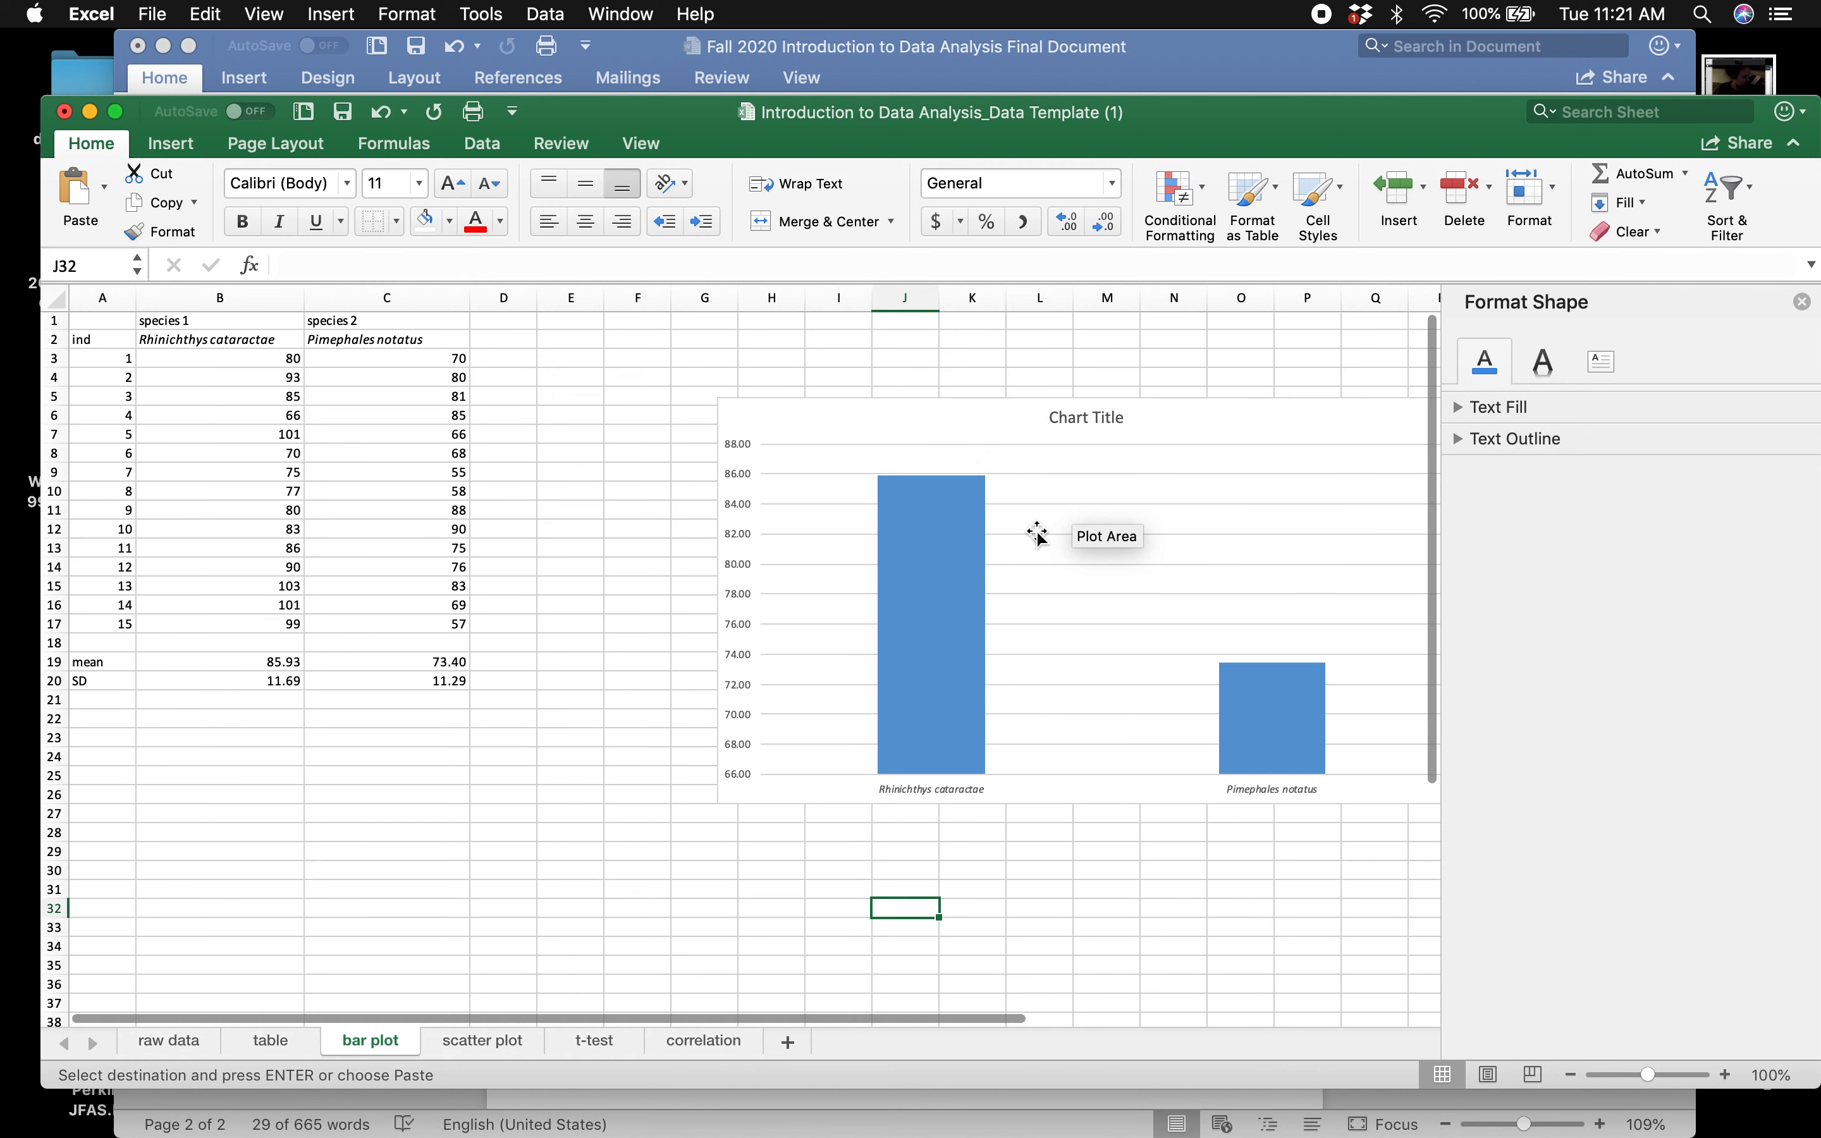
click(1803, 301)
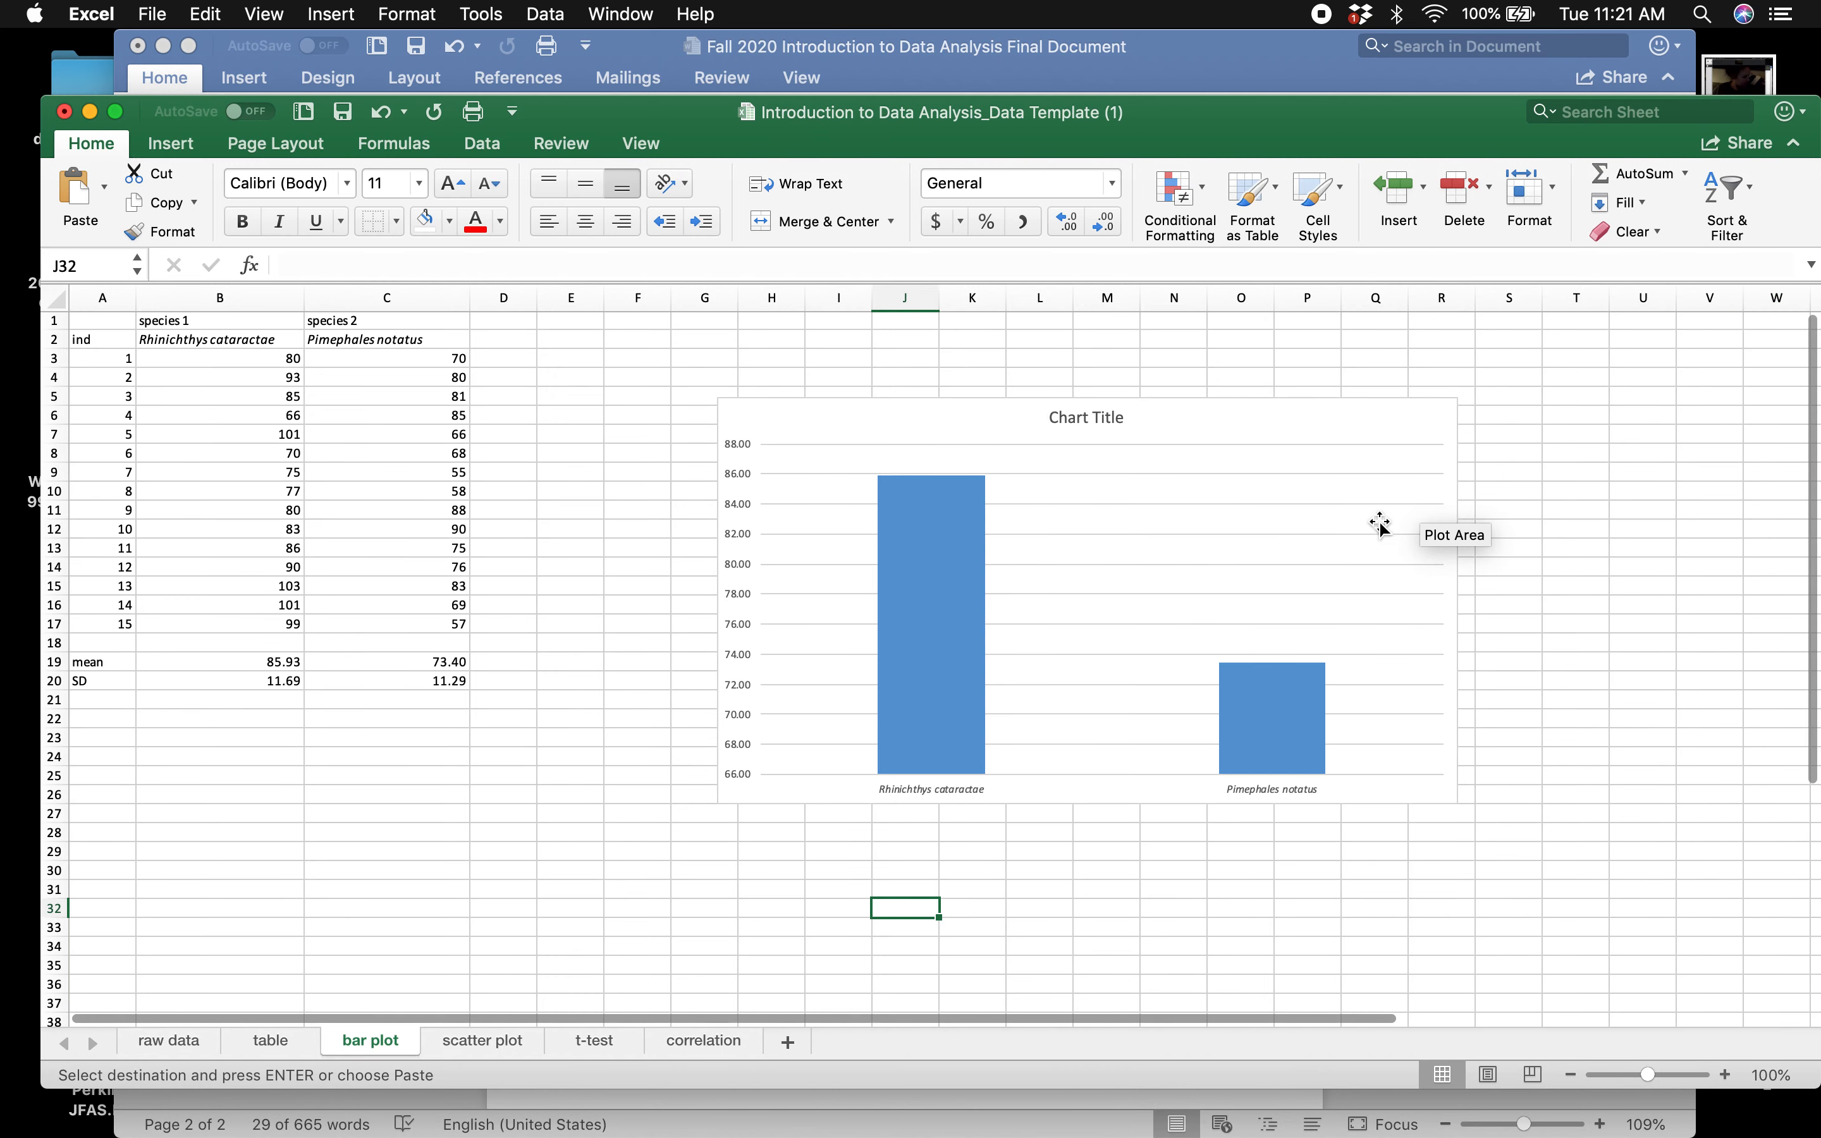
- Replace the chart title with "Mean total length (mm) of two cyprinids"
click(1104, 422)
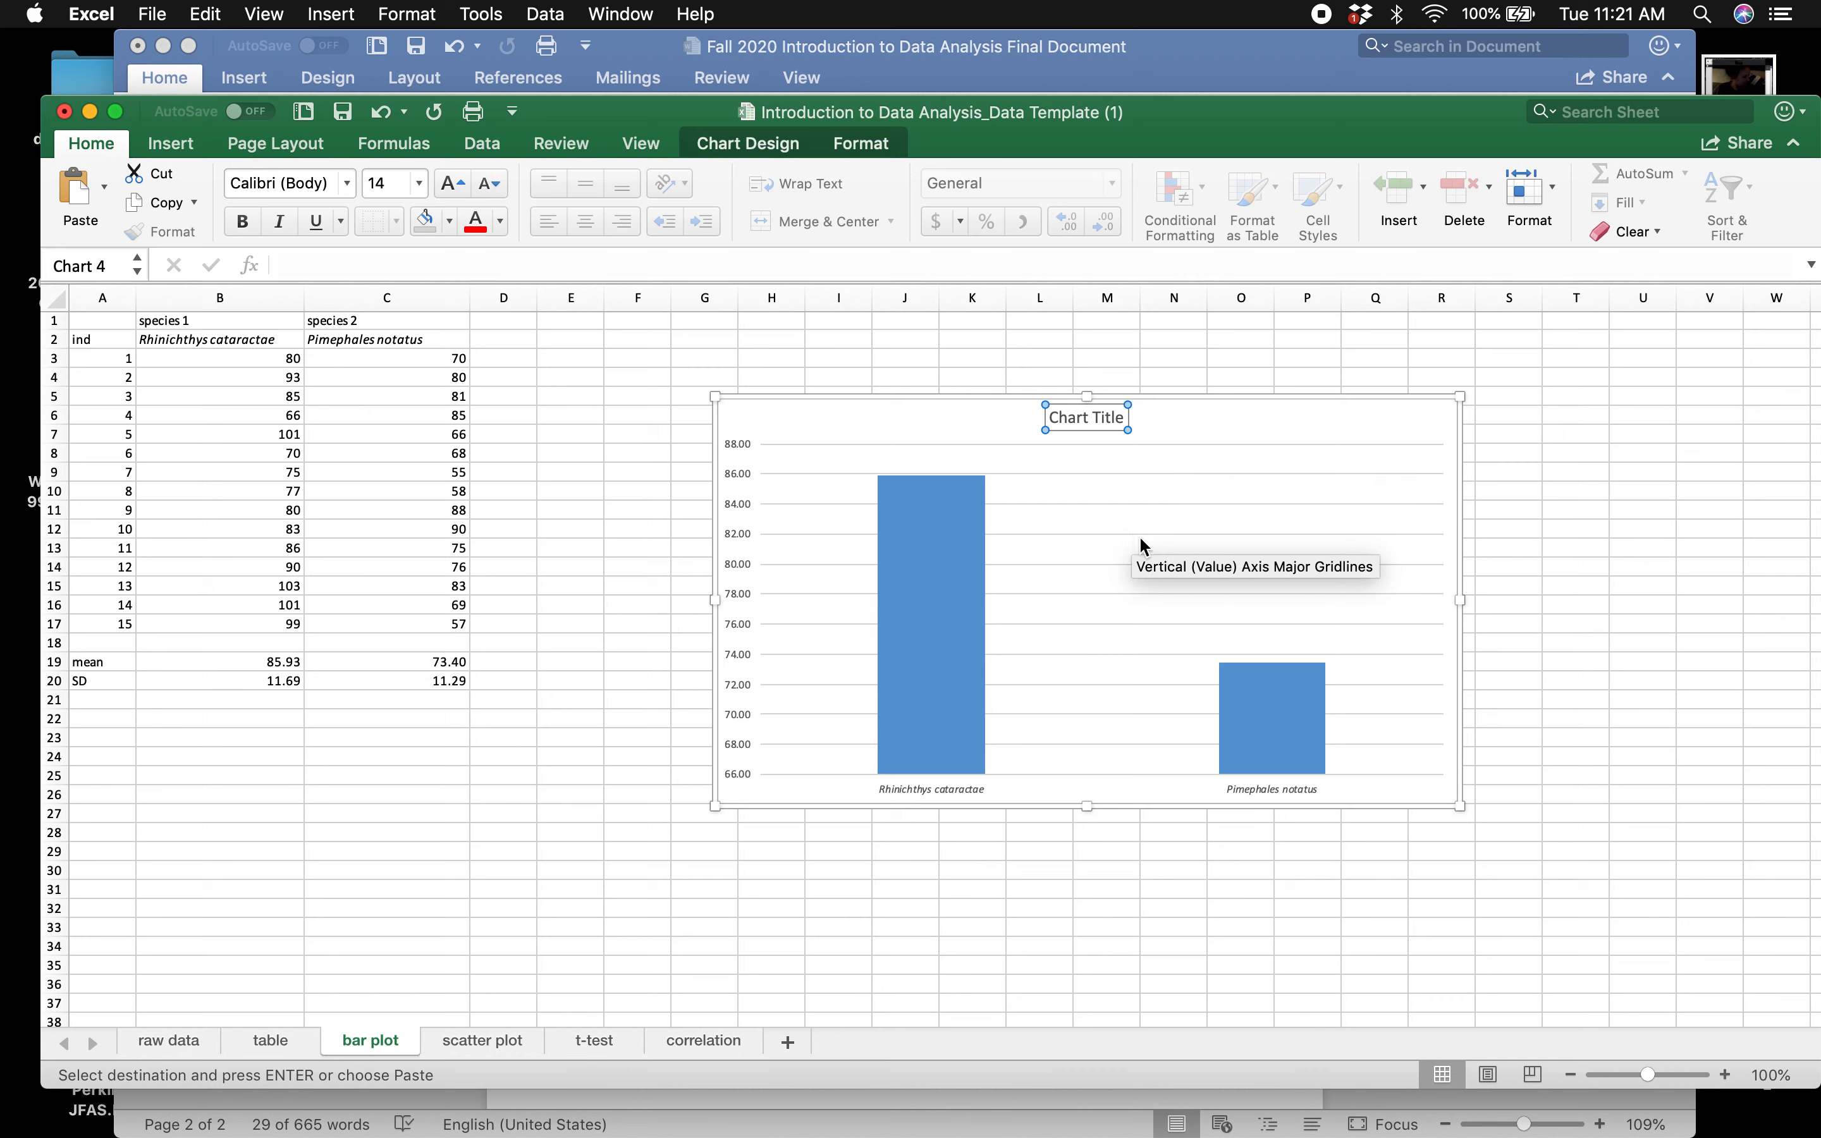
text(Mean)
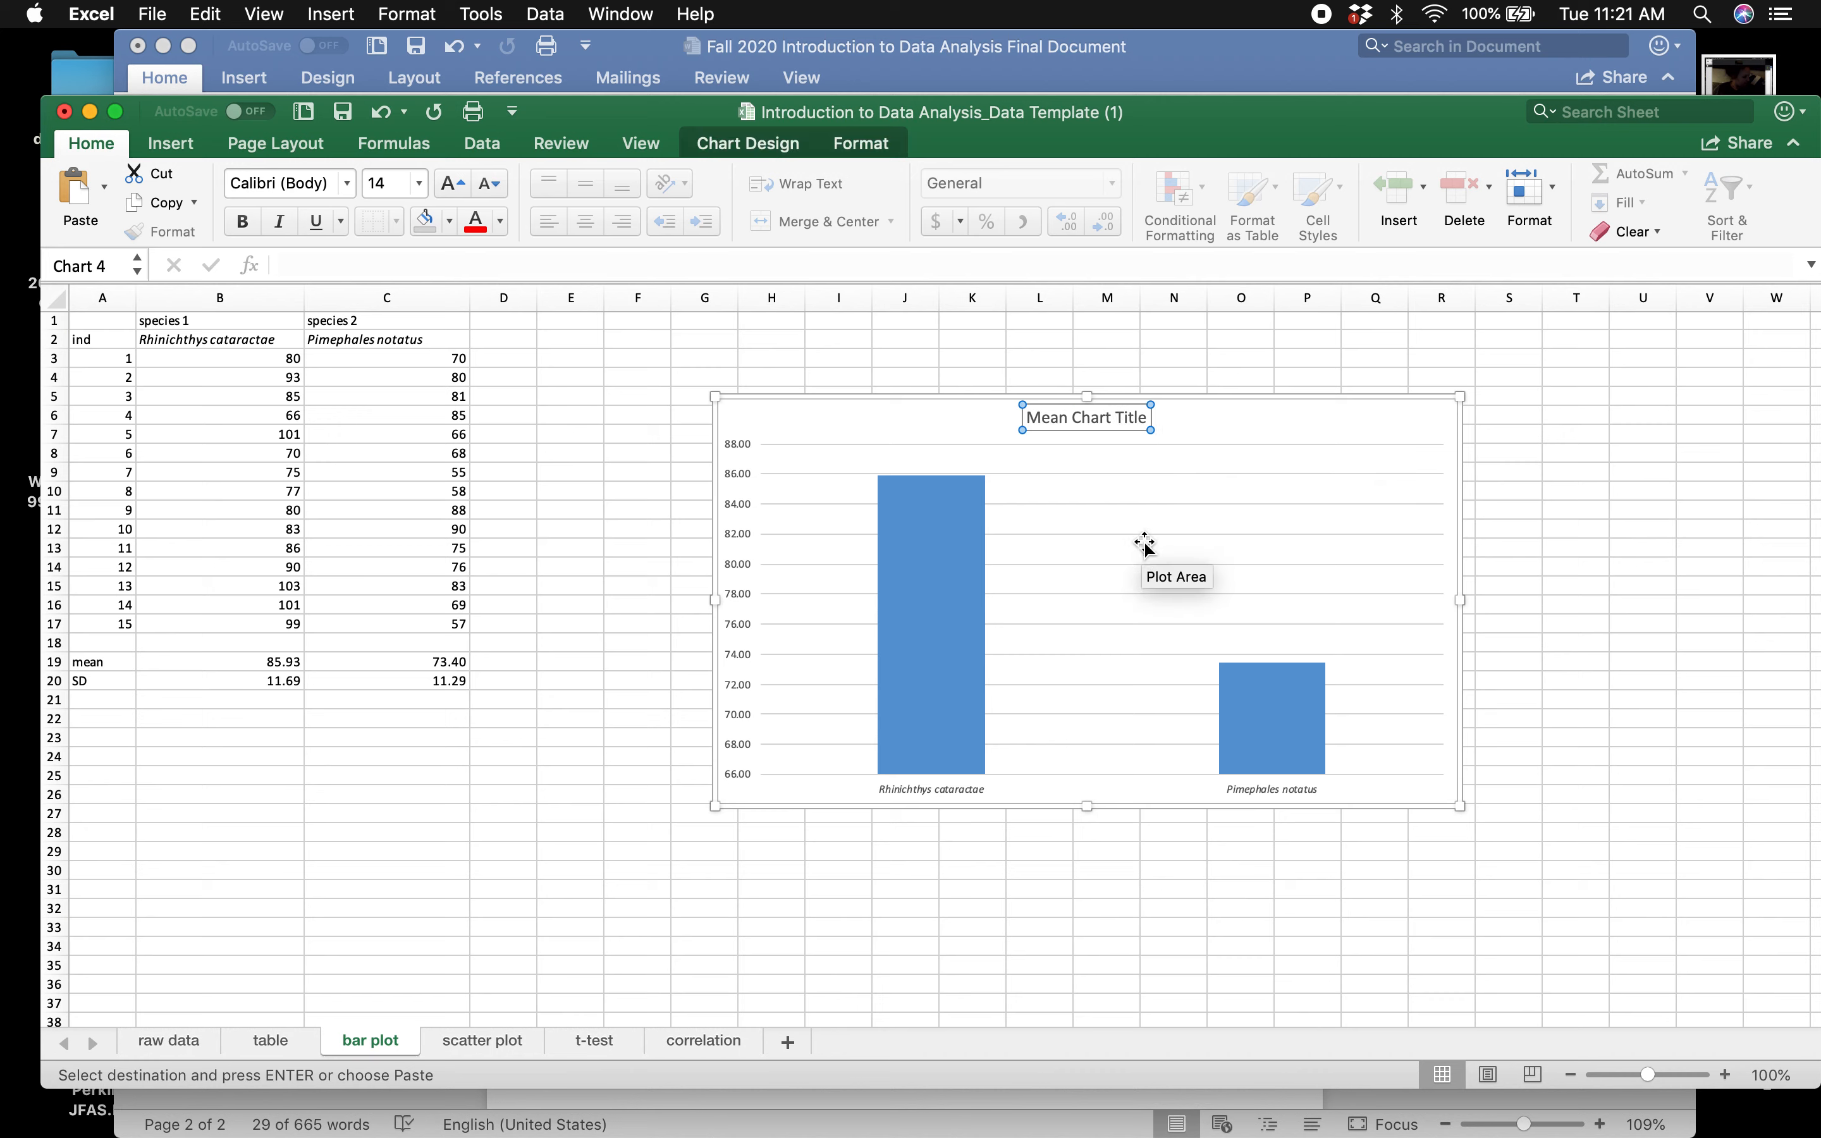
triple_click(1108, 414)
double_click(1107, 414)
triple_click(1107, 414)
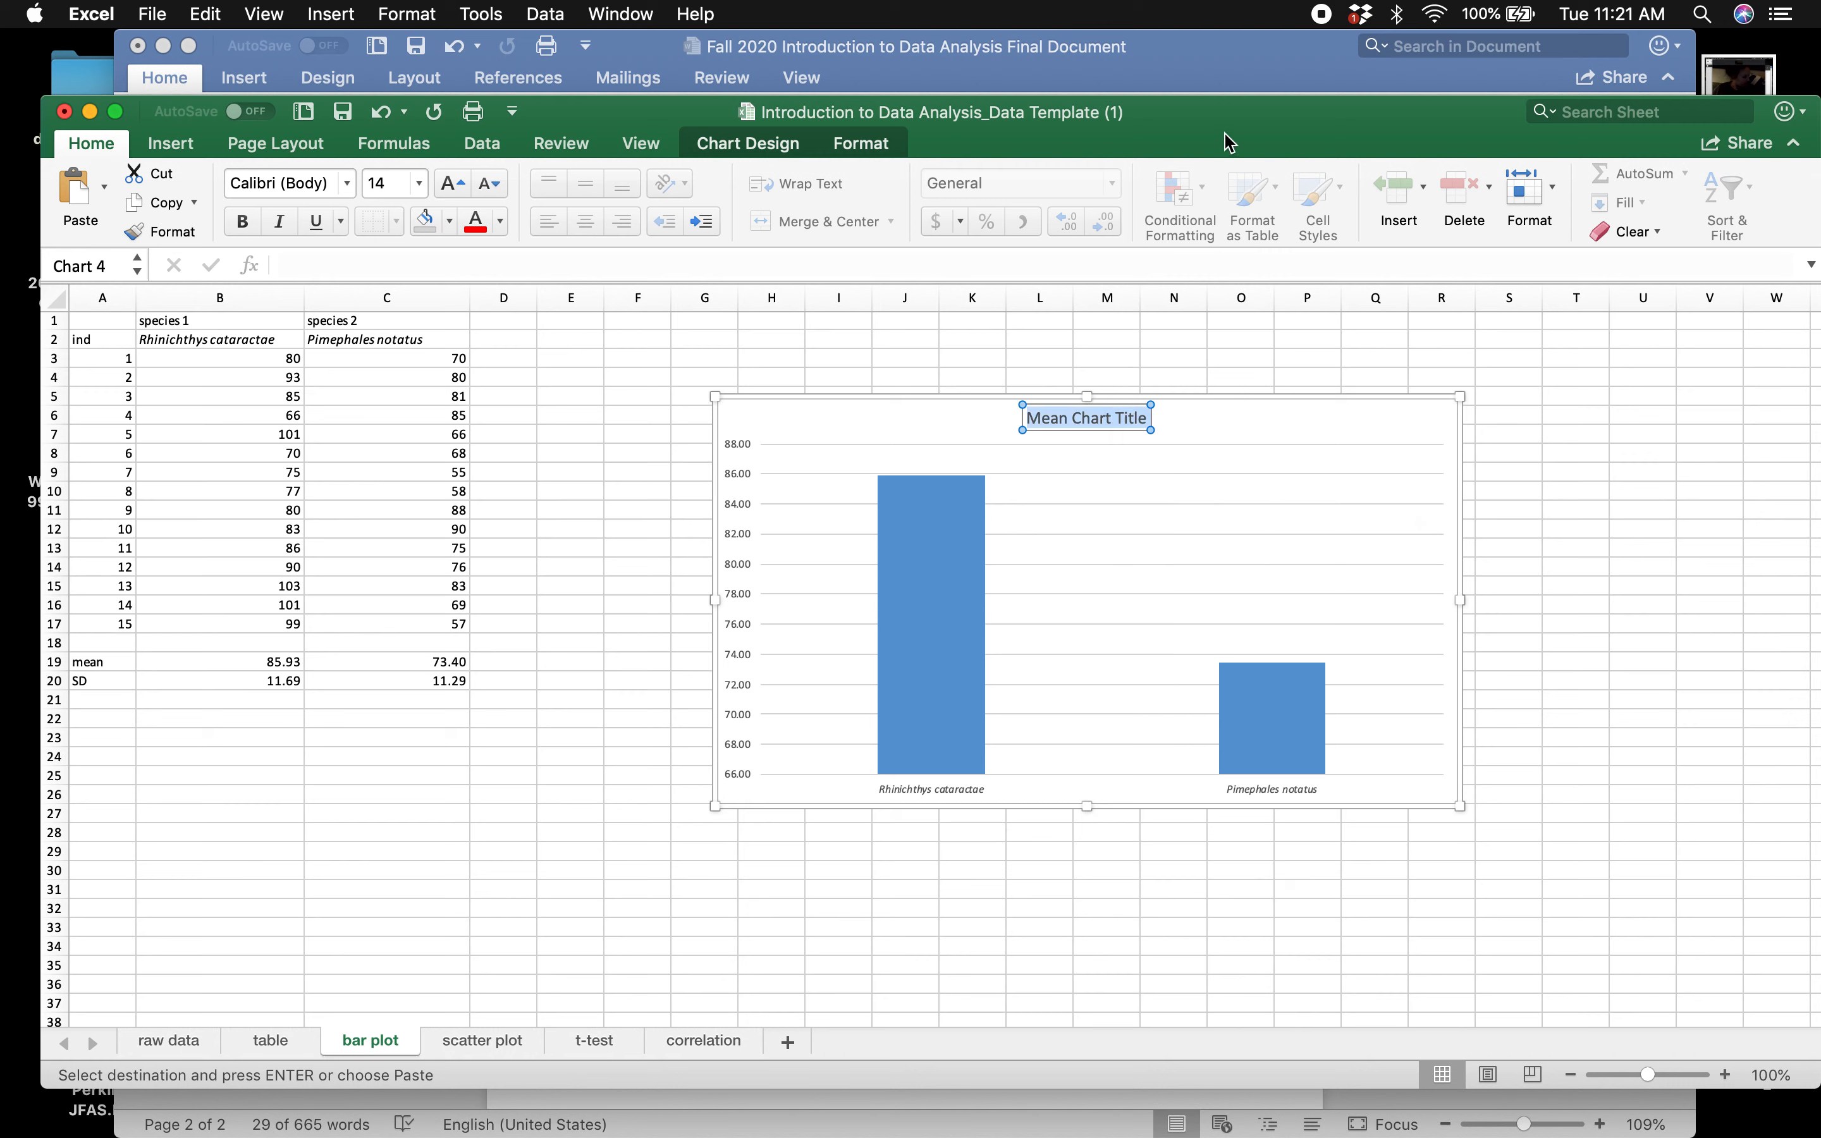
key(BackSpace)
text(Mean)
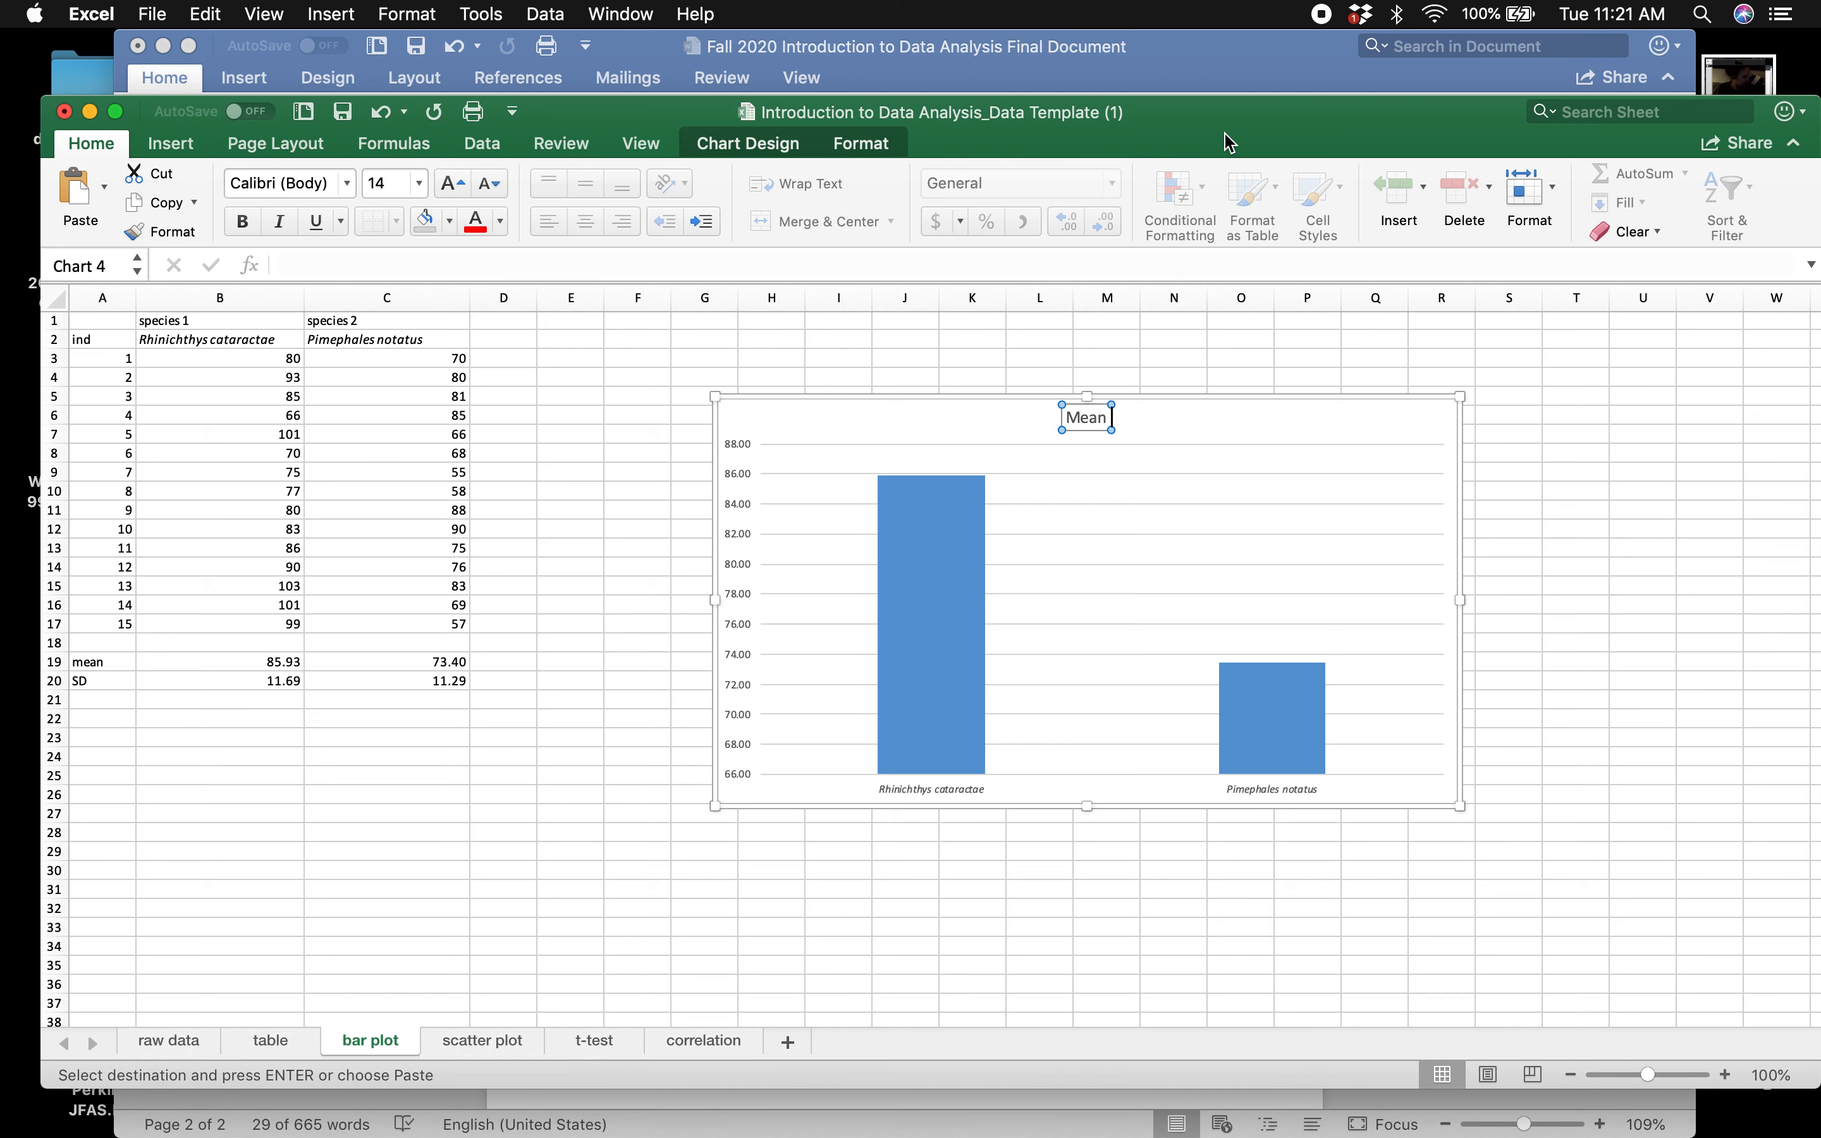
text( total length (mm))
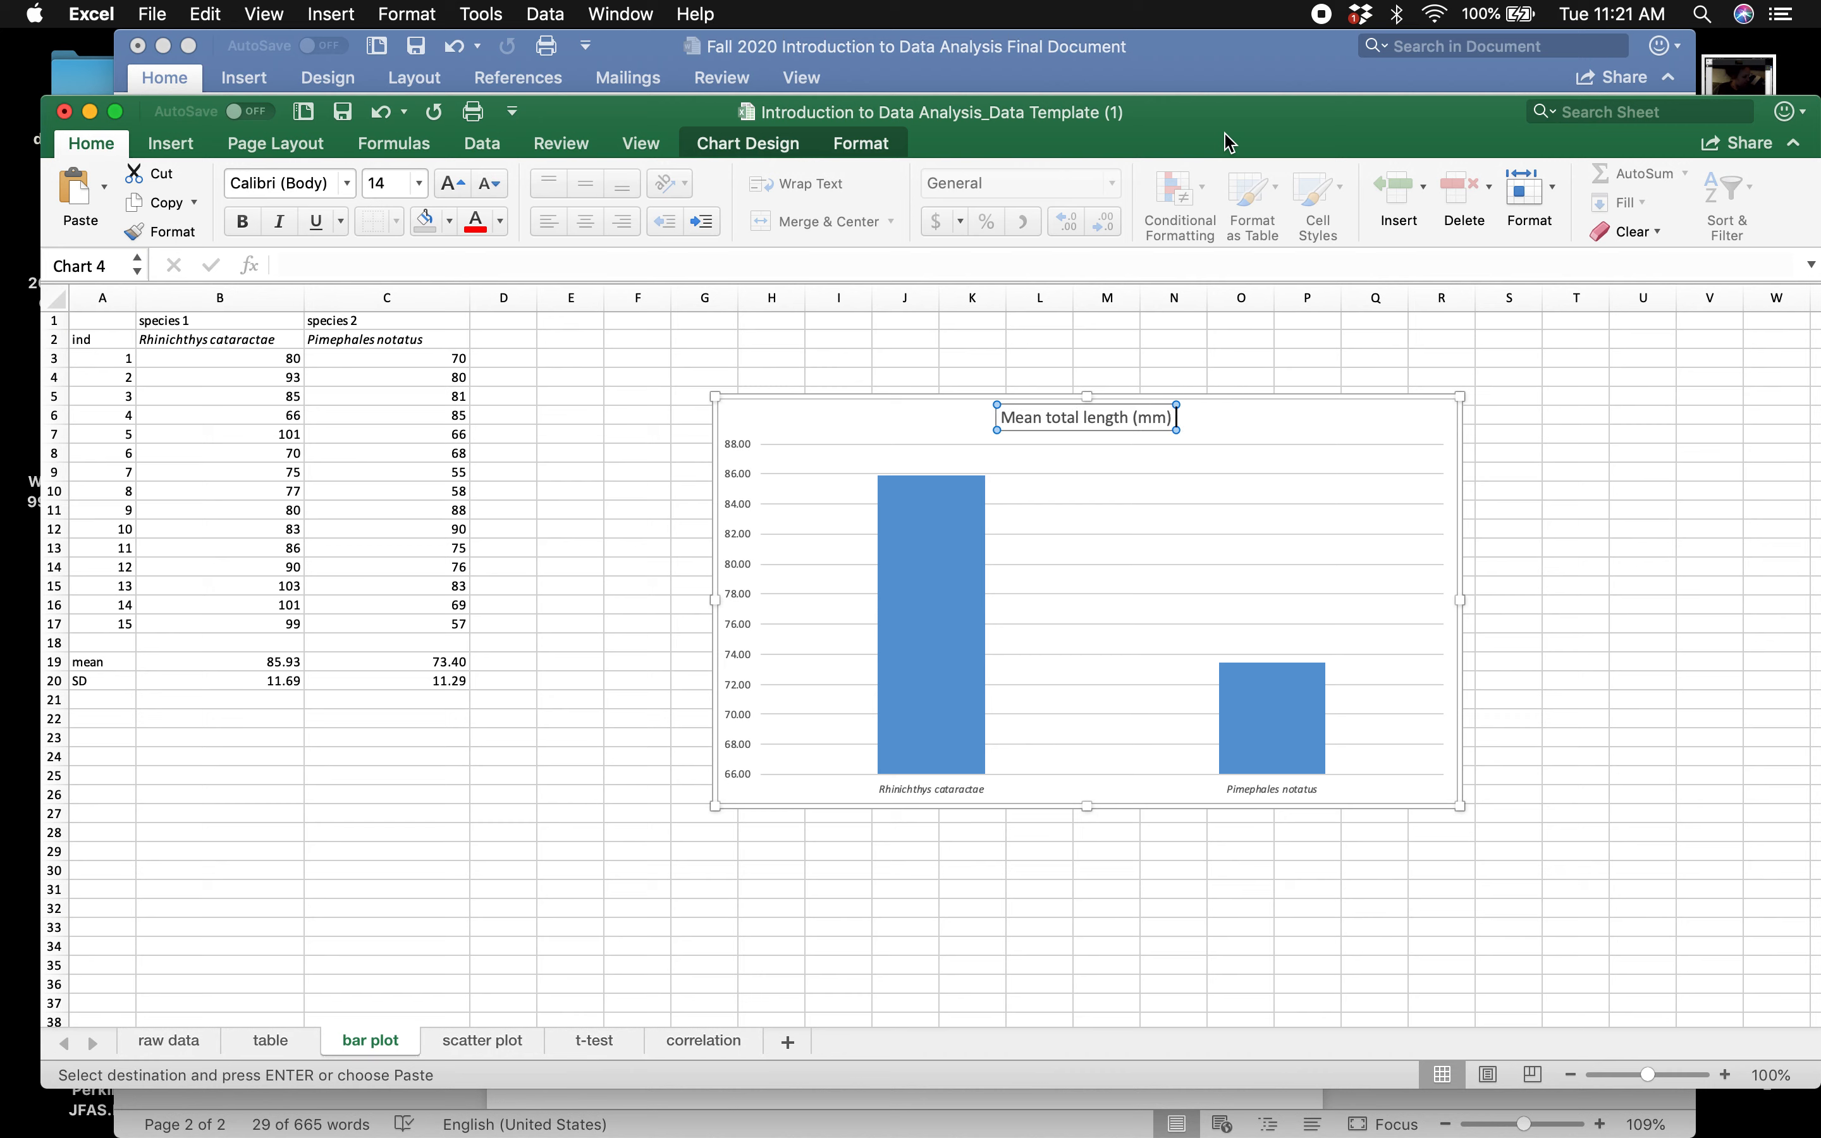
text( of two cyprini)
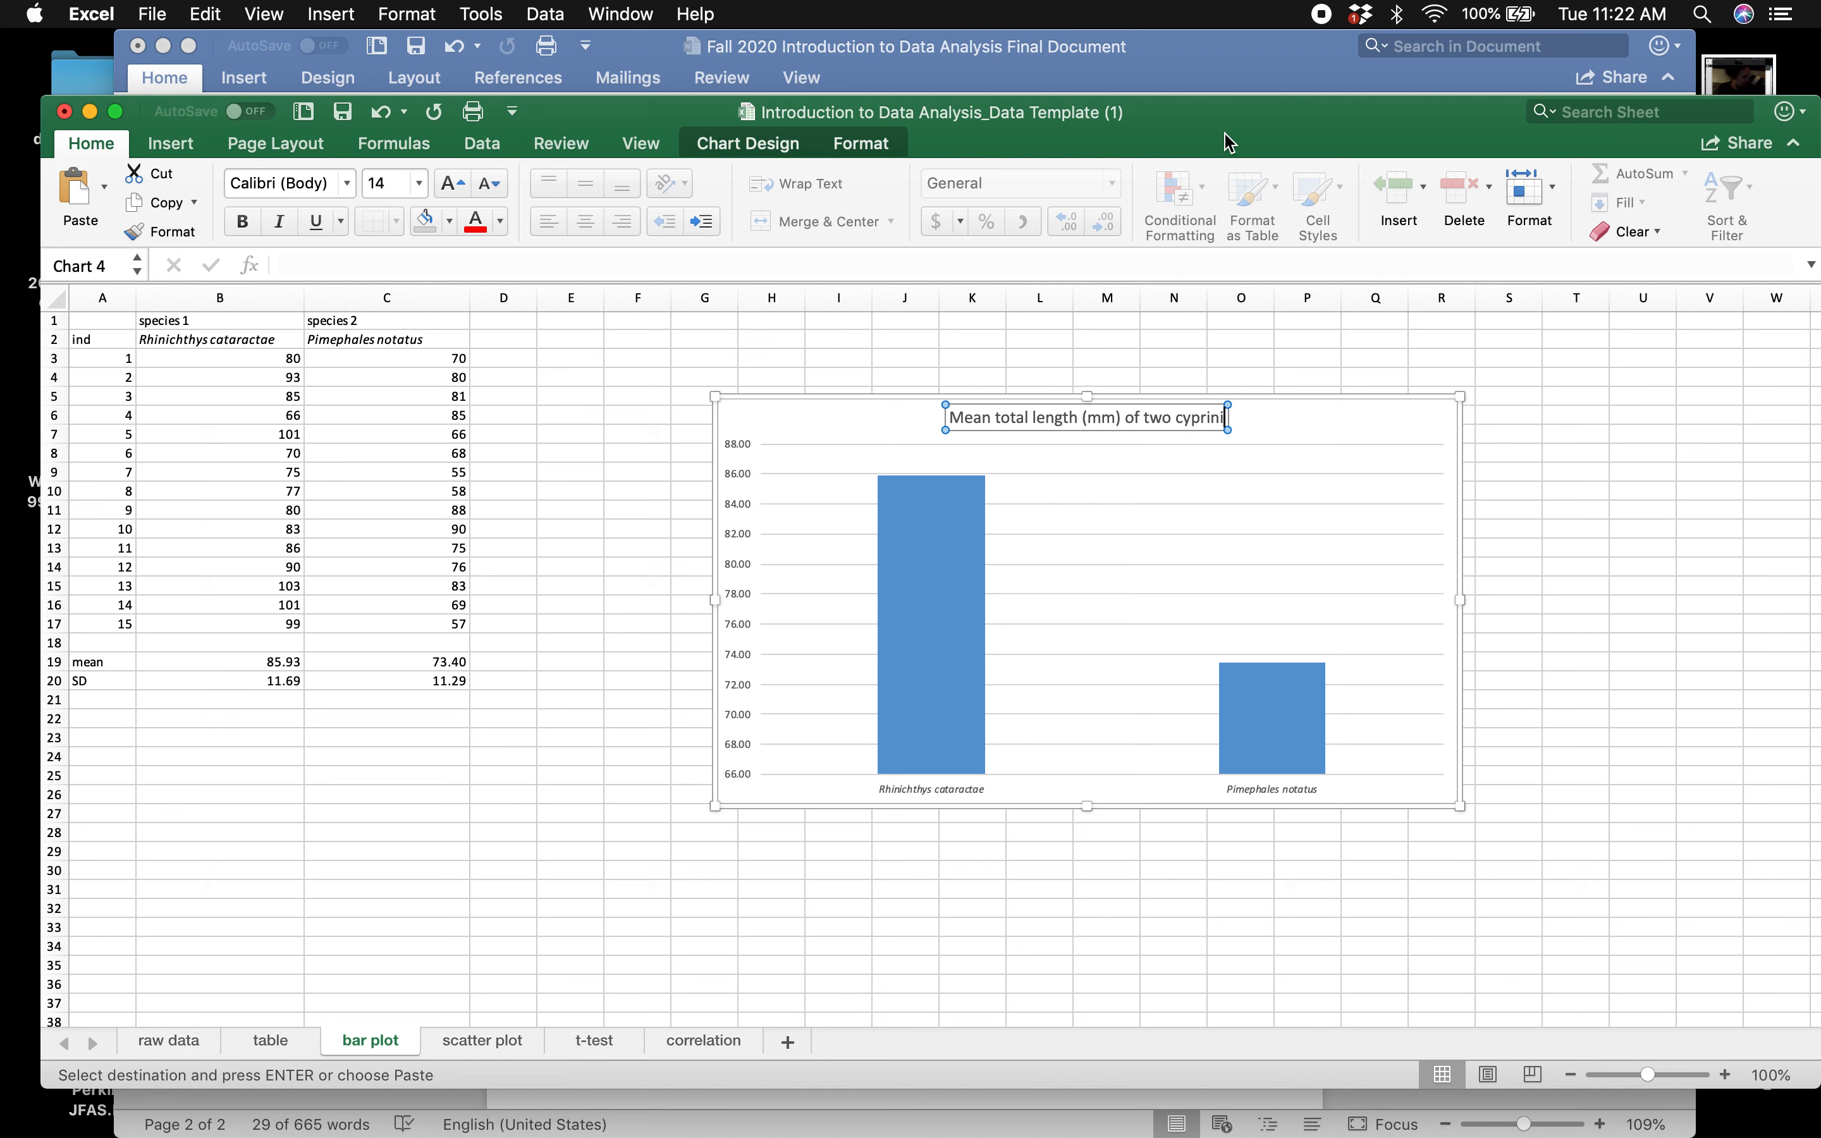
text(ds)
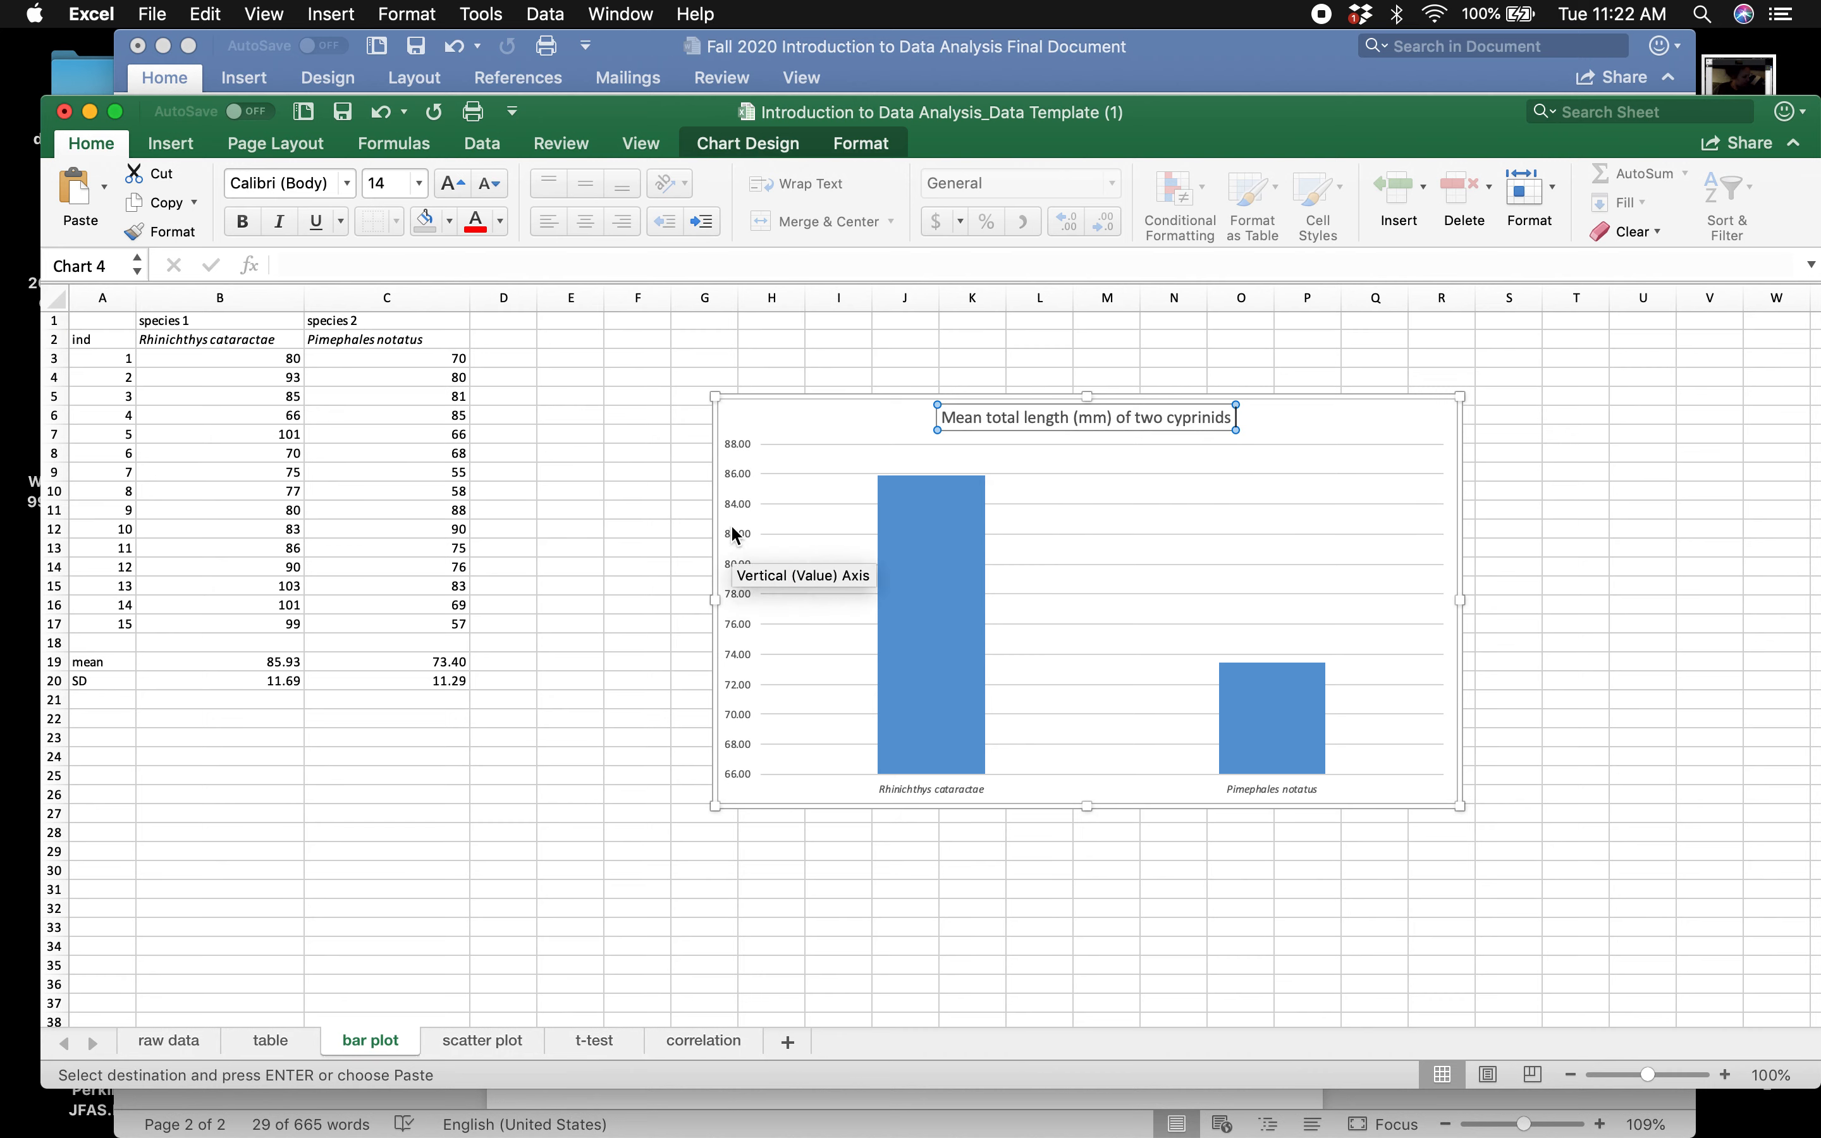
- Delete the major horizontal gridlines from the bar chart
click(816, 447)
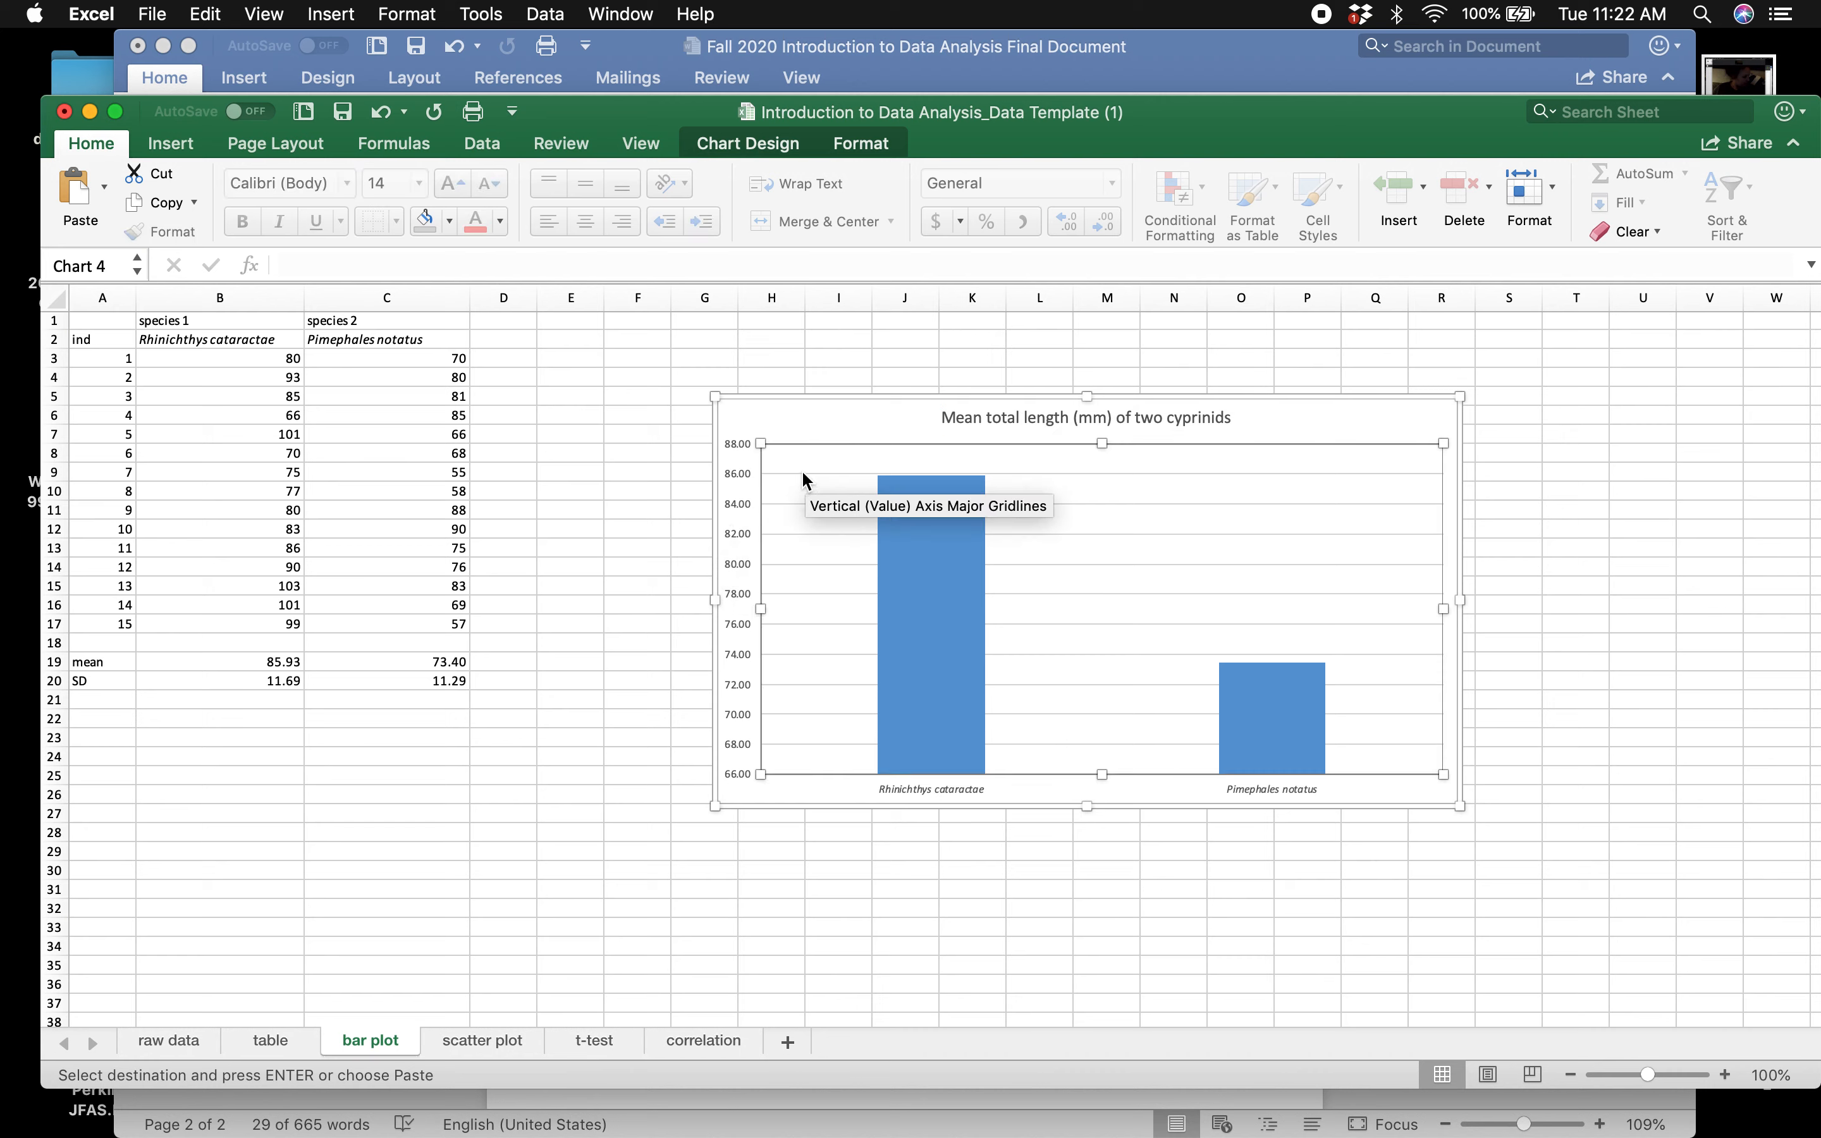
click(803, 473)
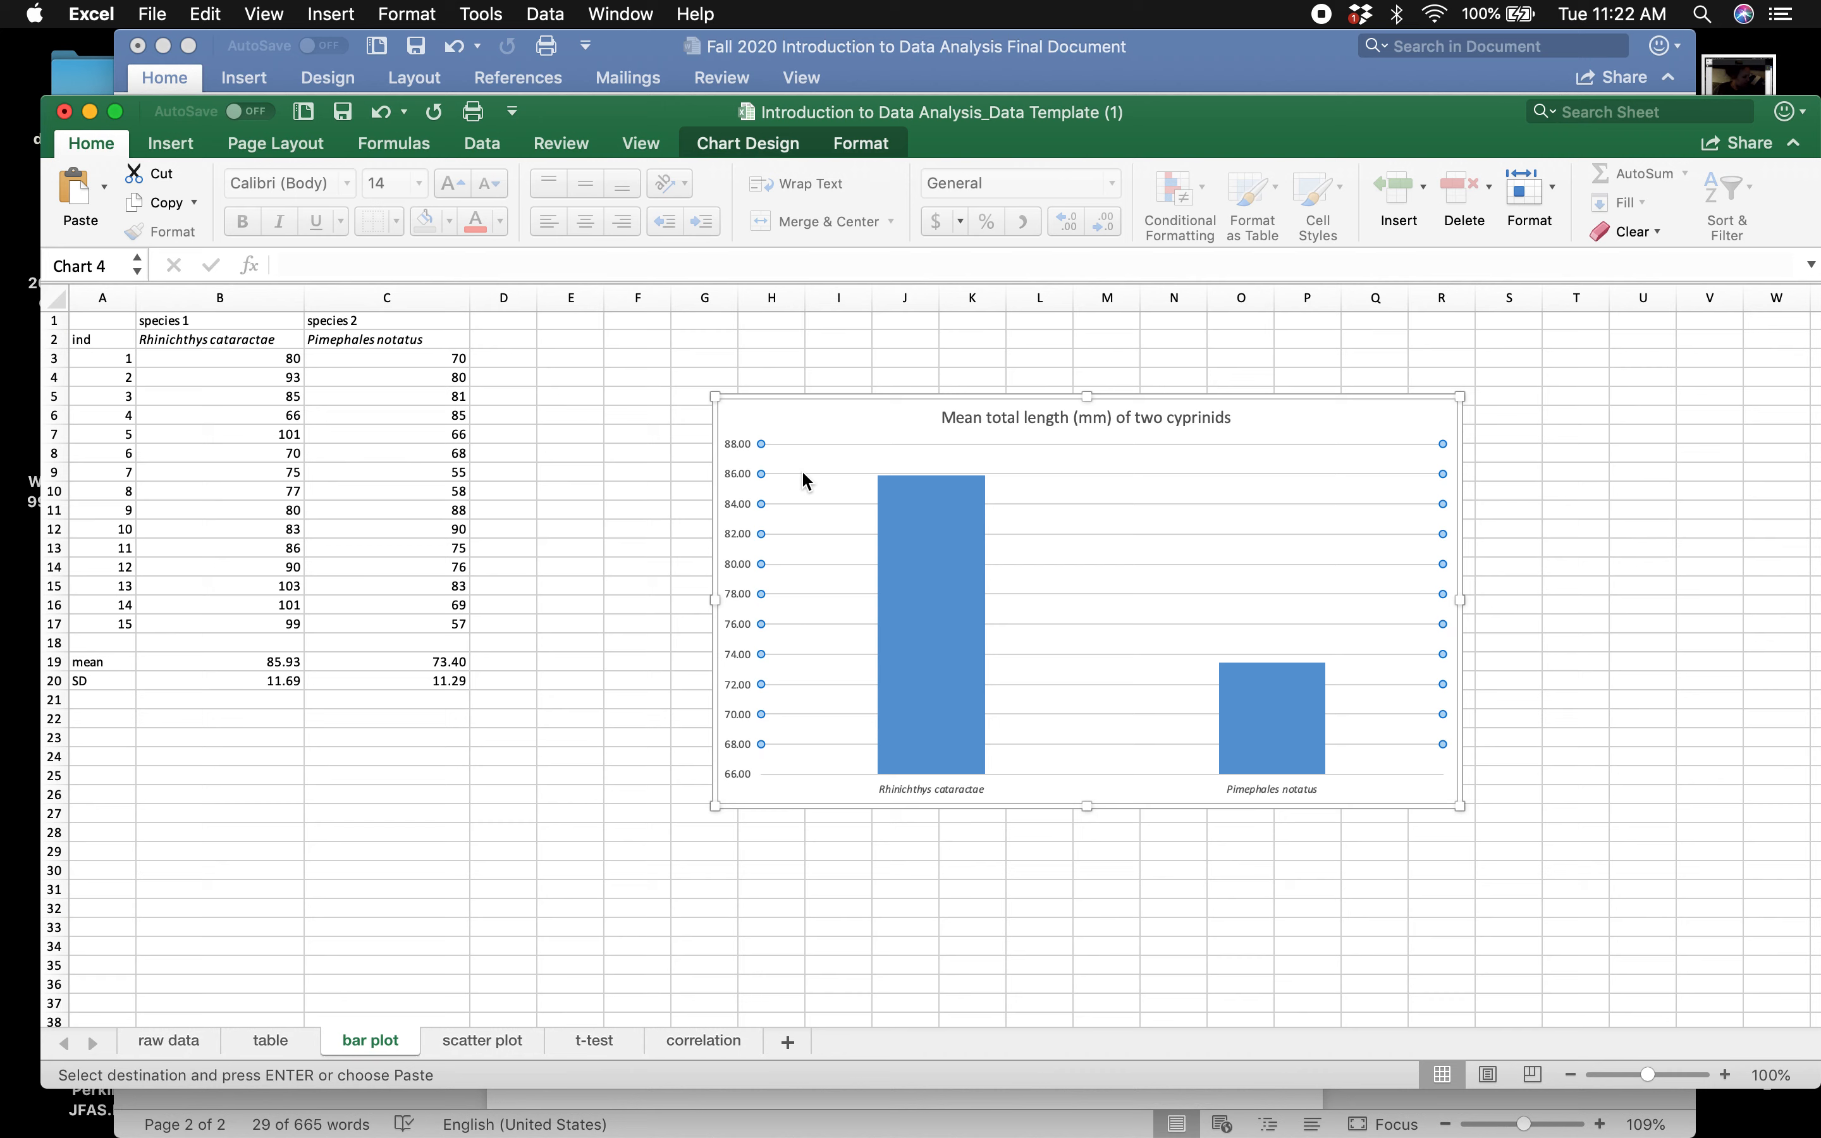
key(Delete)
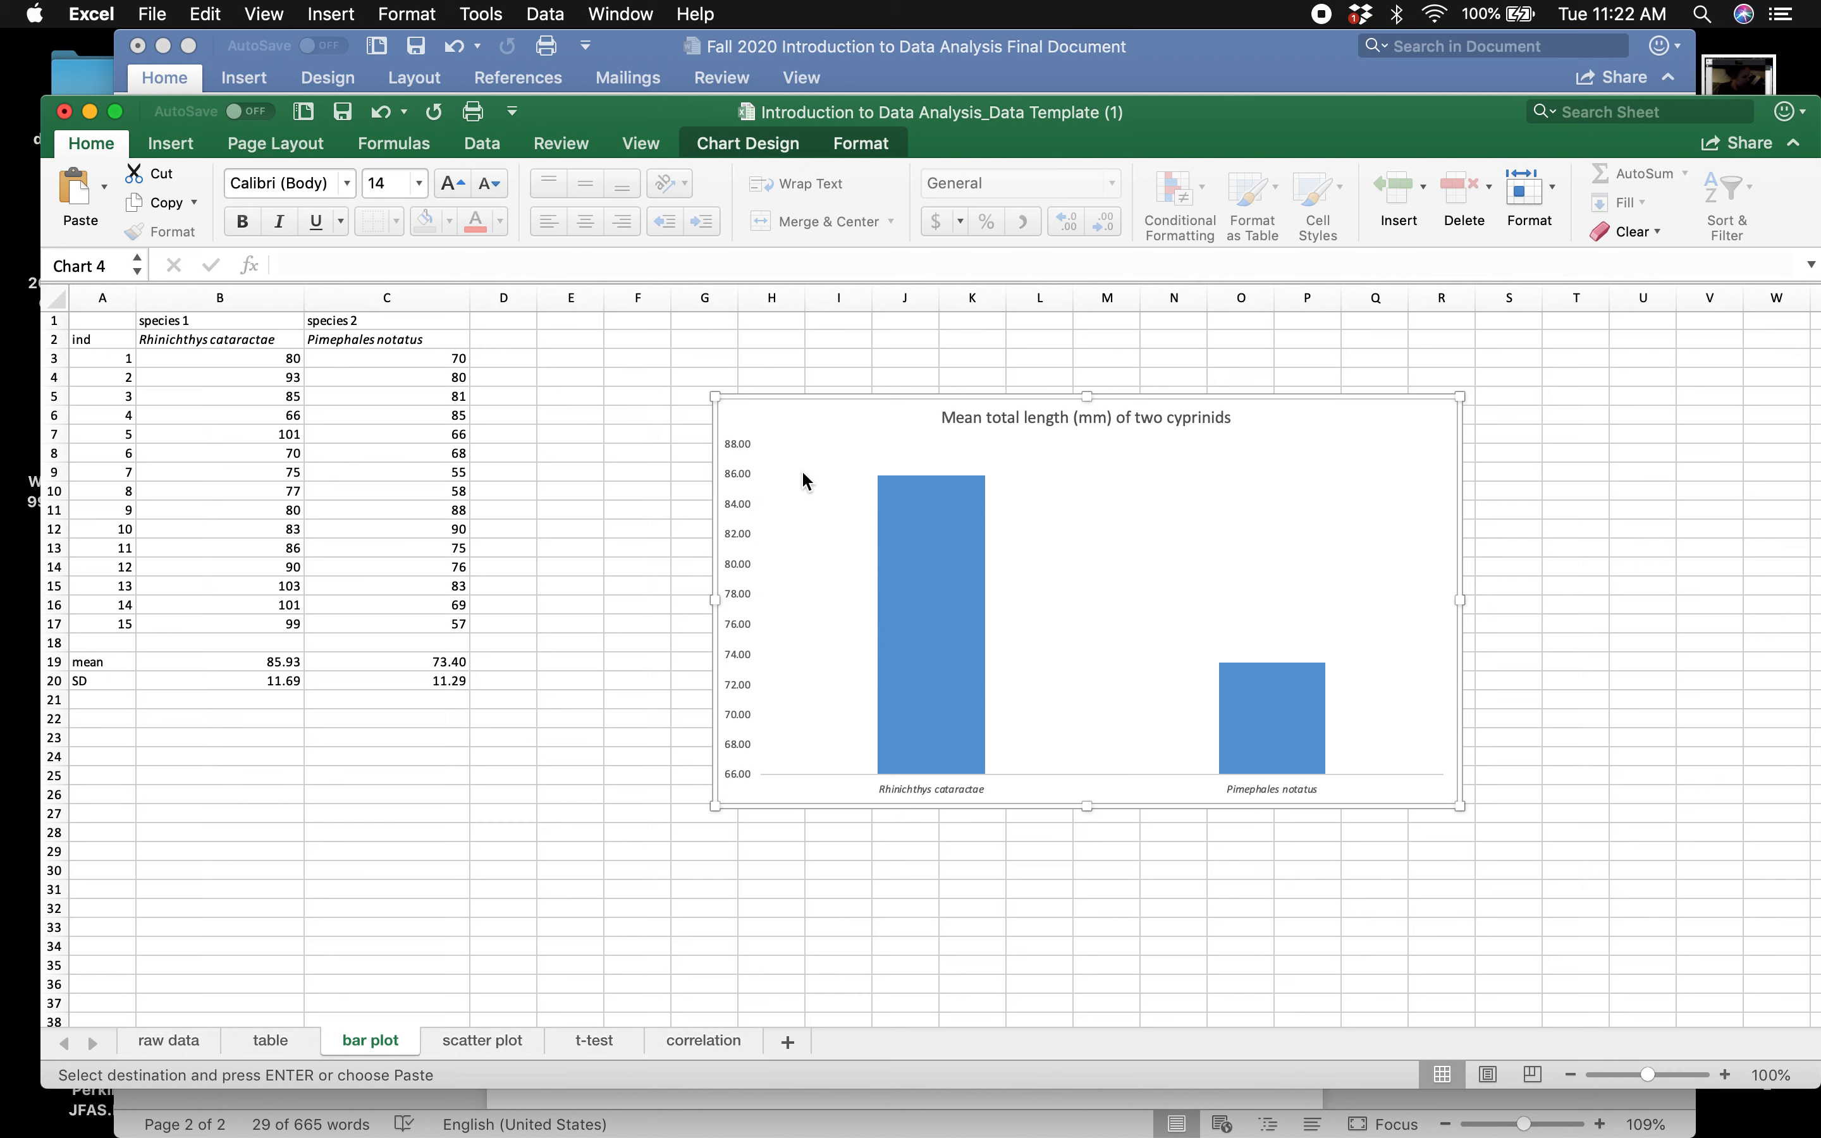
- Add a primary horizontal axis title reading "Fish species" to the bar chart
click(779, 783)
click(1034, 461)
click(1266, 427)
click(761, 135)
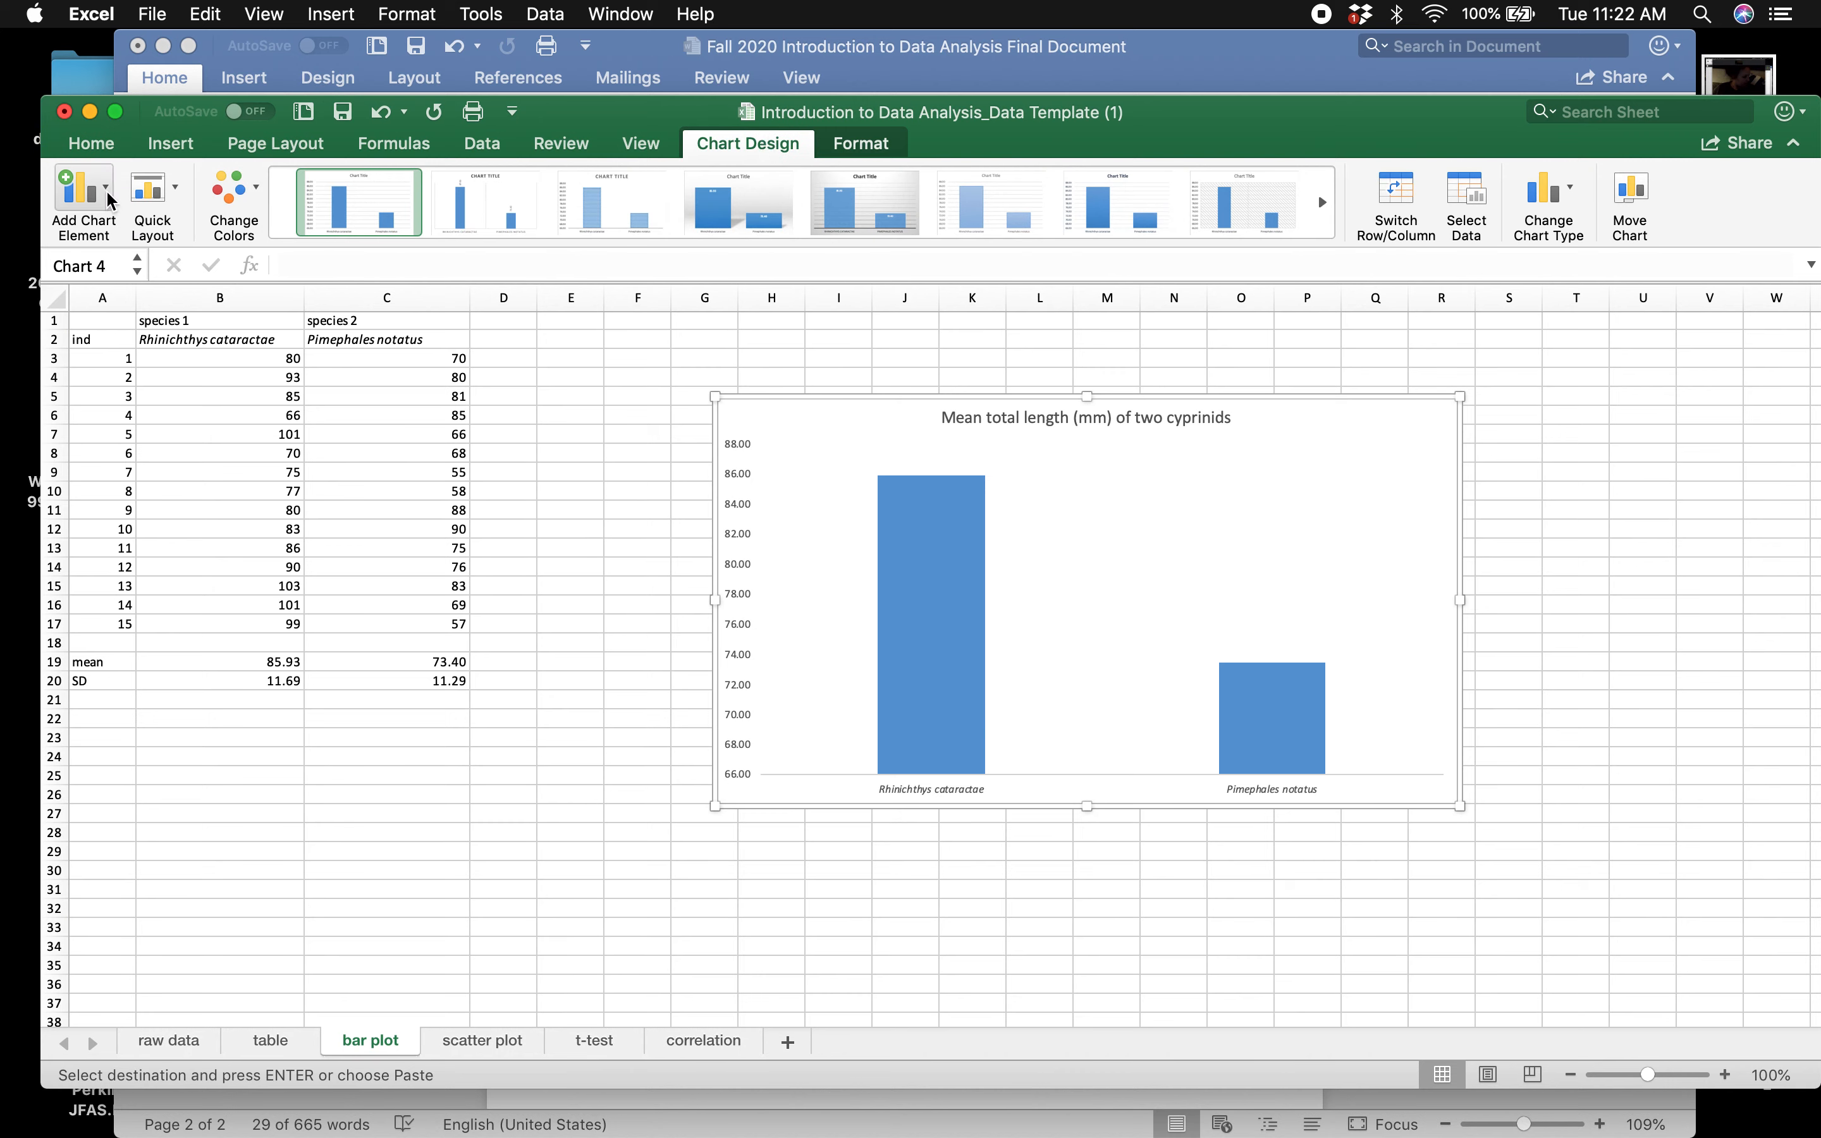
click(109, 197)
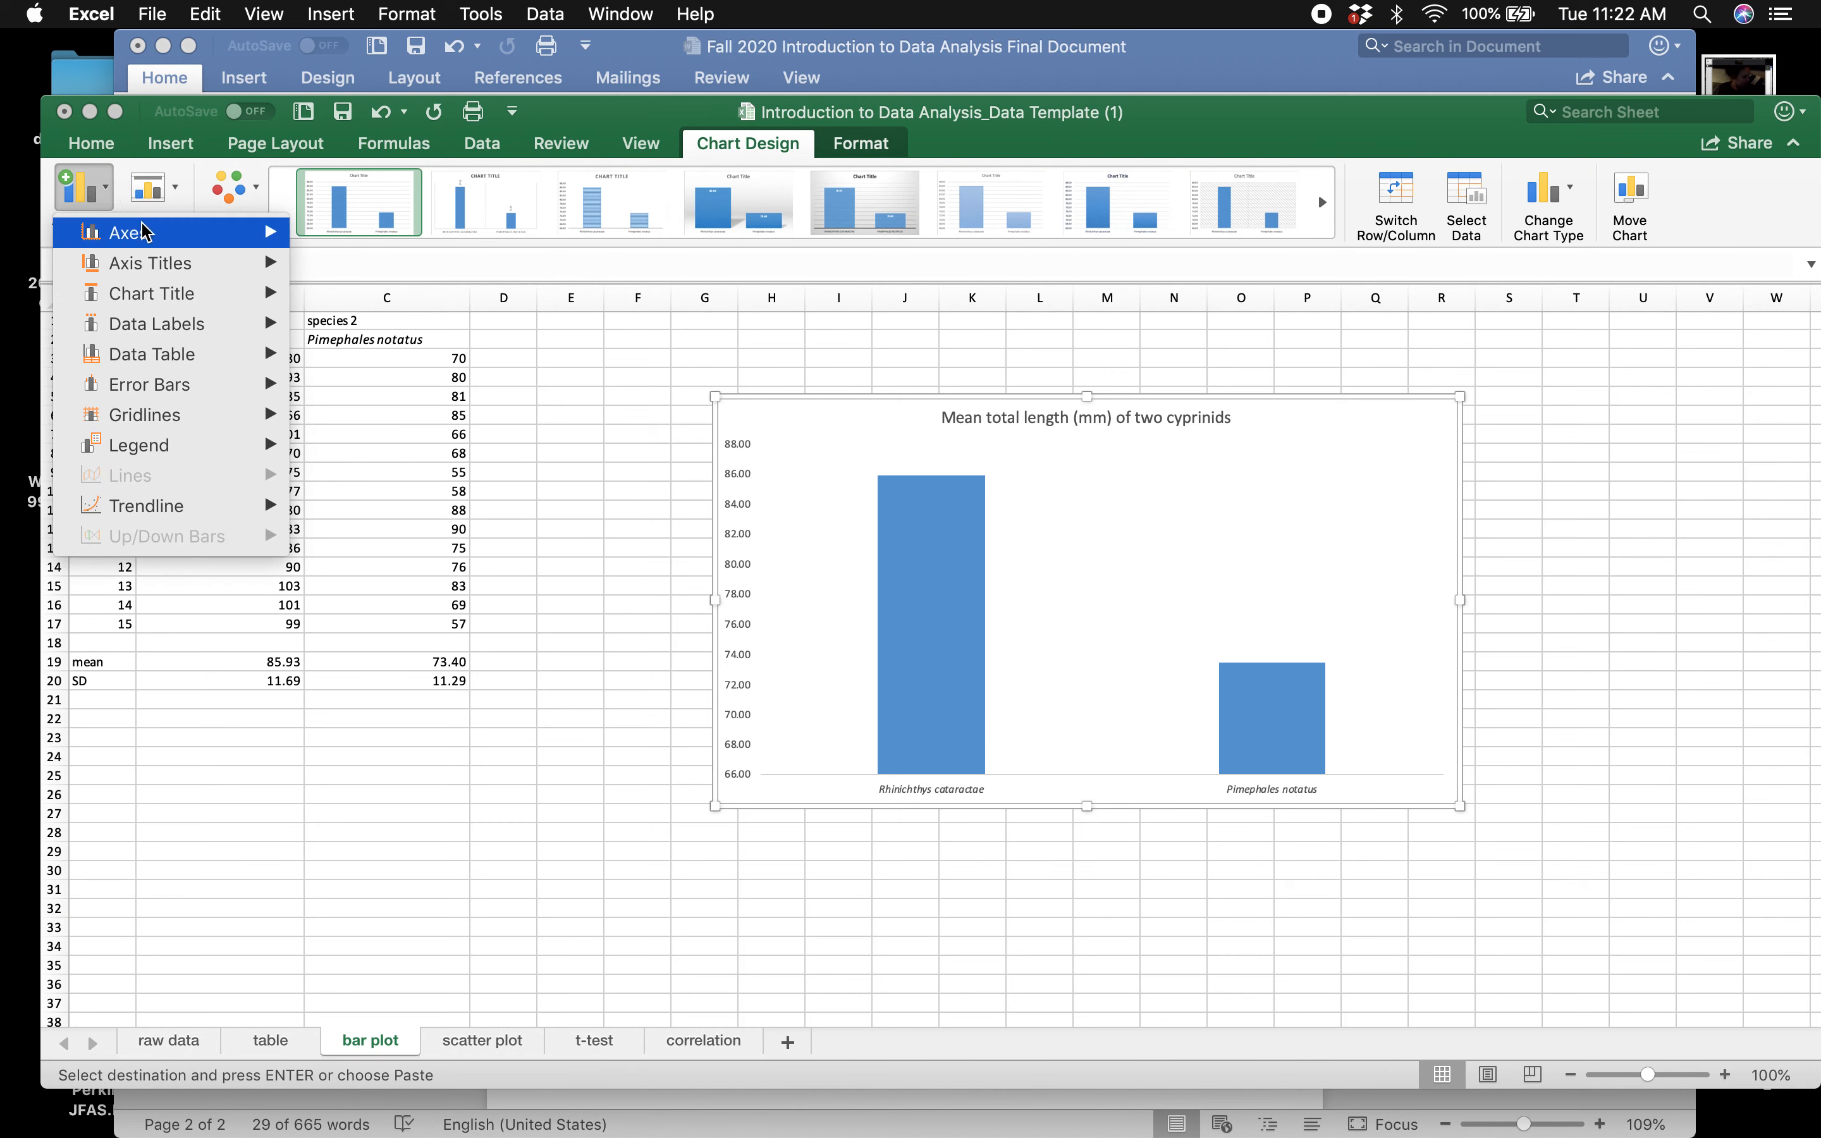
mouse_move(145, 245)
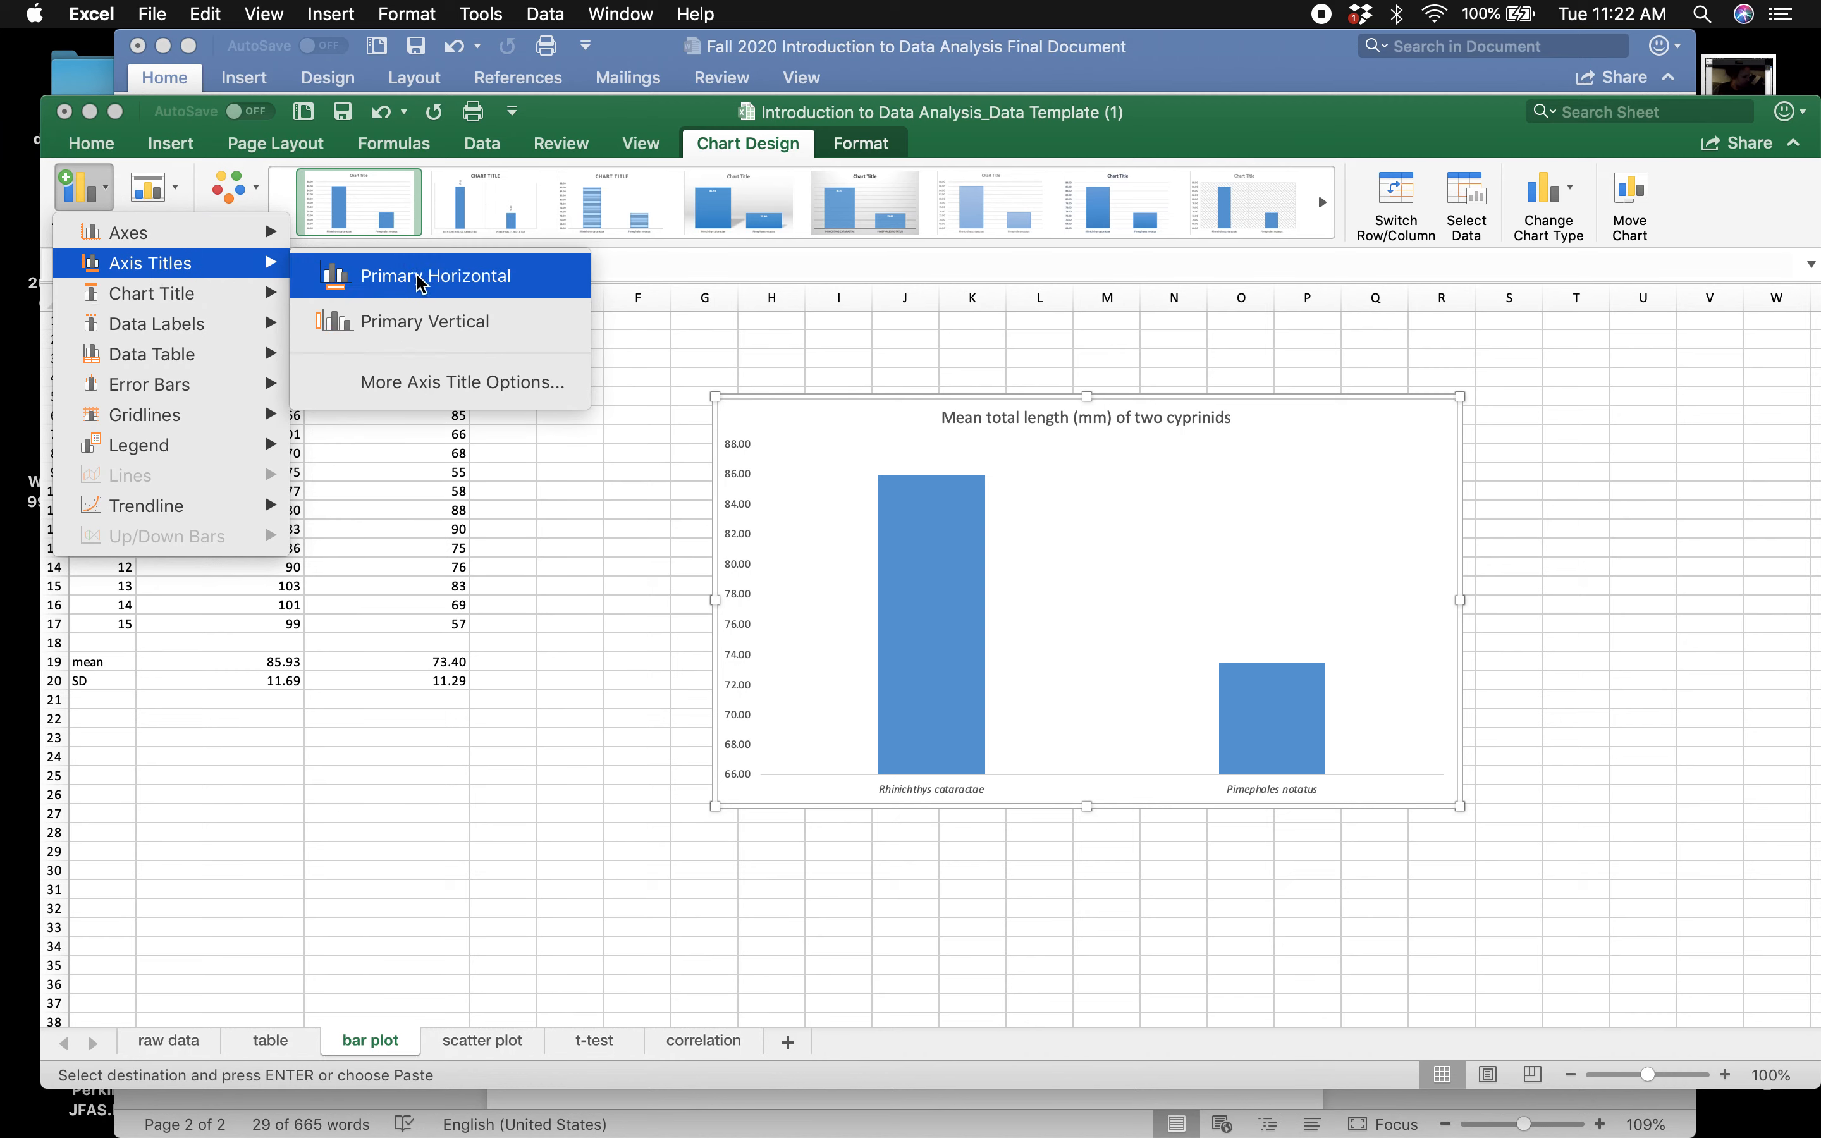
click(417, 275)
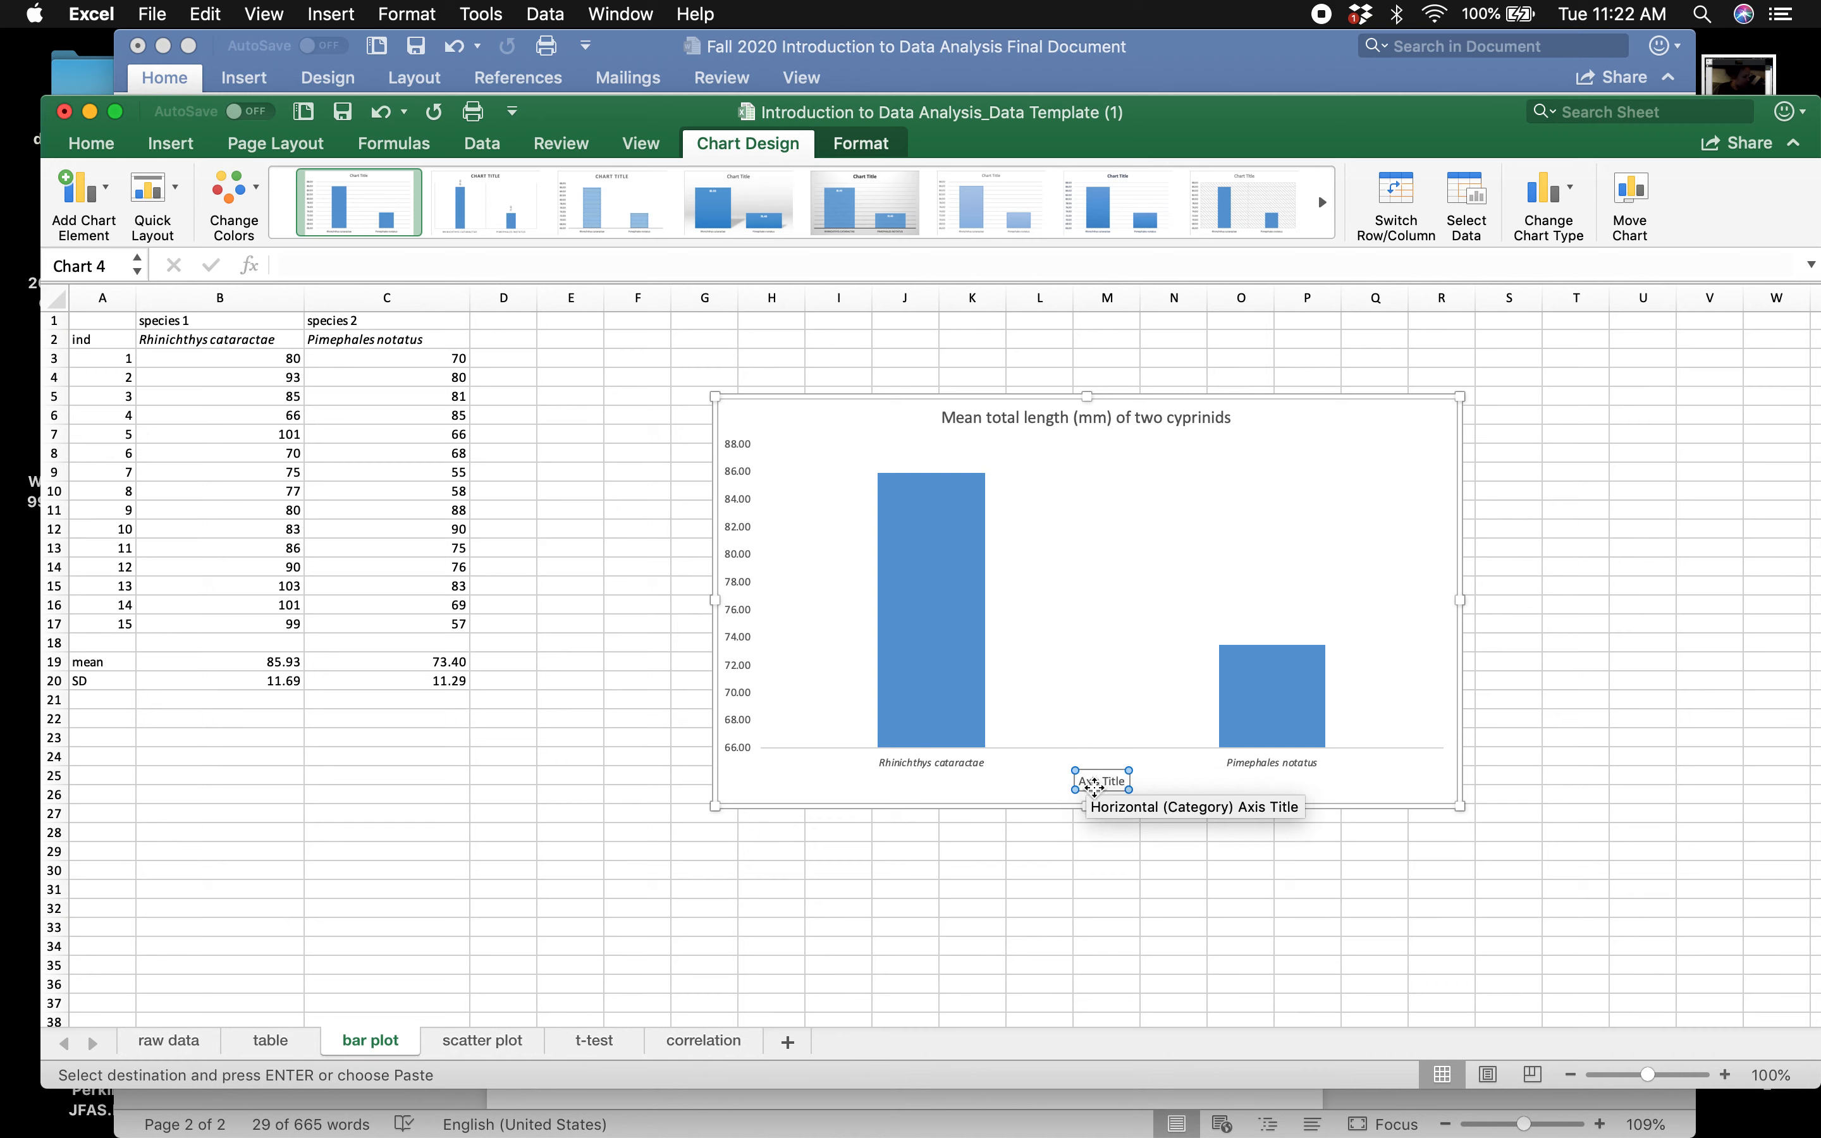
key(BackSpace)
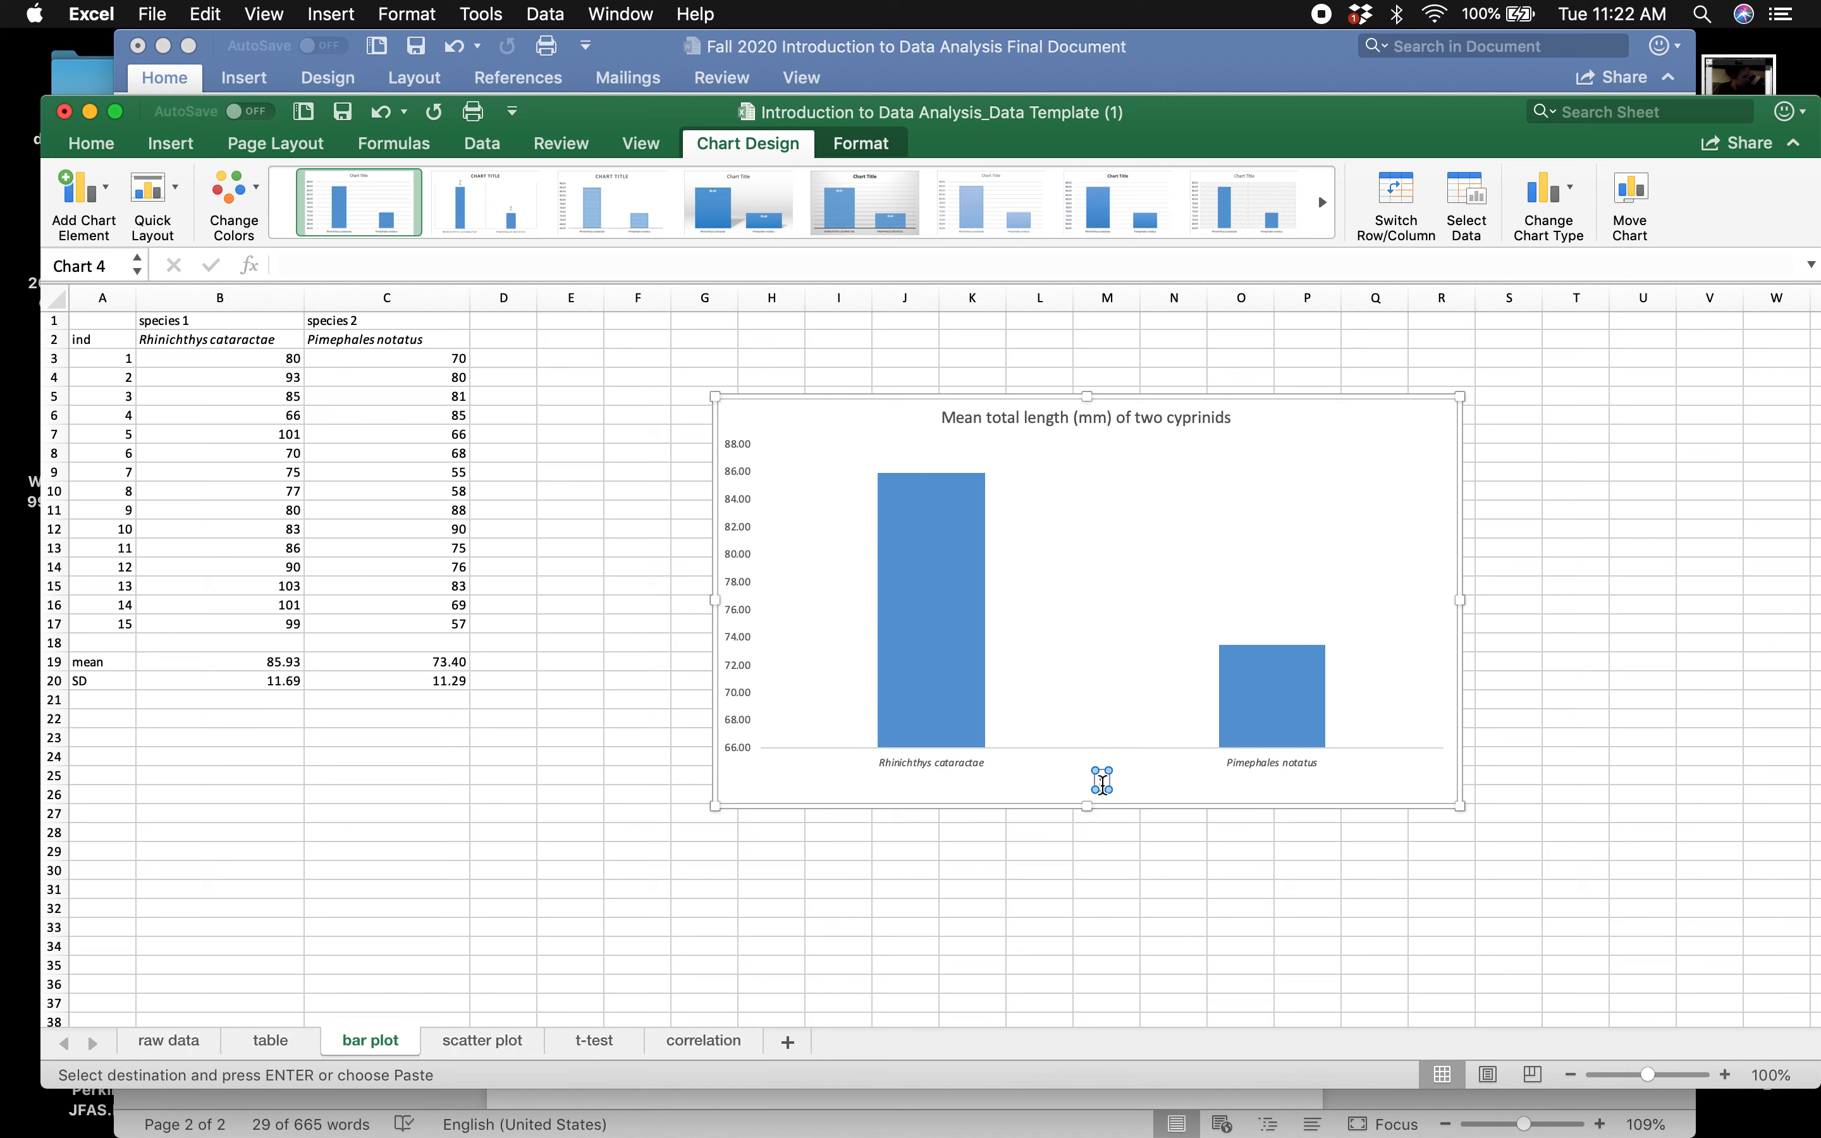
text(Fish species)
click(915, 807)
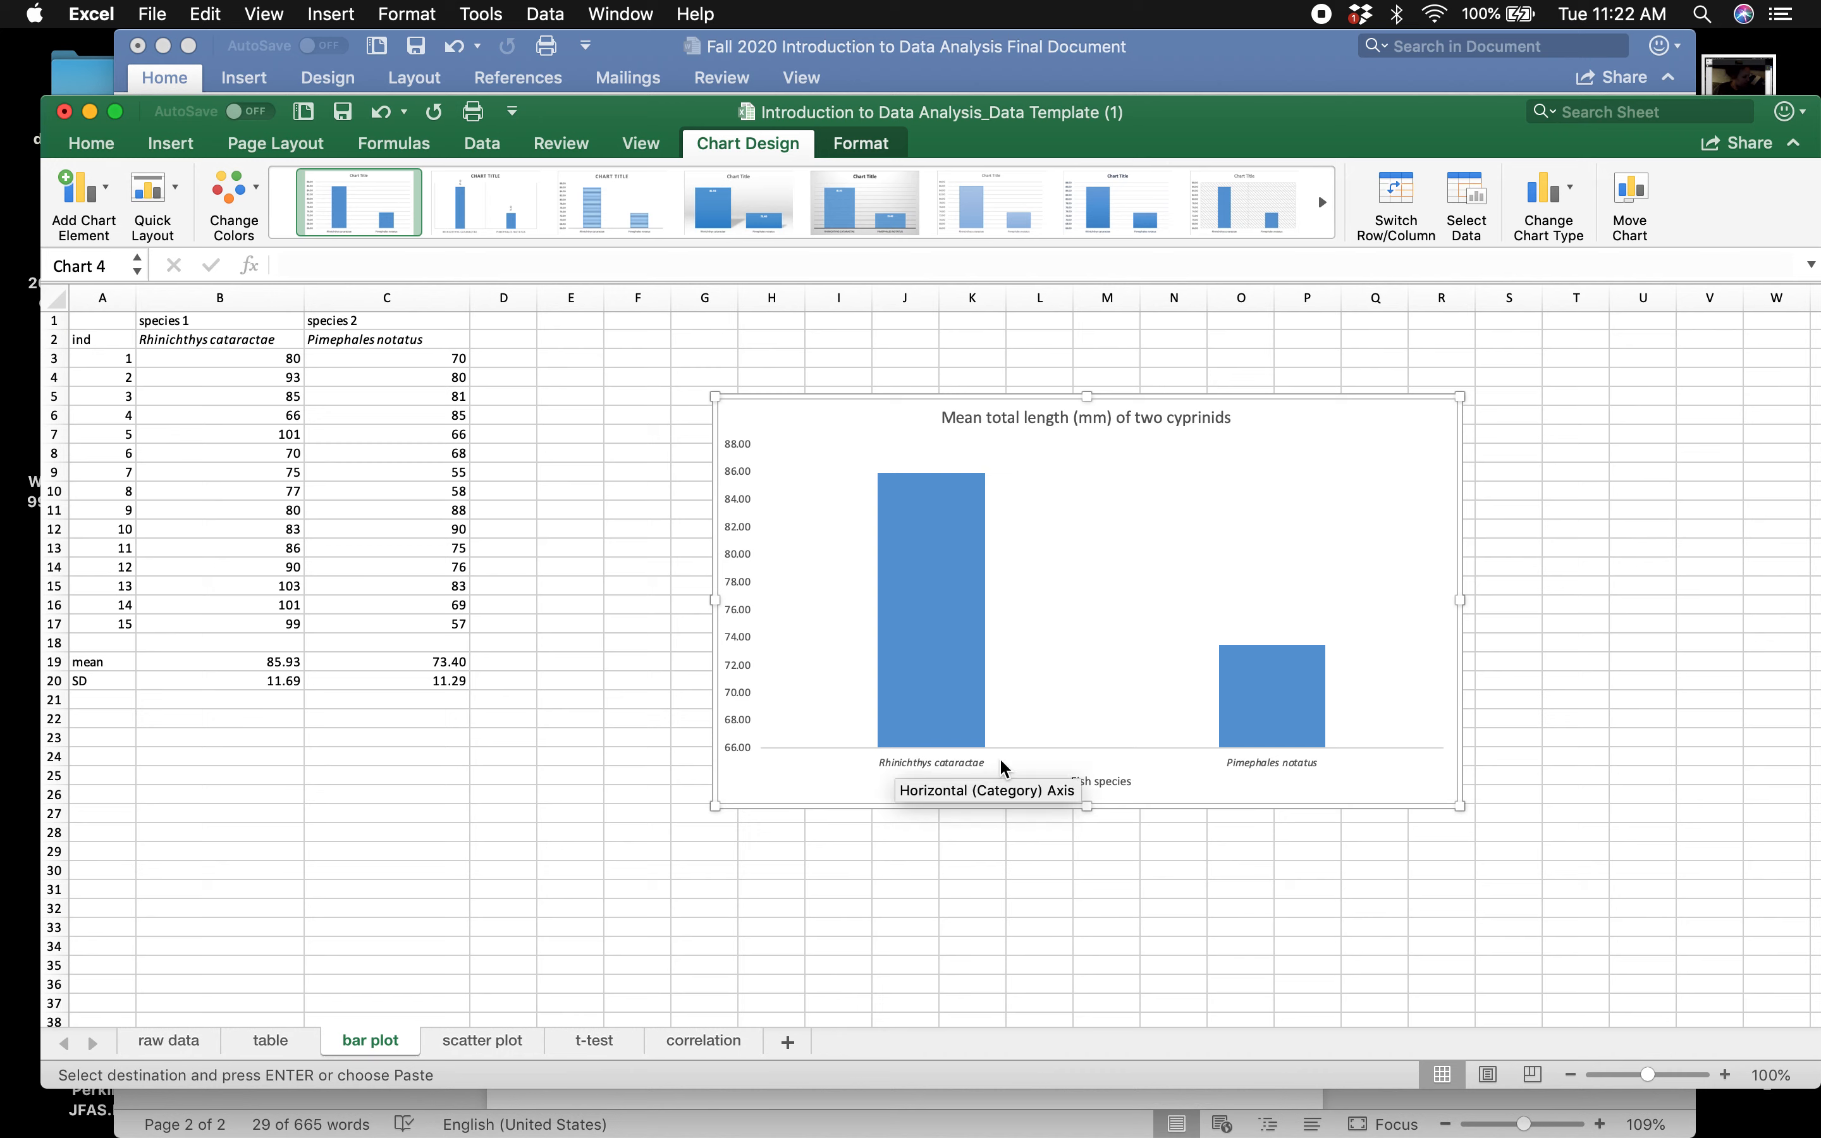
- Set the font size of the "Fish species" axis title to 14
click(1104, 783)
click(171, 143)
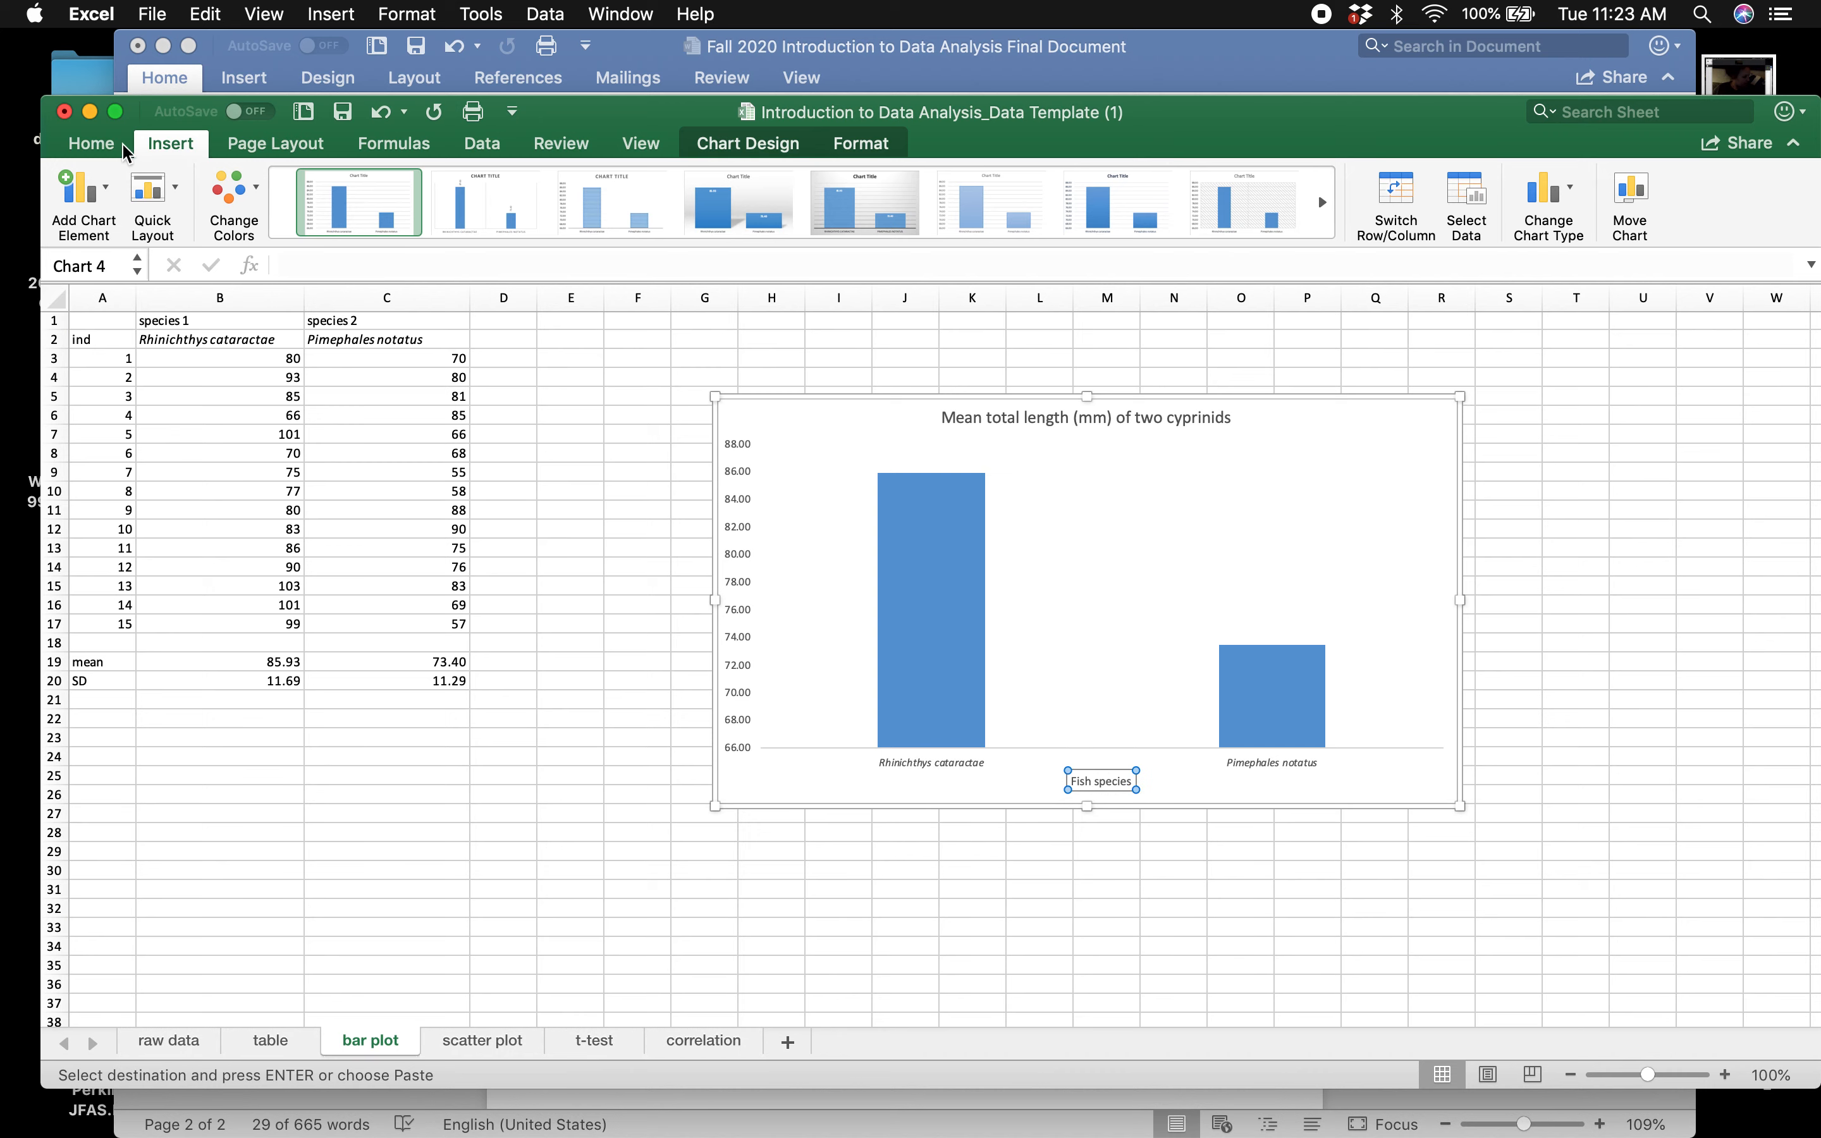
click(91, 143)
click(391, 182)
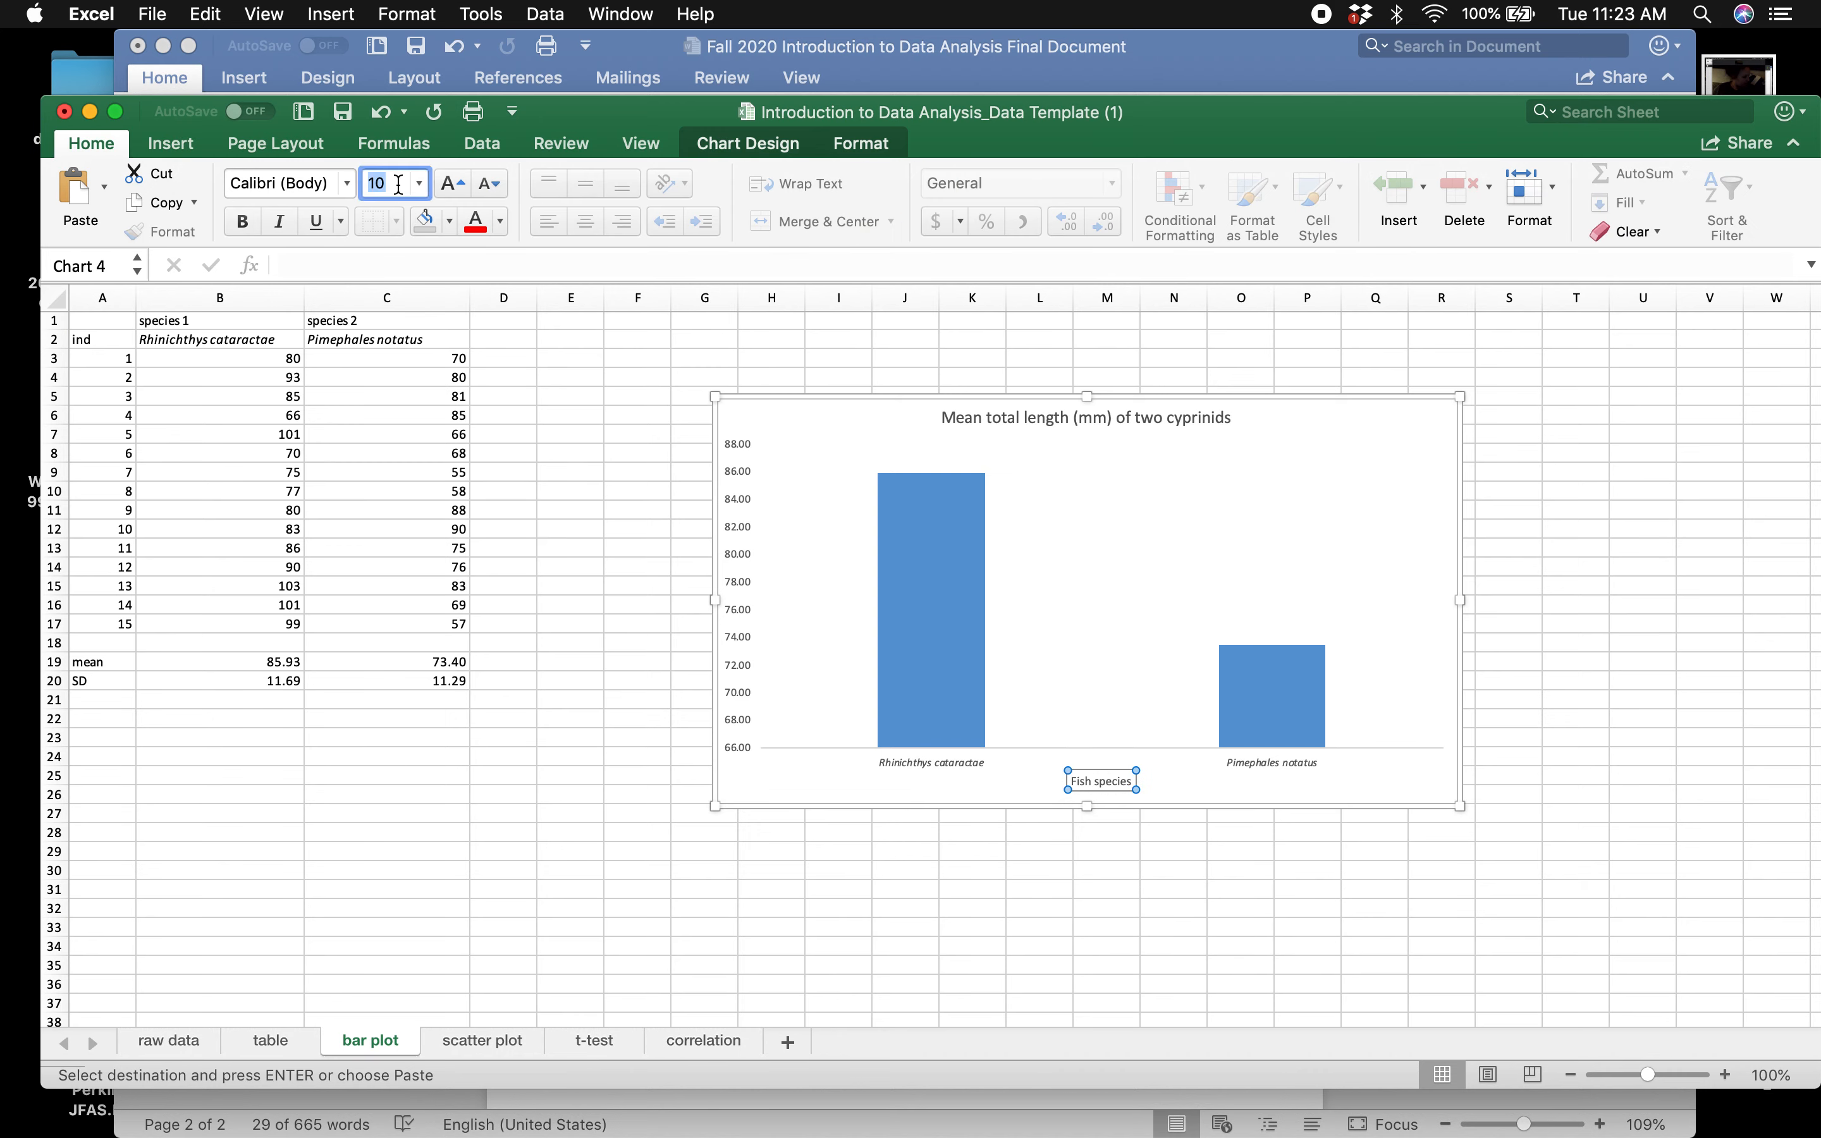
text(14)
key(Return)
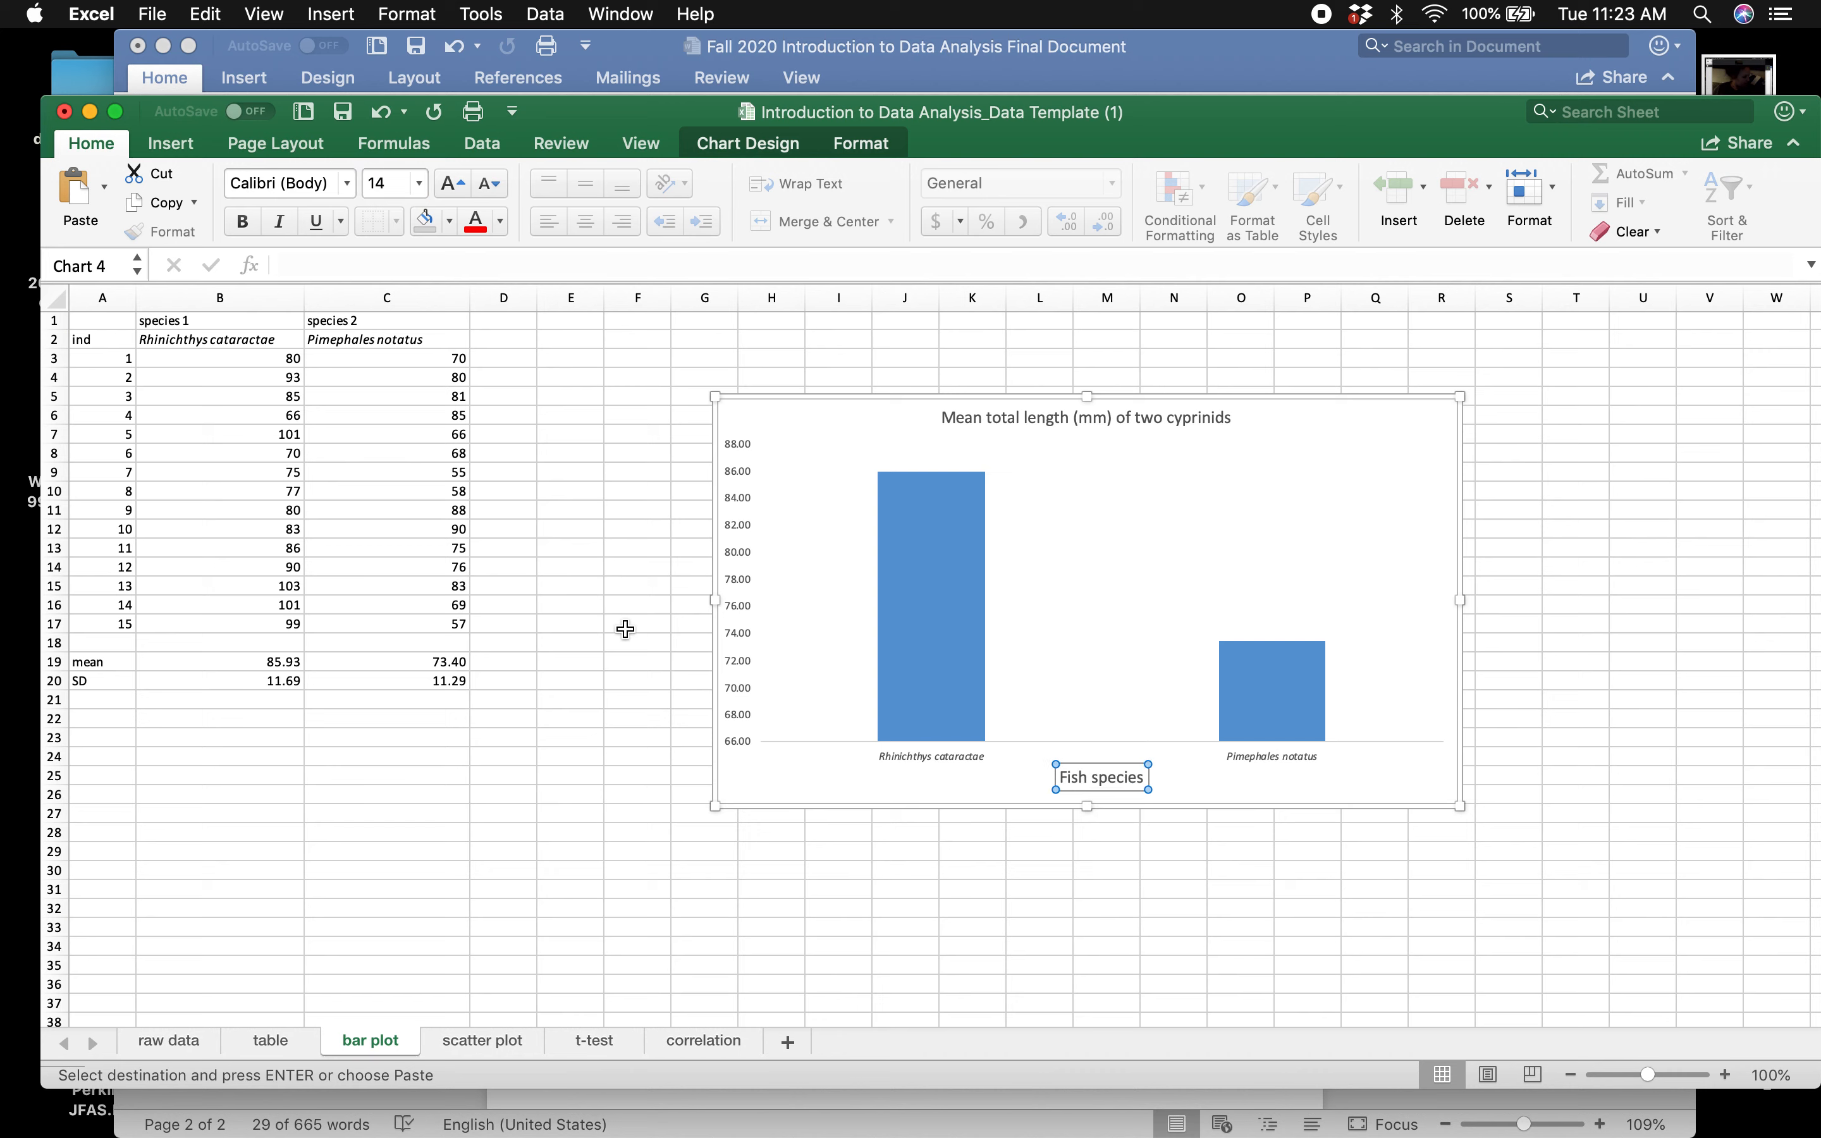
click(890, 945)
- Add a primary vertical axis title reading "Mean total length (mm)" to the bar chart
click(736, 531)
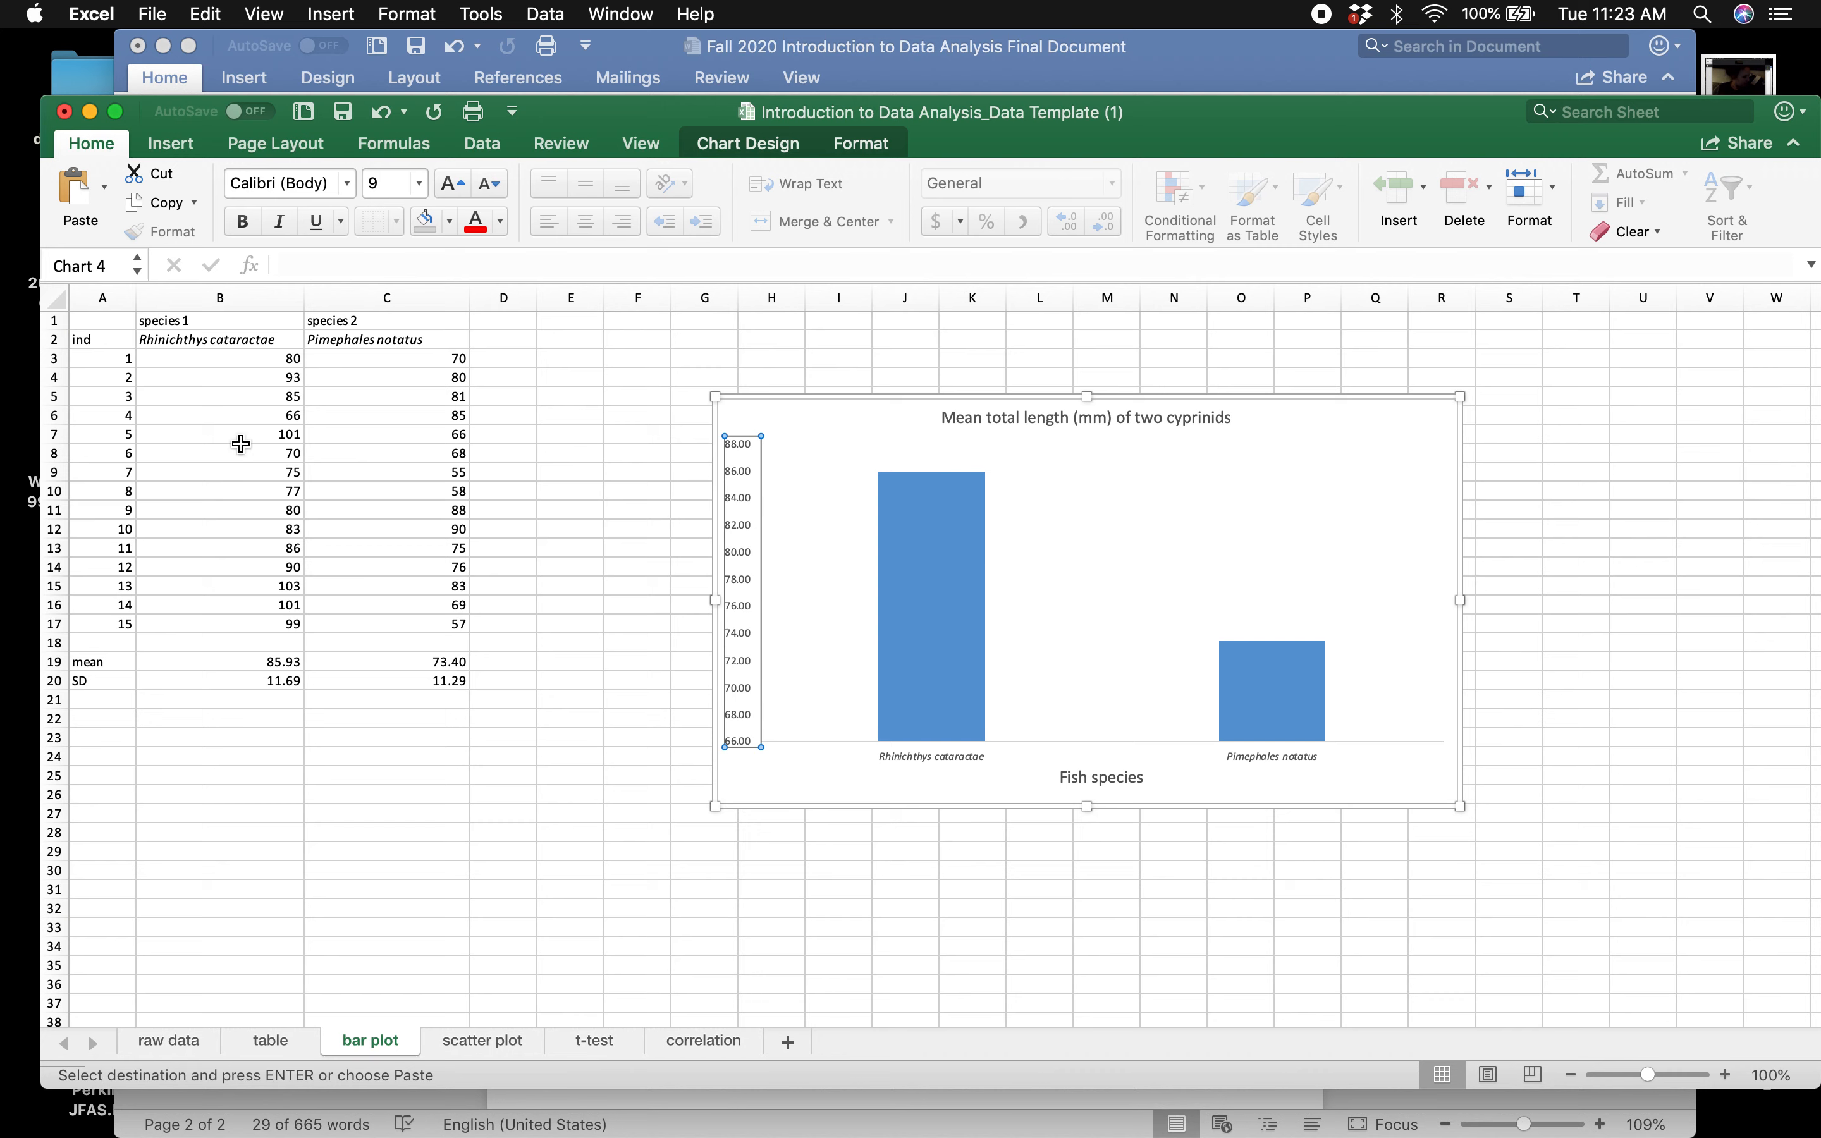
click(759, 151)
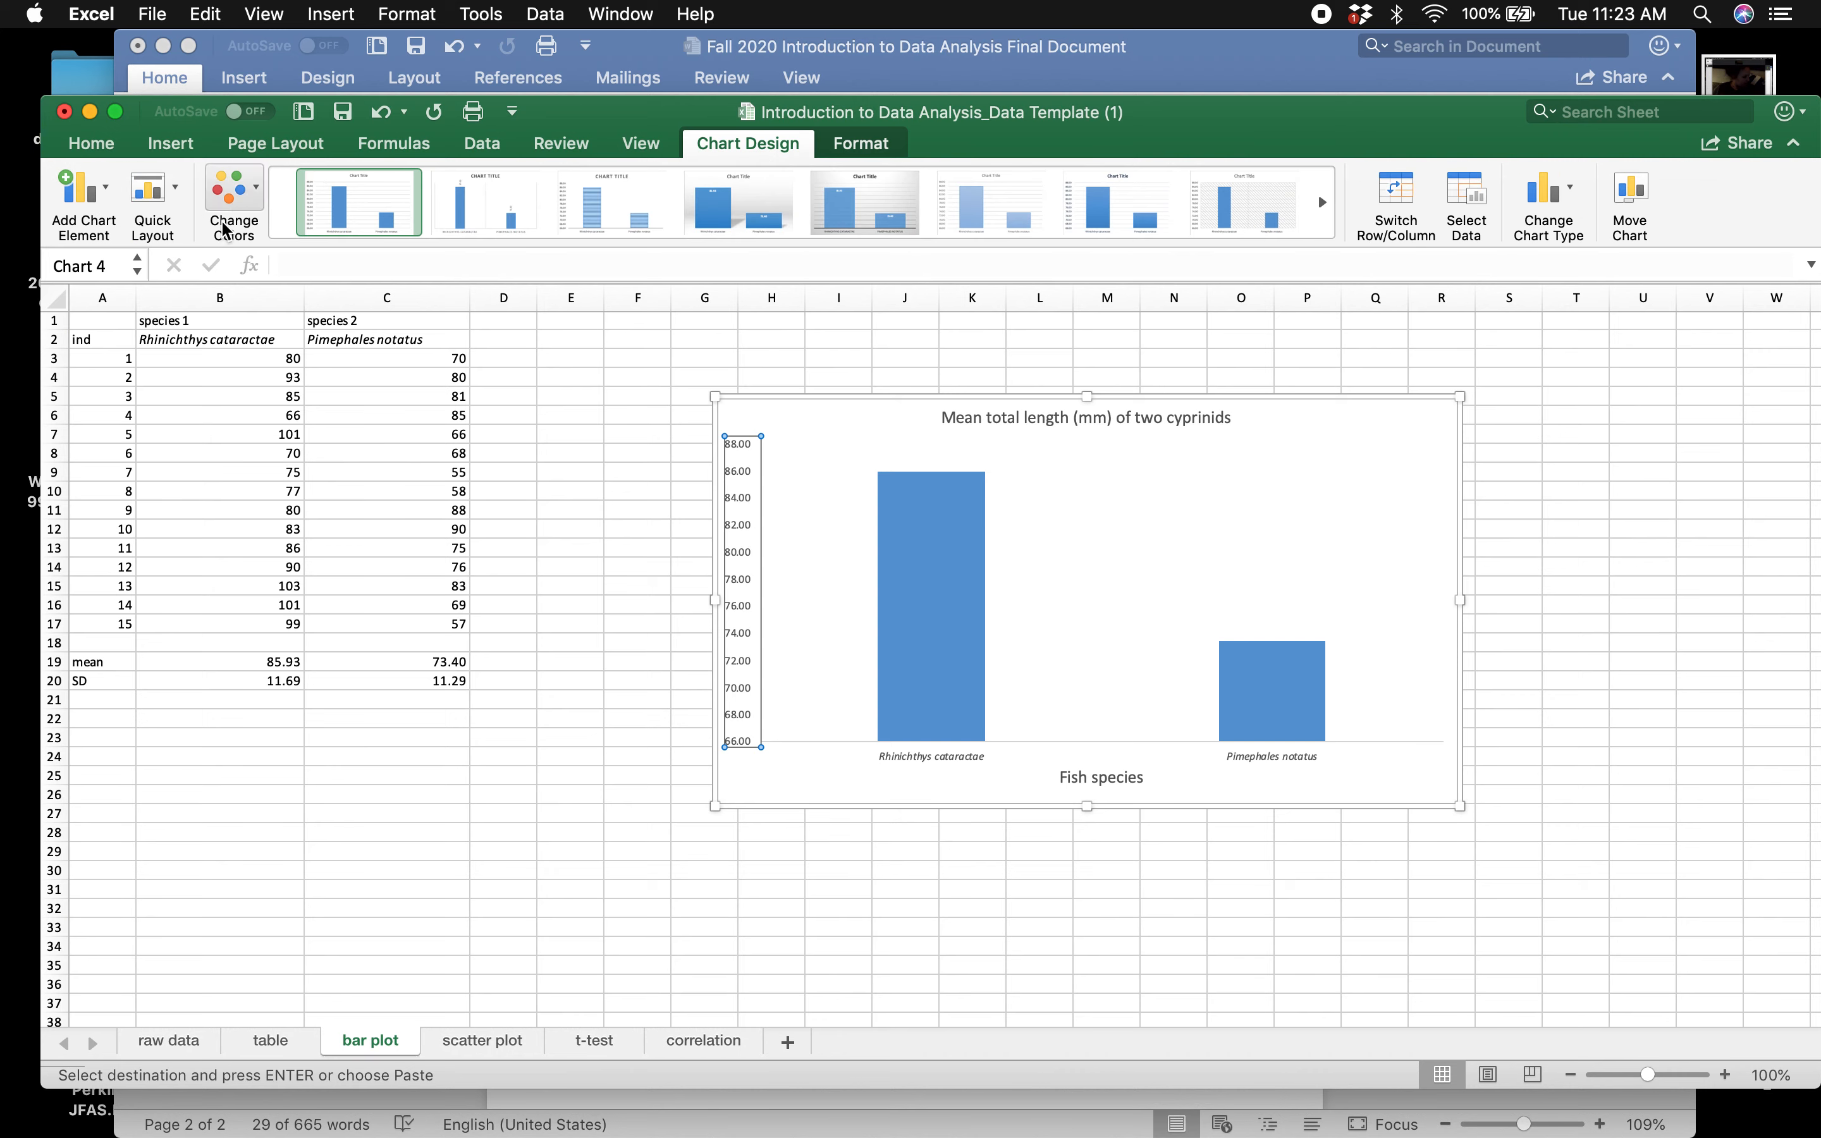
click(111, 200)
mouse_move(201, 272)
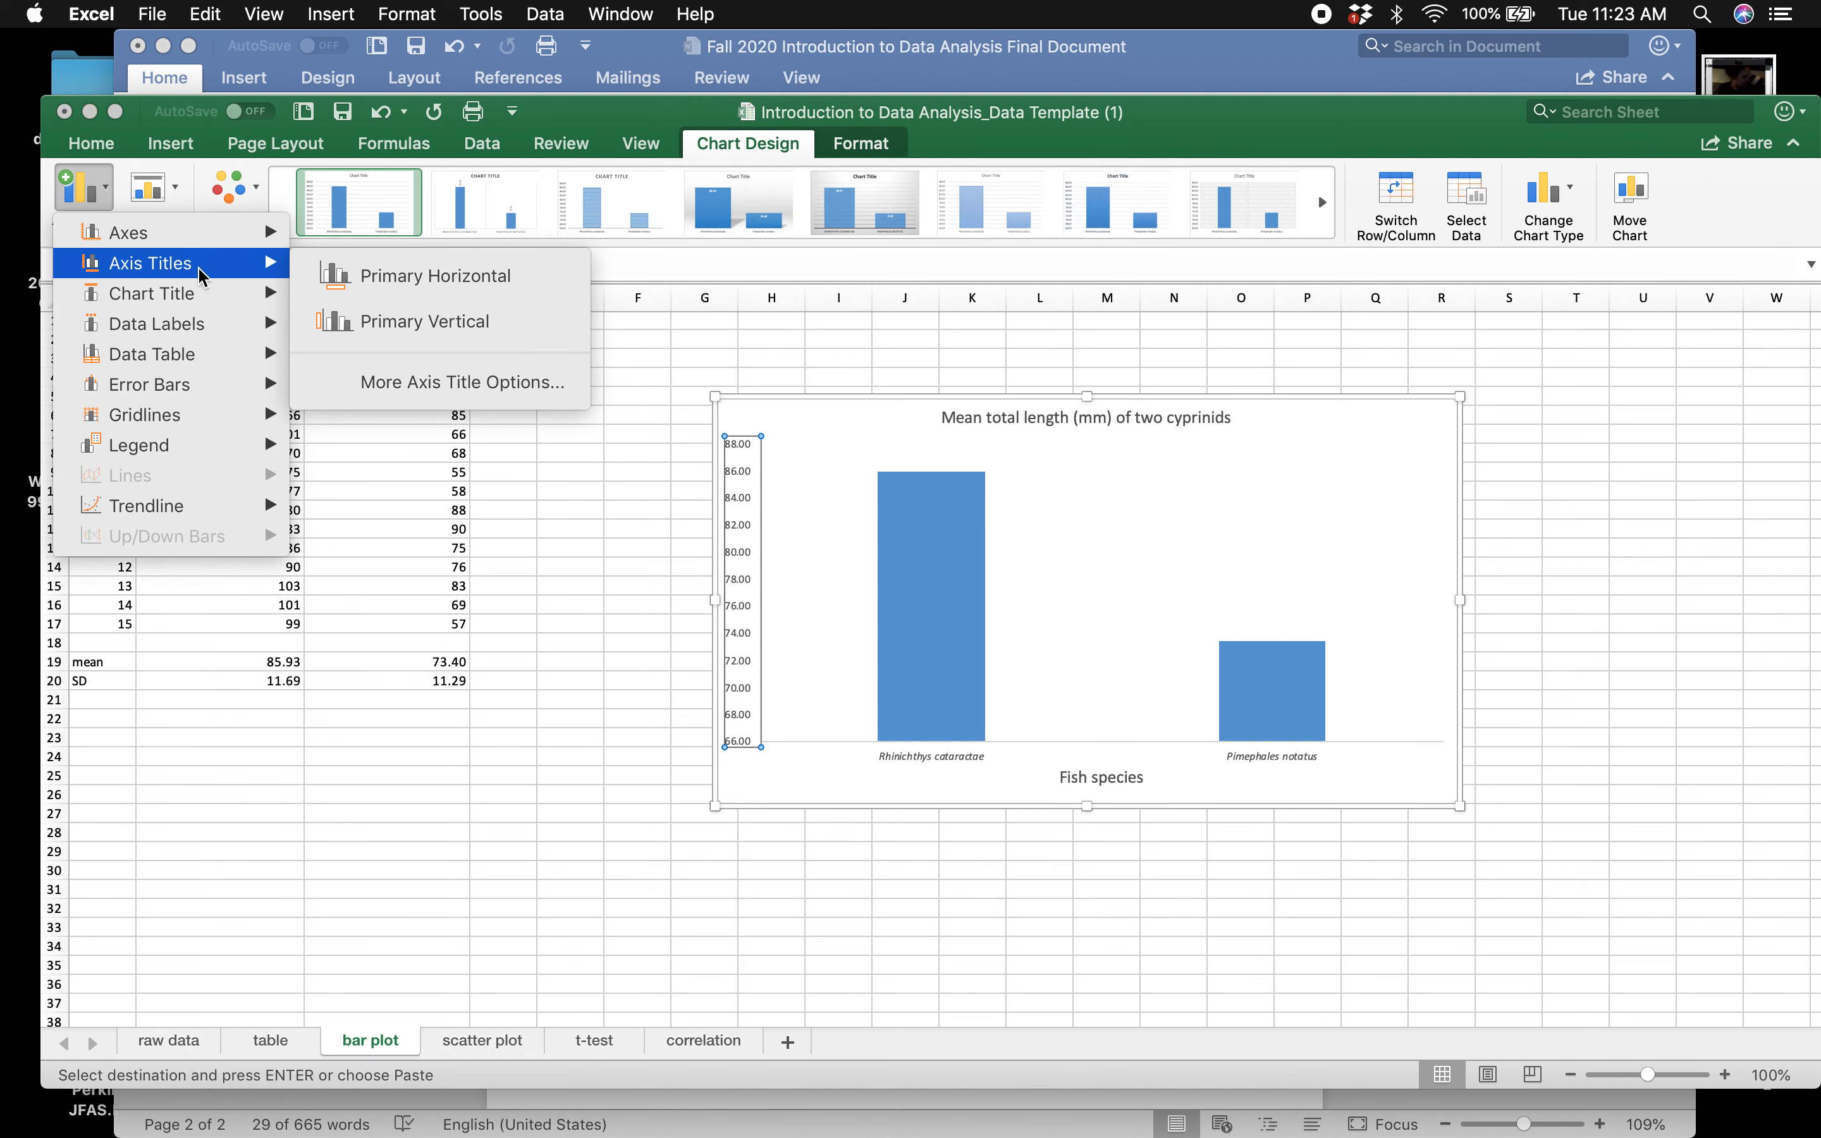
click(391, 321)
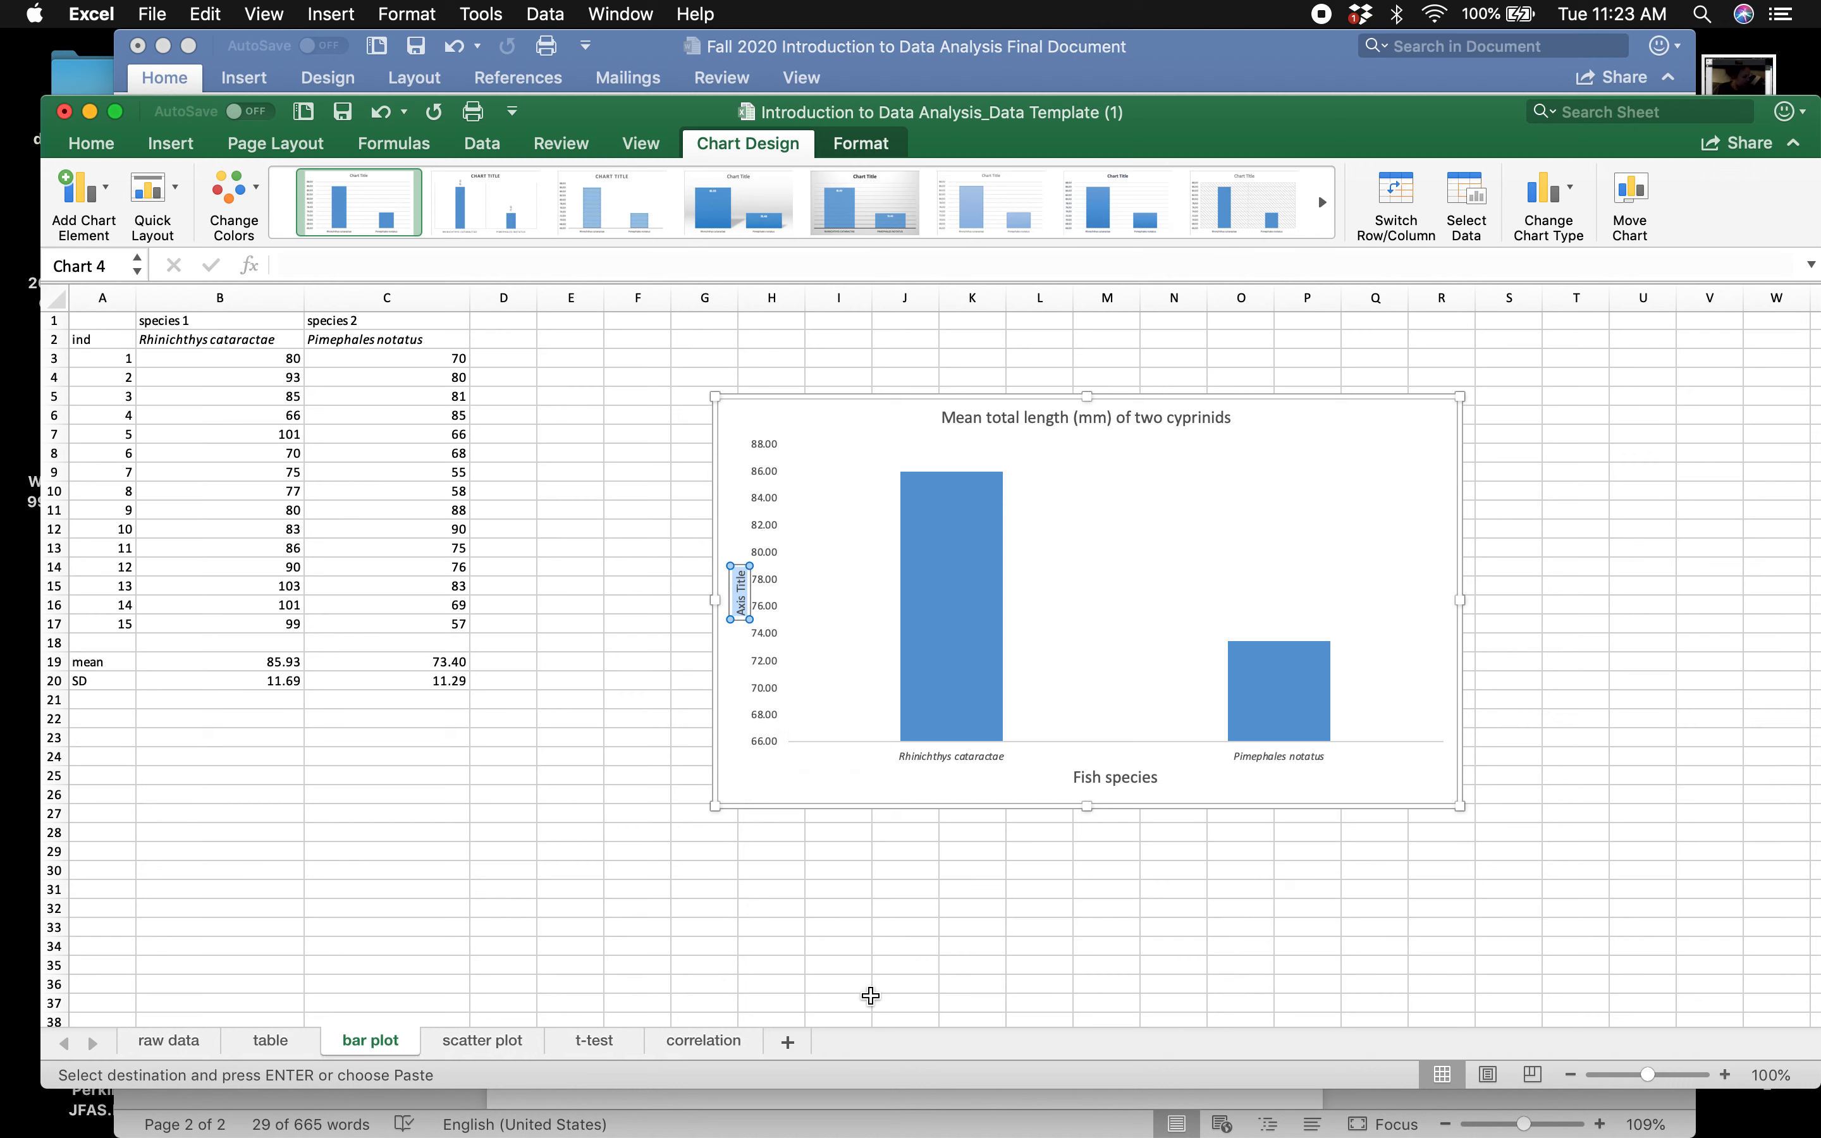
text(Mean total length (mm))
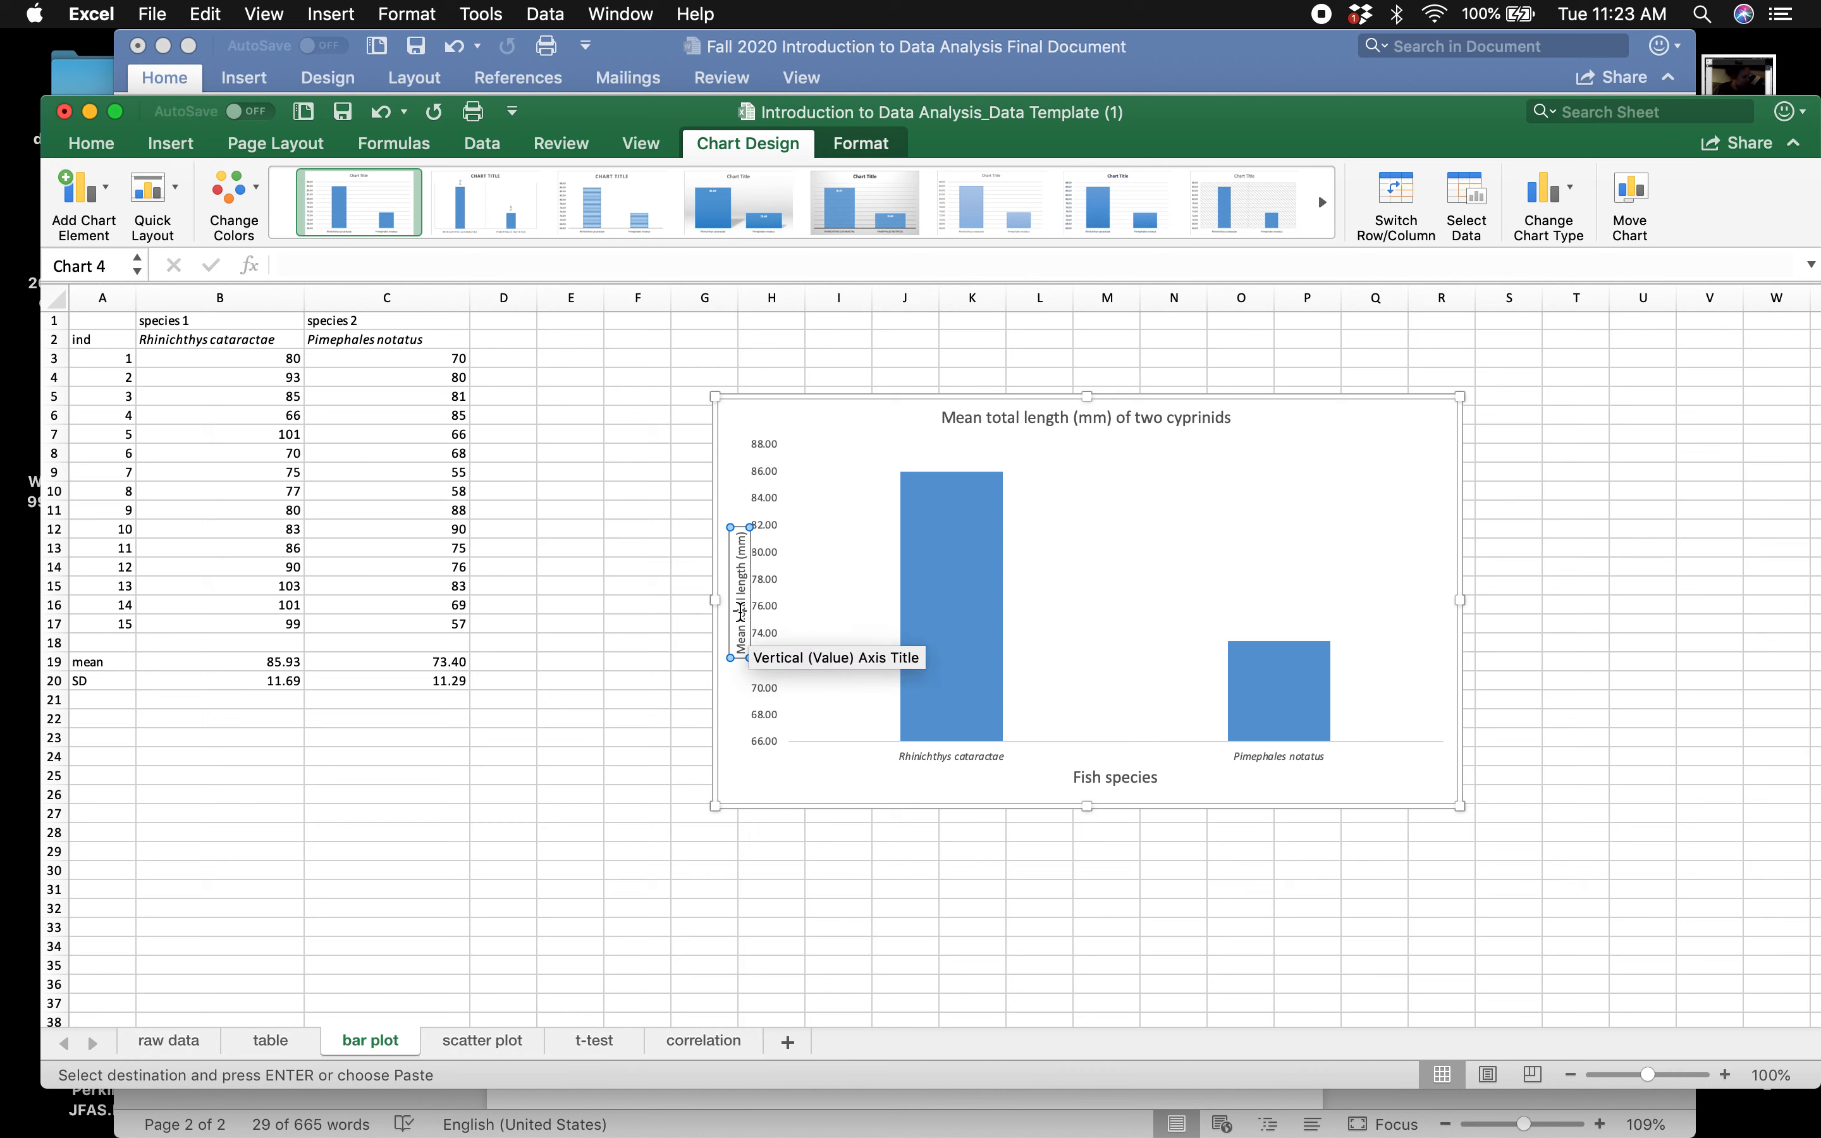
- Set the font size of the vertical axis title to 14 and deselect the chart
triple_click(745, 576)
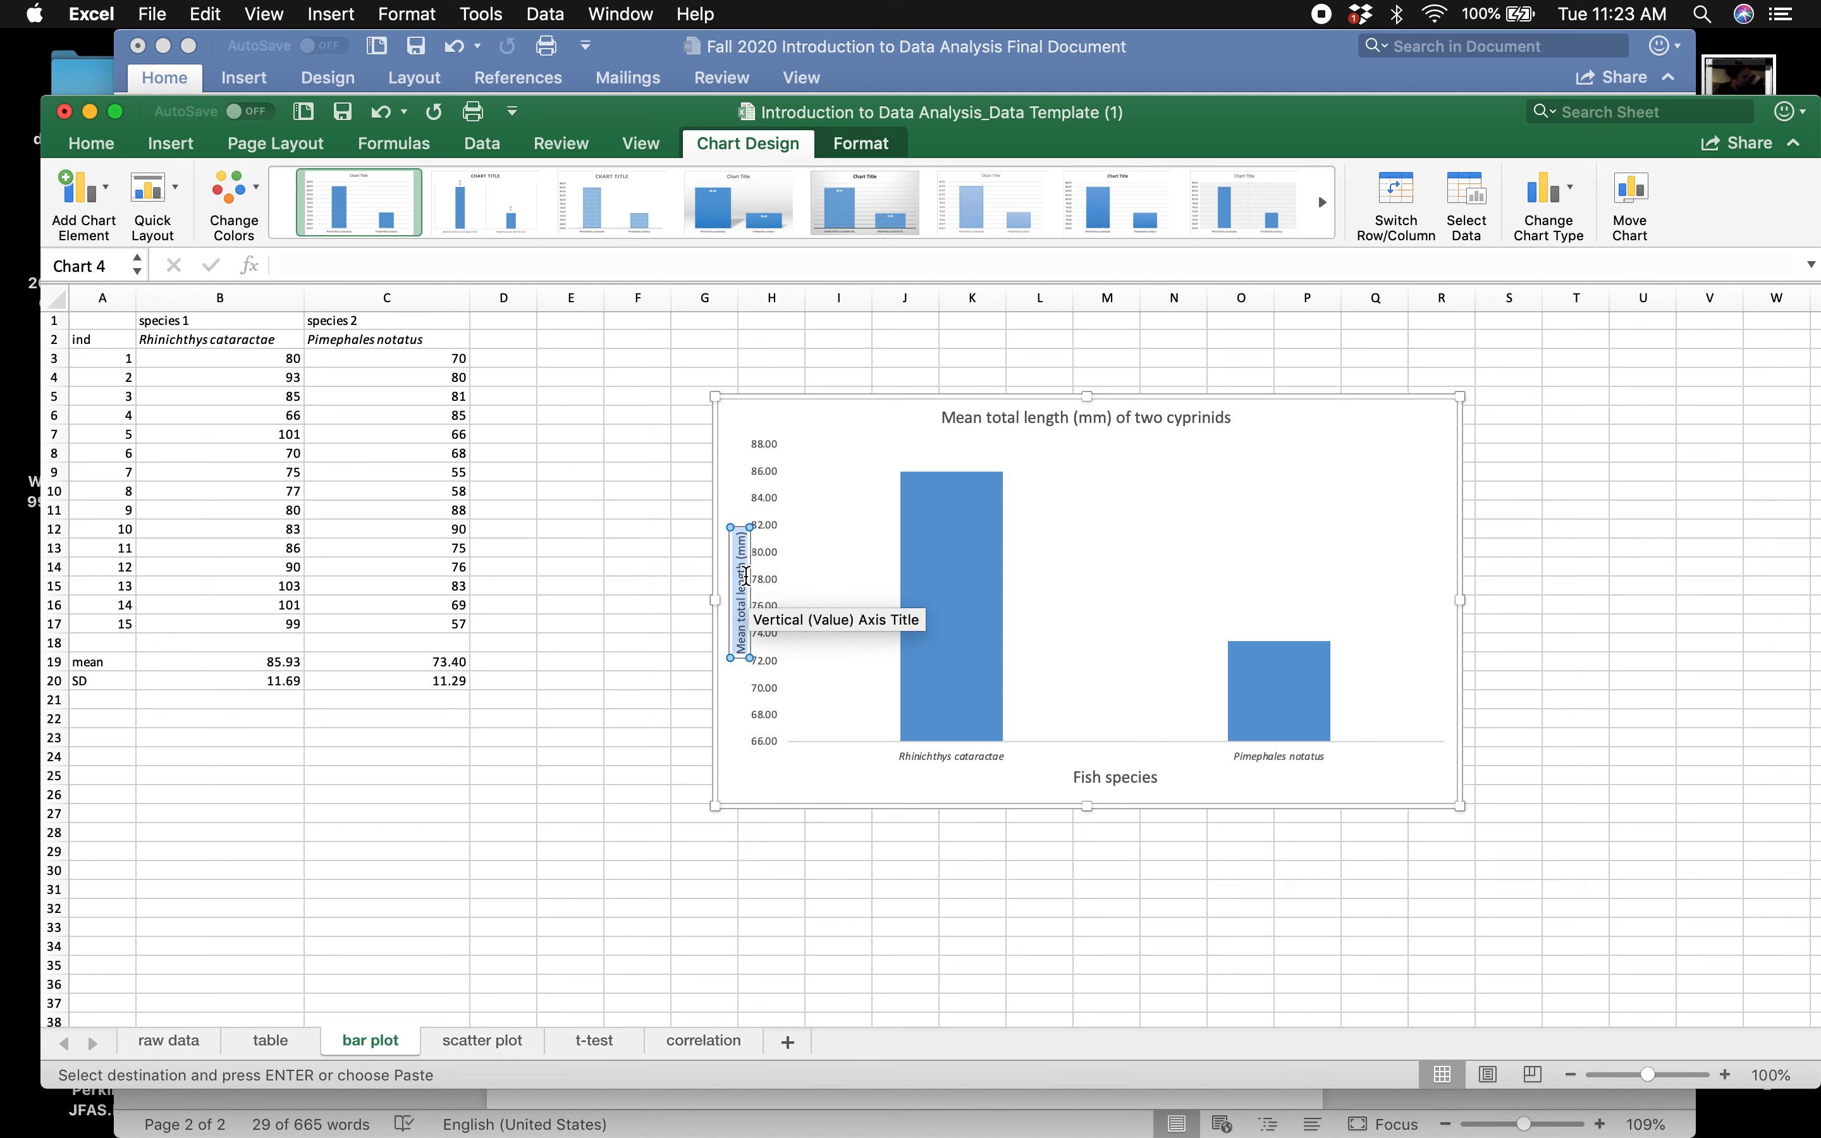
click(90, 142)
click(391, 183)
text(14)
key(Return)
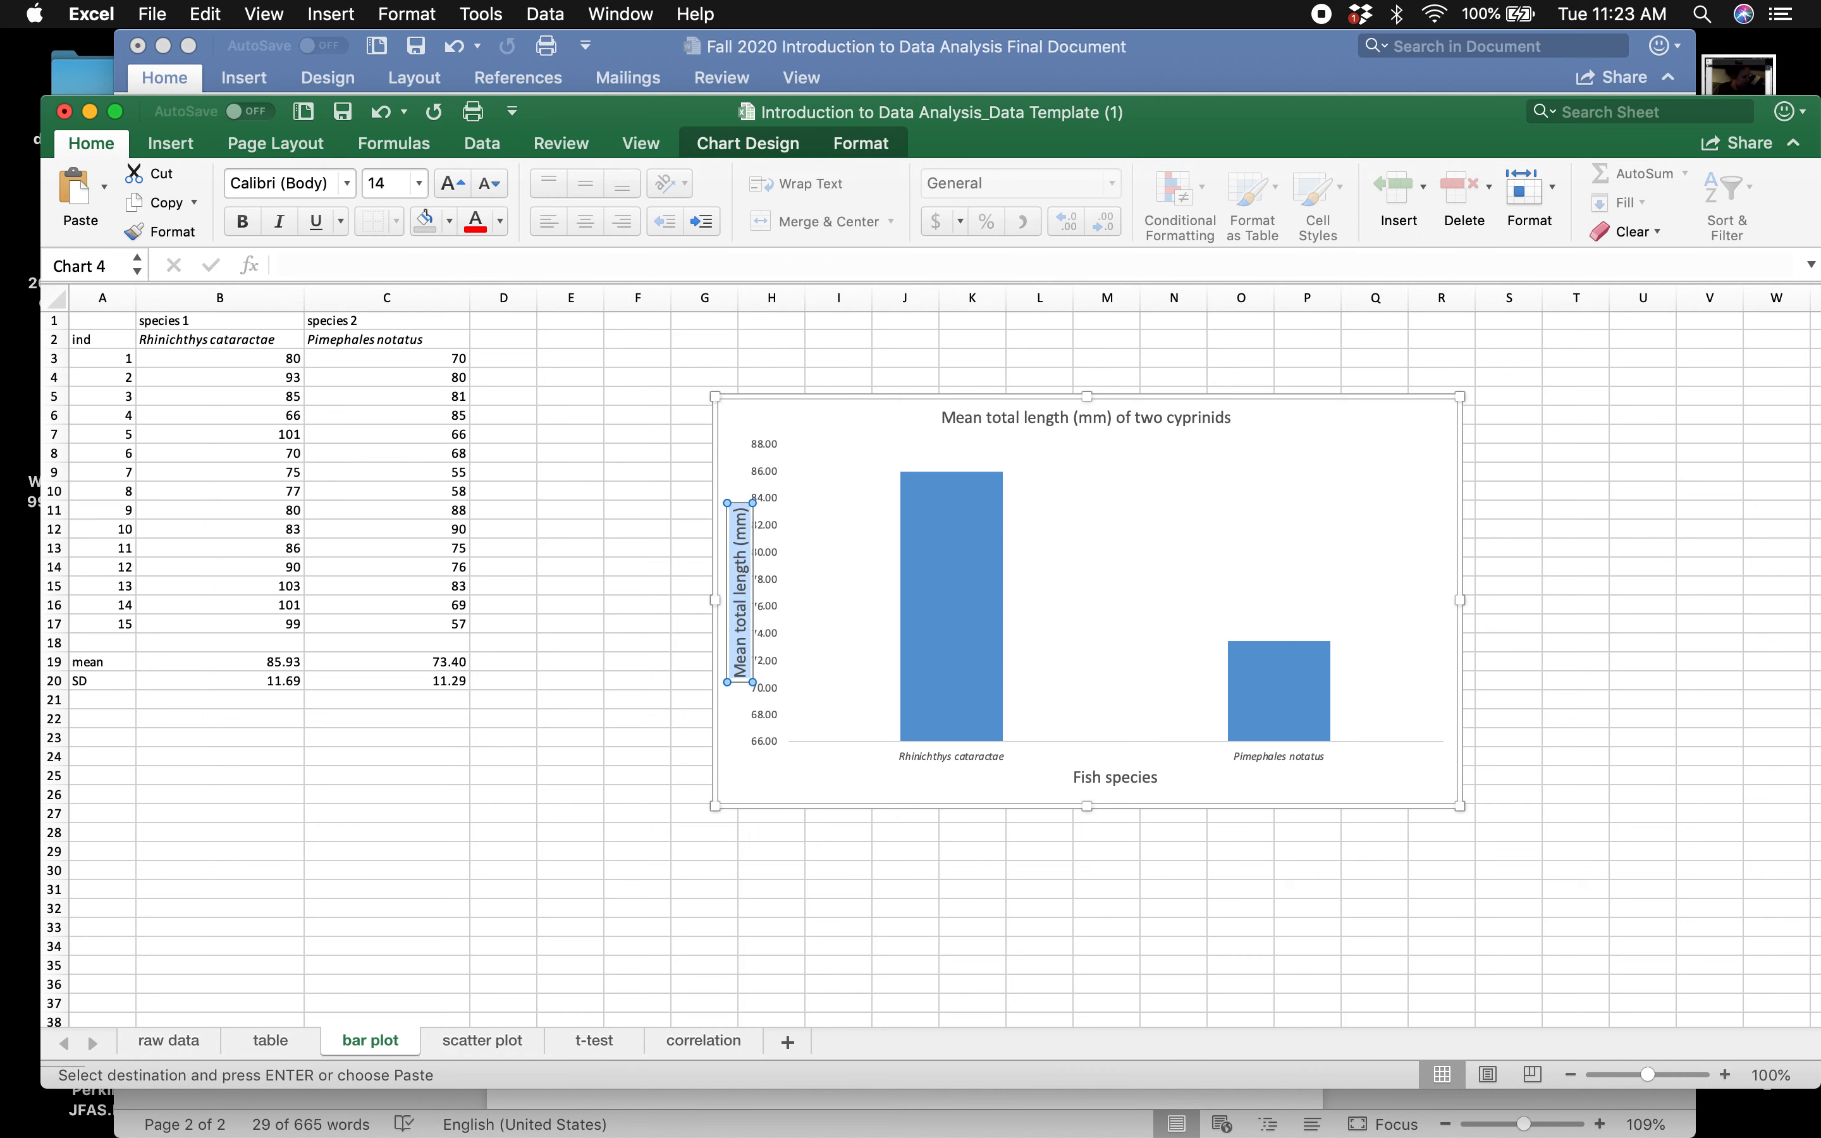
click(771, 726)
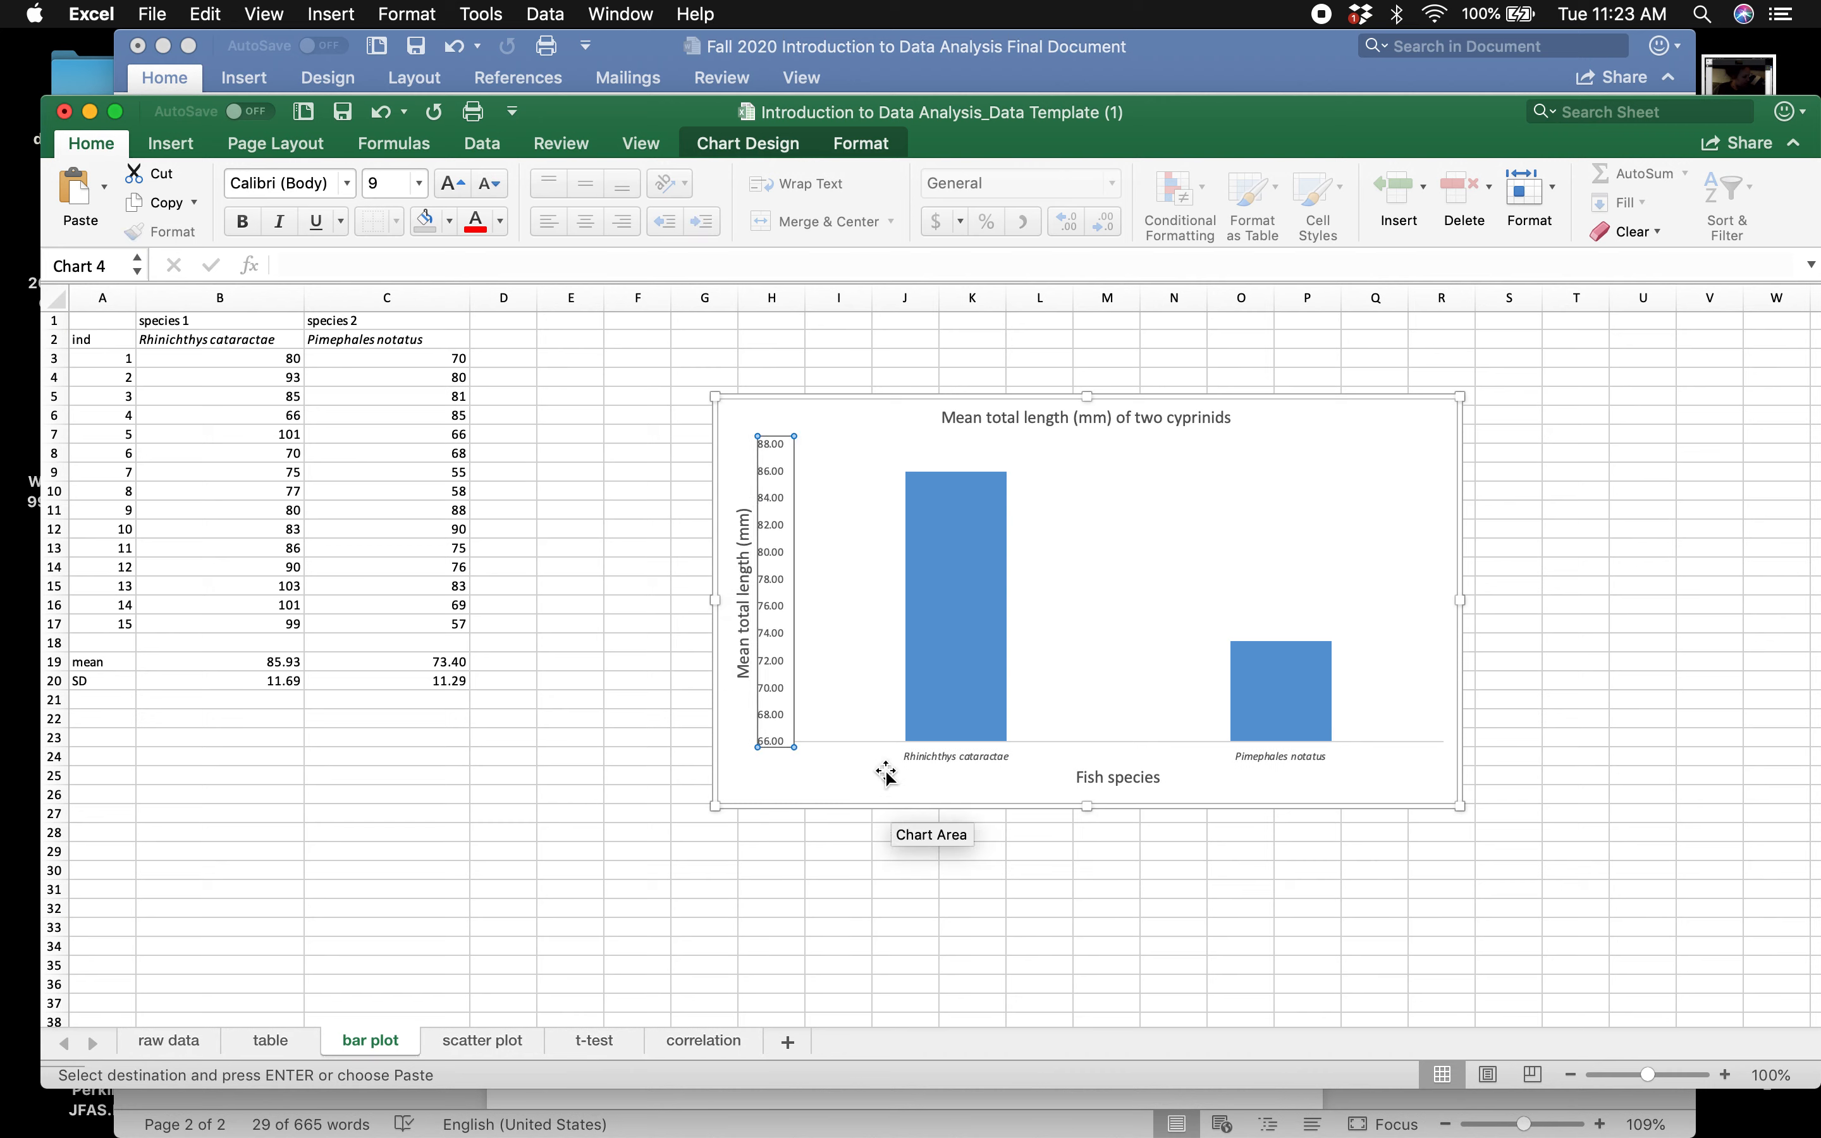
click(846, 937)
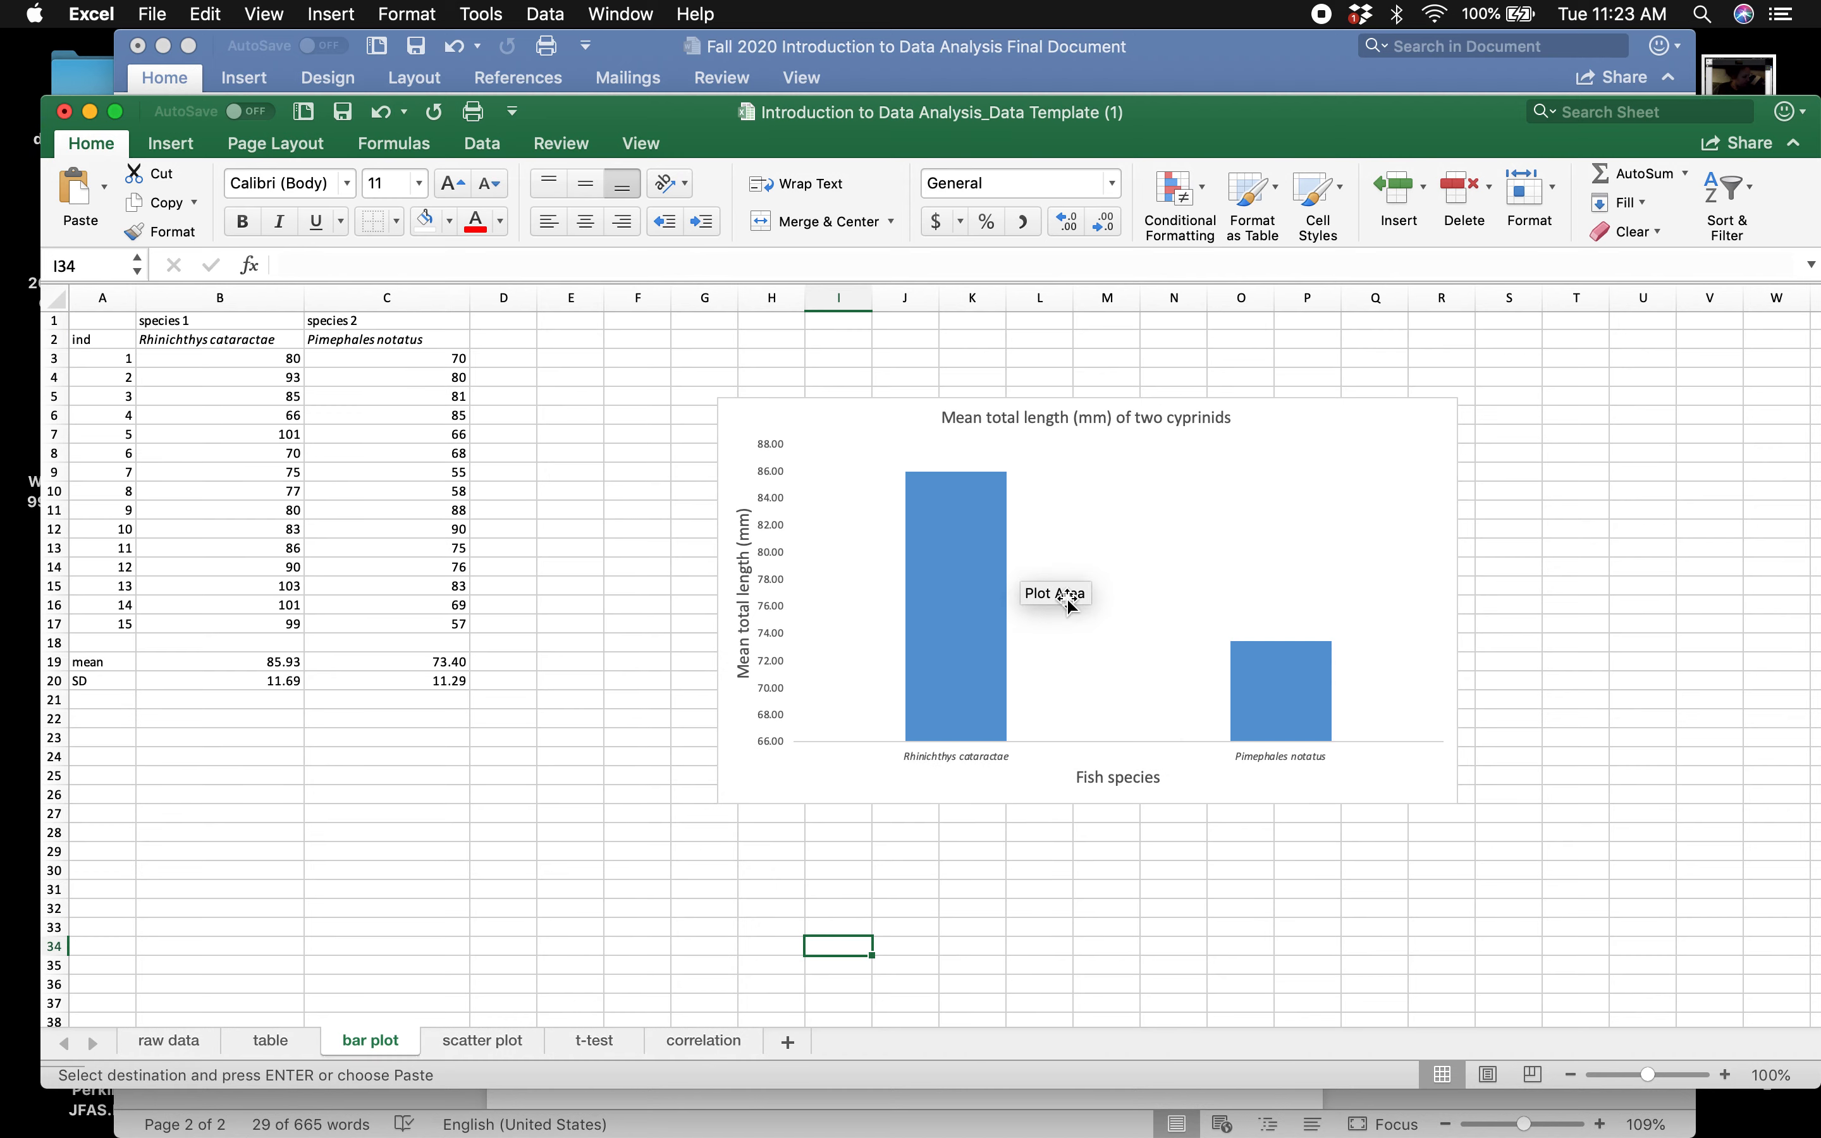
- Change the fill of both bars in the chart to light grey
scroll(830, 526, up, 1)
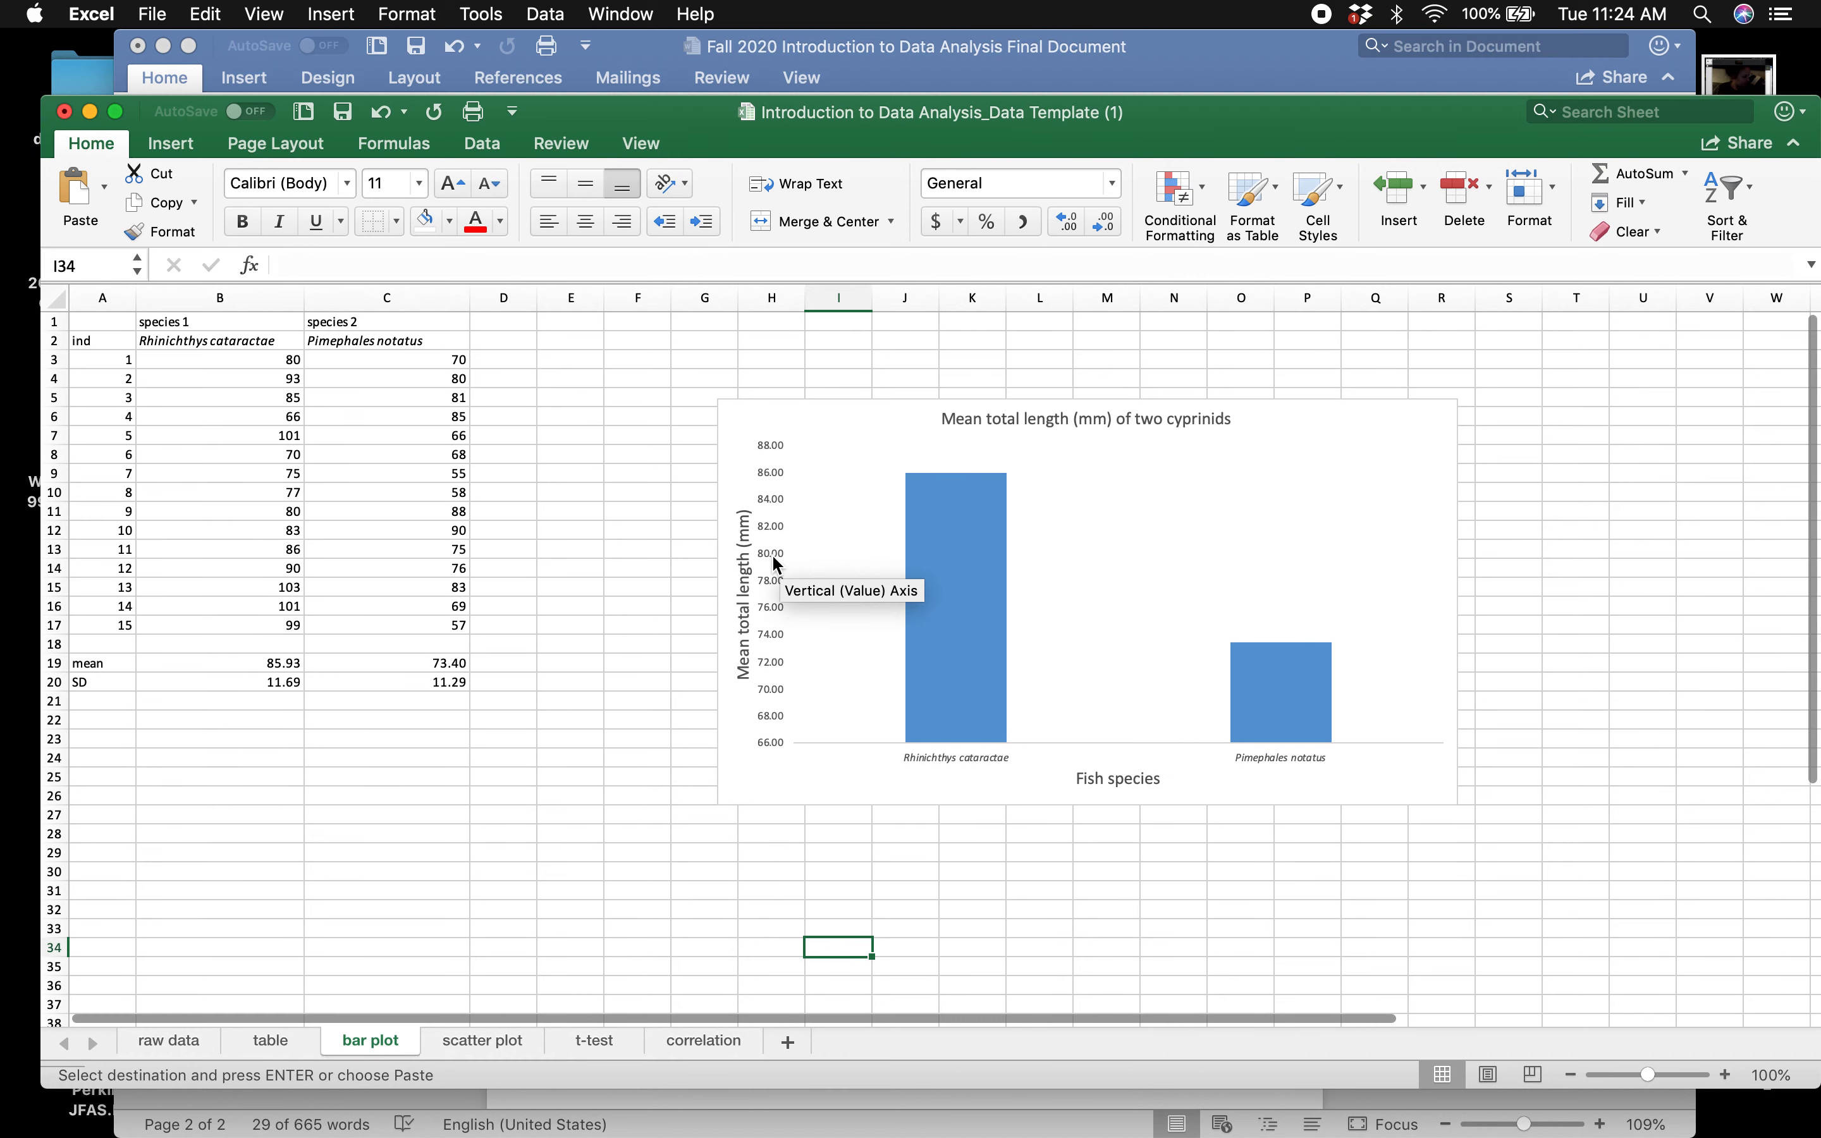
click(943, 592)
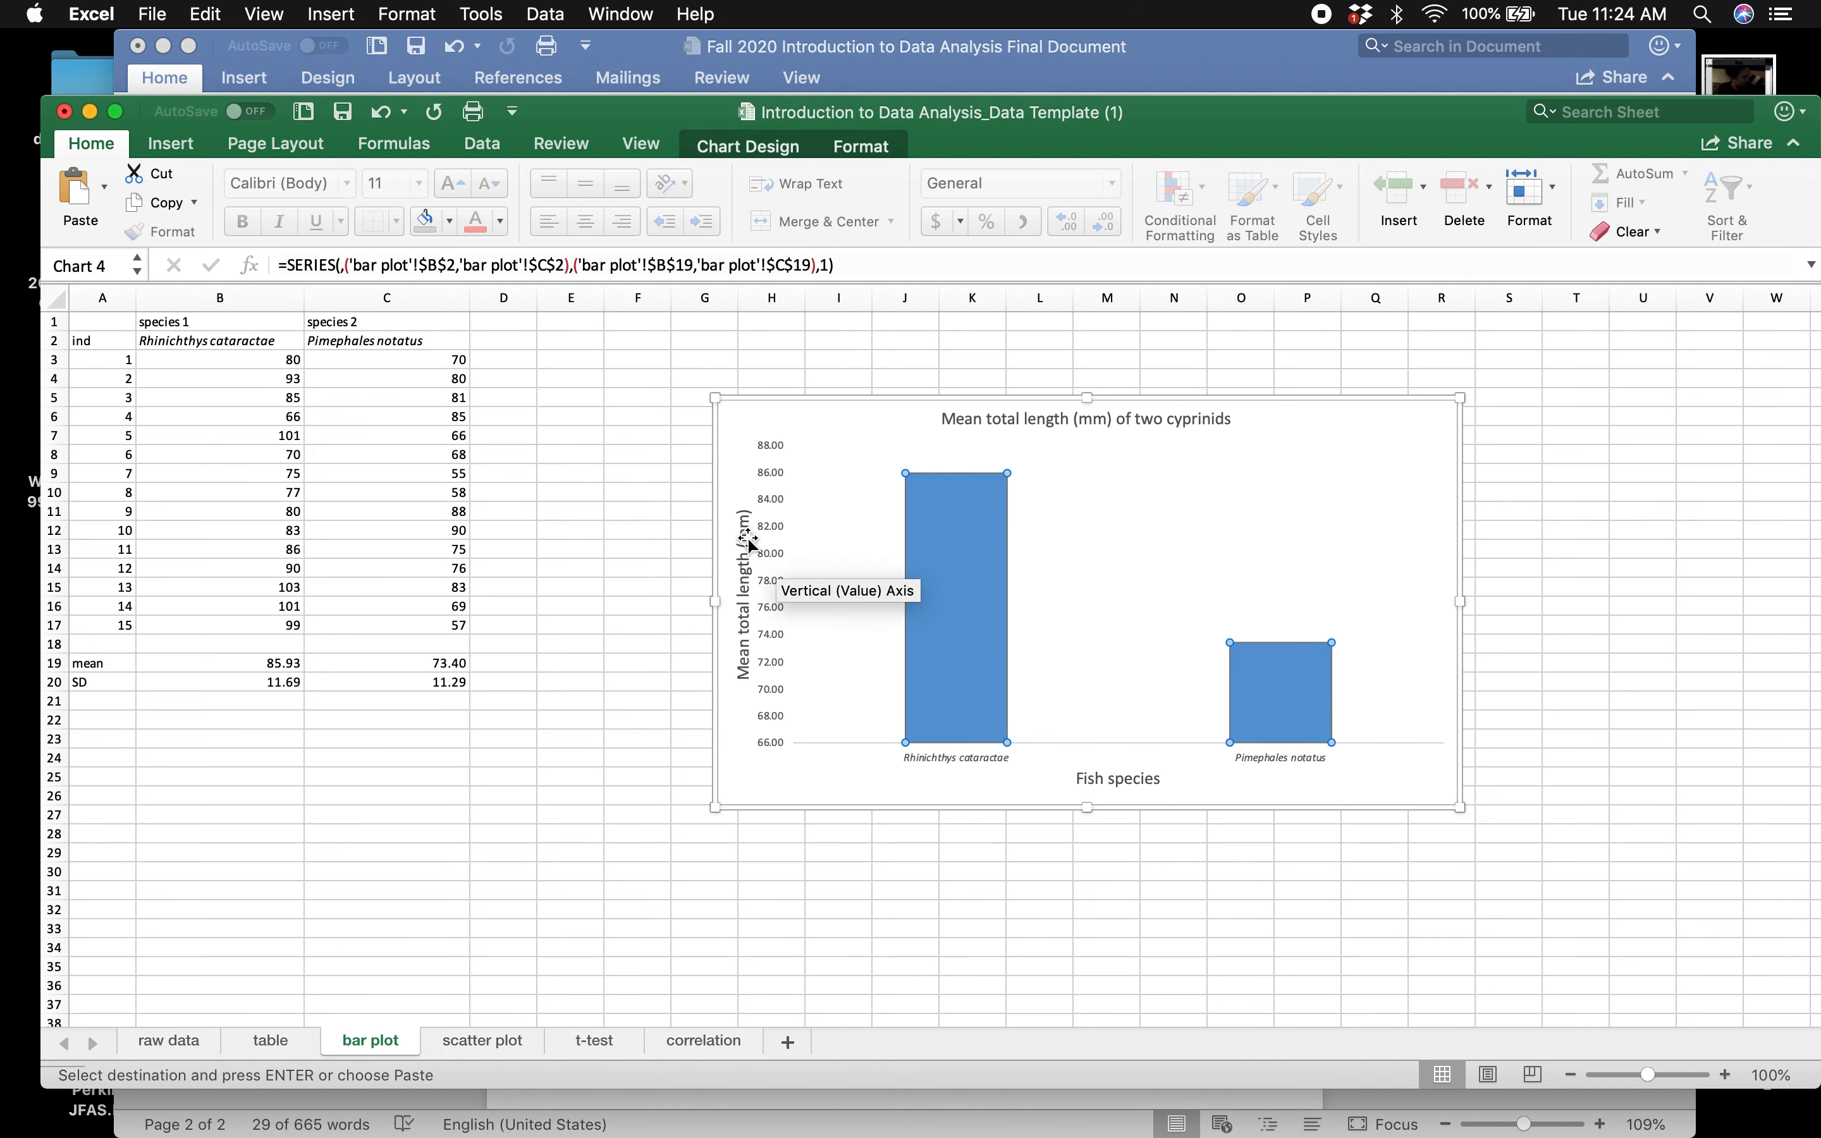
click(841, 143)
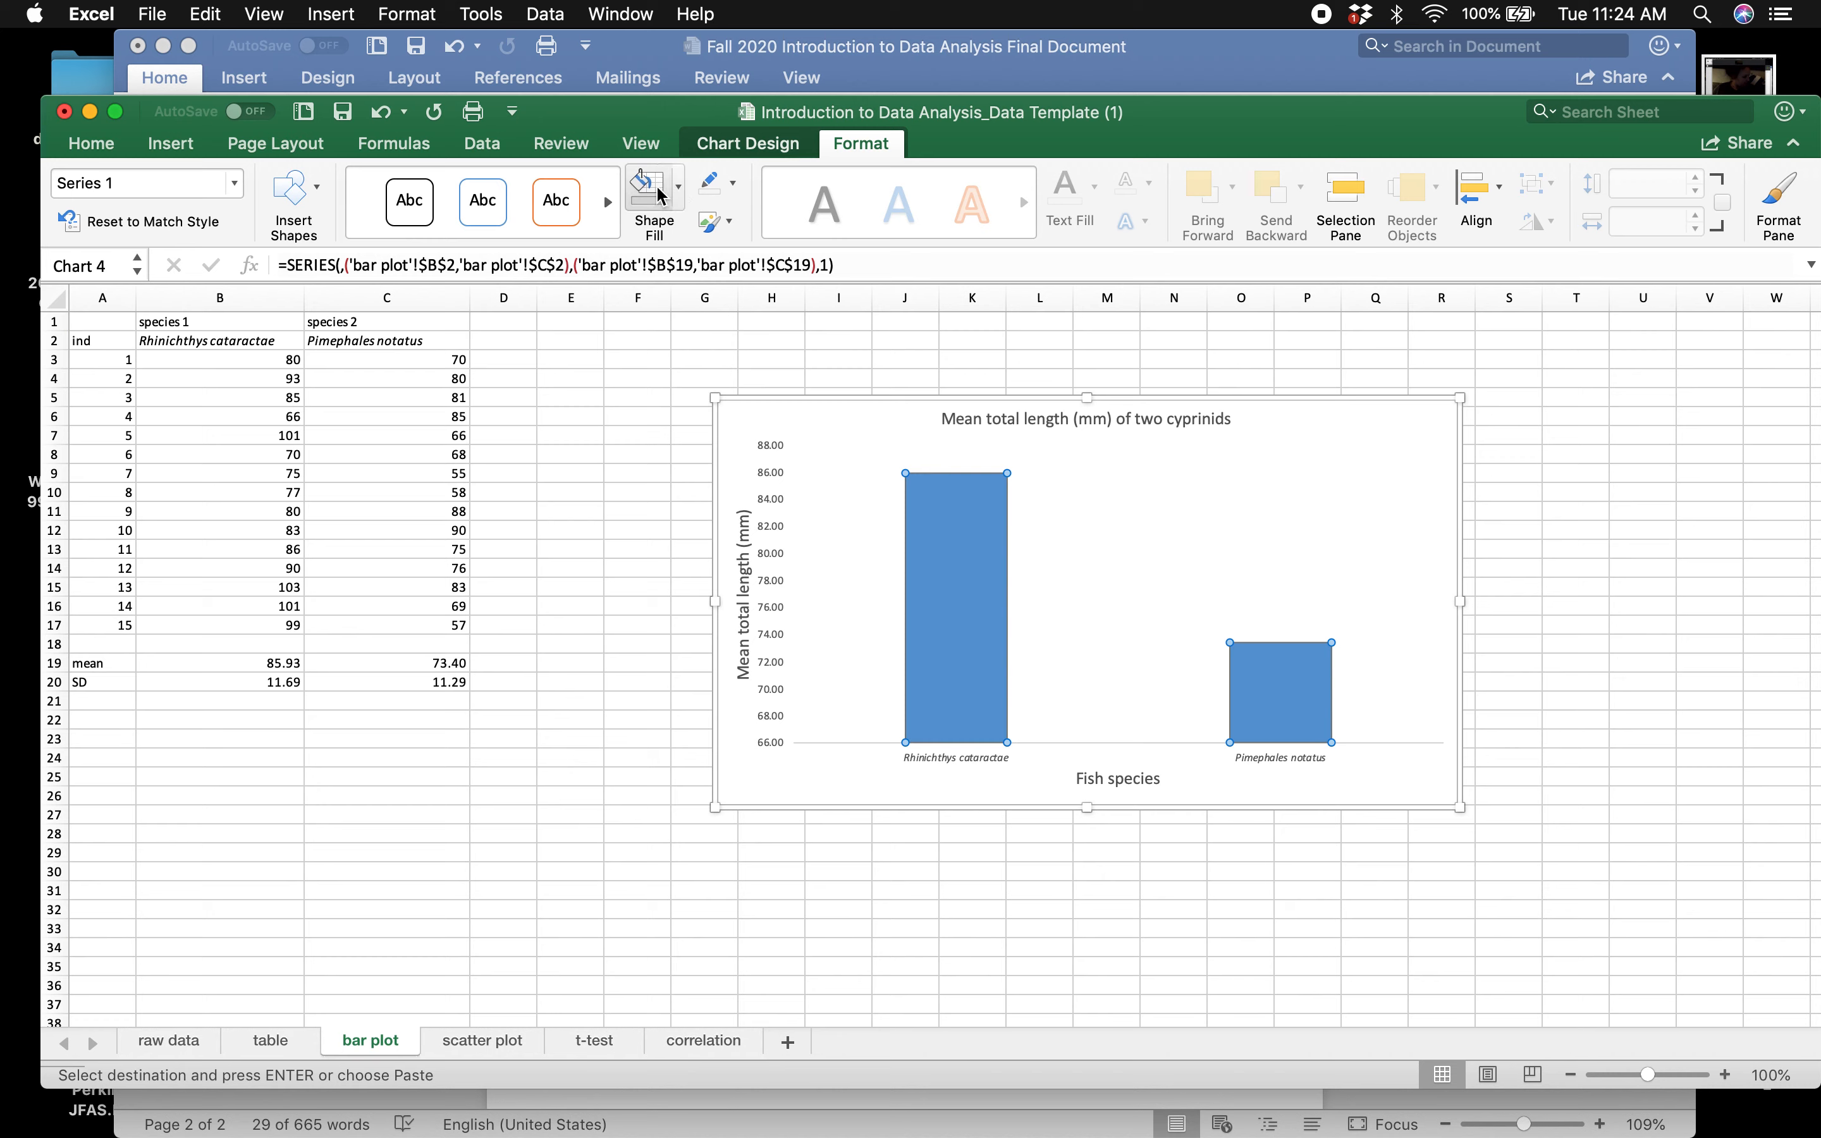
click(660, 197)
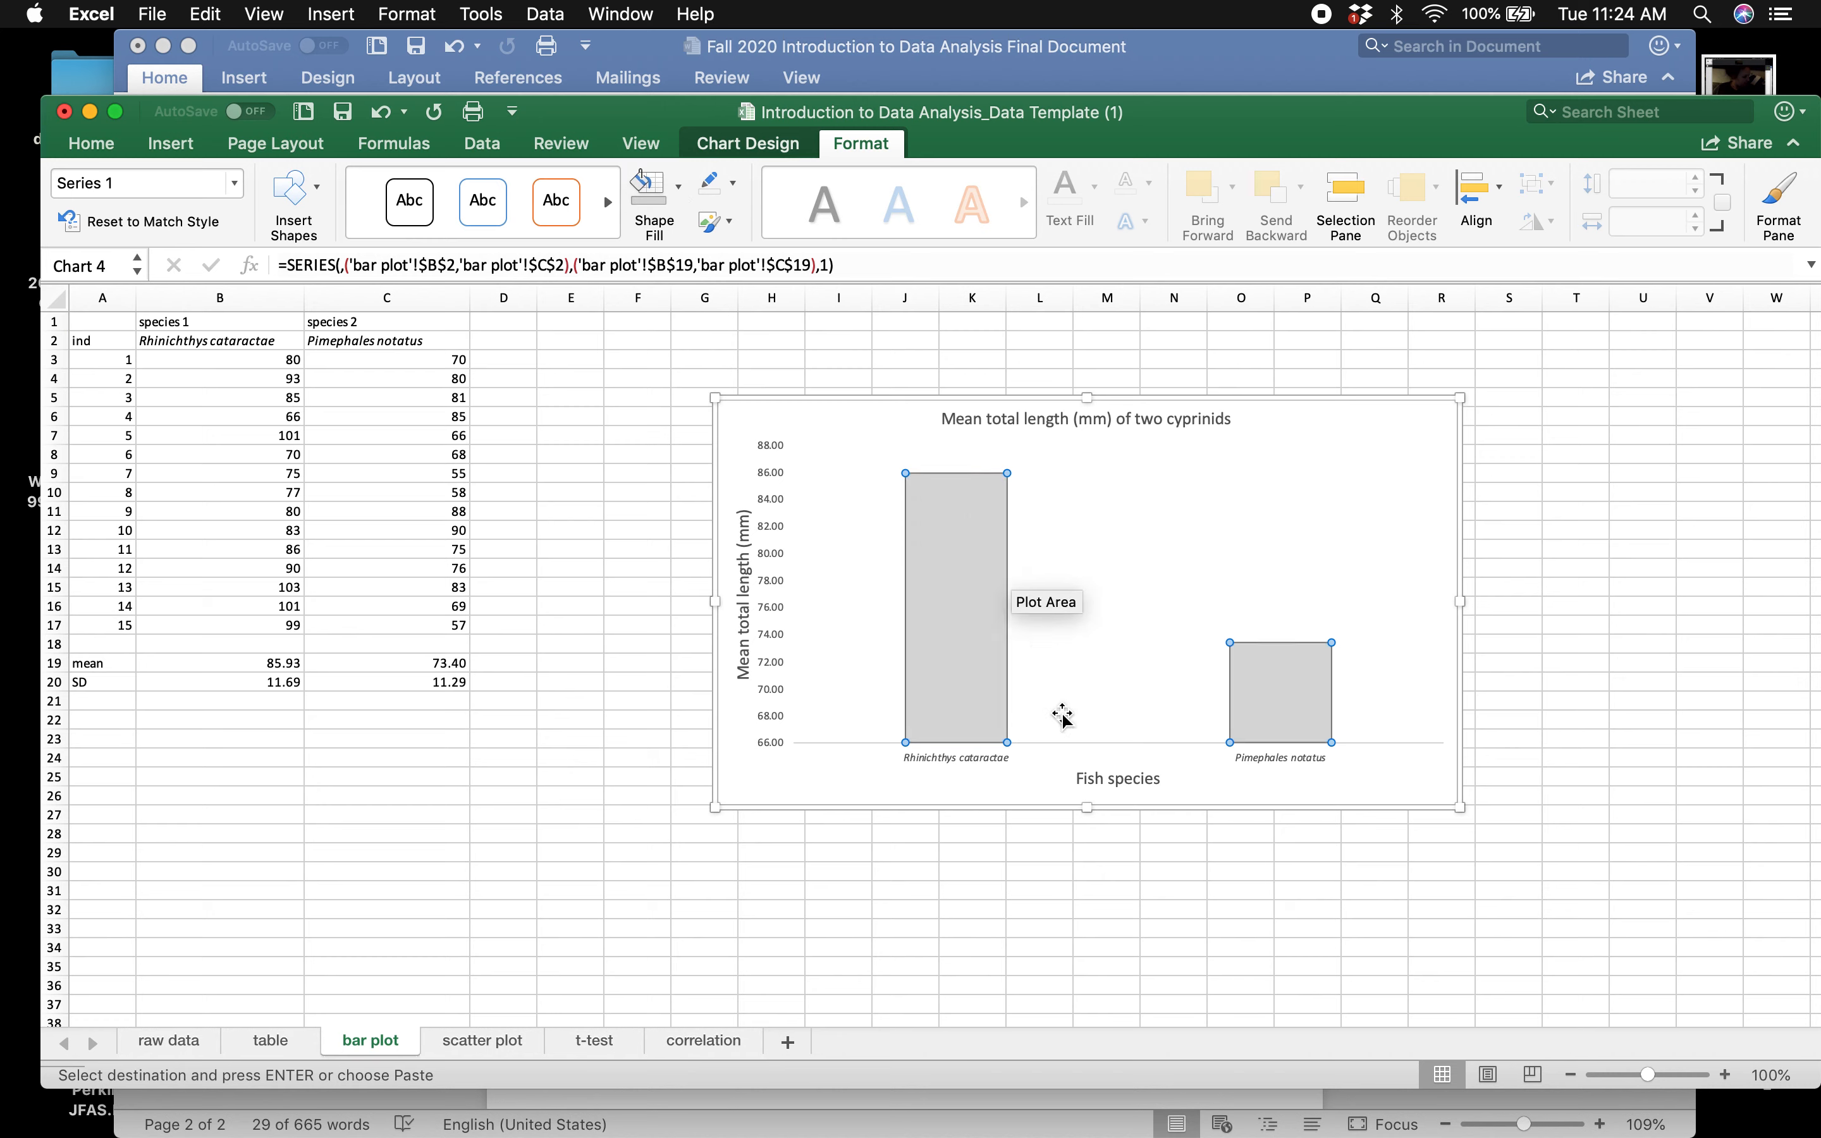
click(1097, 671)
- Add vertical error bars to the chart with both directions and a custom error amount
click(939, 787)
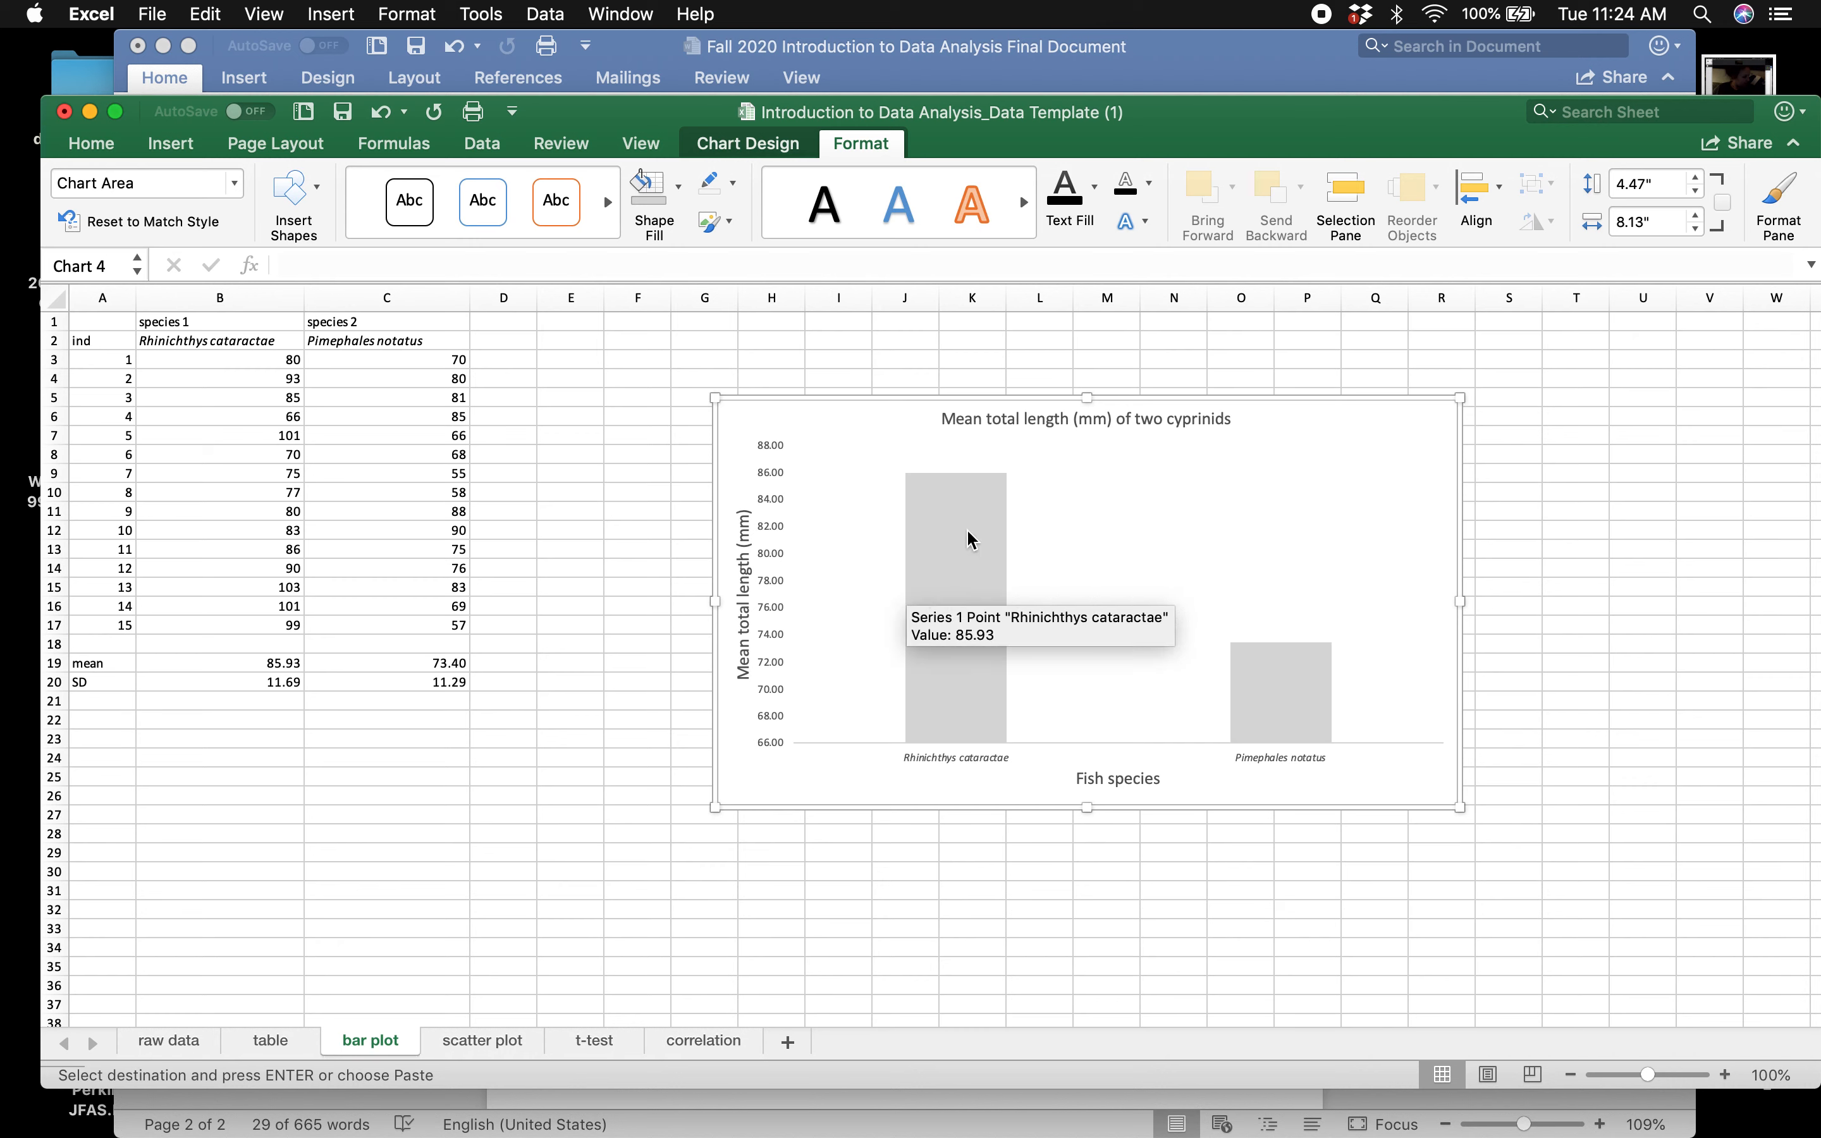
click(727, 151)
click(82, 205)
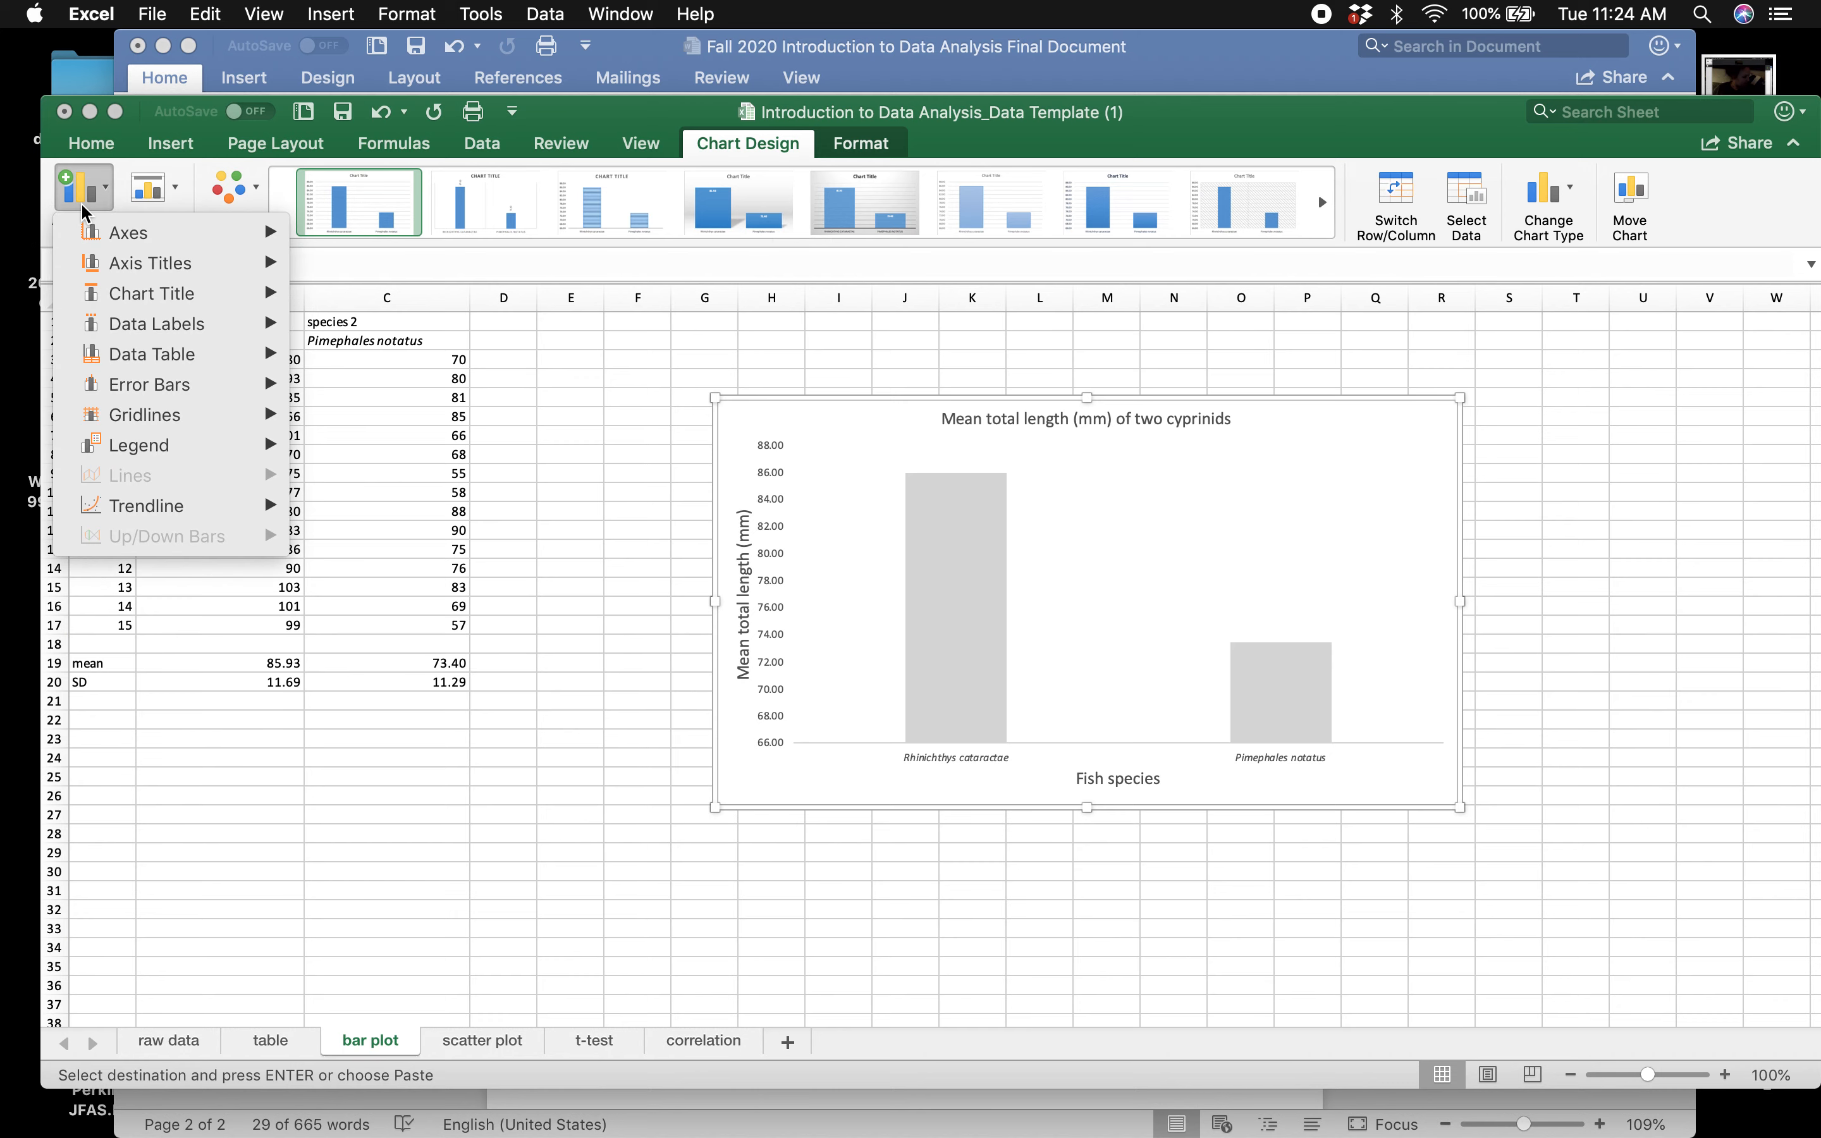
mouse_move(151, 384)
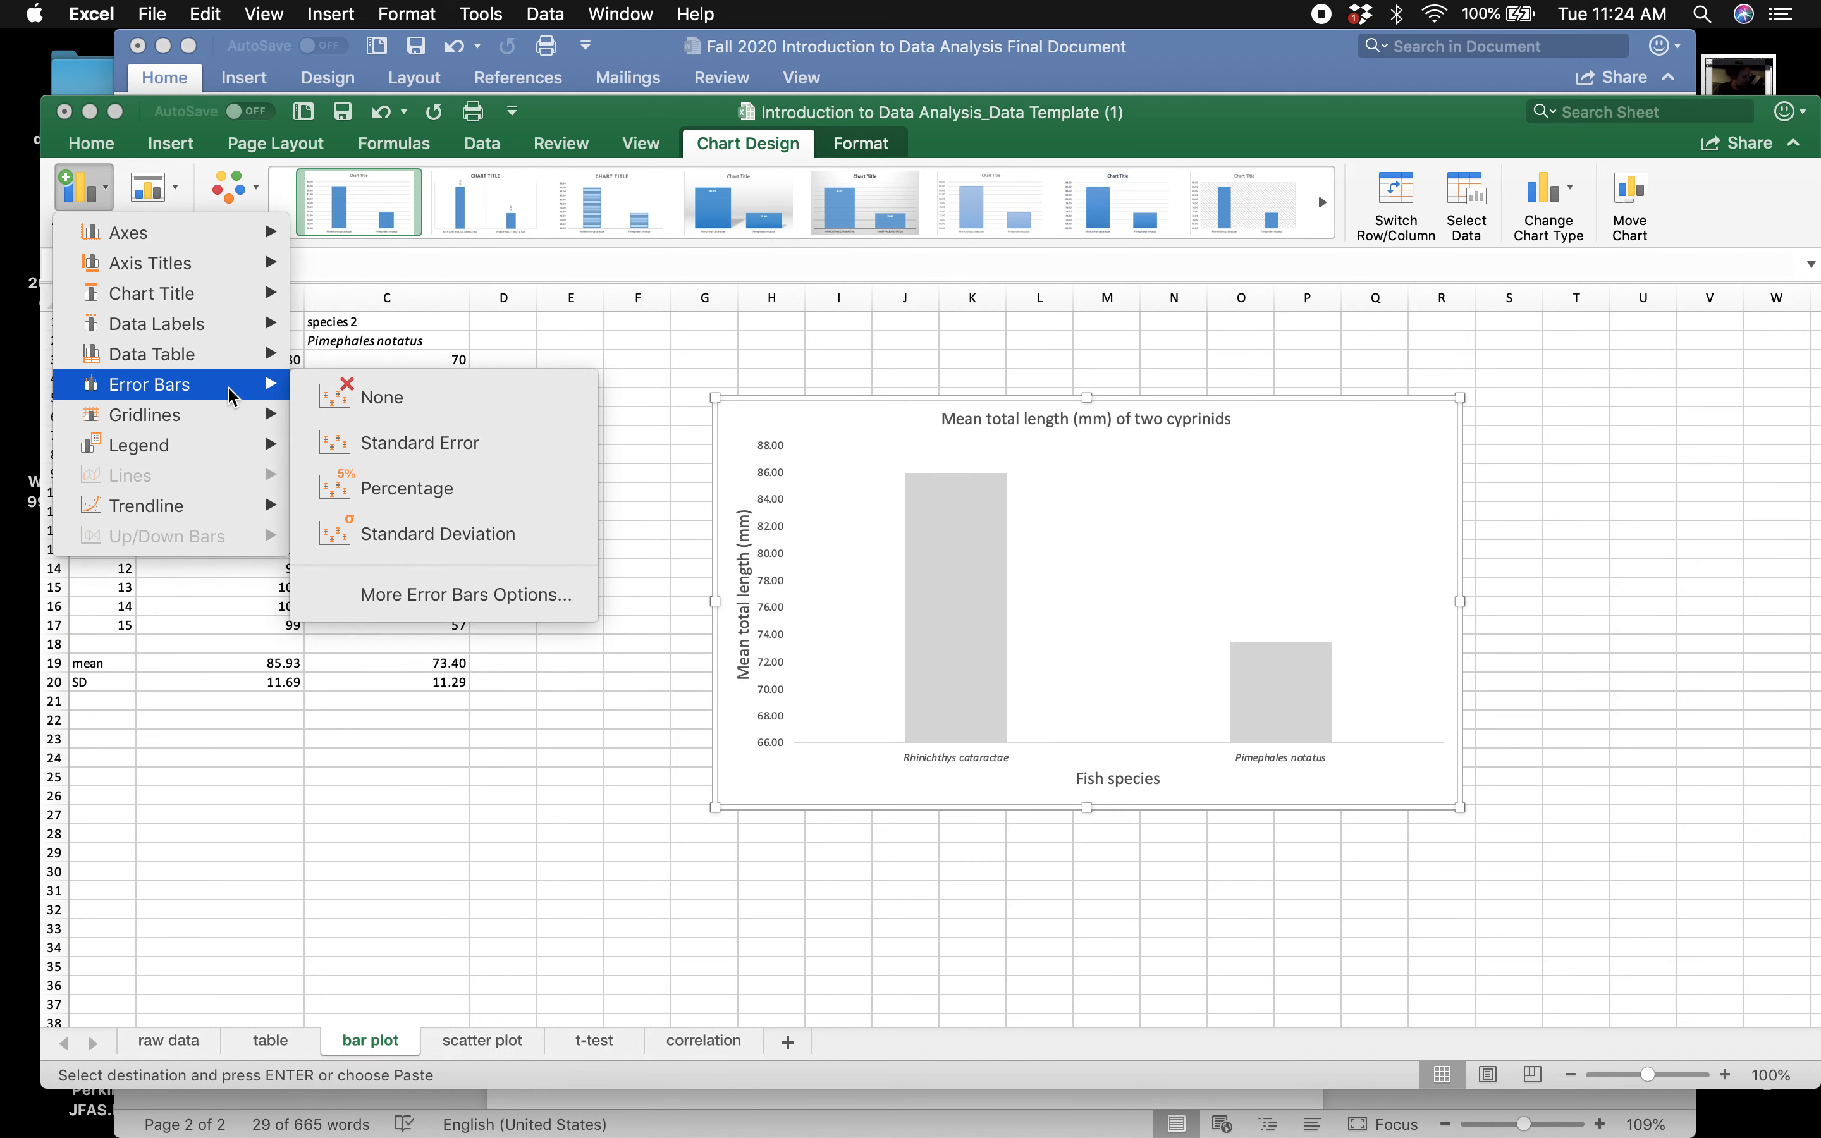
click(449, 593)
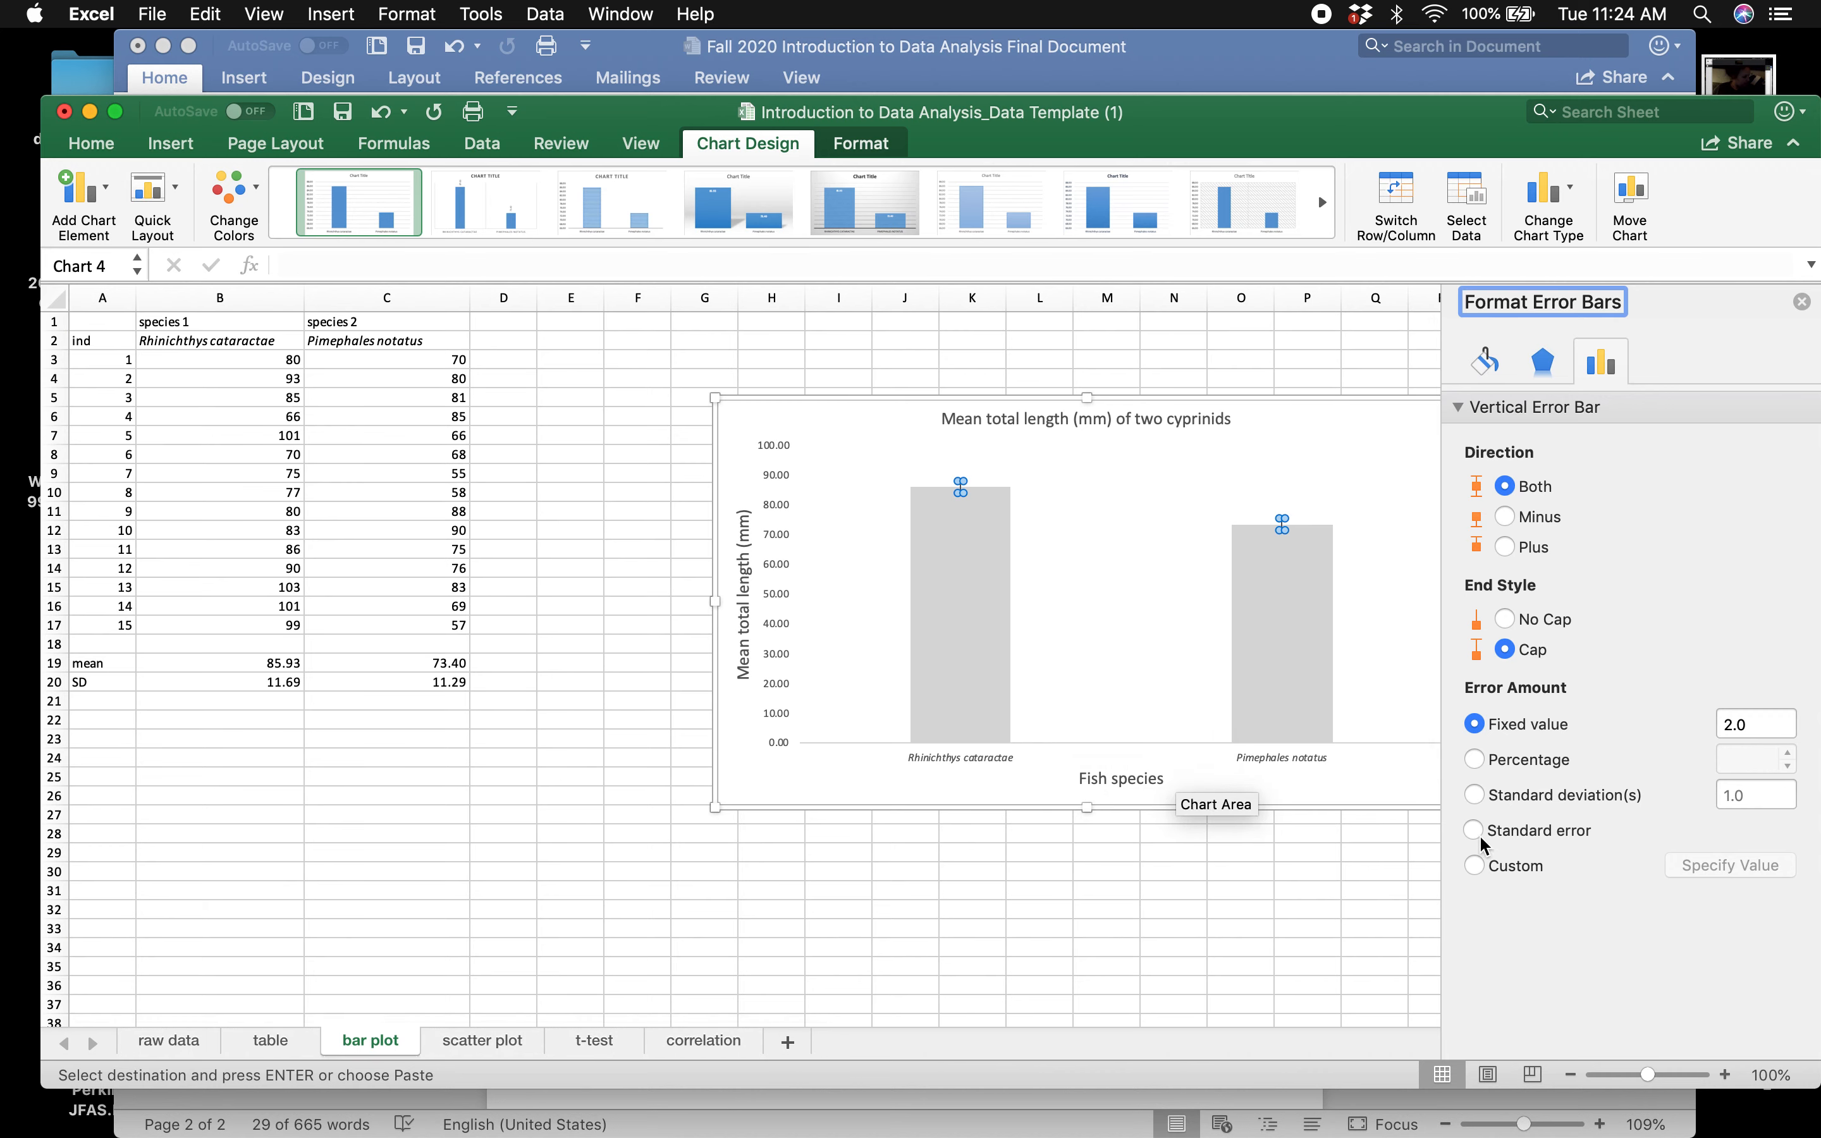
click(1476, 866)
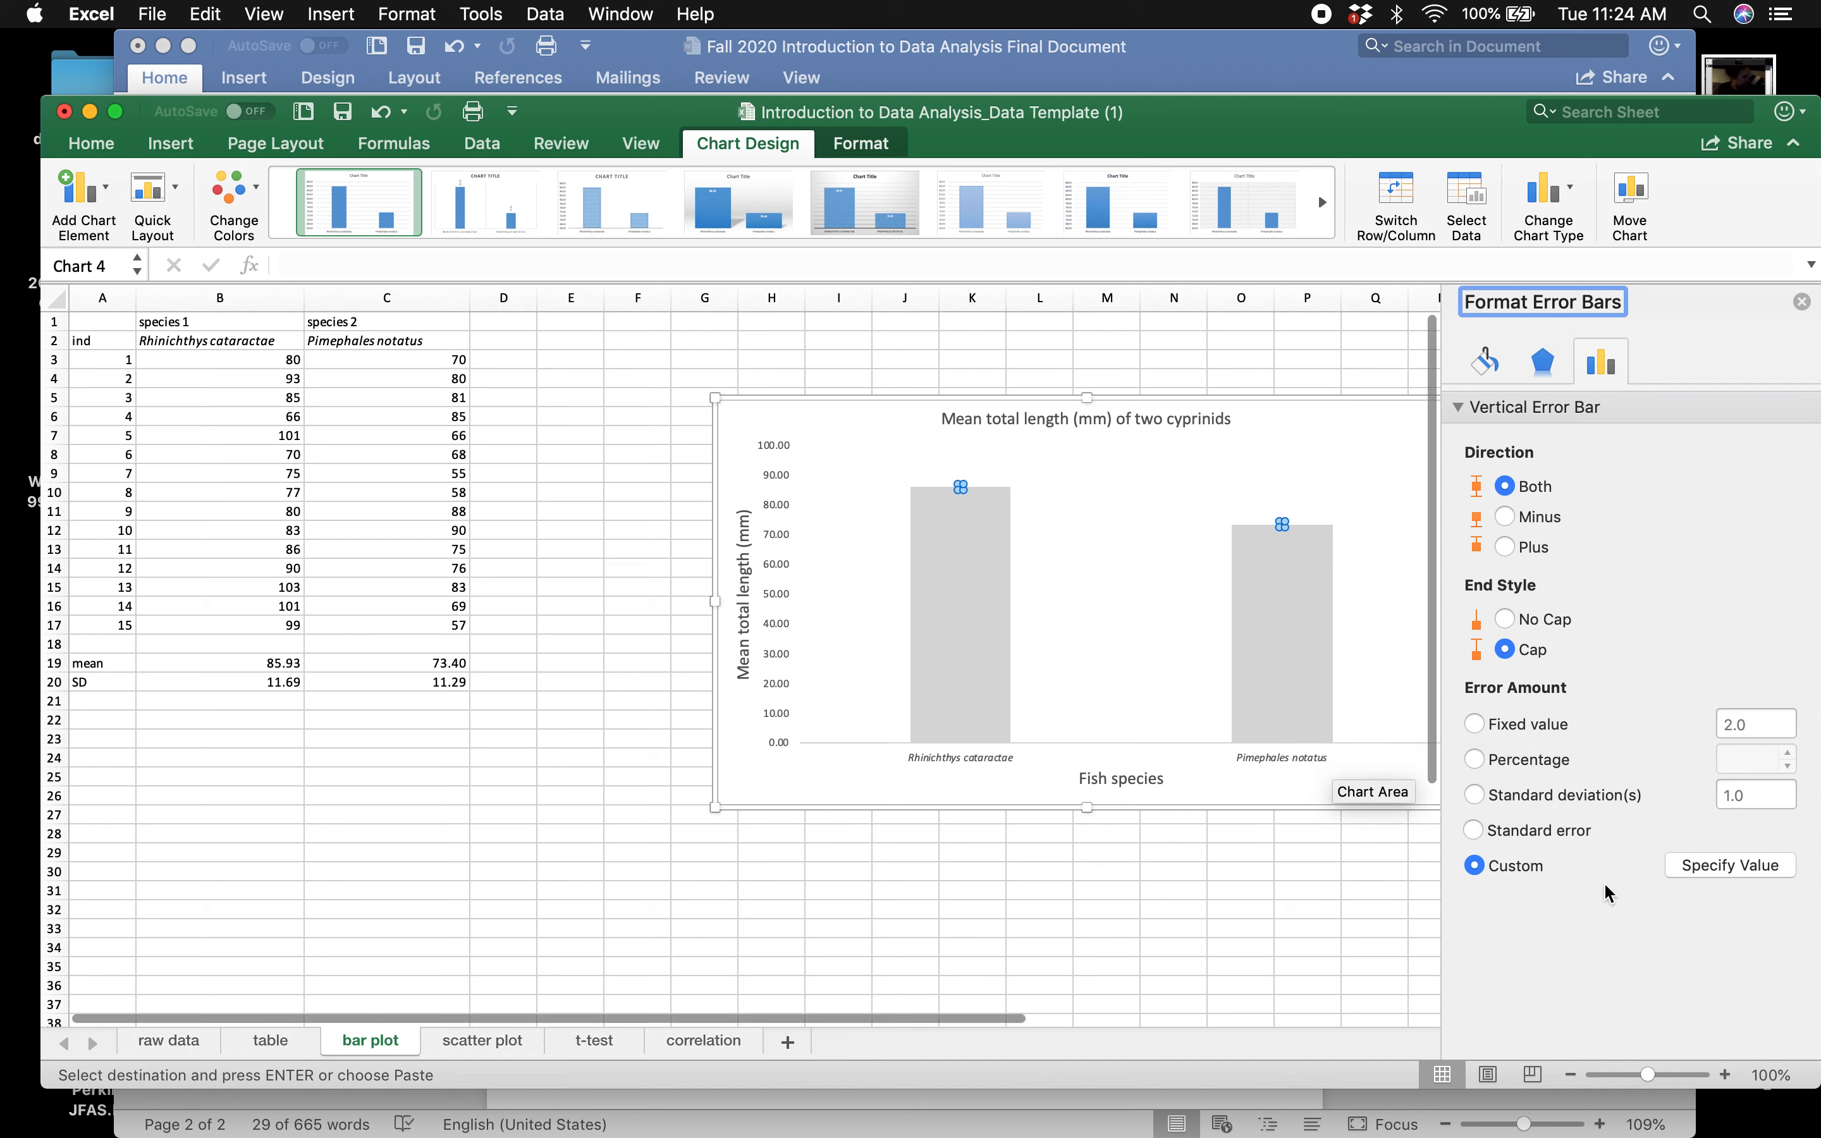
- Specify cell B20 as the custom positive error value and cell C20 as the negative error value
click(1718, 865)
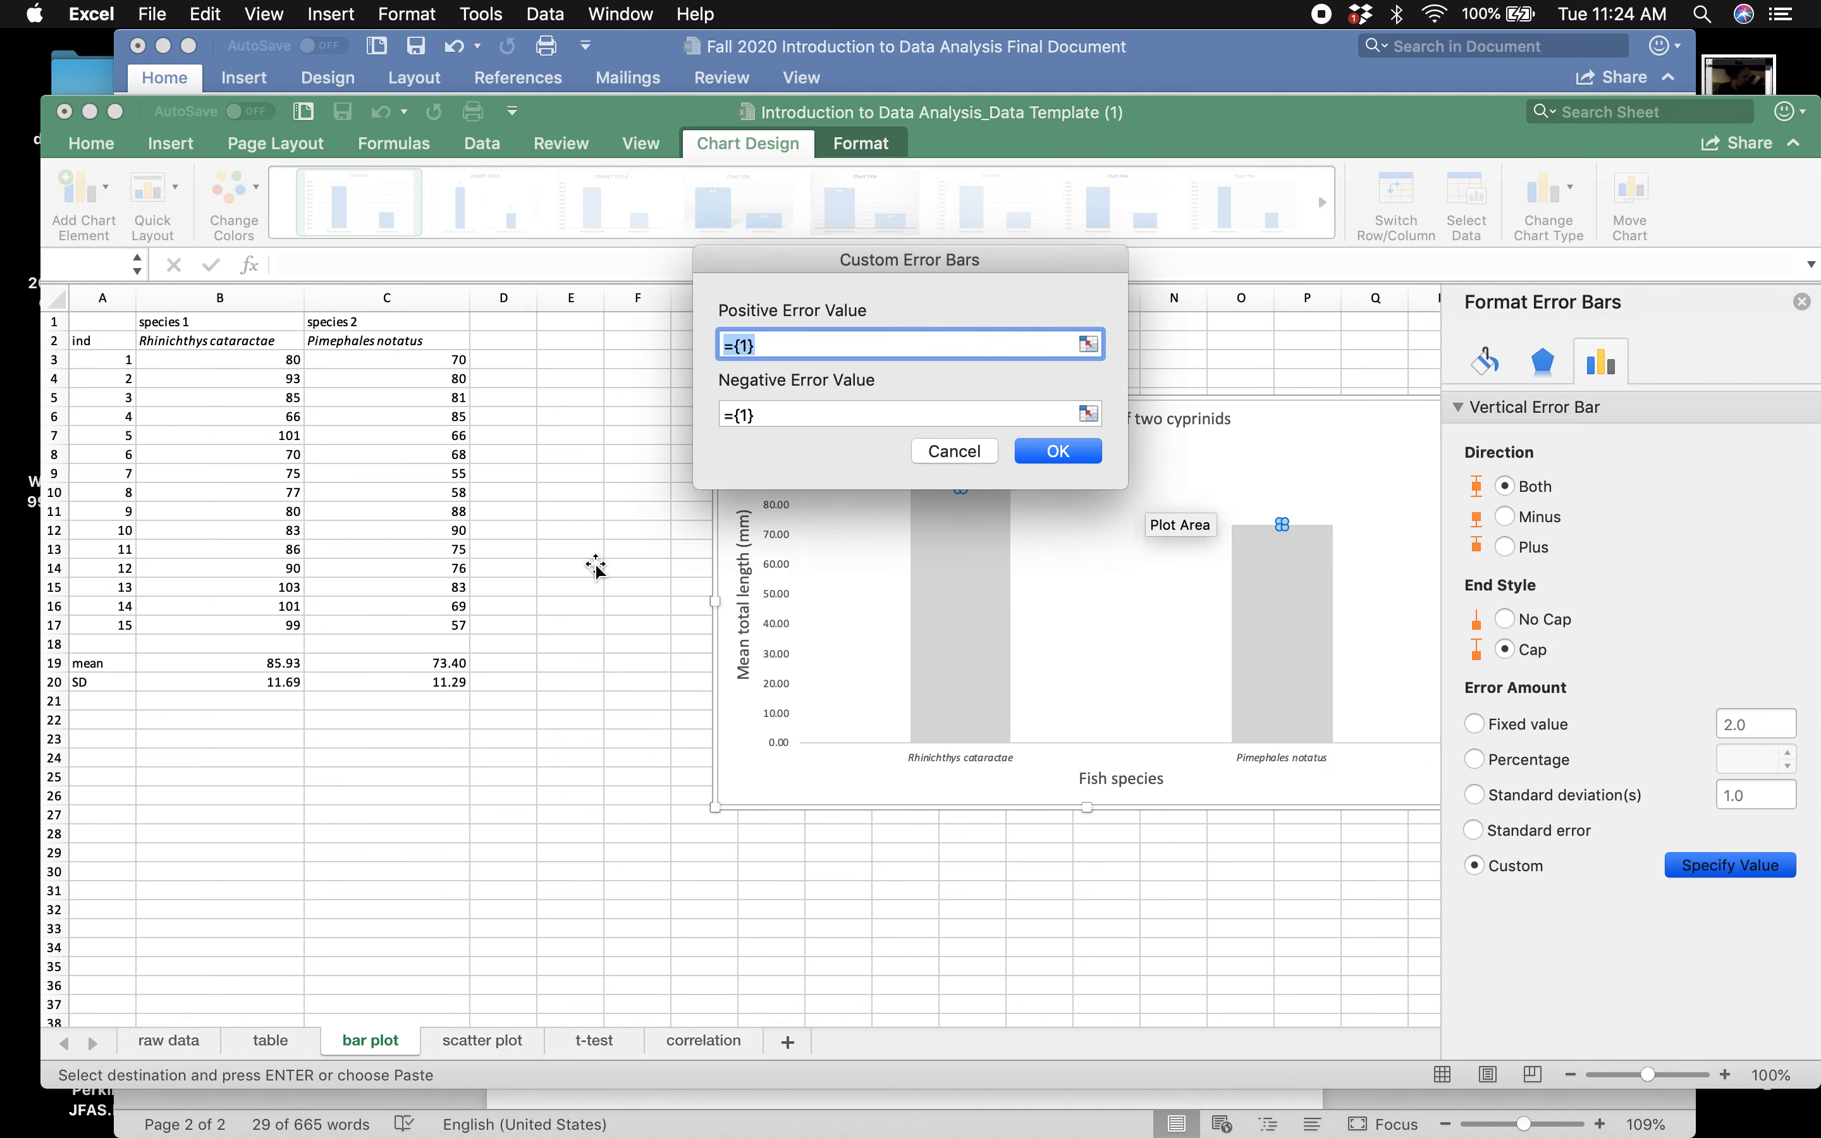
click(261, 685)
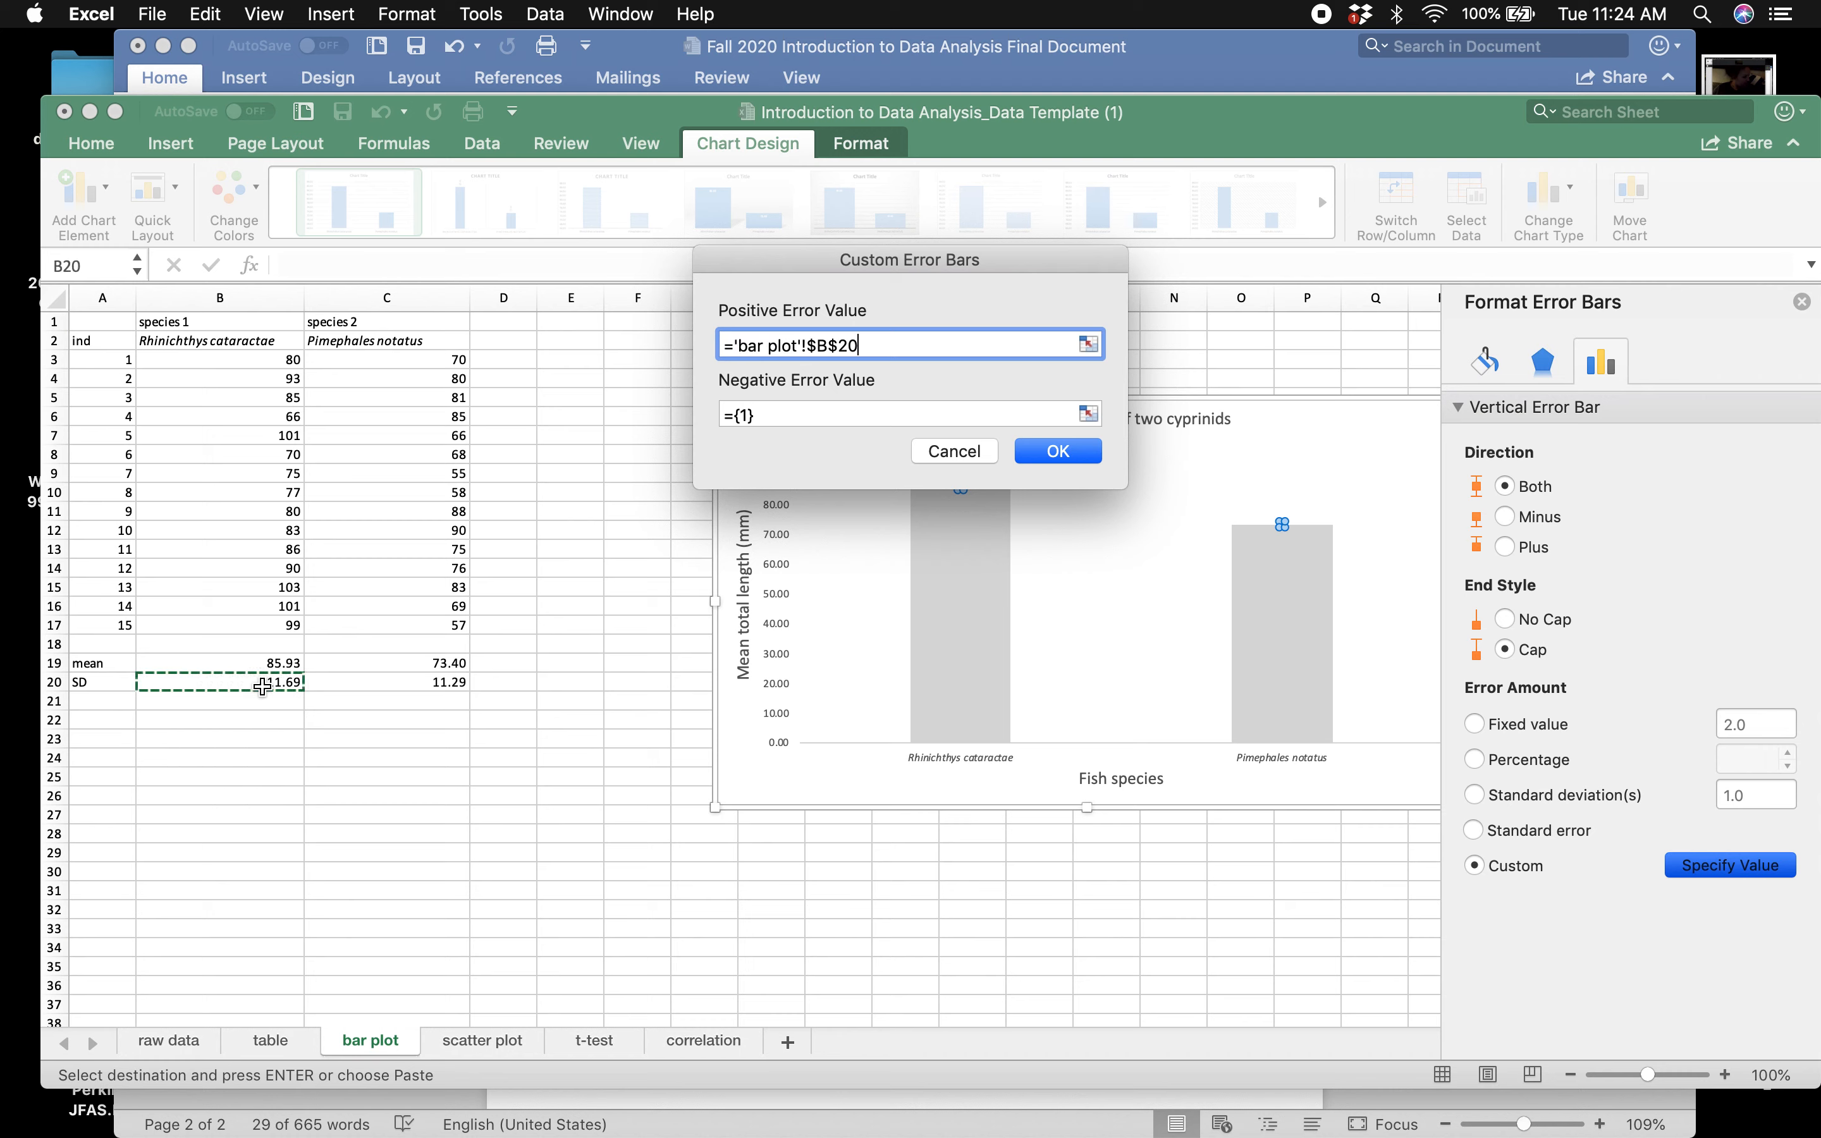
click(783, 416)
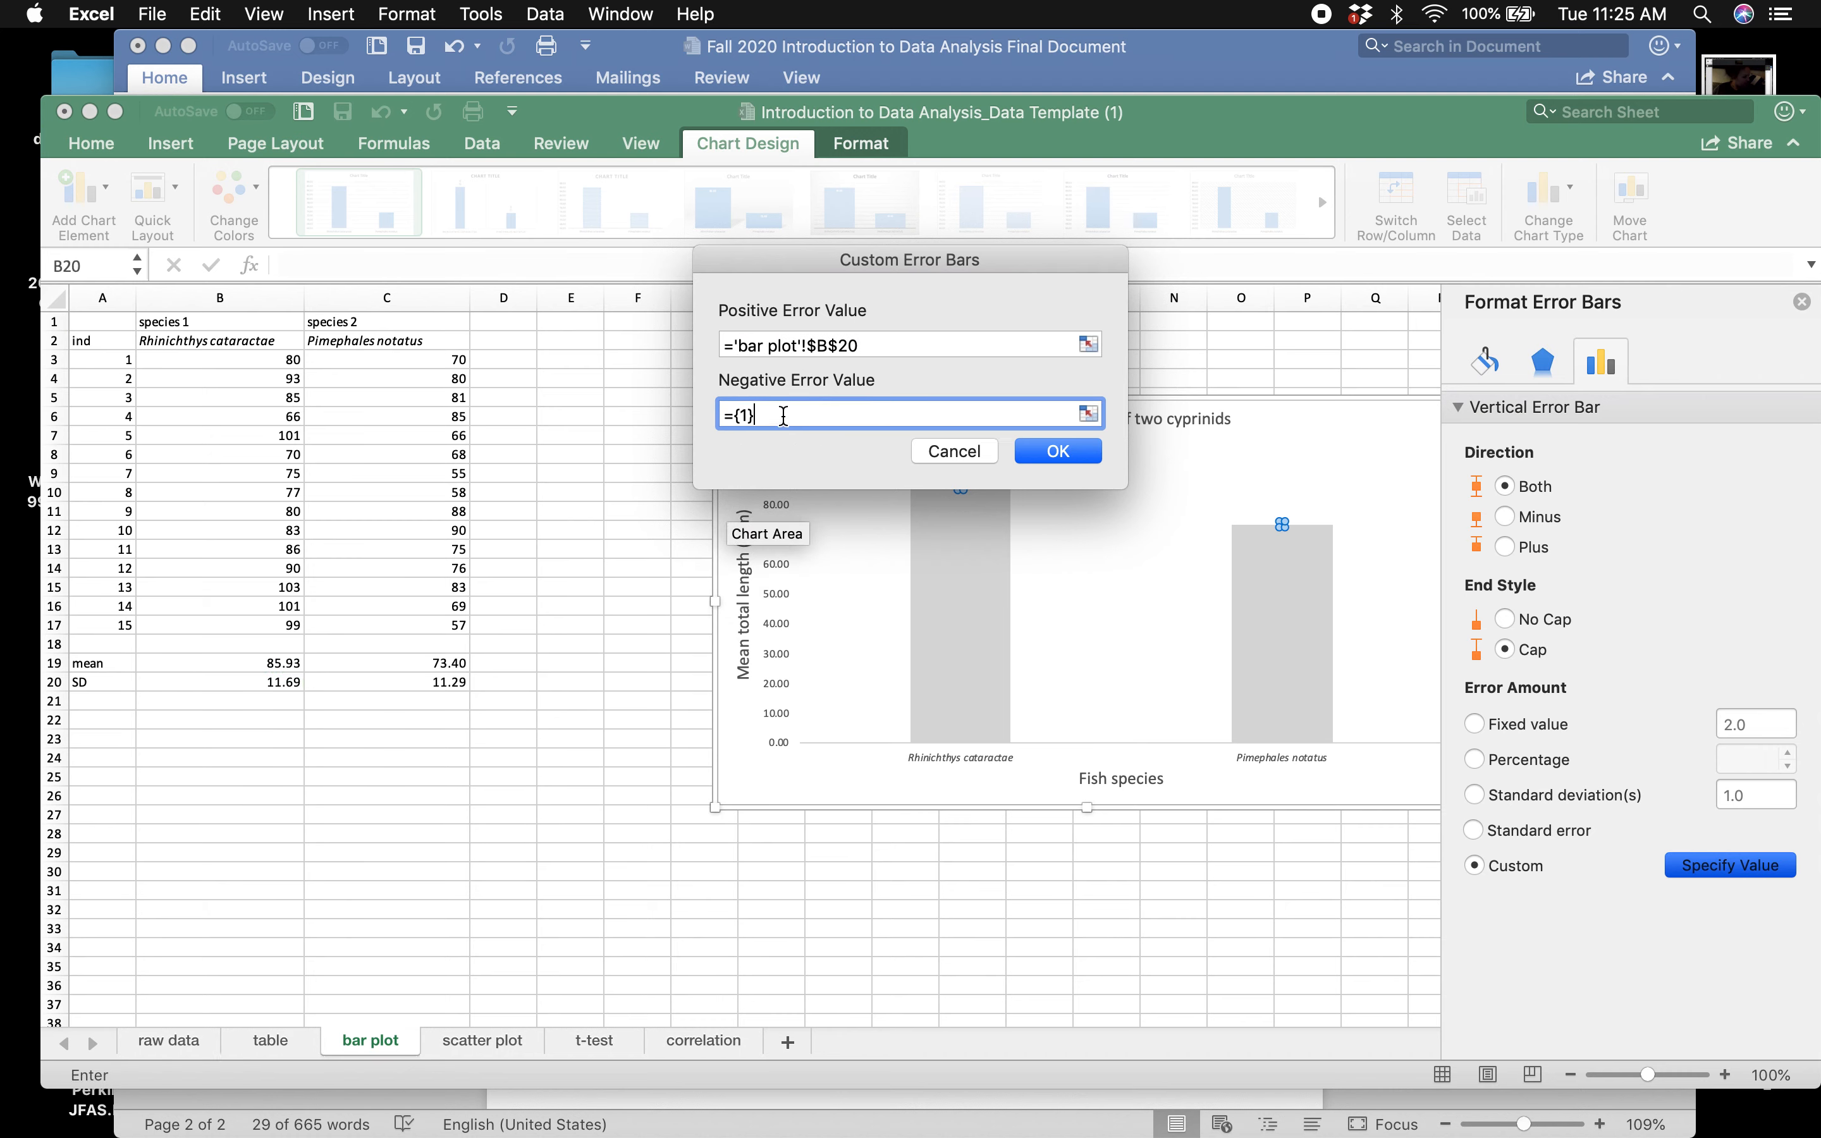
key(super+a)
key(BackSpace)
click(422, 682)
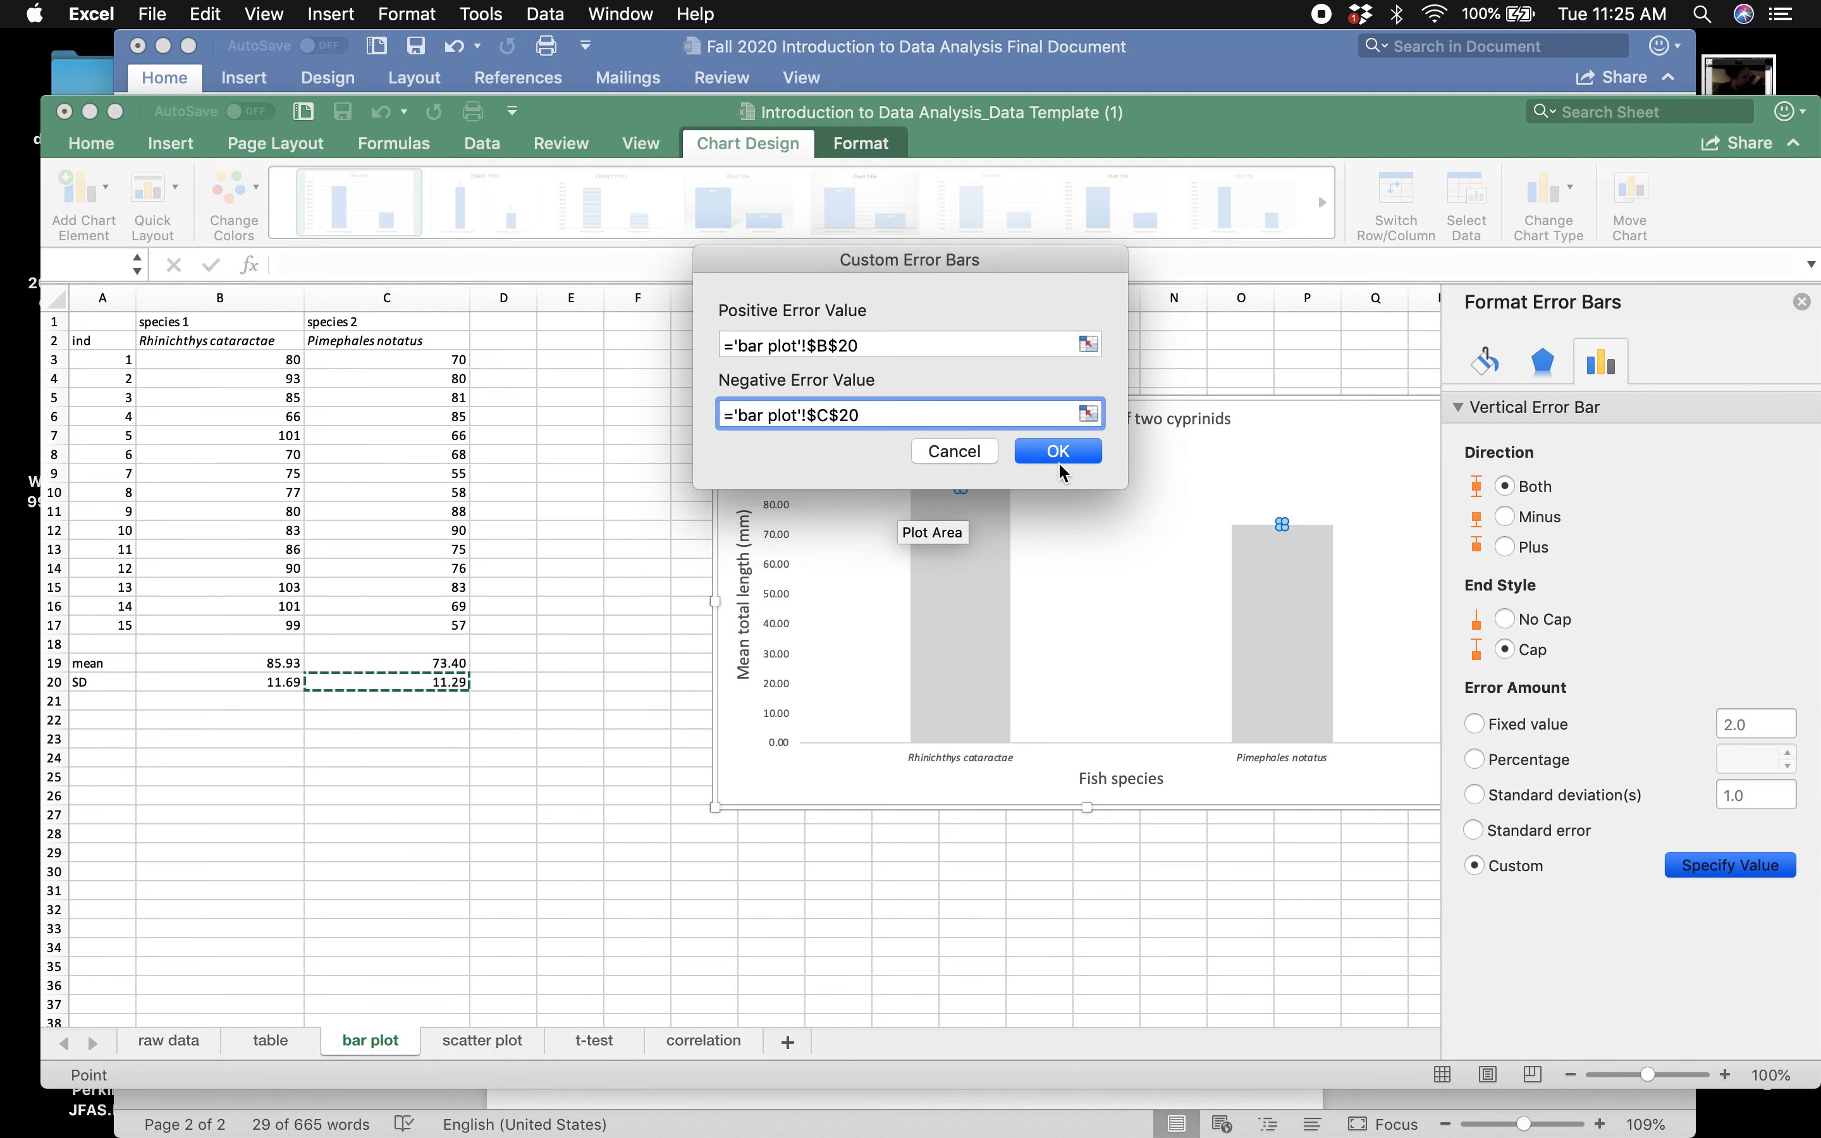
click(1067, 453)
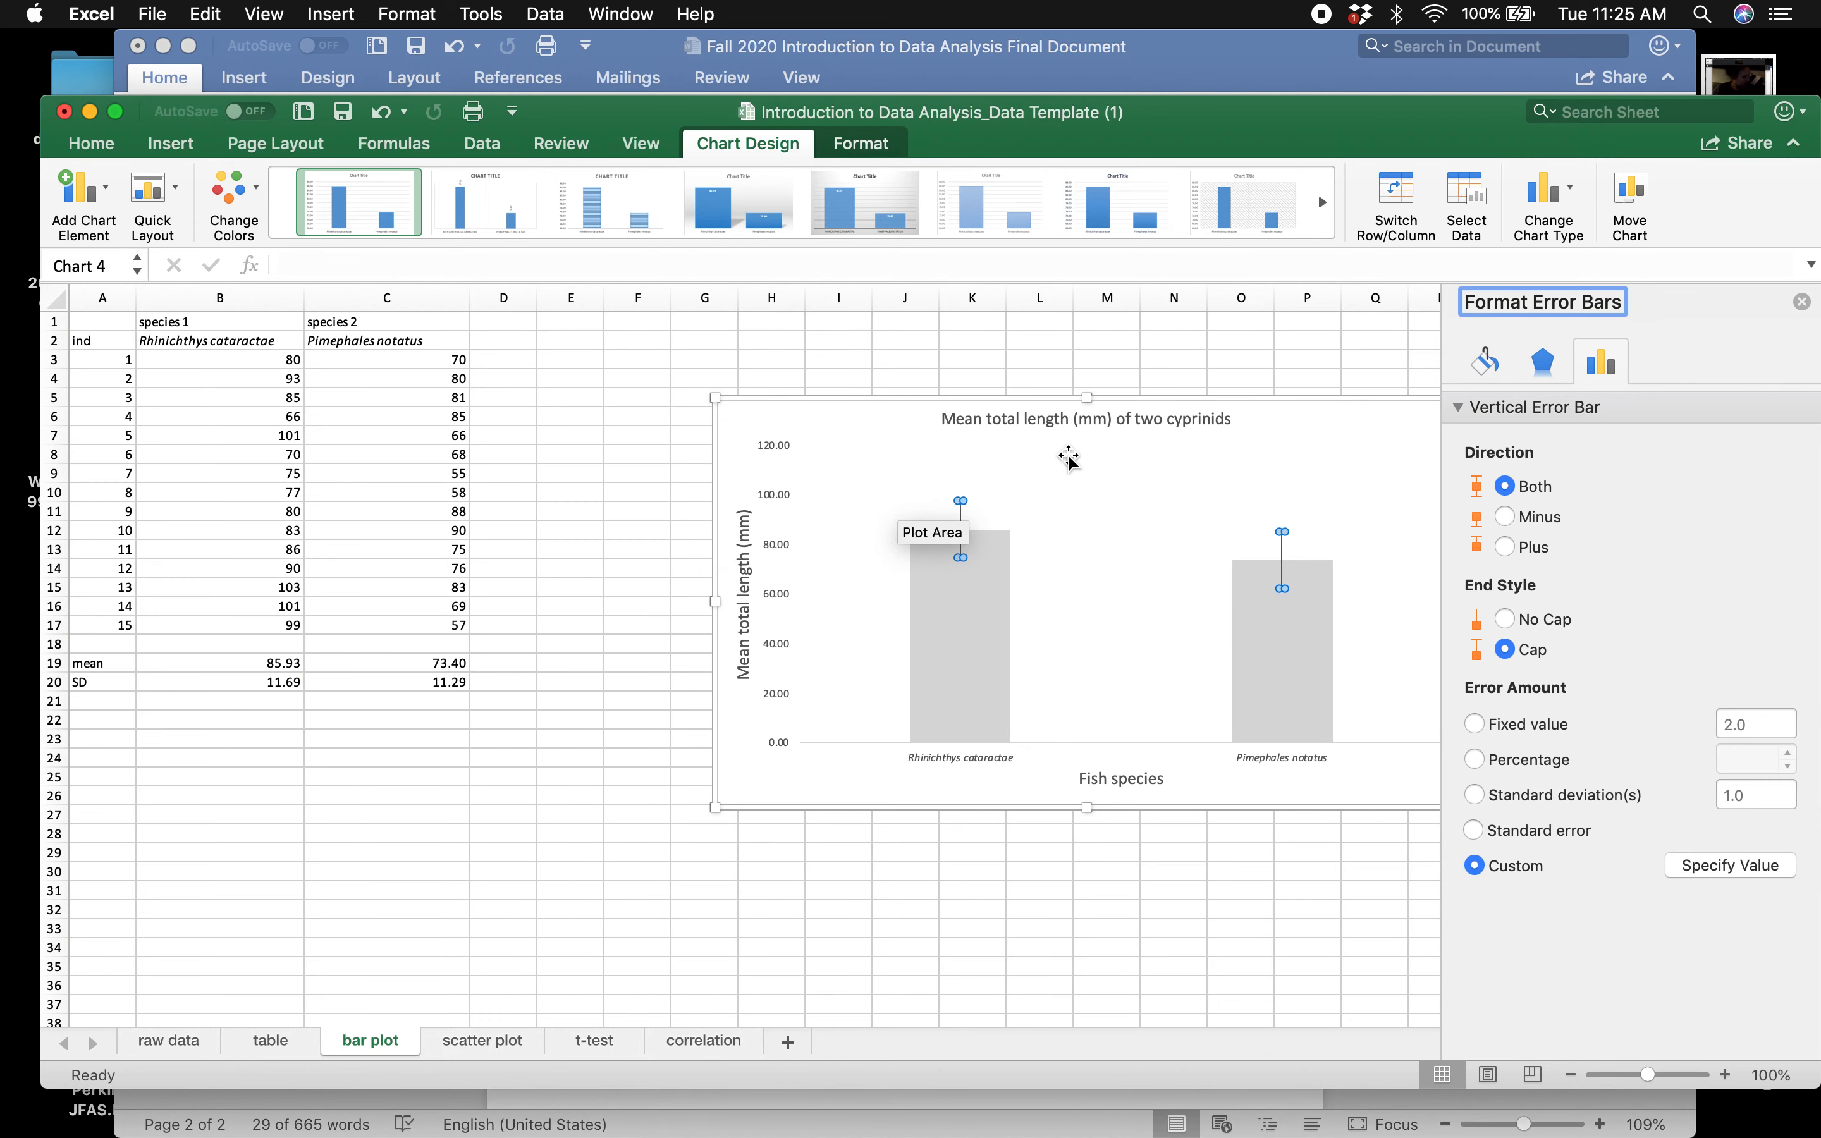
- Deselect the chart and close the formatting pane
click(1102, 565)
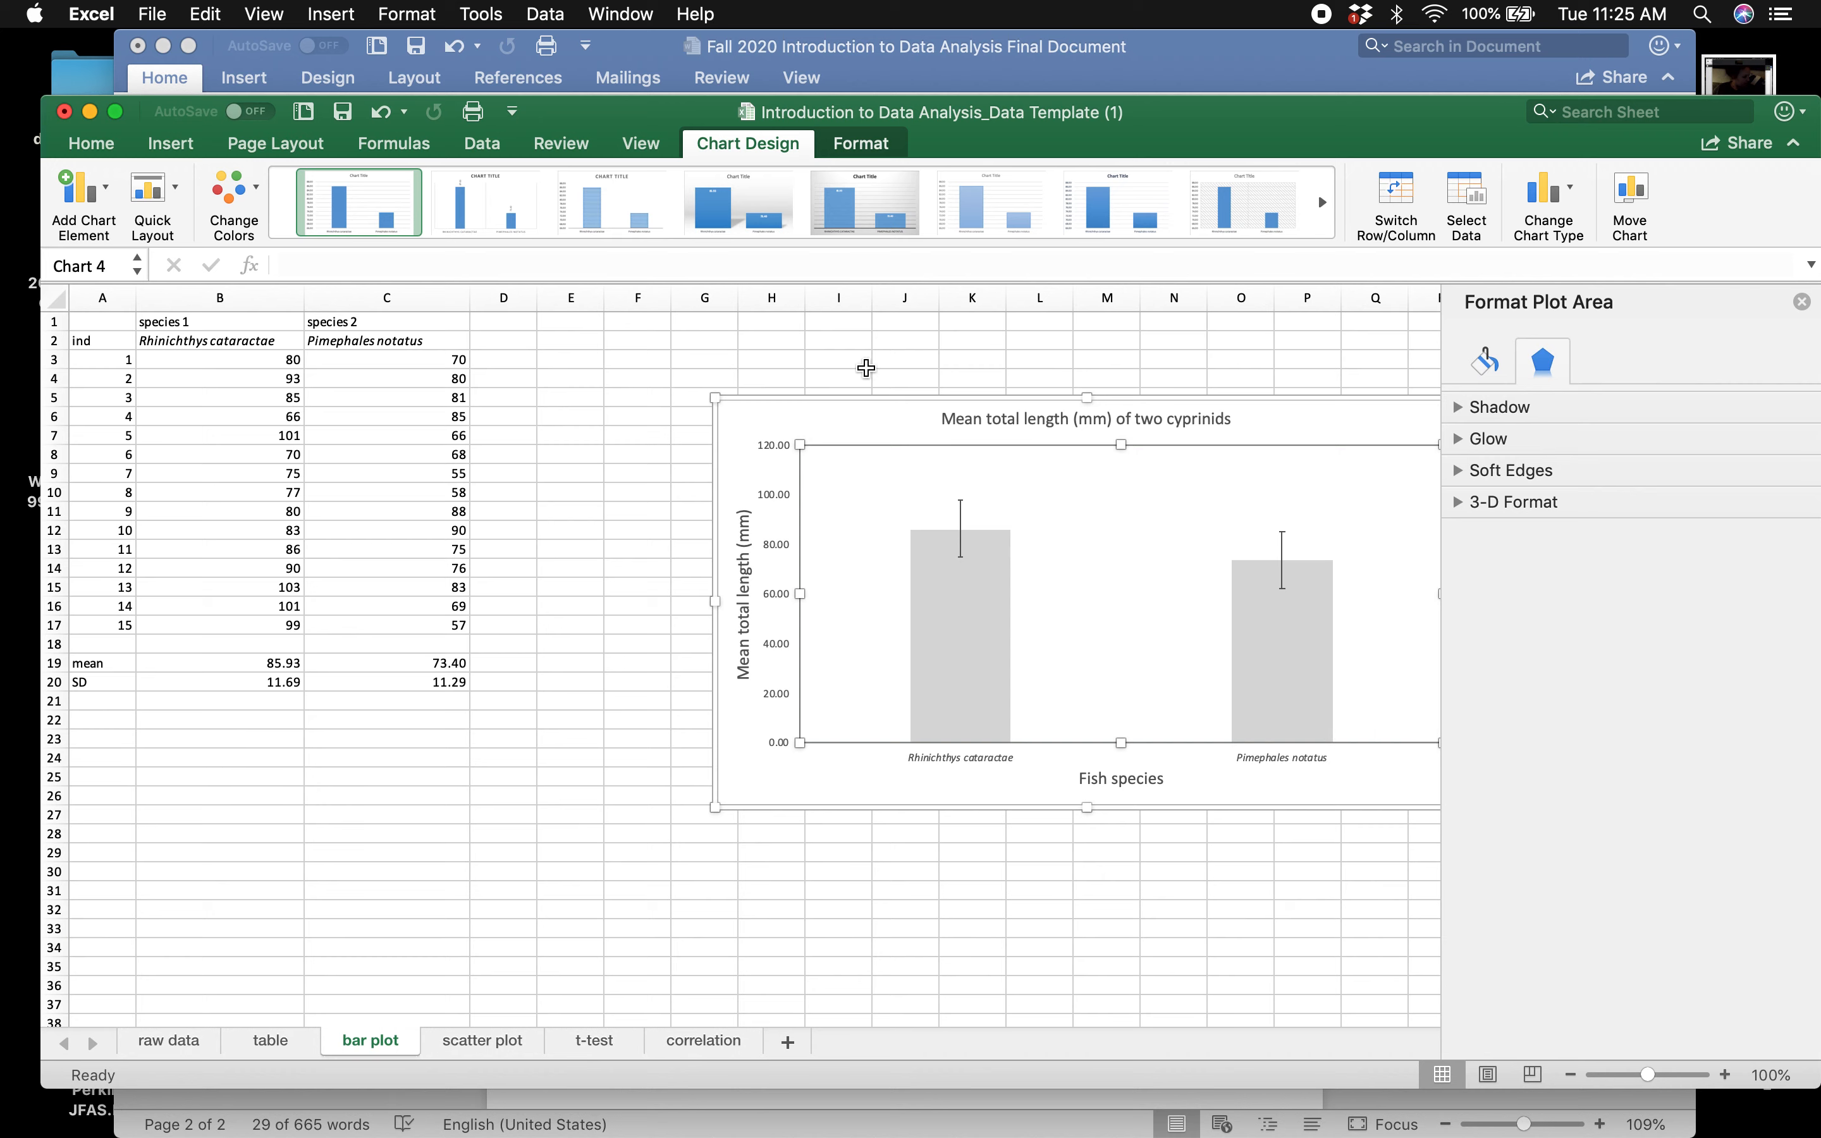
click(847, 361)
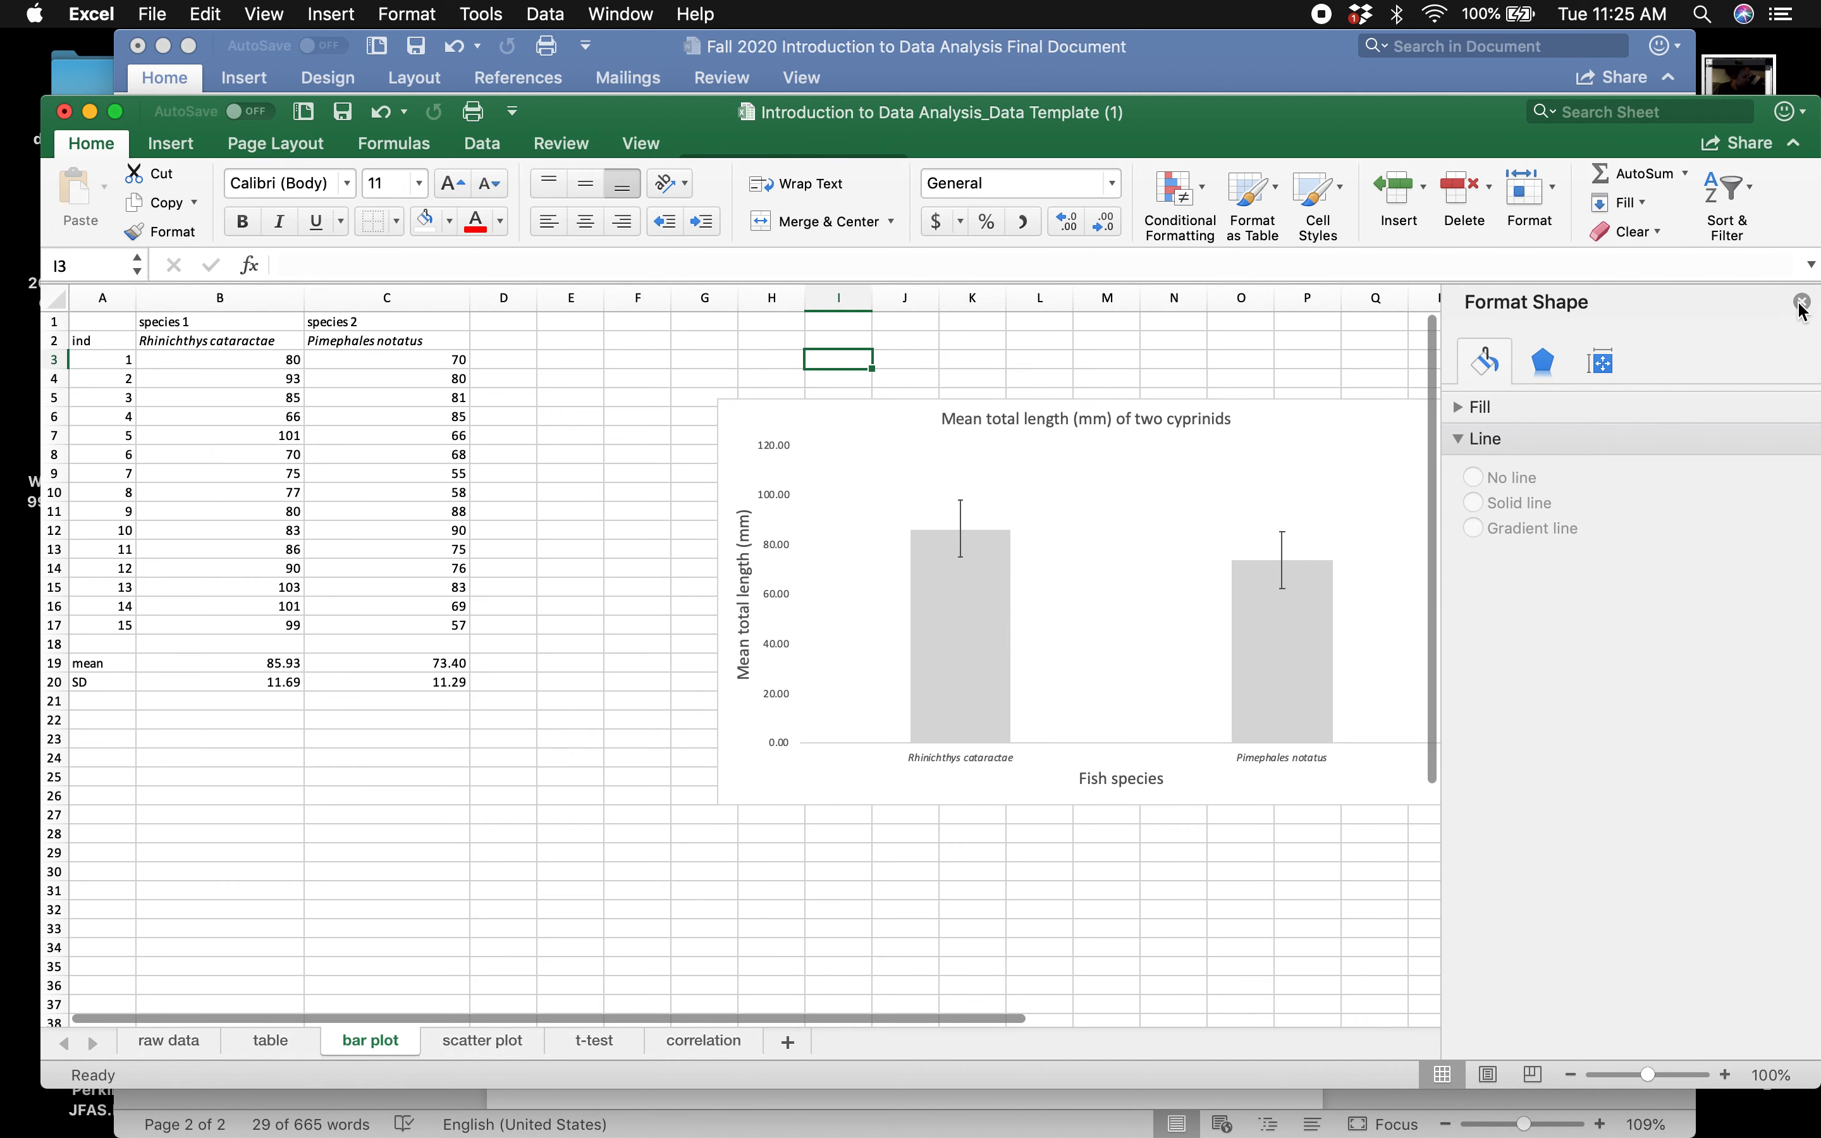
click(1802, 301)
click(1550, 439)
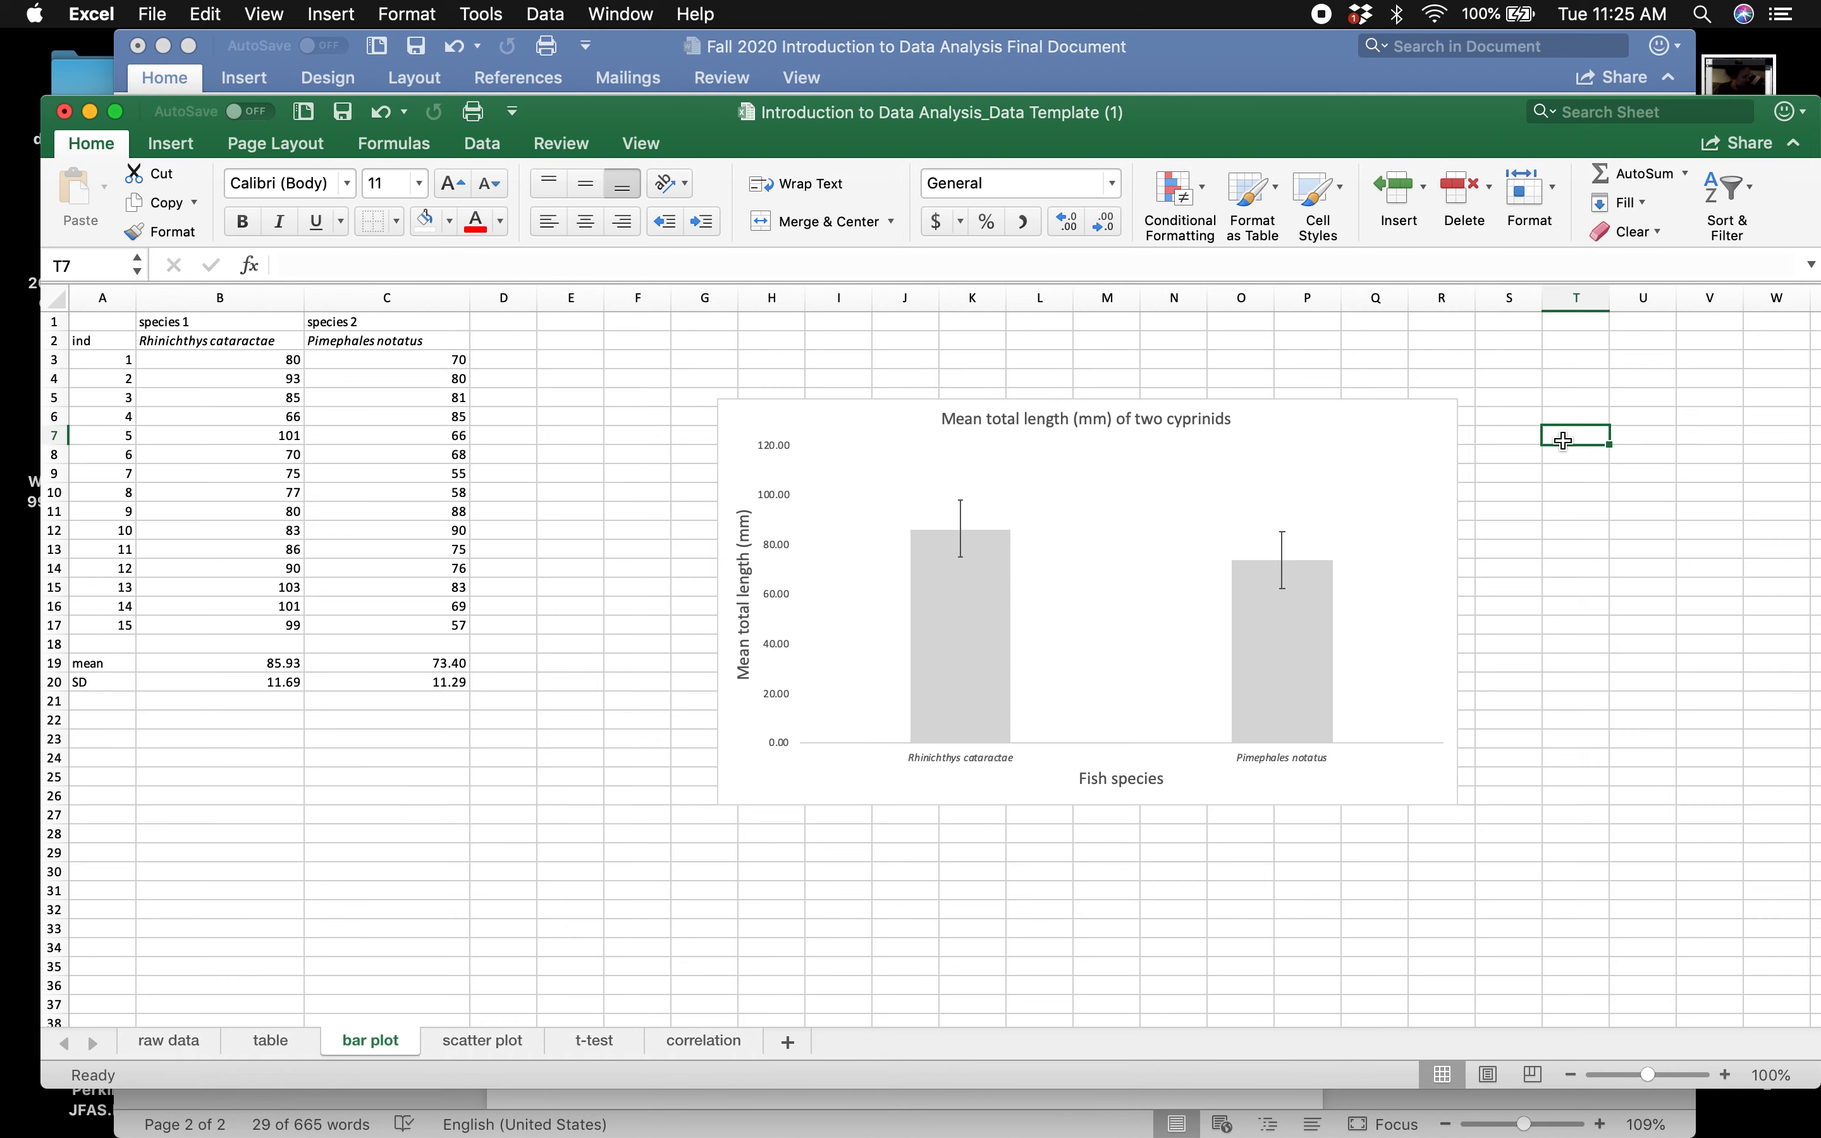
- Open the scatter plot sheet, and switch to the Word assignment document to read item 4 on the scatter plot requirements
click(493, 1045)
click(514, 1105)
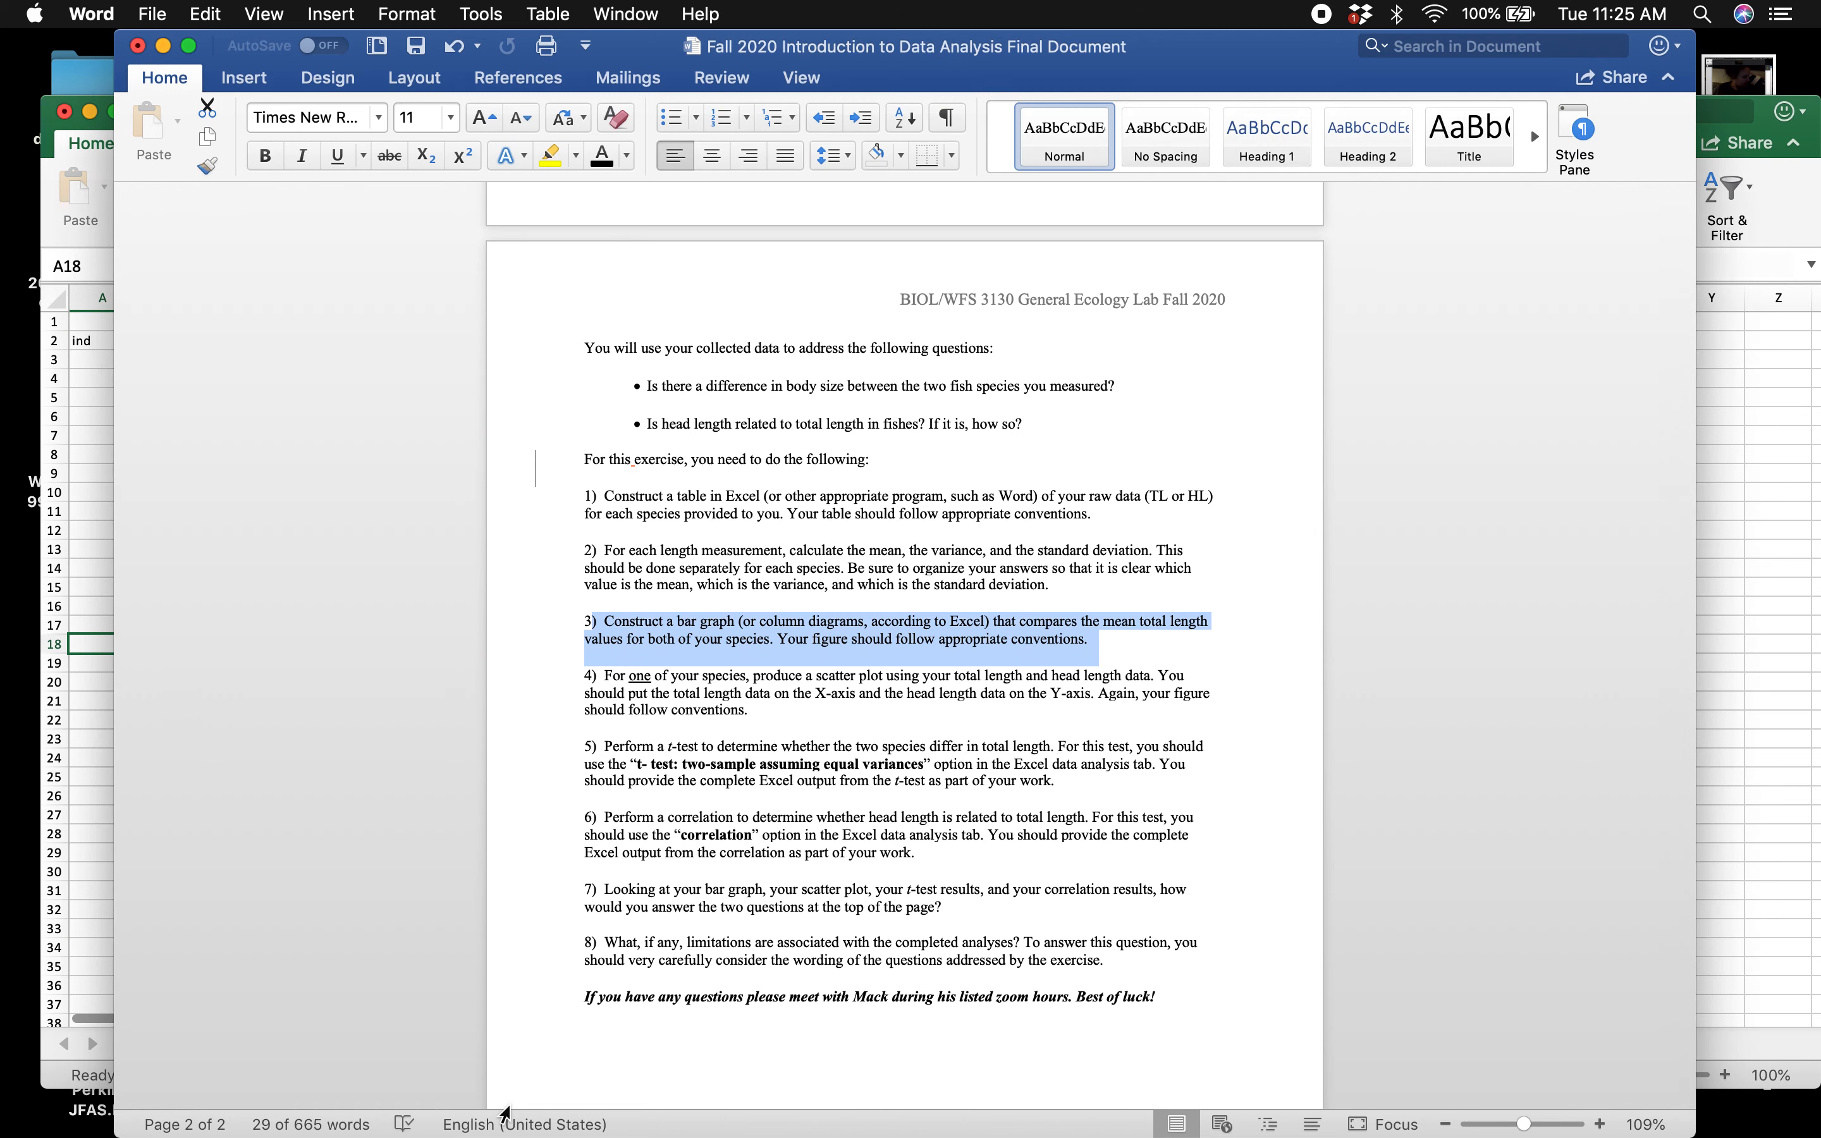
scroll(875, 857, down, 1)
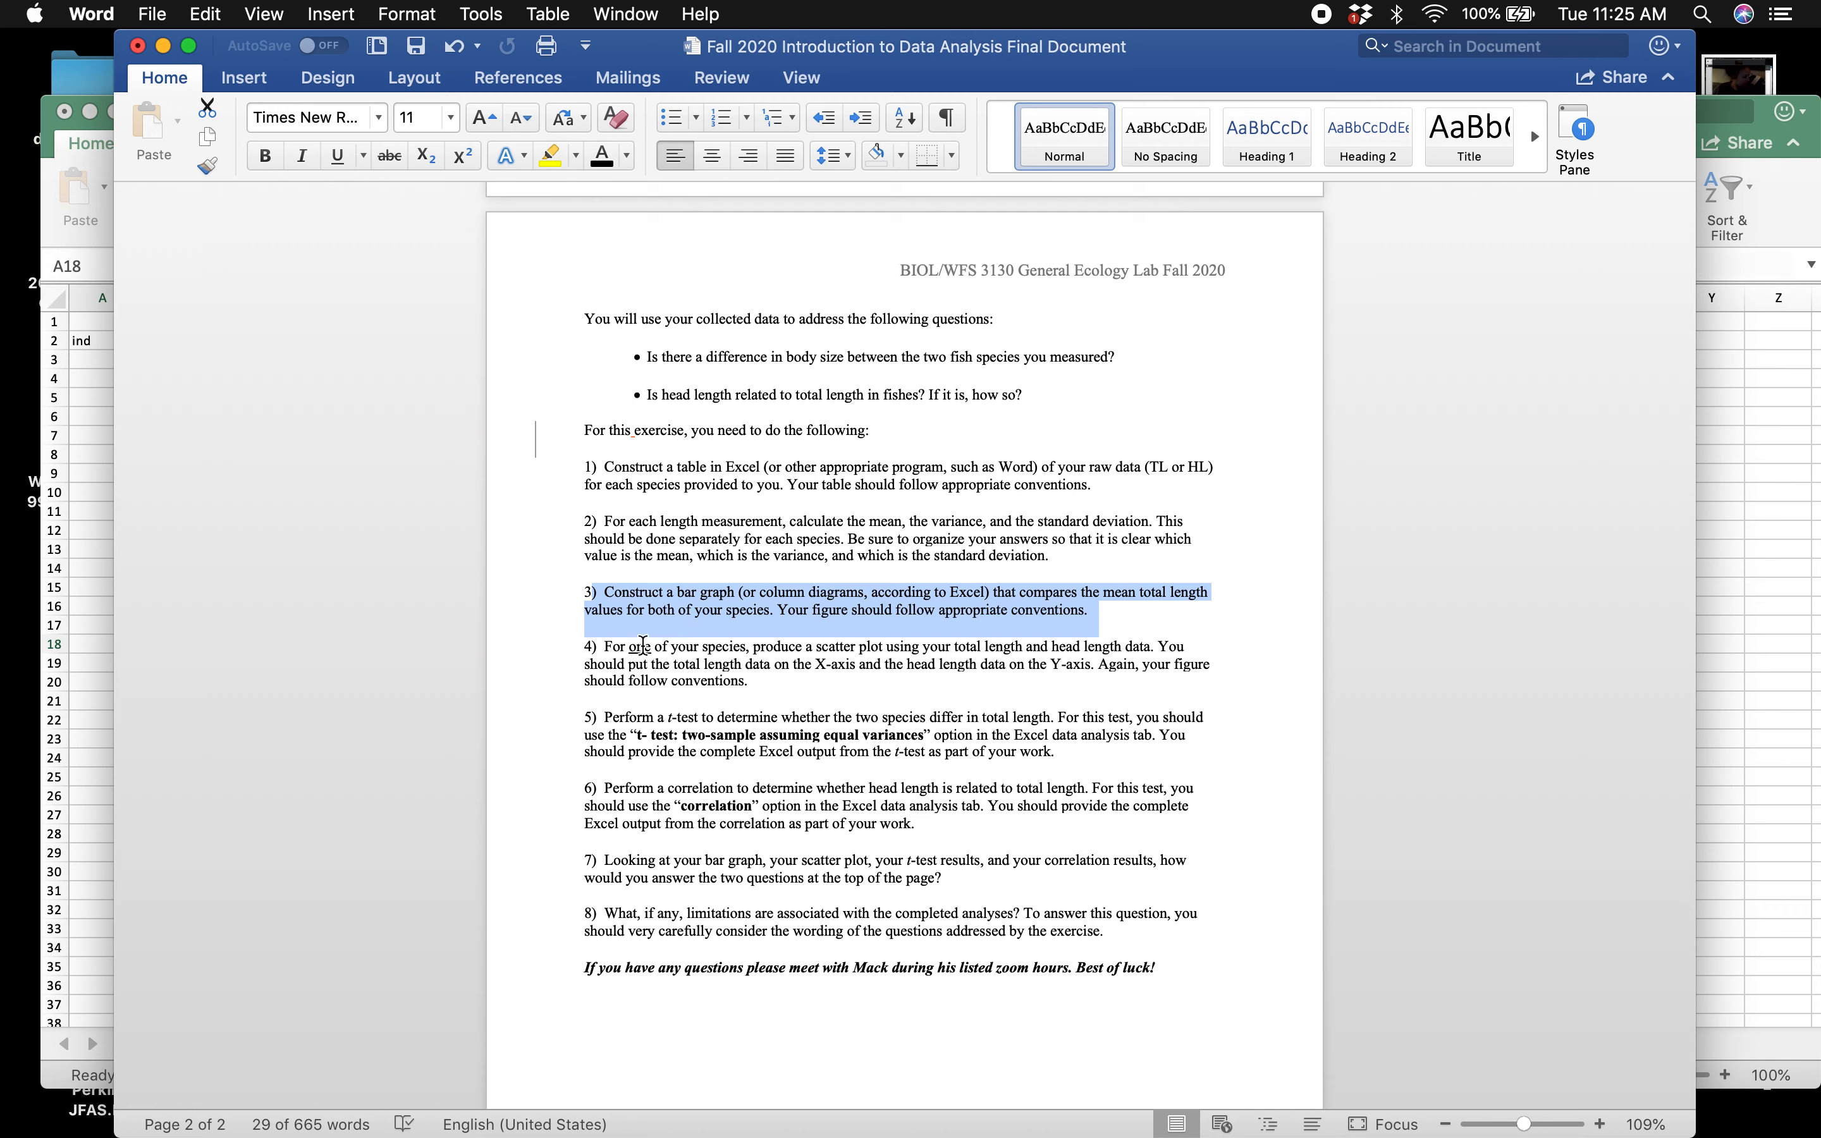
click(608, 650)
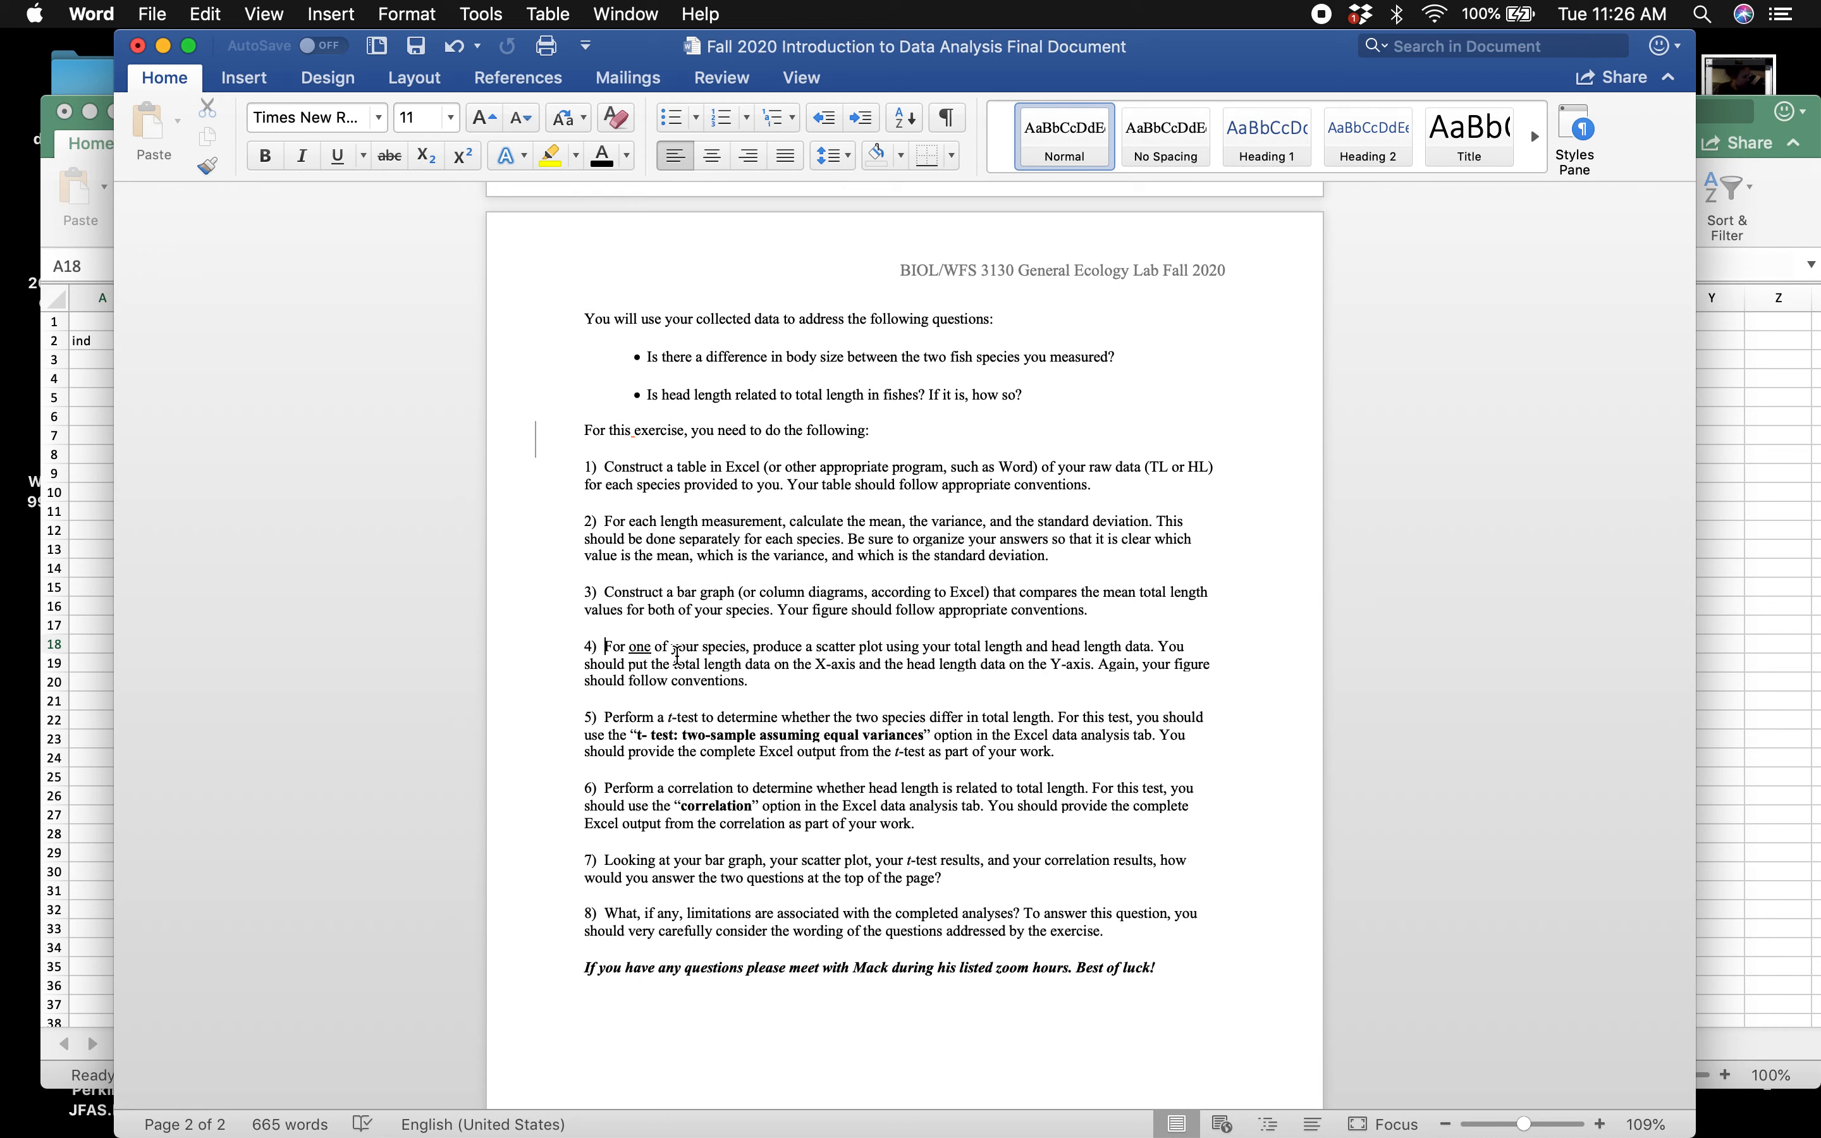
- Back in Excel, copy the Pimephales notatus TL and HL values from raw data D4:E18 to the scatter plot sheet starting at B3
click(1720, 645)
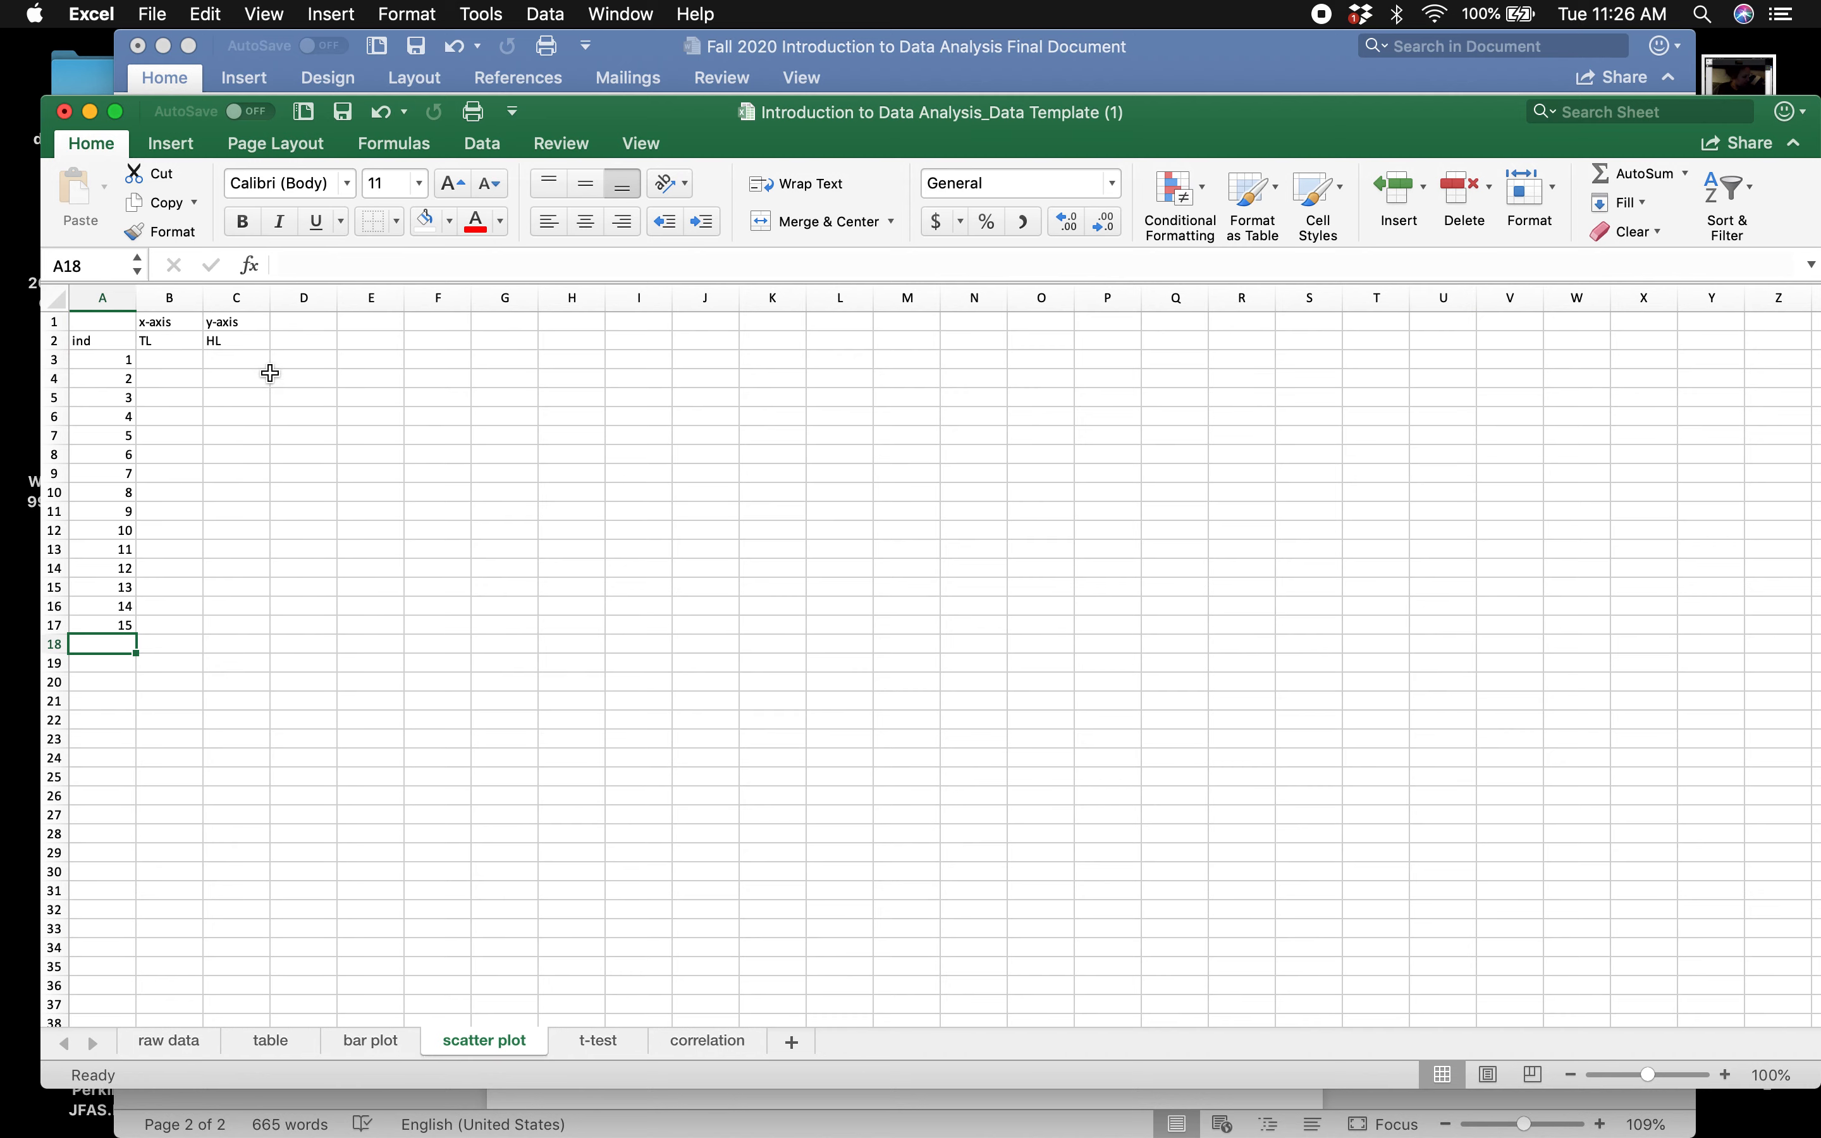
click(178, 1043)
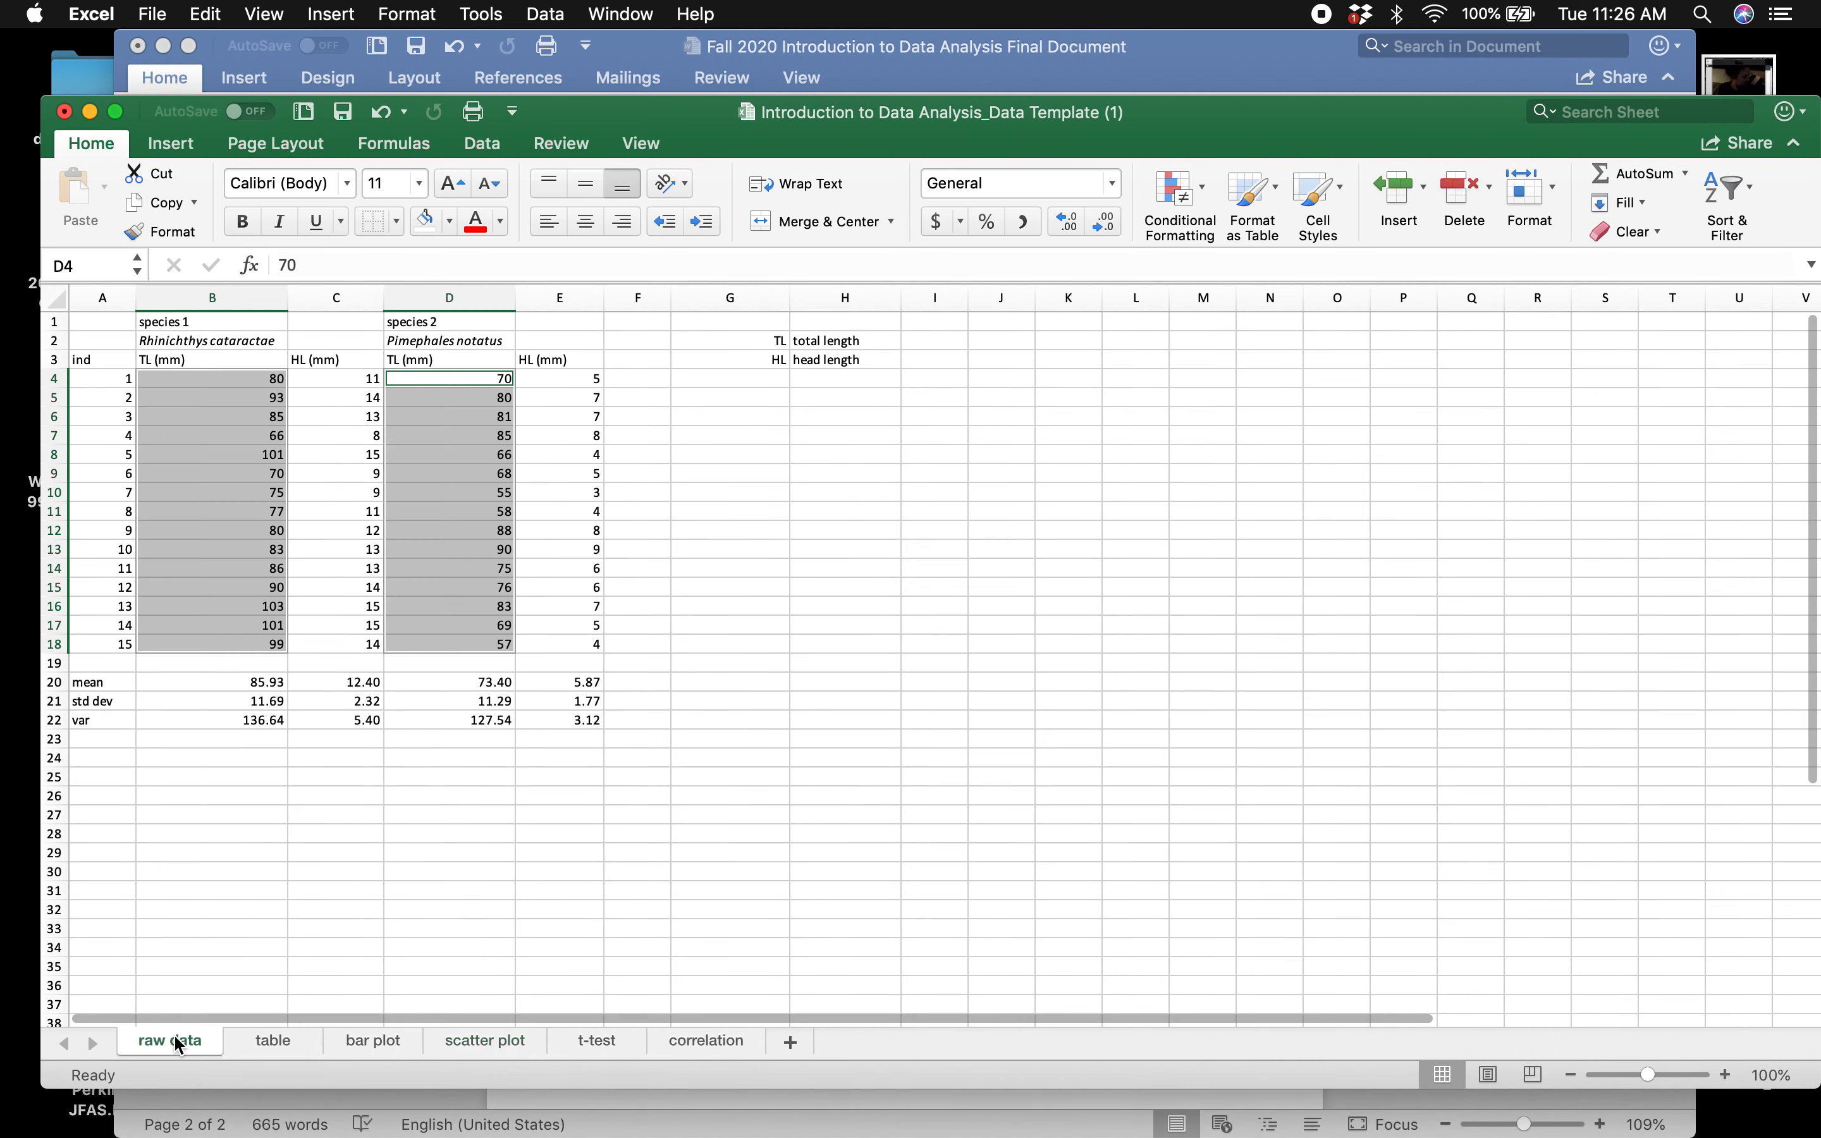
click(307, 870)
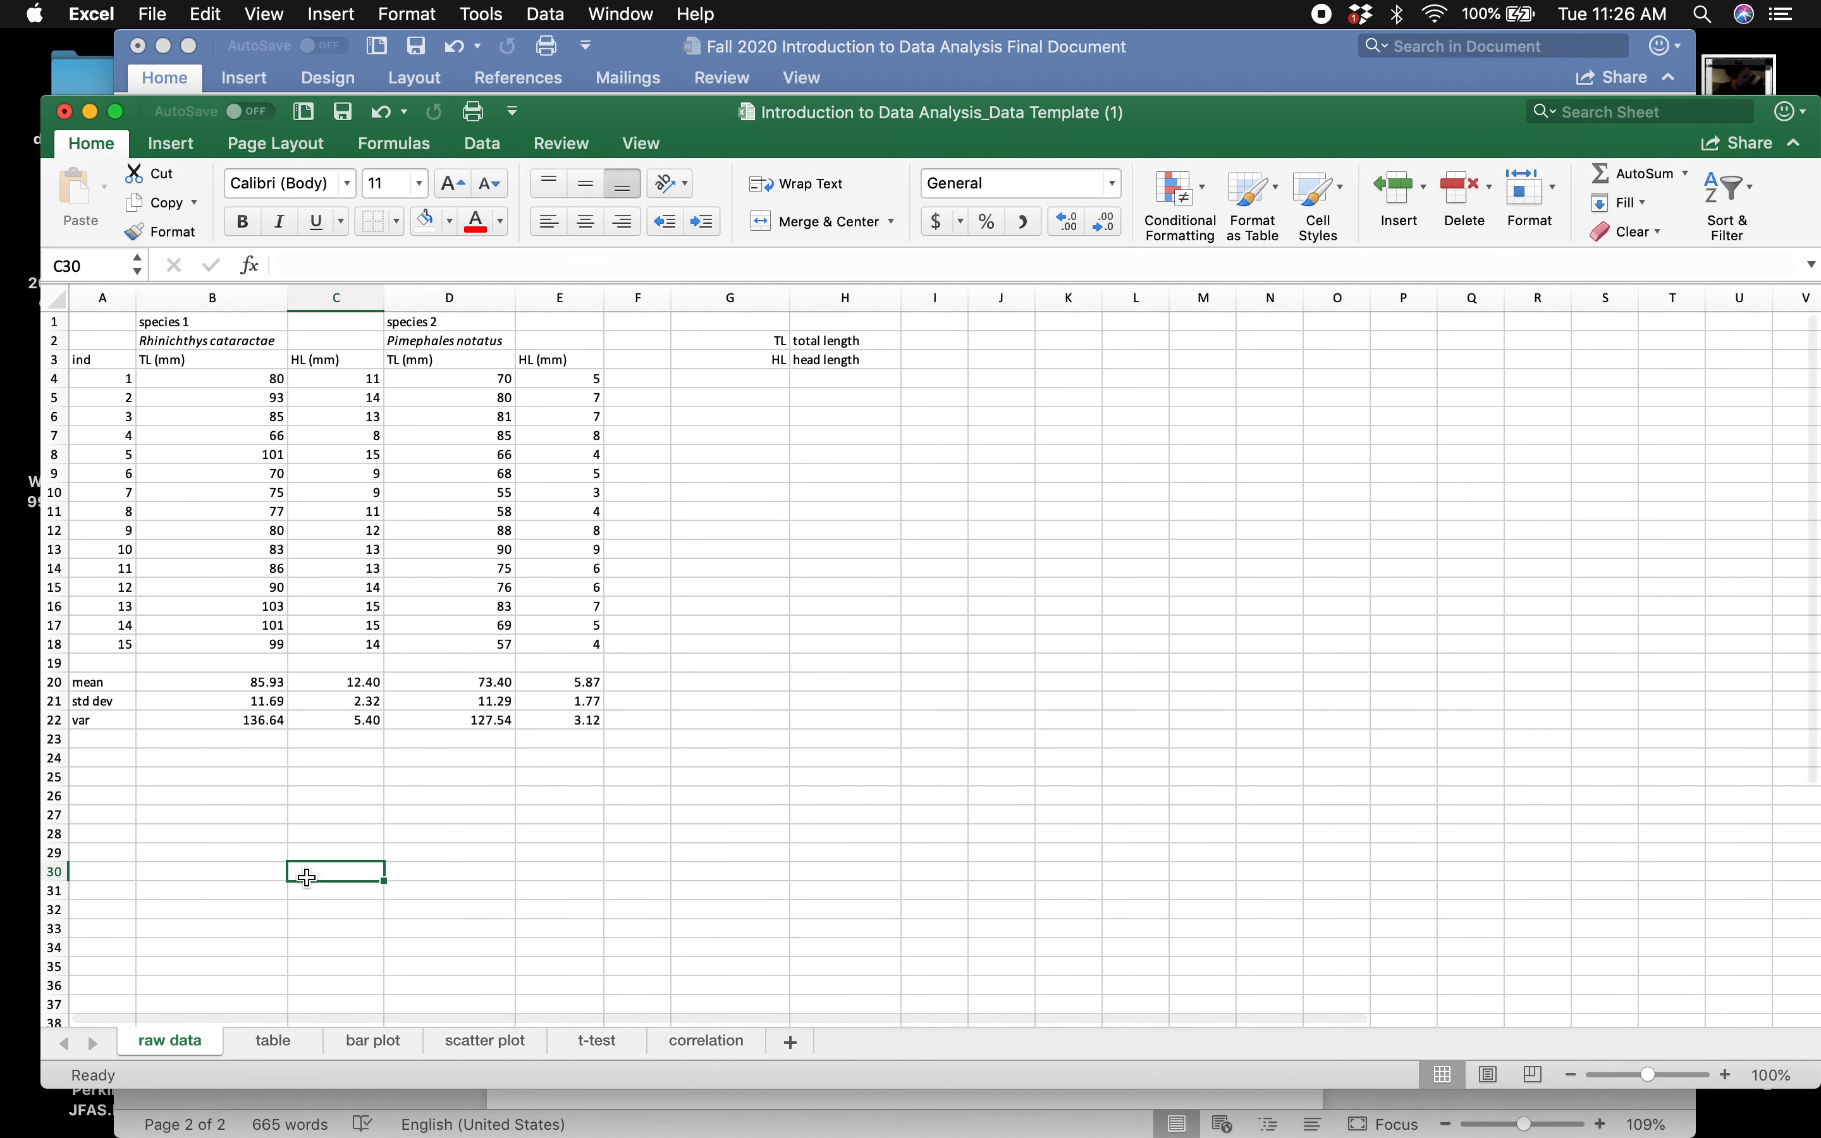
drag(423, 383, 535, 639)
key(super+c)
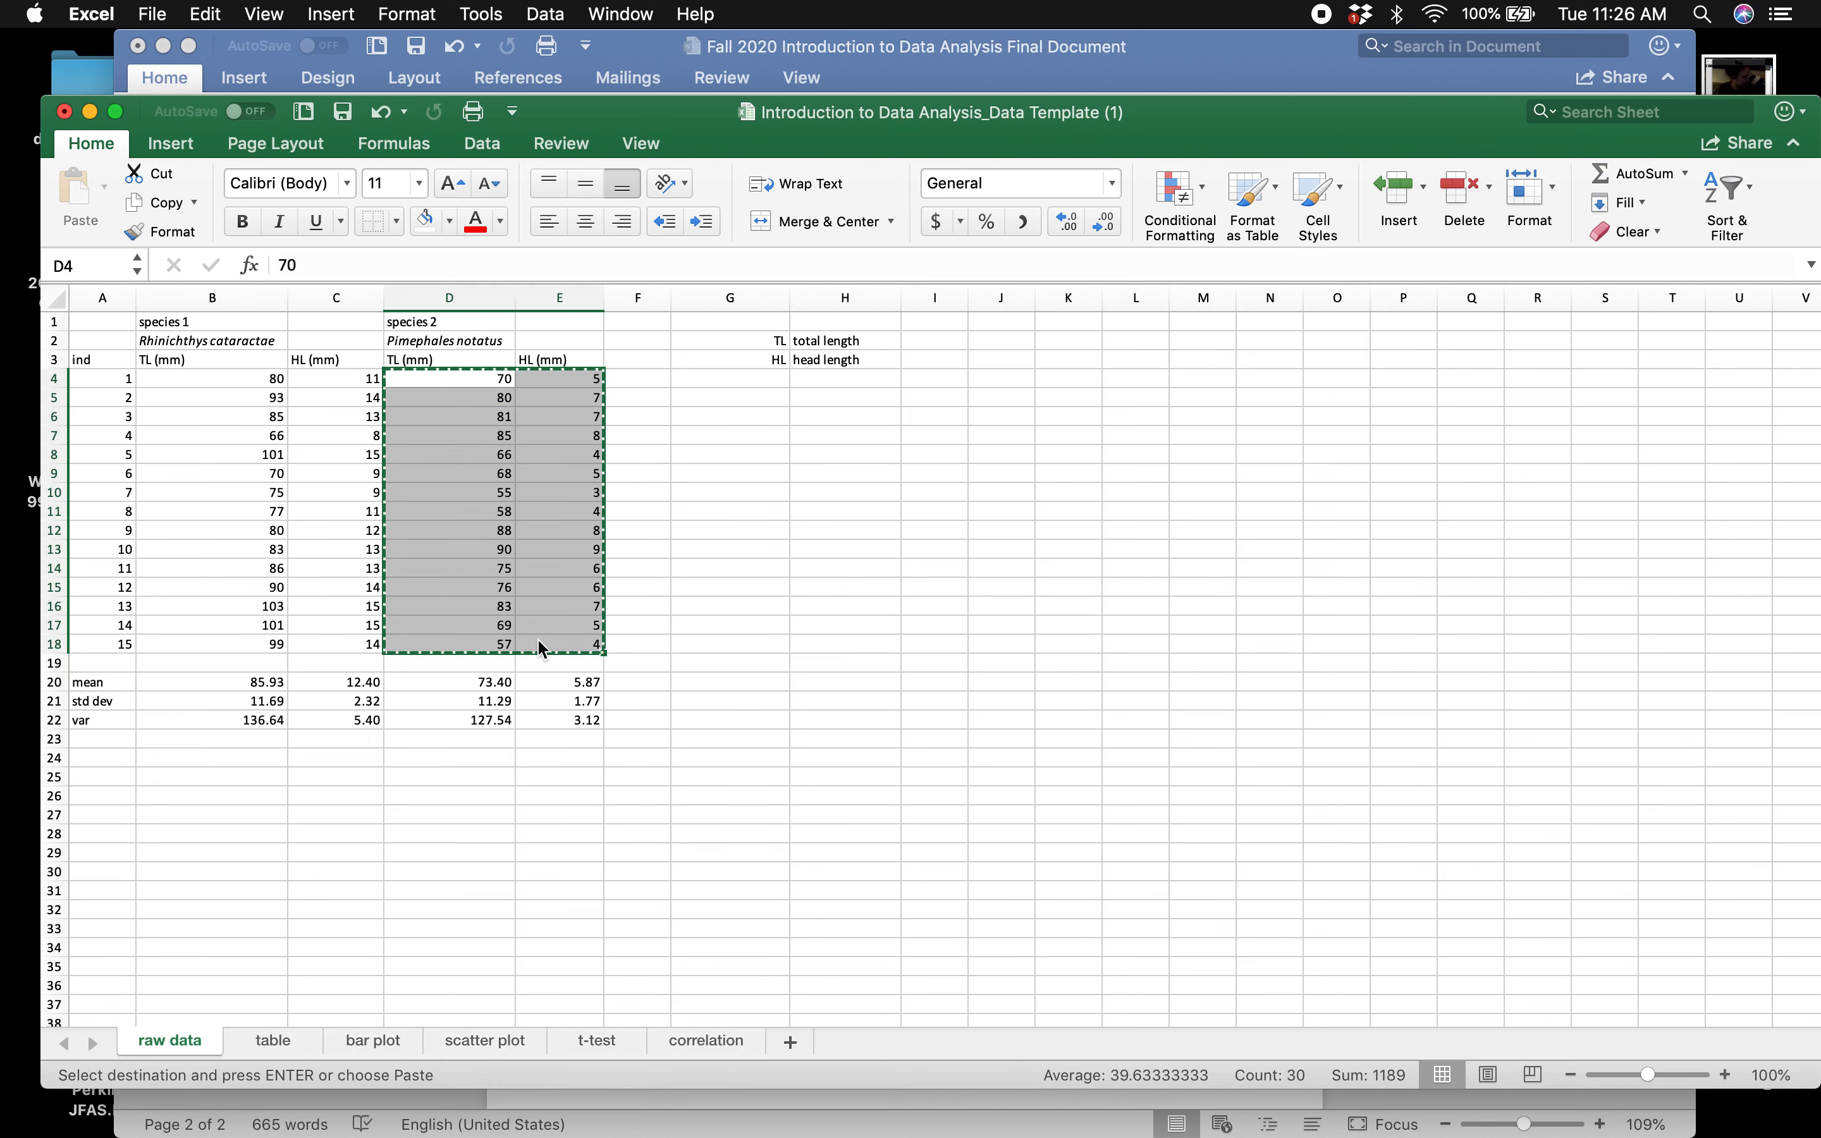
click(482, 1044)
click(170, 361)
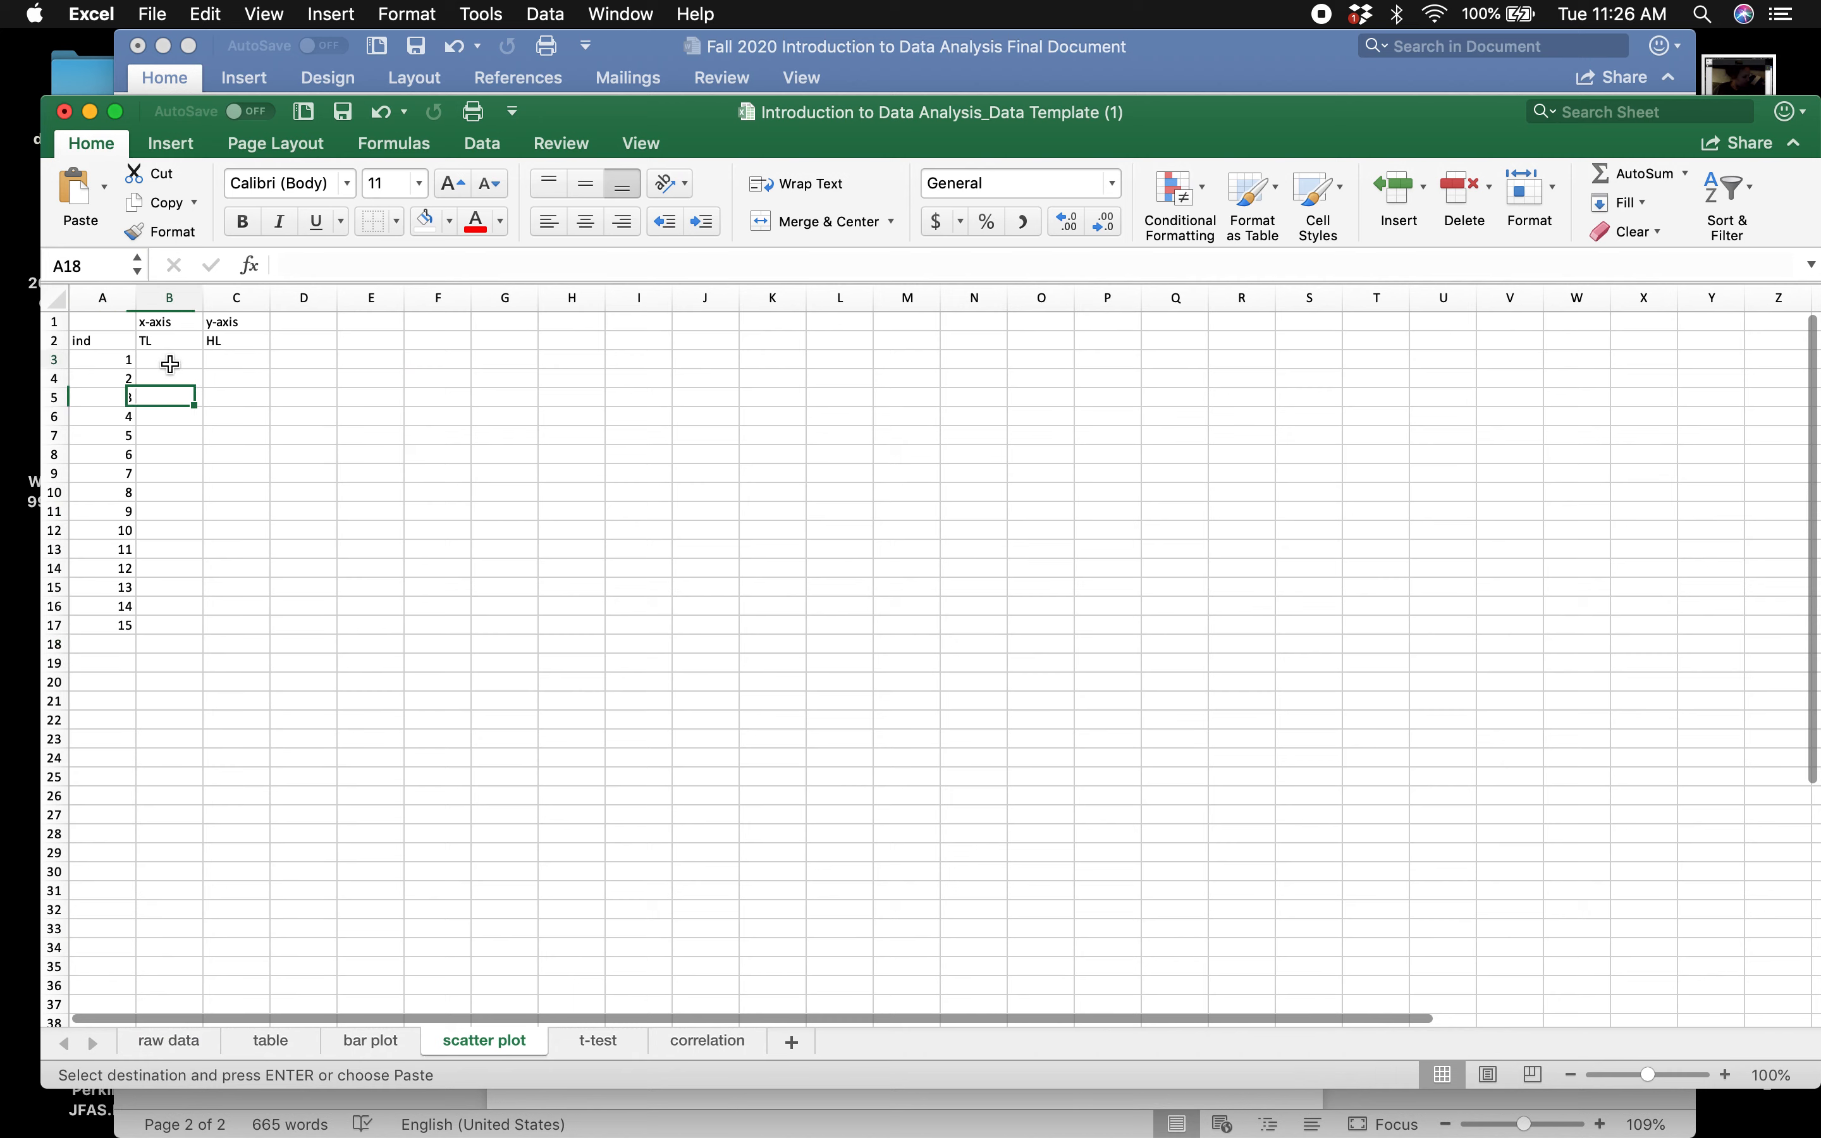
key(super+v)
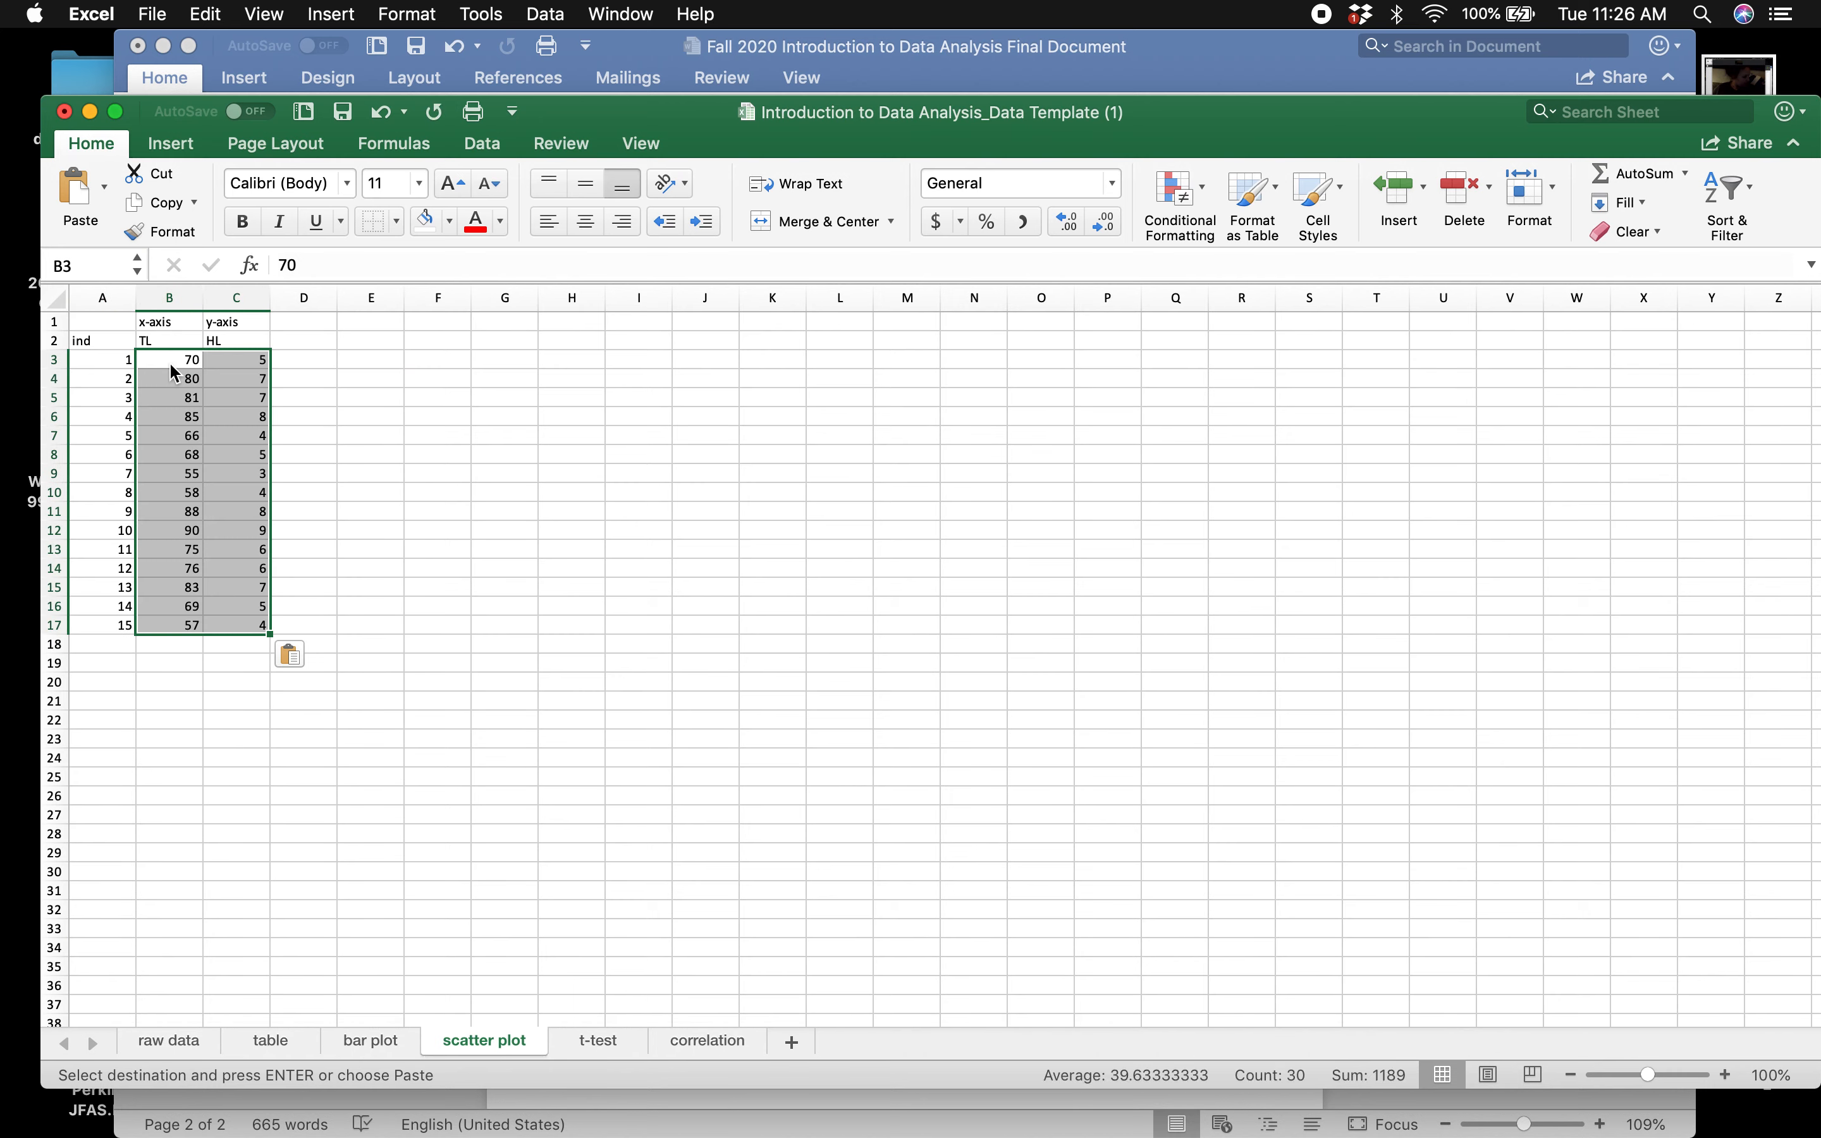
click(353, 514)
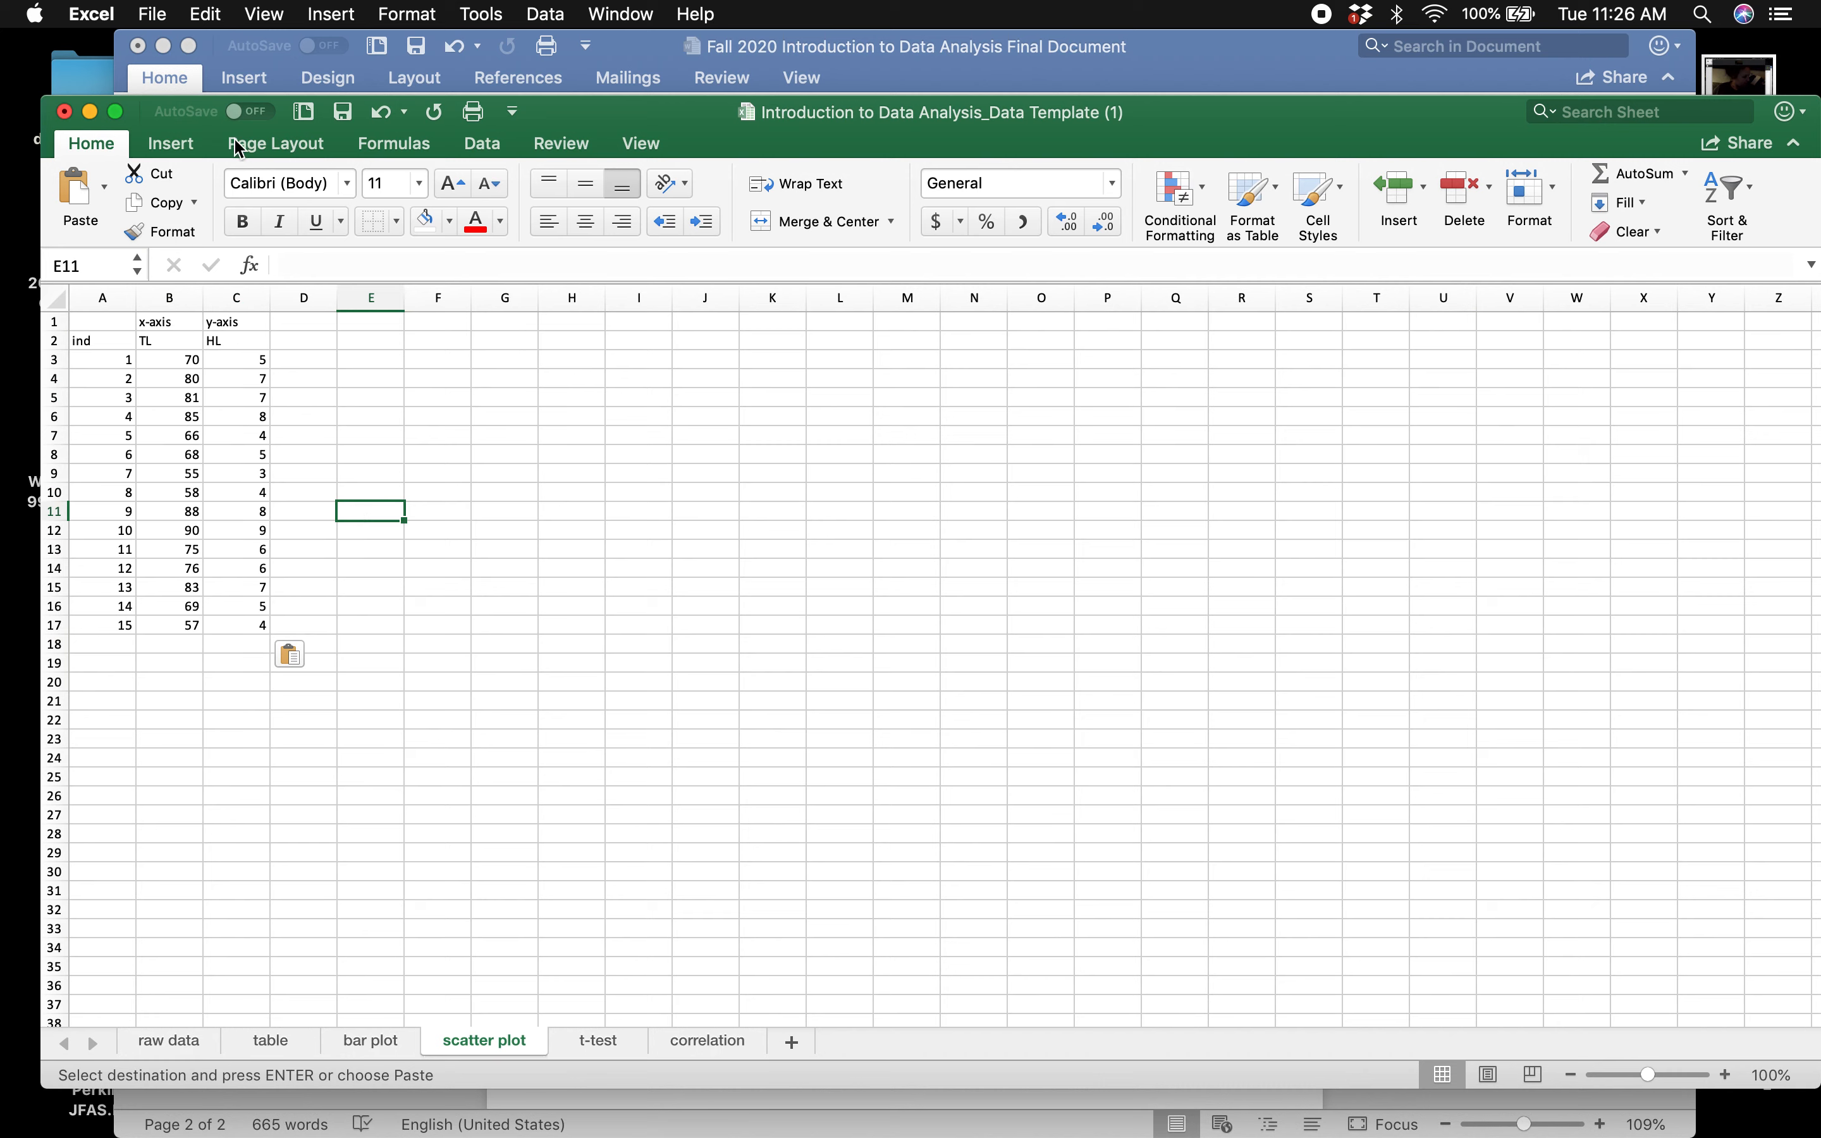
click(502, 142)
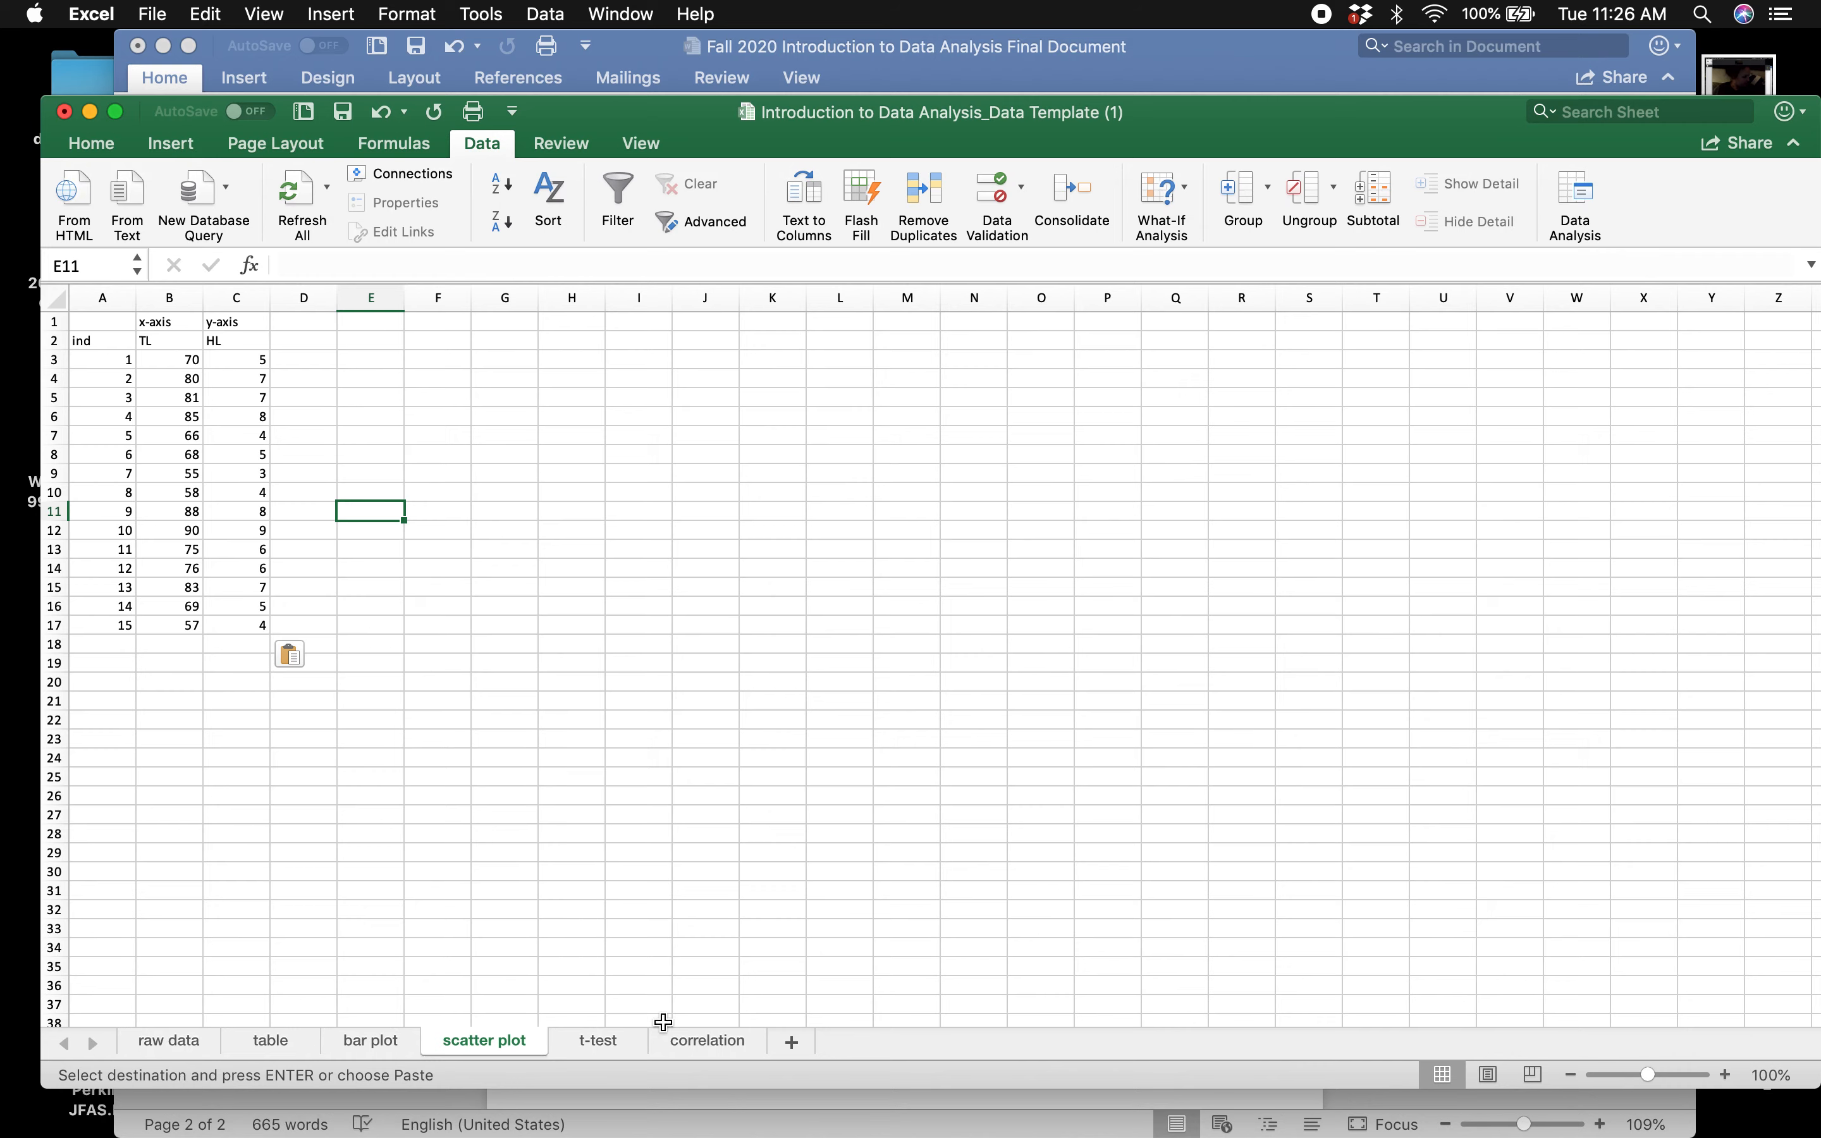
click(753, 1104)
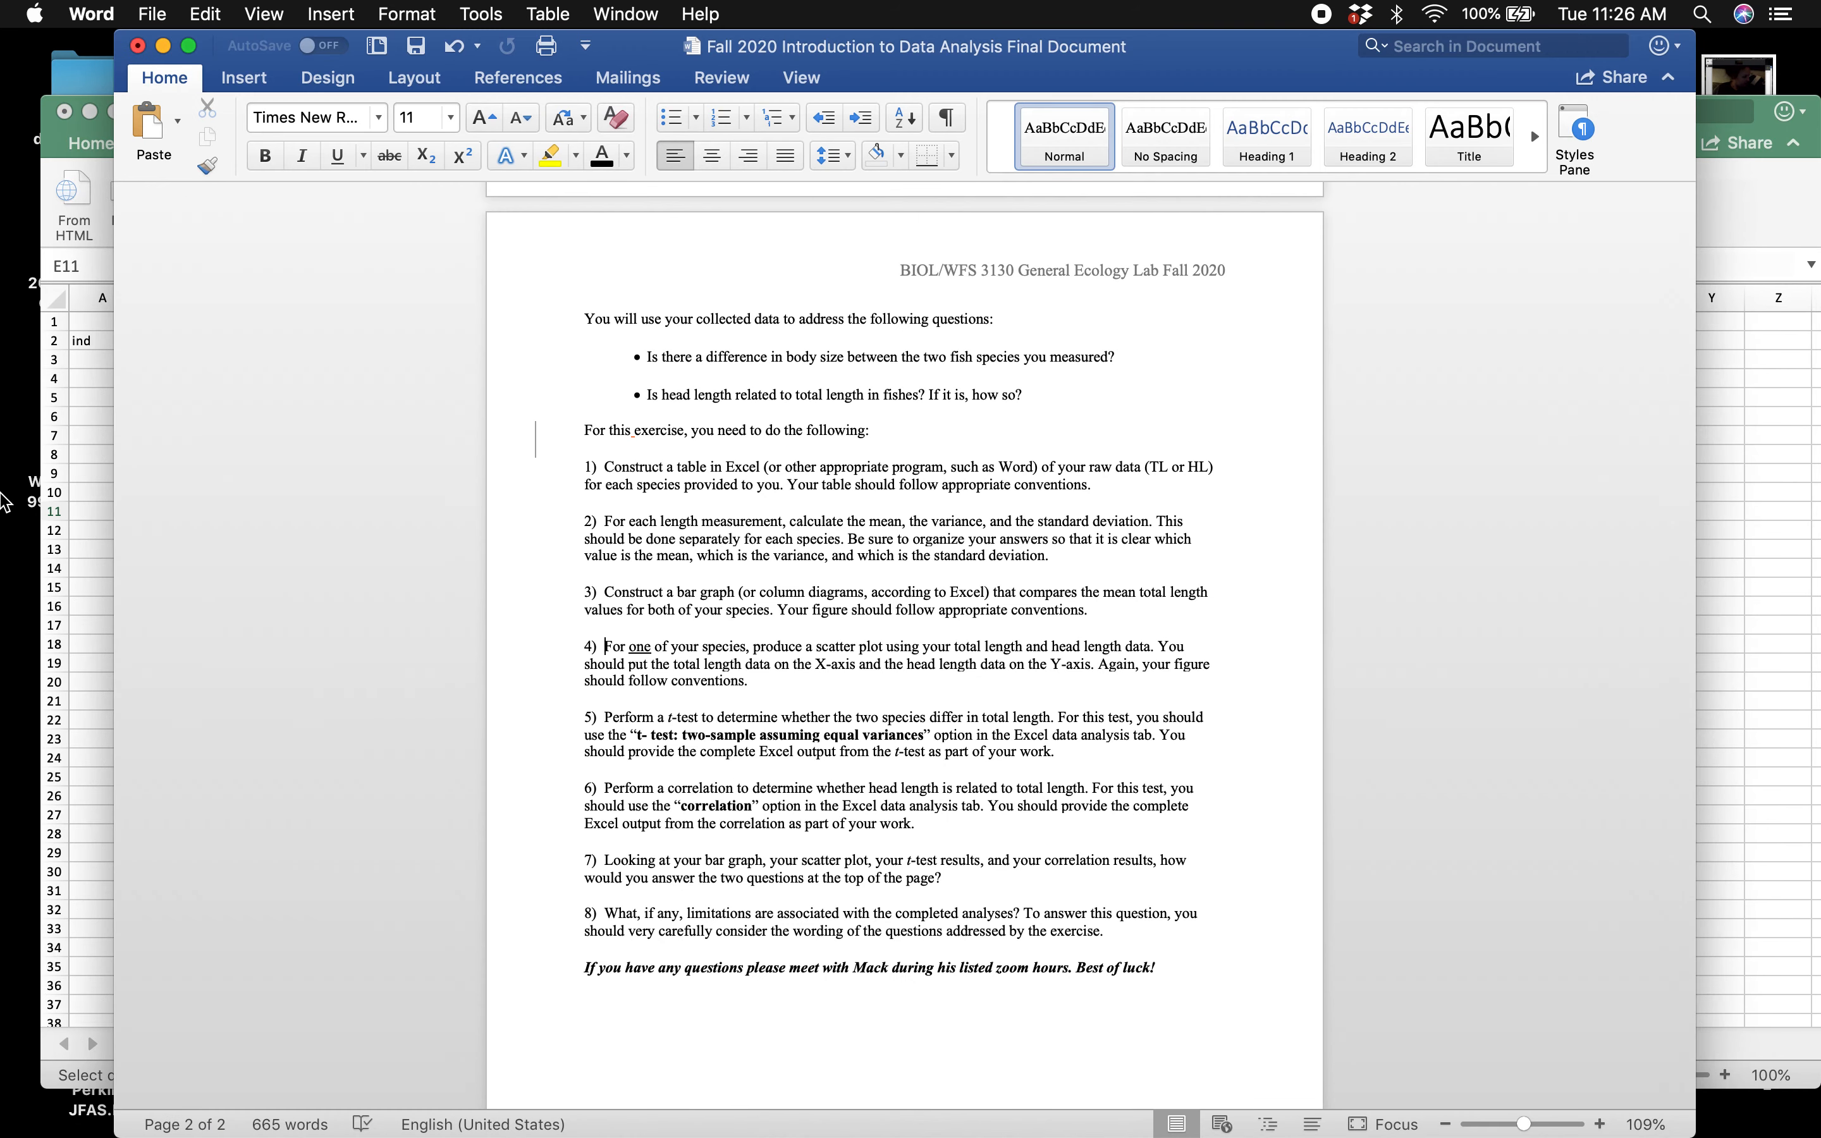
click(88, 484)
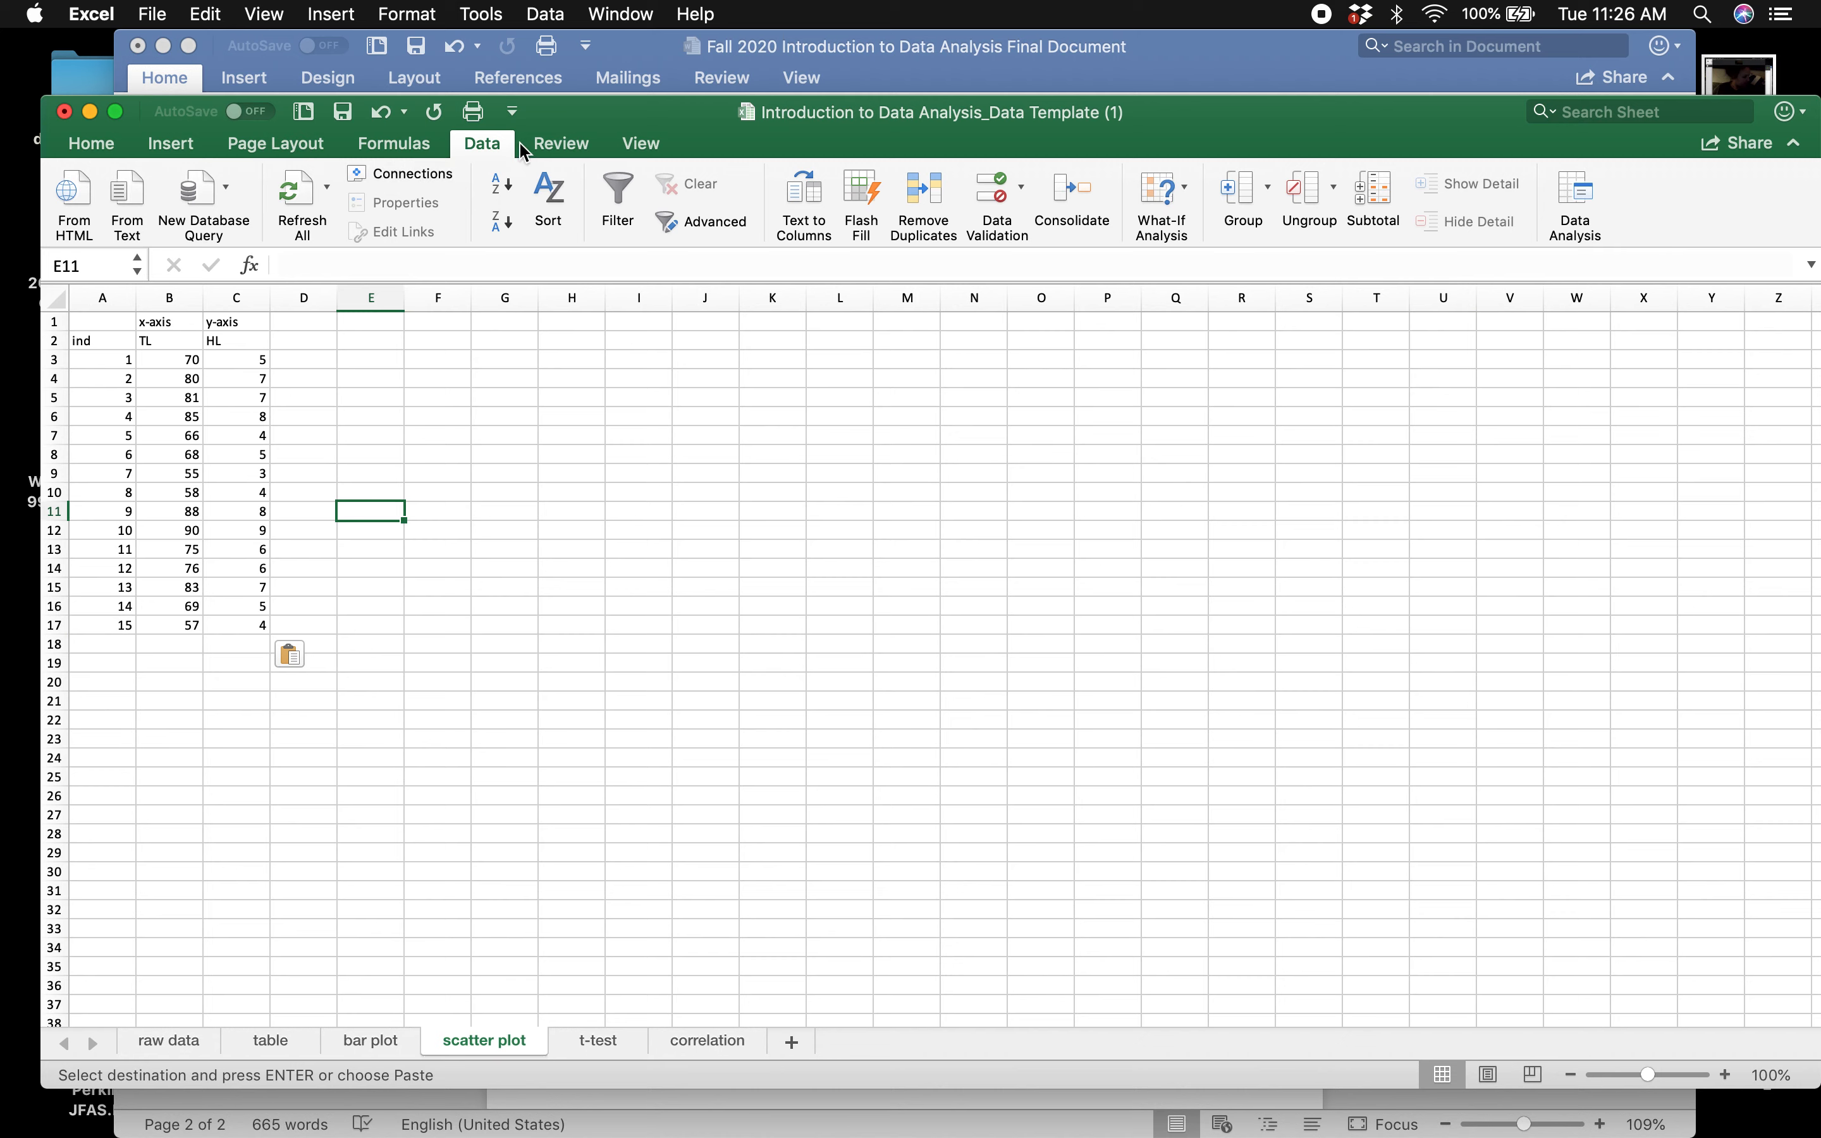
click(177, 145)
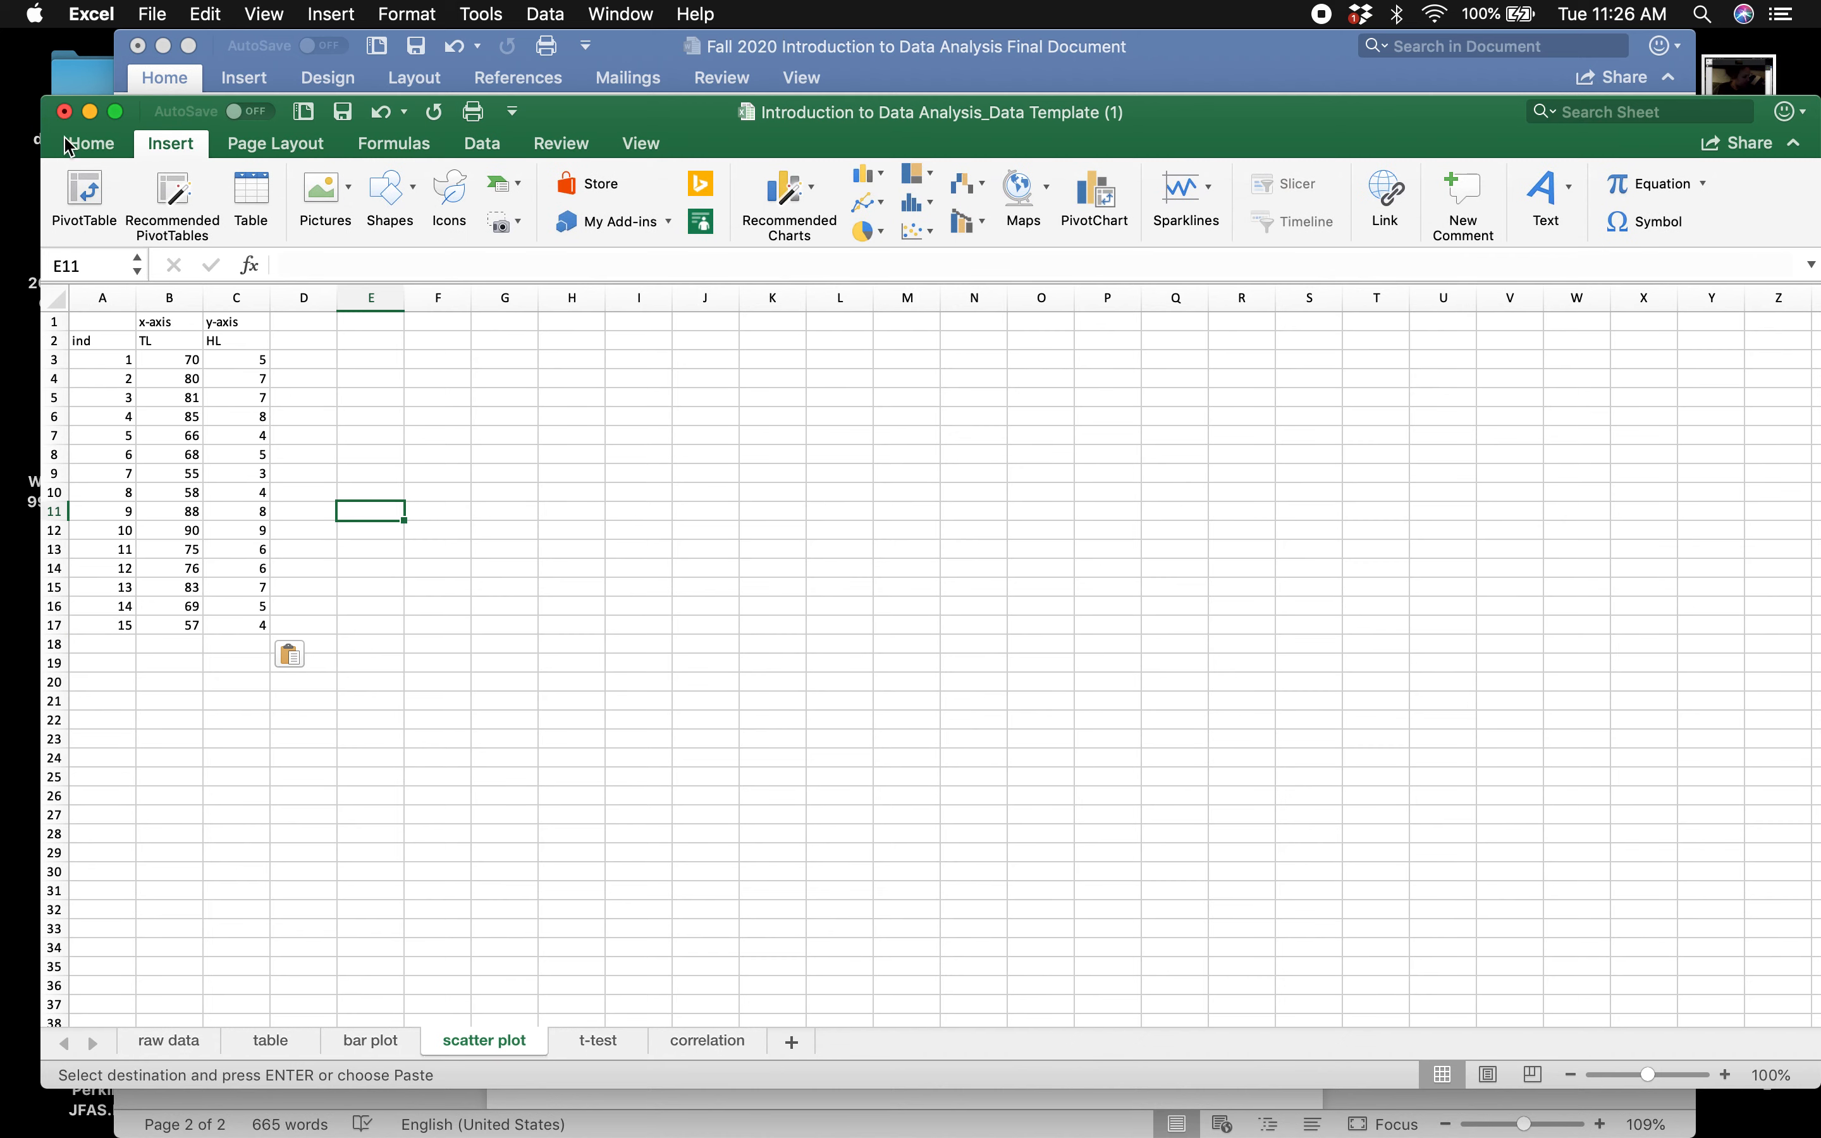
click(927, 234)
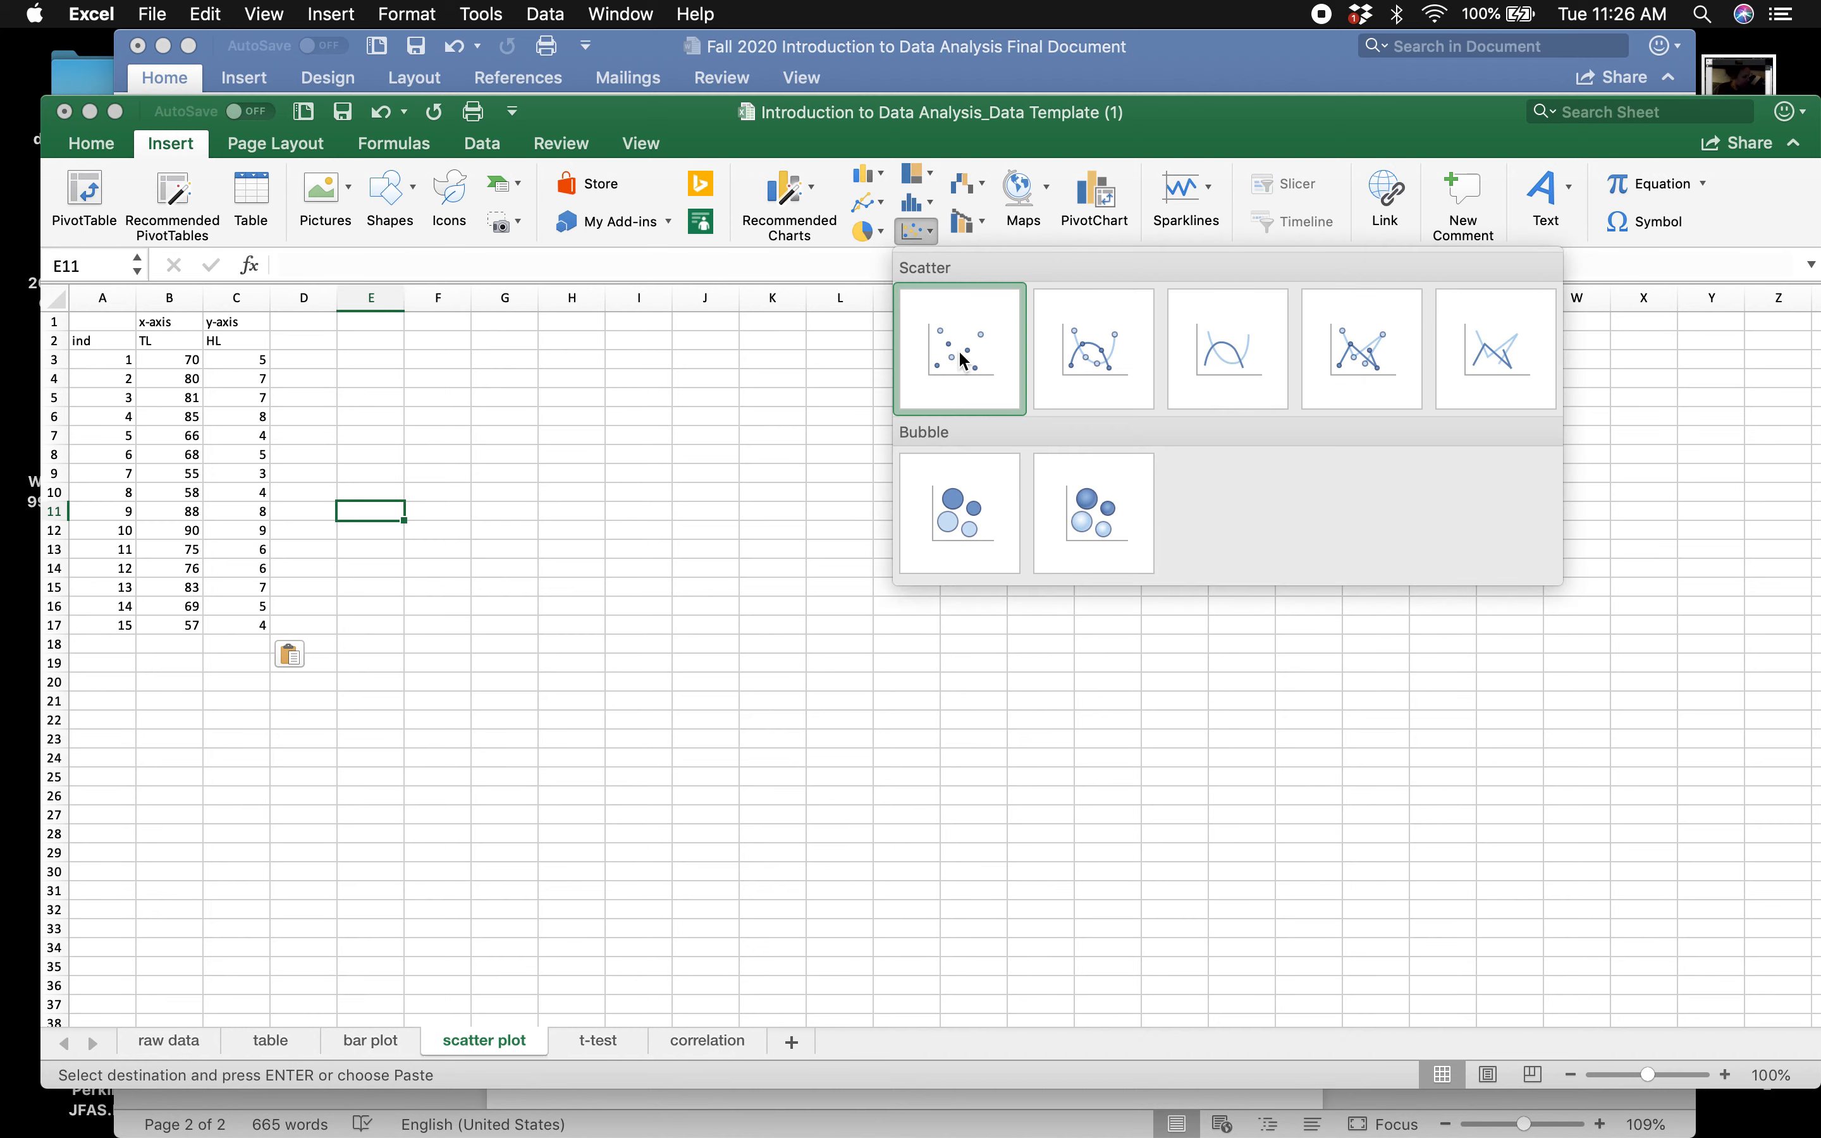
click(986, 368)
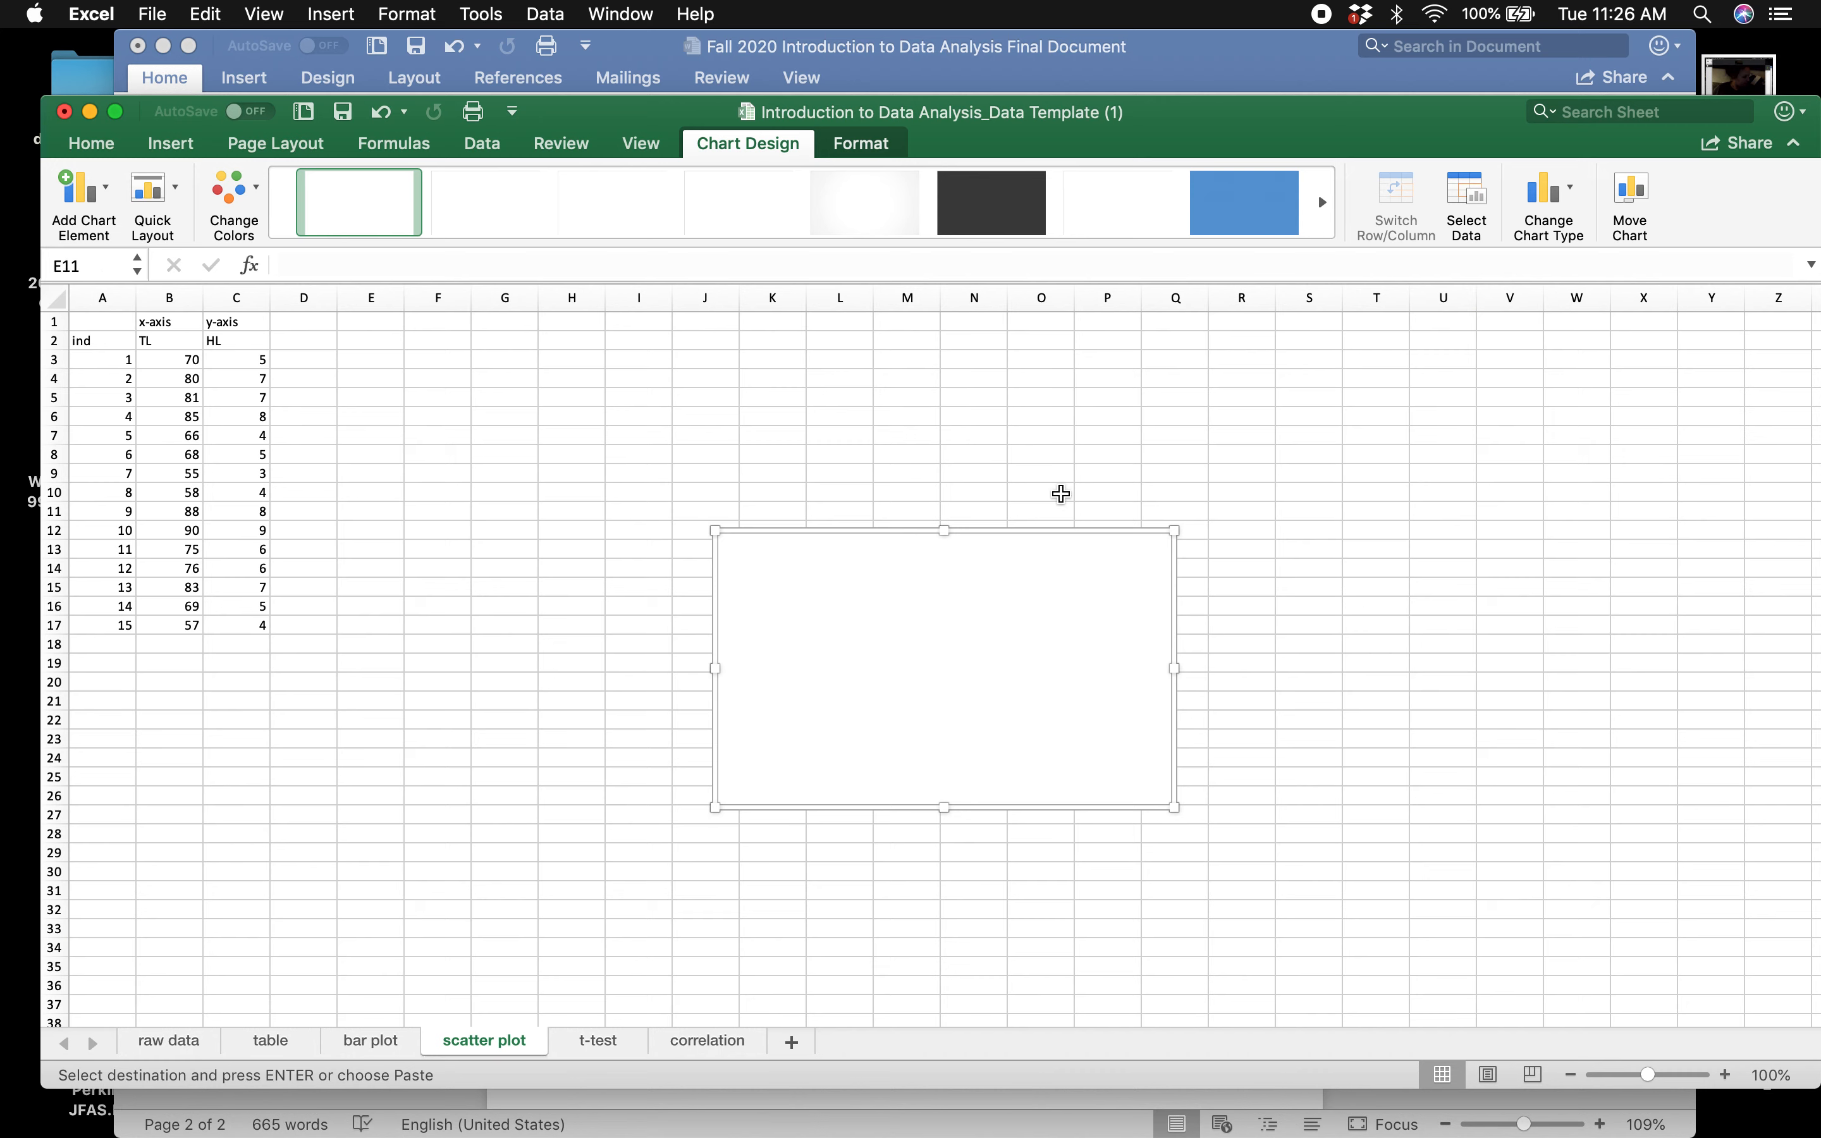
key(Delete)
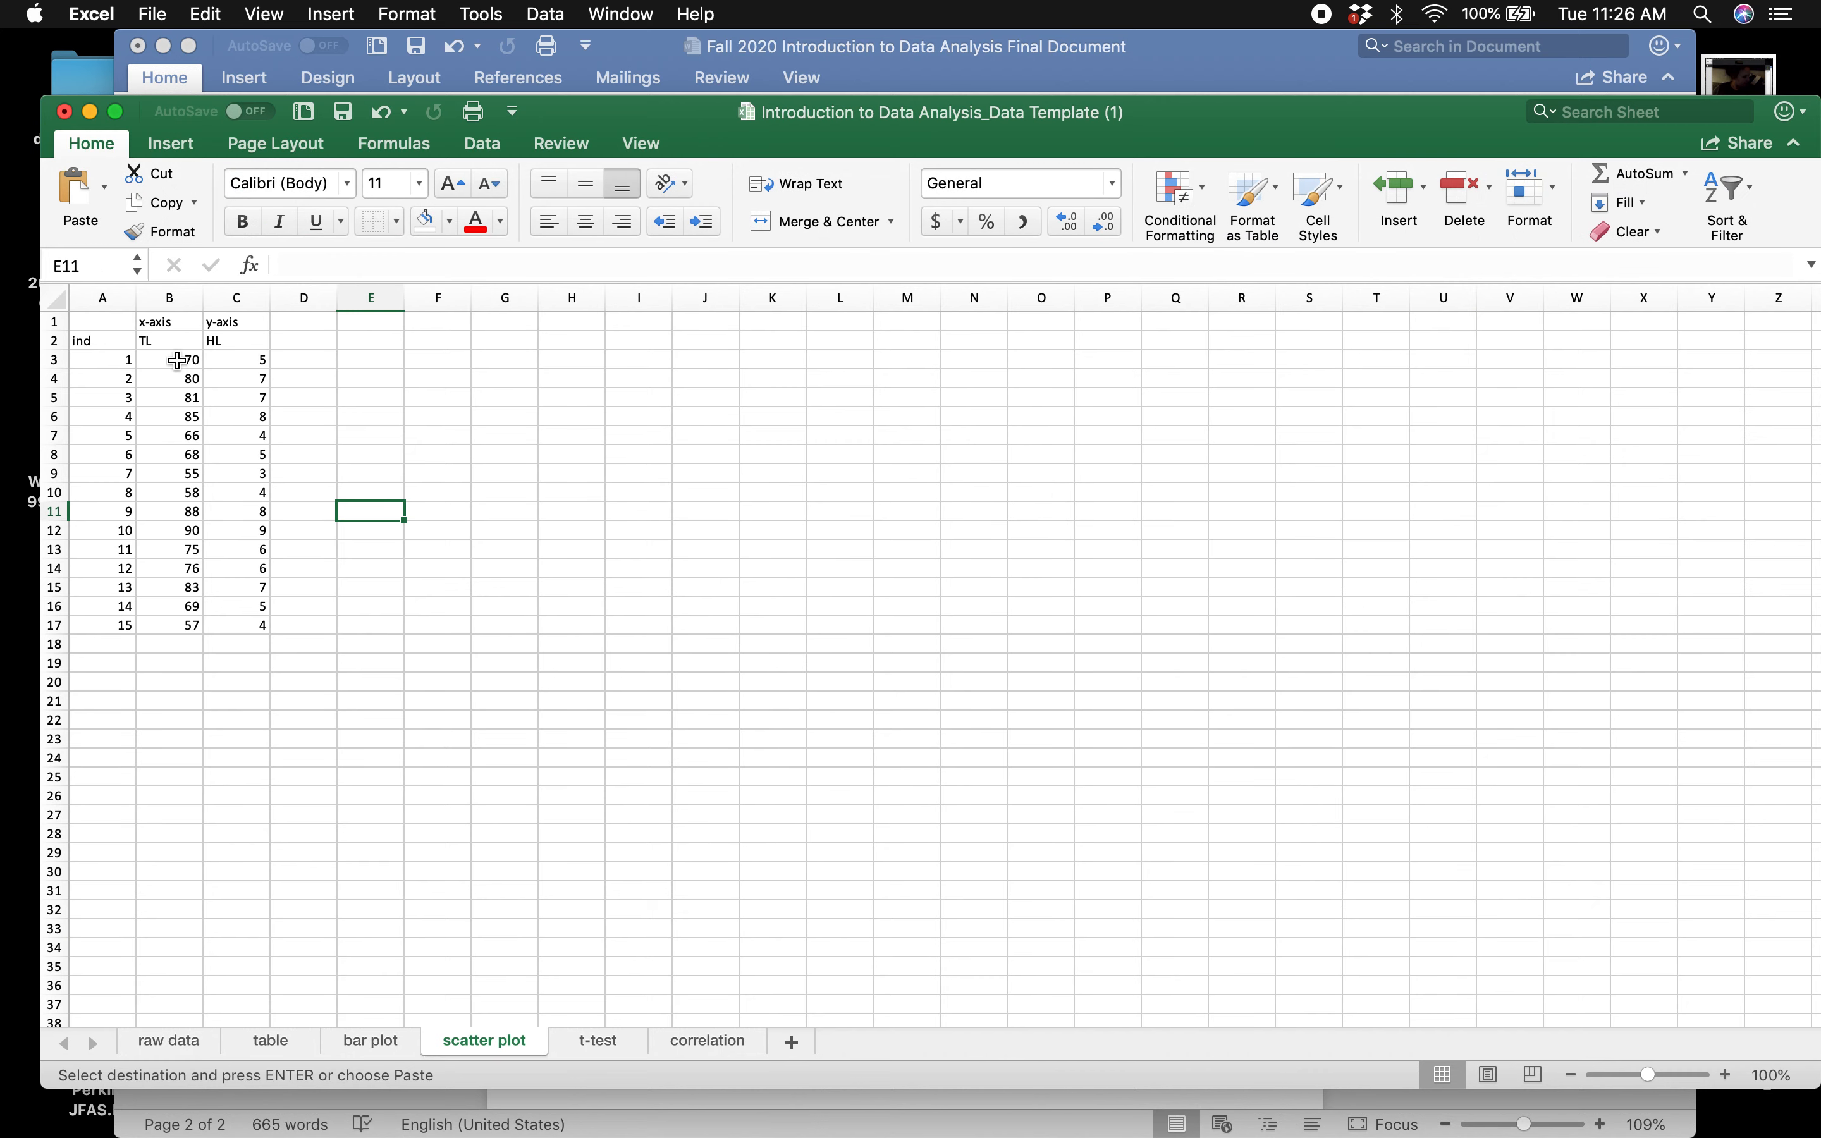
- Insert a markers-only scatter chart from the TL and HL columns in B2:C17, and enlarge it
drag(173, 347, 250, 626)
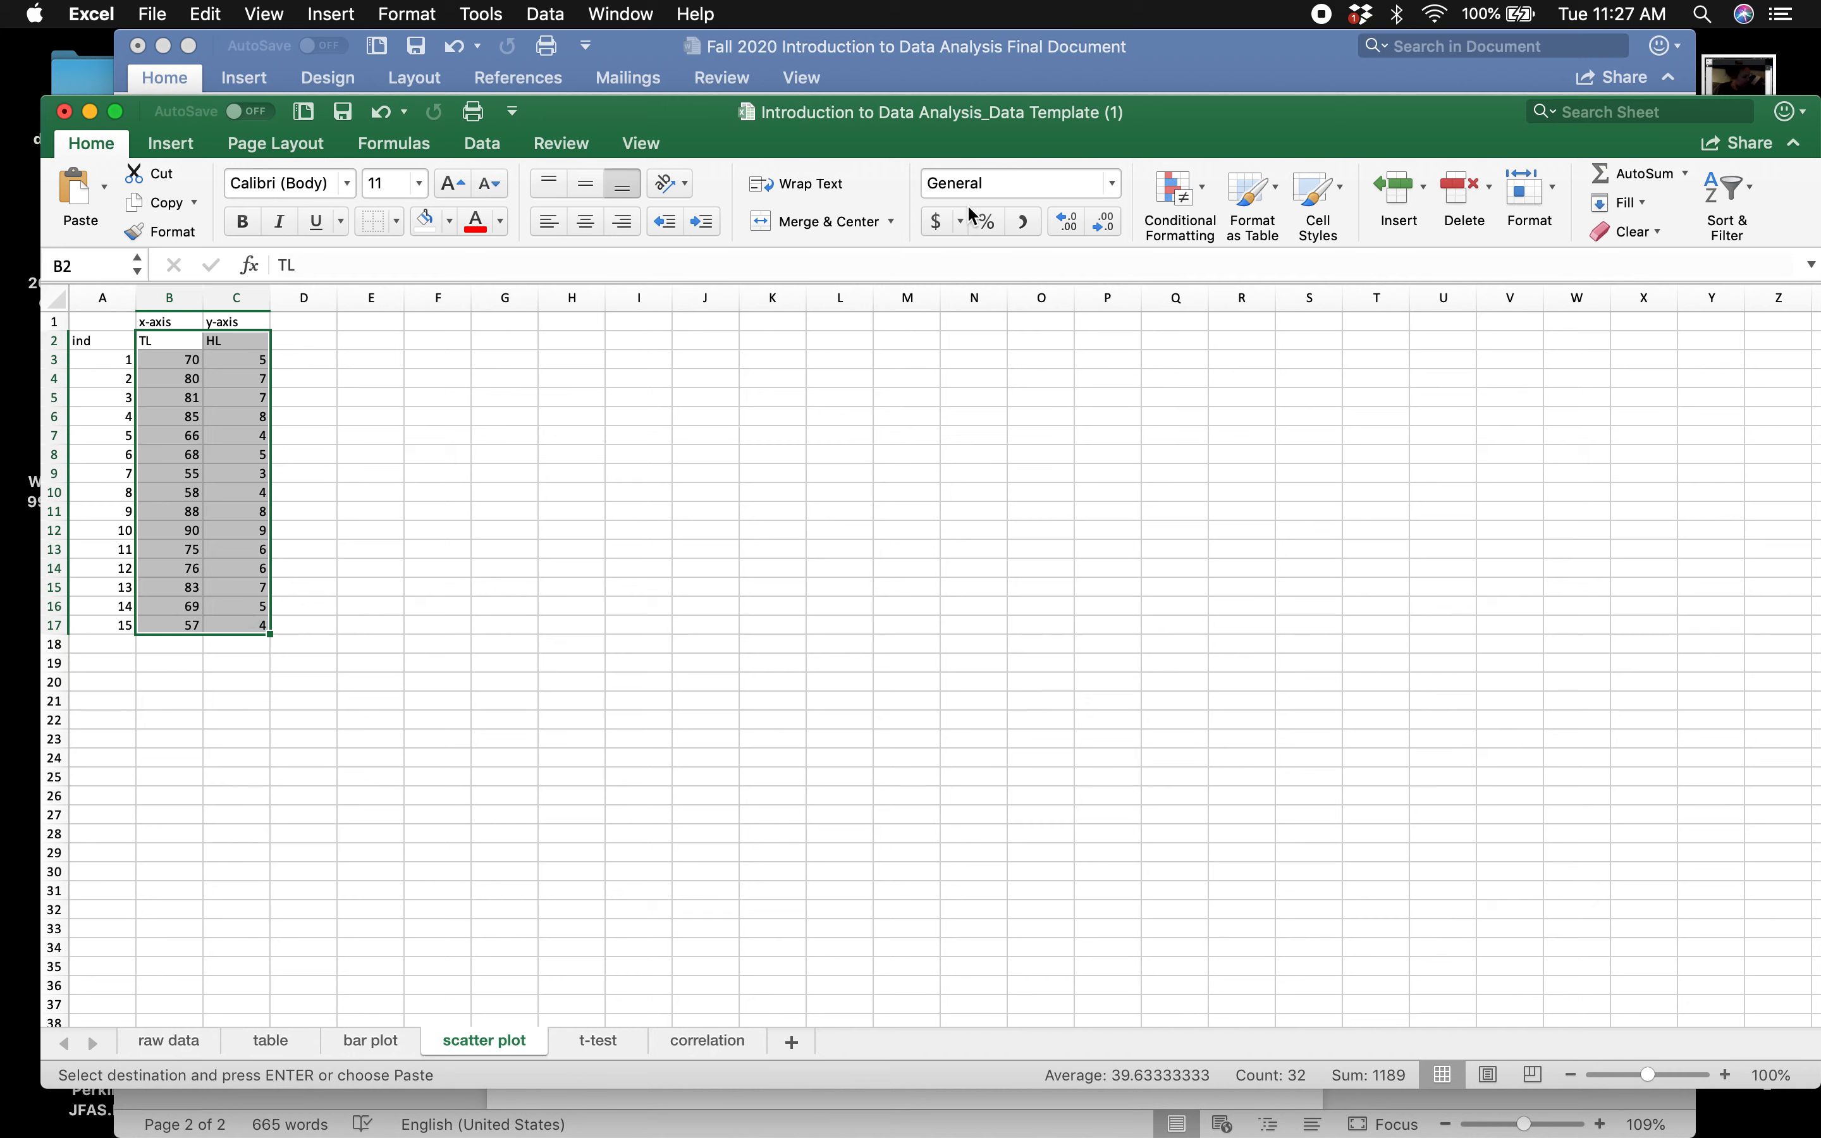
click(193, 145)
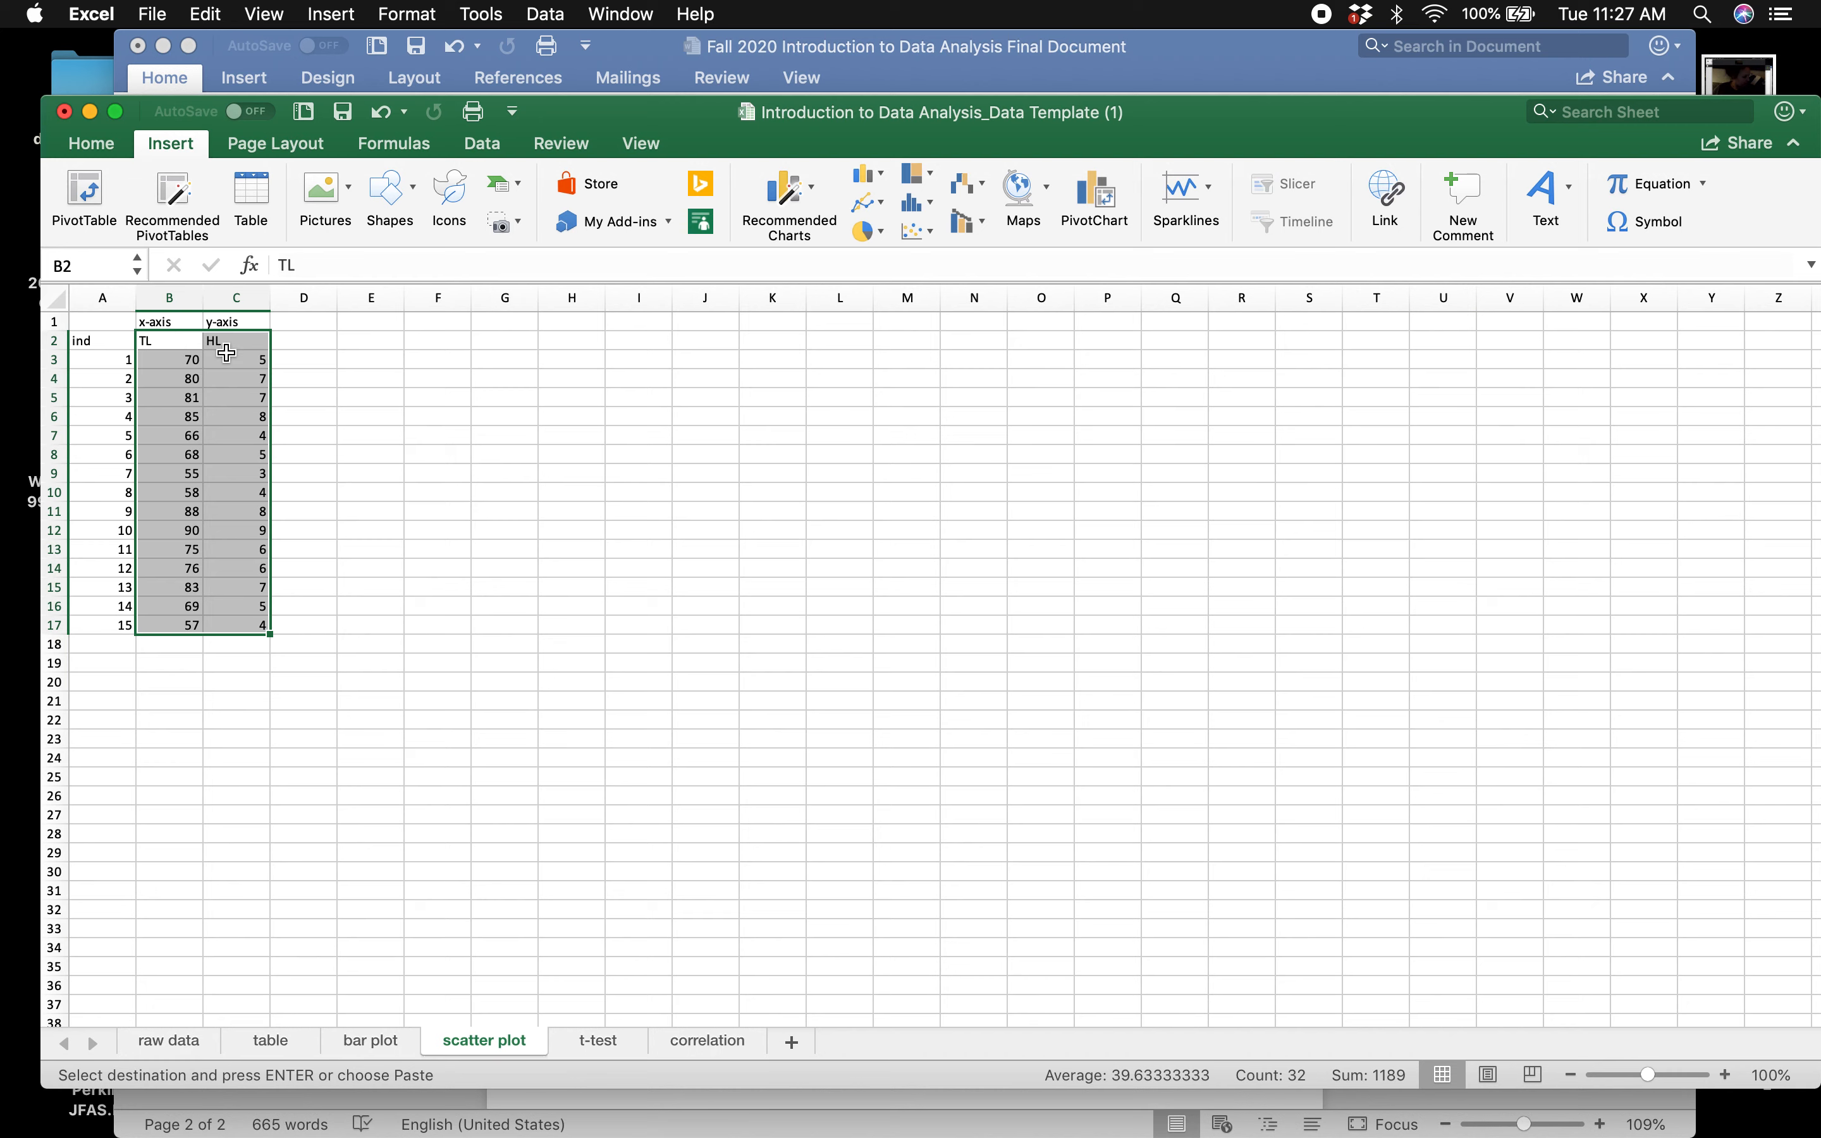
click(930, 237)
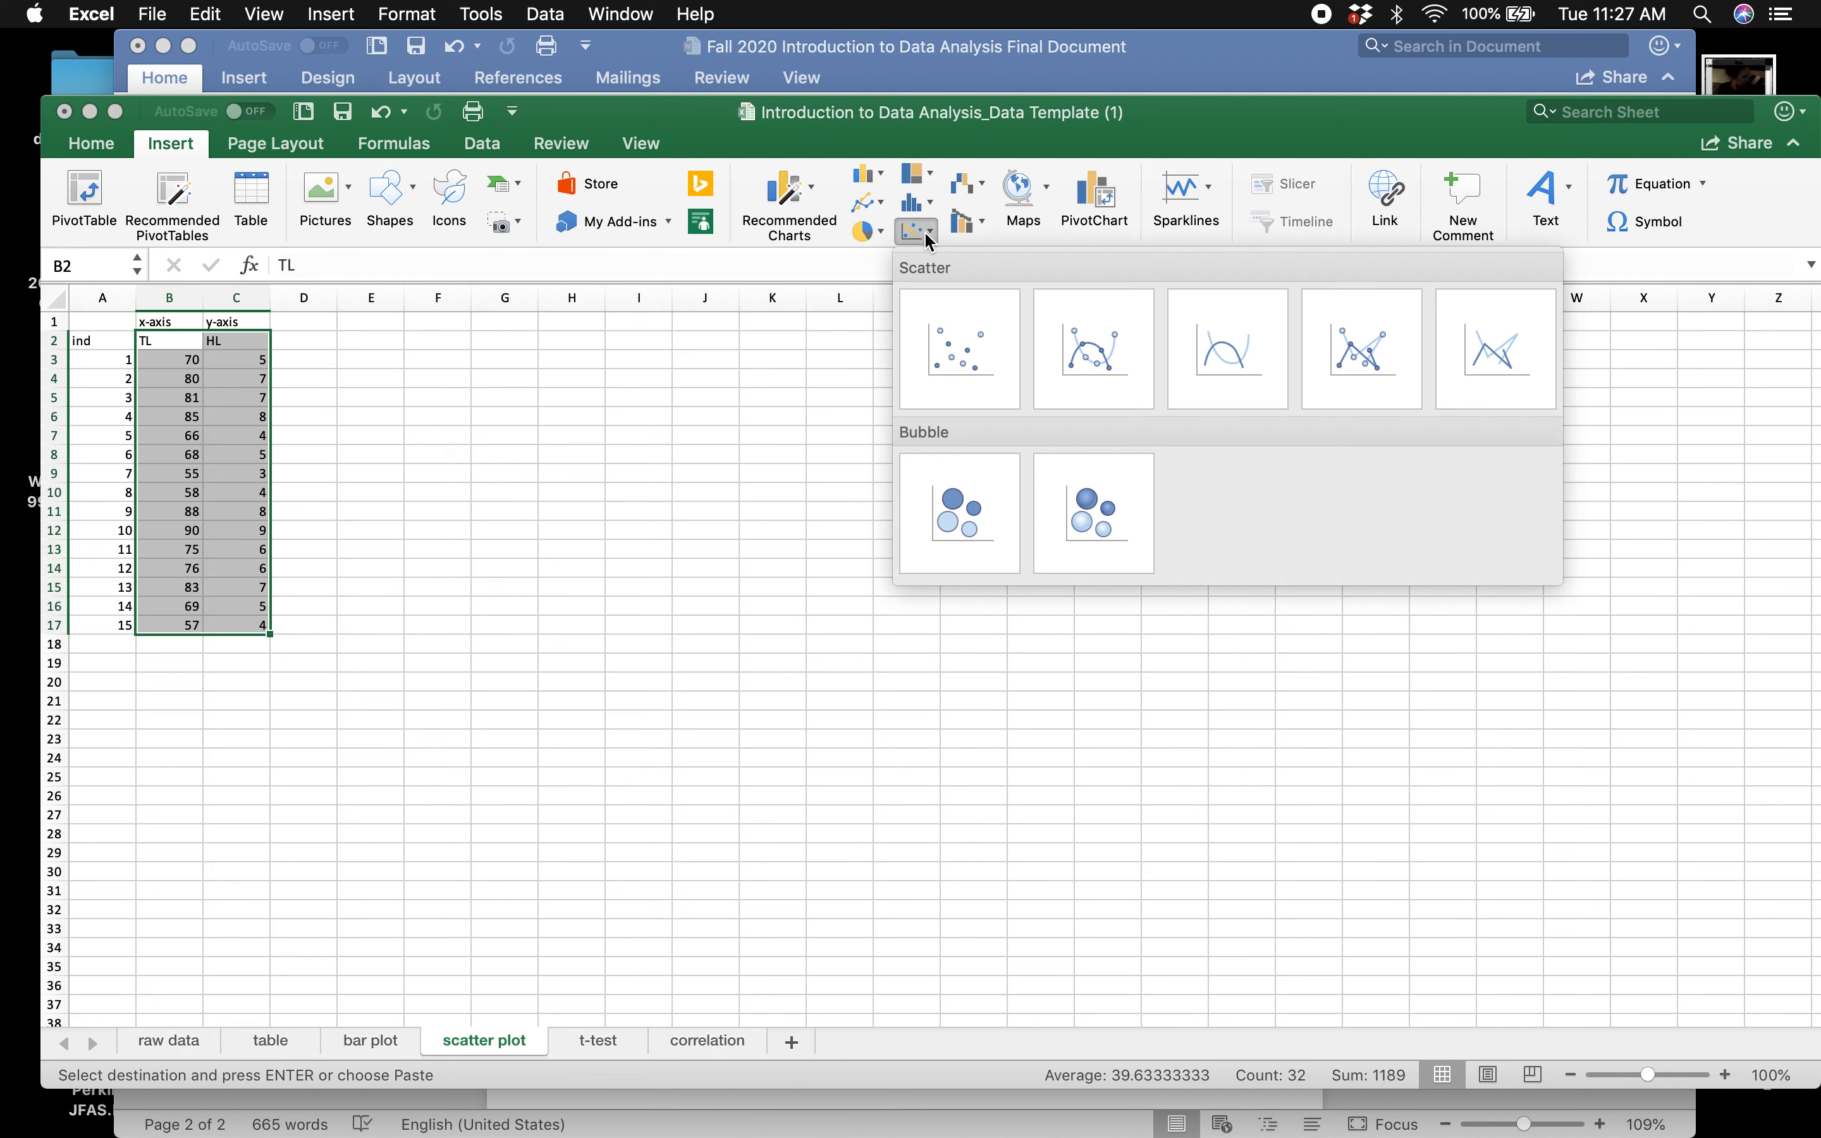
click(979, 353)
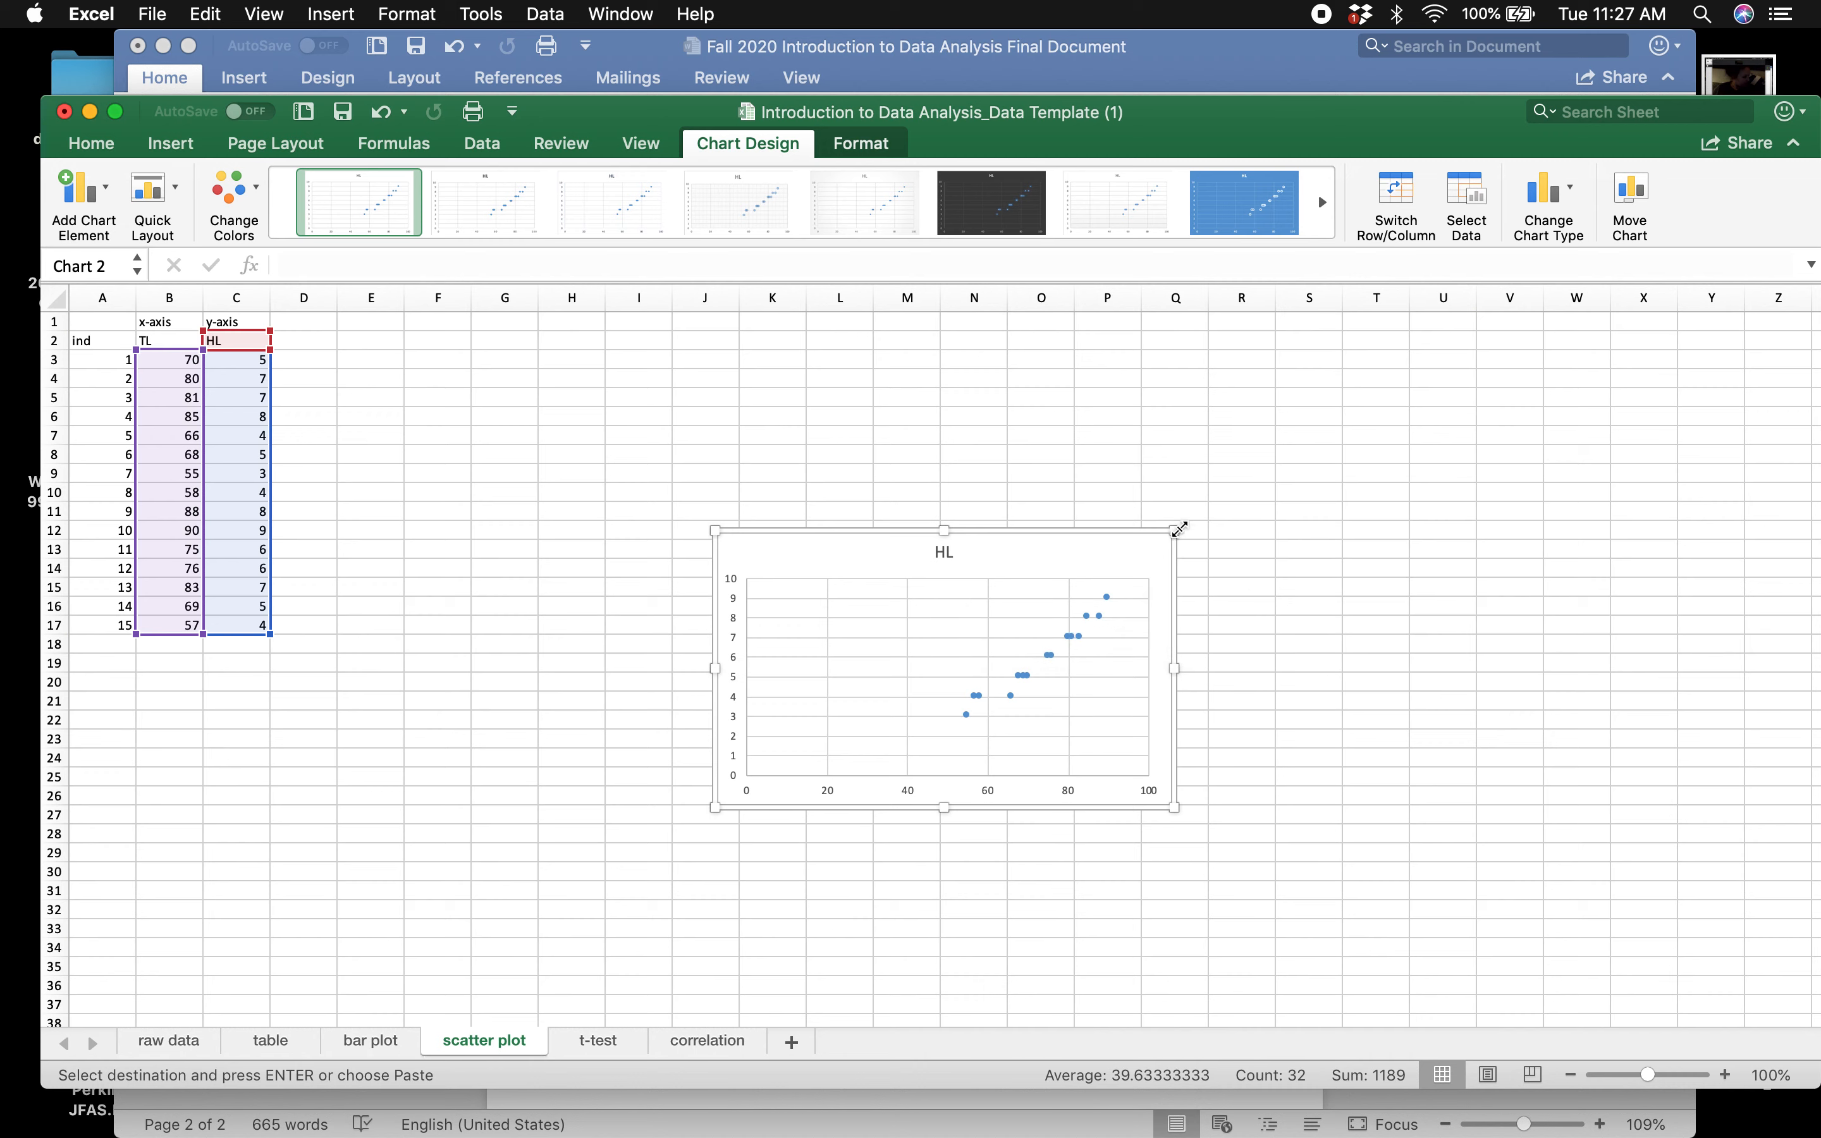
drag(1176, 529, 1315, 424)
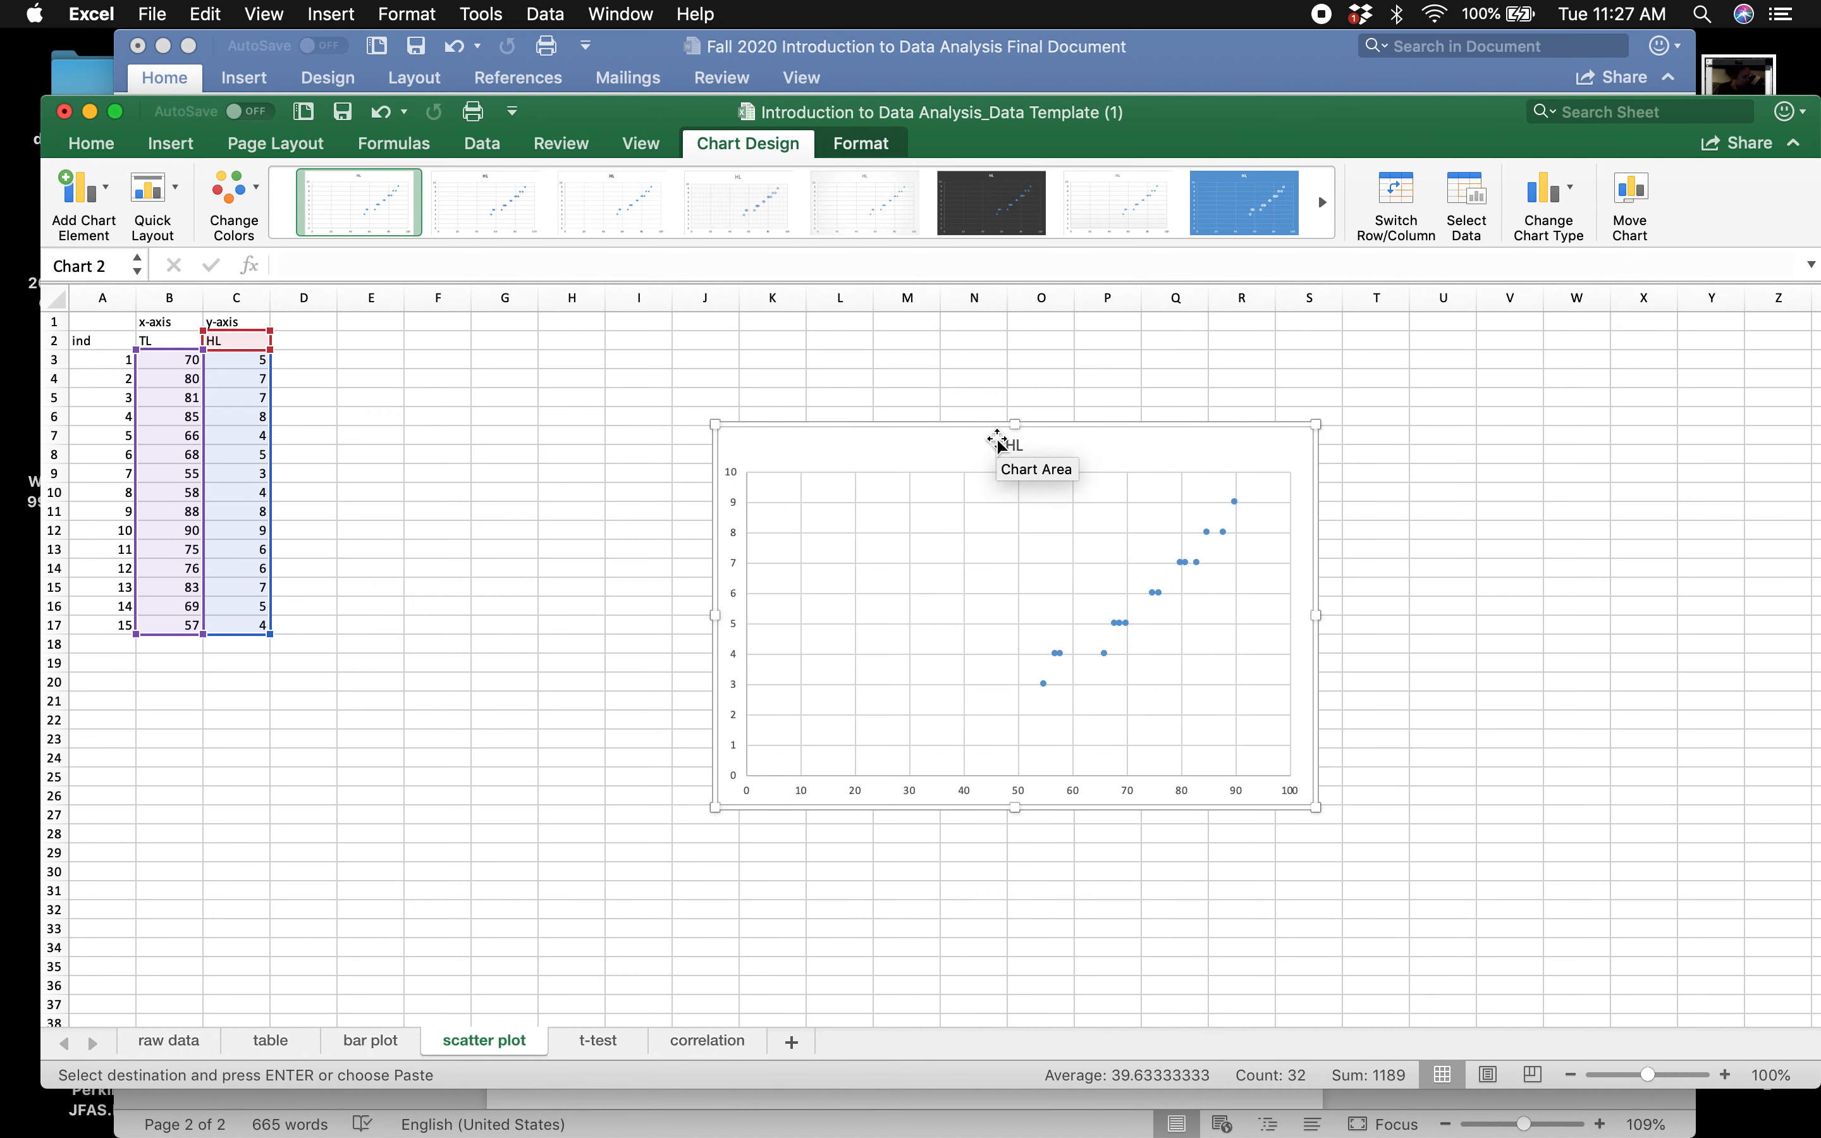
- Change the chart title to "Head length vs. total length (mm) of Pimephales notatus"
click(1006, 445)
double_click(1007, 445)
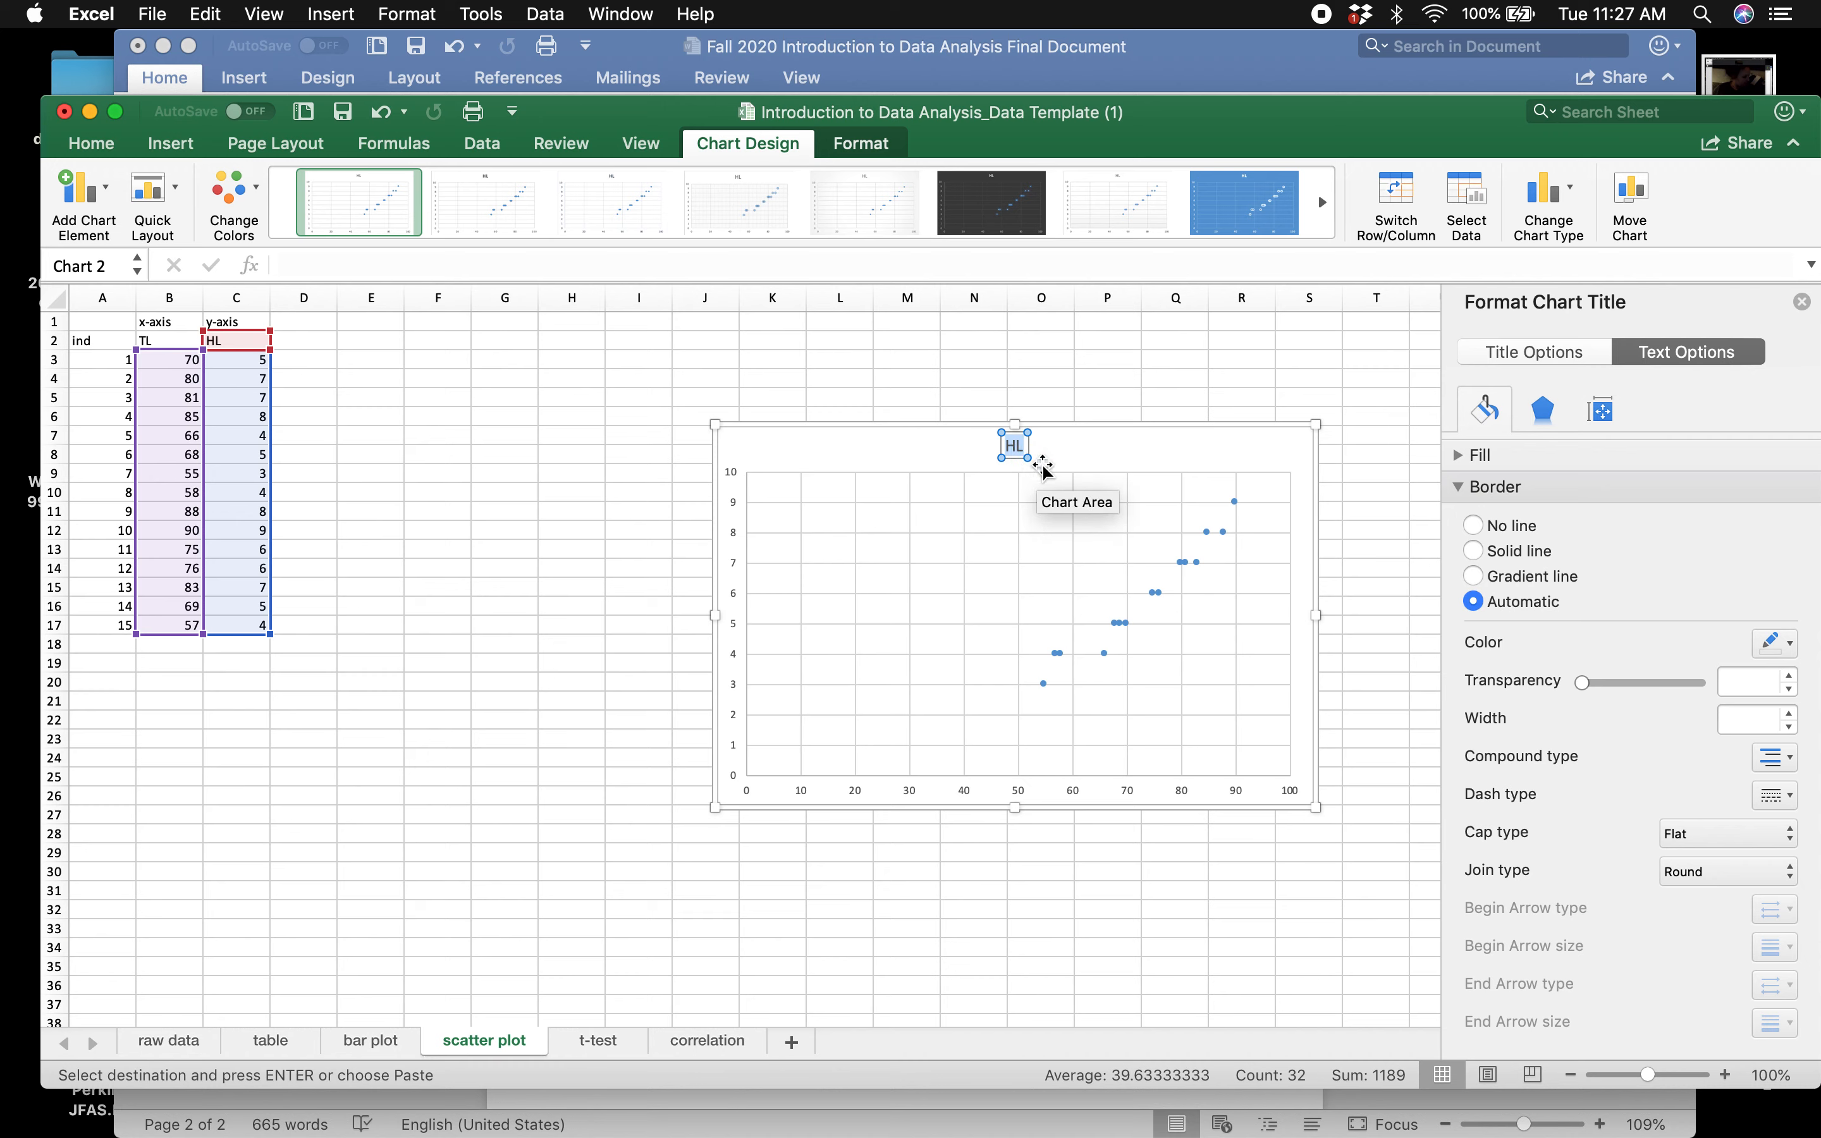
text(Head)
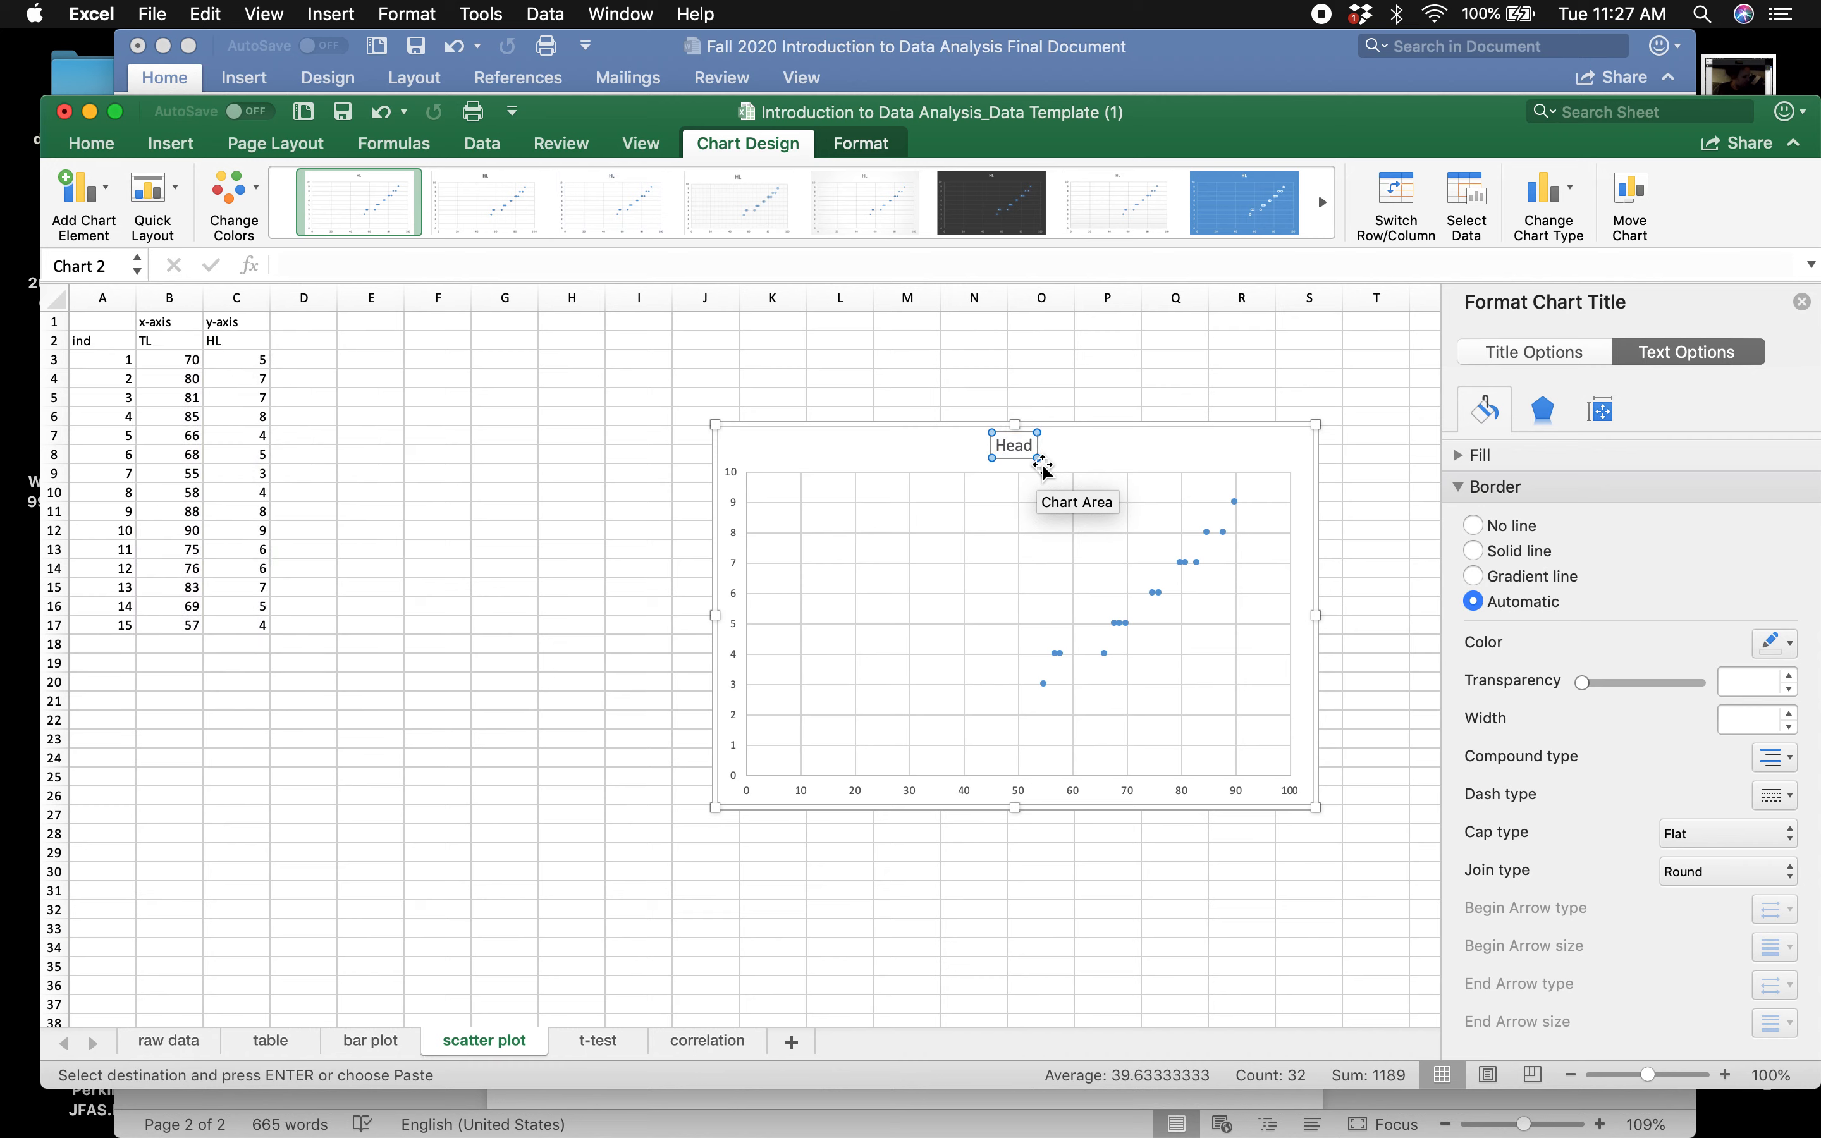
text( length vs total)
key(BackSpace)
key(BackSpace)
key(BackSpace)
key(BackSpace)
key(BackSpace)
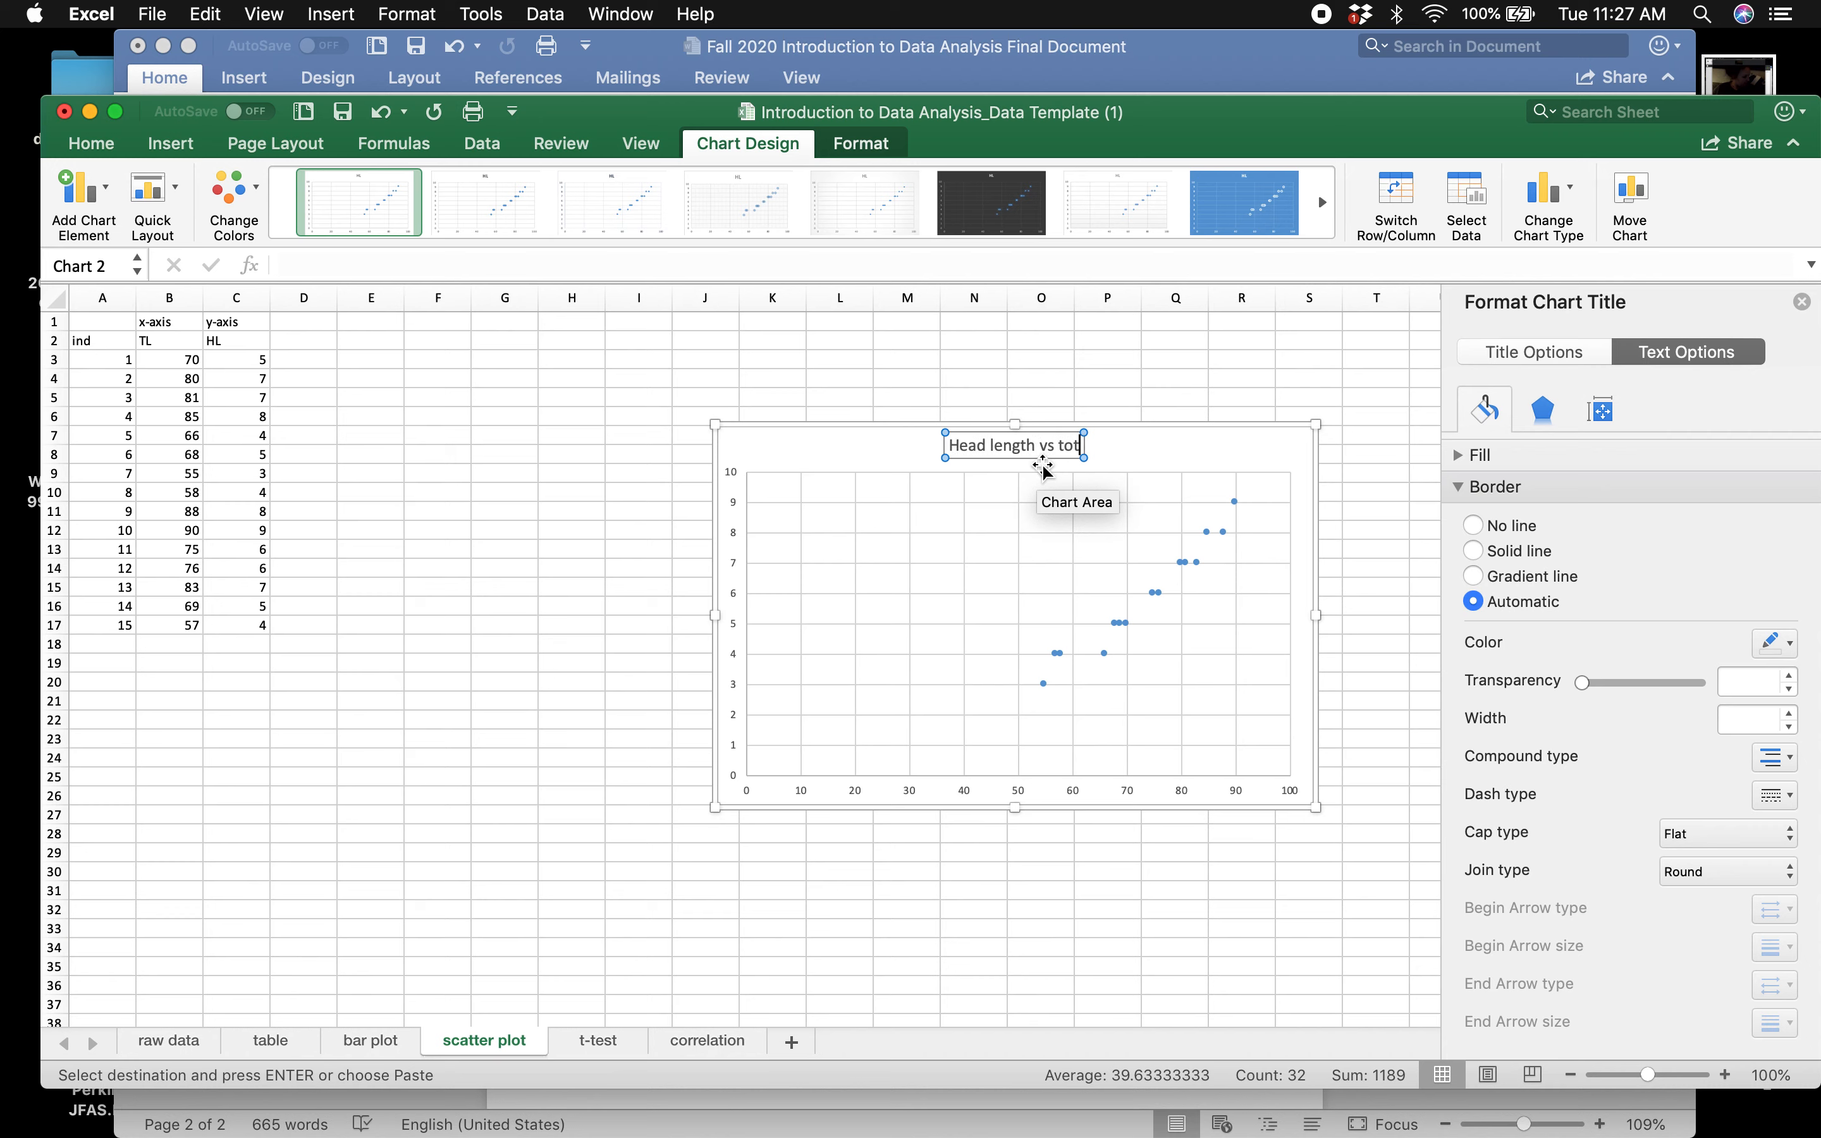
text(. total leng)
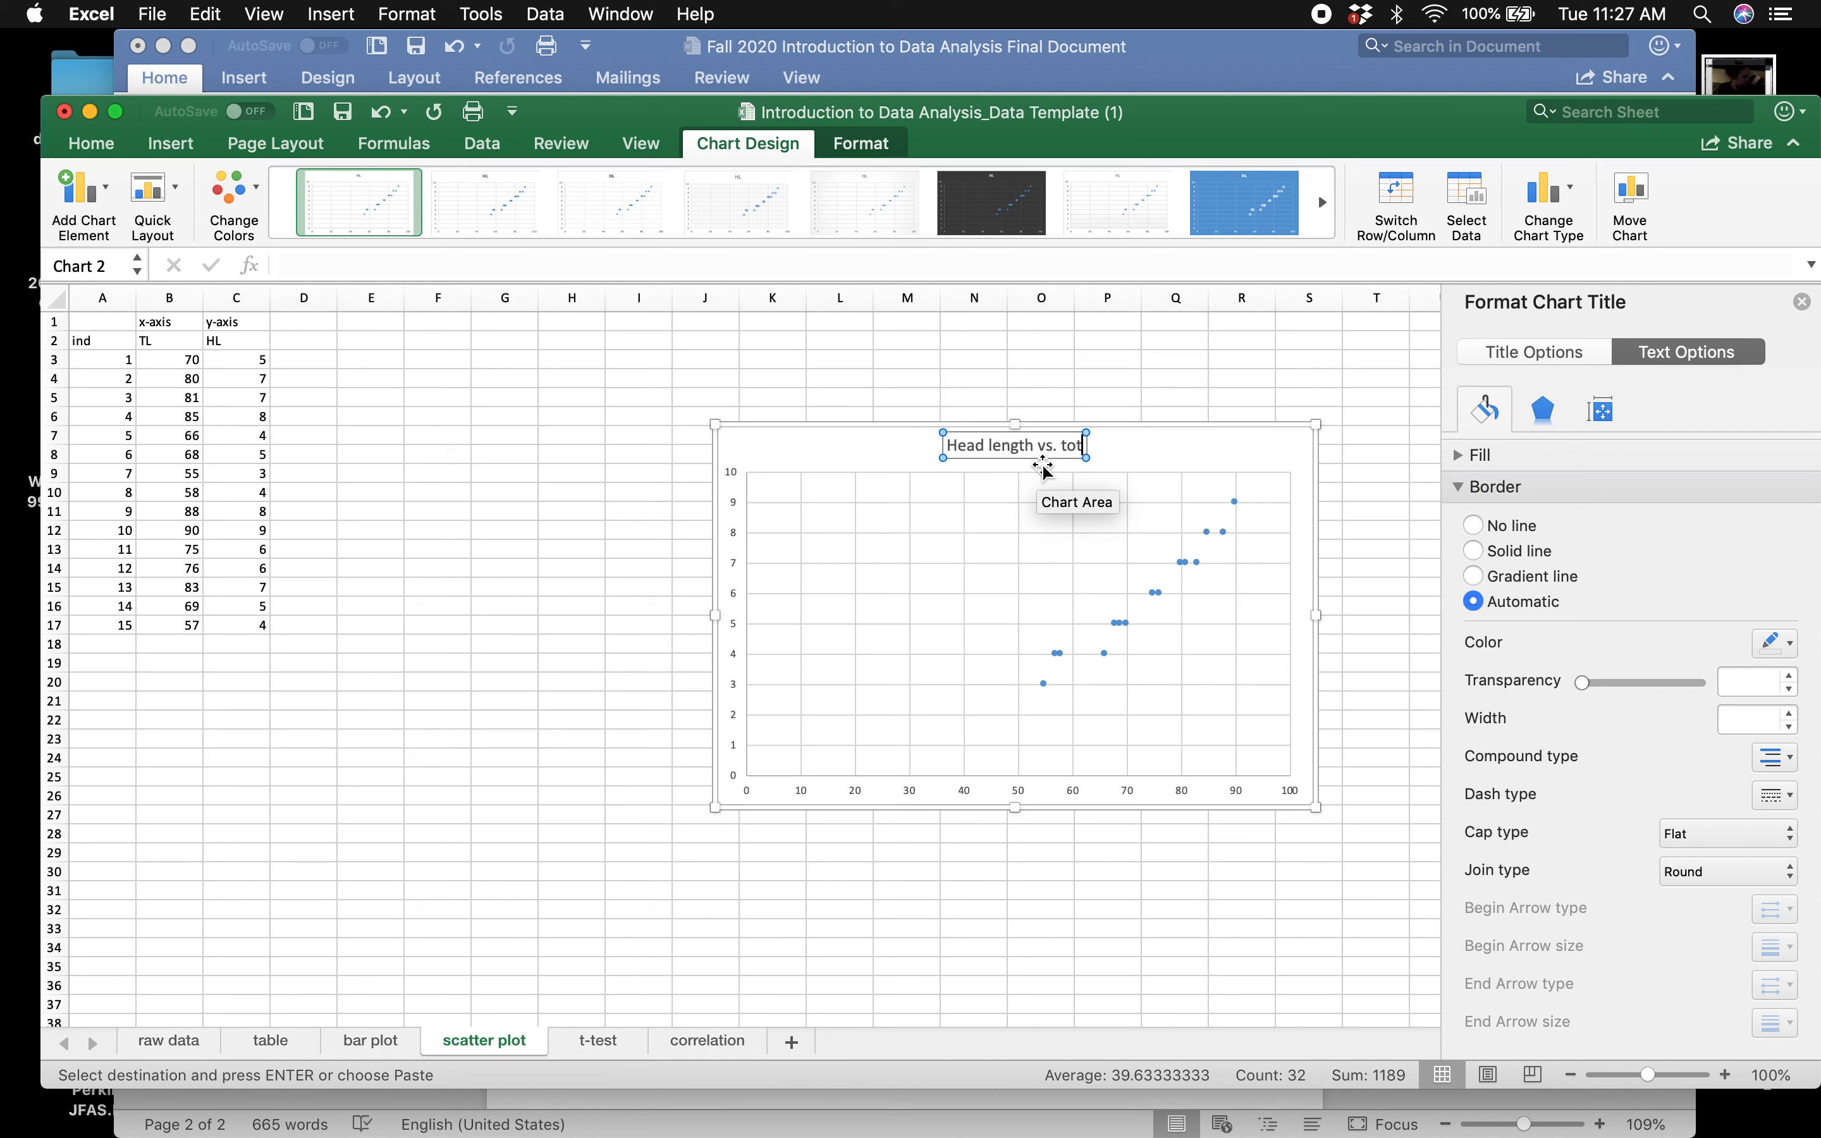
text(th of Pimep)
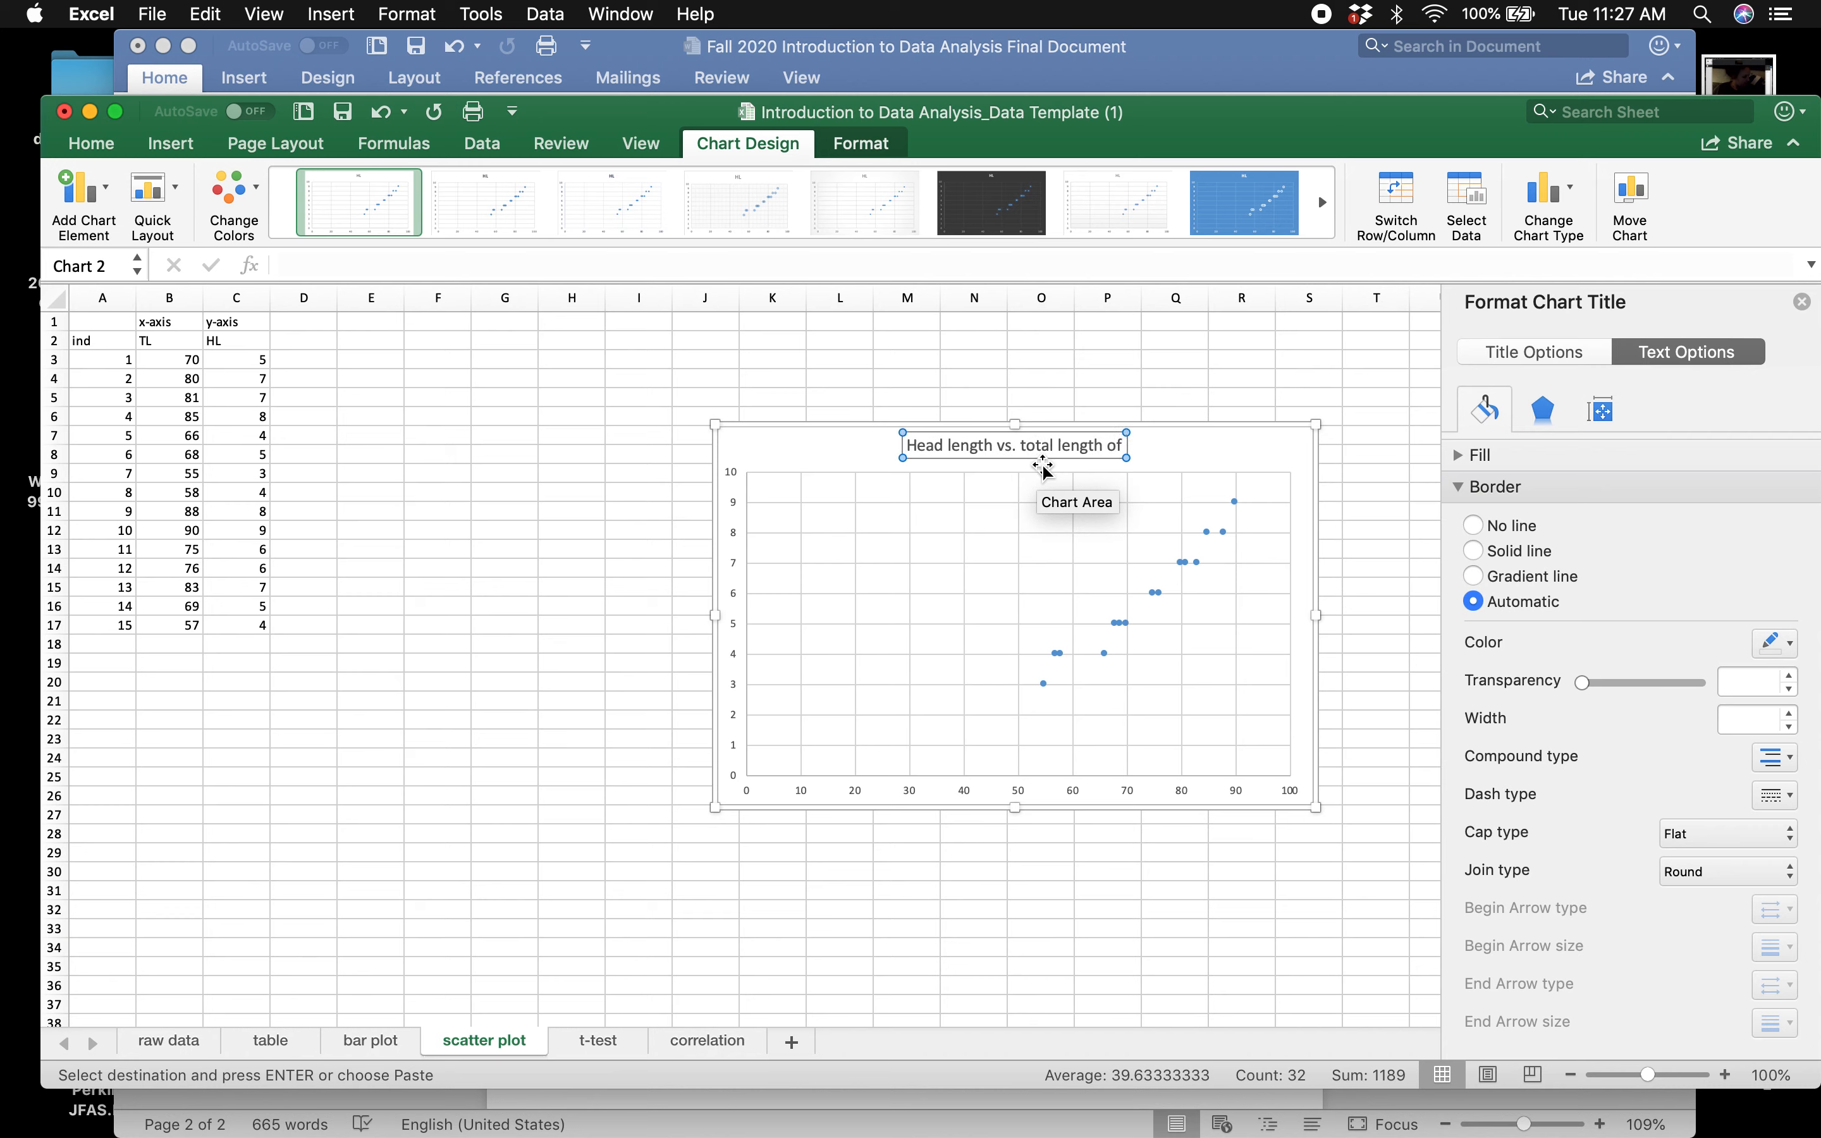
text(notatus)
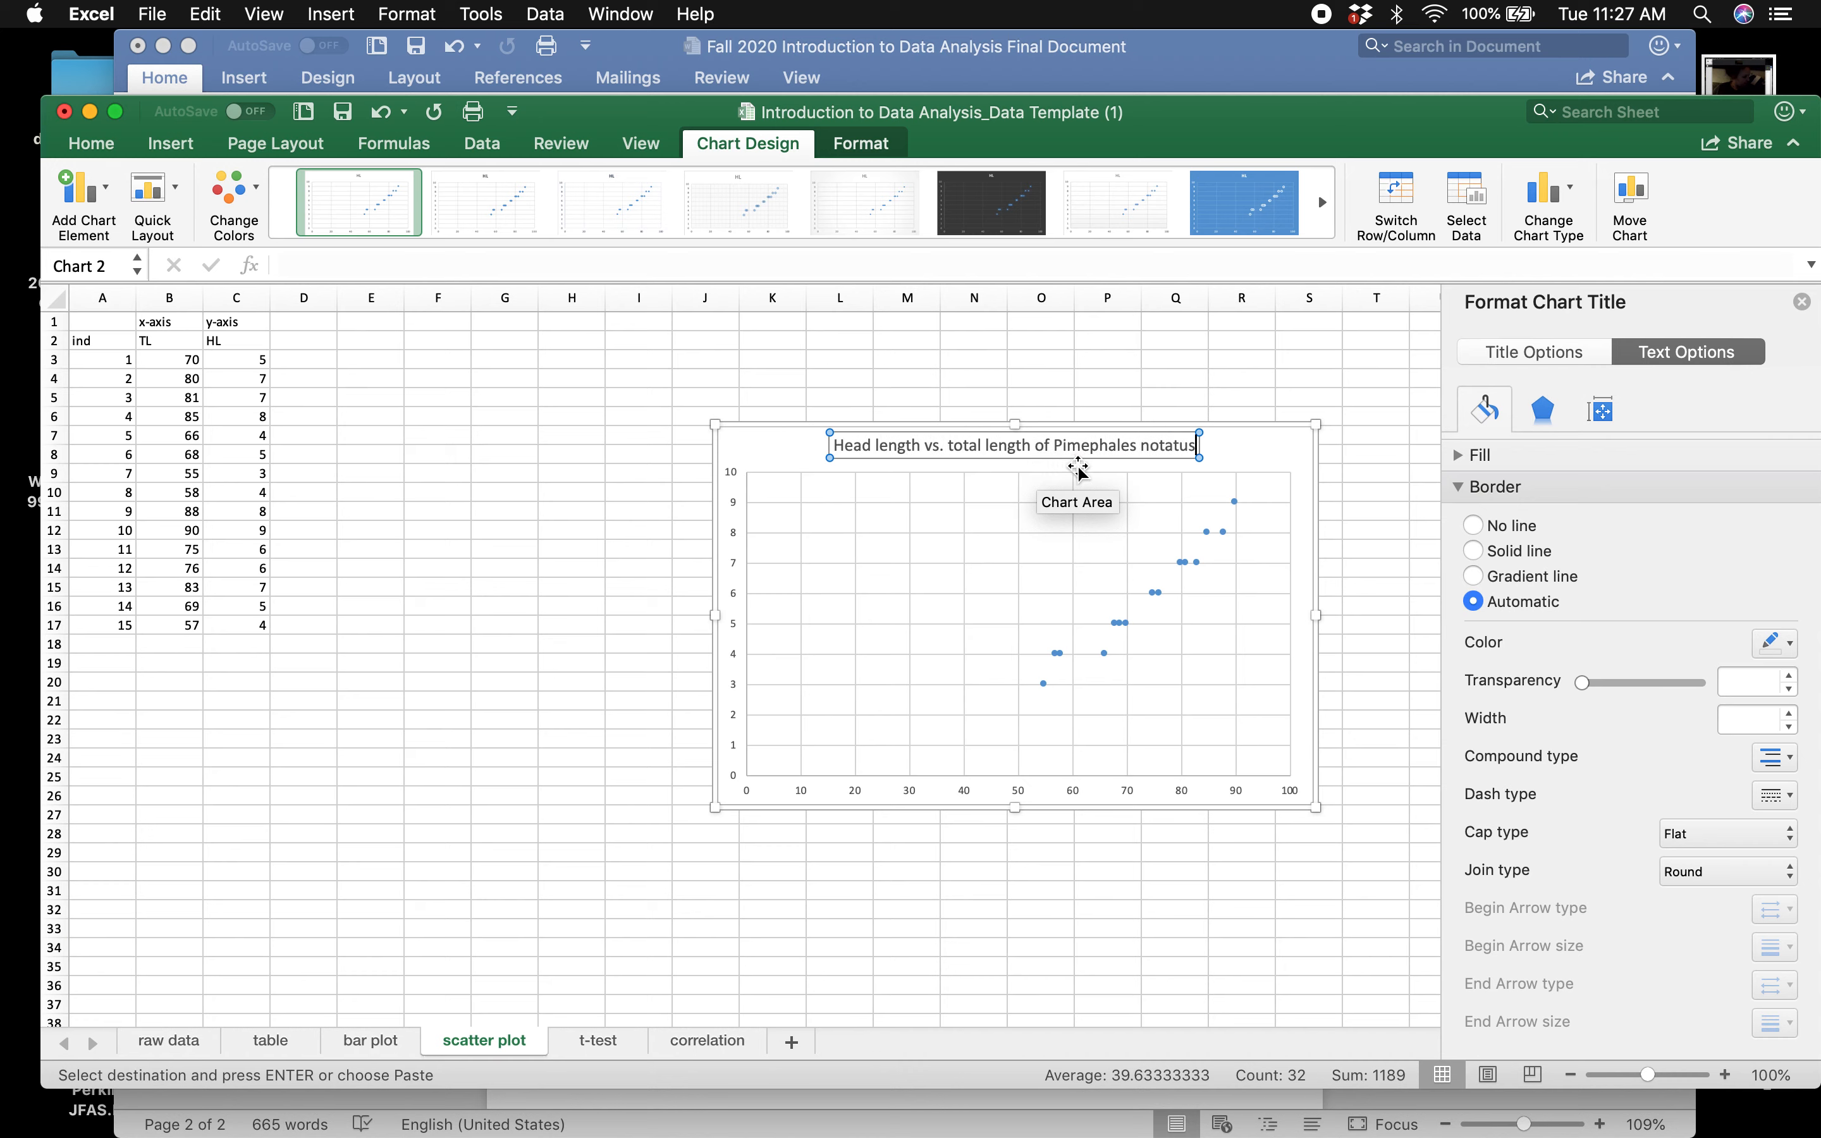
click(1037, 445)
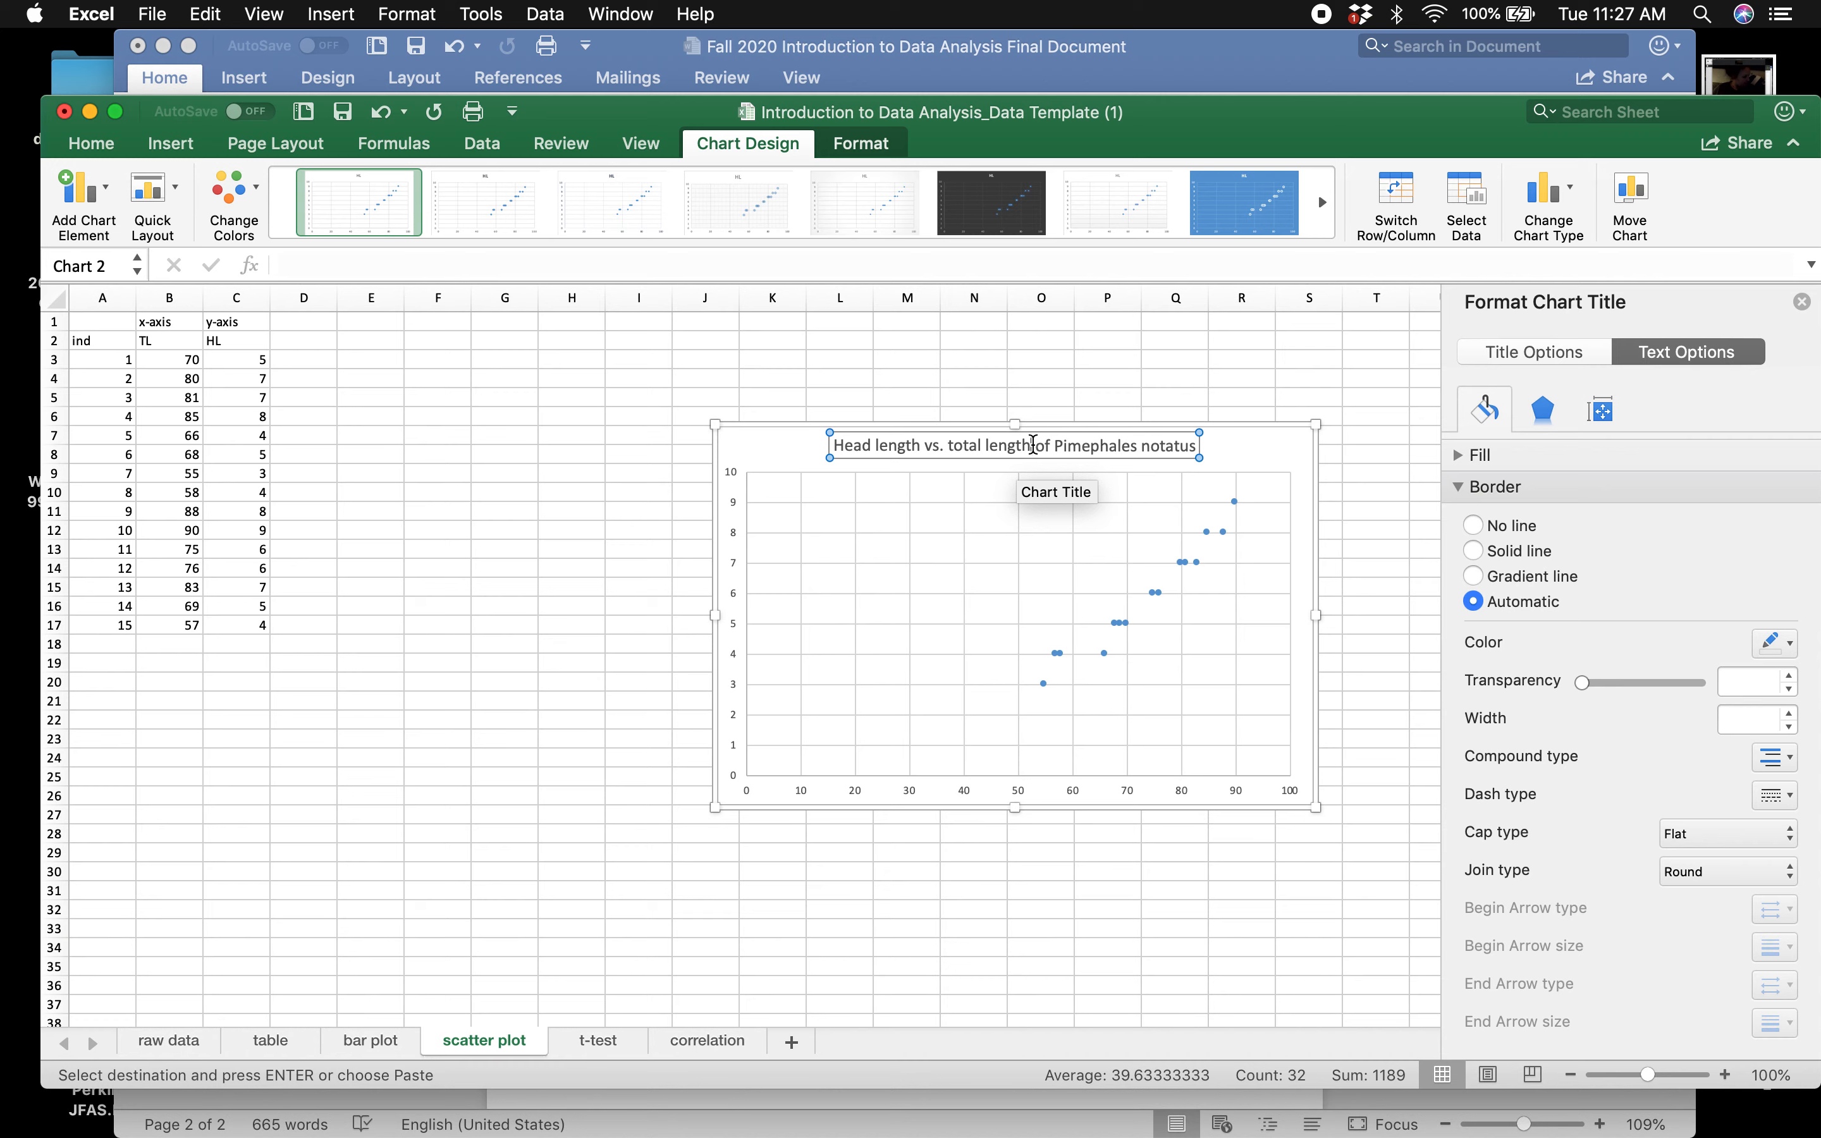
text((mm))
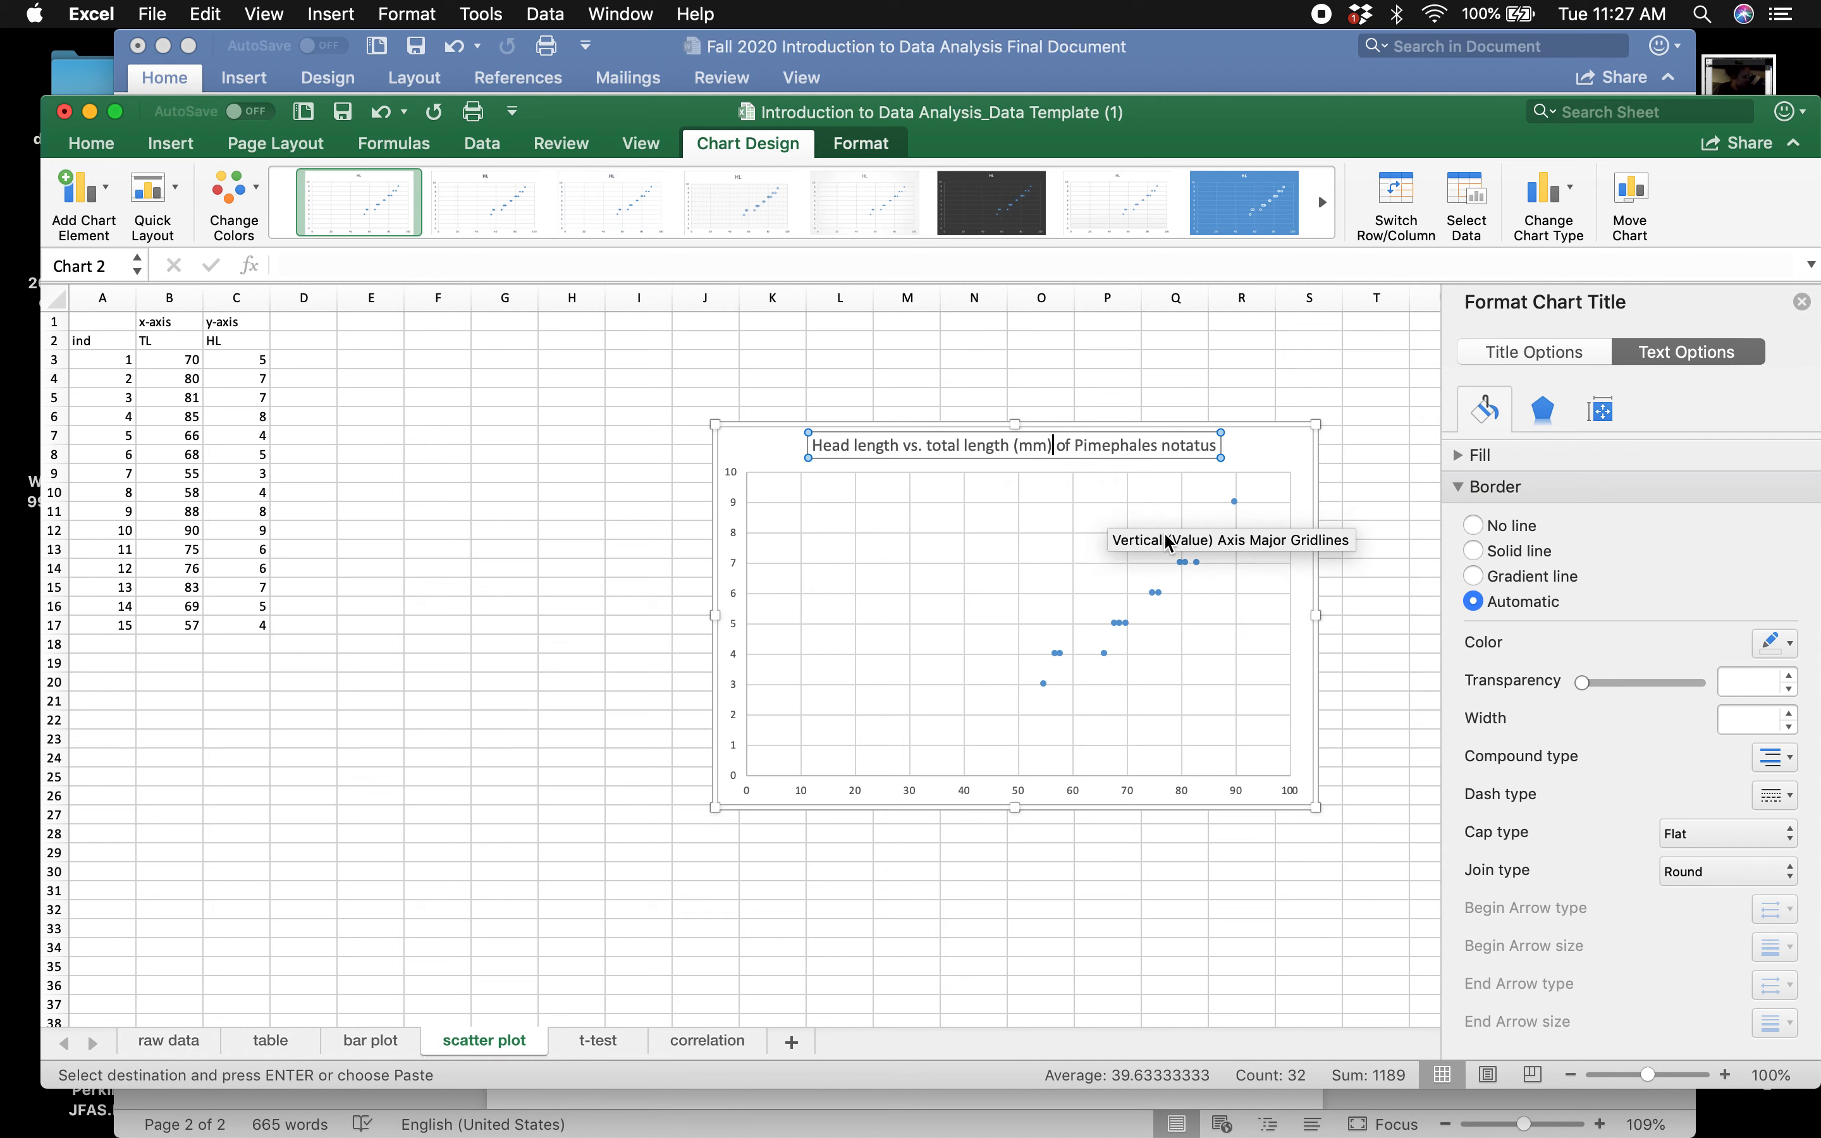
- Italicize the species name "Pimephales notatus" in the chart title
drag(1076, 445, 1220, 445)
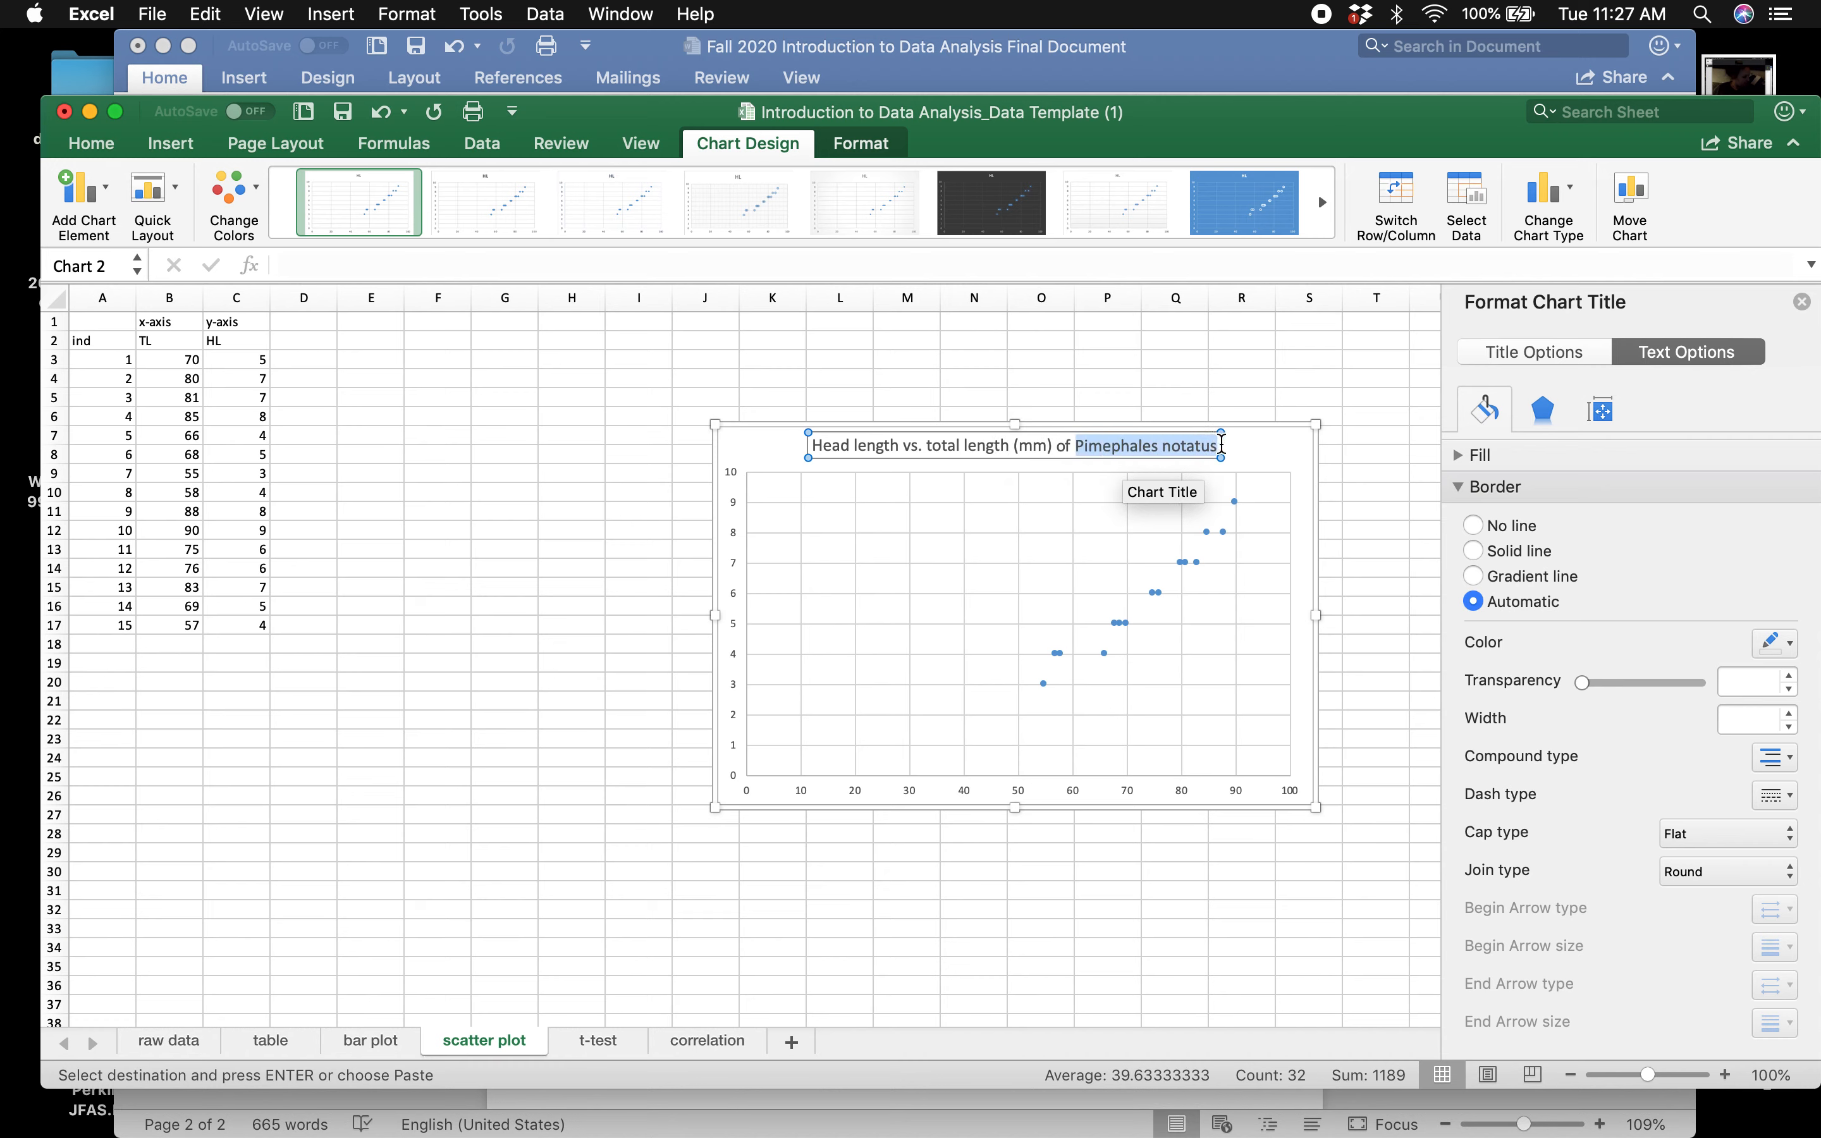
click(94, 143)
click(285, 227)
click(914, 335)
click(796, 442)
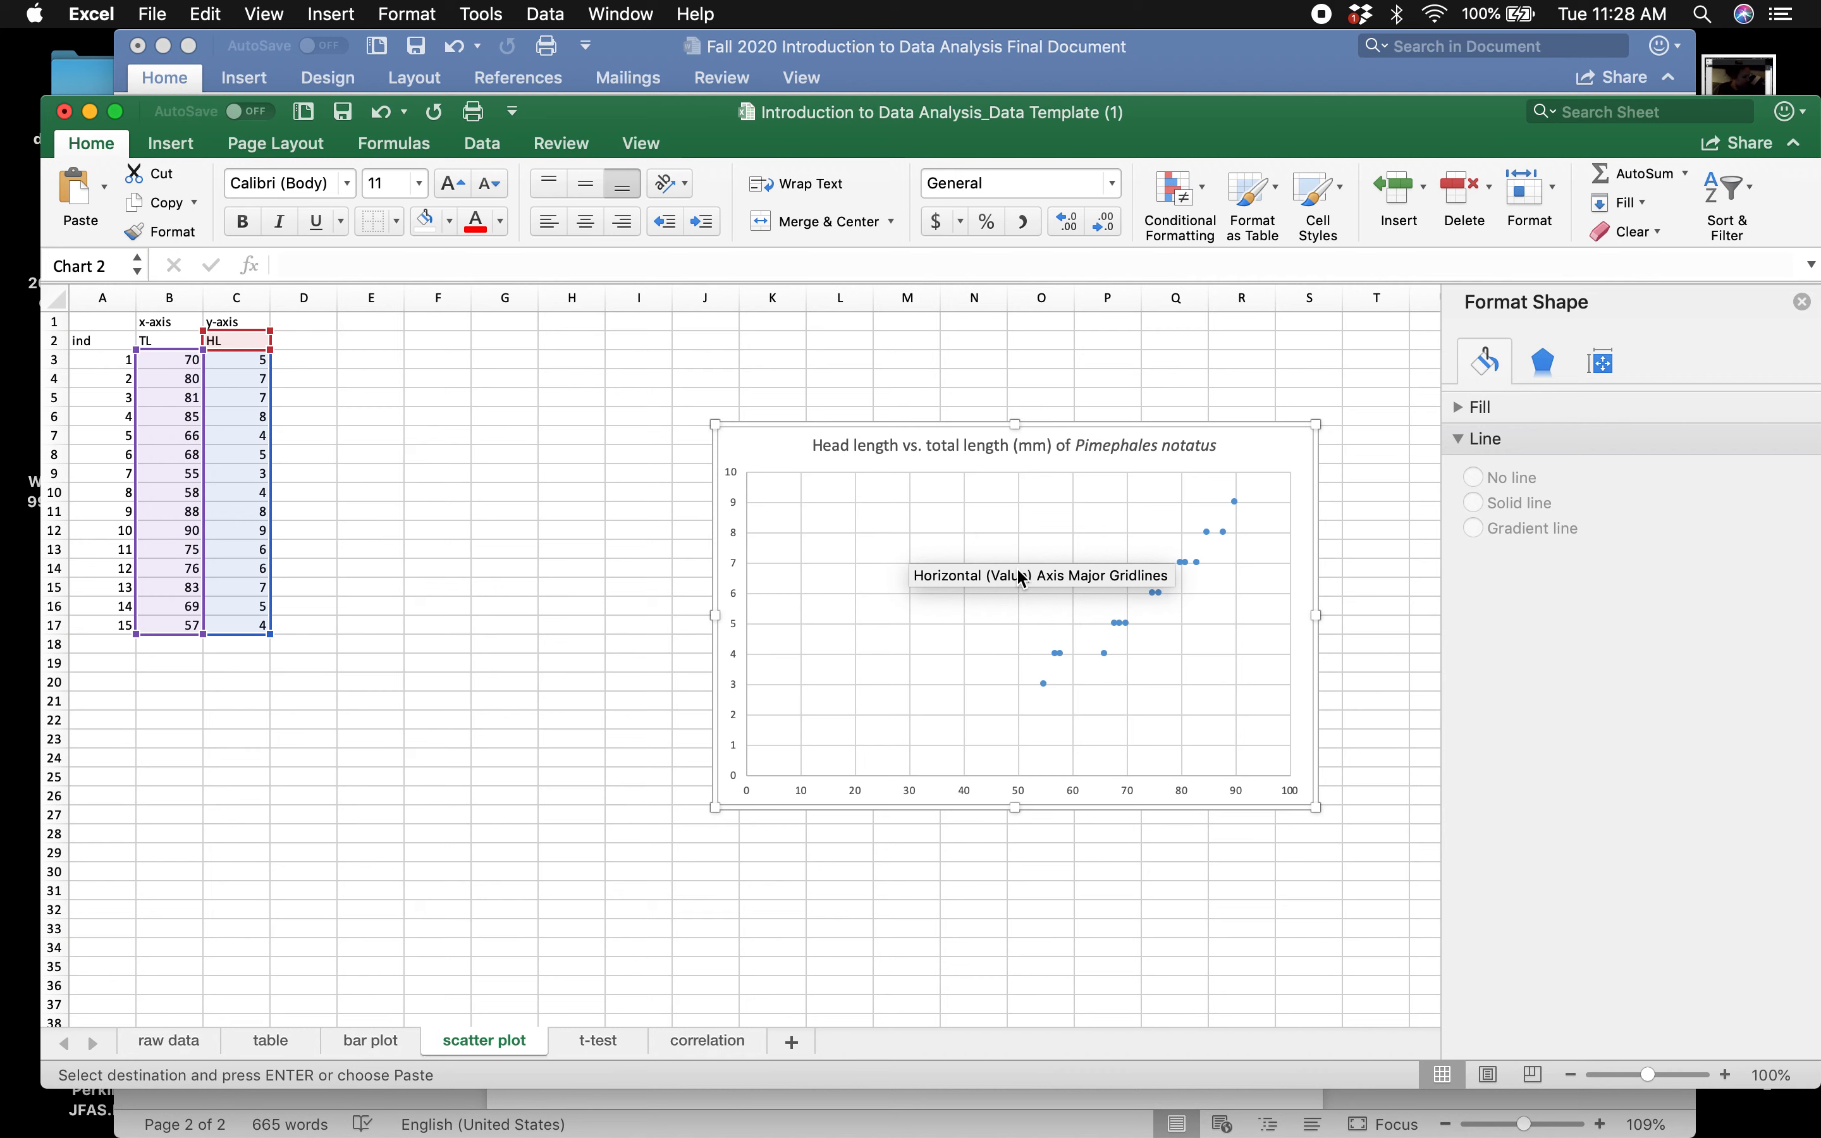
click(901, 446)
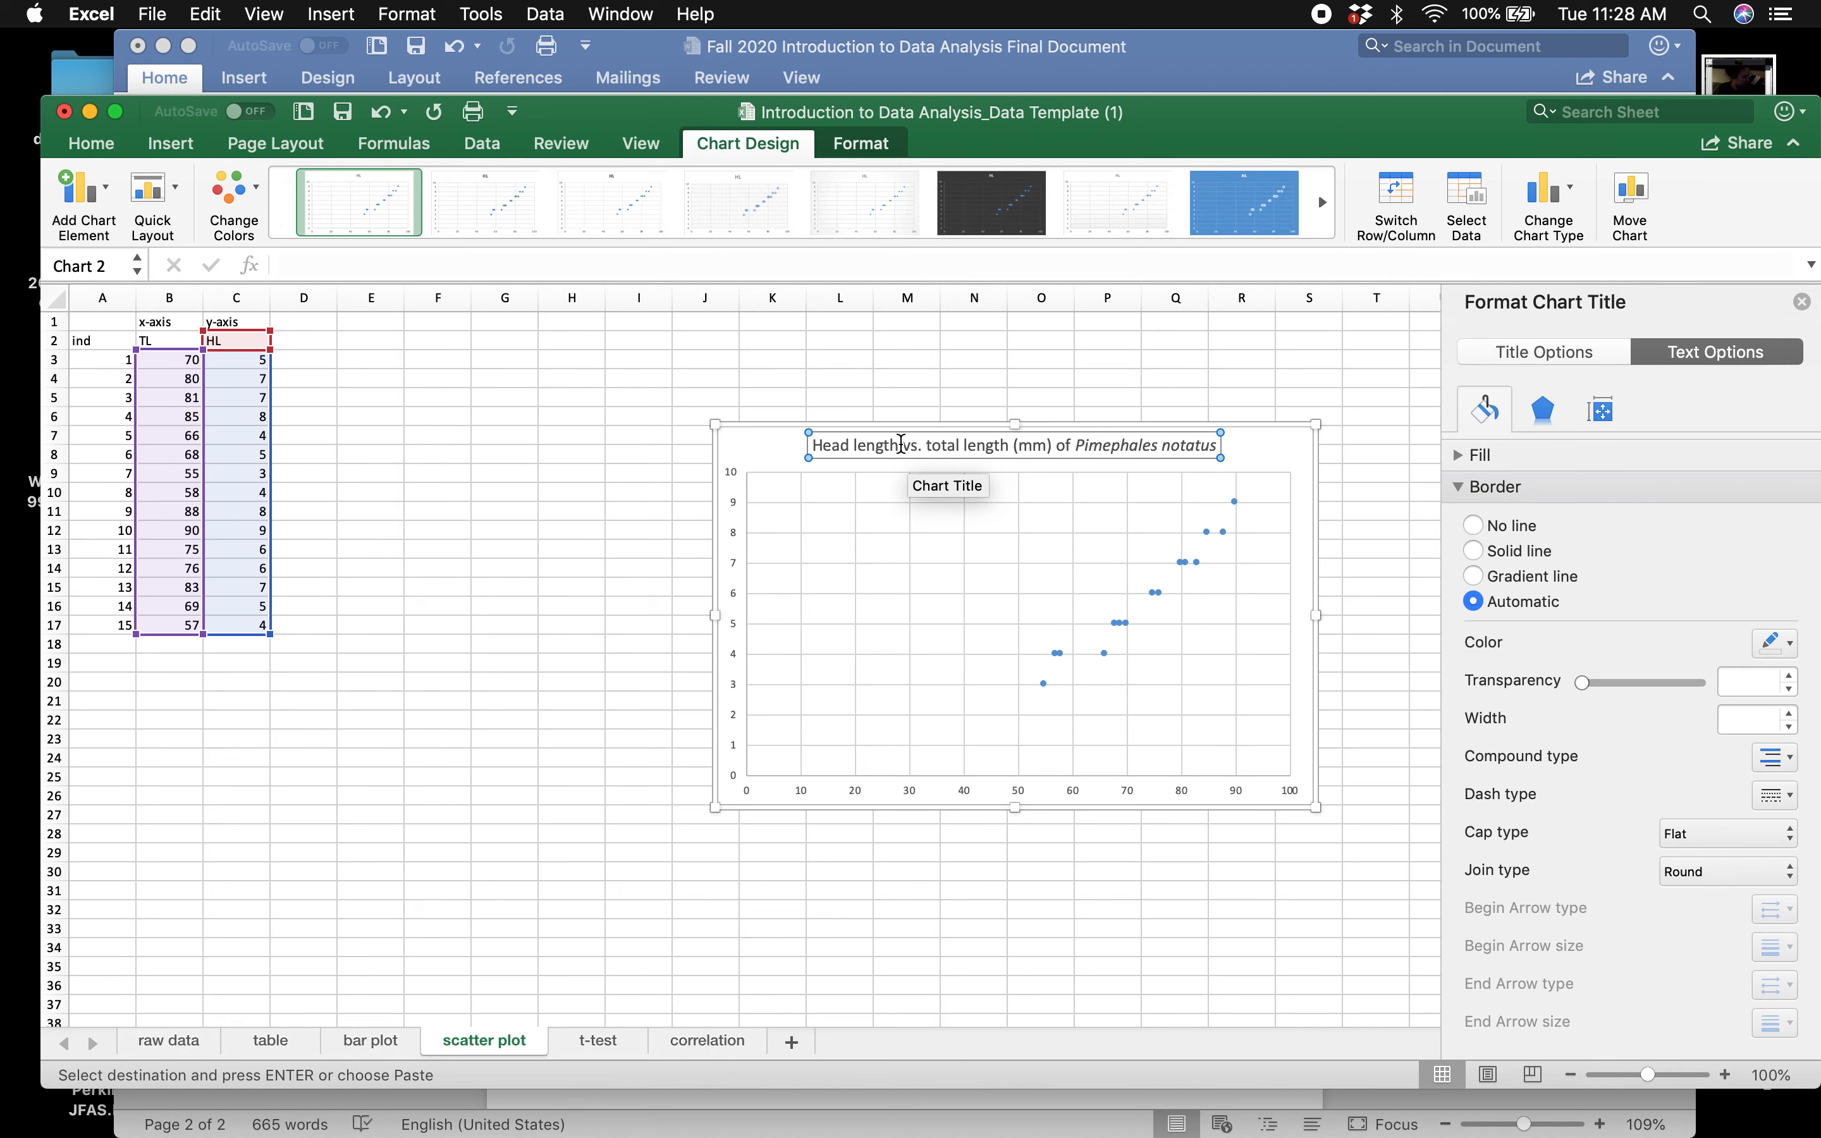
click(901, 445)
text((mm))
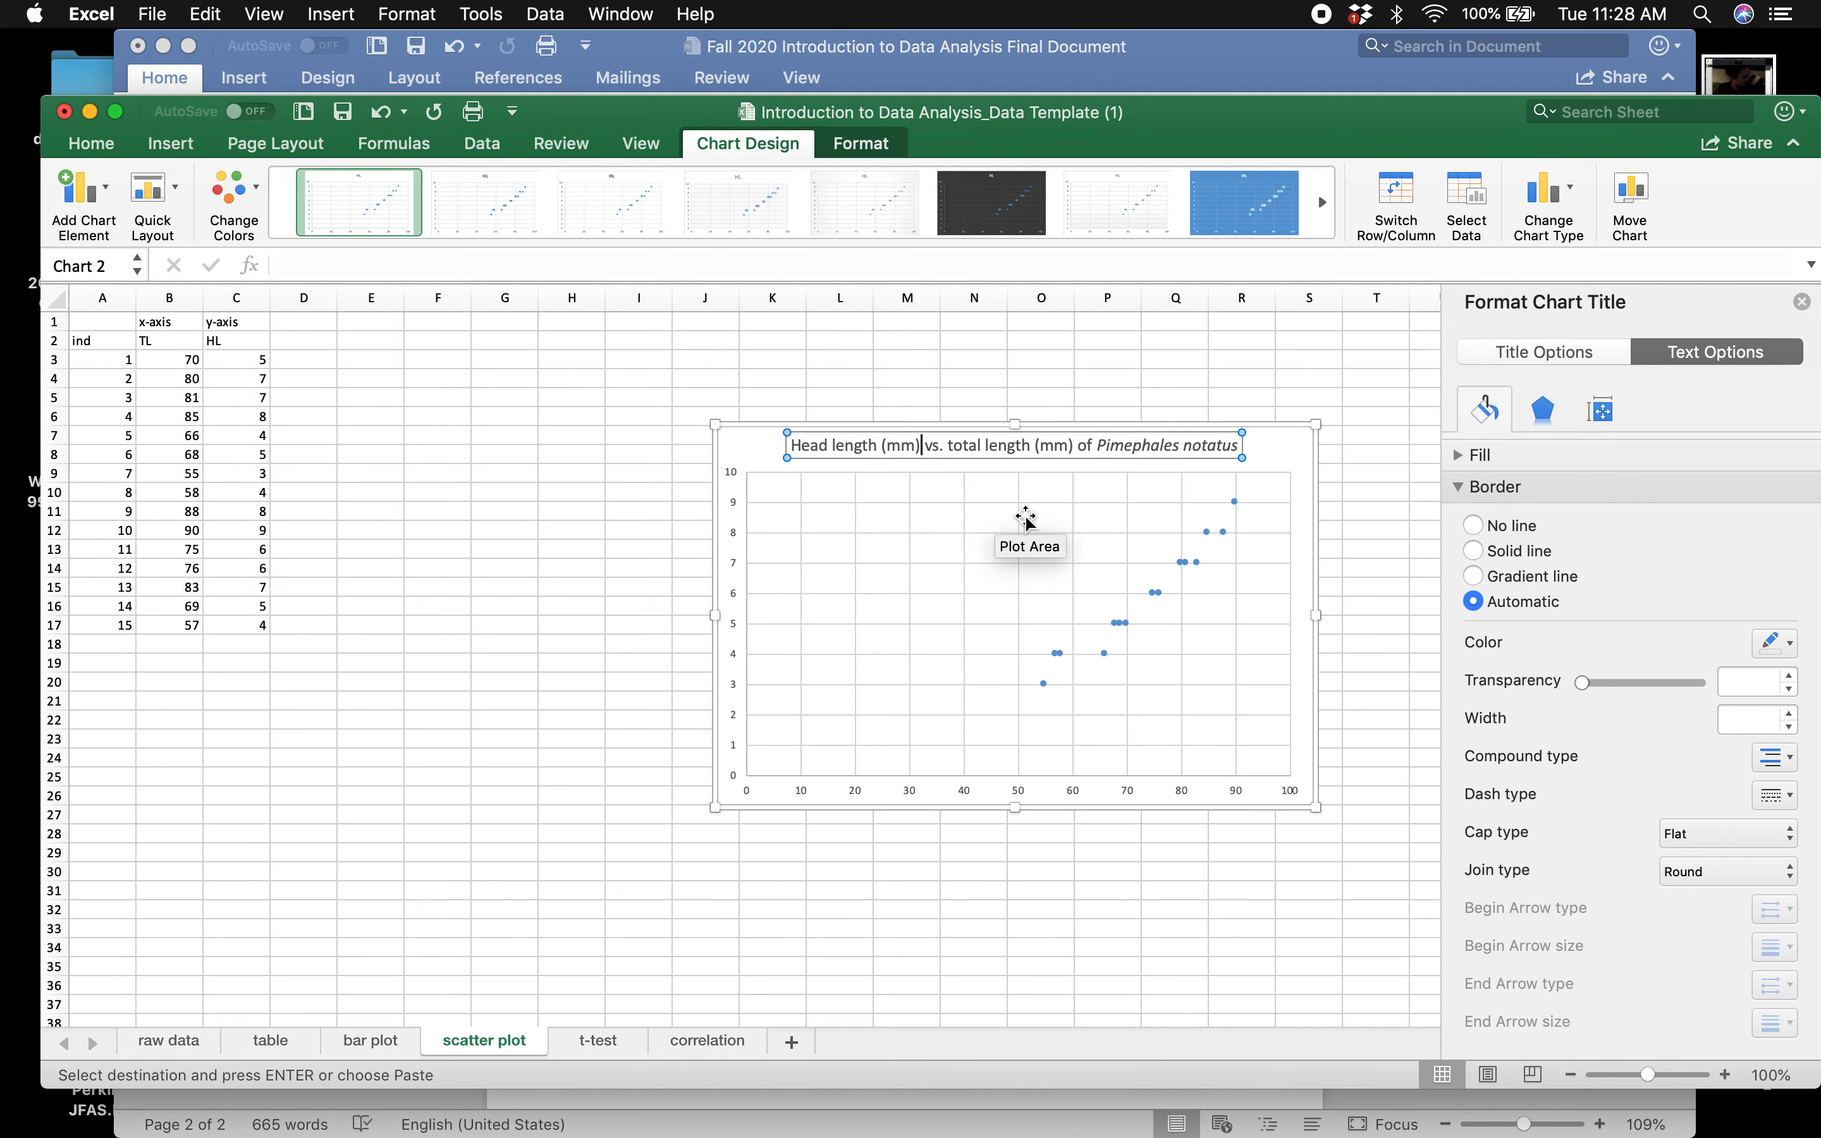
key(BackSpace)
key(BackSpace)
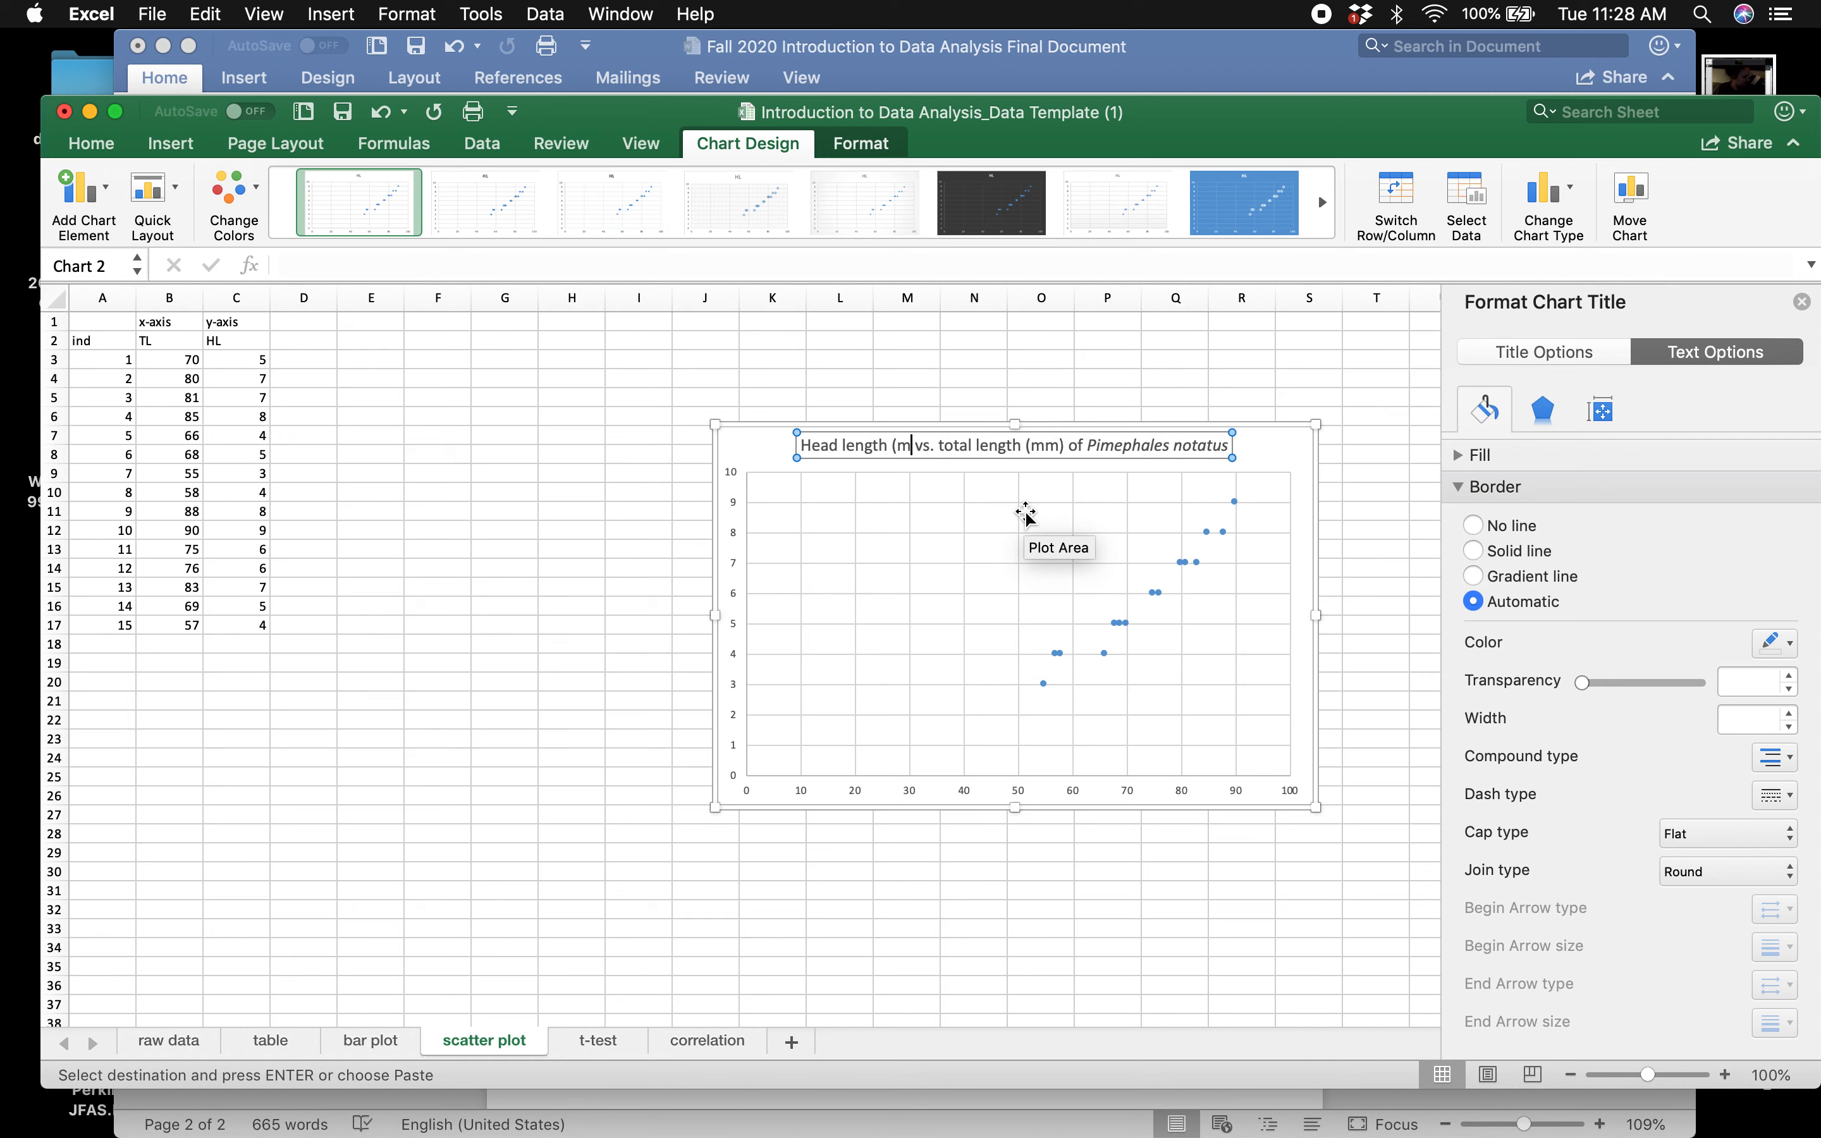
text(m))
key(BackSpace)
key(BackSpace)
key(BackSpace)
key(BackSpace)
key(BackSpace)
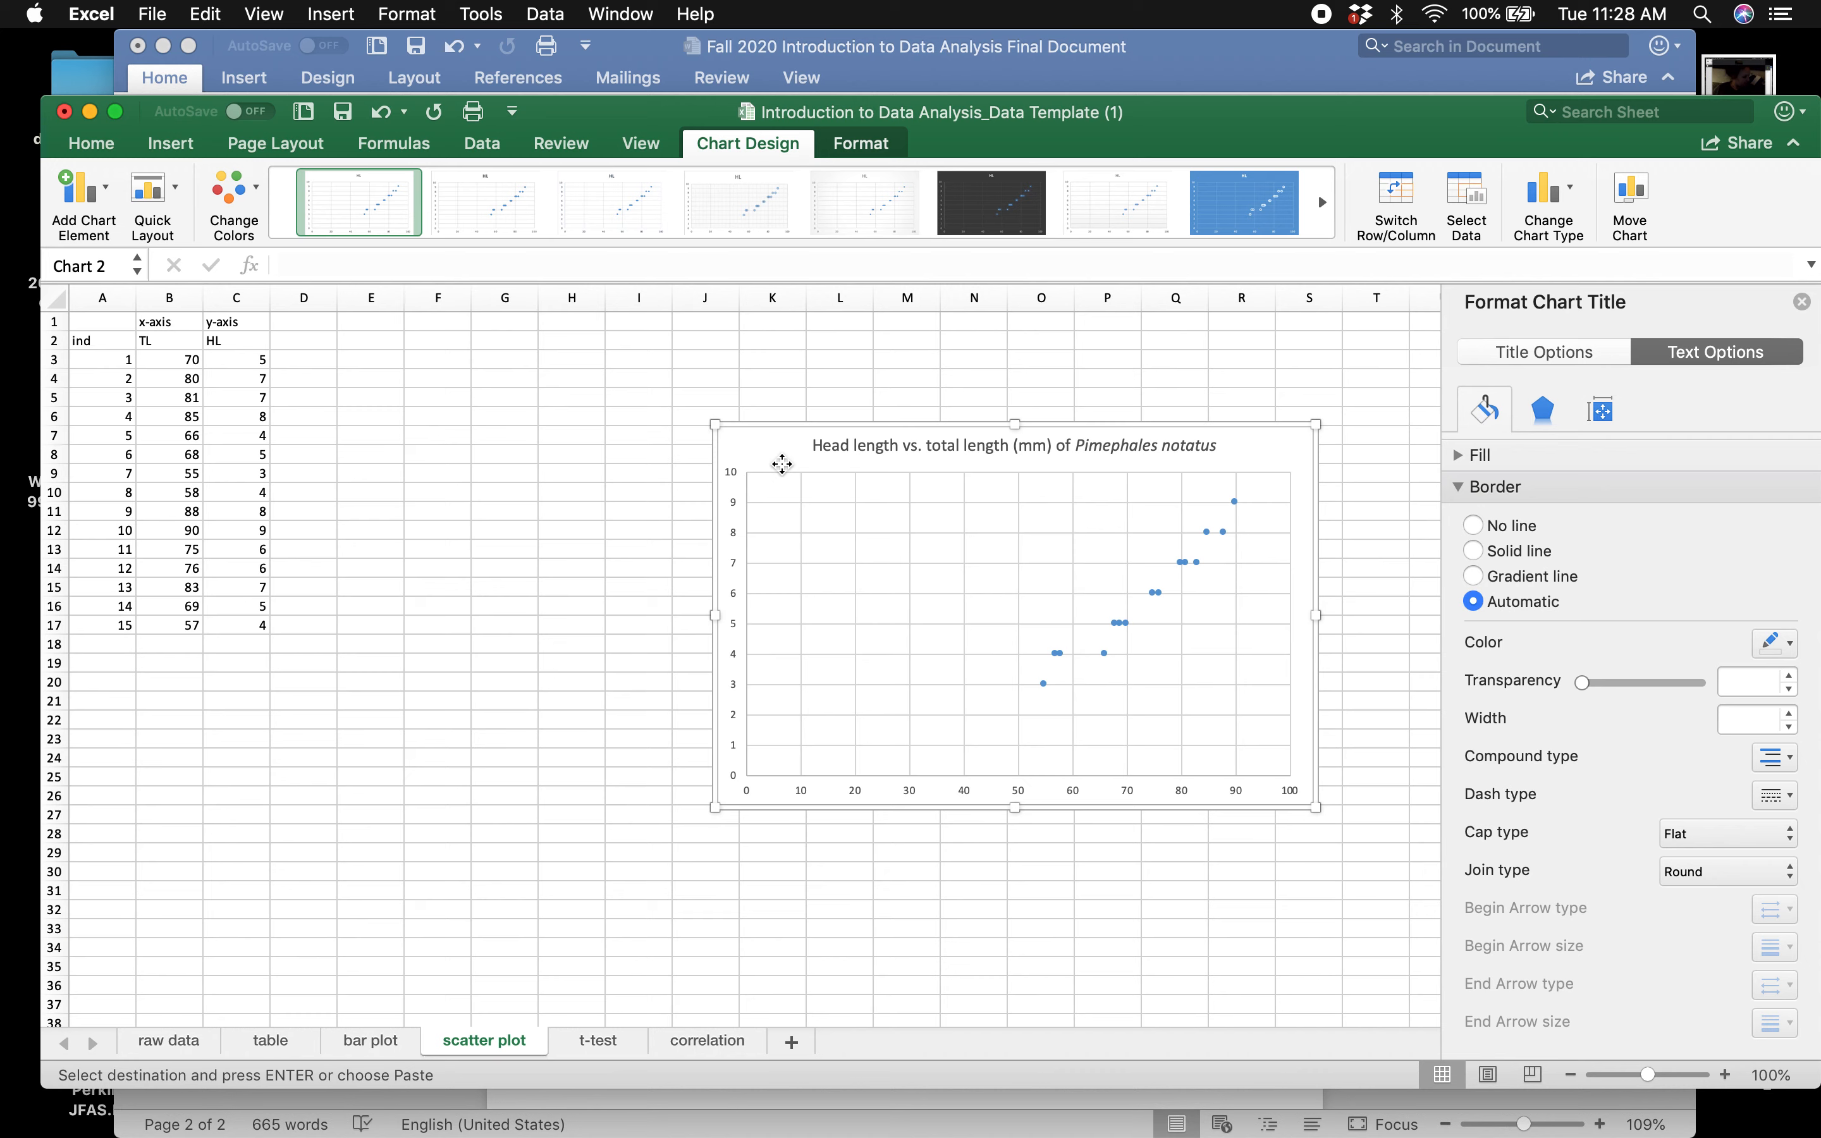
click(1038, 463)
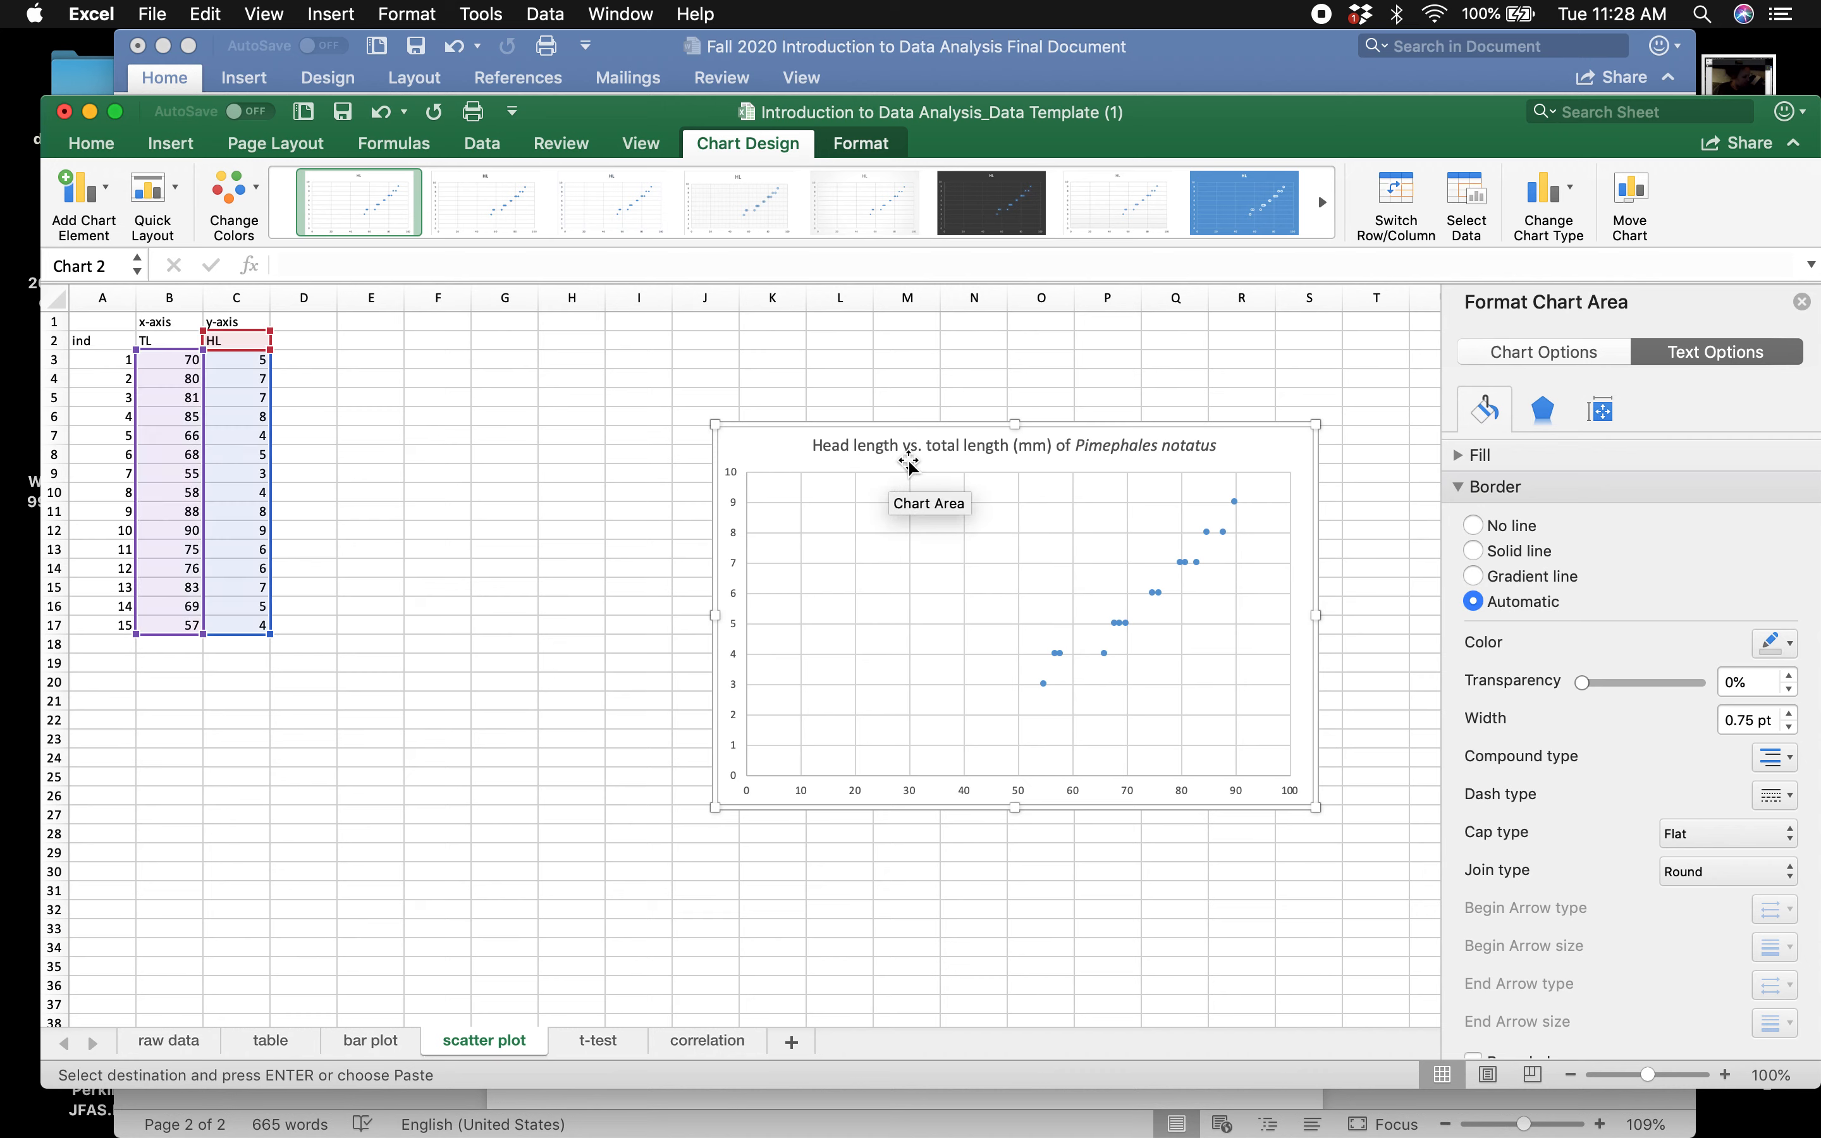
- Remove "(mm)" from the chart title so it reads "Head length vs. total length of Pimephales notatus"
click(1052, 445)
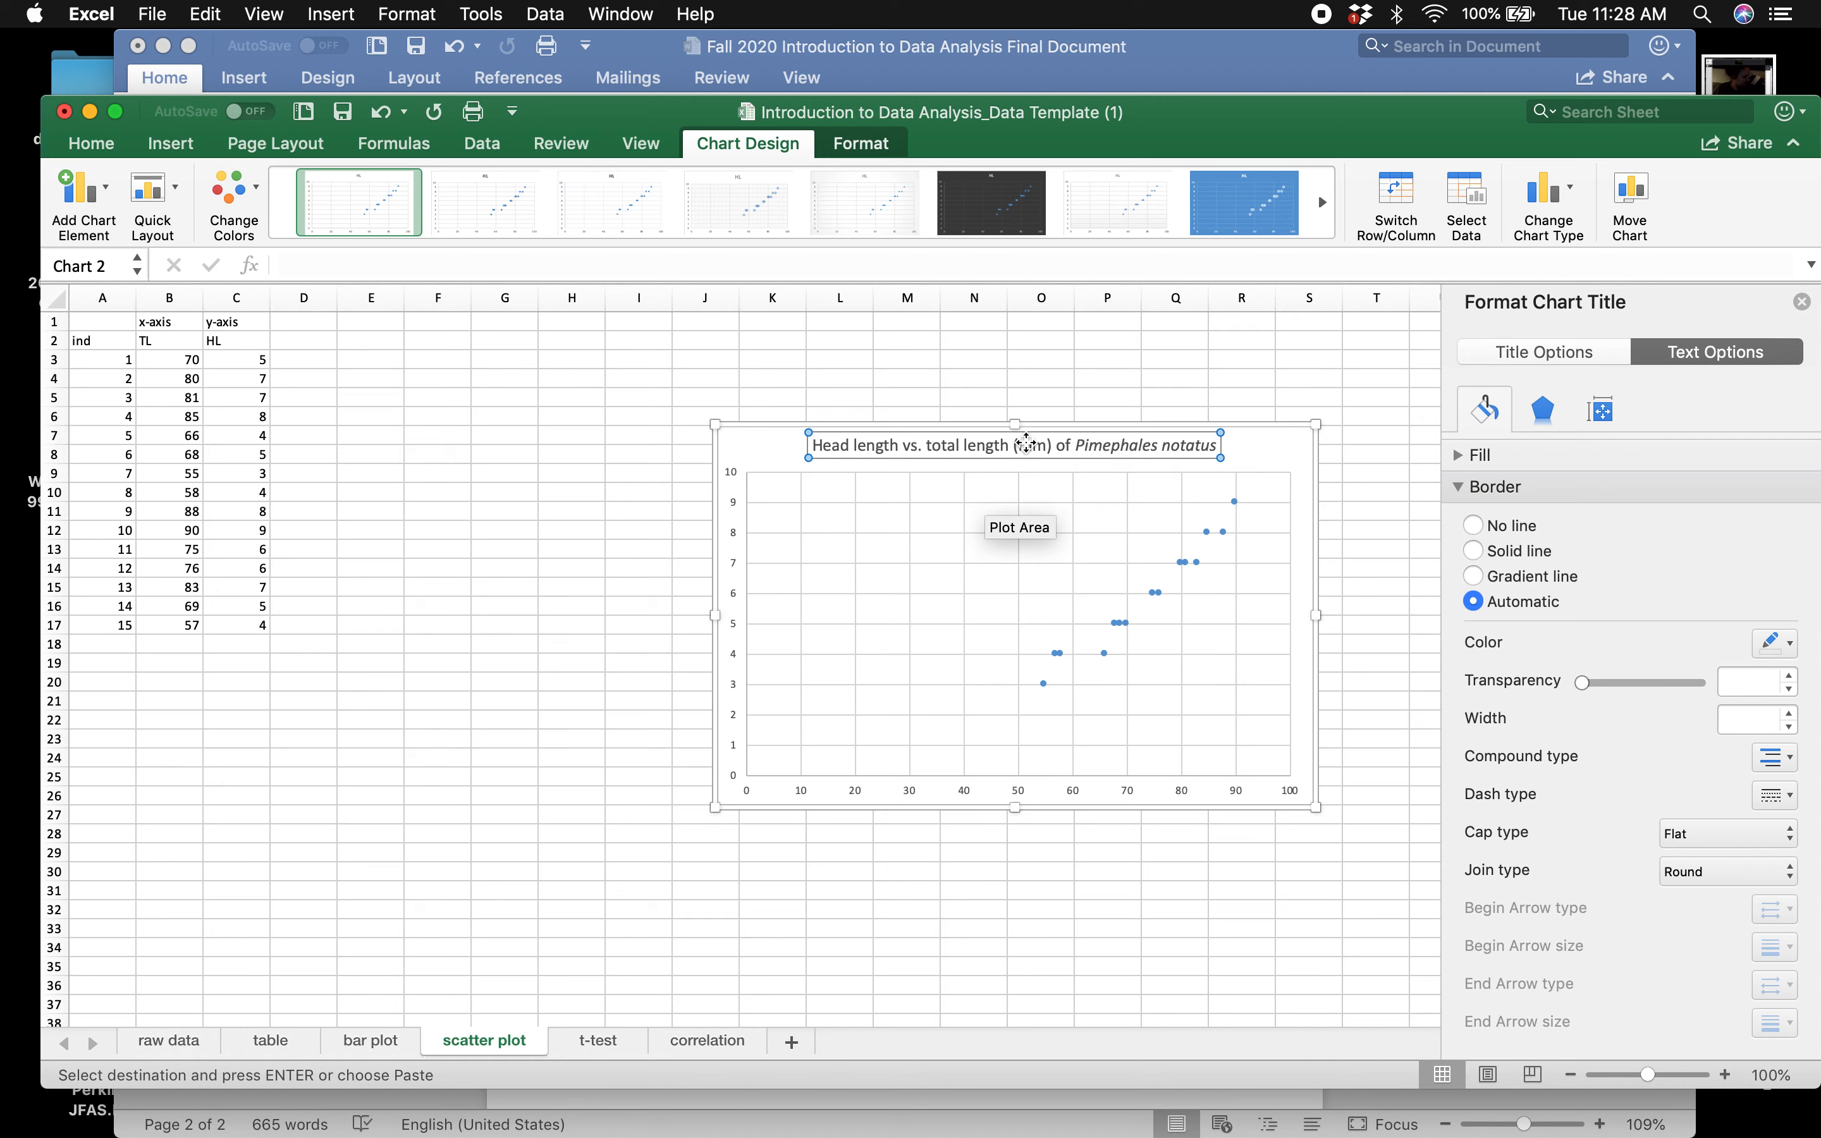
click(1256, 448)
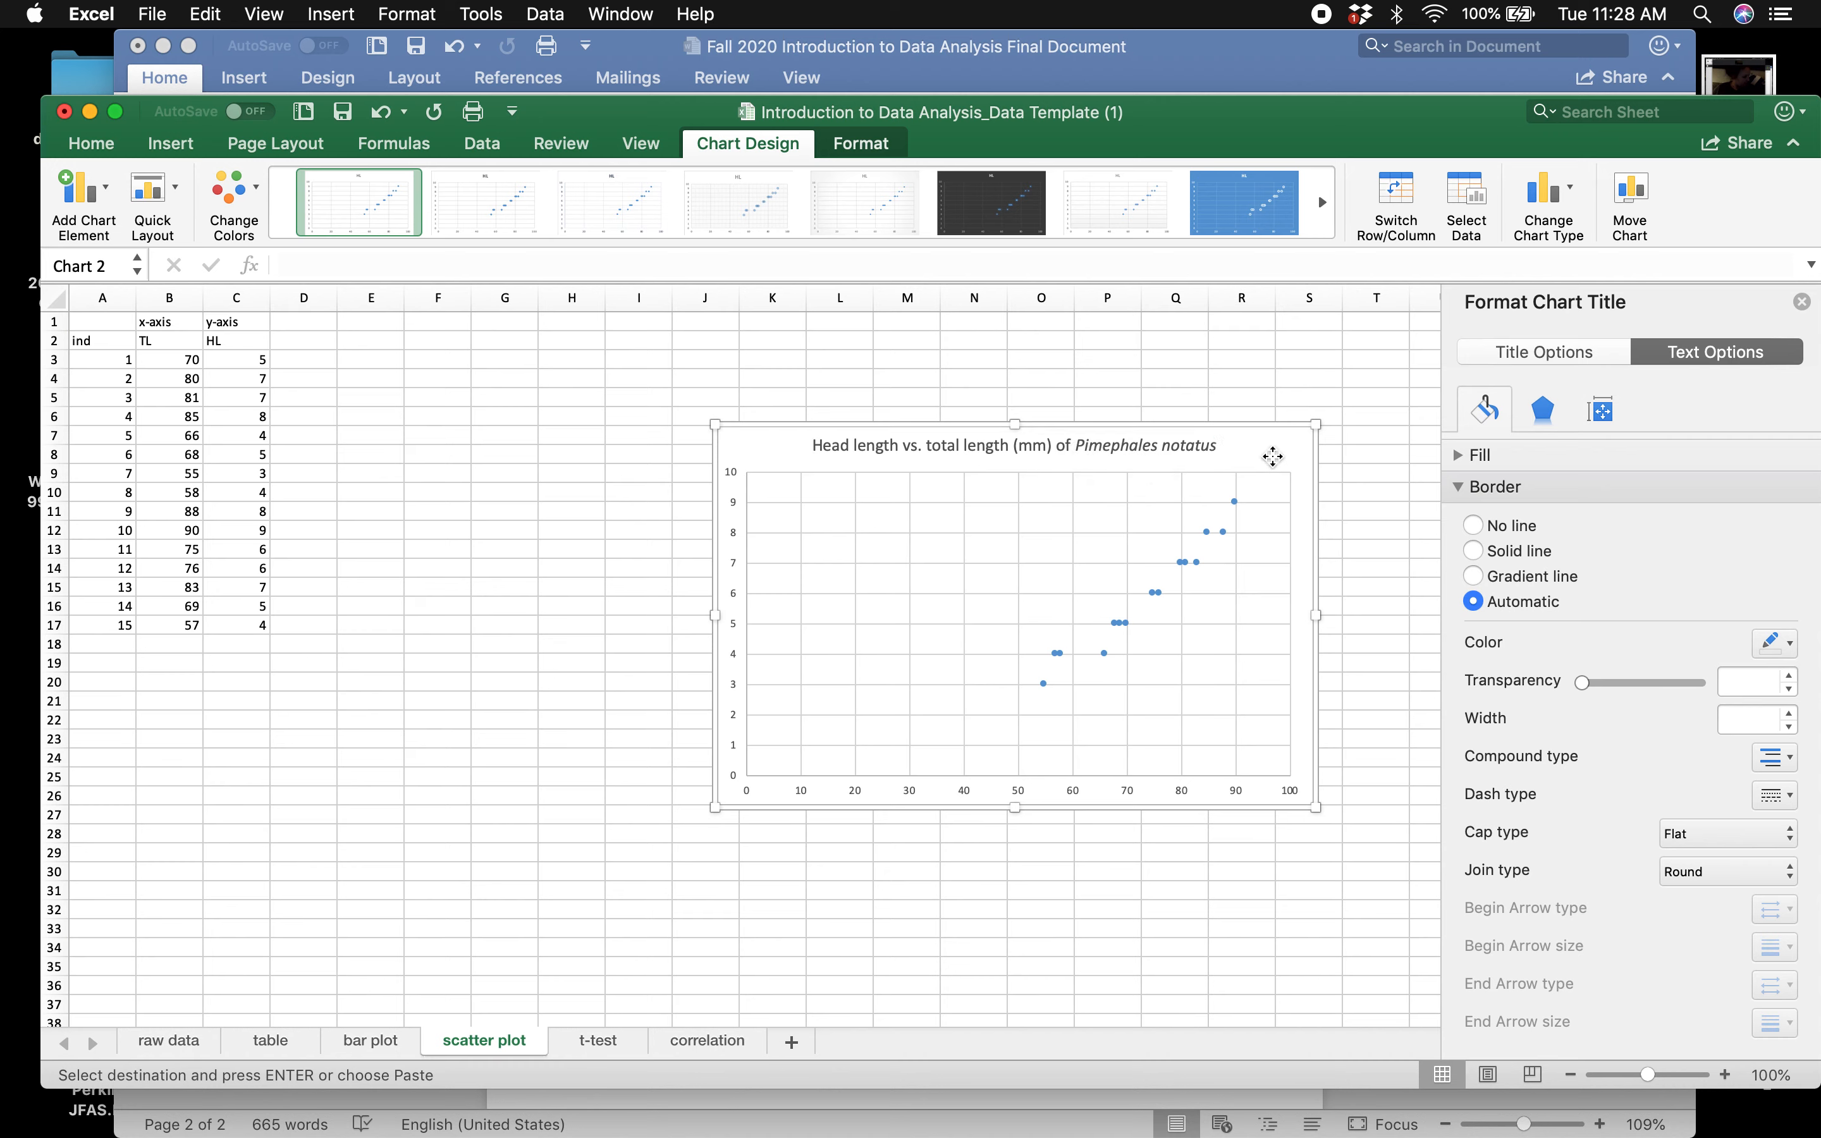
click(1054, 452)
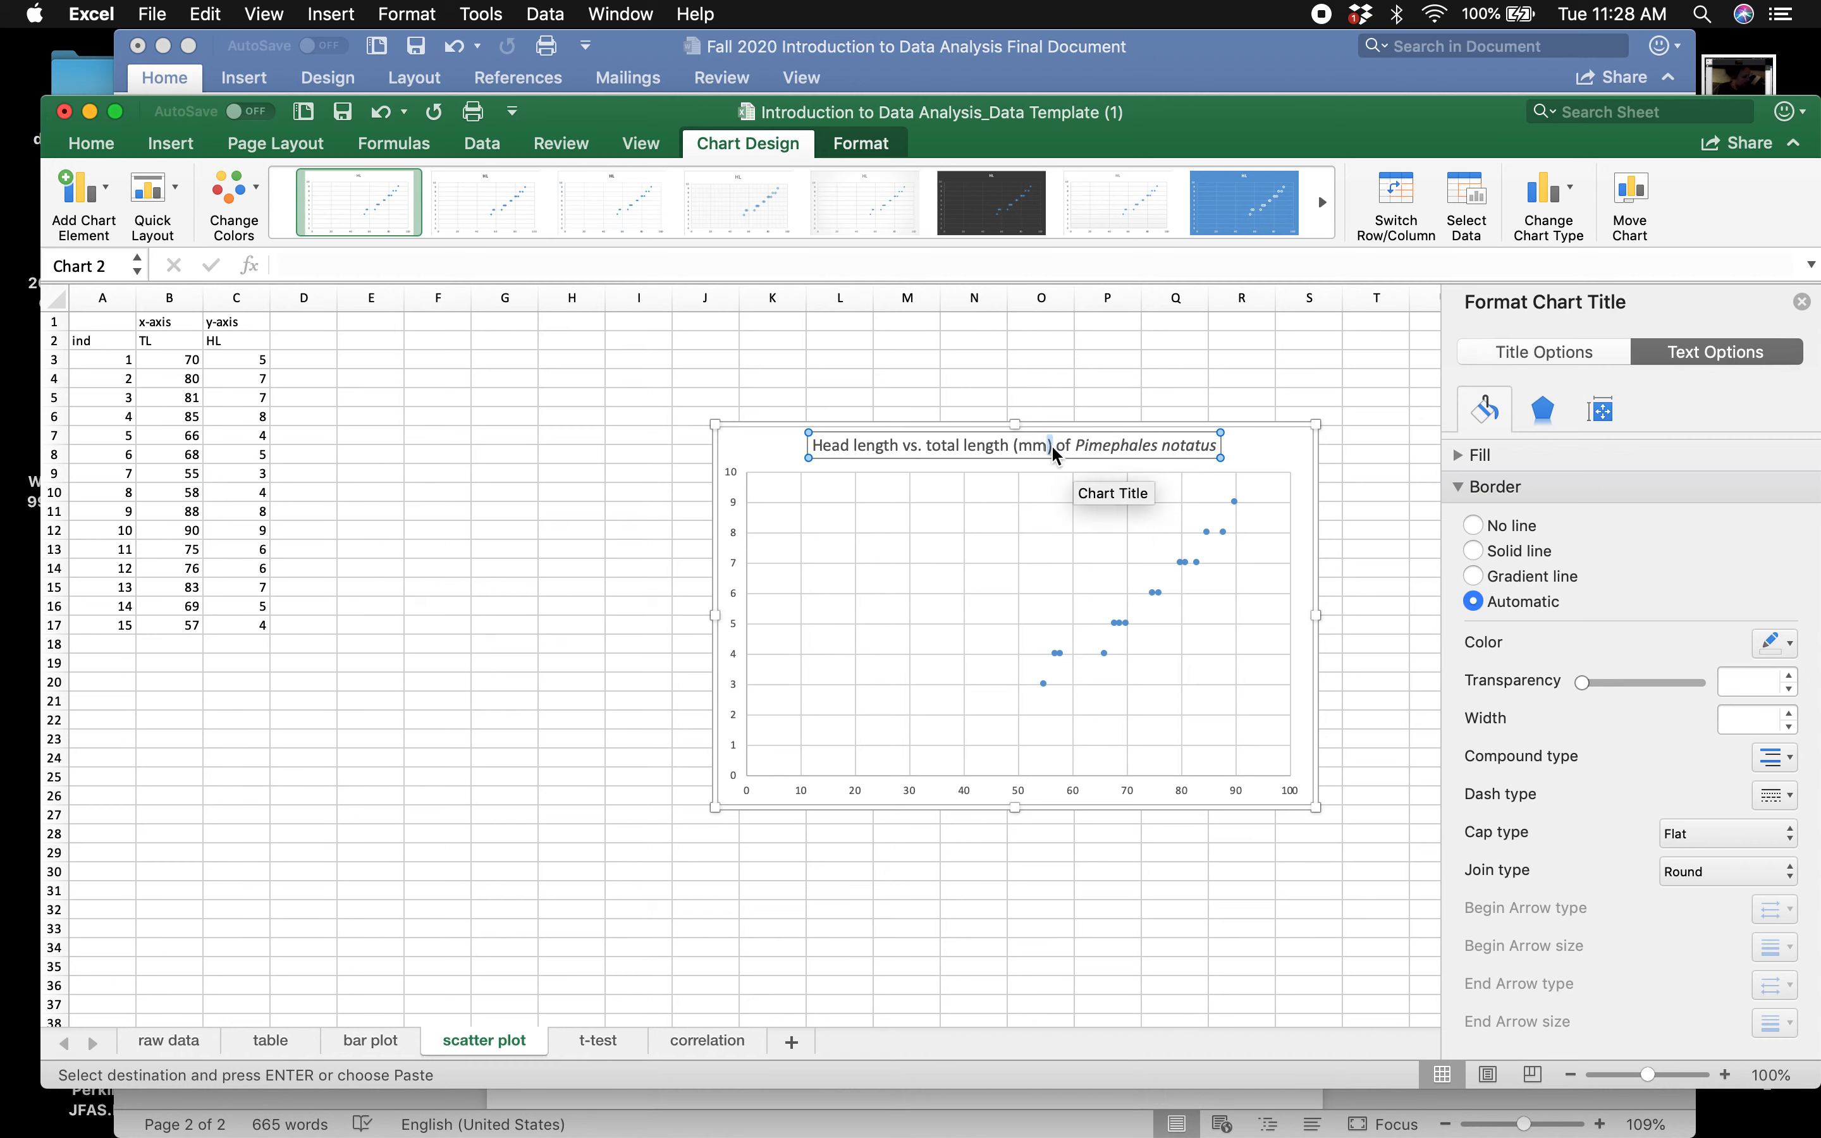
key(BackSpace)
key(BackSpace)
key(BackSpace)
key(BackSpace)
key(BackSpace)
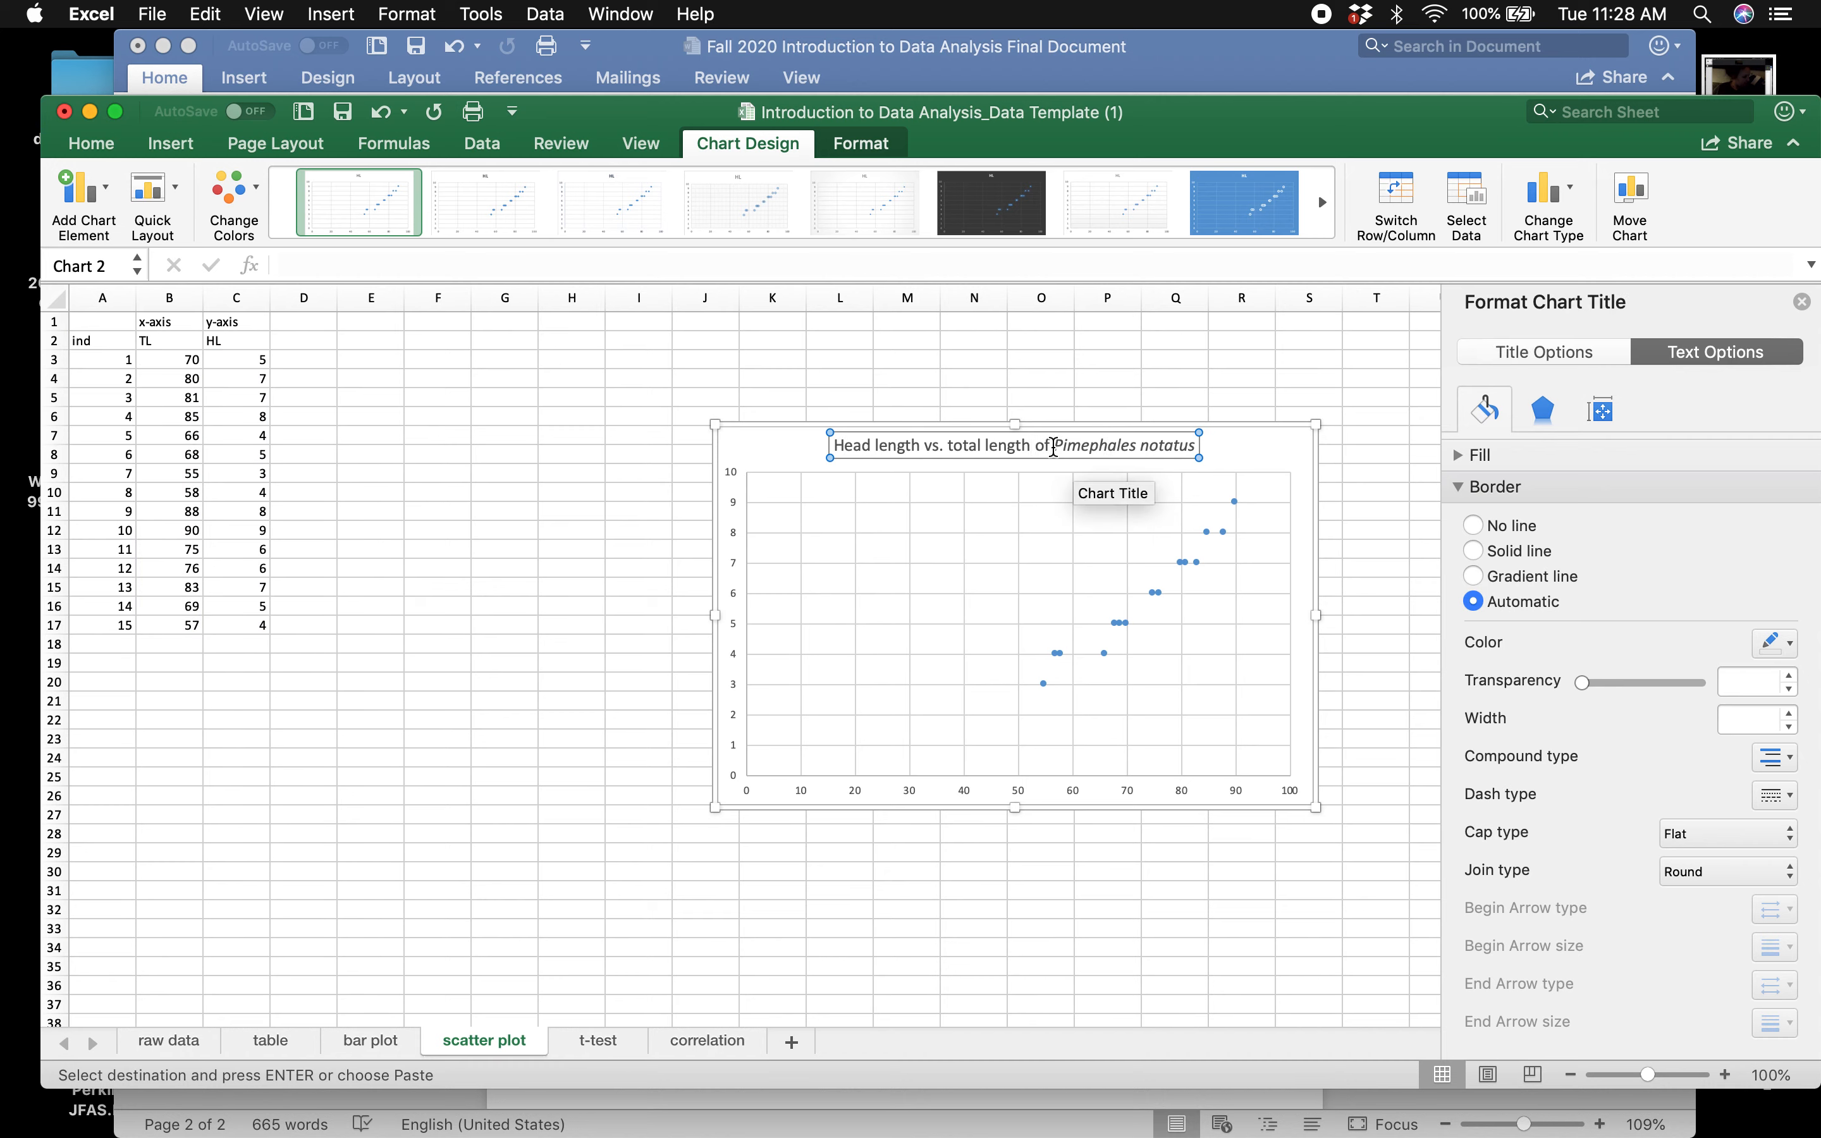
click(1238, 444)
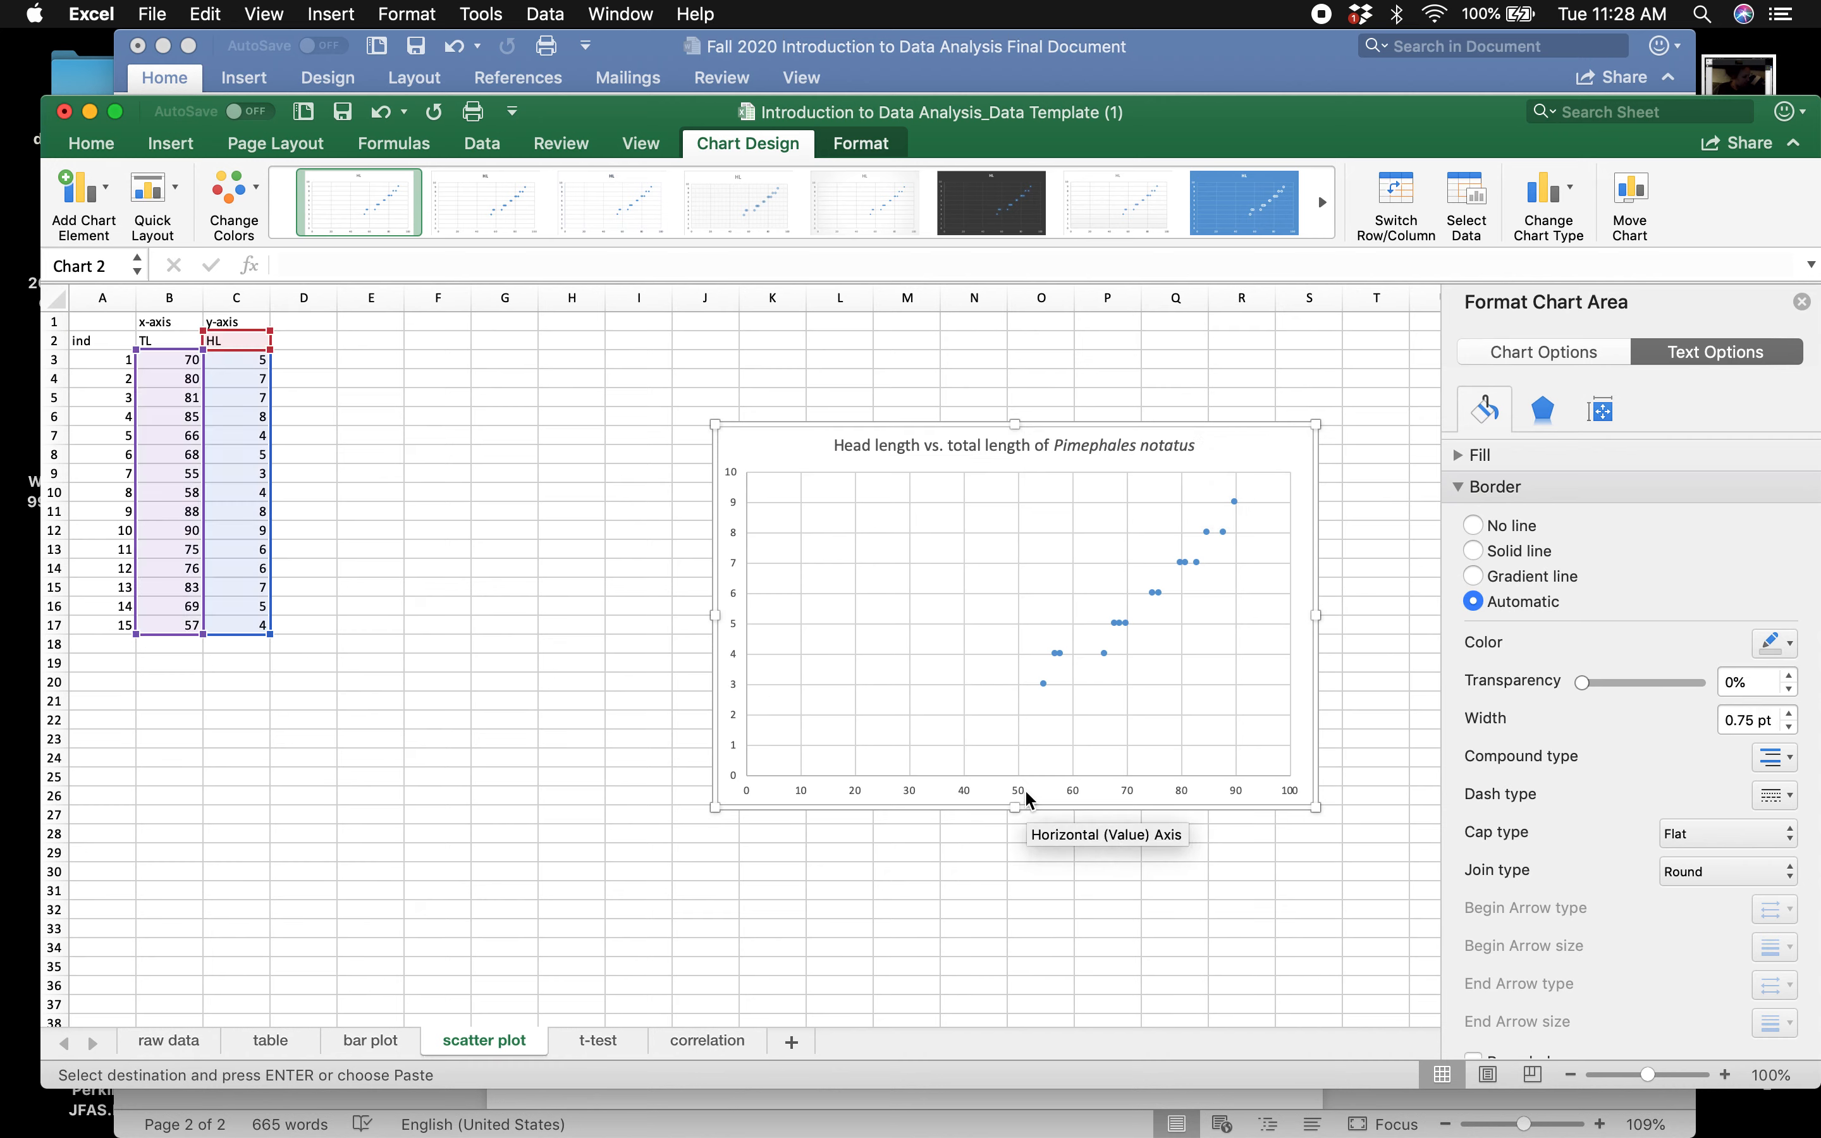
- Delete the vertical and horizontal major gridlines from the scatter chart
click(1018, 568)
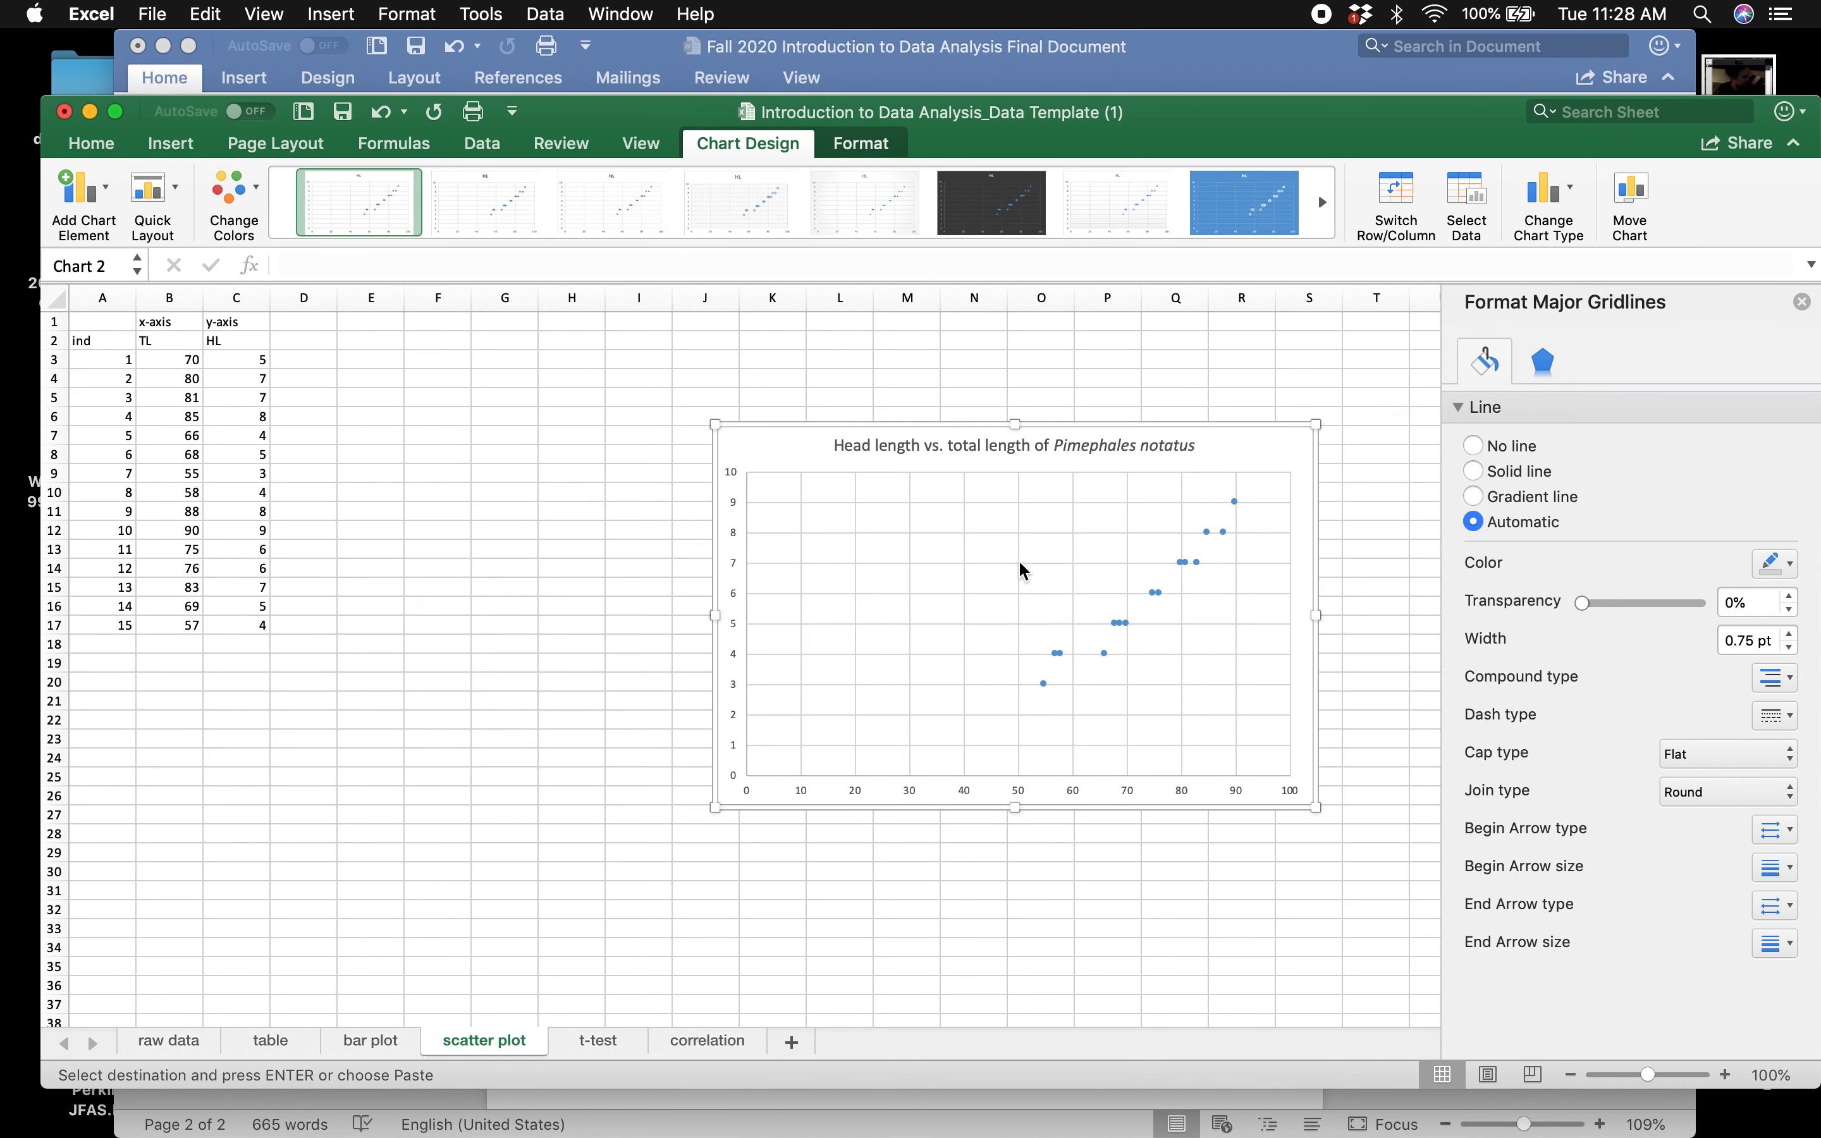
key(Delete)
click(1025, 532)
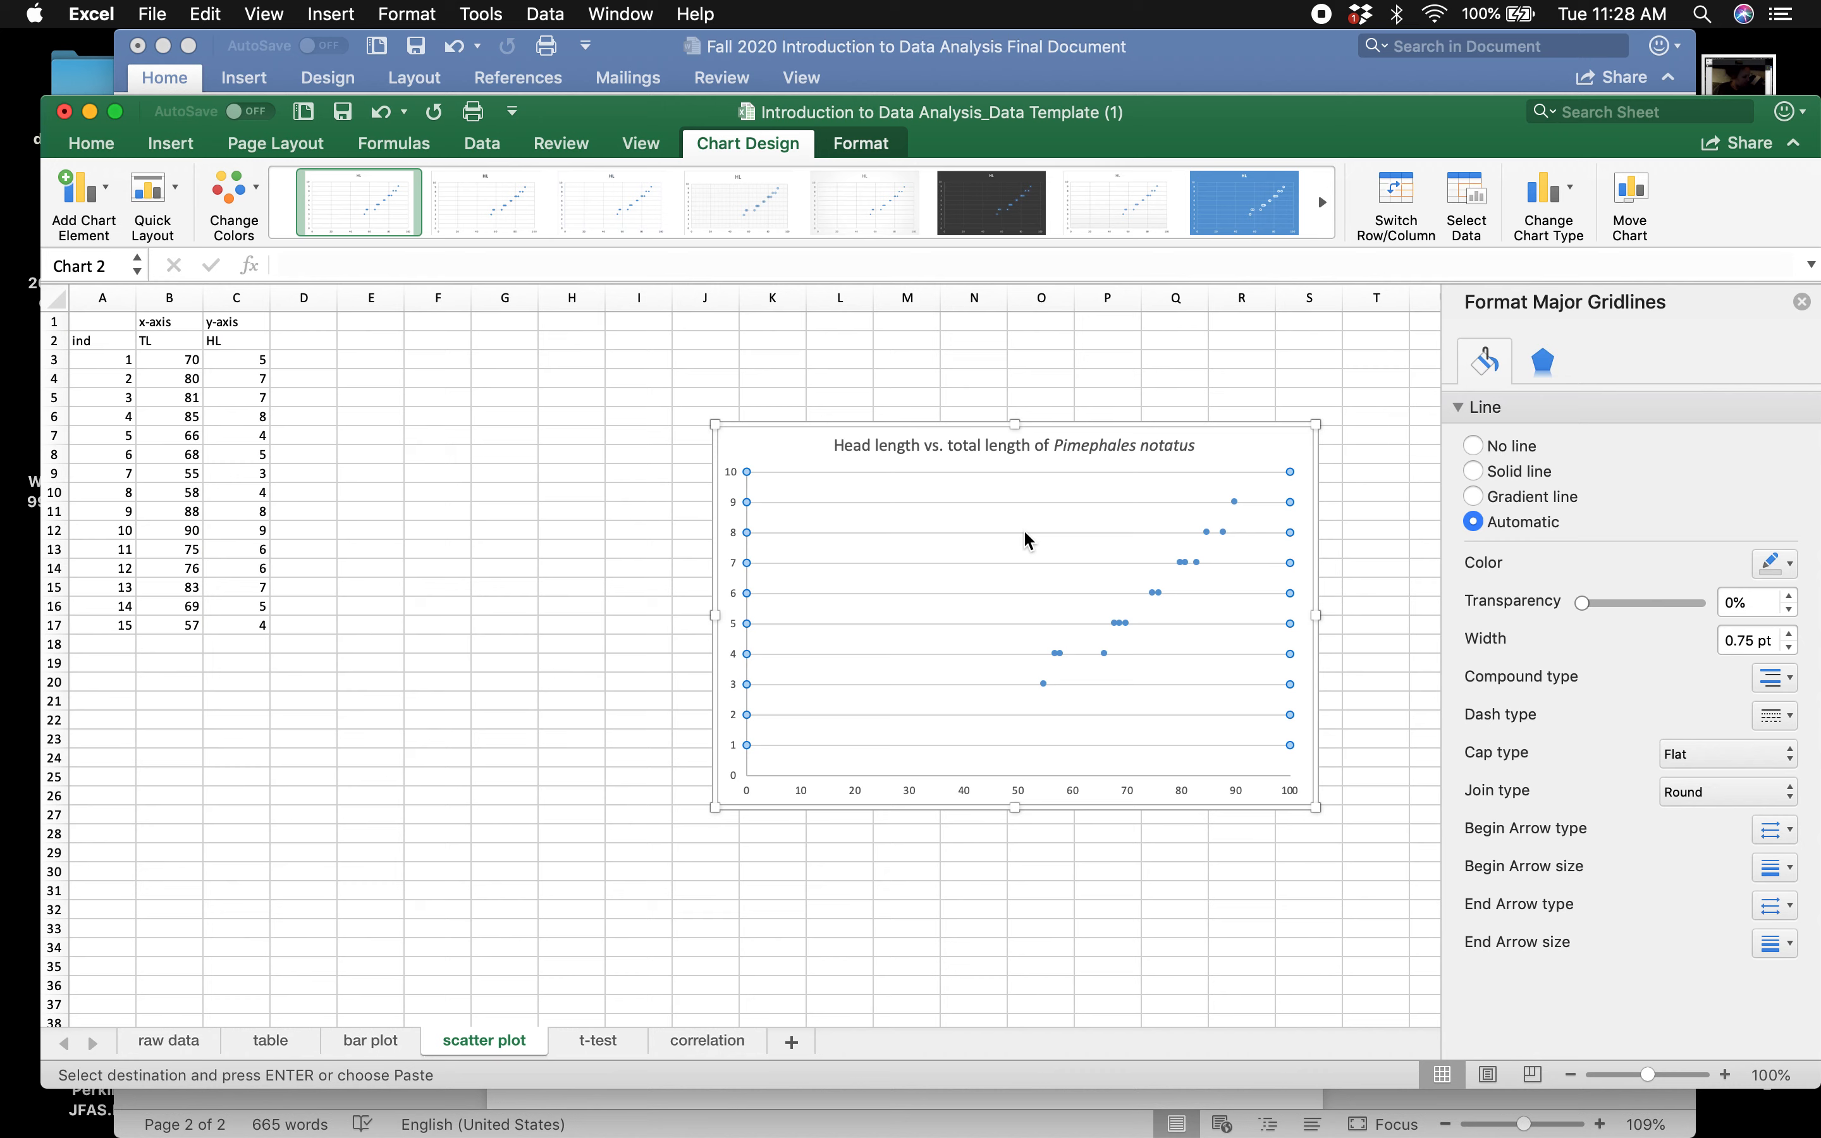
key(Delete)
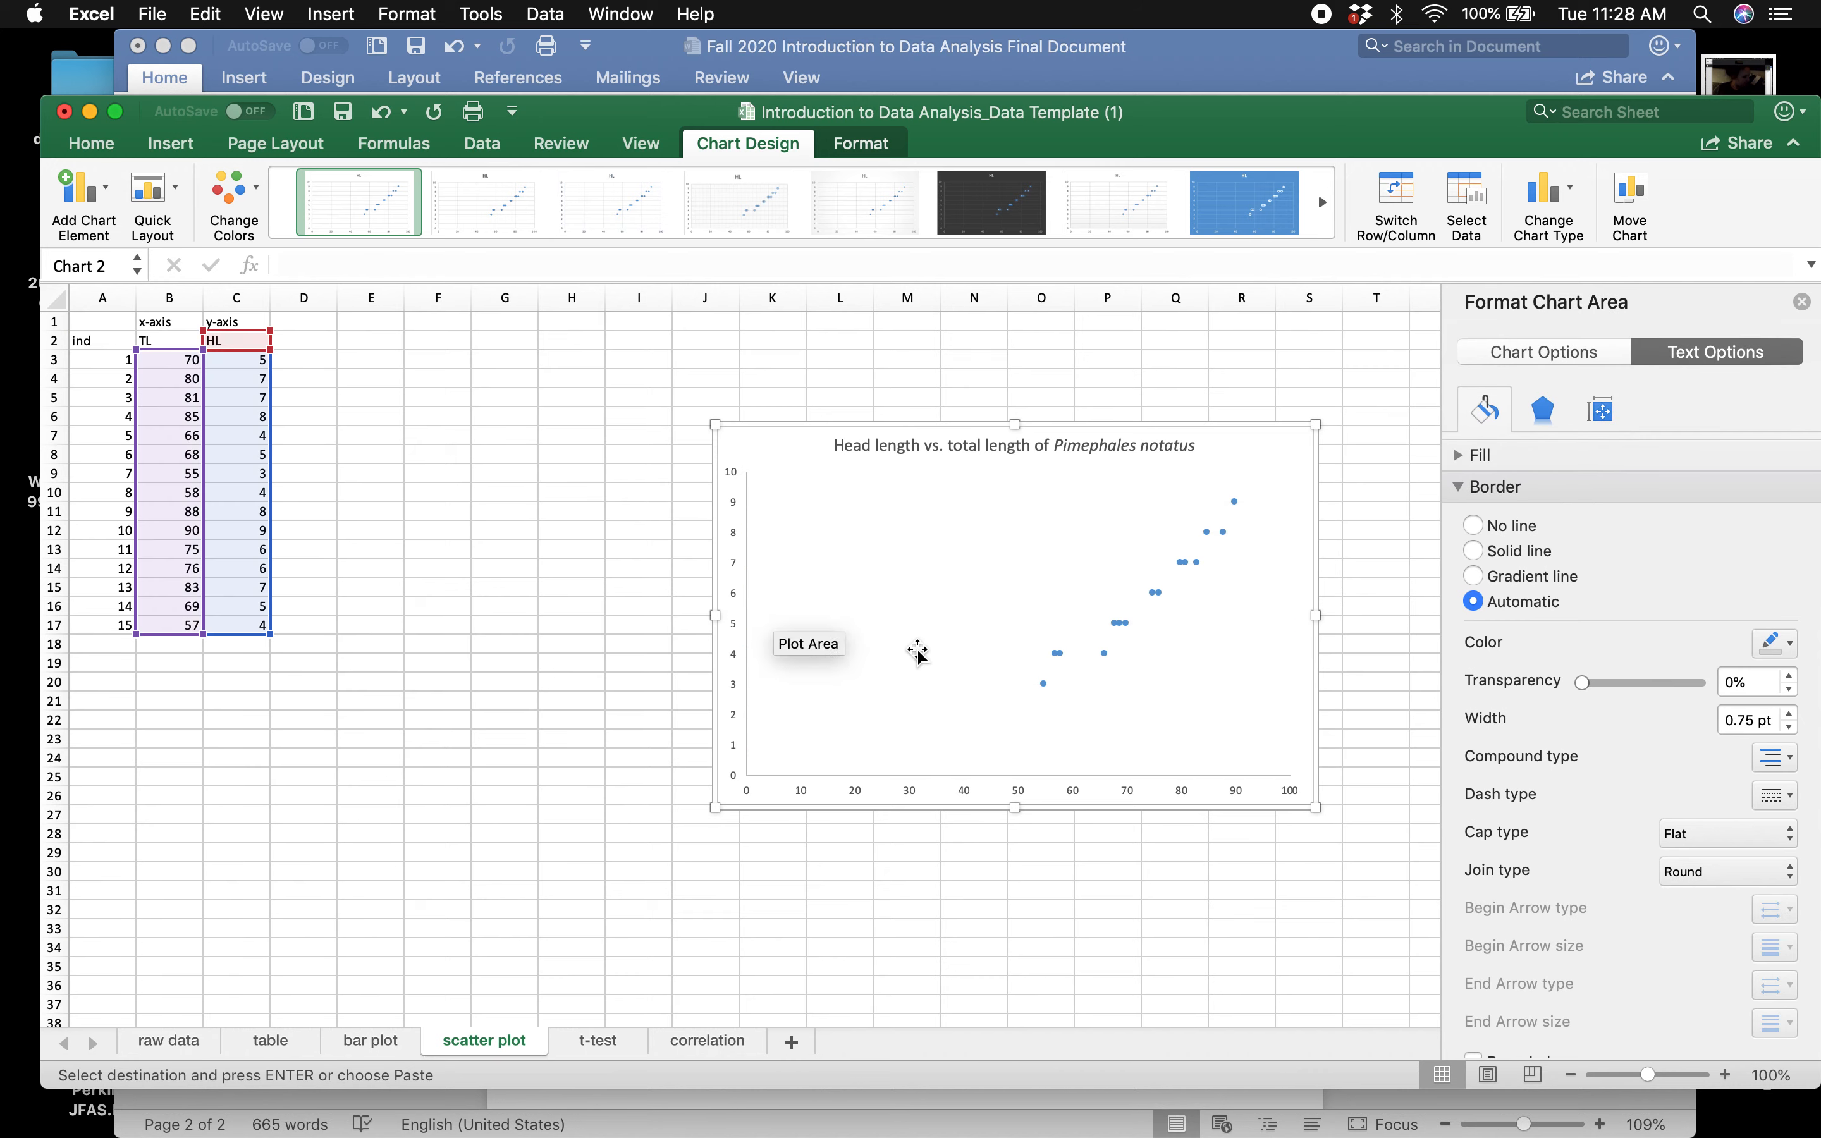
- Set the minimum bound of the chart's vertical axis to 2.0
scroll(850, 527, down, 1)
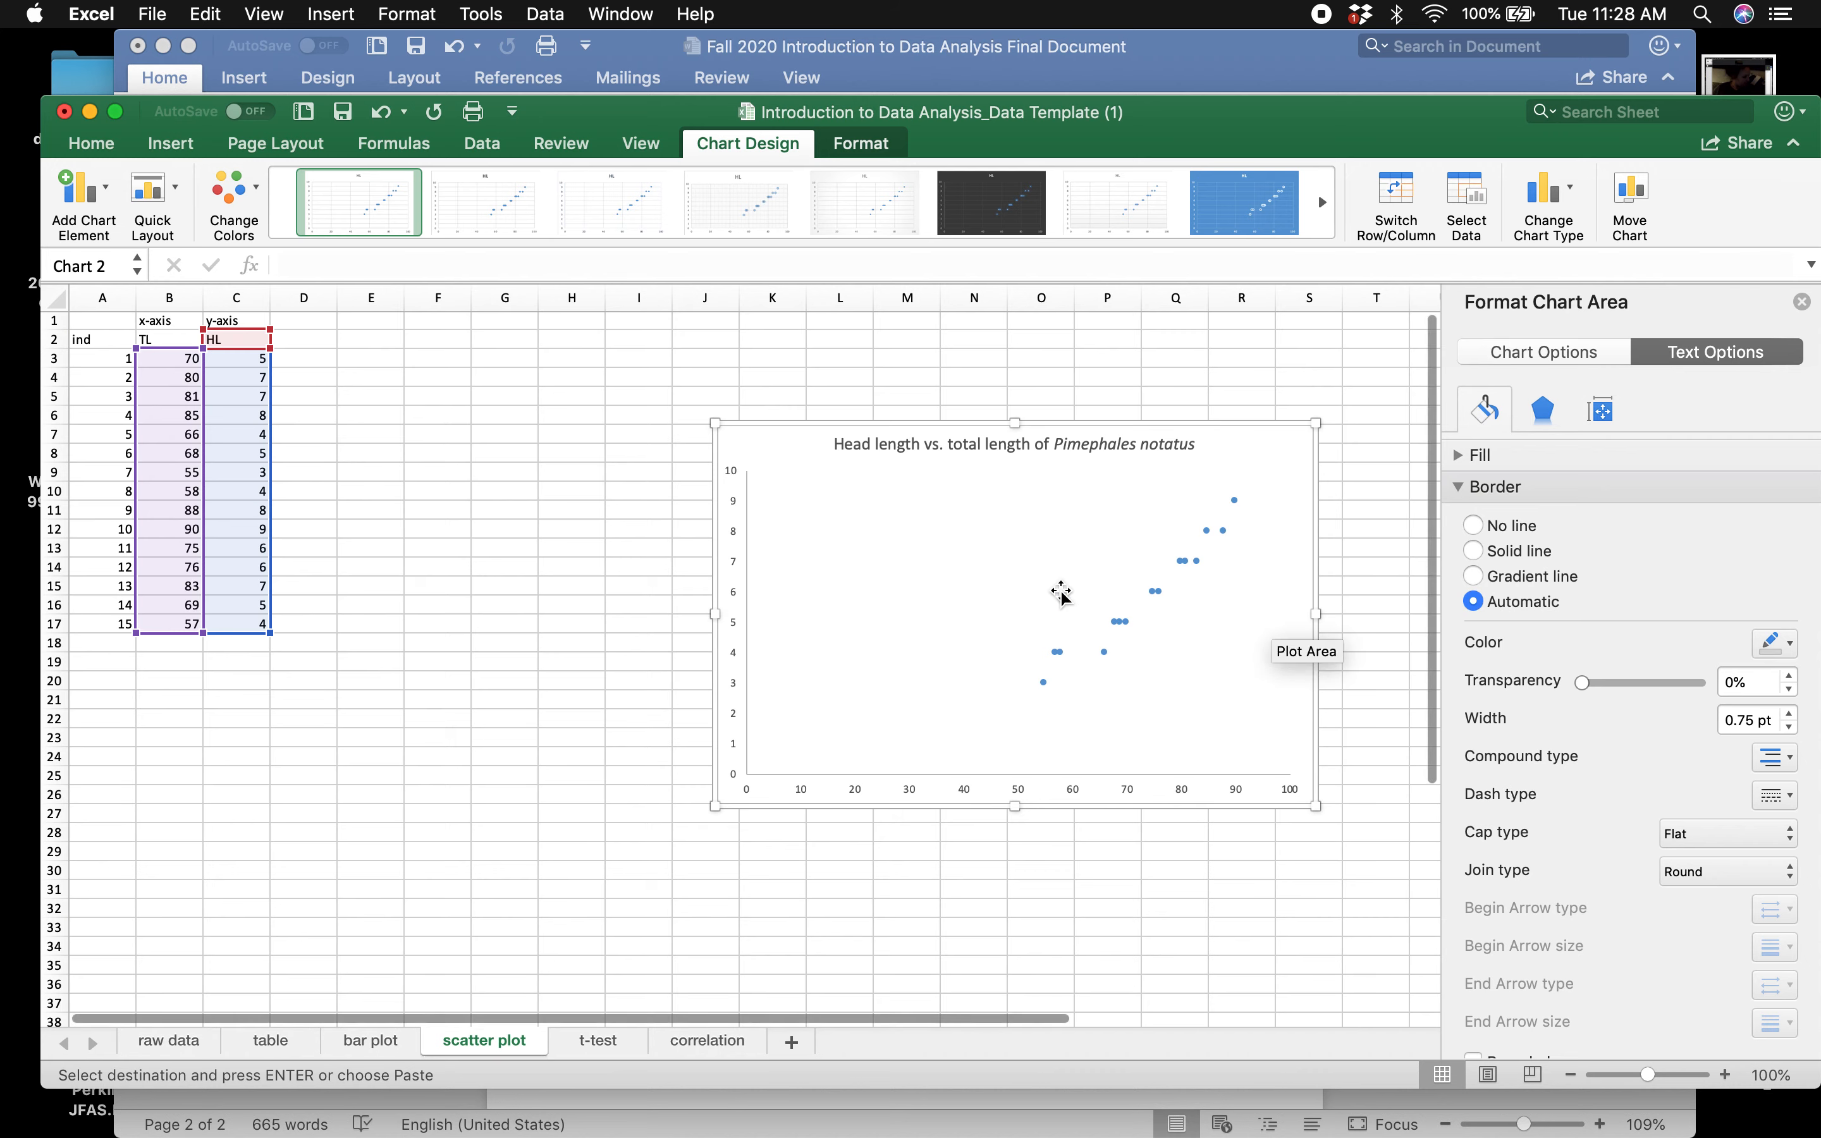
click(739, 566)
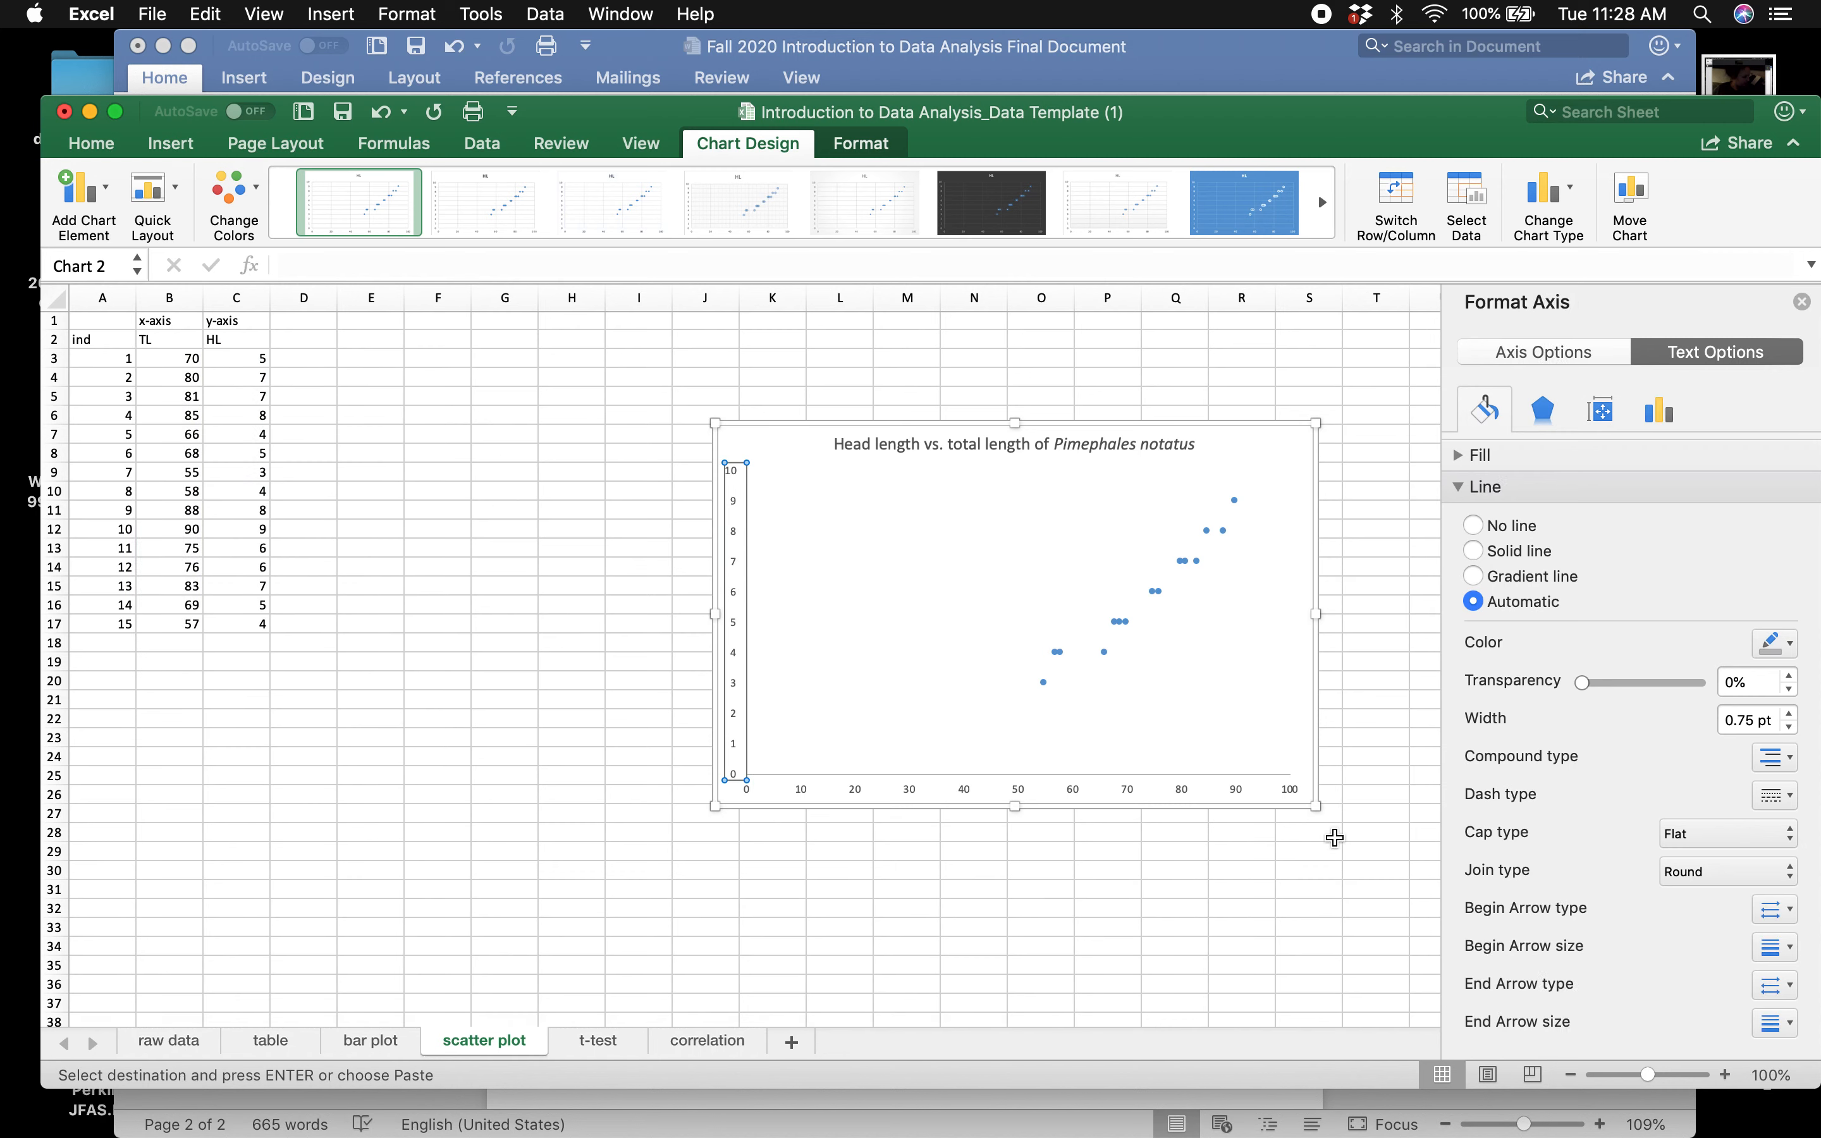
click(1572, 354)
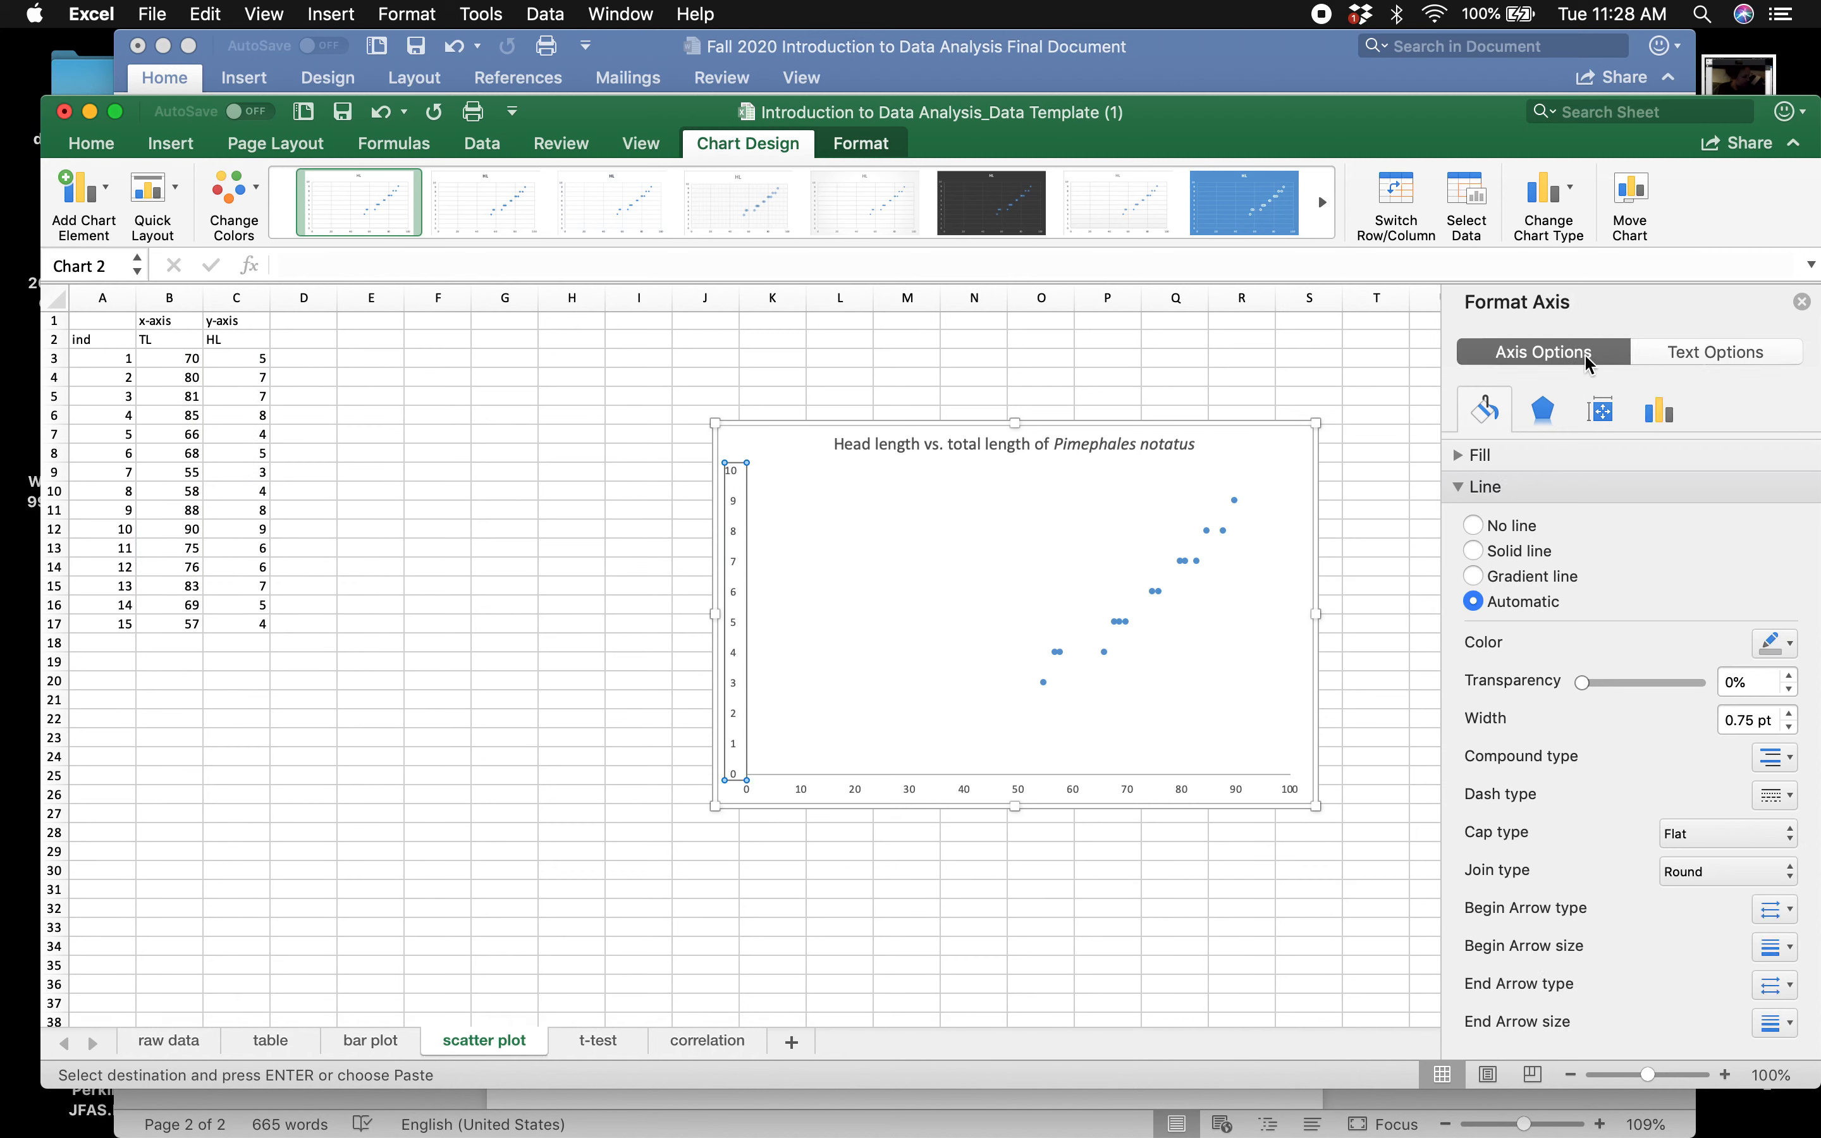
click(1543, 411)
click(1600, 410)
click(1658, 414)
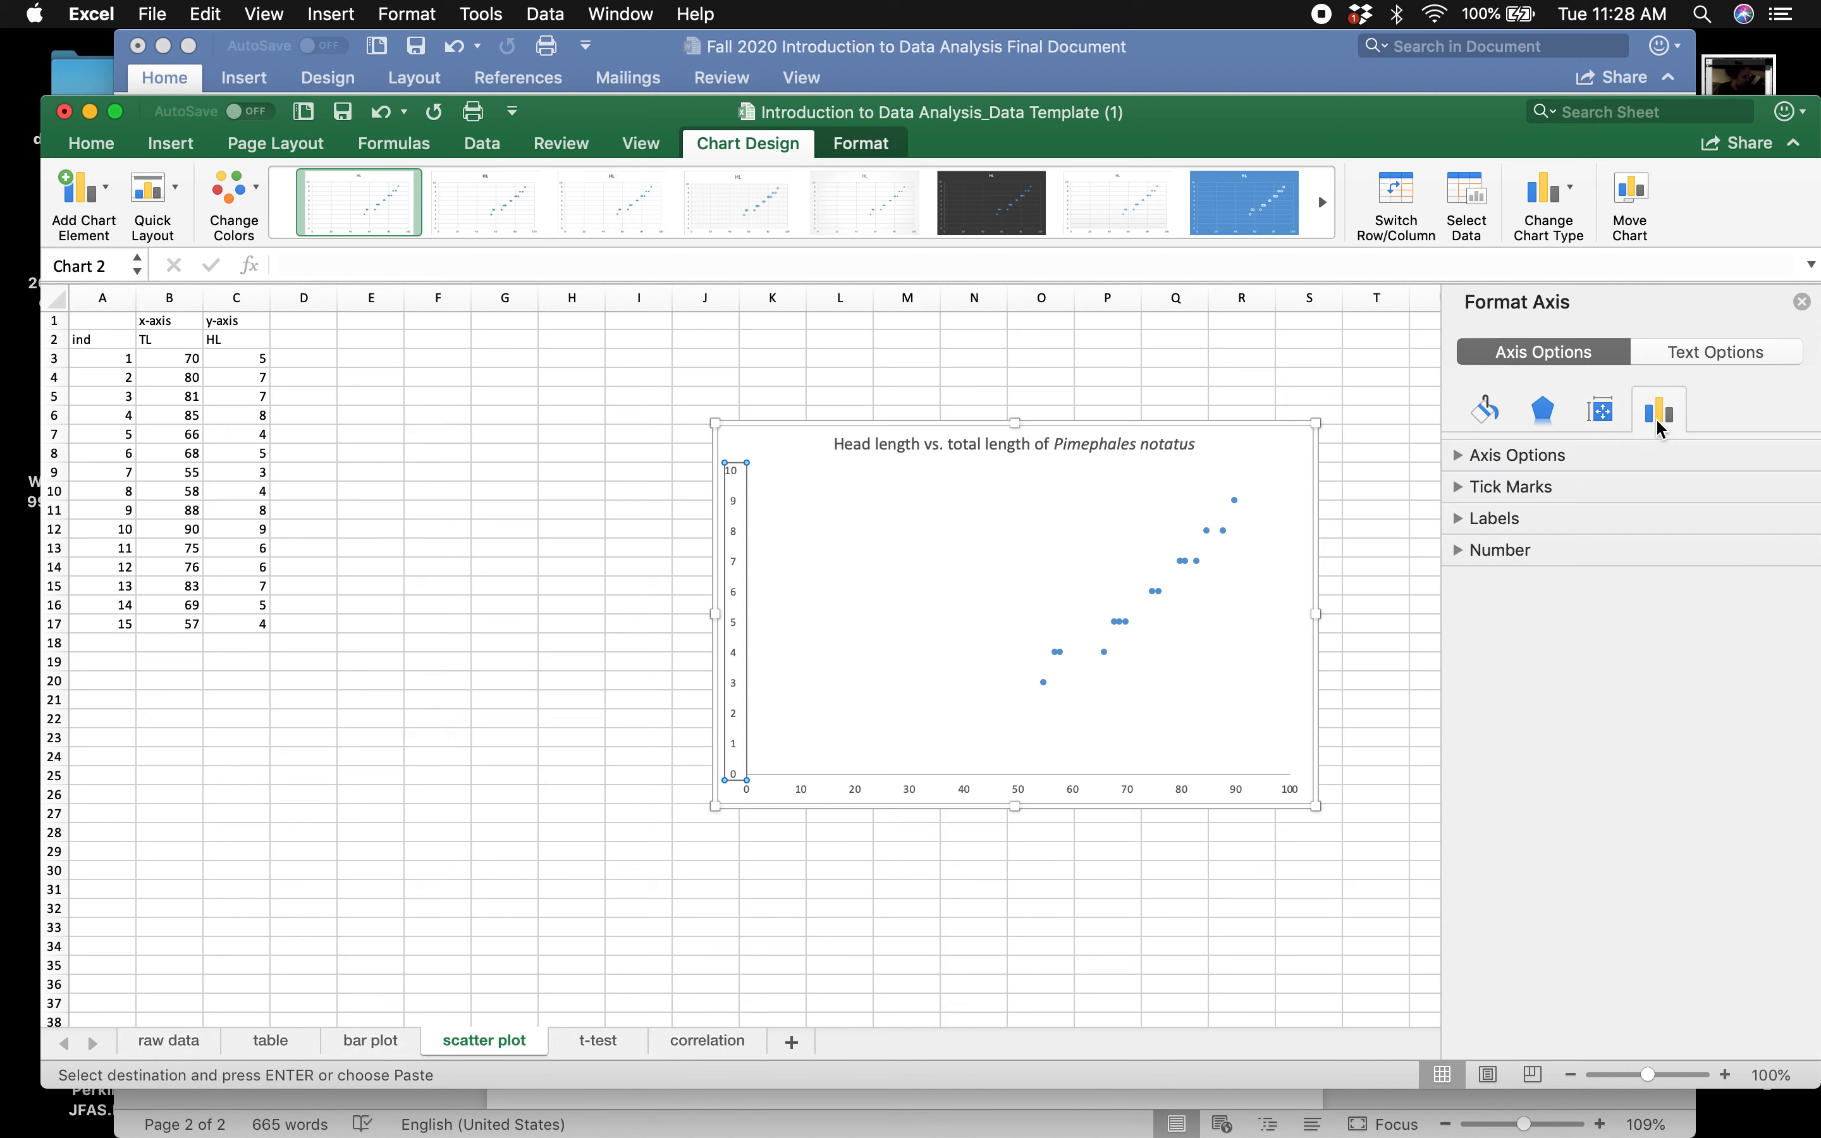
click(1700, 350)
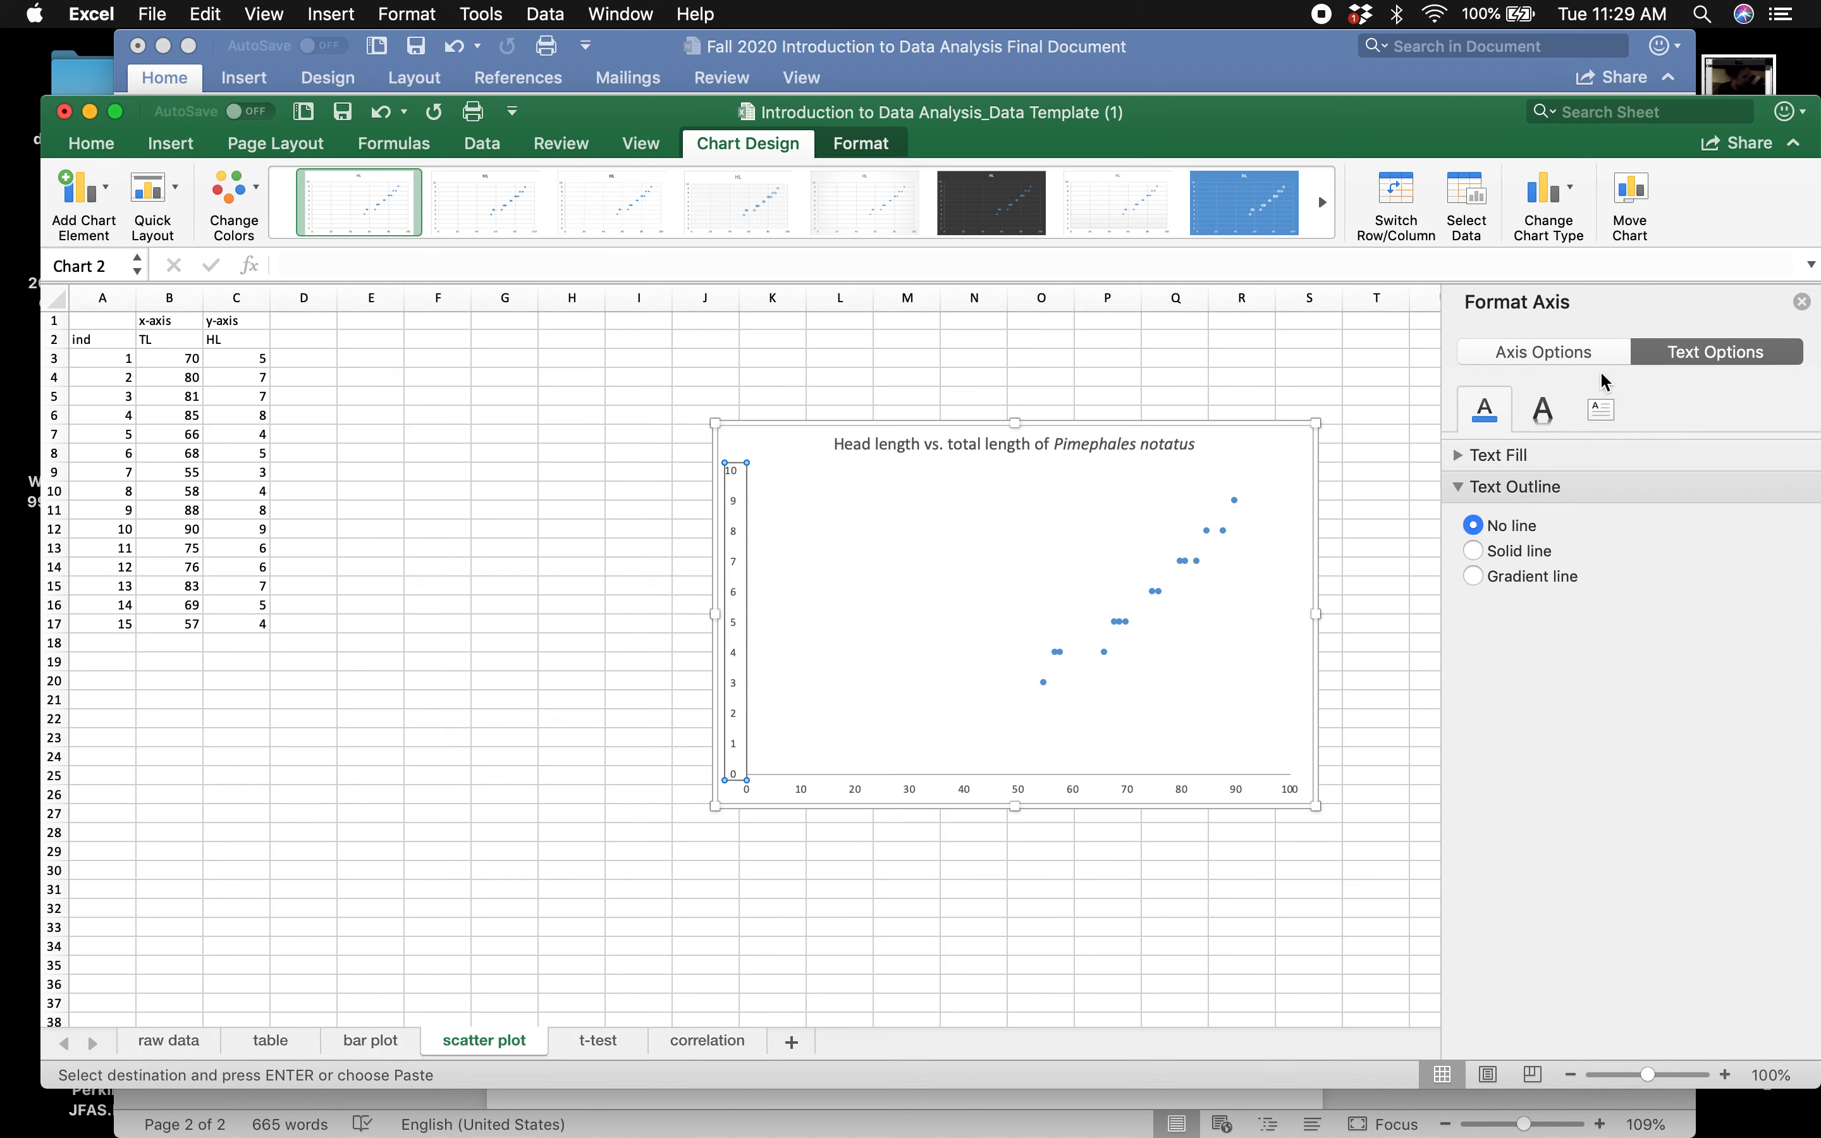
click(1548, 359)
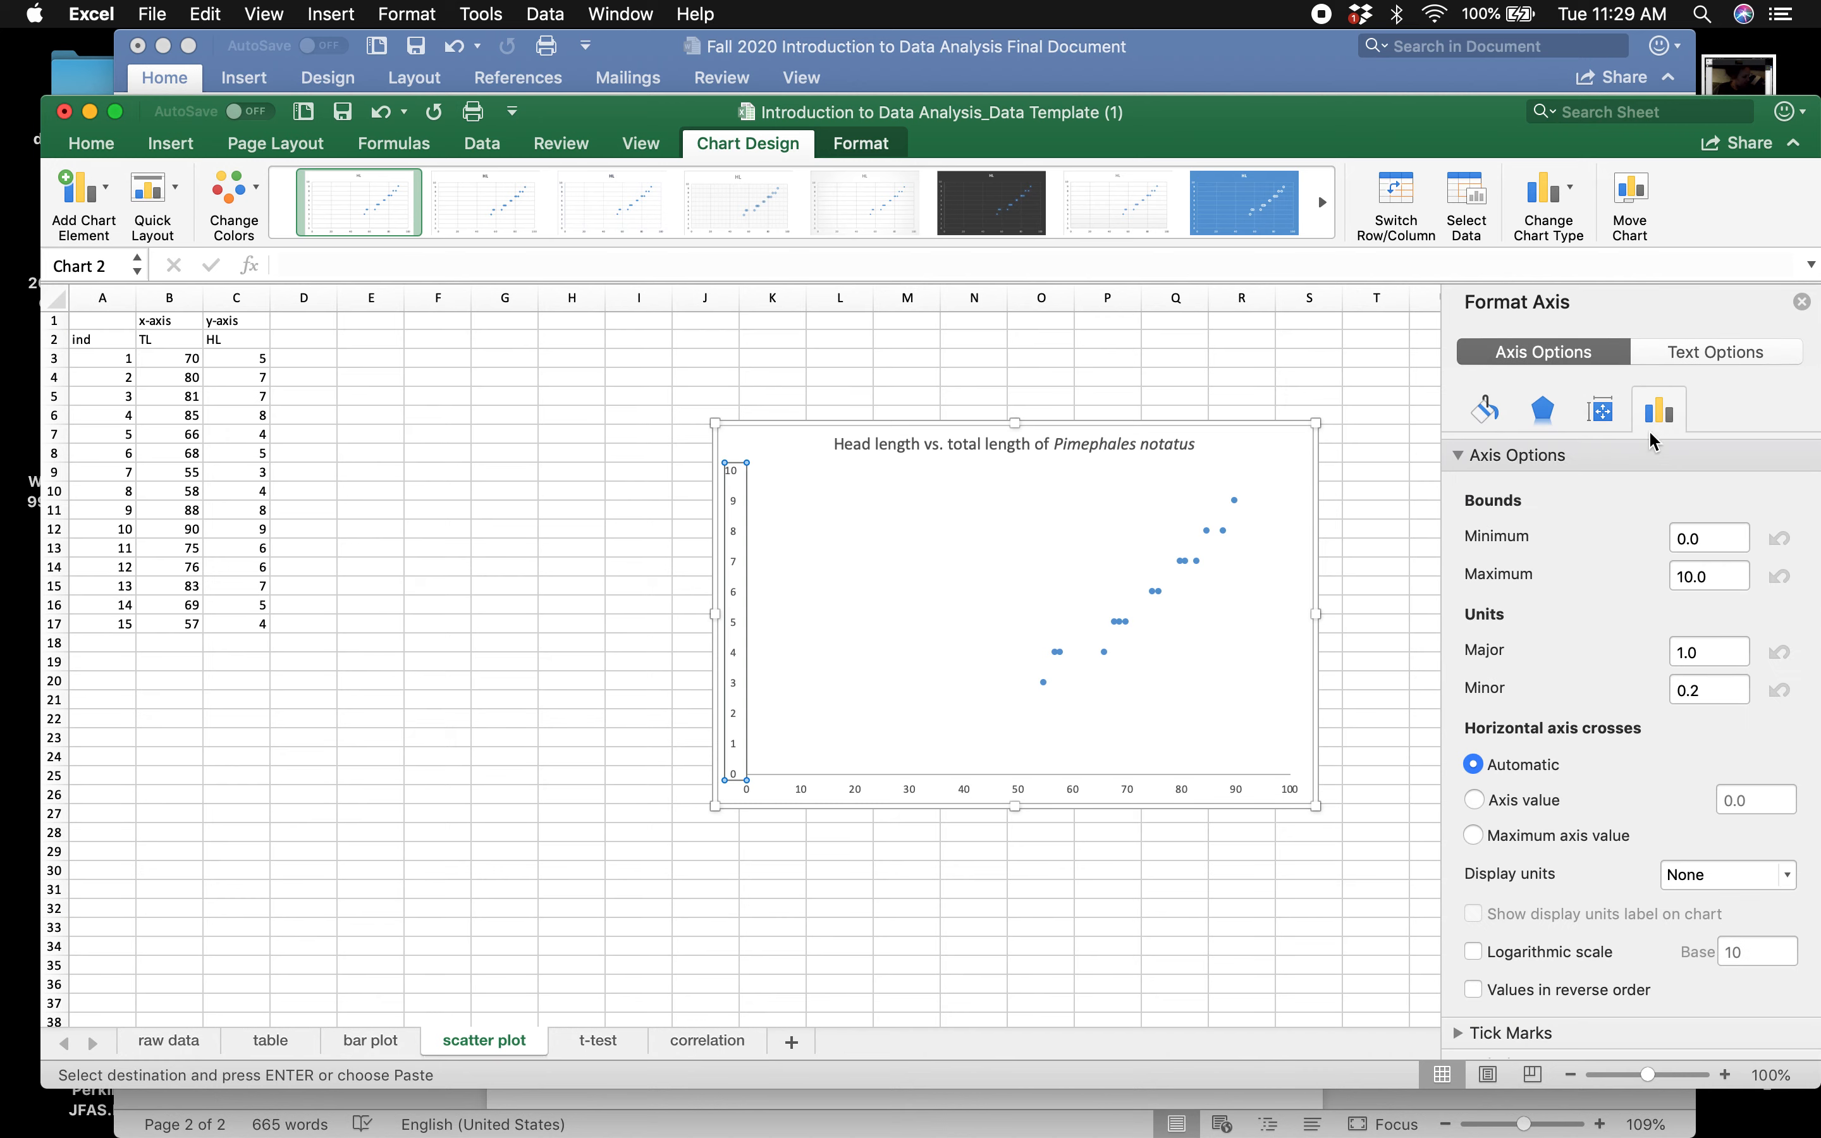
scroll(1563, 677, down, 2)
scroll(1559, 698, up, 2)
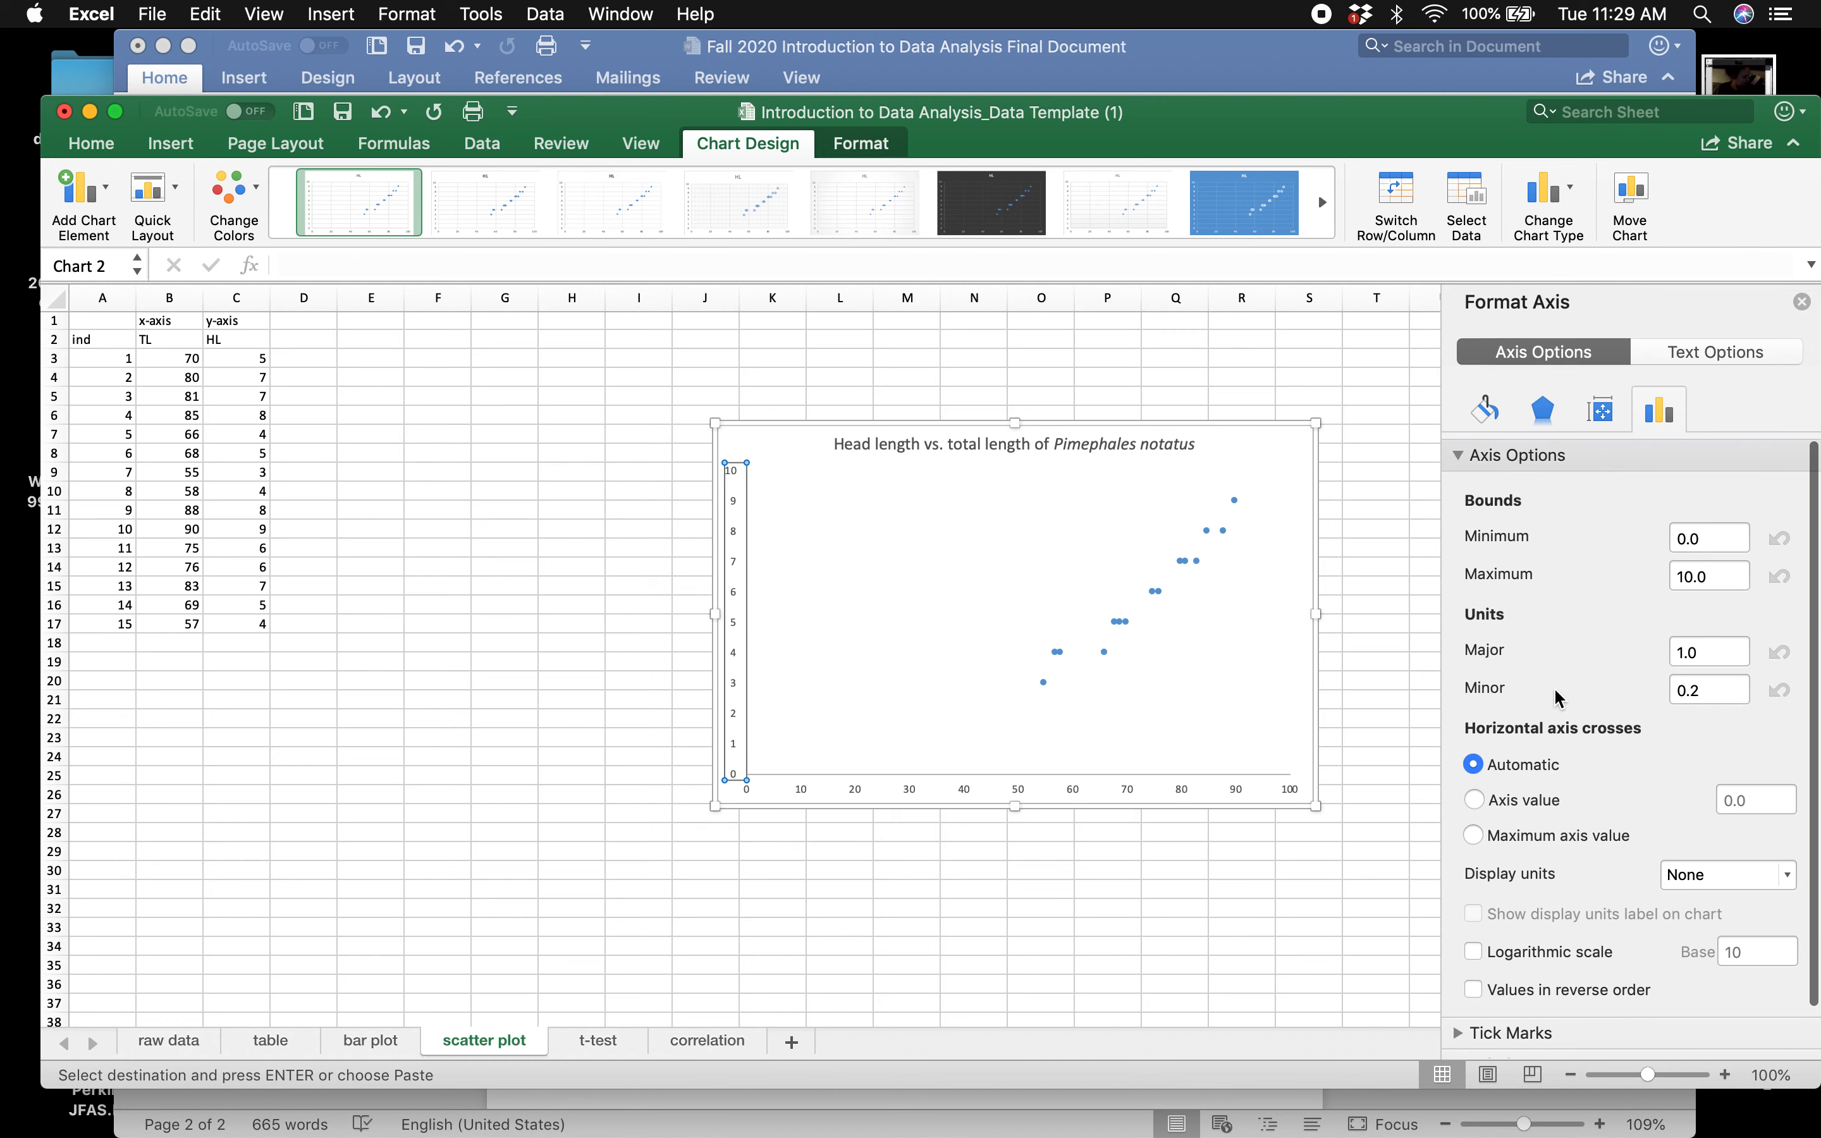
scroll(1558, 594, down, 2)
scroll(1556, 640, up, 2)
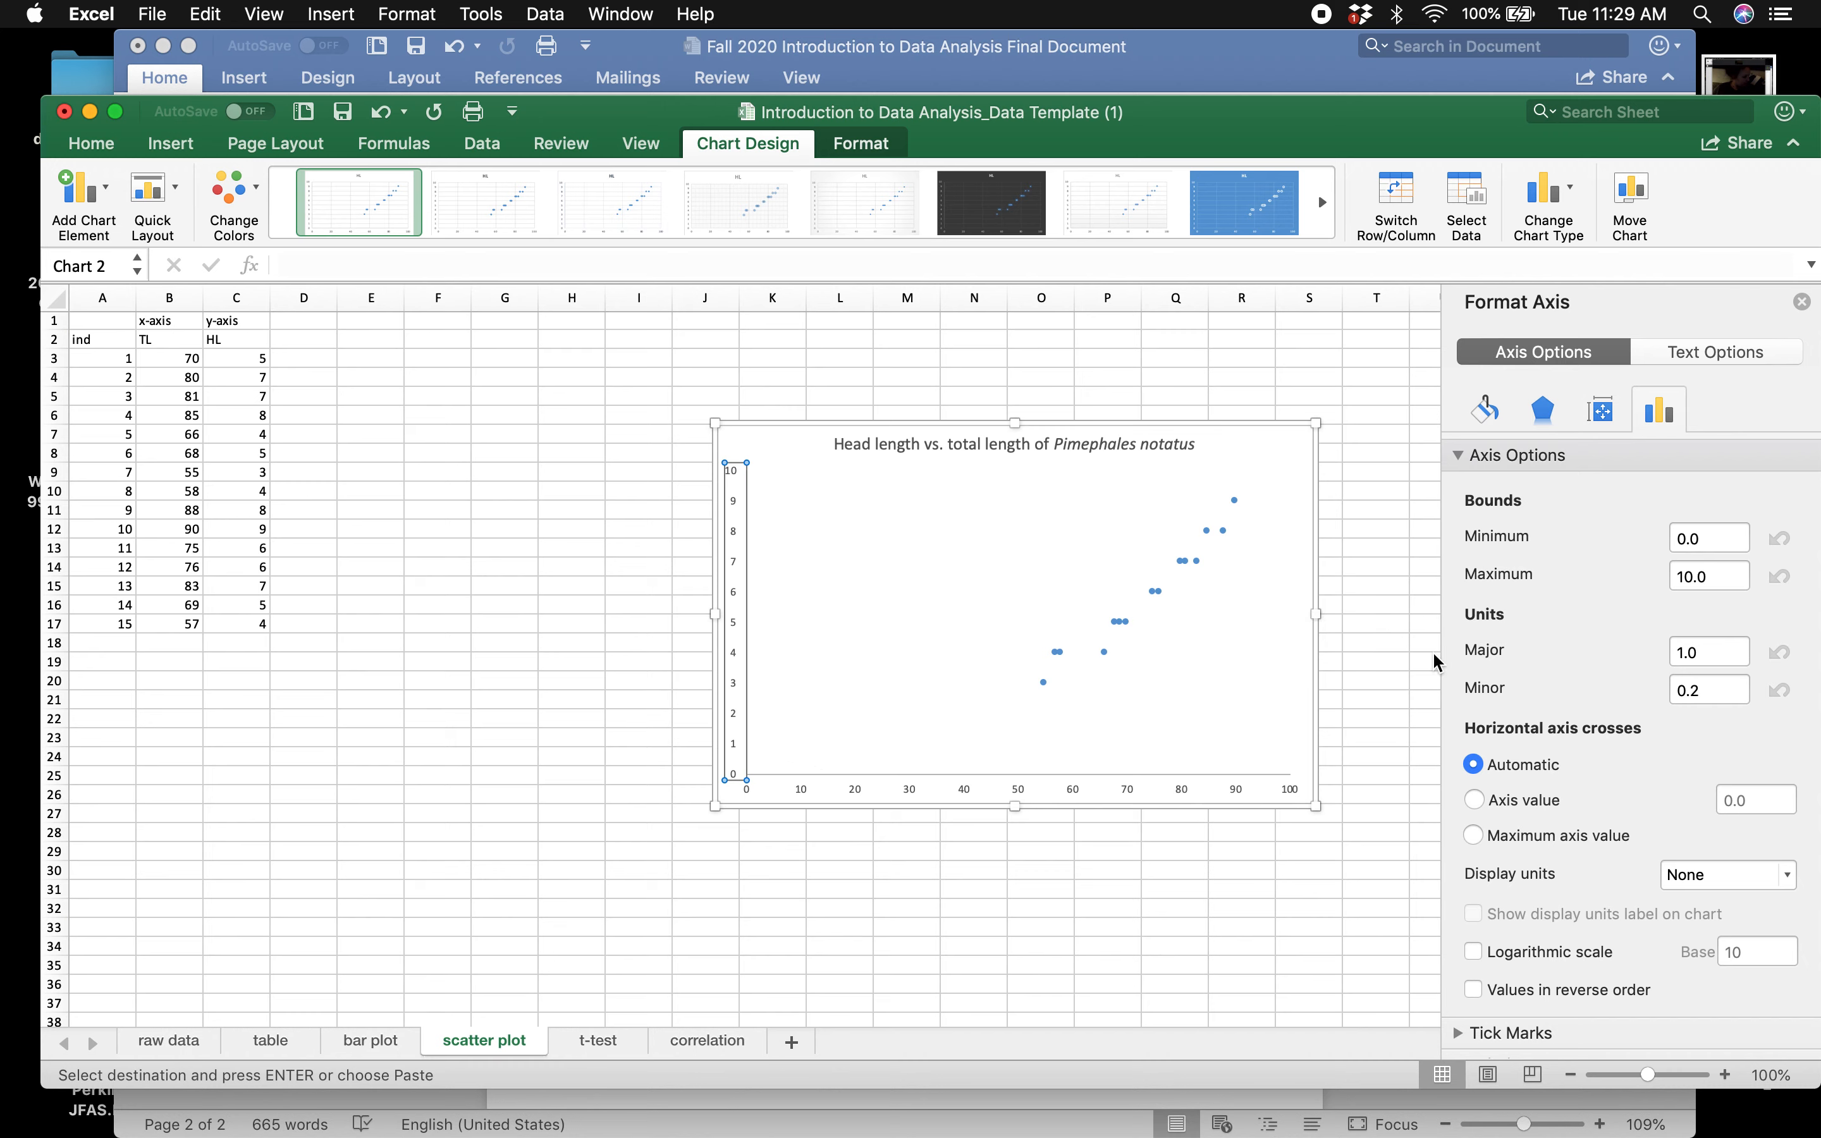
click(1709, 580)
click(1714, 541)
click(1714, 539)
key(Return)
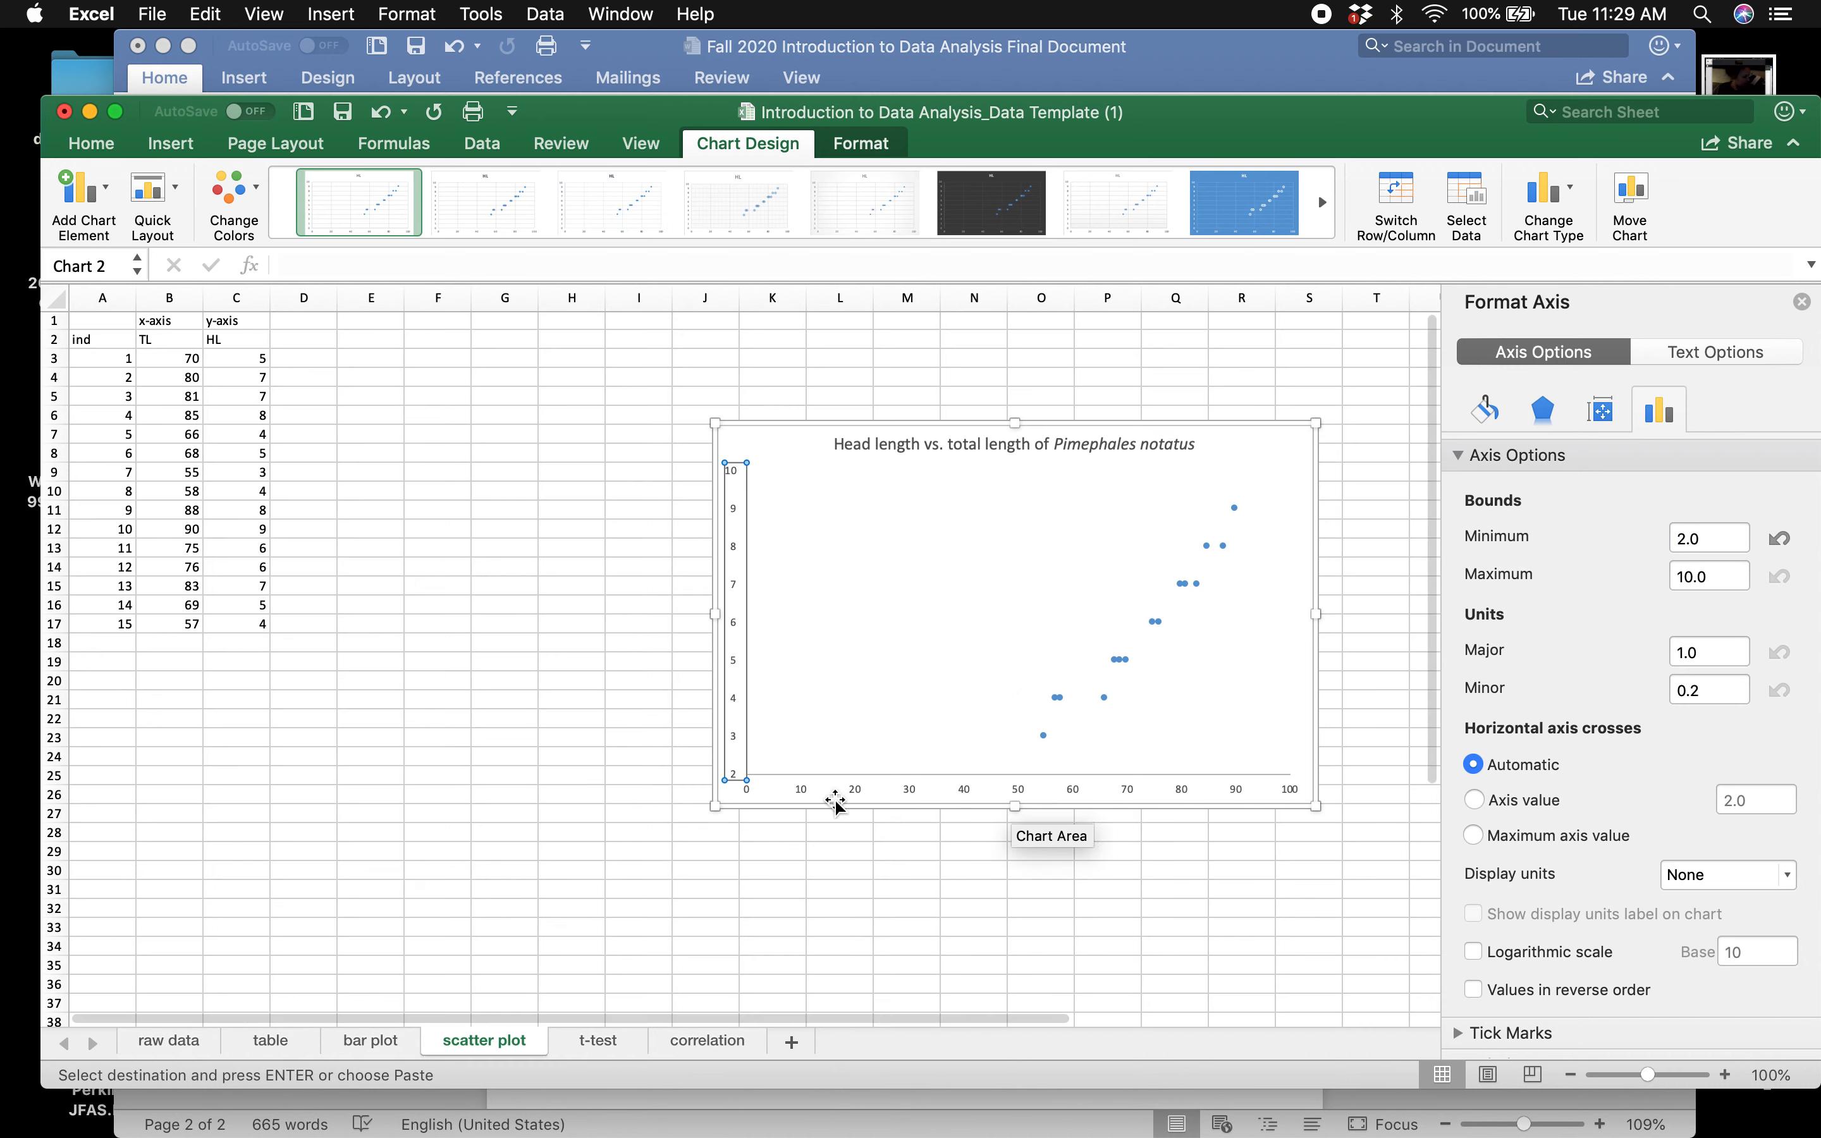
- Set the minimum bound of the chart's horizontal axis to 50 and deselect the chart
click(1121, 795)
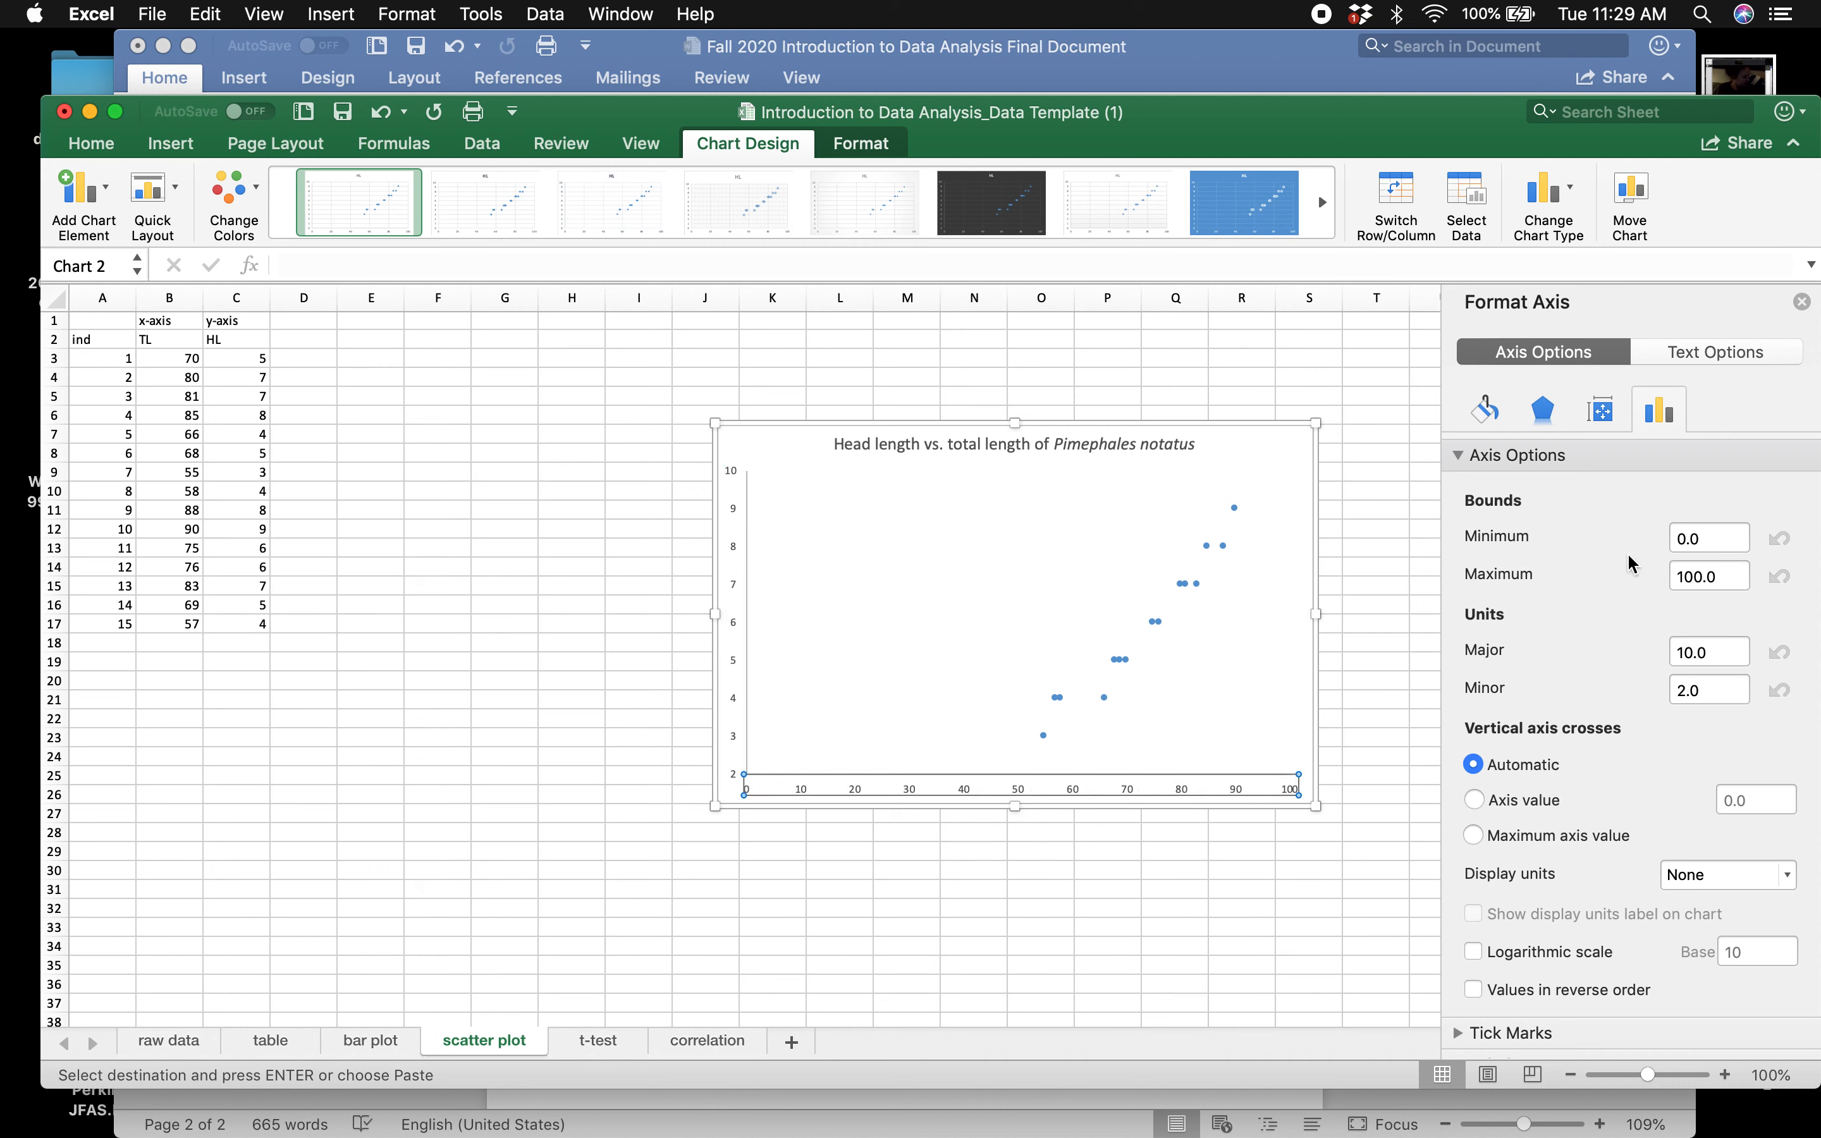
click(1729, 572)
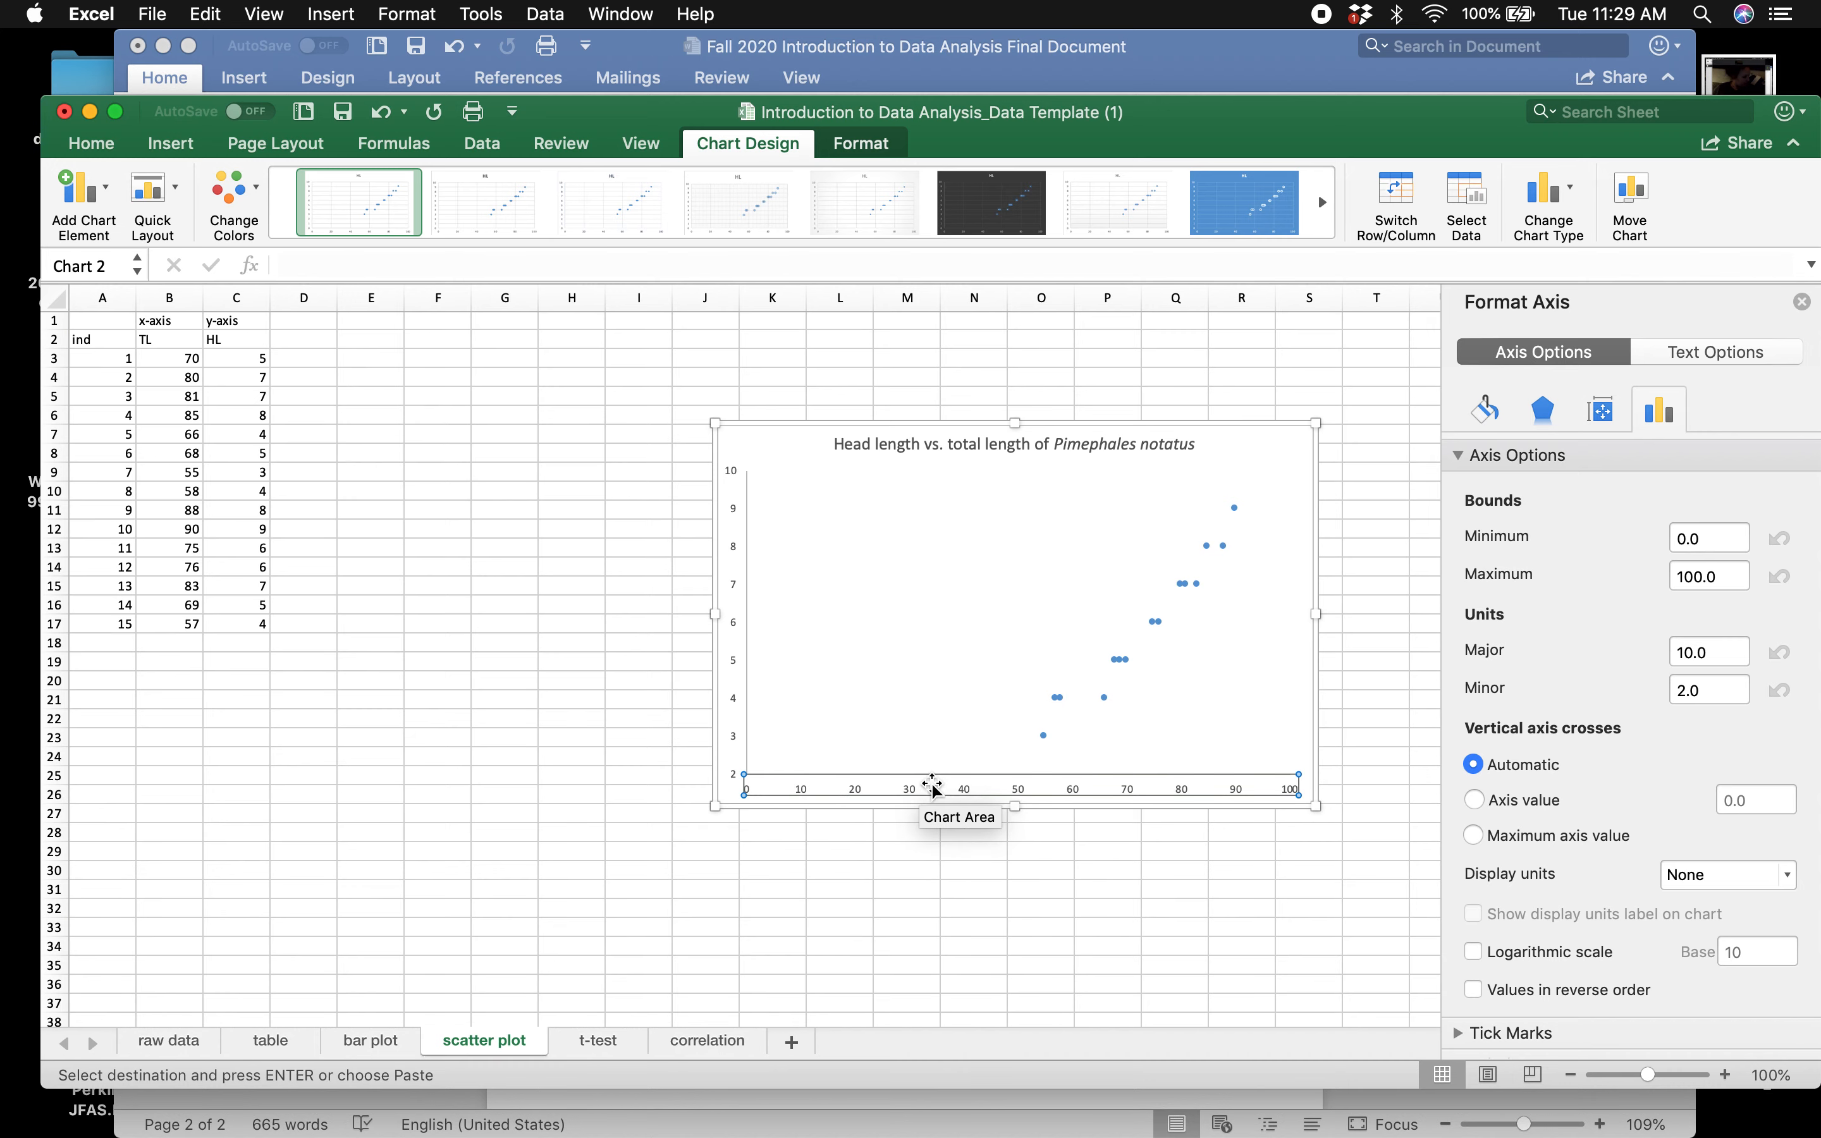
click(1711, 538)
drag(1712, 538, 1648, 540)
key(Return)
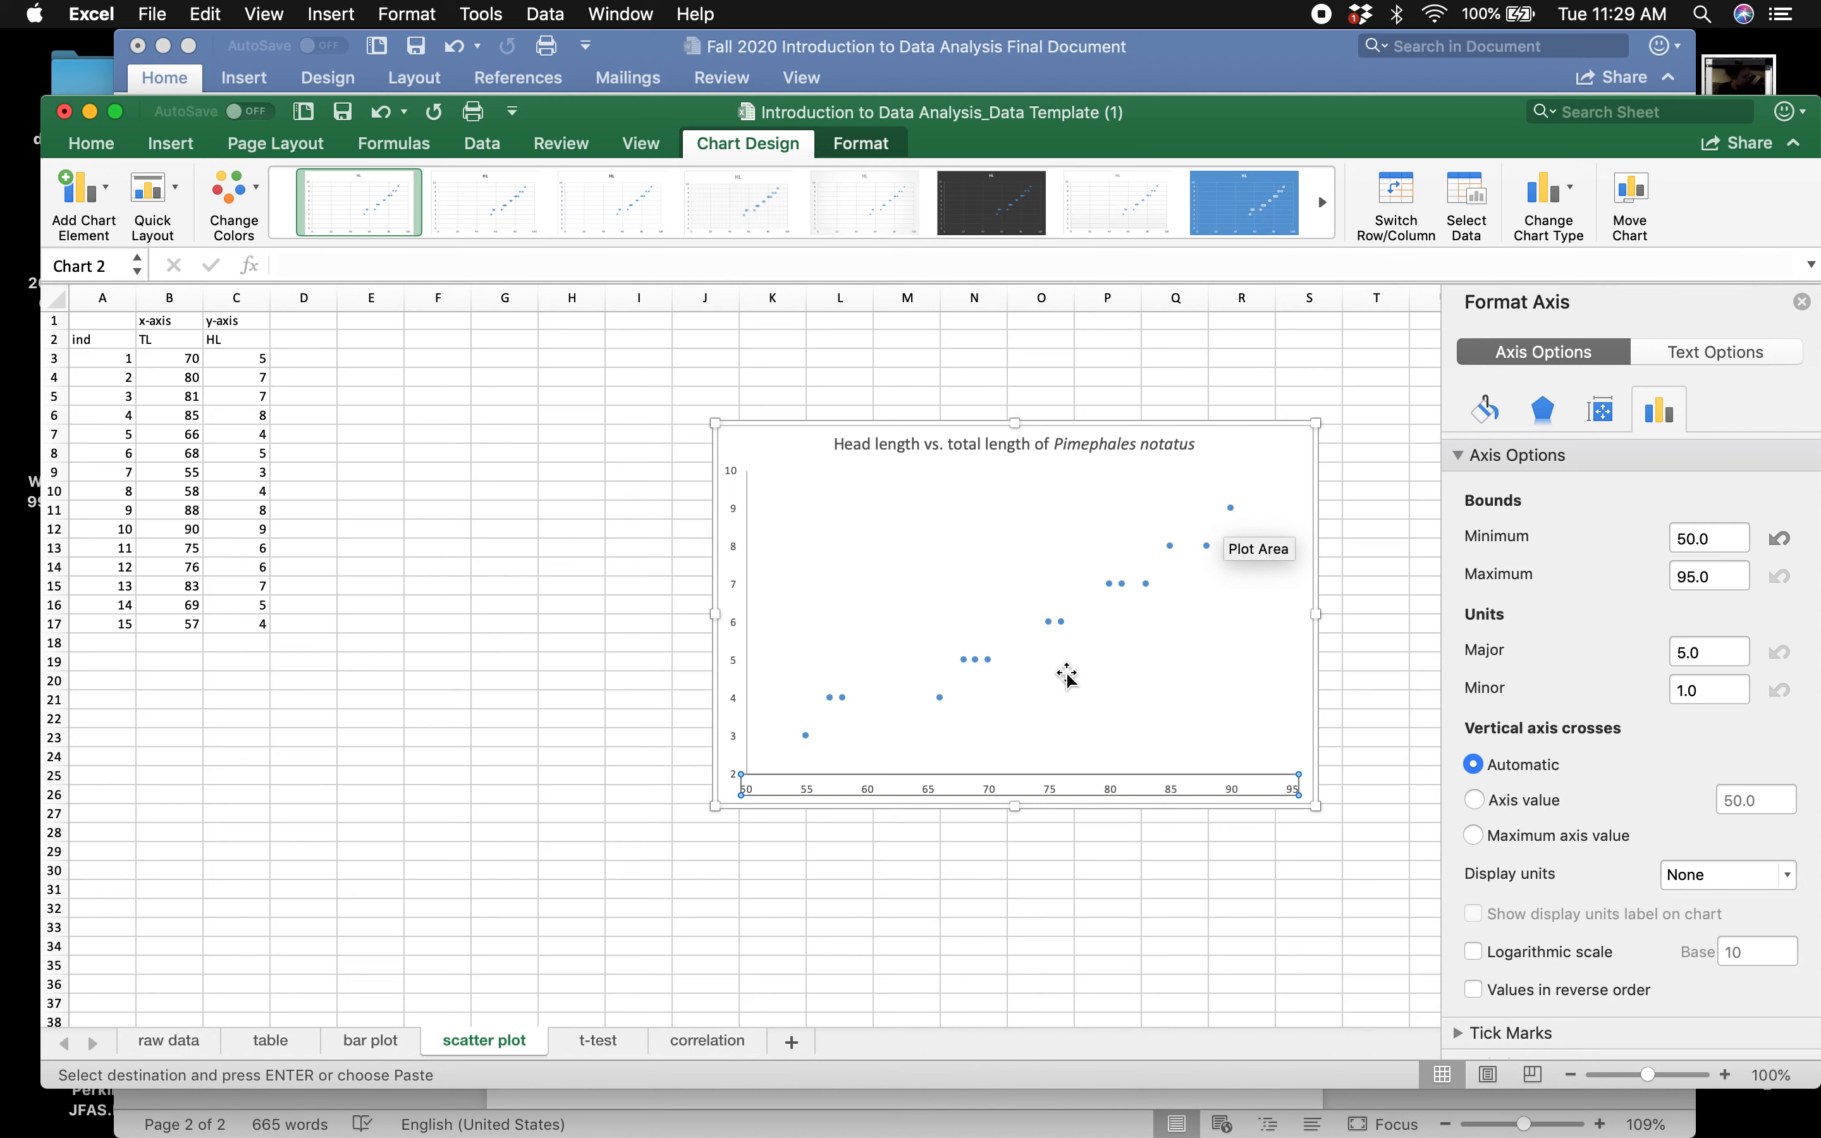
click(827, 915)
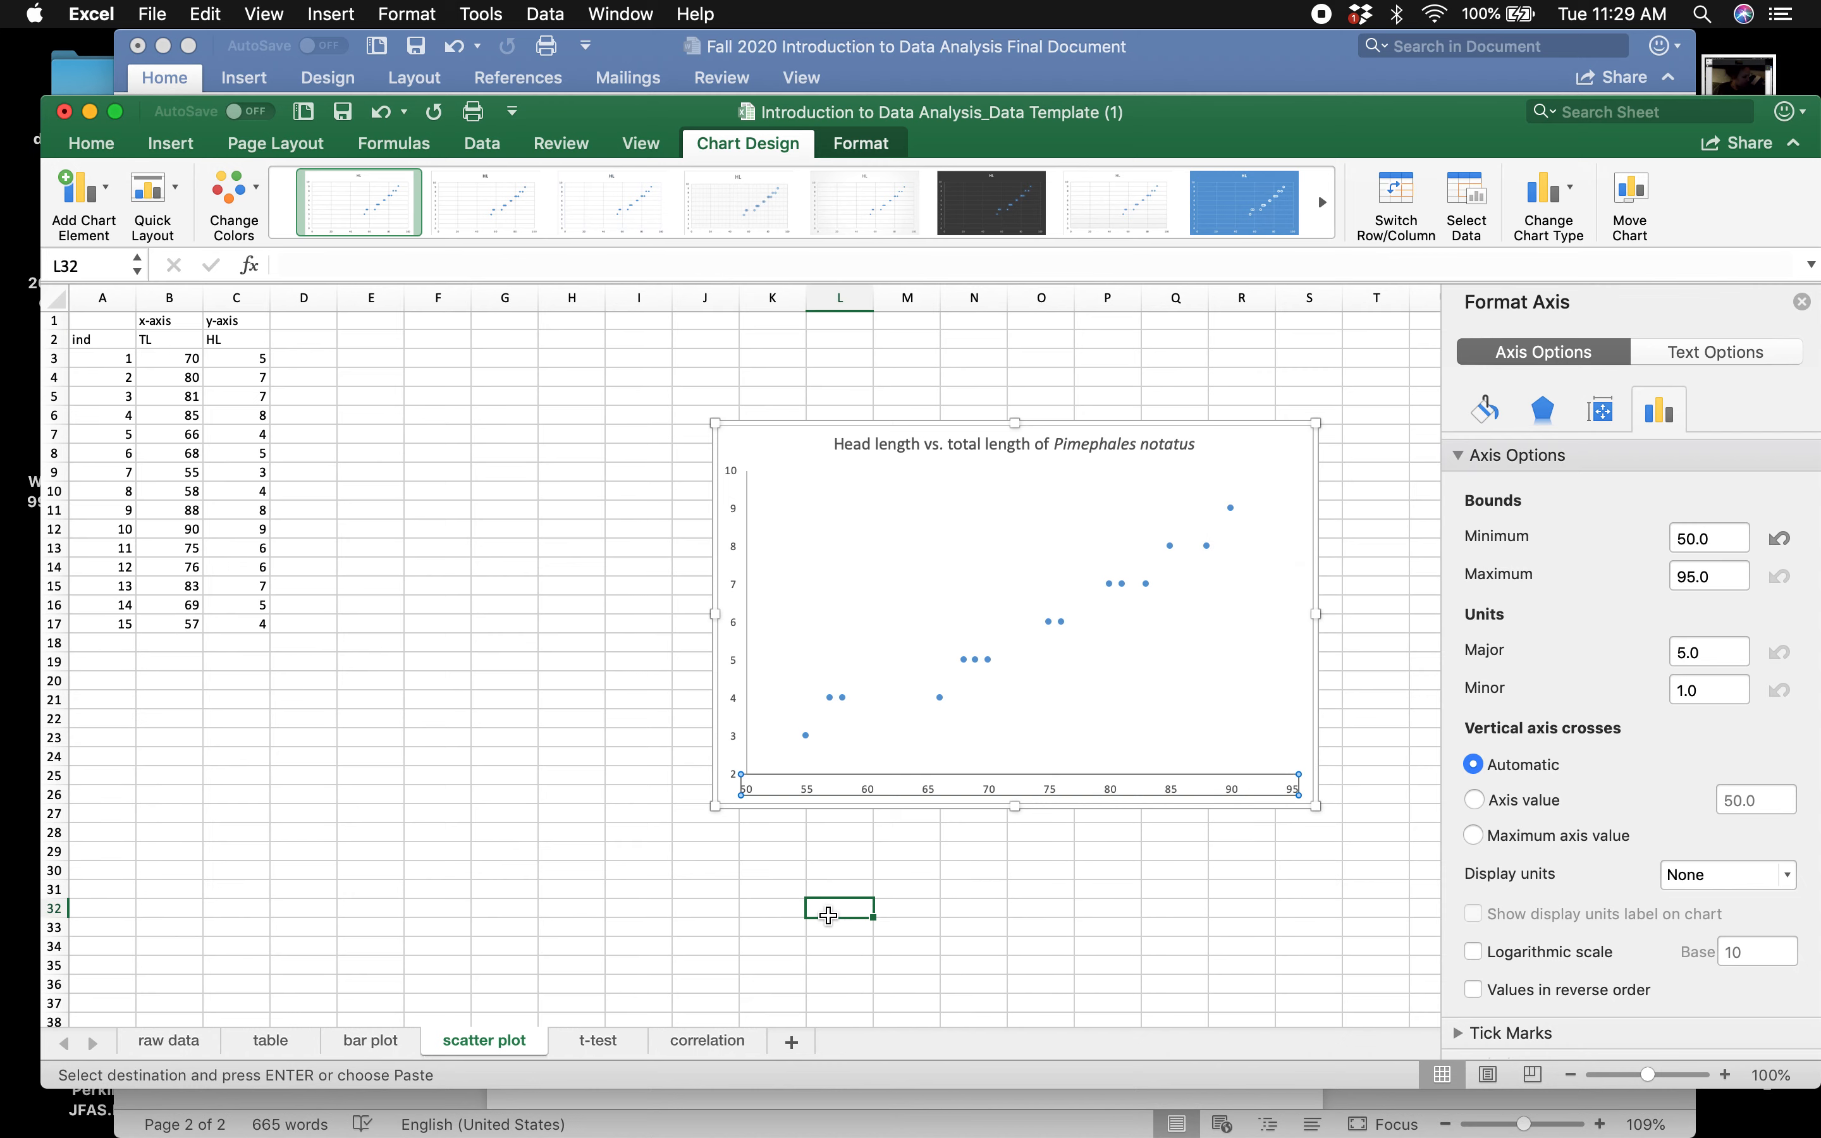
click(654, 733)
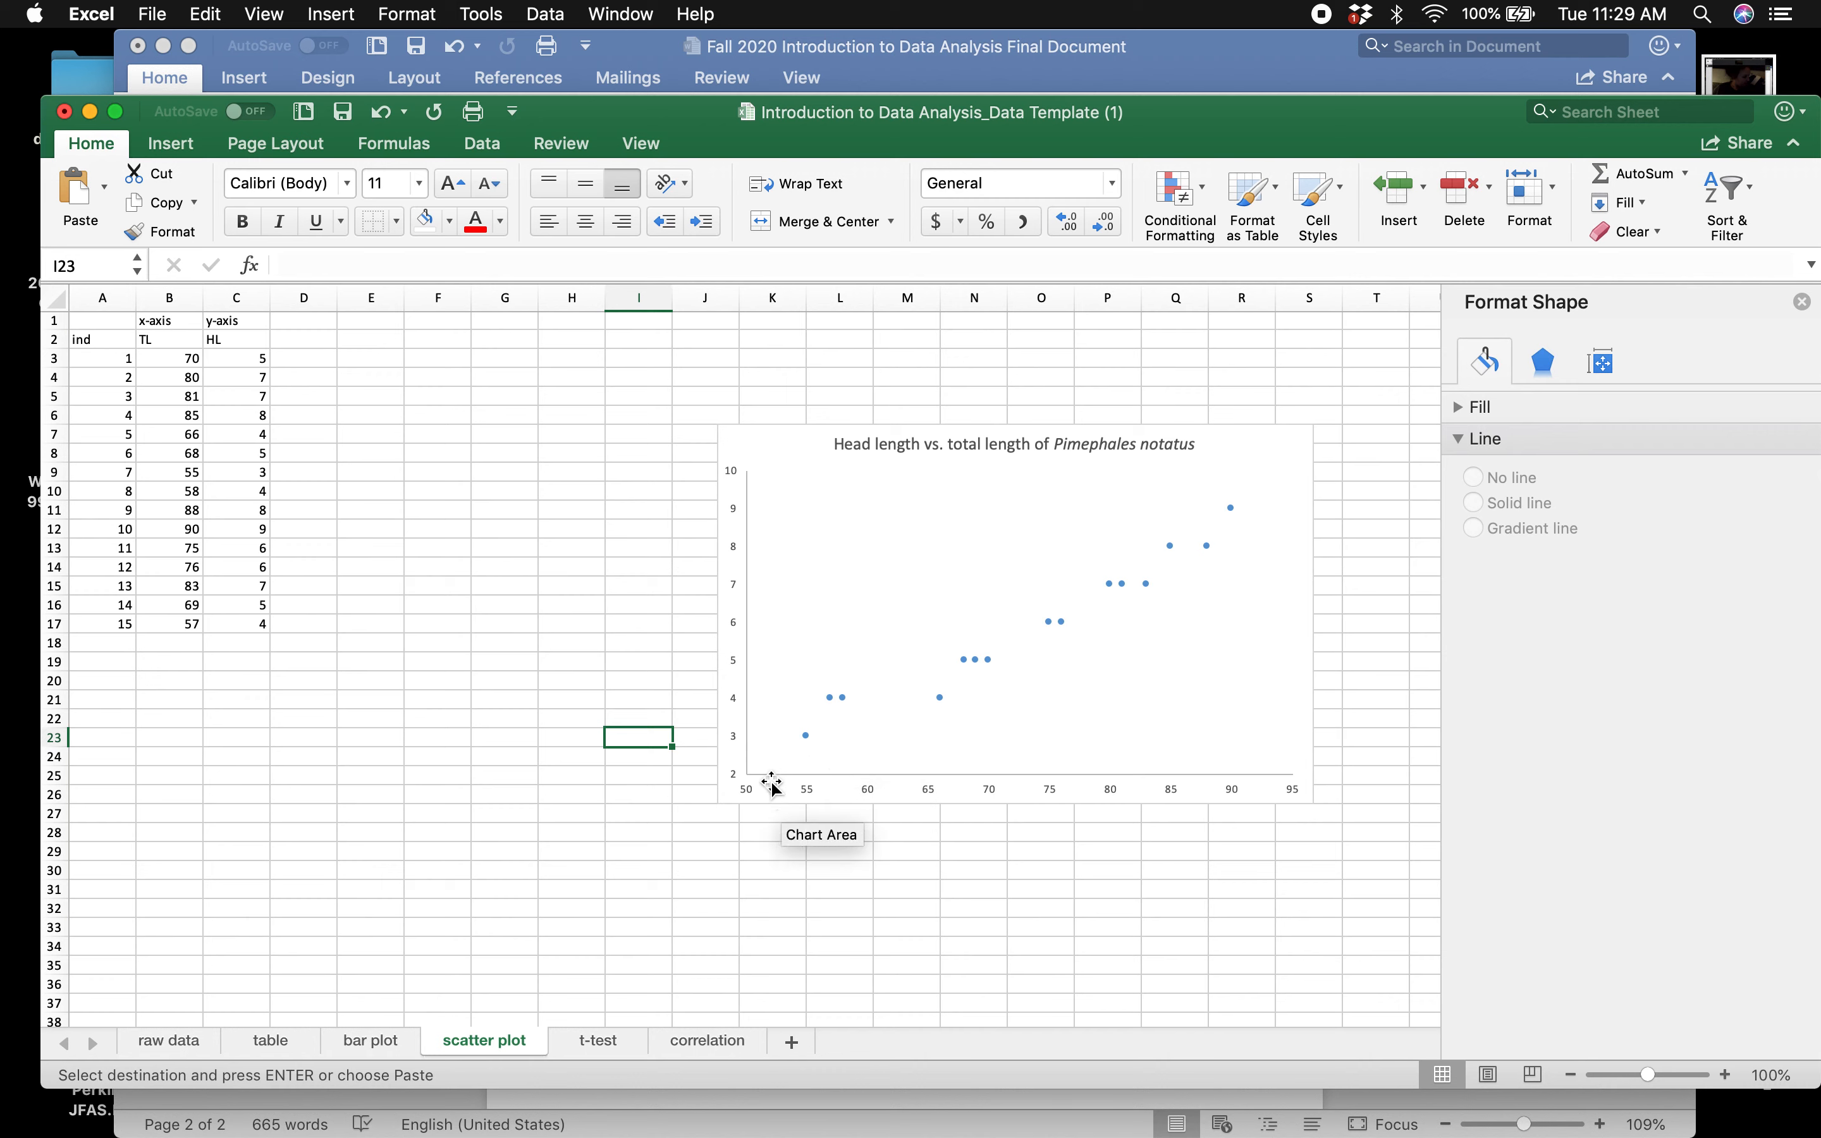
- Add a primary horizontal axis title to the scatter chart reading "total length (mm)"
click(729, 734)
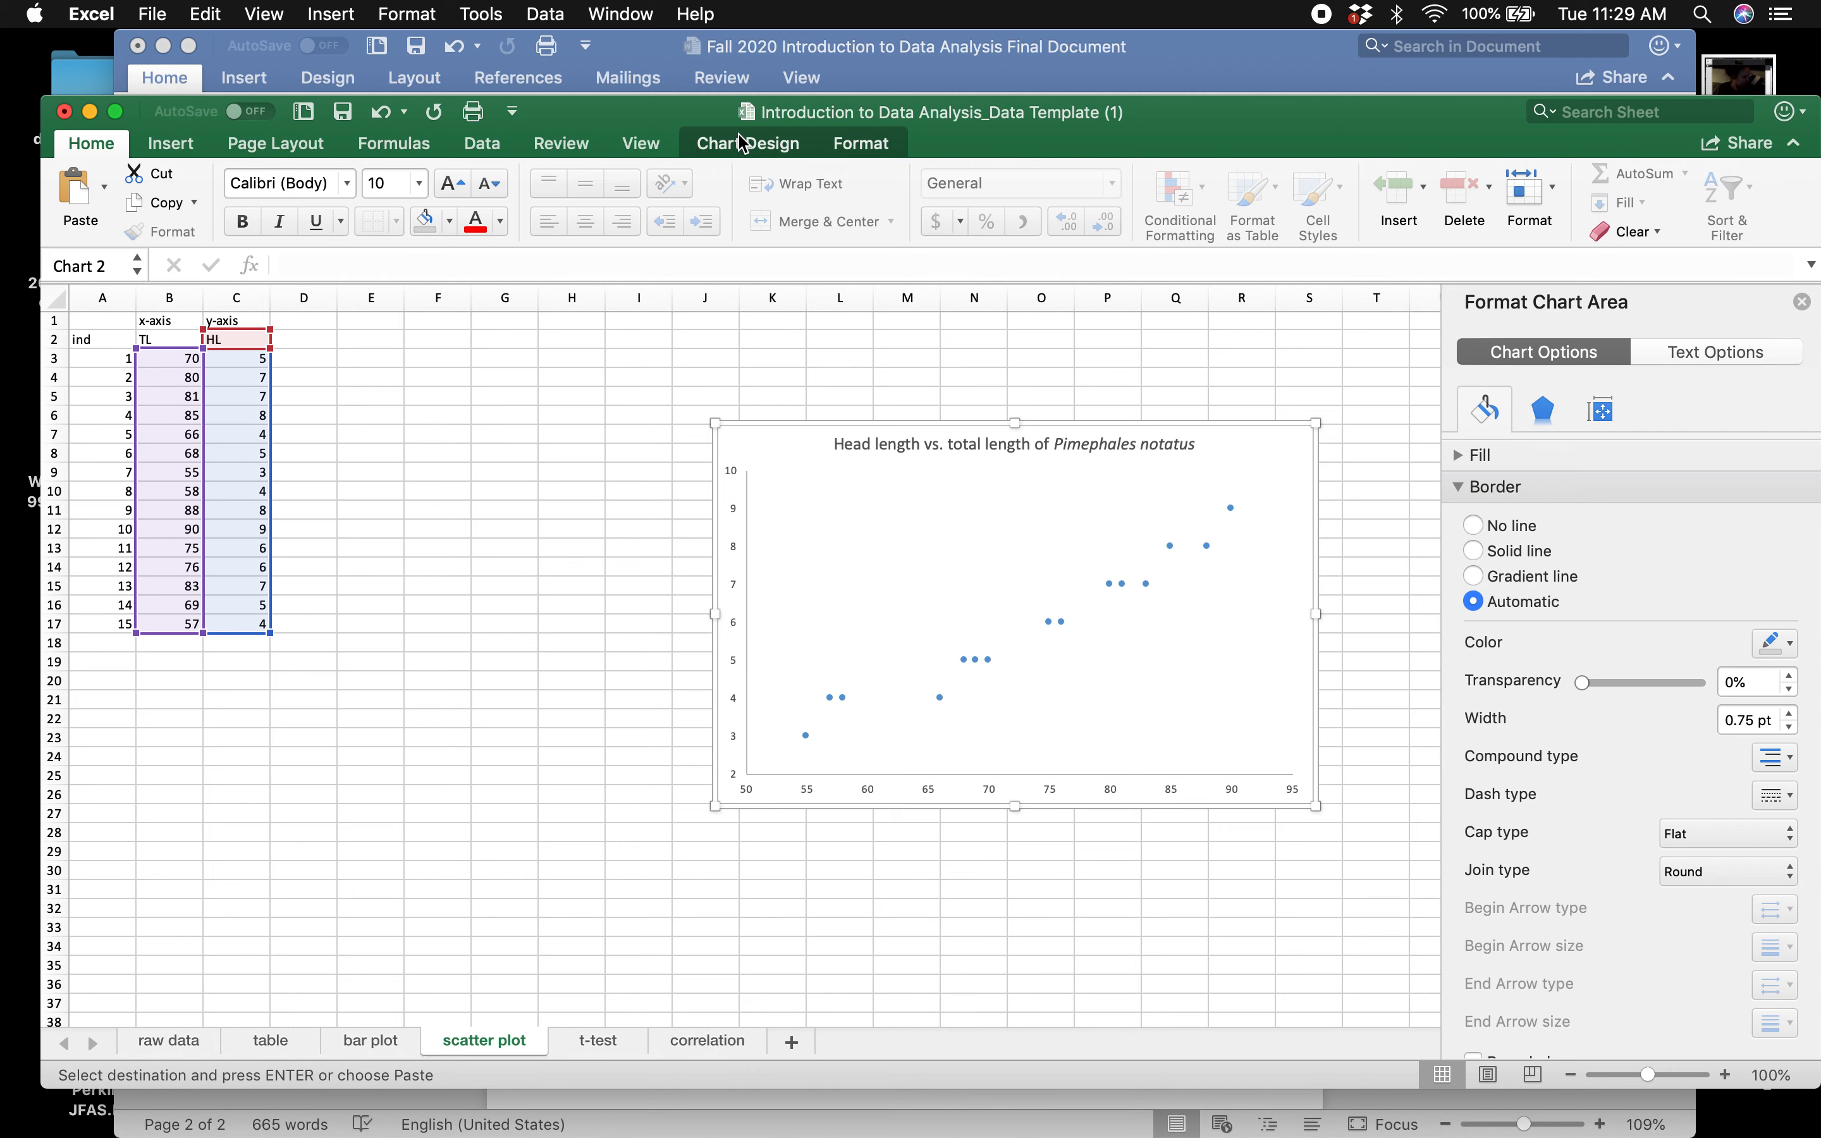
click(743, 143)
click(113, 197)
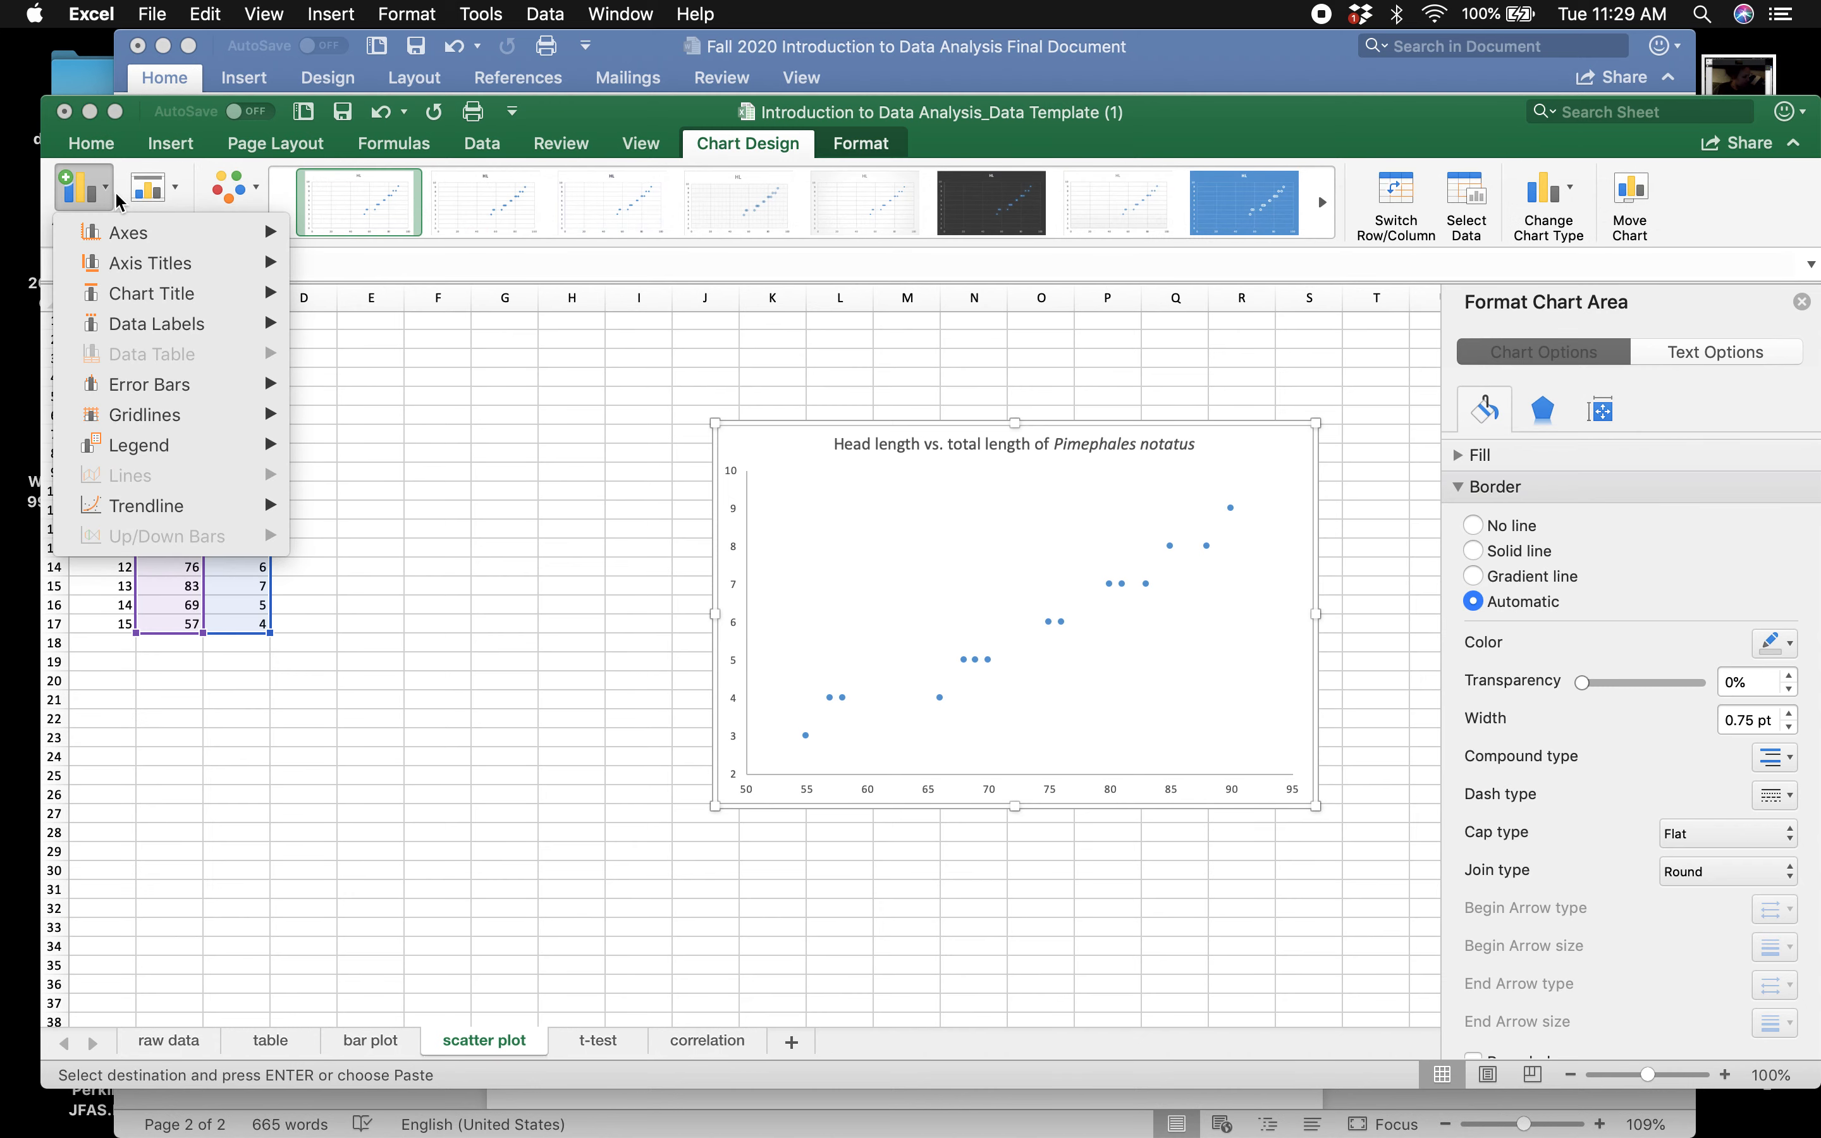
mouse_move(194, 291)
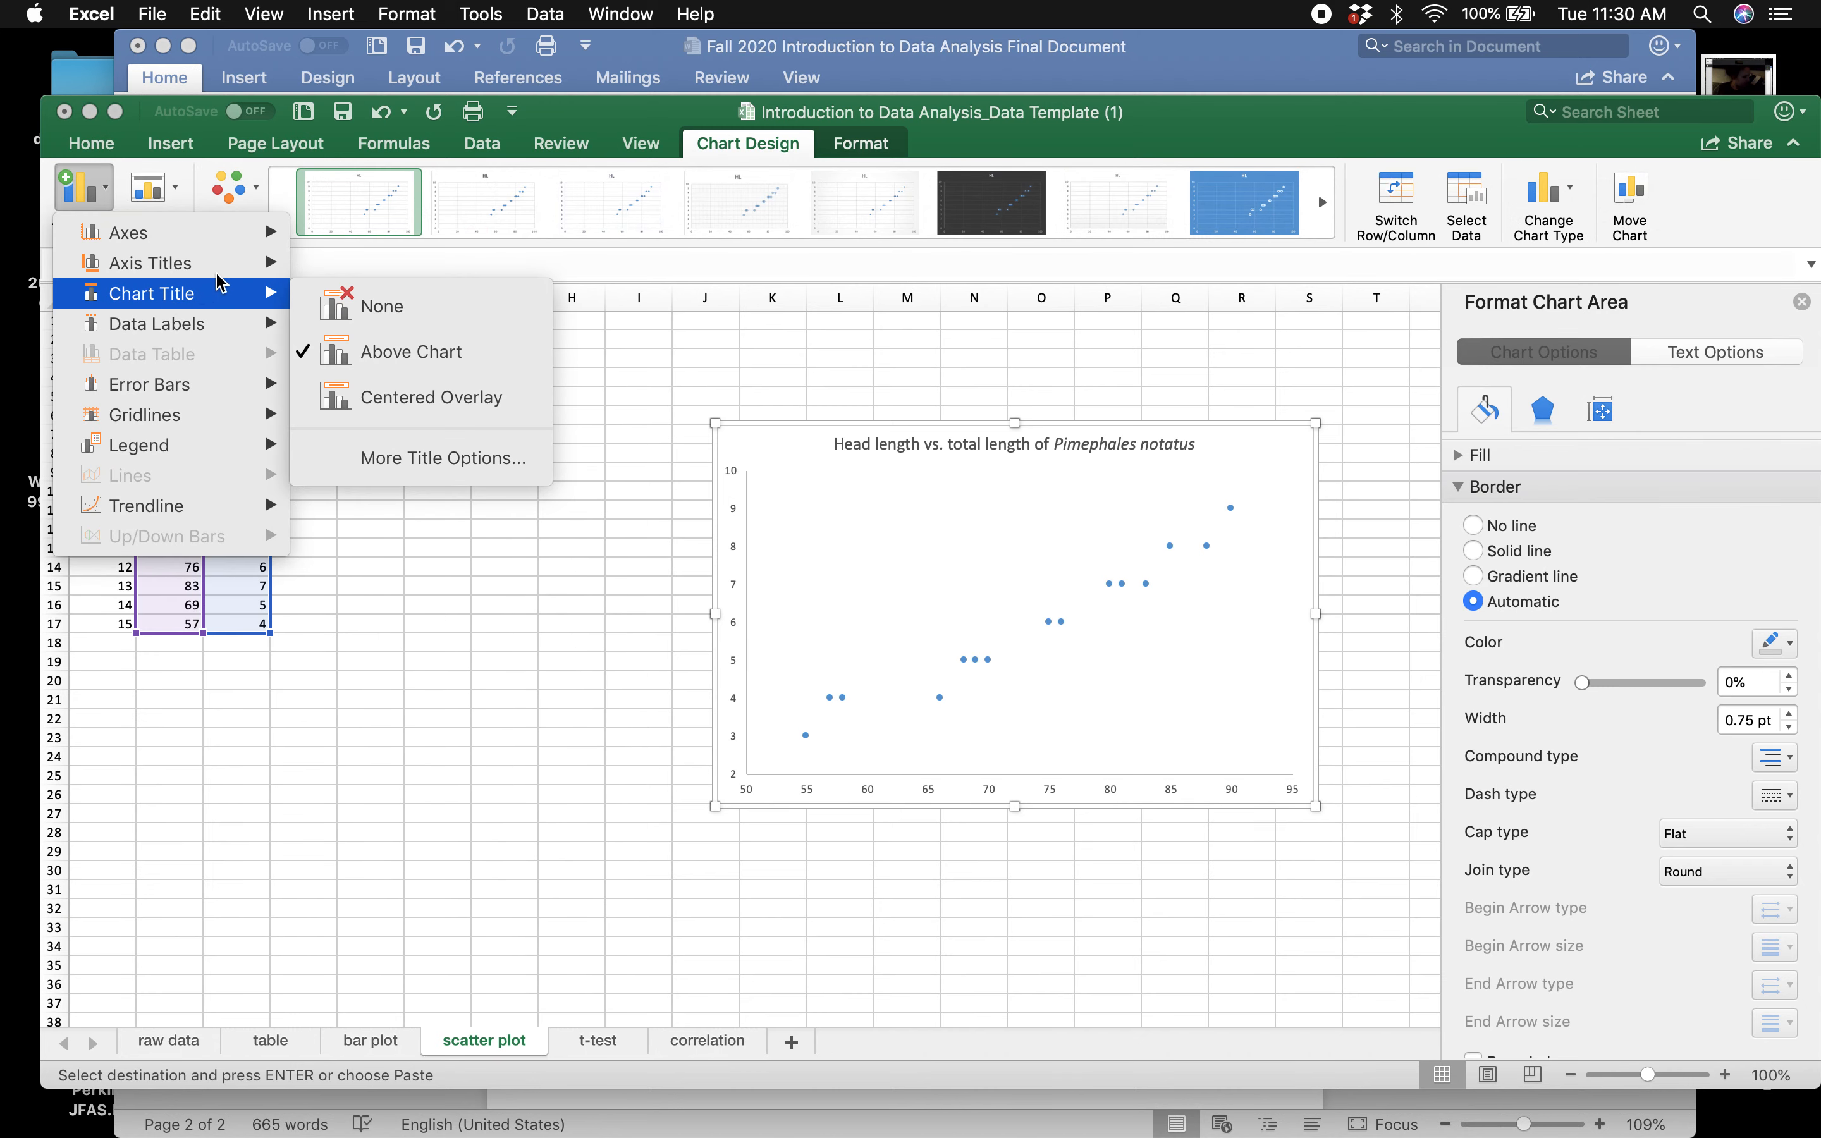
click(372, 273)
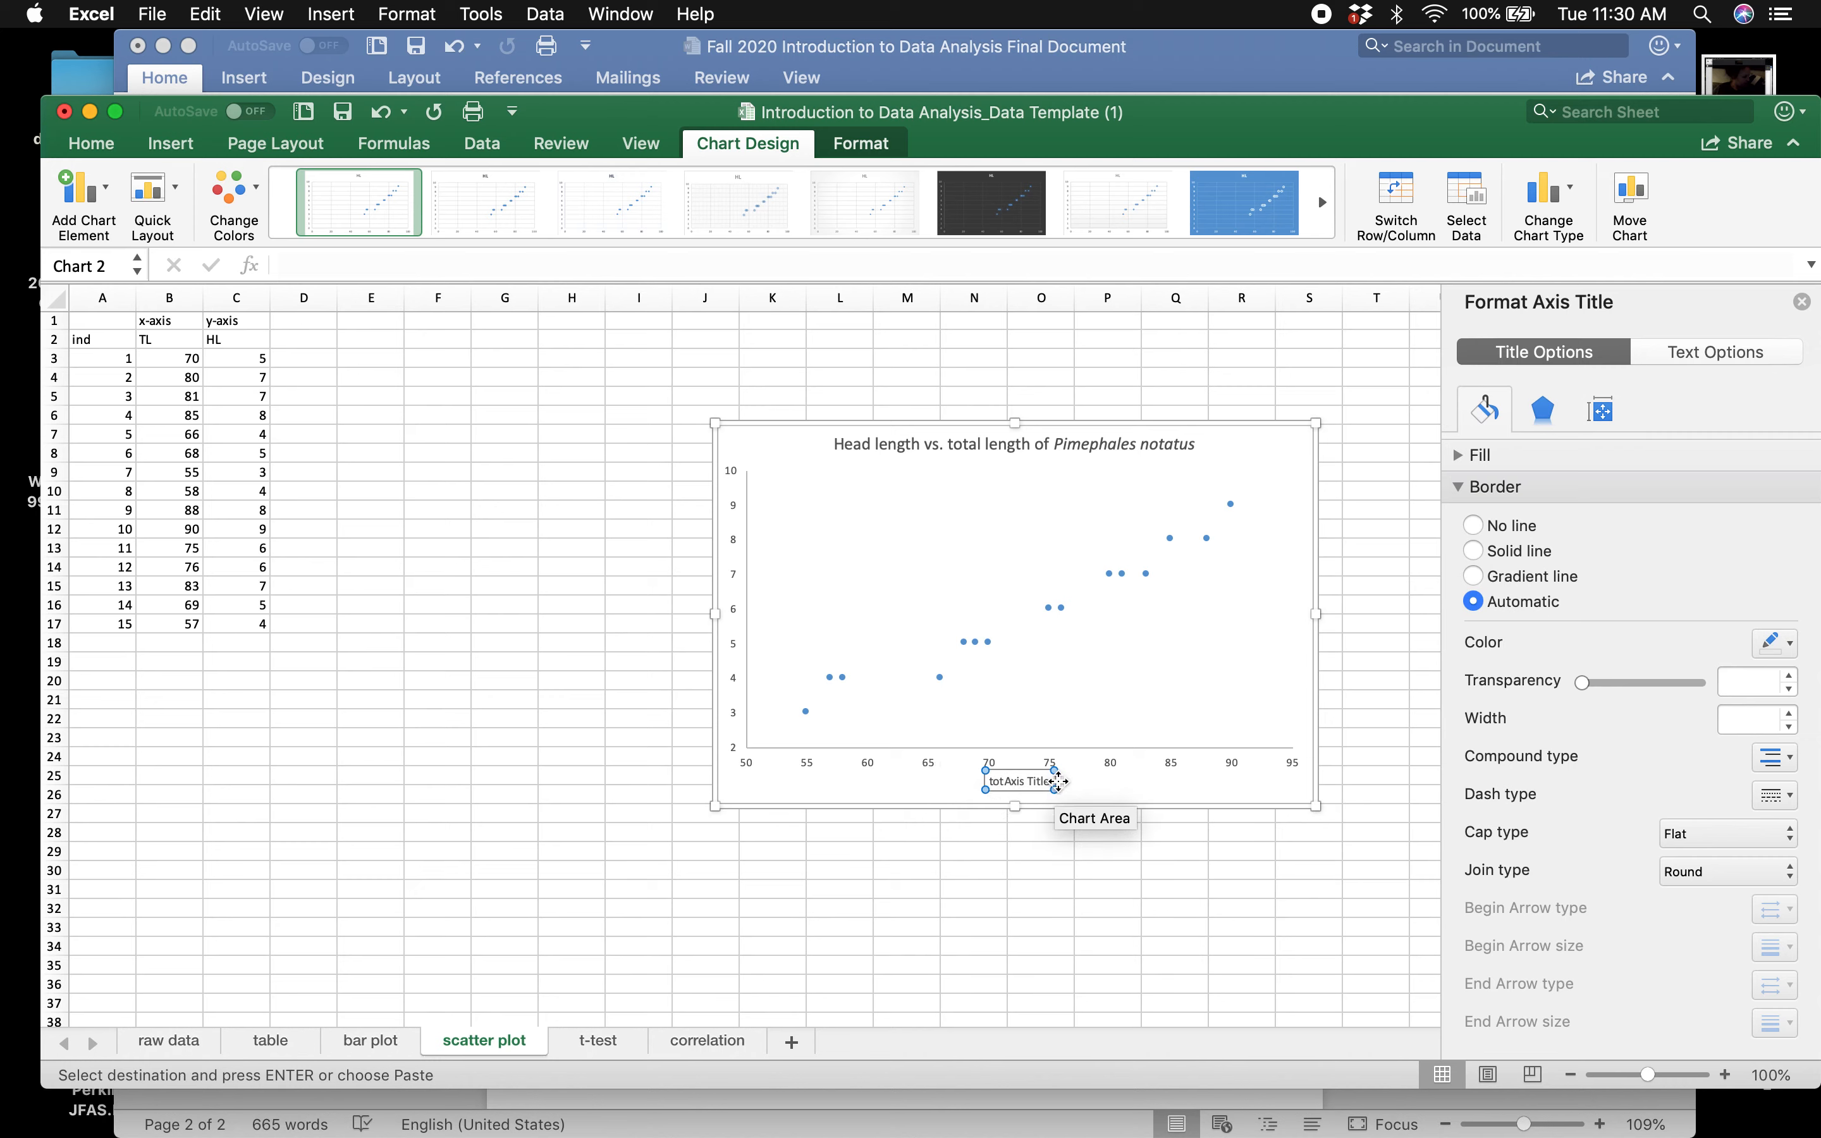
key(BackSpace)
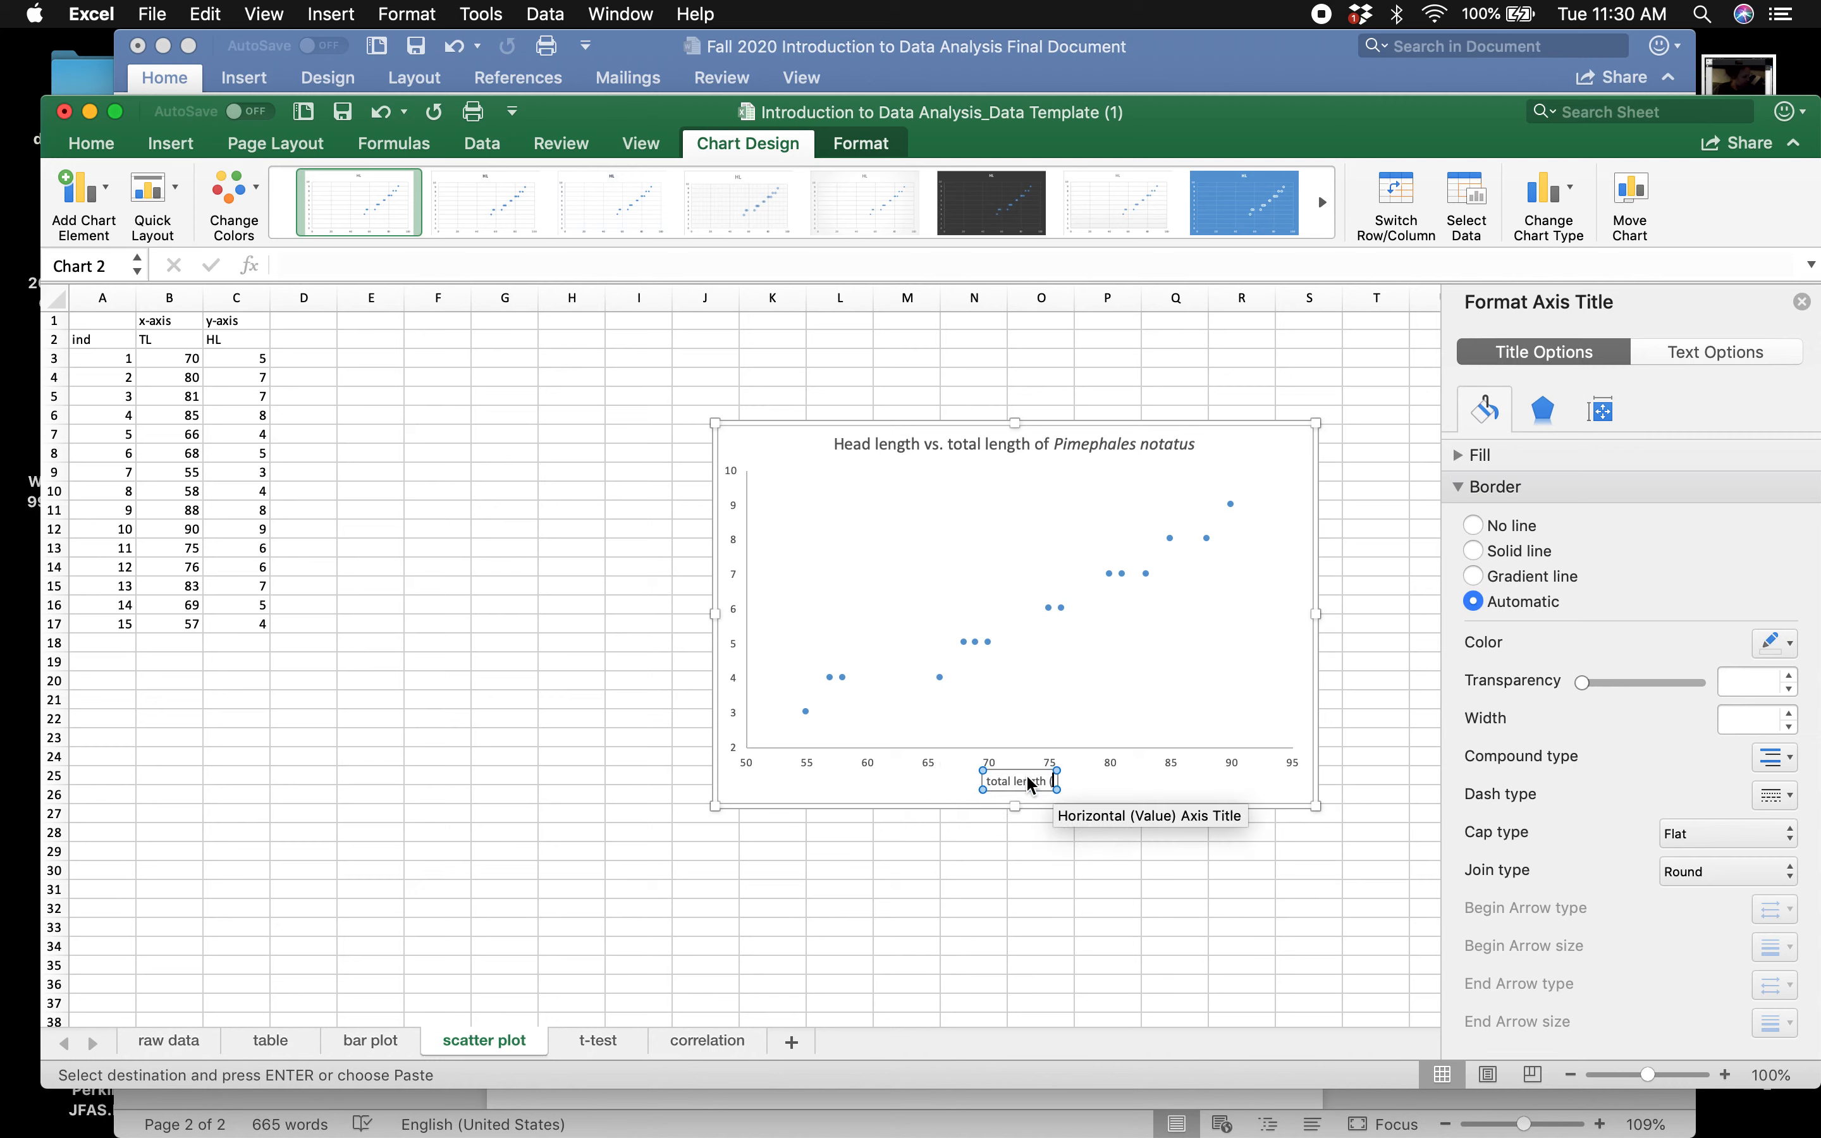
- Add a primary vertical axis title to the scatter chart reading "head length (mm)"
click(730, 612)
click(82, 189)
mouse_move(129, 272)
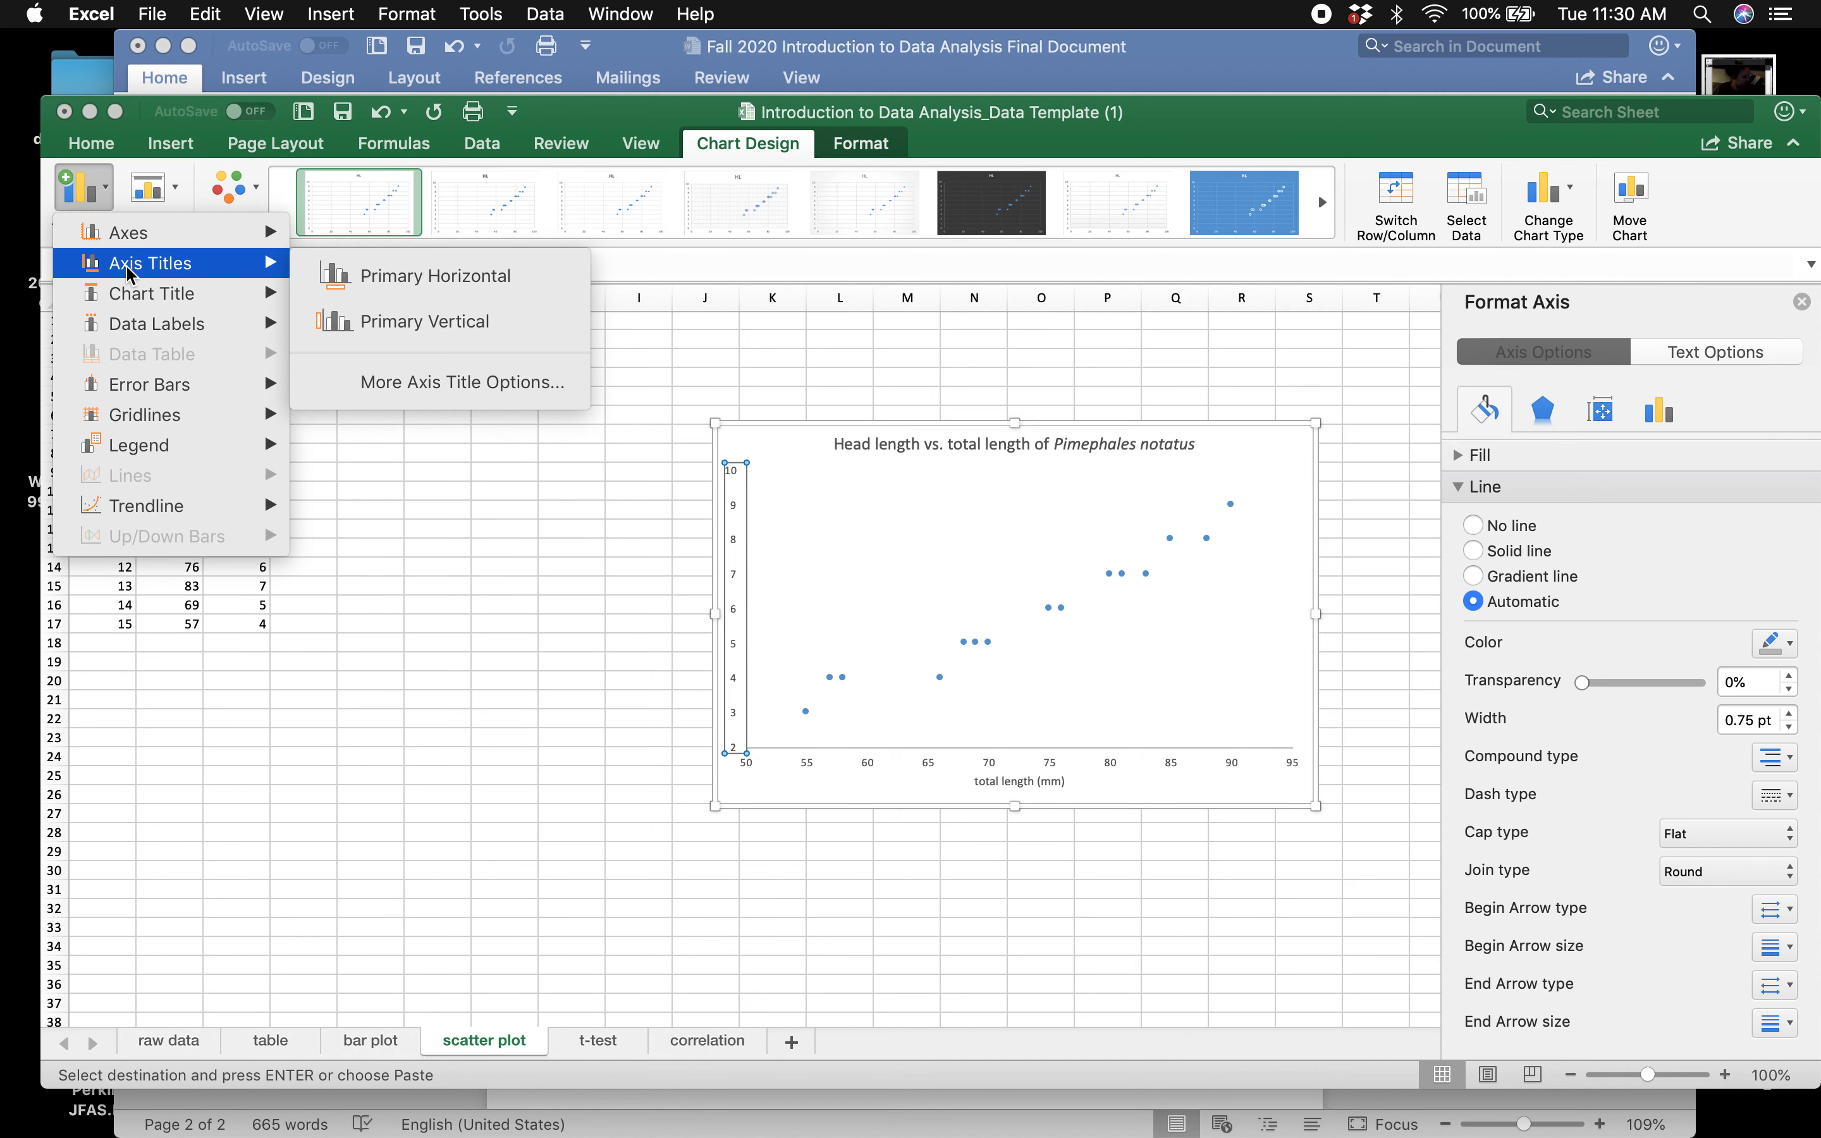
click(390, 324)
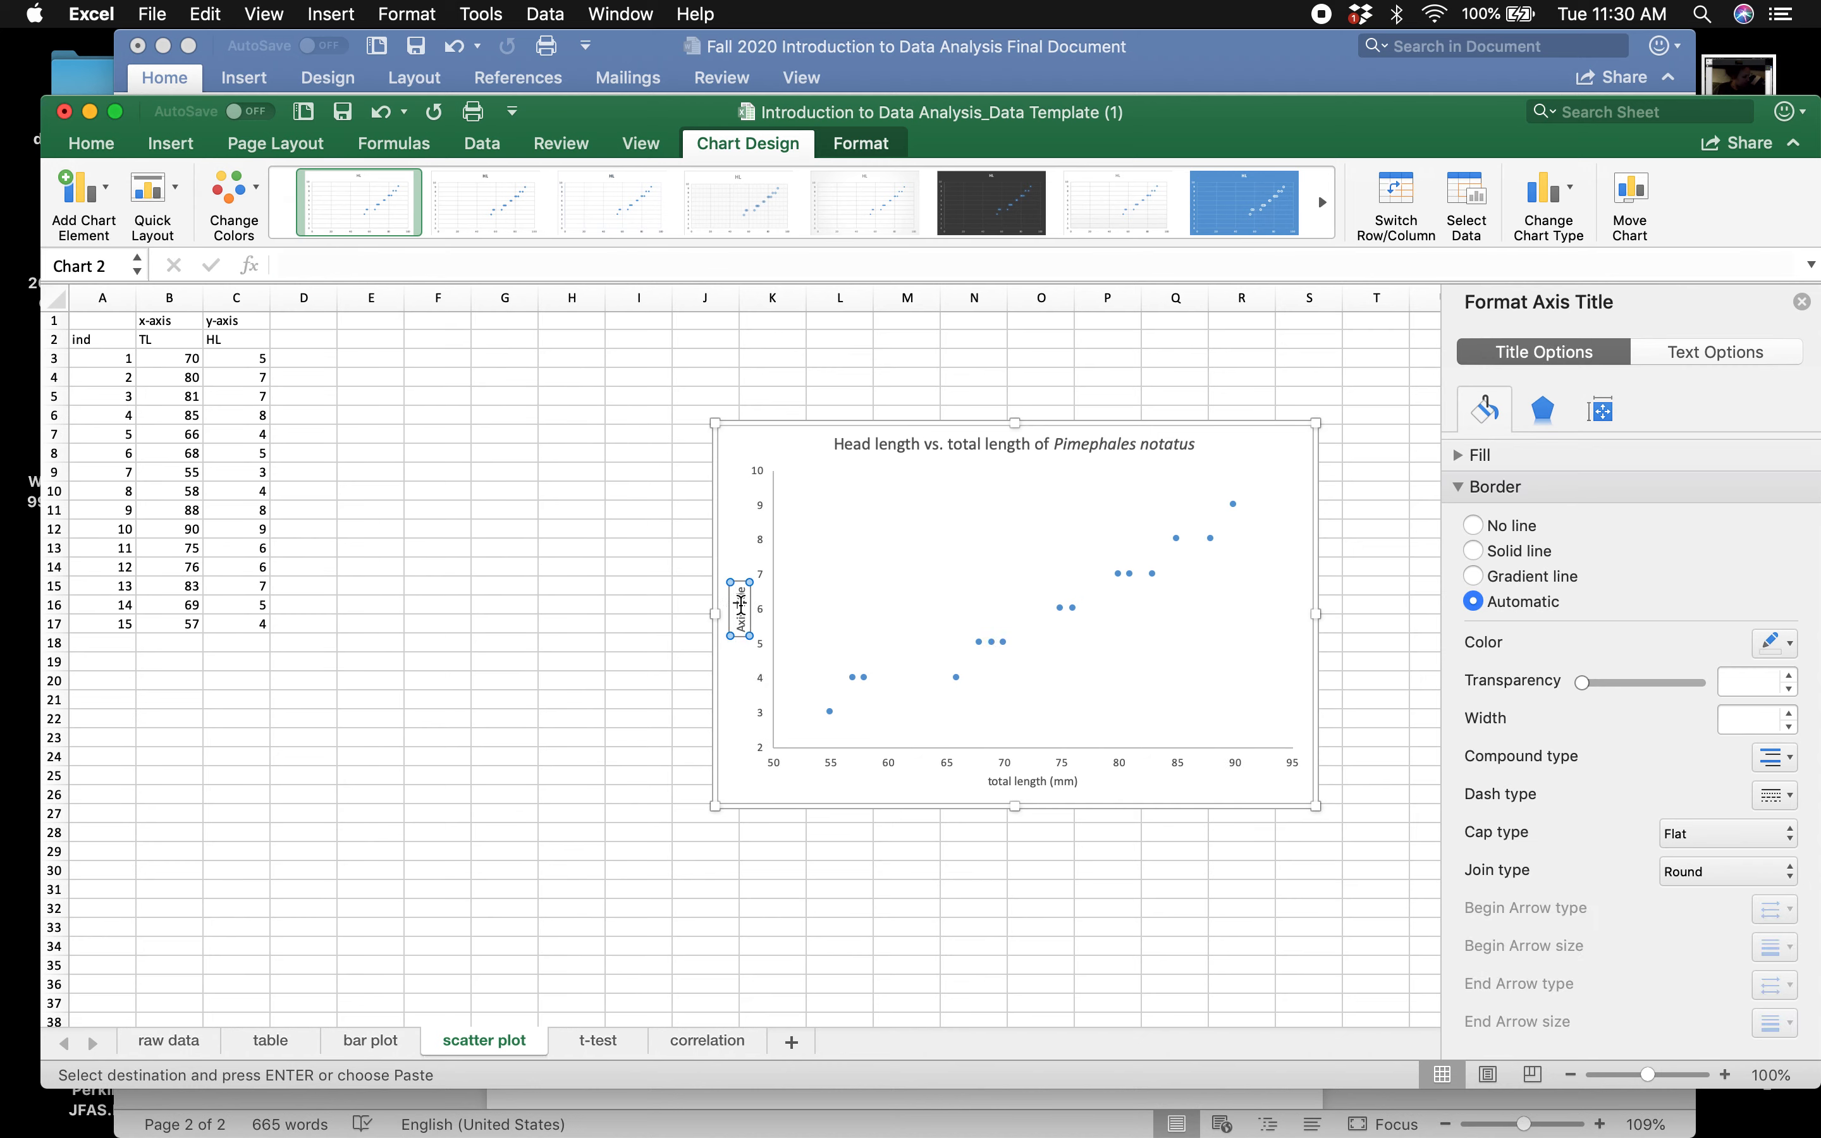
text(Head length (mm))
click(670, 759)
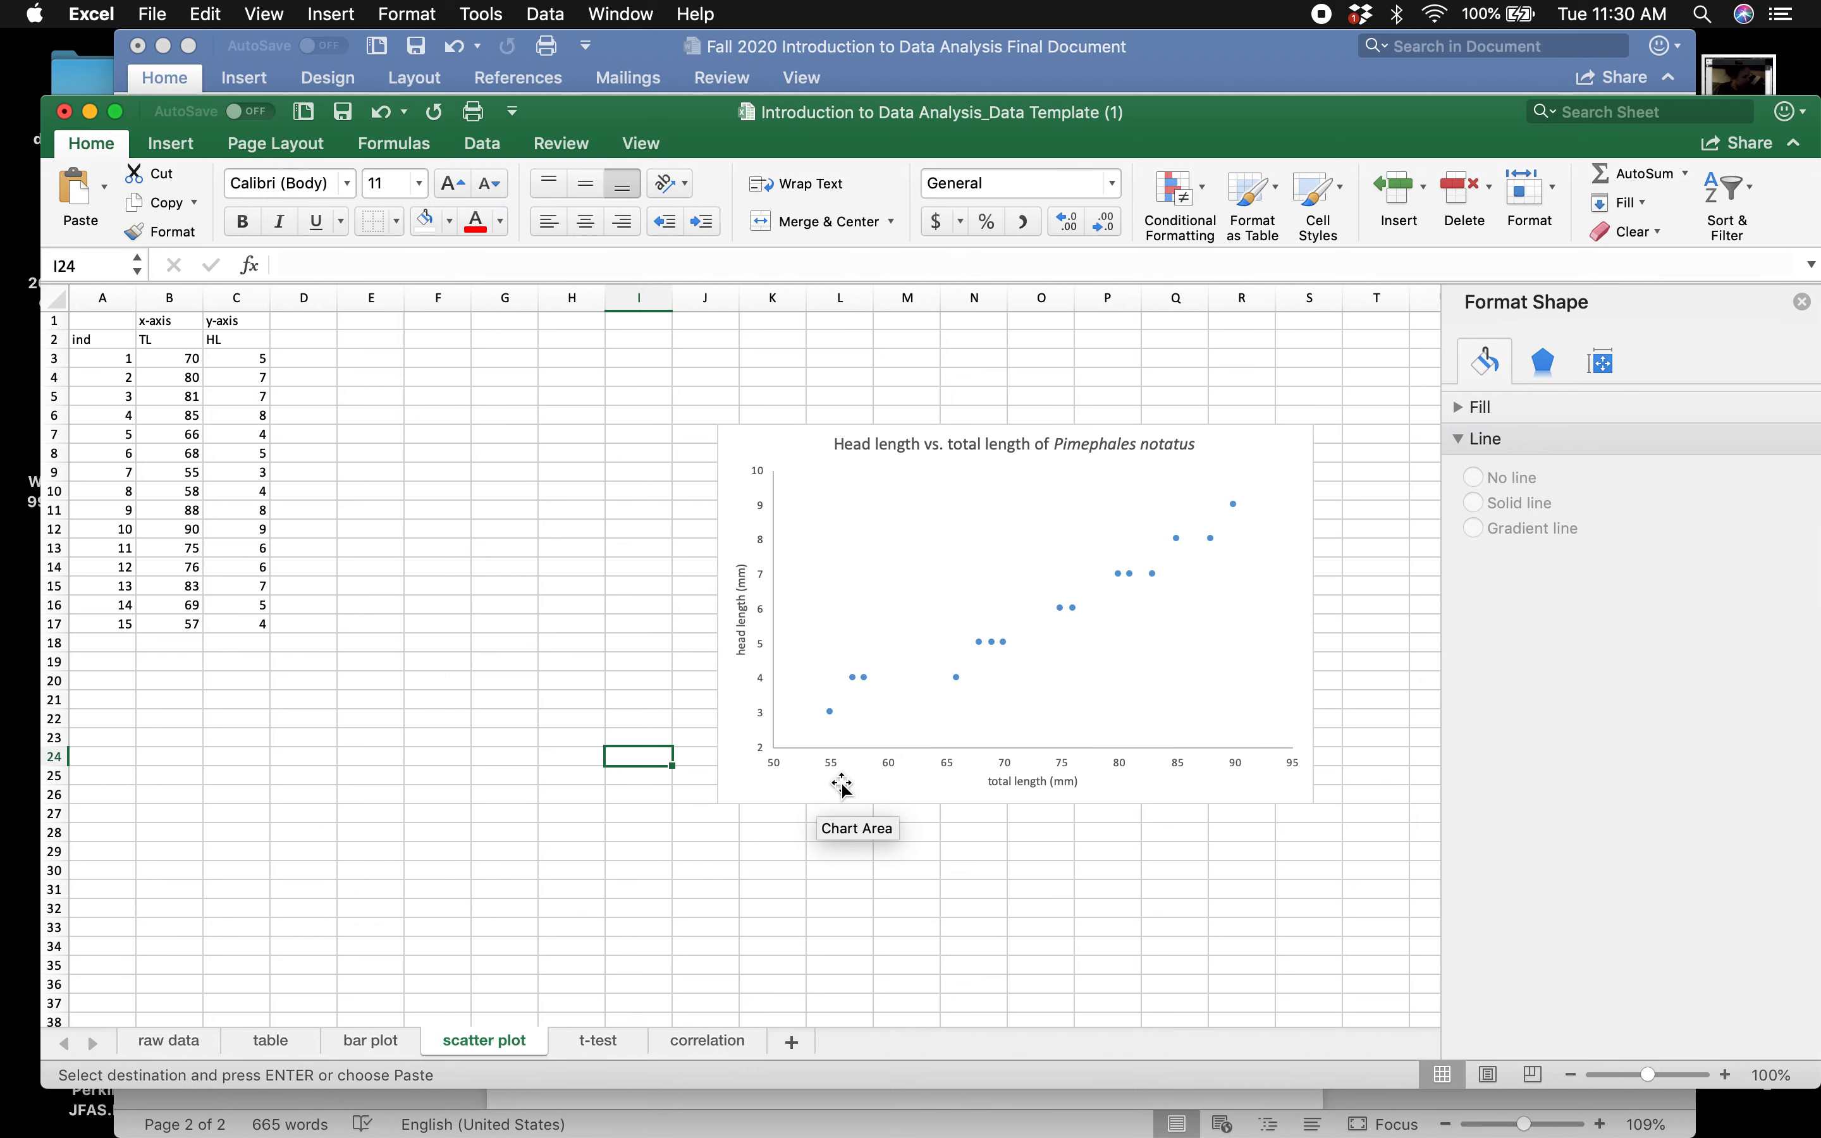
- Set the font size of the scatter chart's vertical and horizontal axis titles to 14
click(739, 608)
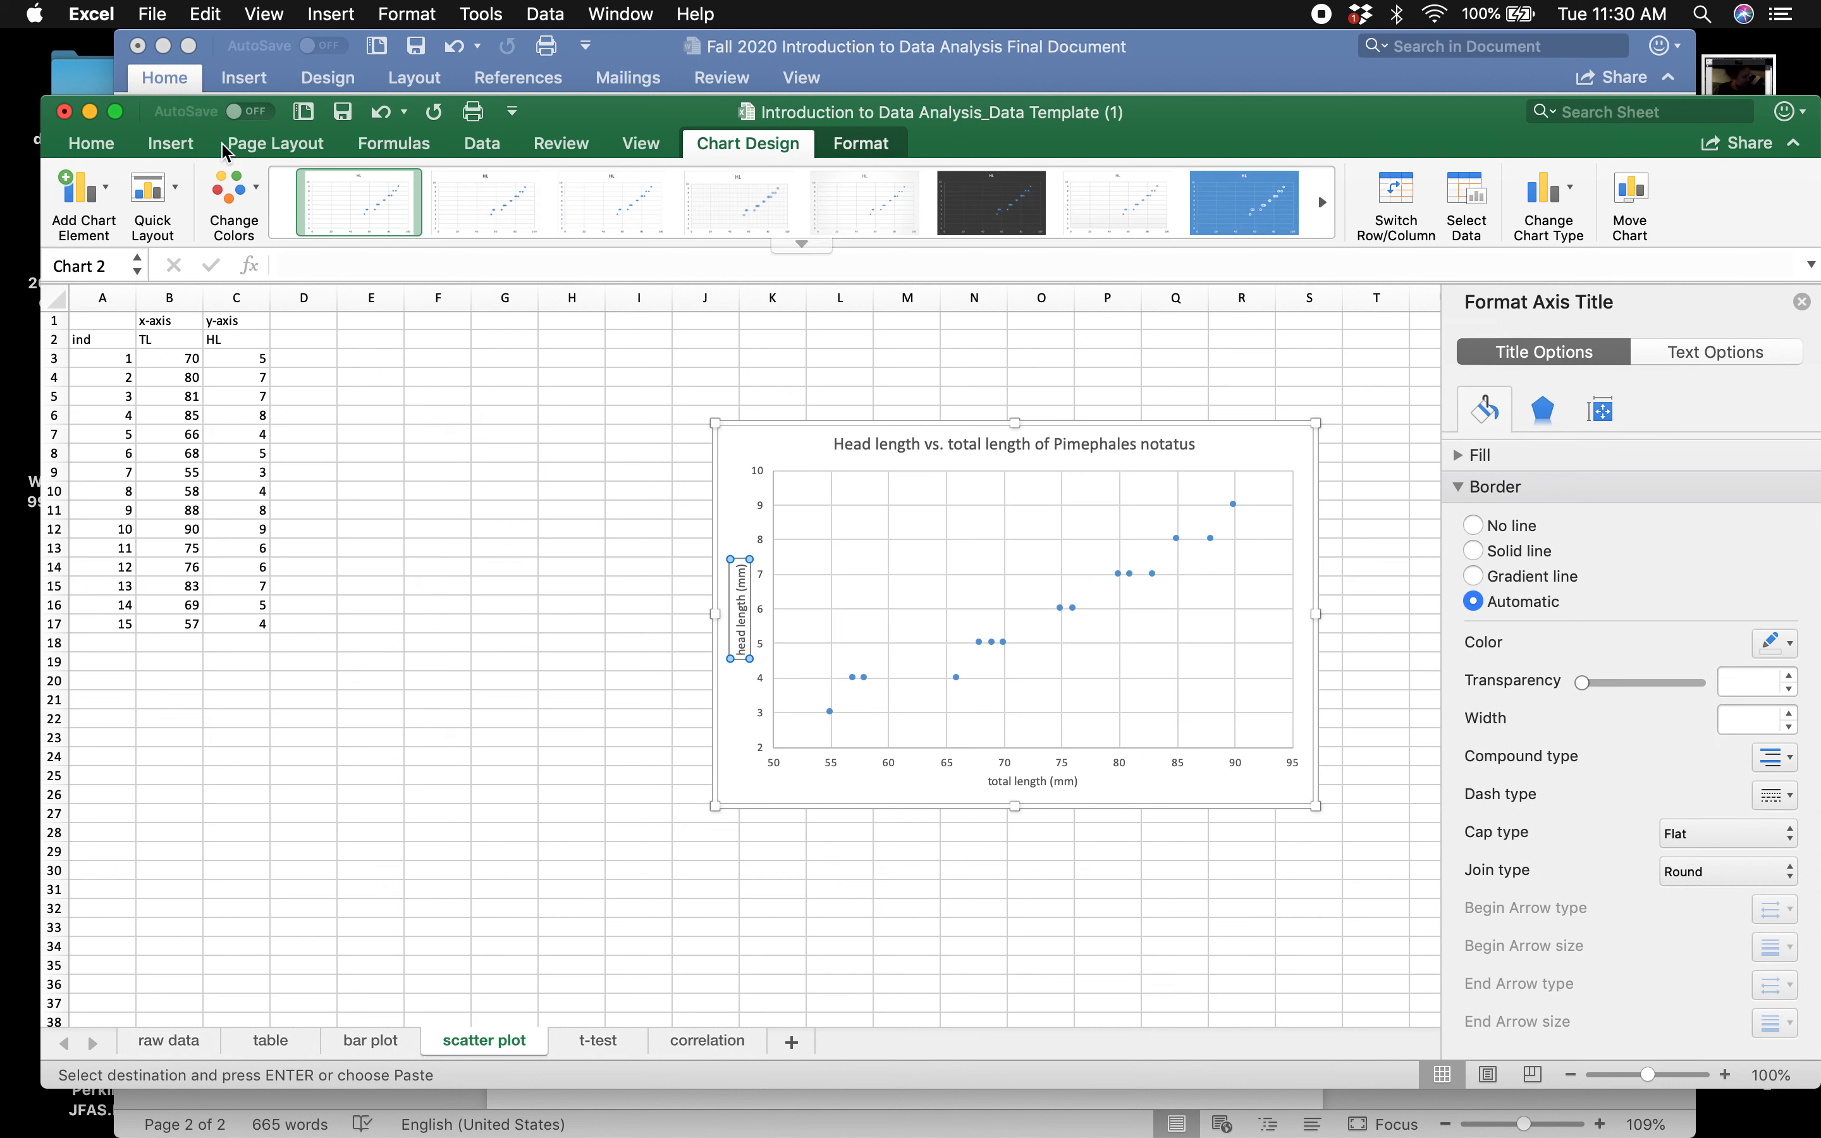
click(377, 181)
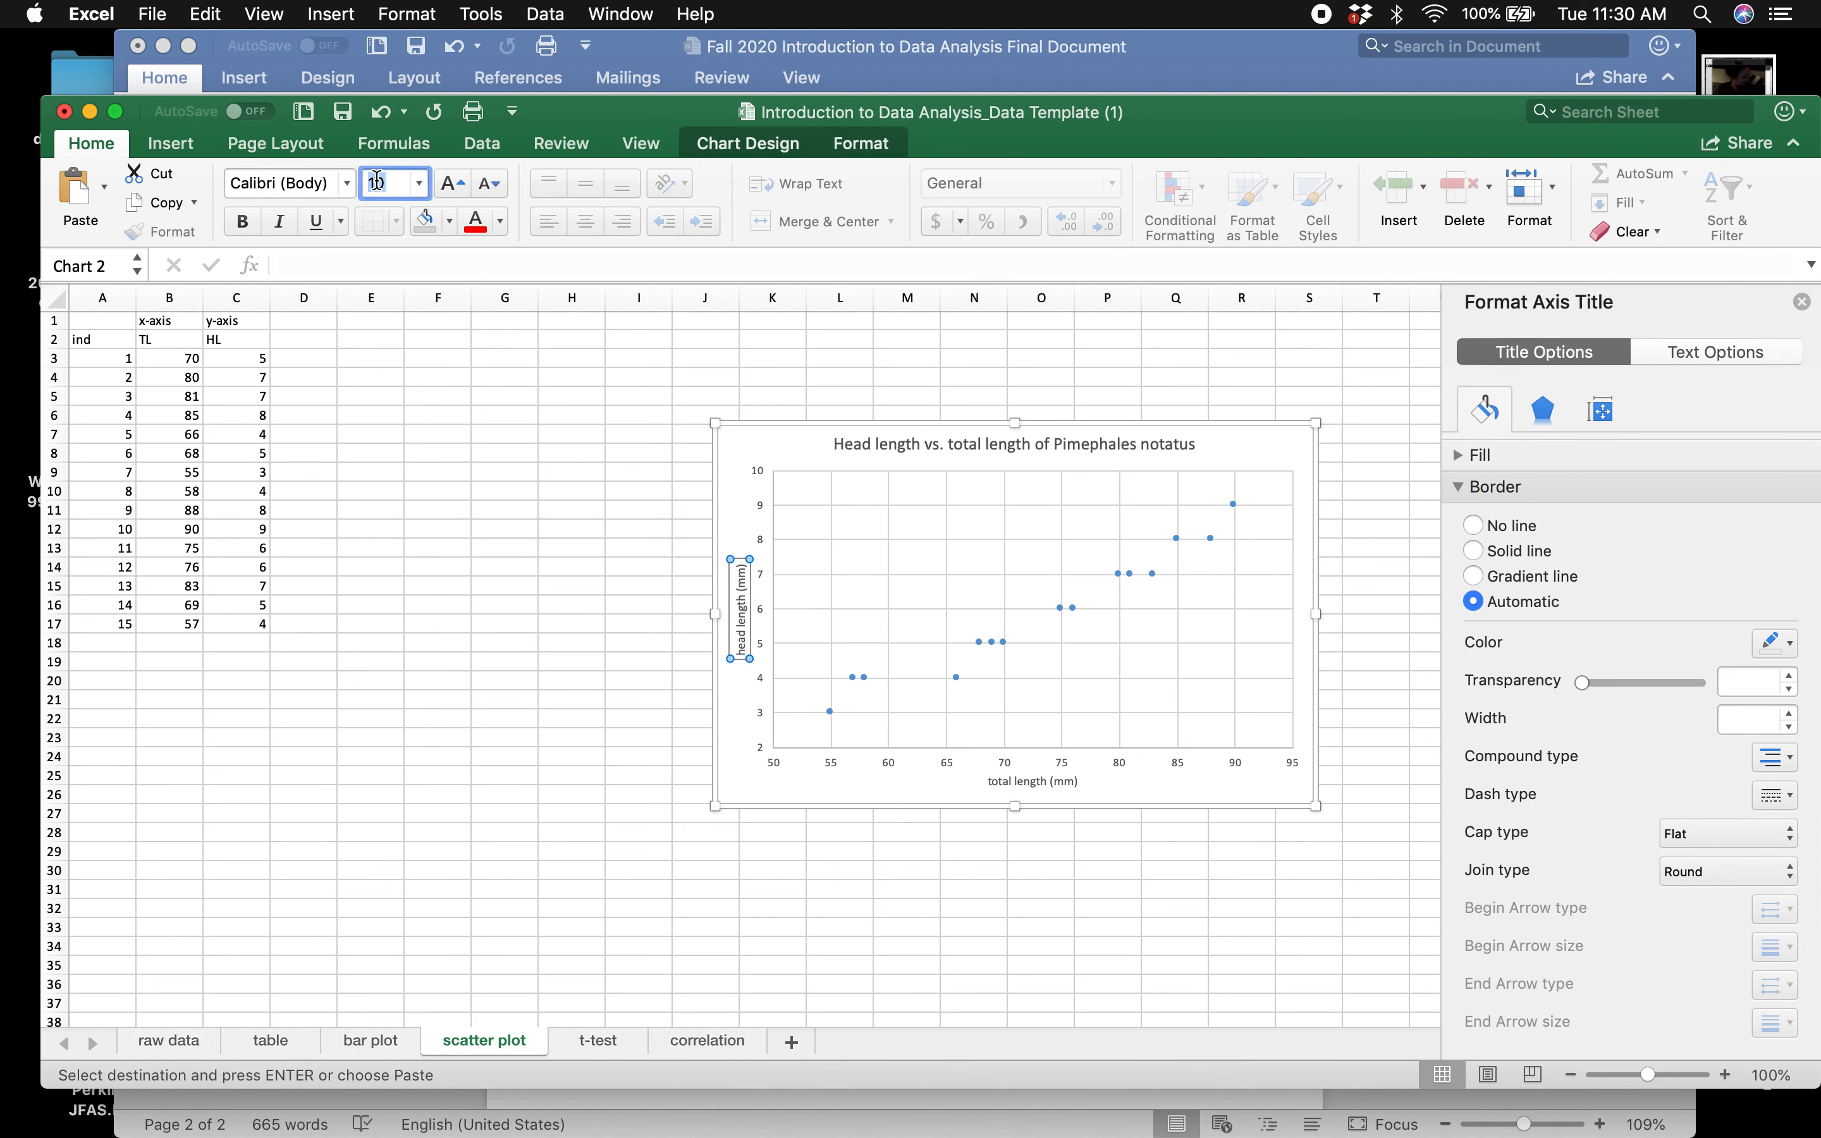
text(14)
key(Return)
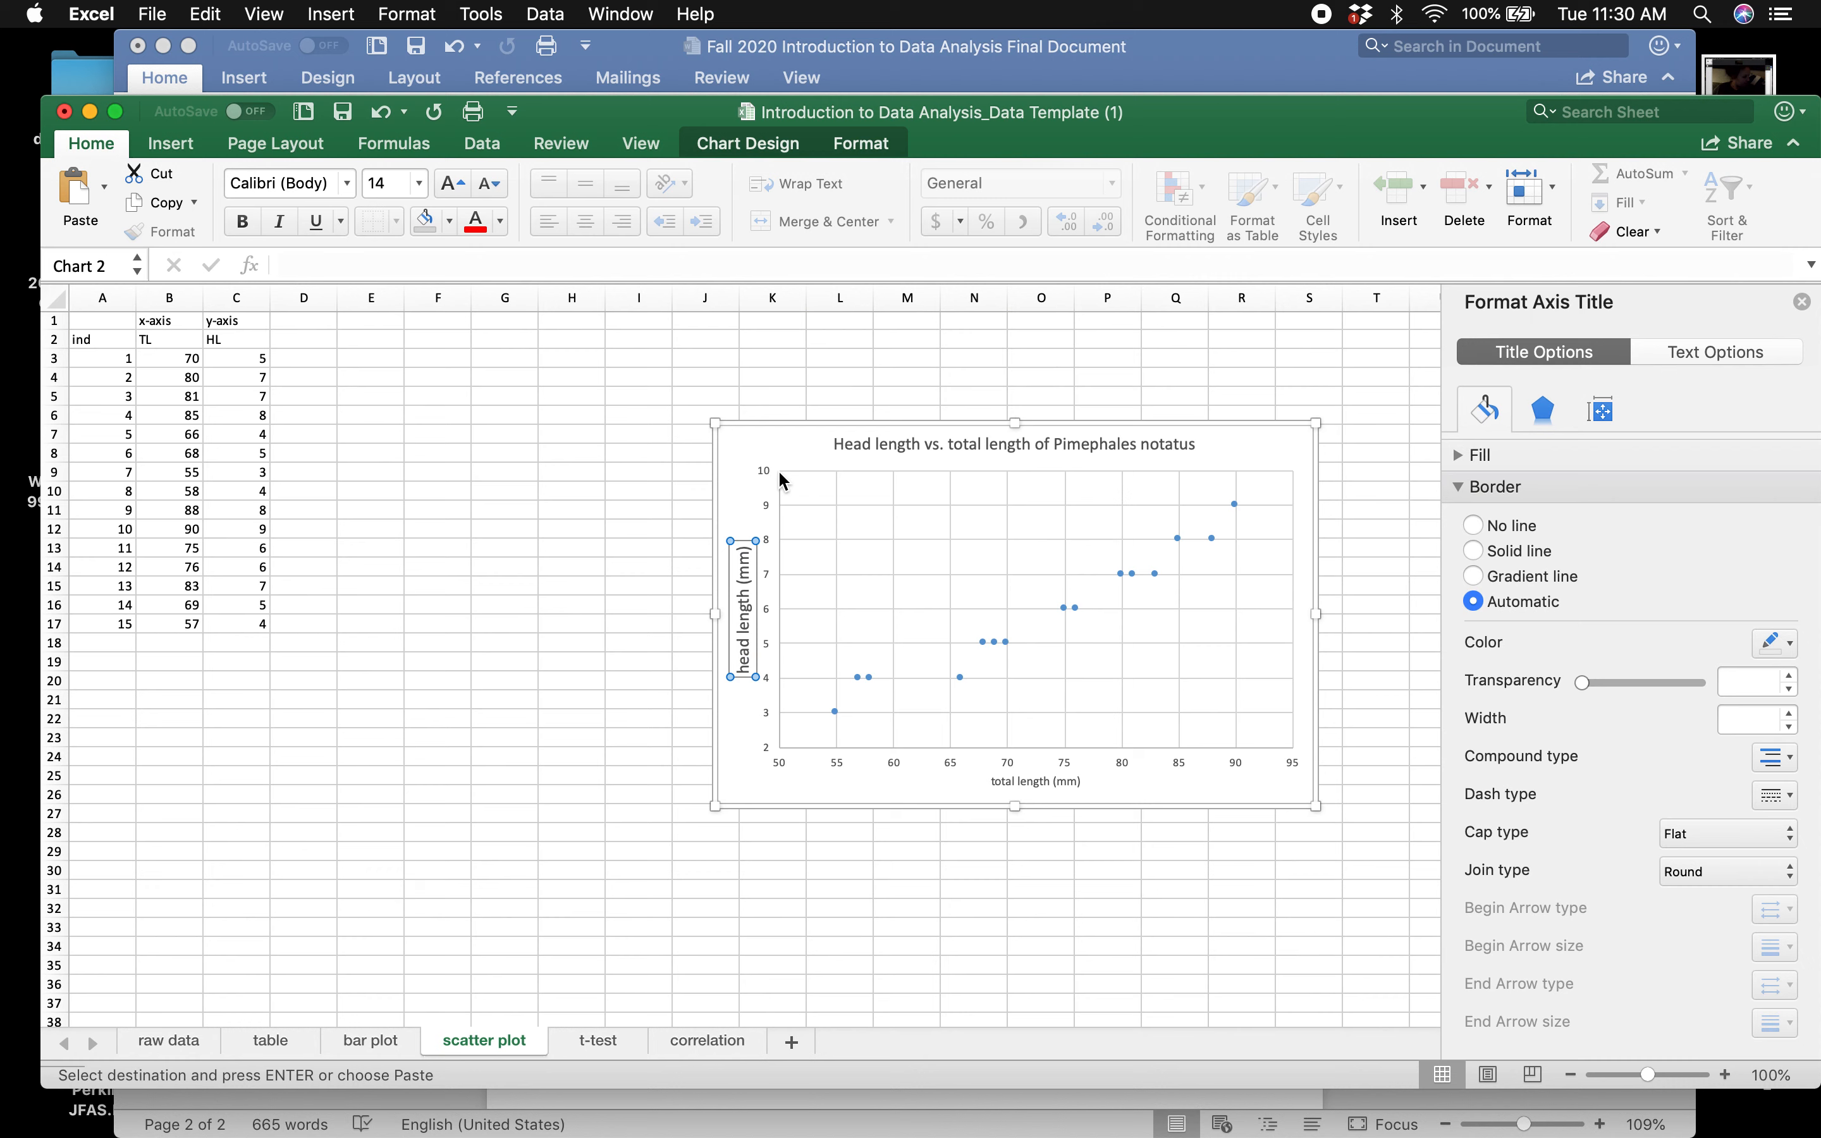
click(1010, 784)
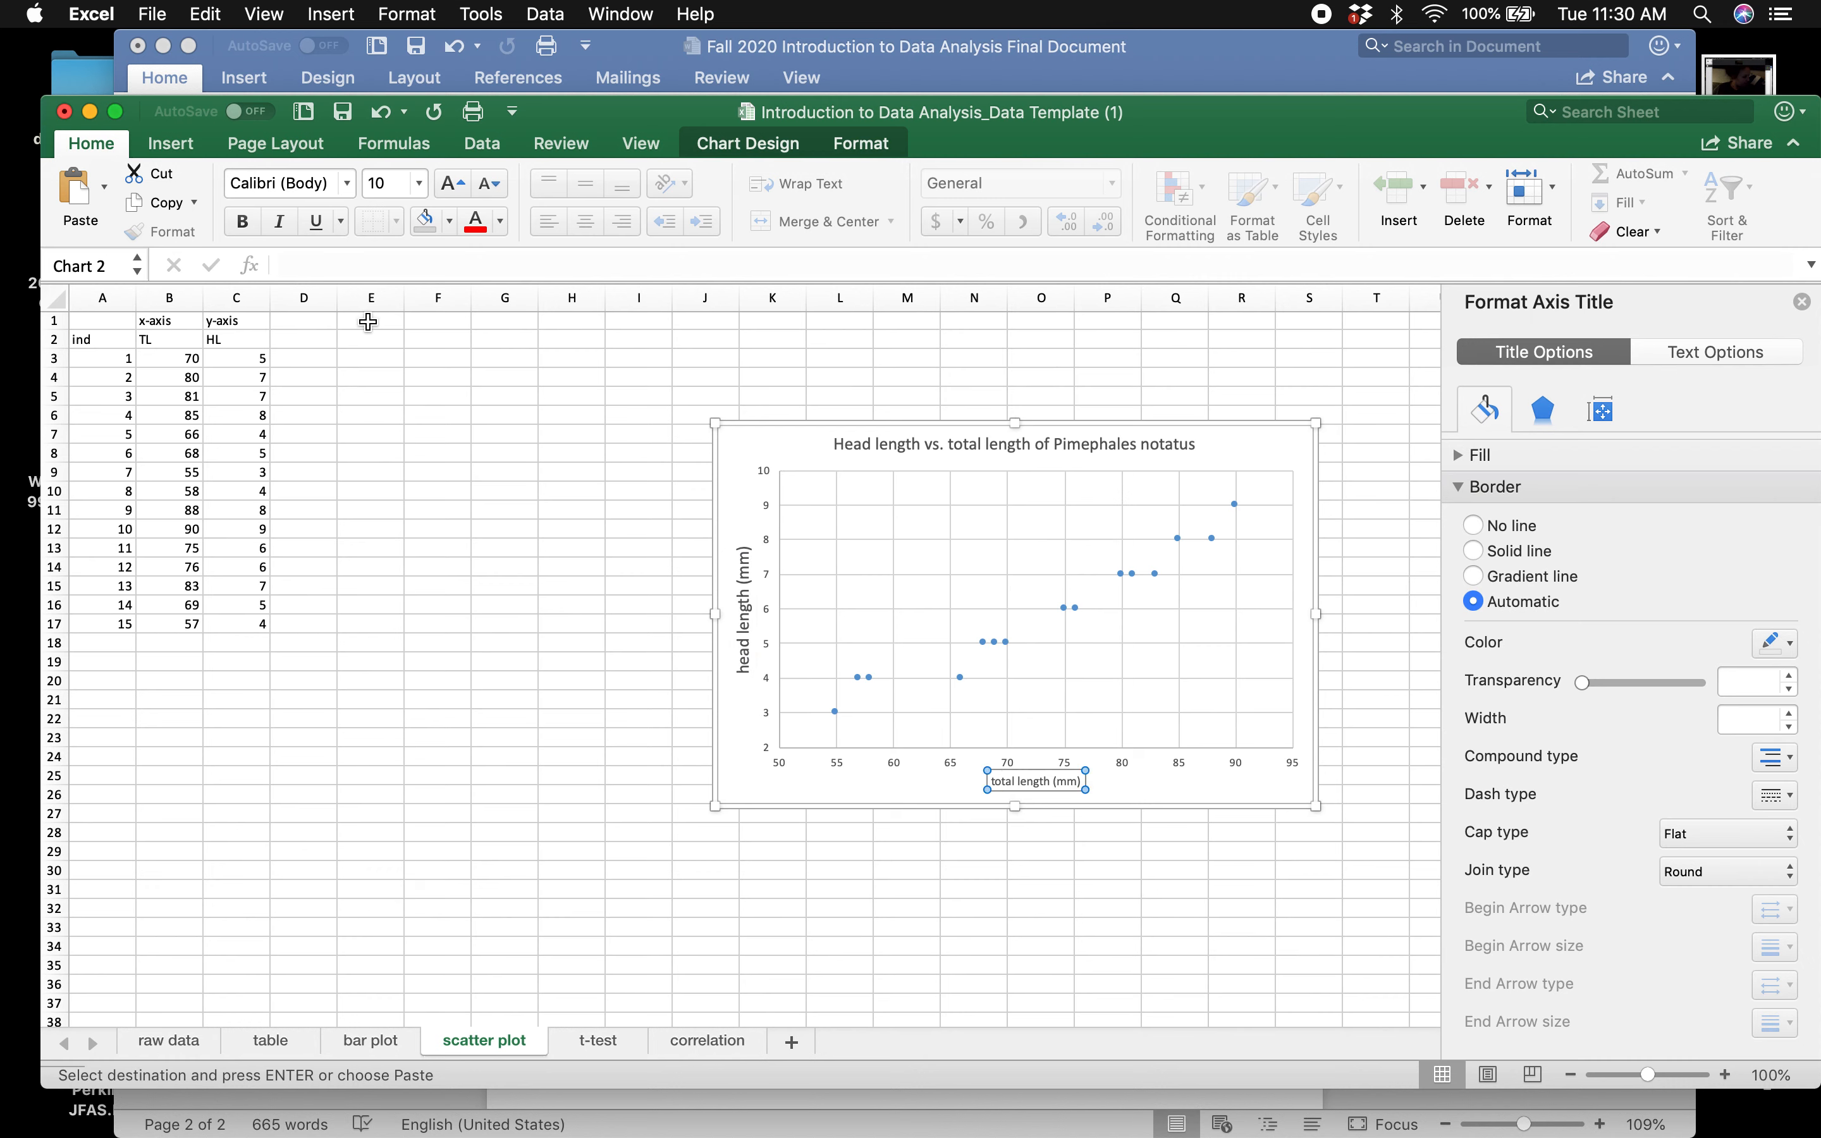
click(387, 181)
text(14)
key(Return)
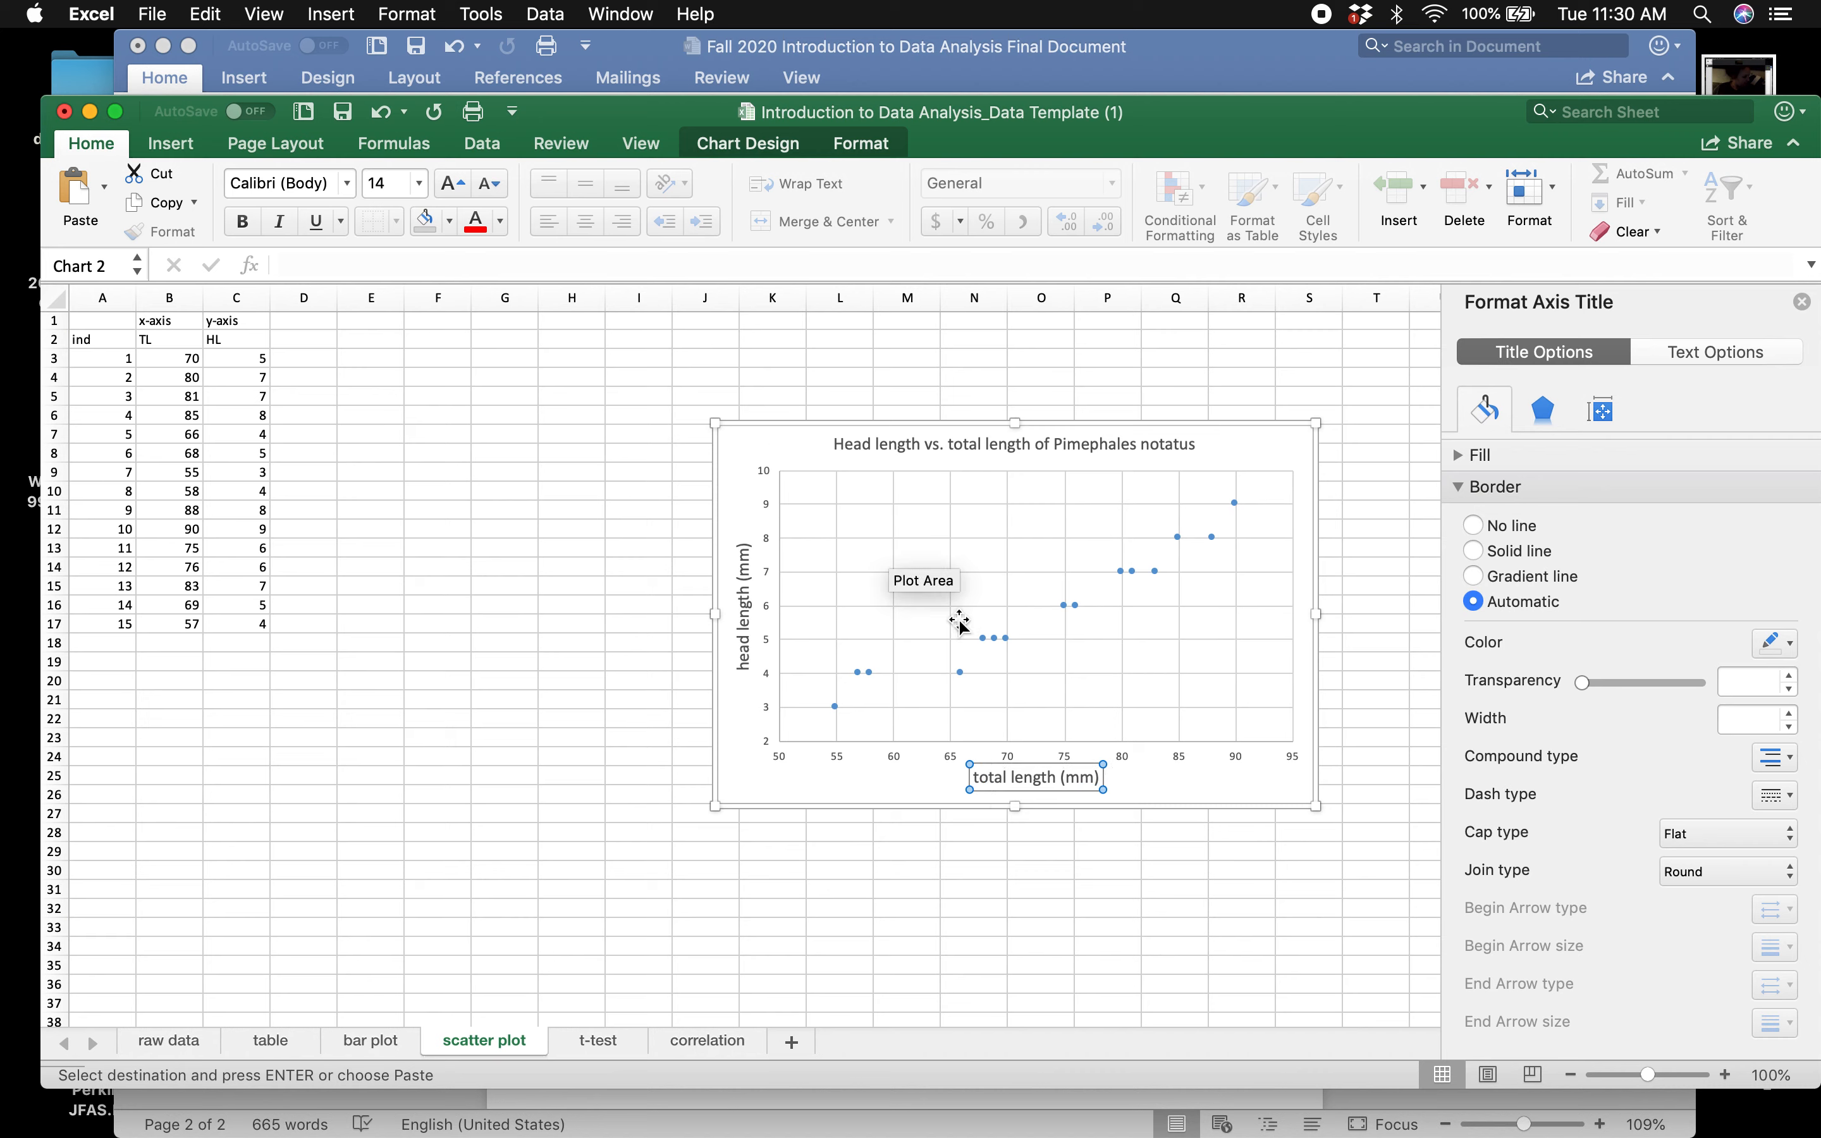
- Fill the scatter chart's data point markers with black
click(986, 640)
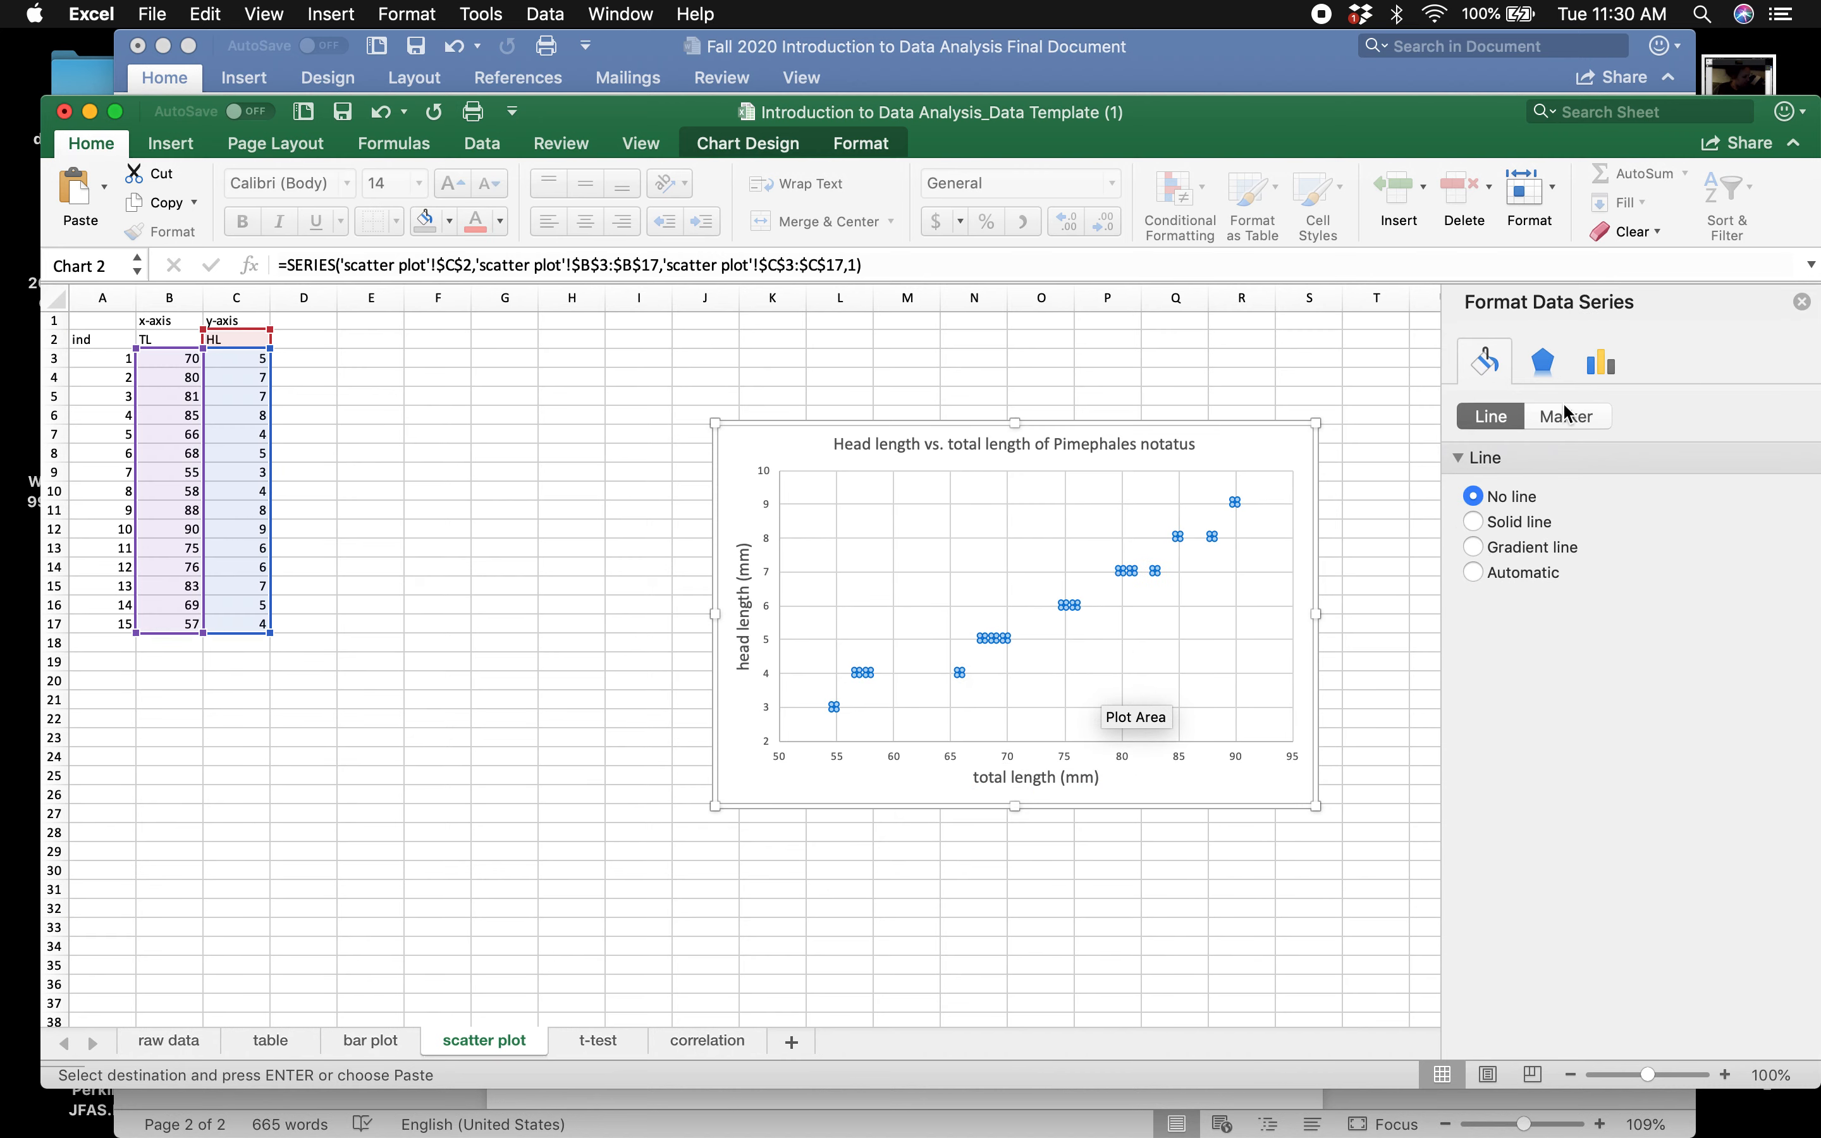
click(766, 150)
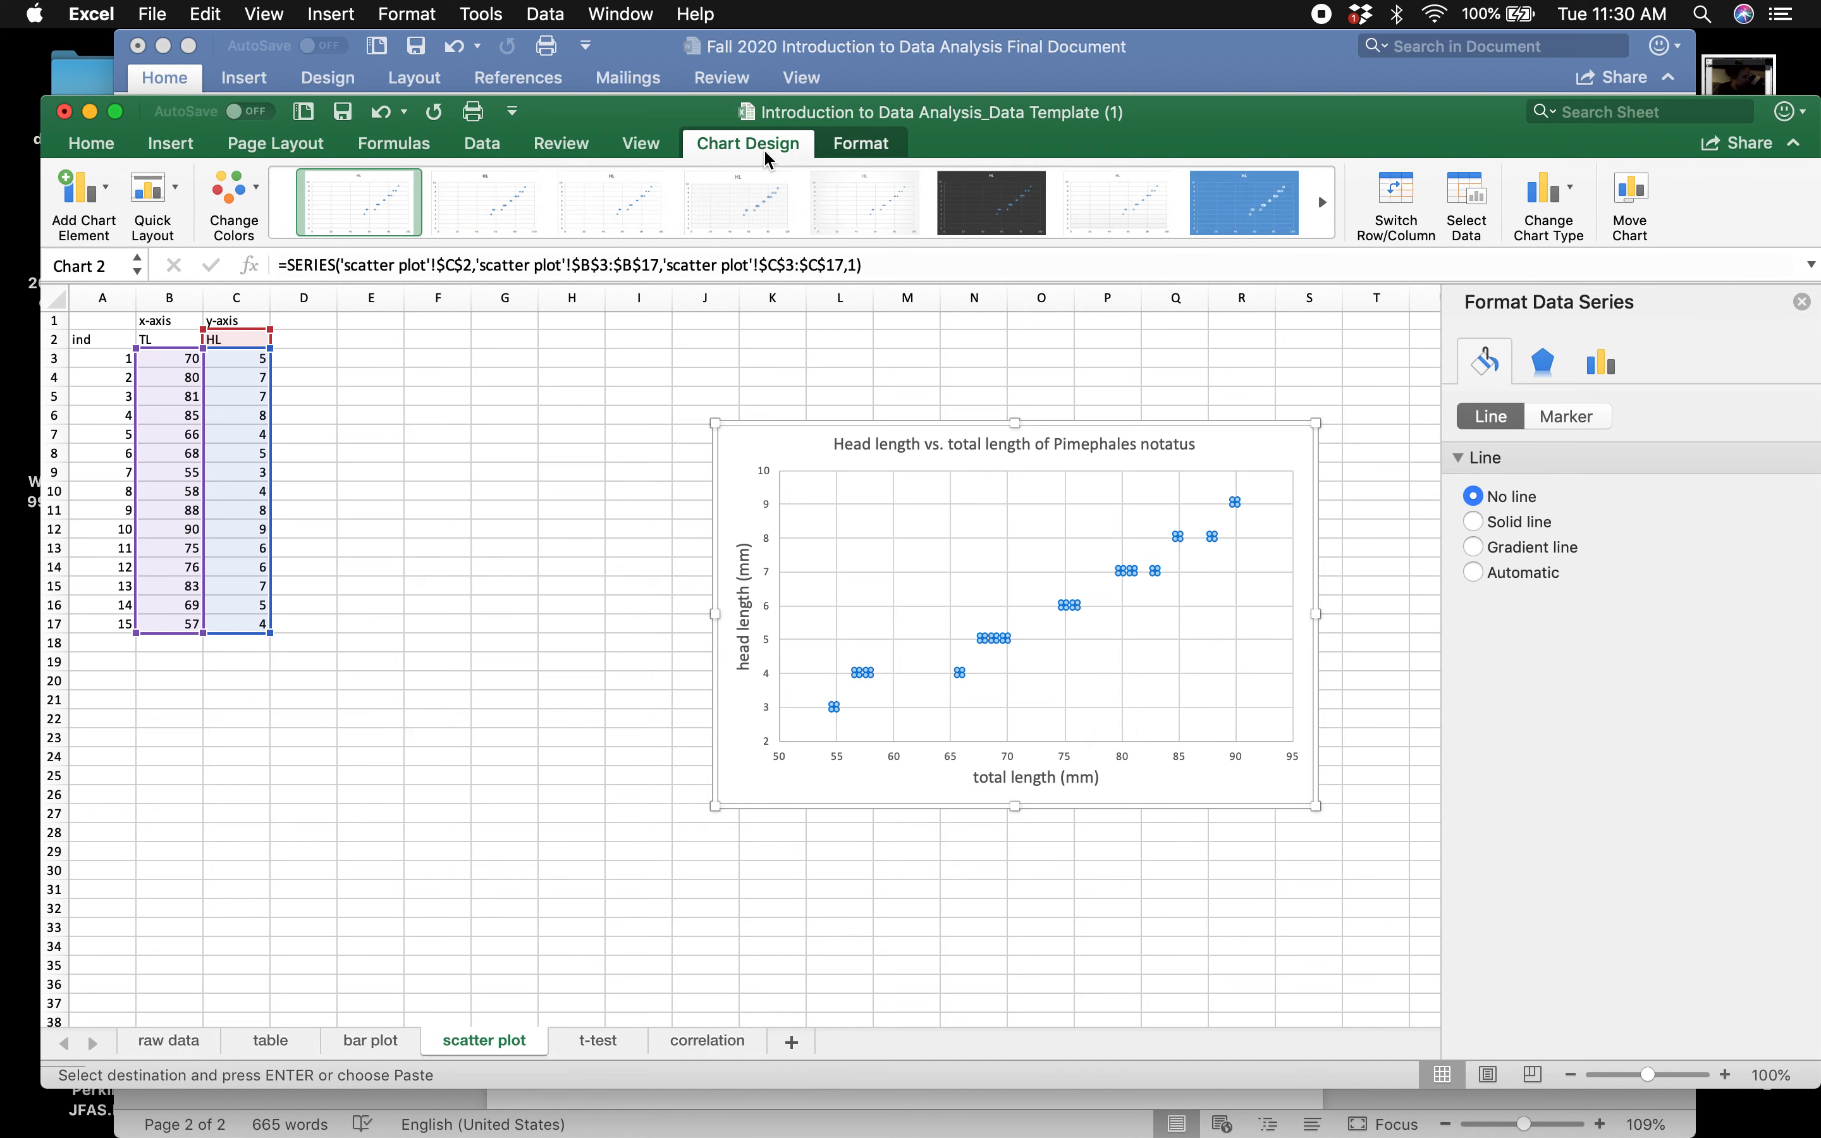
click(863, 148)
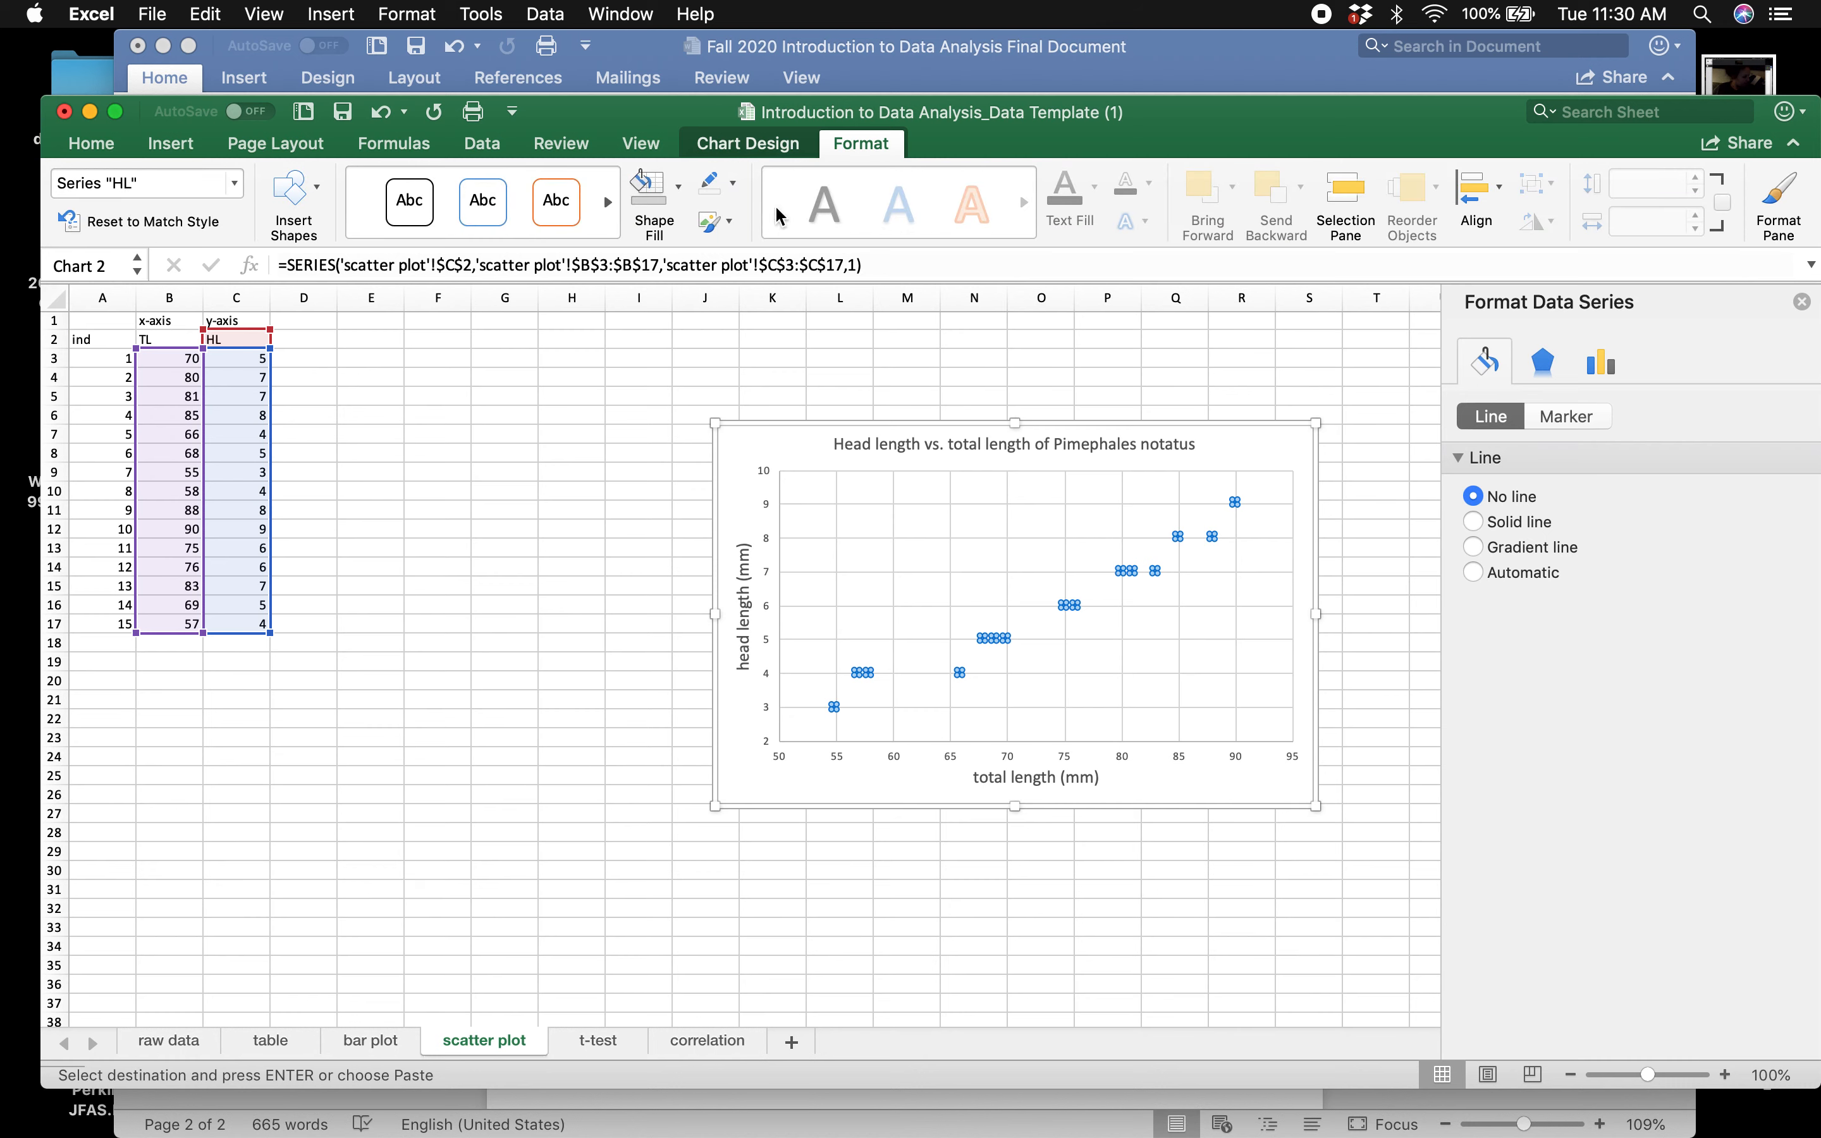
click(681, 193)
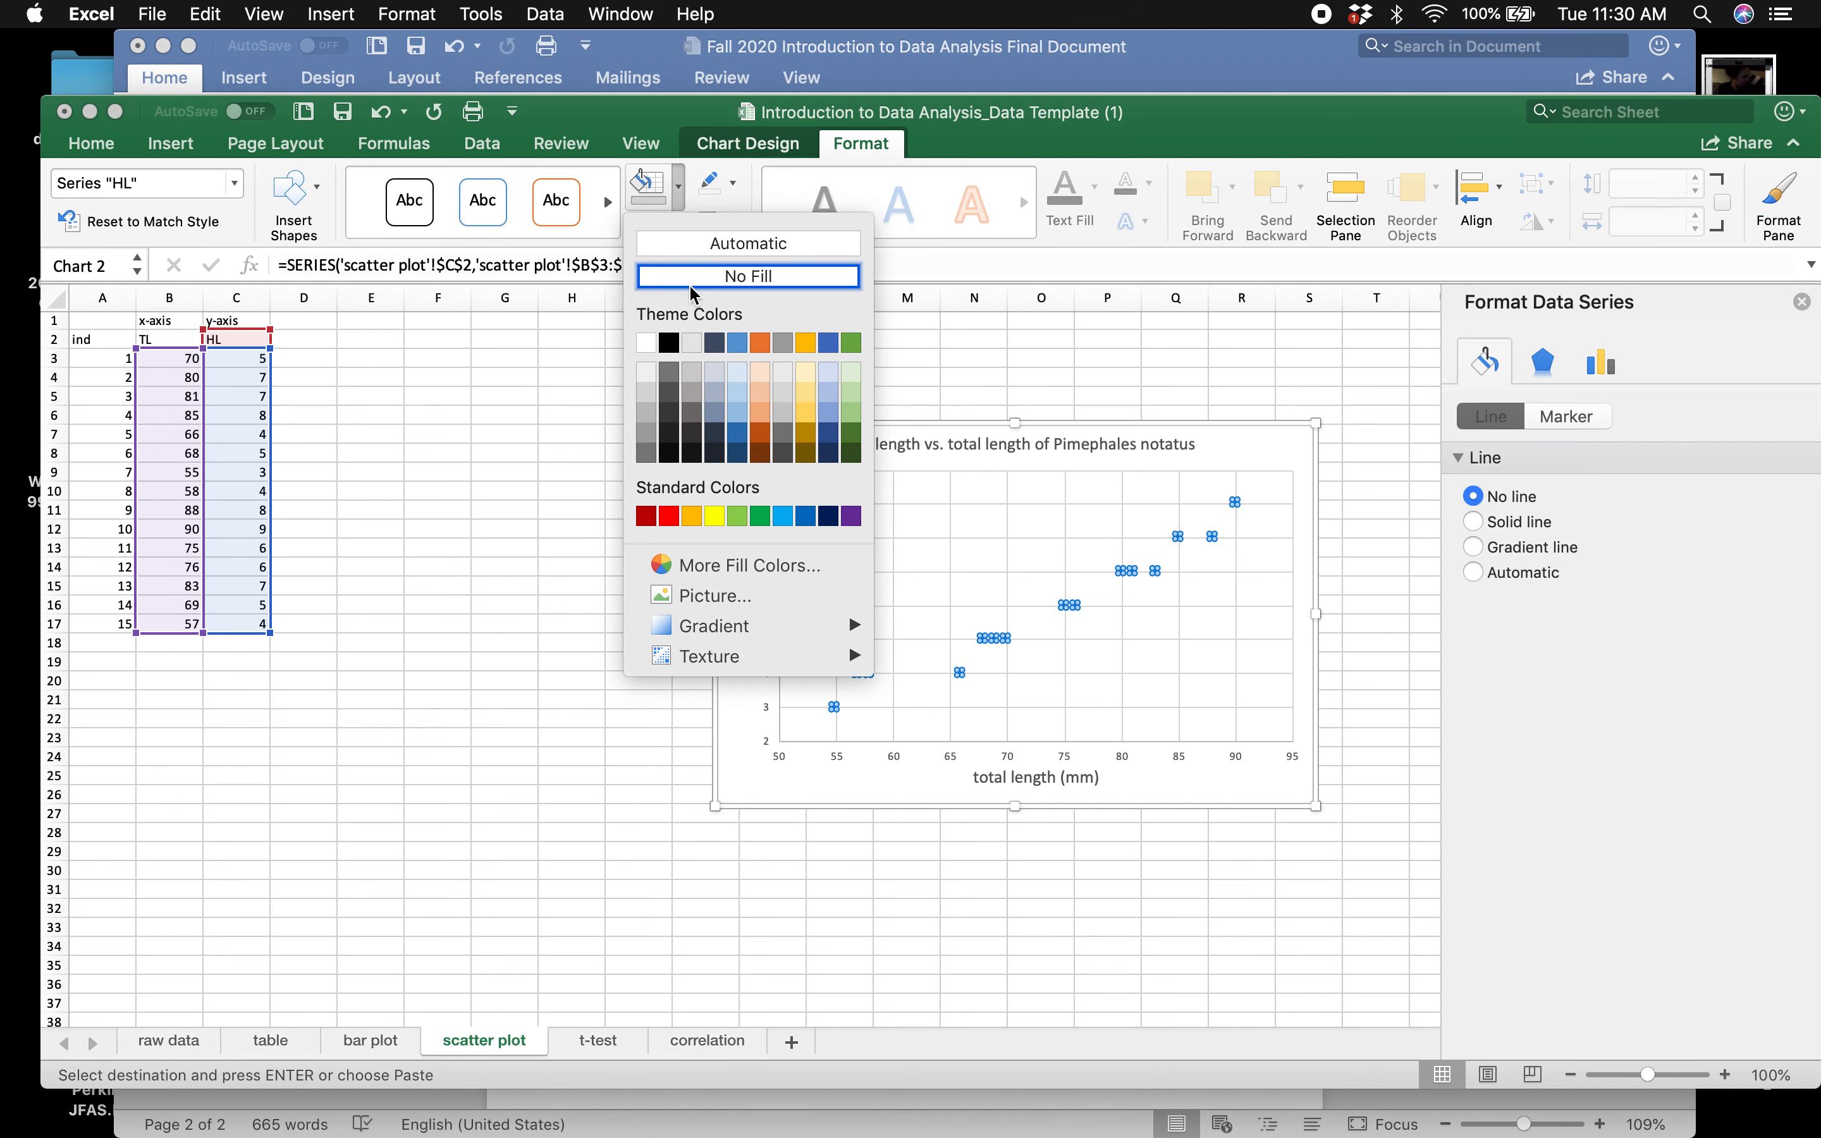
click(670, 346)
click(894, 577)
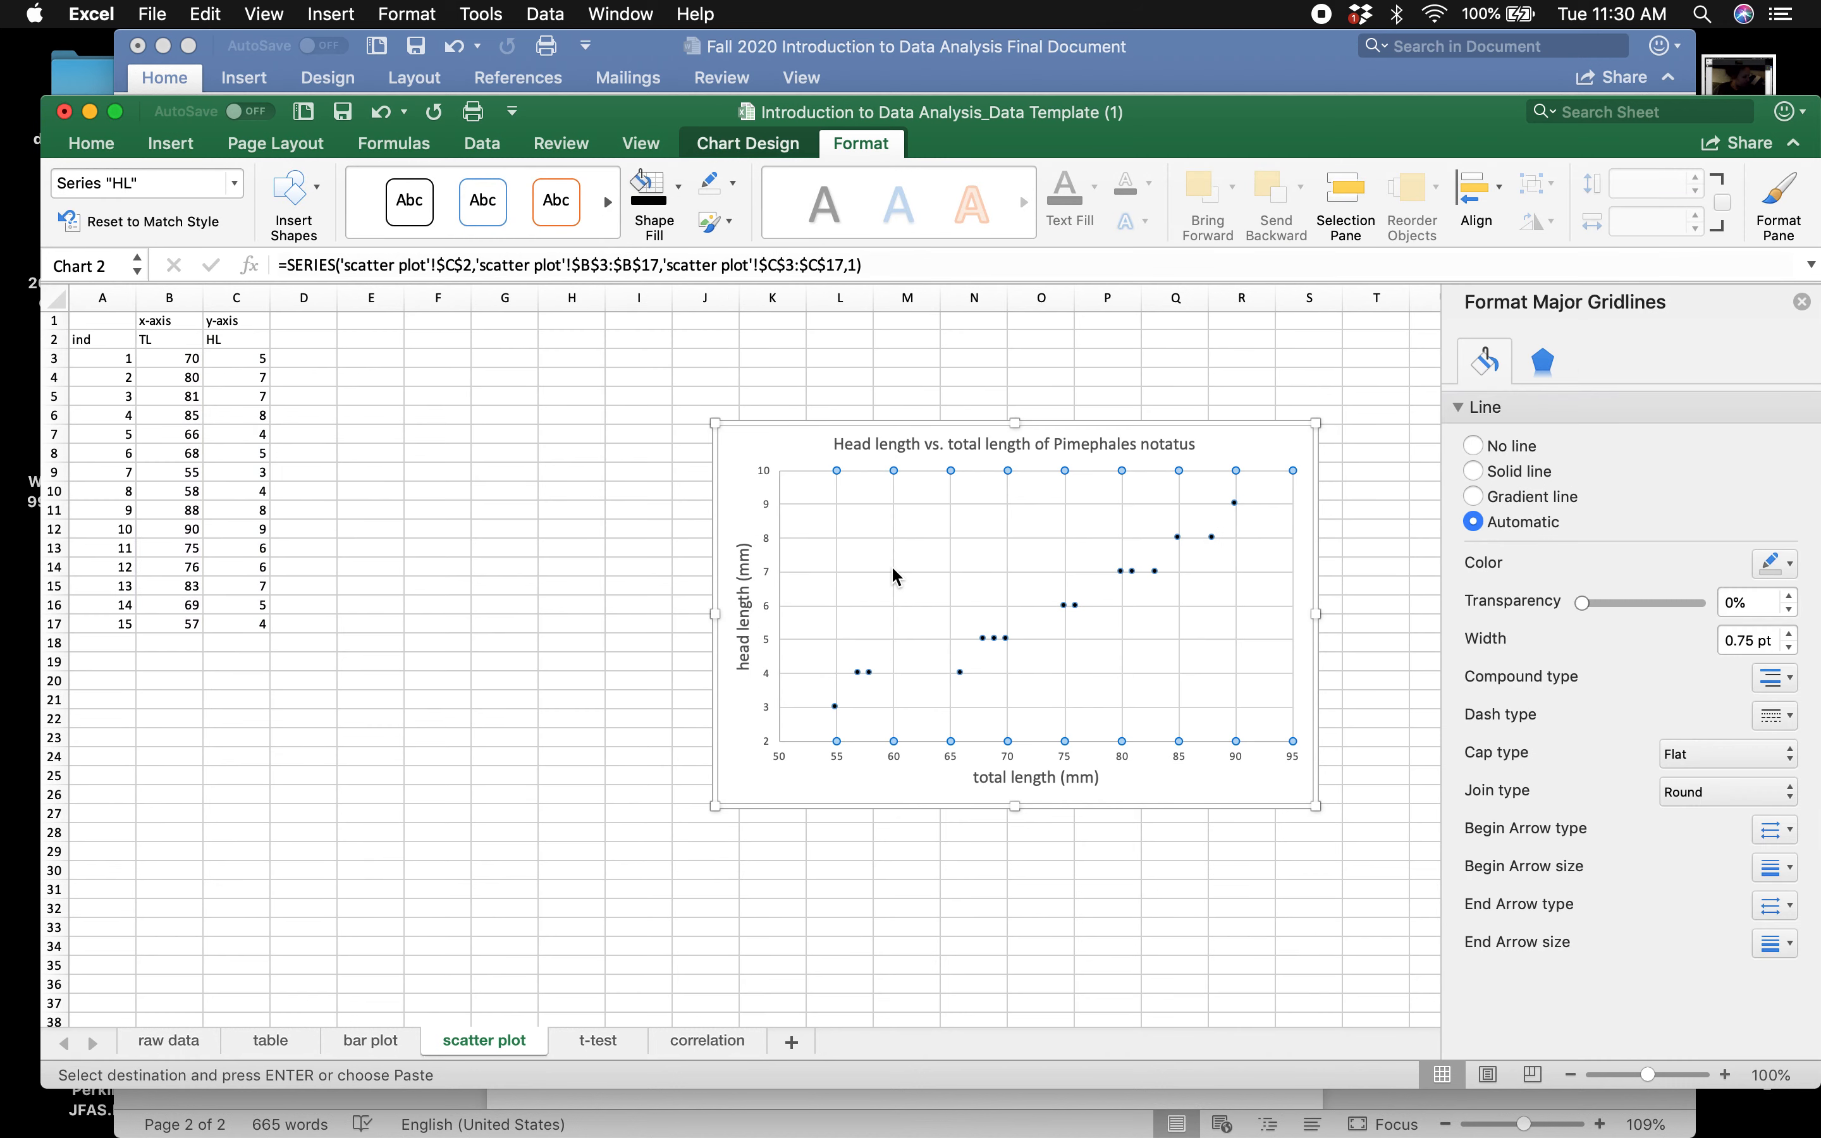
click(958, 760)
click(912, 759)
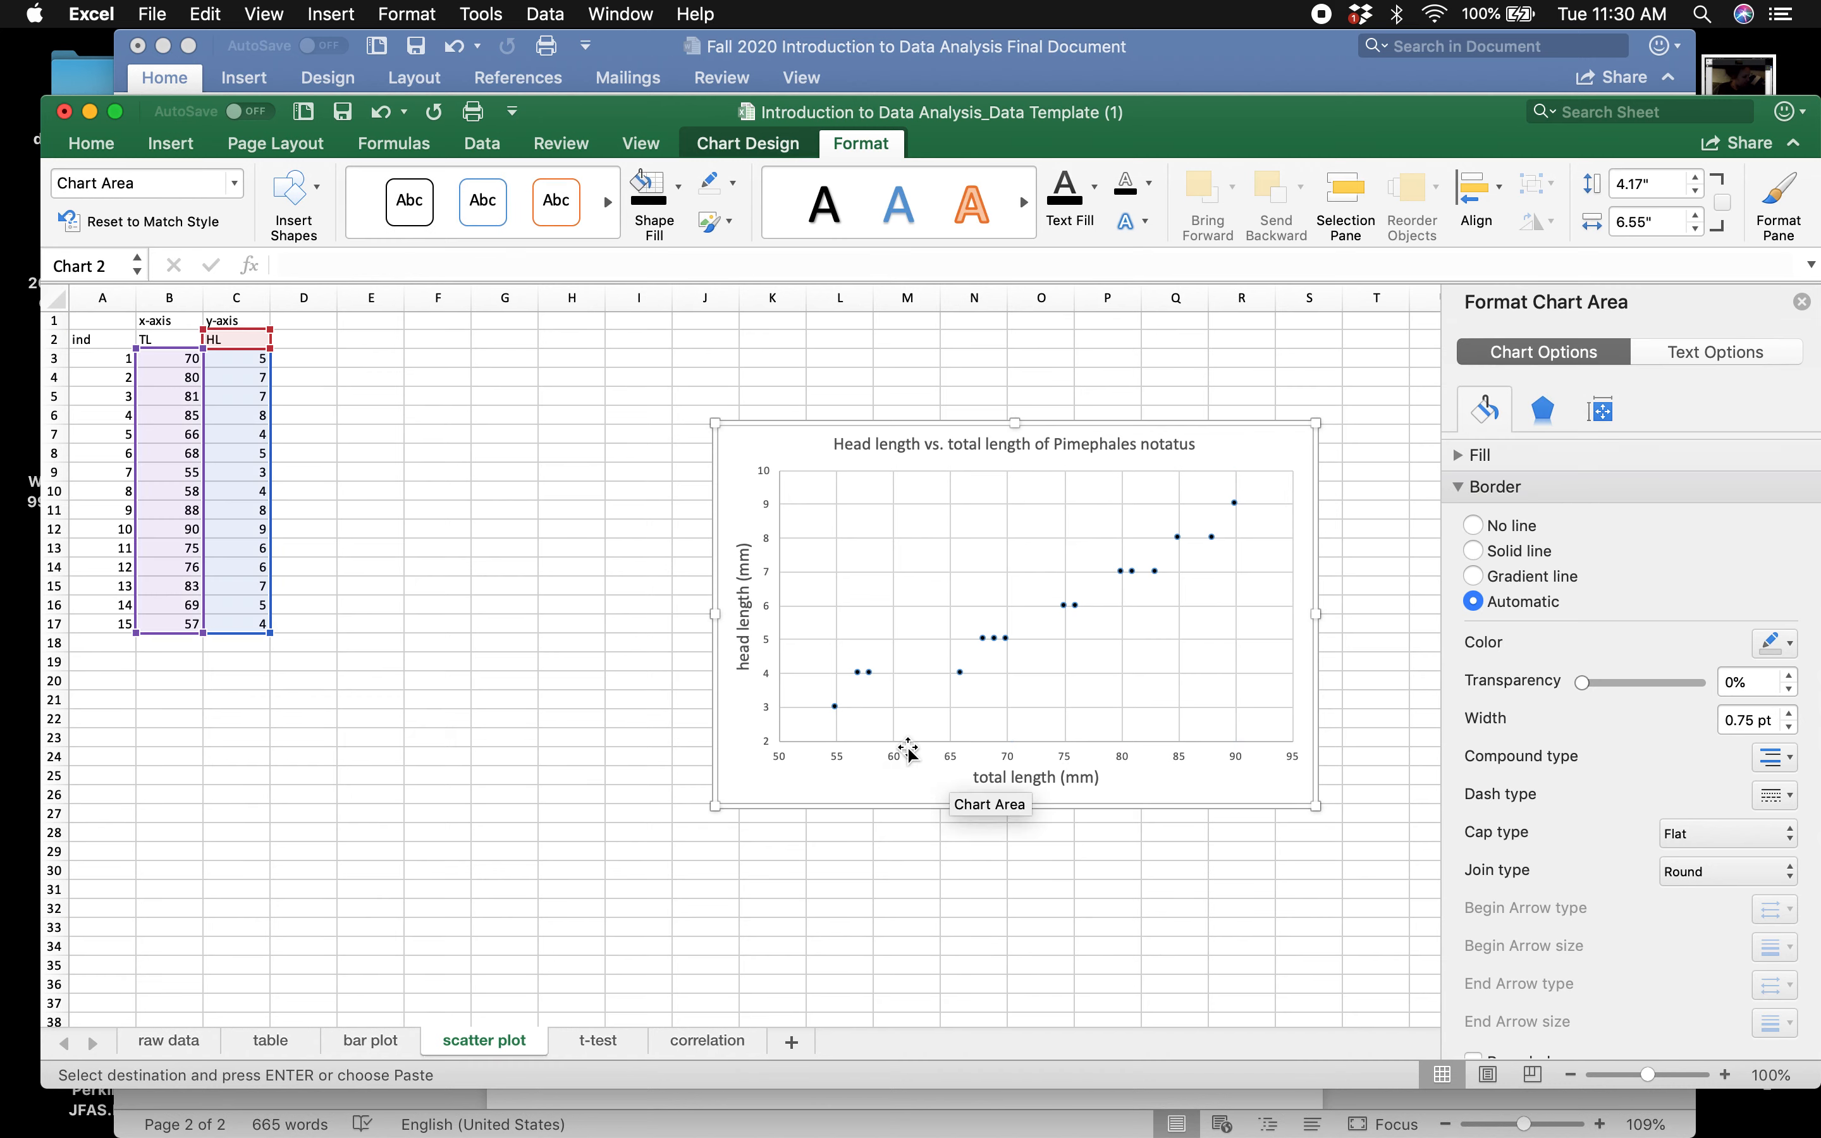
- Set the outline of the scatter chart's data point markers to black and deselect the series
click(1160, 636)
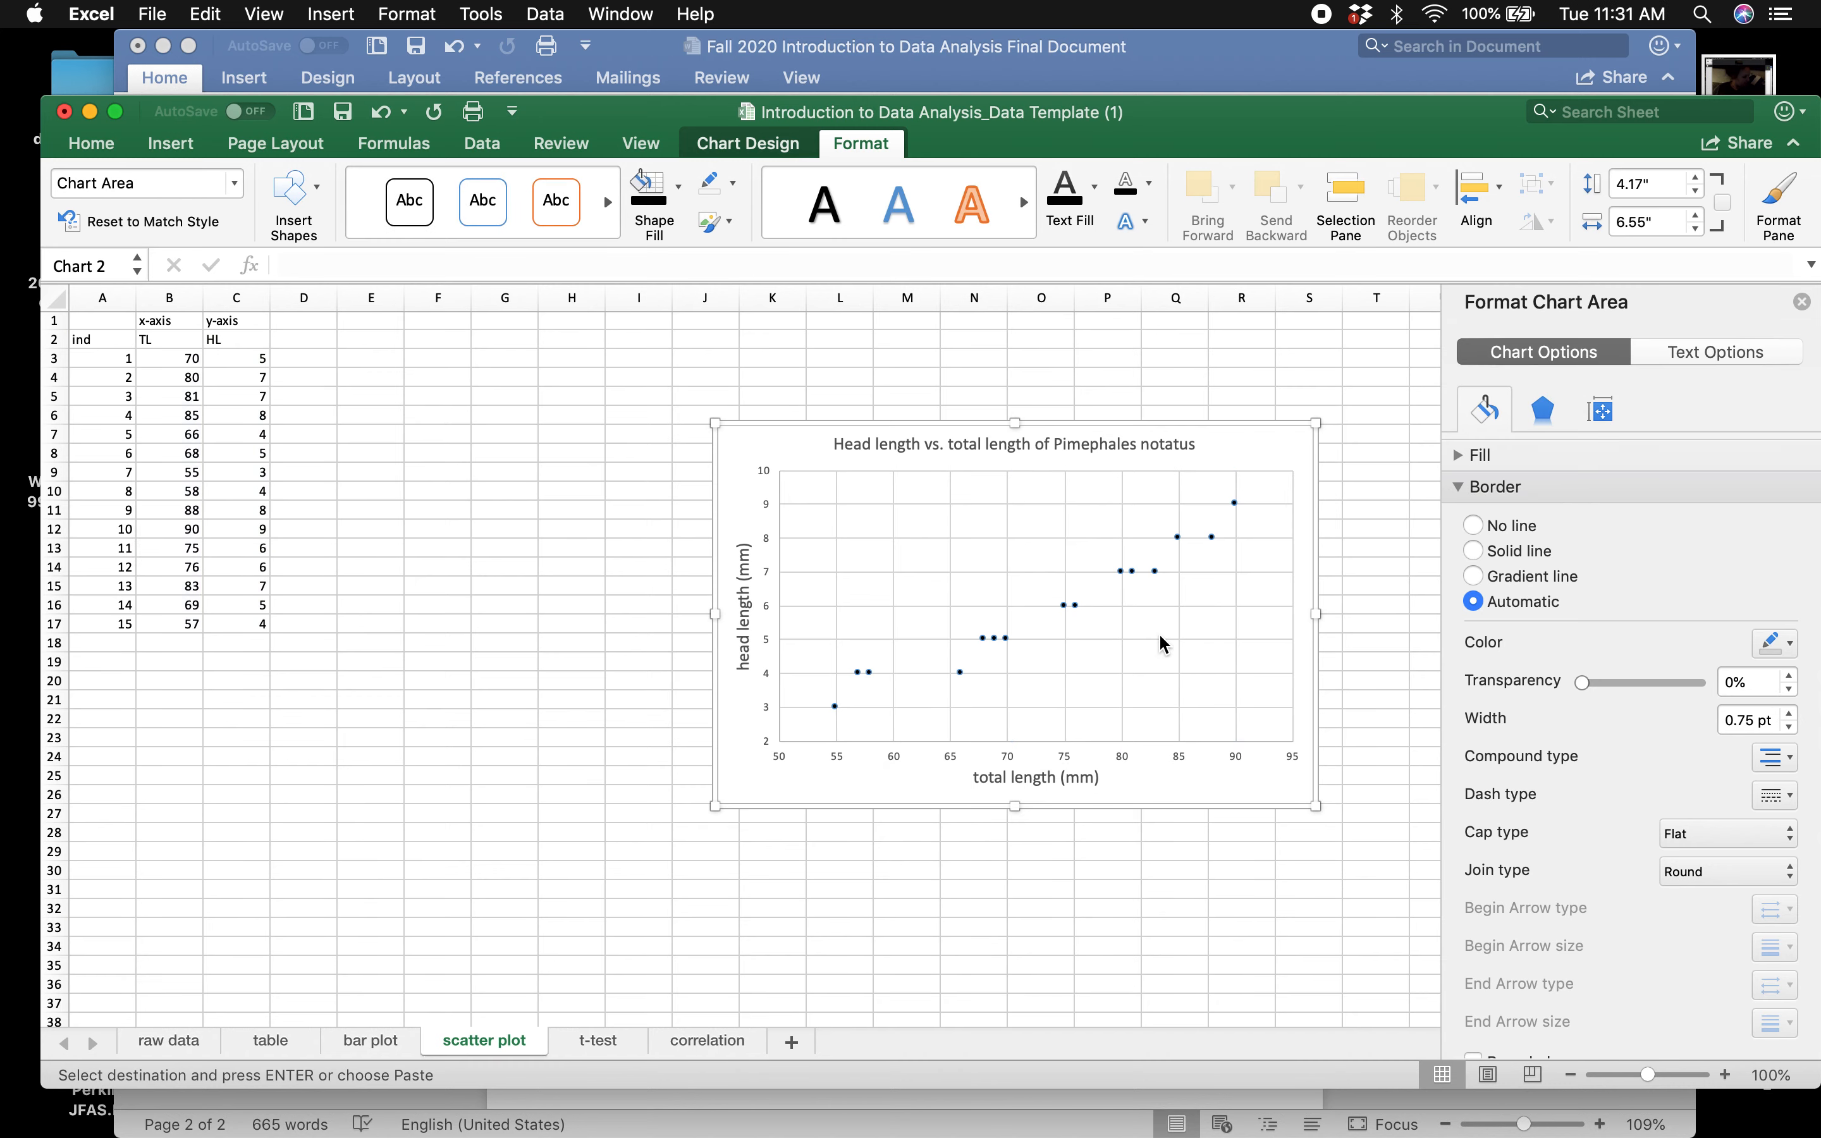
click(1155, 655)
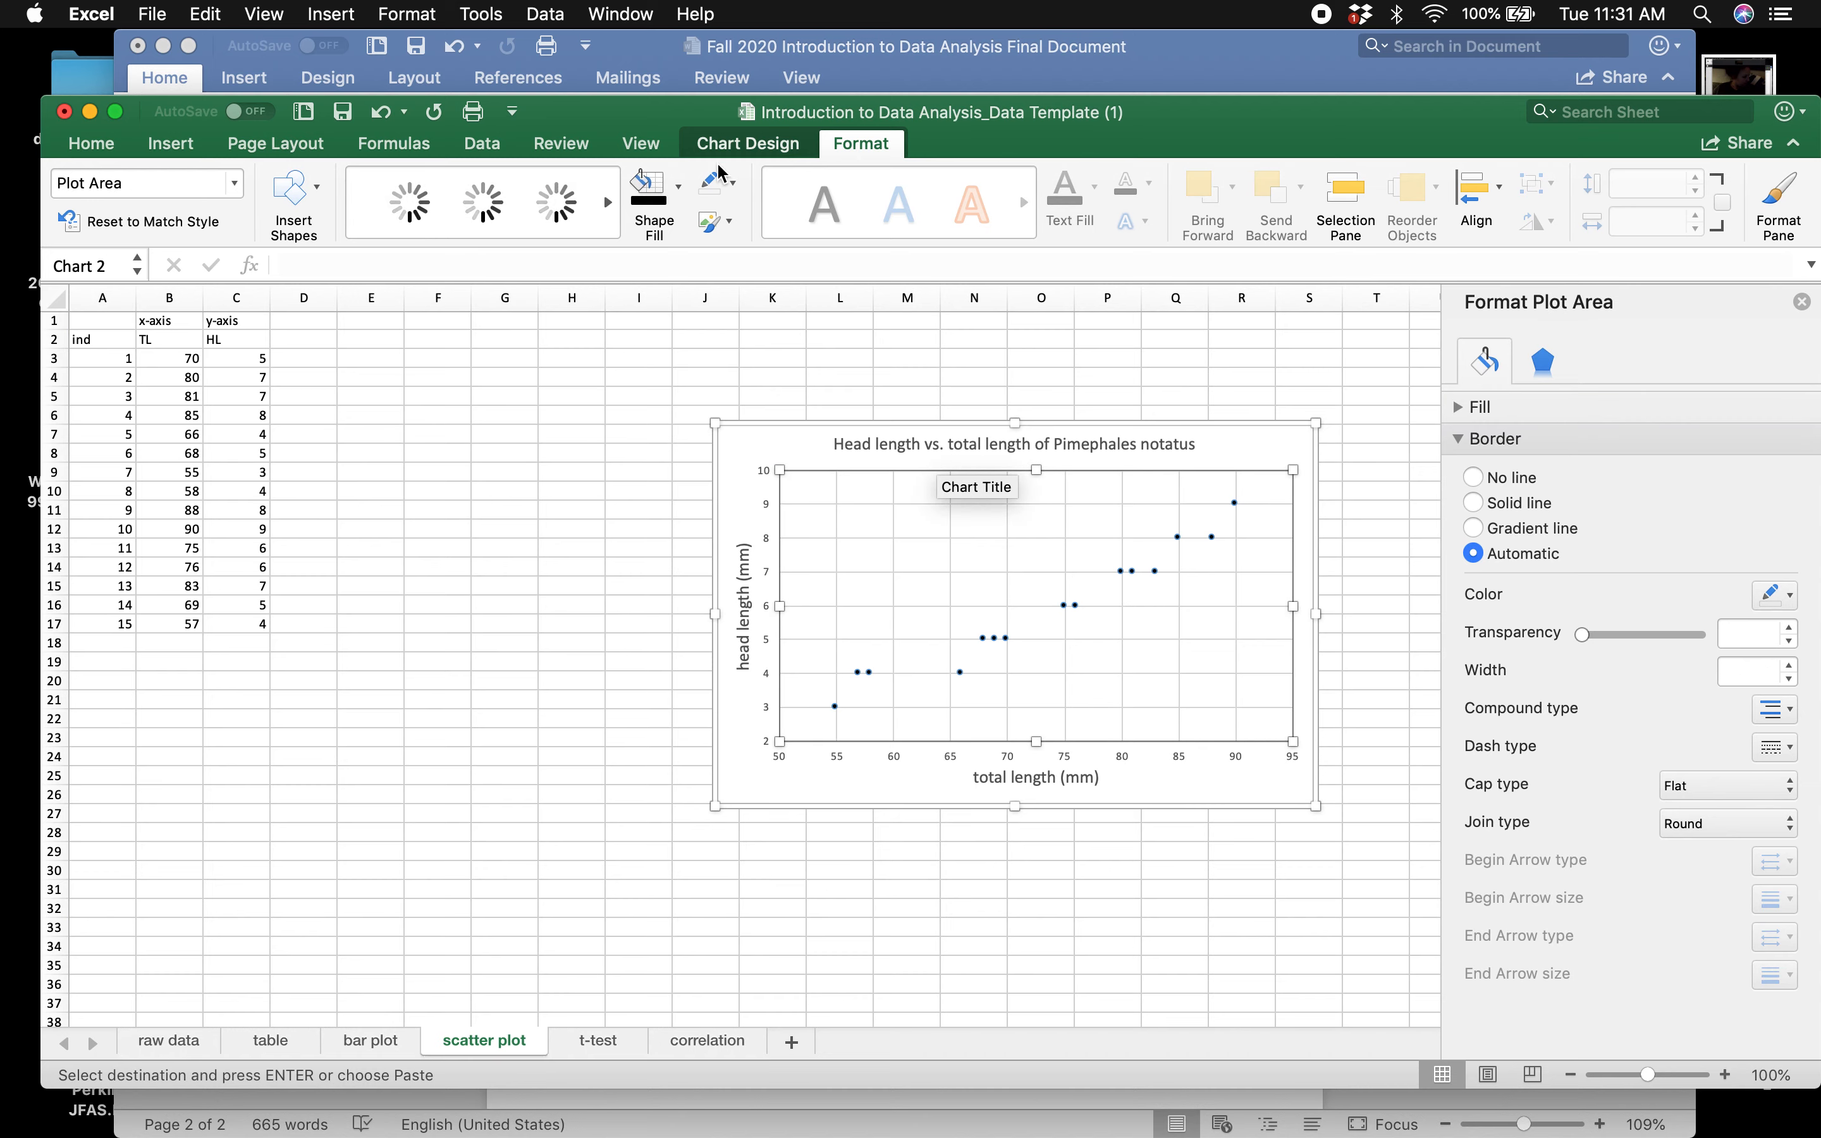
click(858, 145)
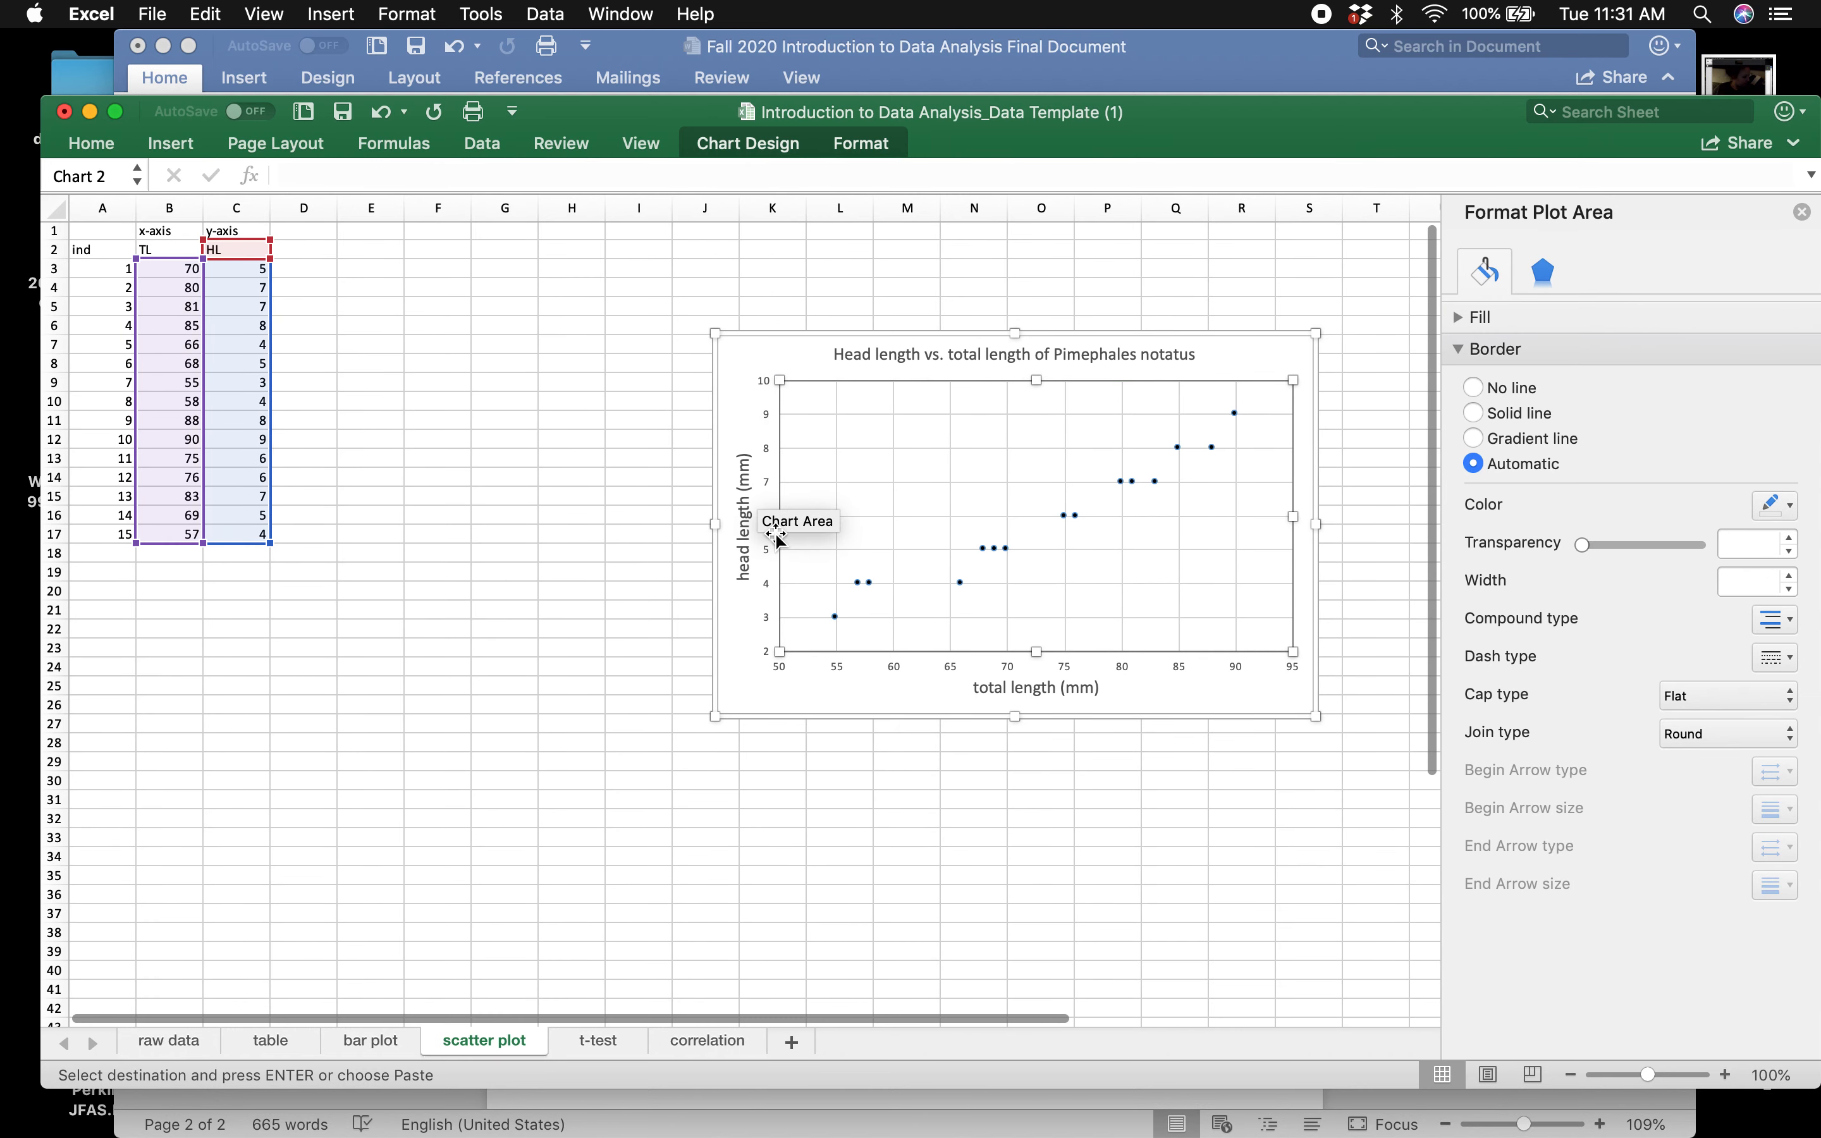
click(988, 553)
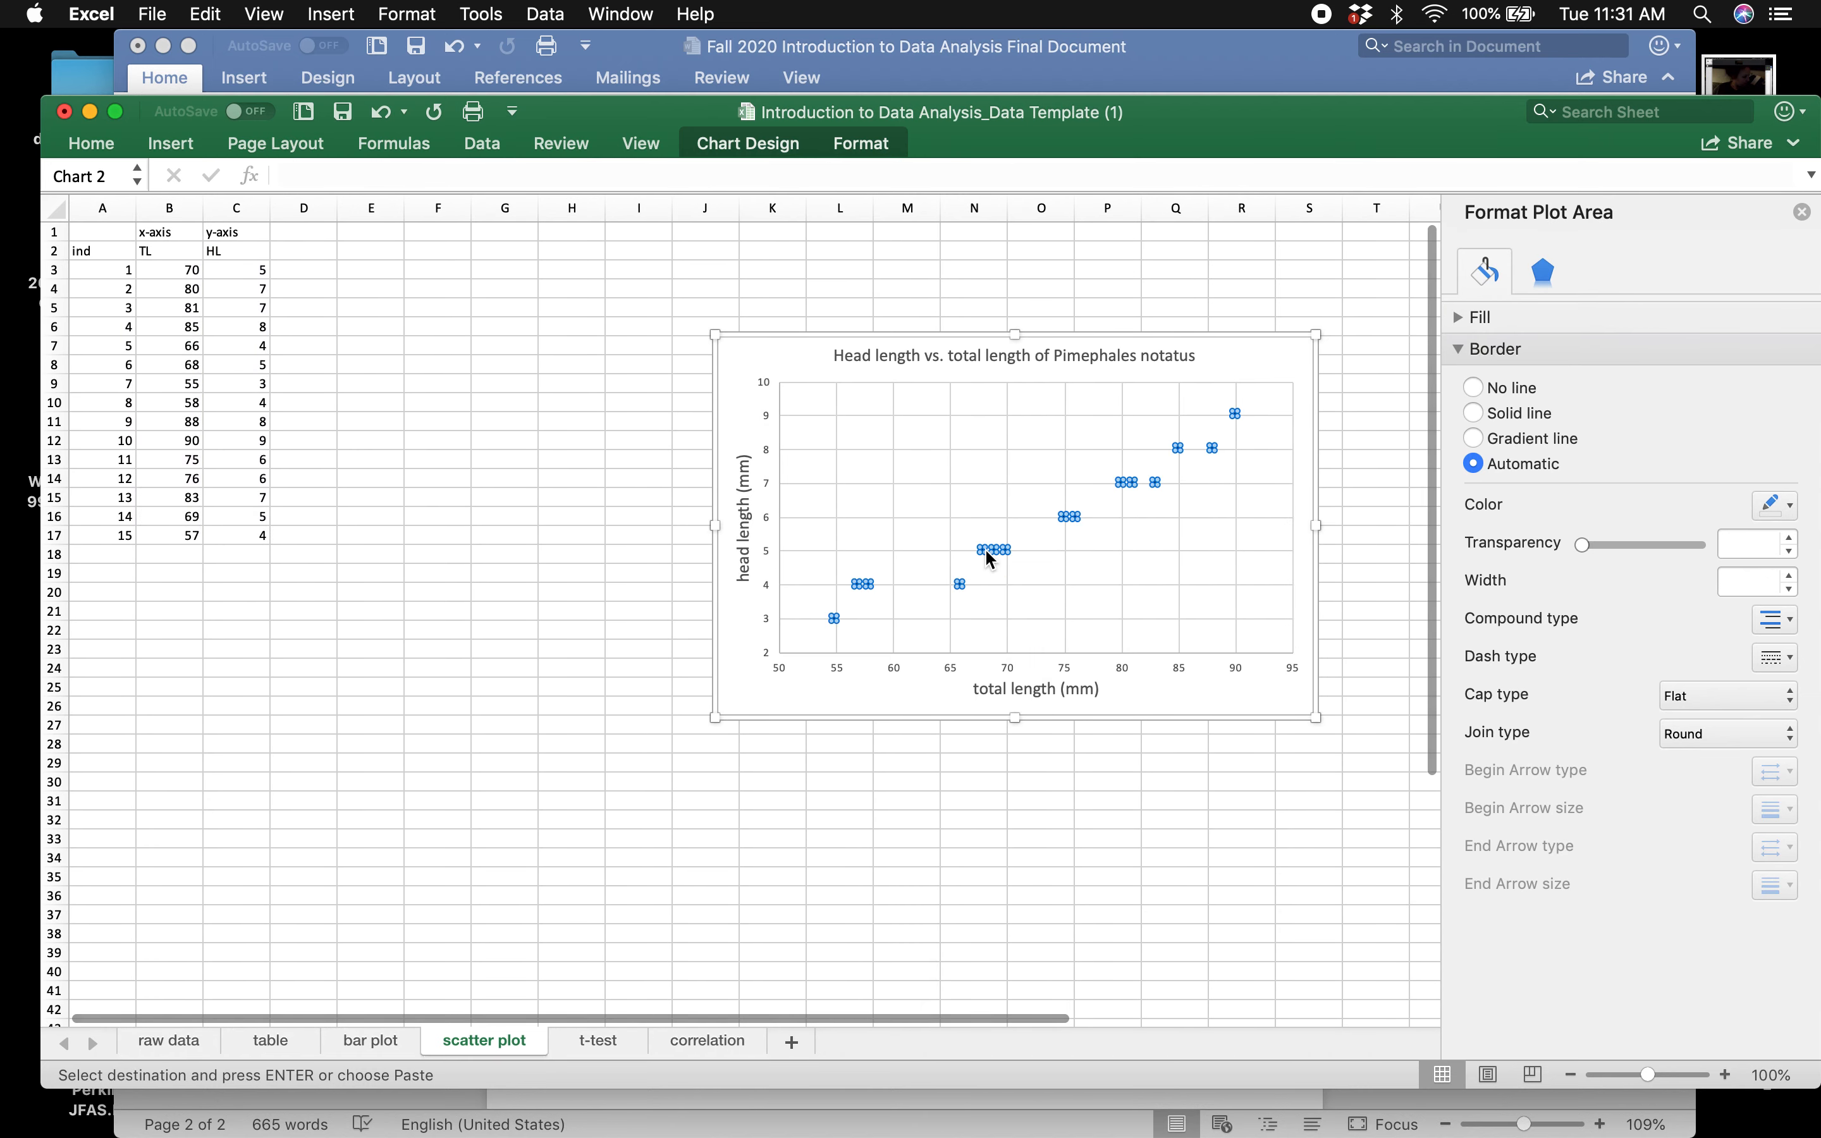
click(756, 137)
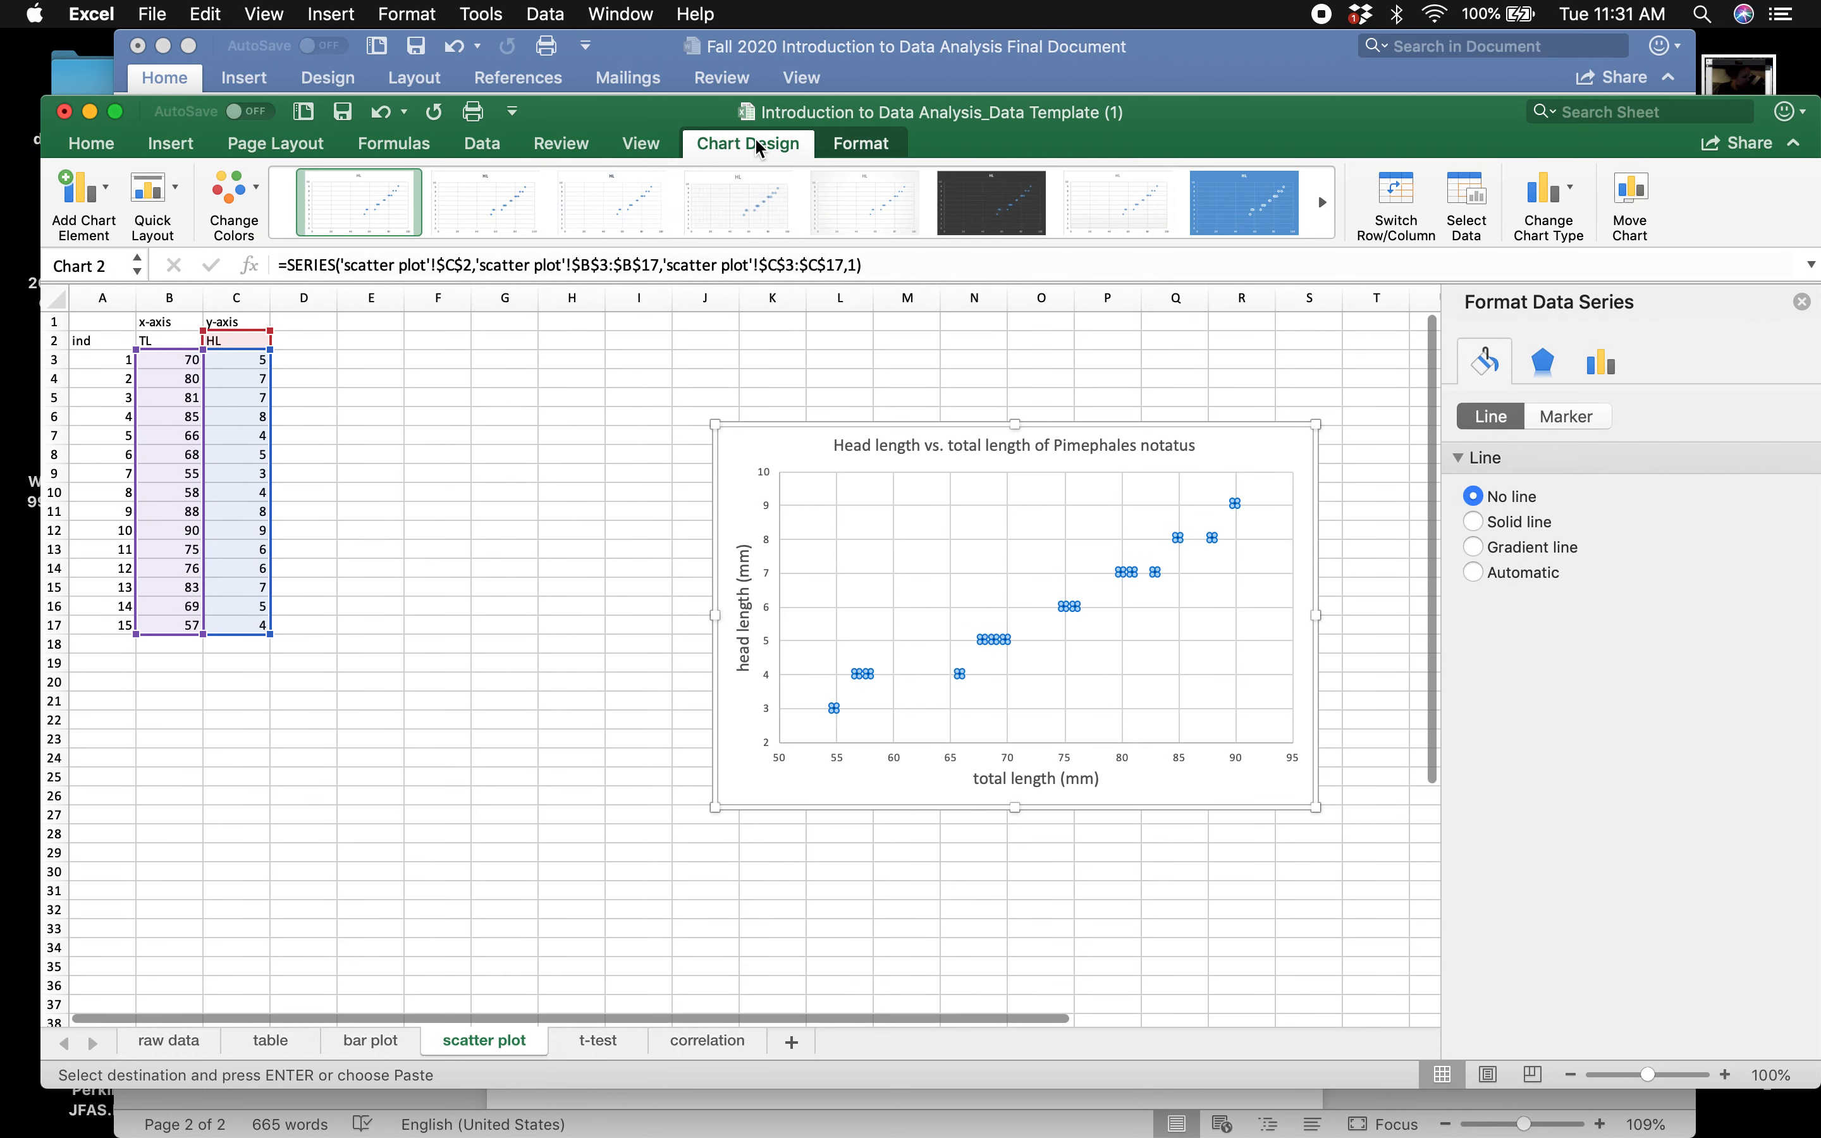
click(866, 146)
click(1065, 648)
click(1093, 663)
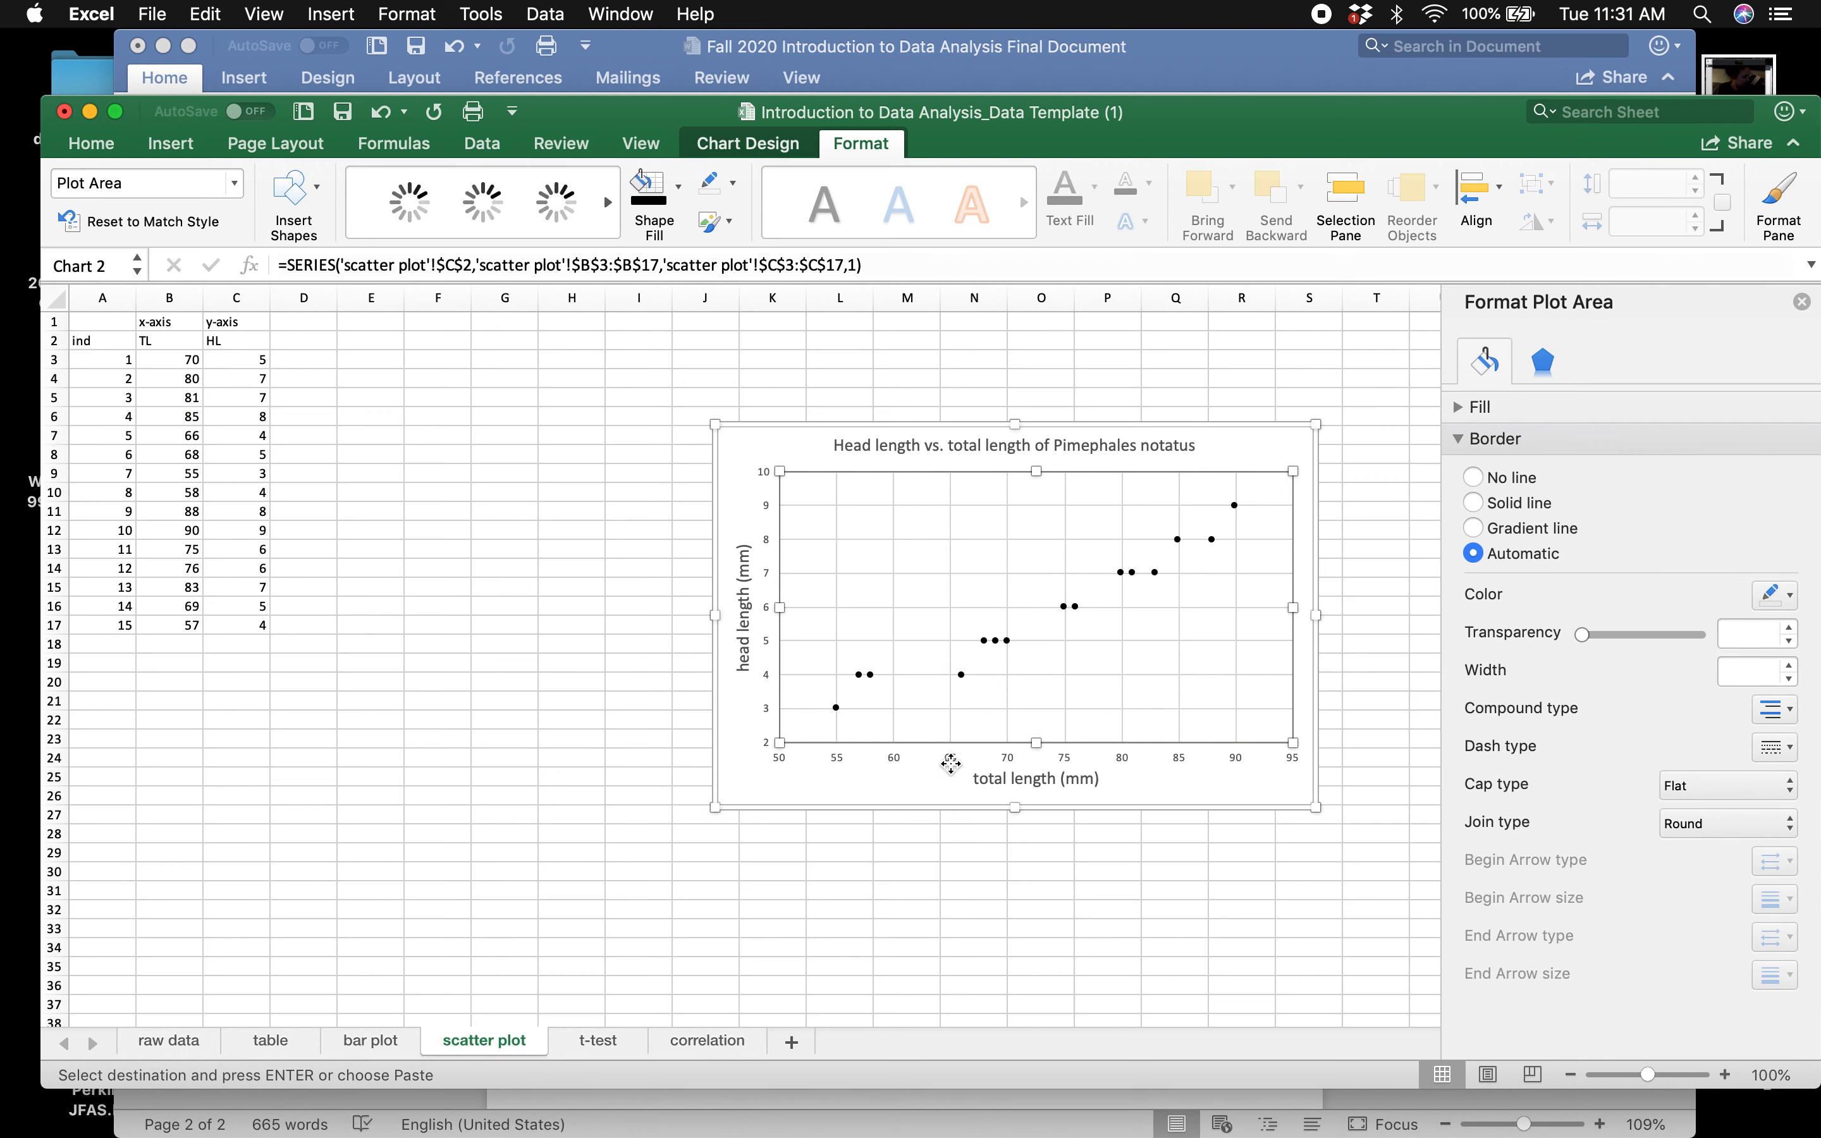
click(931, 786)
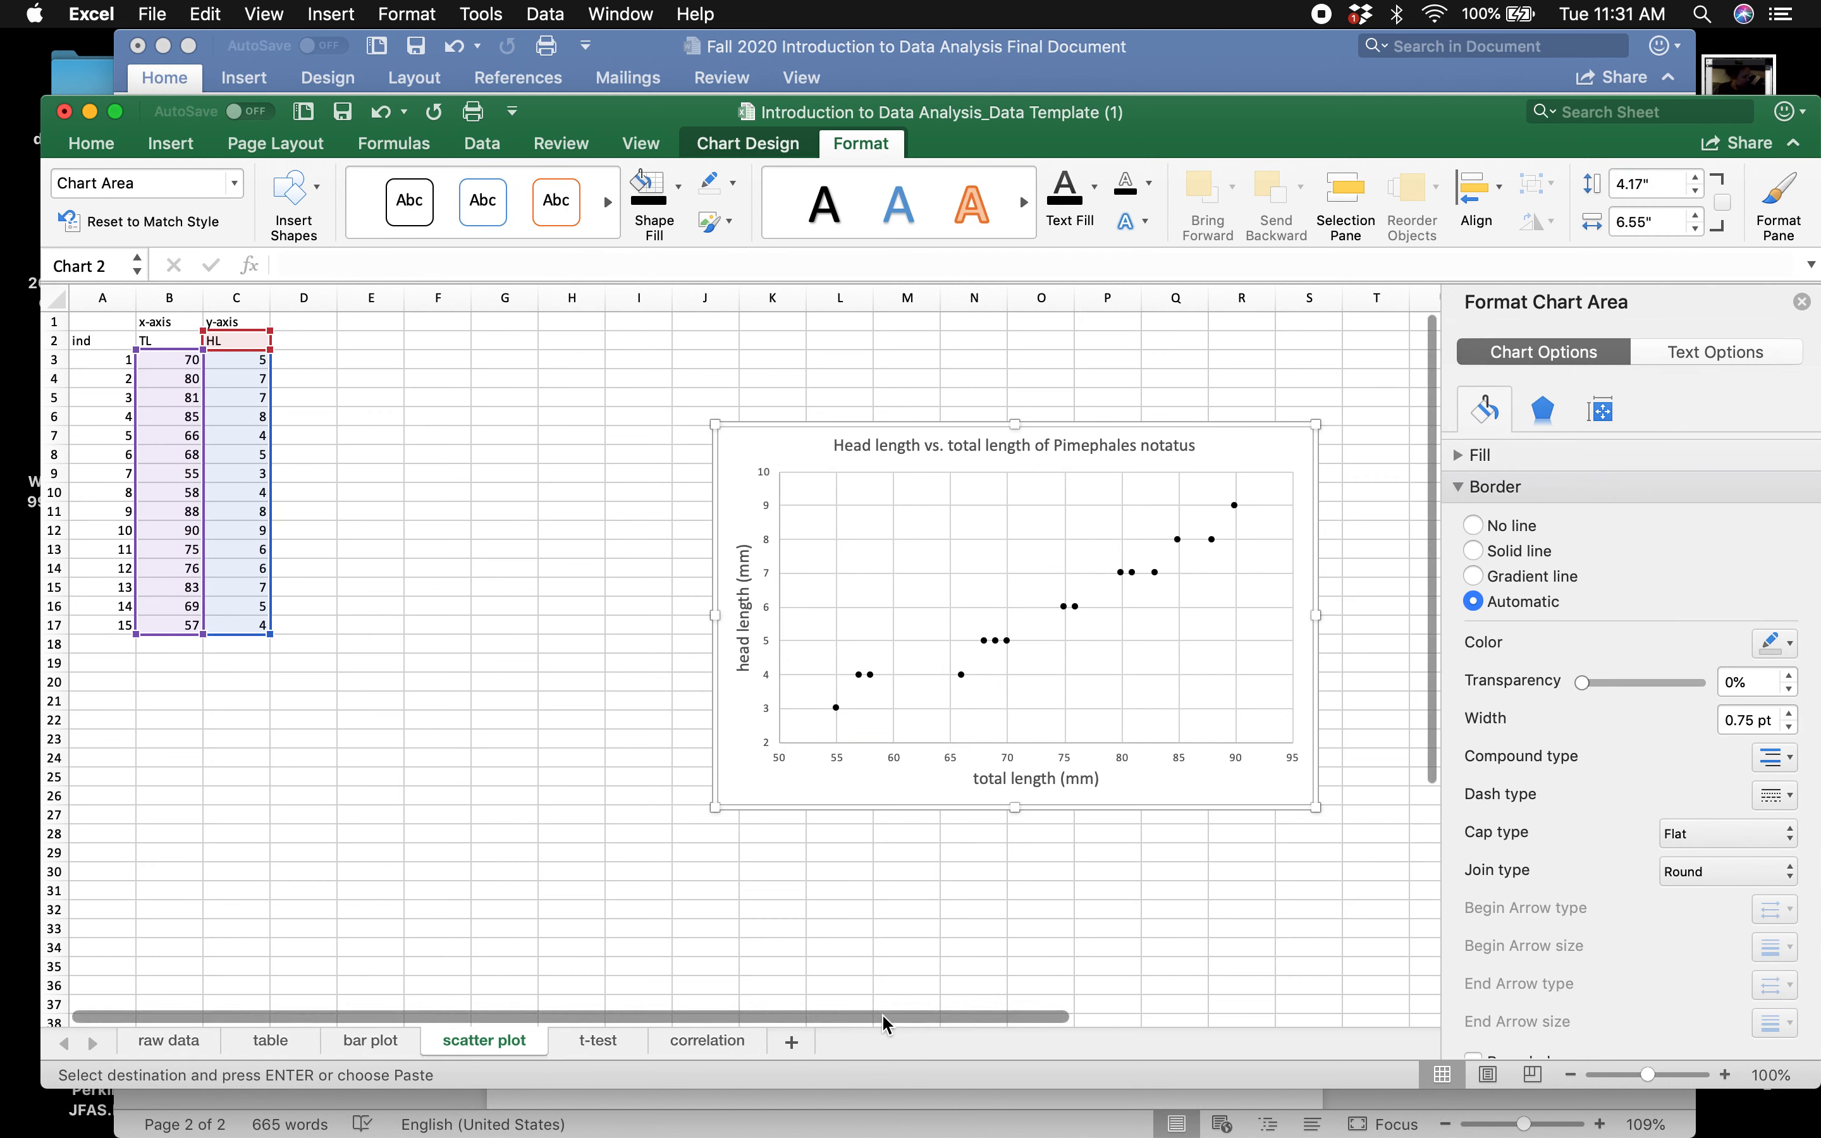
- Delete the vertical and horizontal major gridlines from the scatter chart
click(945, 599)
click(951, 590)
key(Delete)
click(945, 539)
key(Delete)
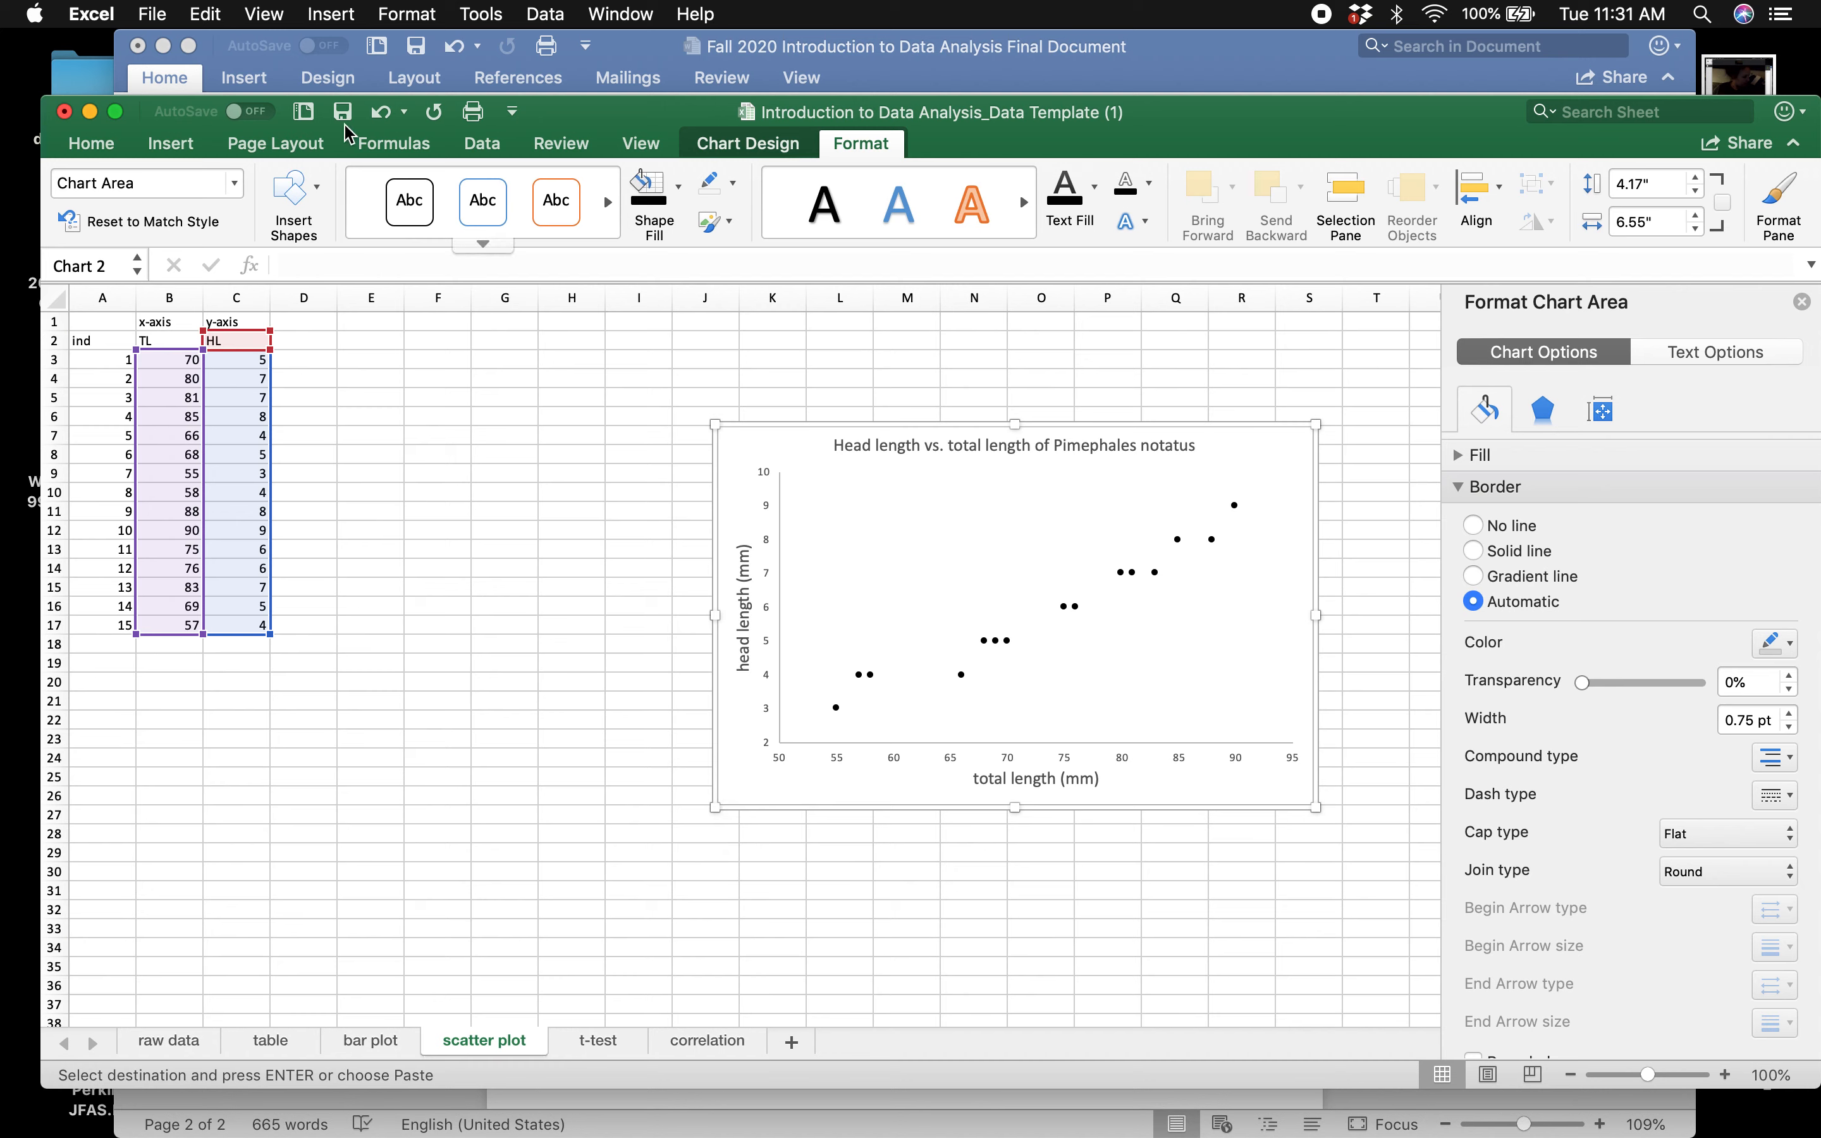
- Add a linear trendline to the scatter chart's data points
click(170, 143)
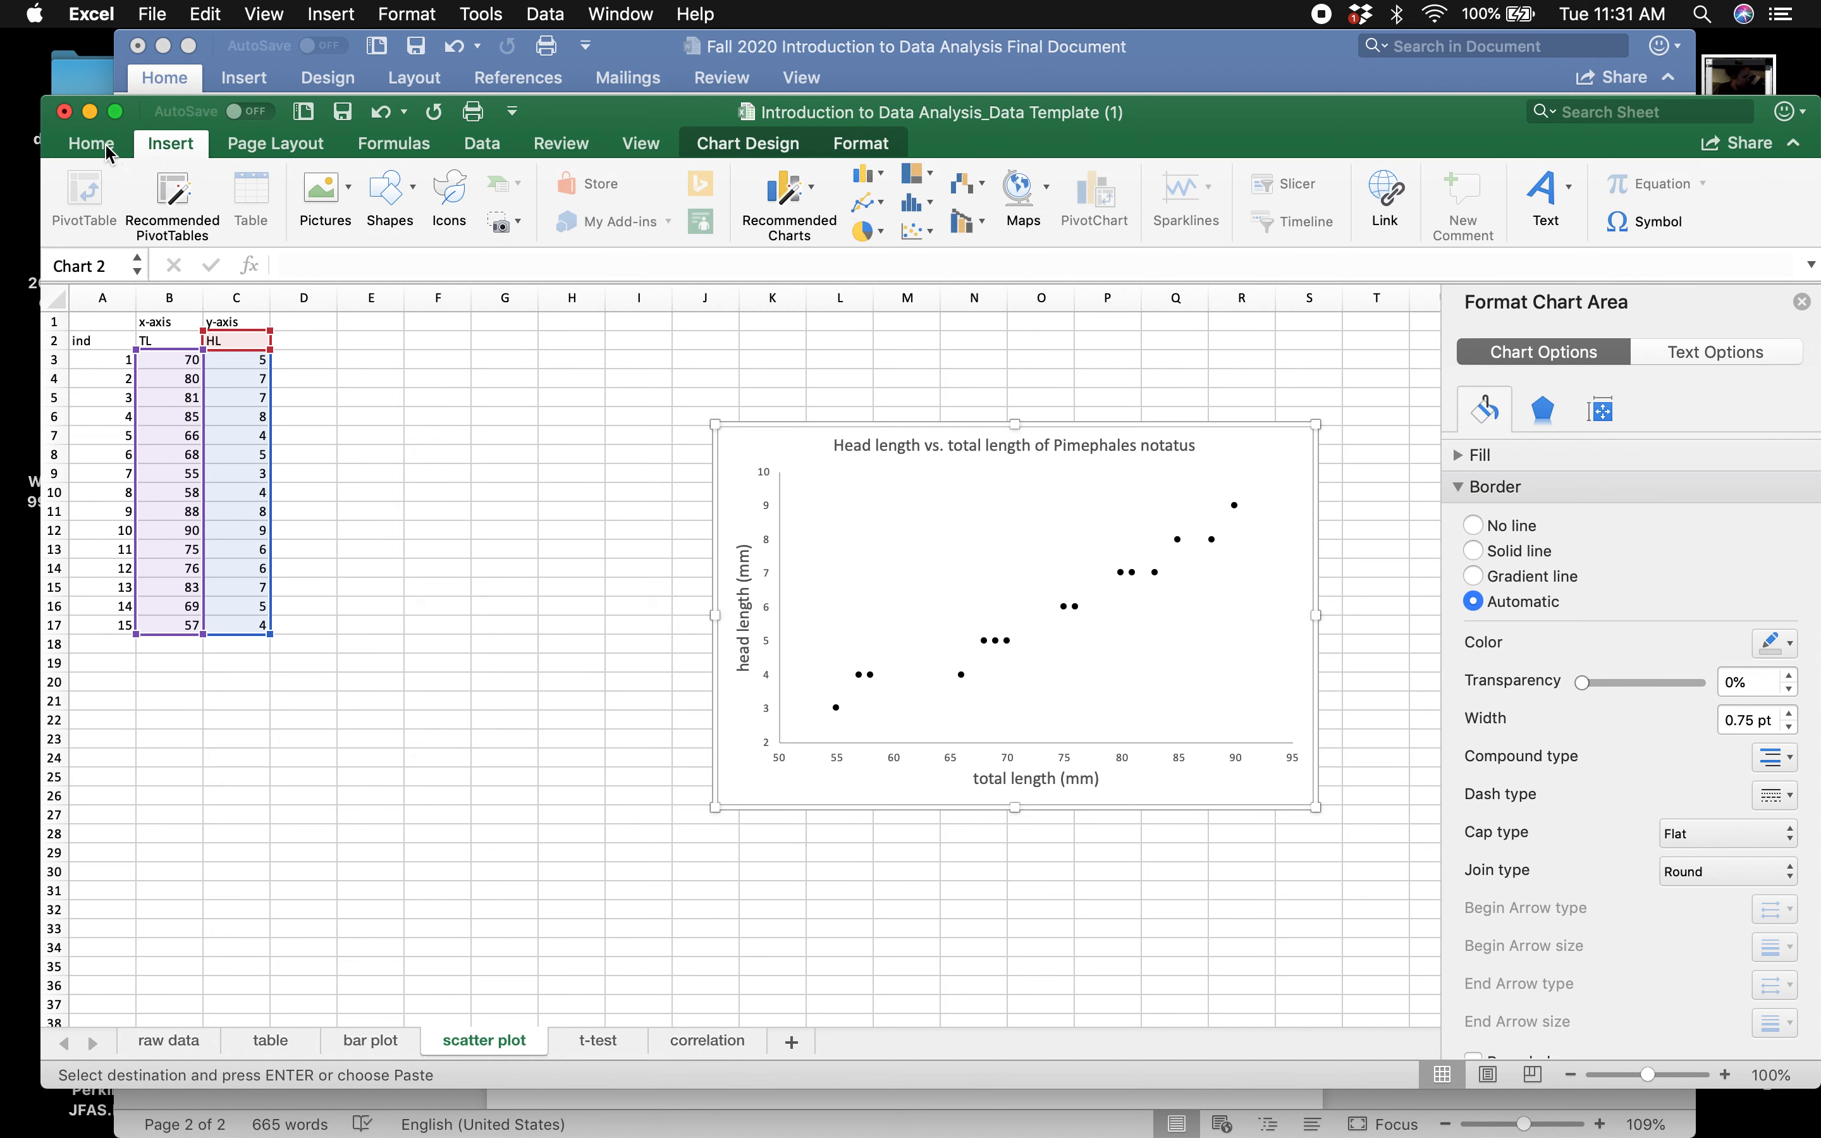
click(749, 142)
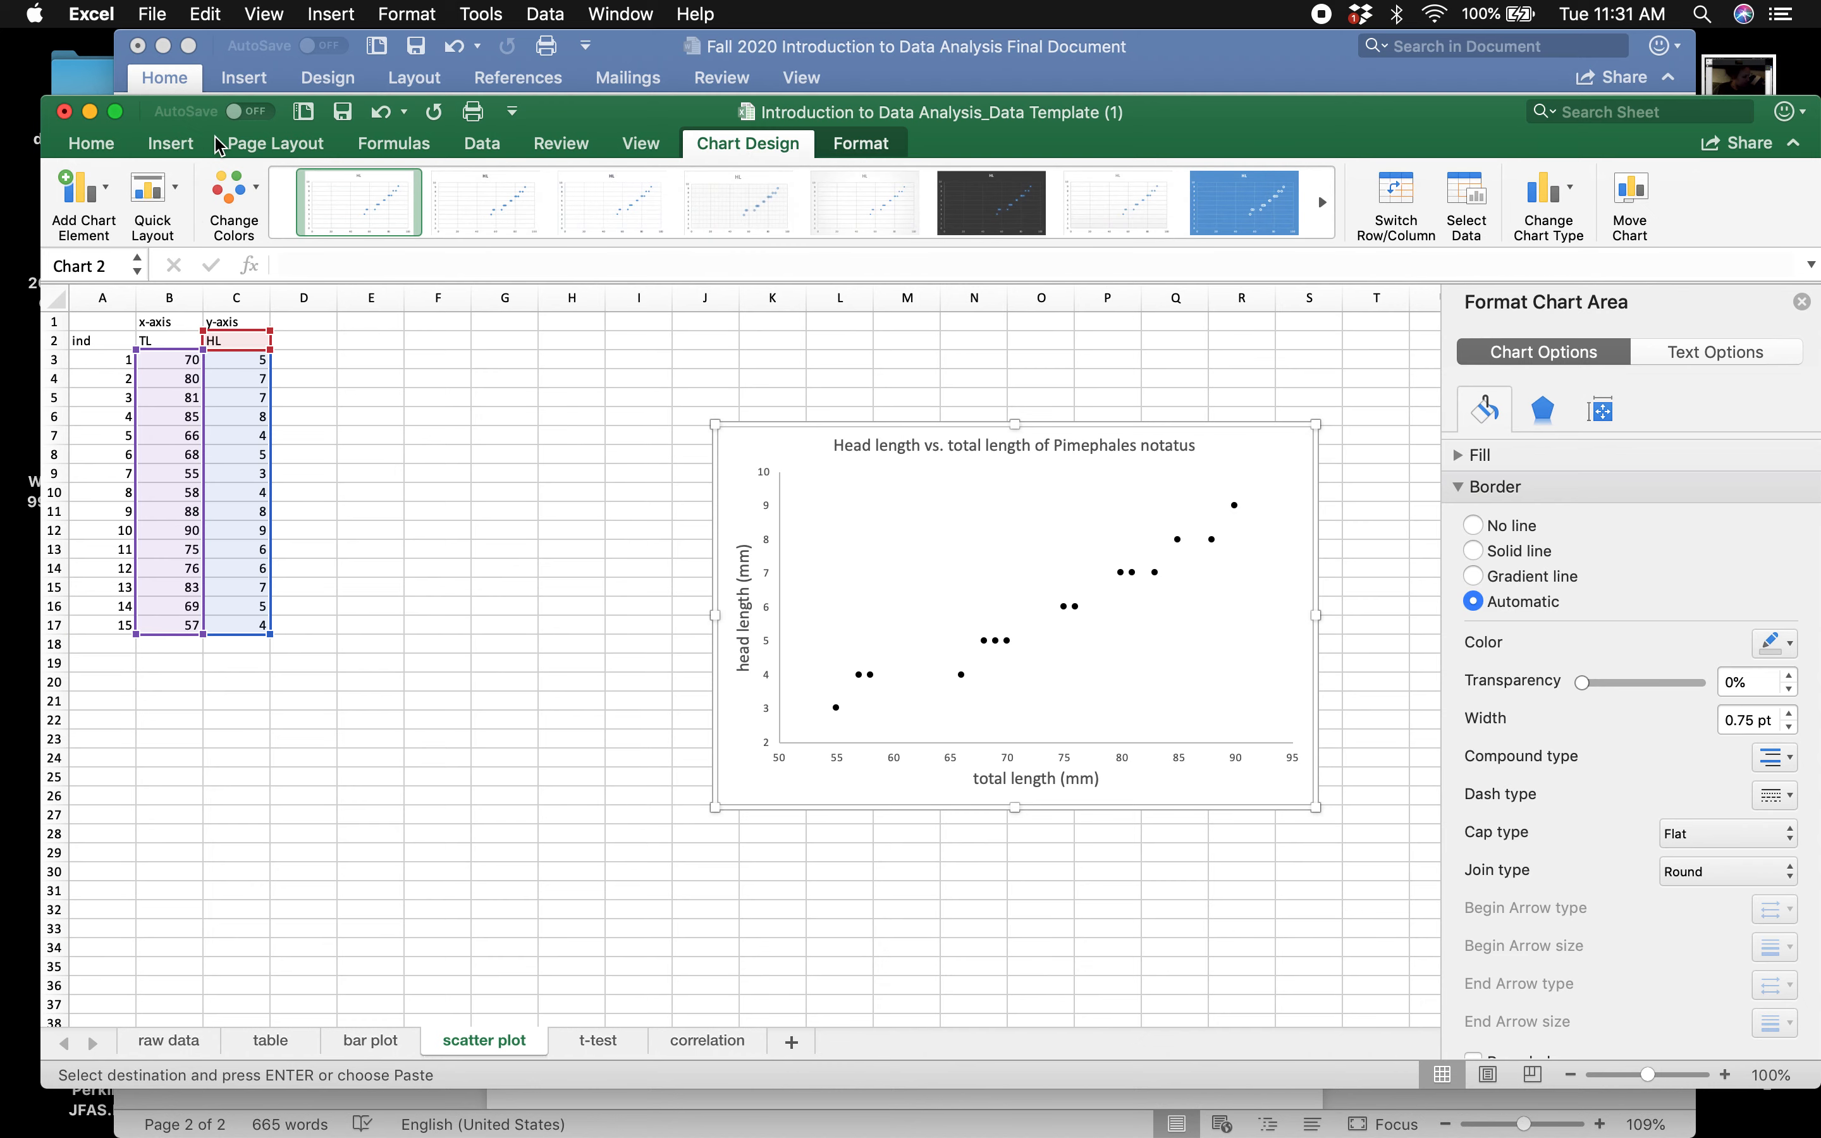
click(110, 196)
mouse_move(160, 512)
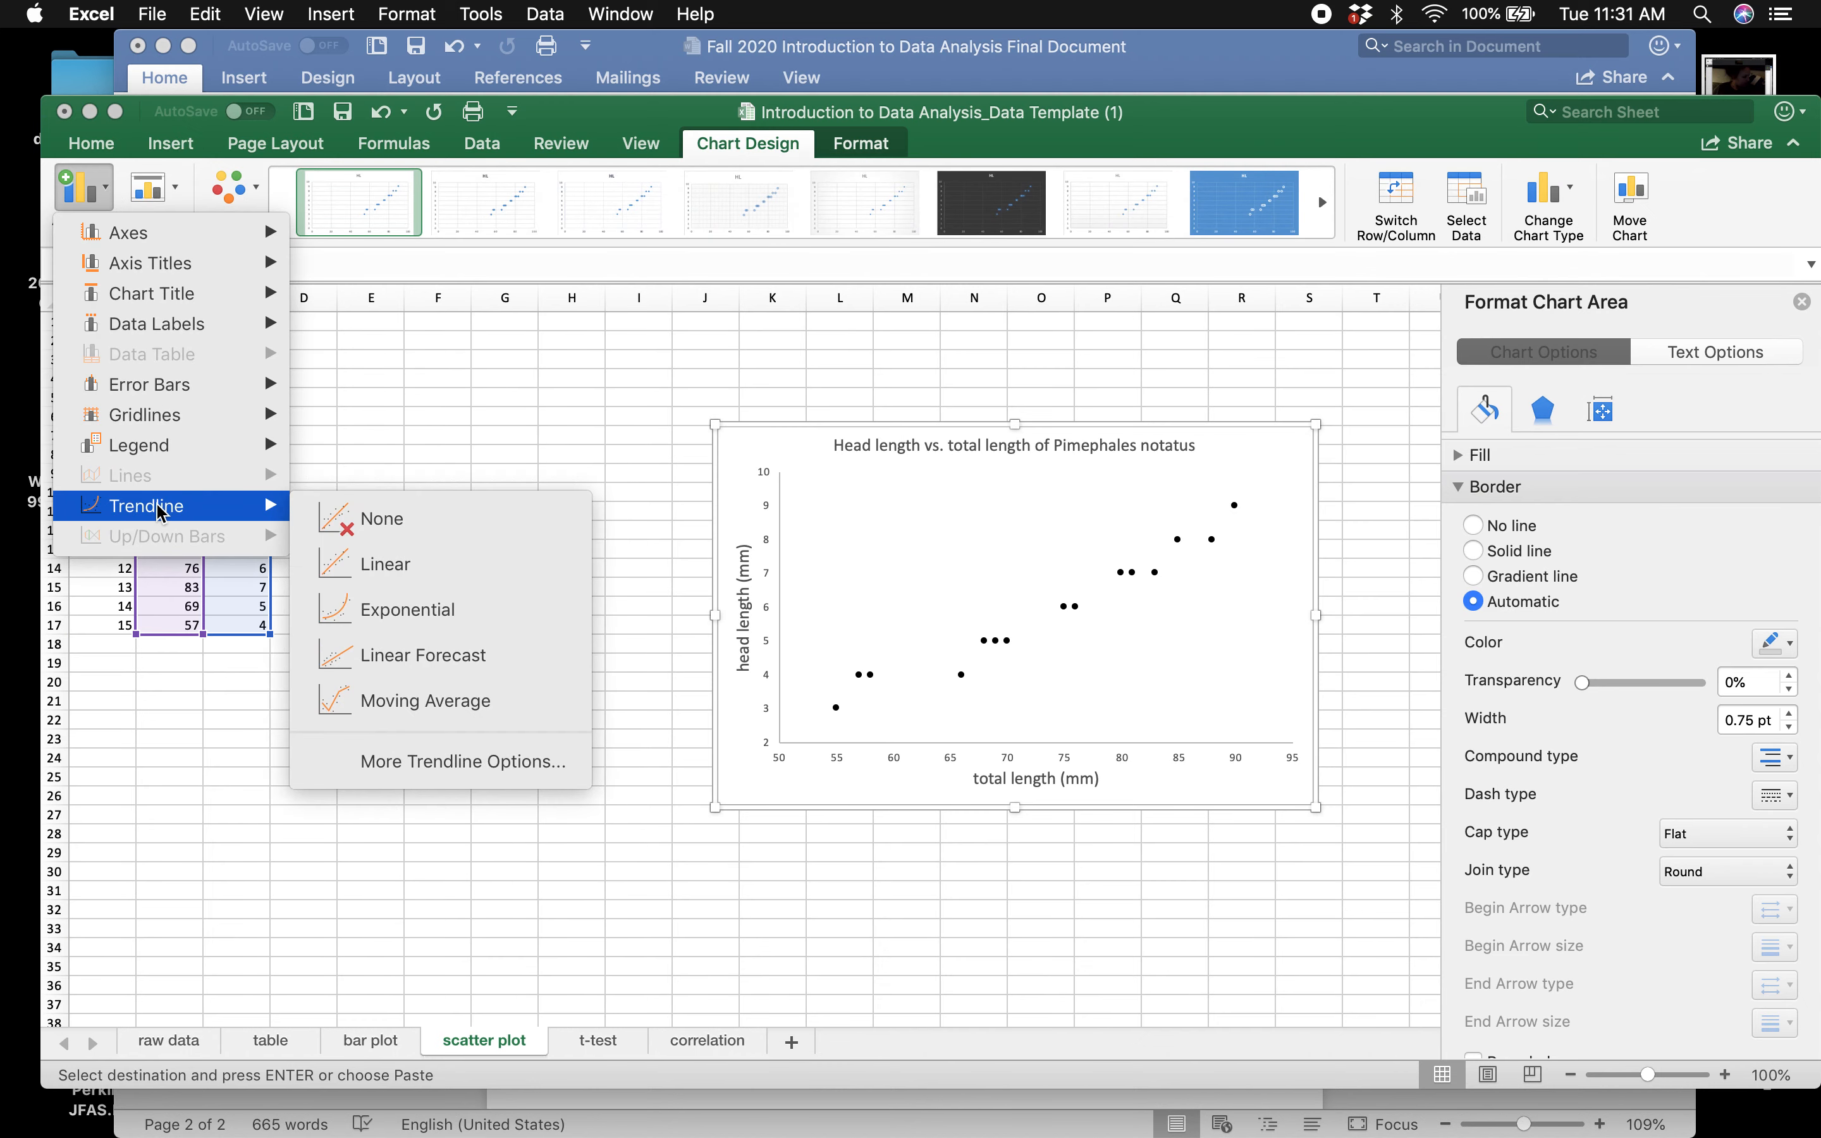
click(460, 571)
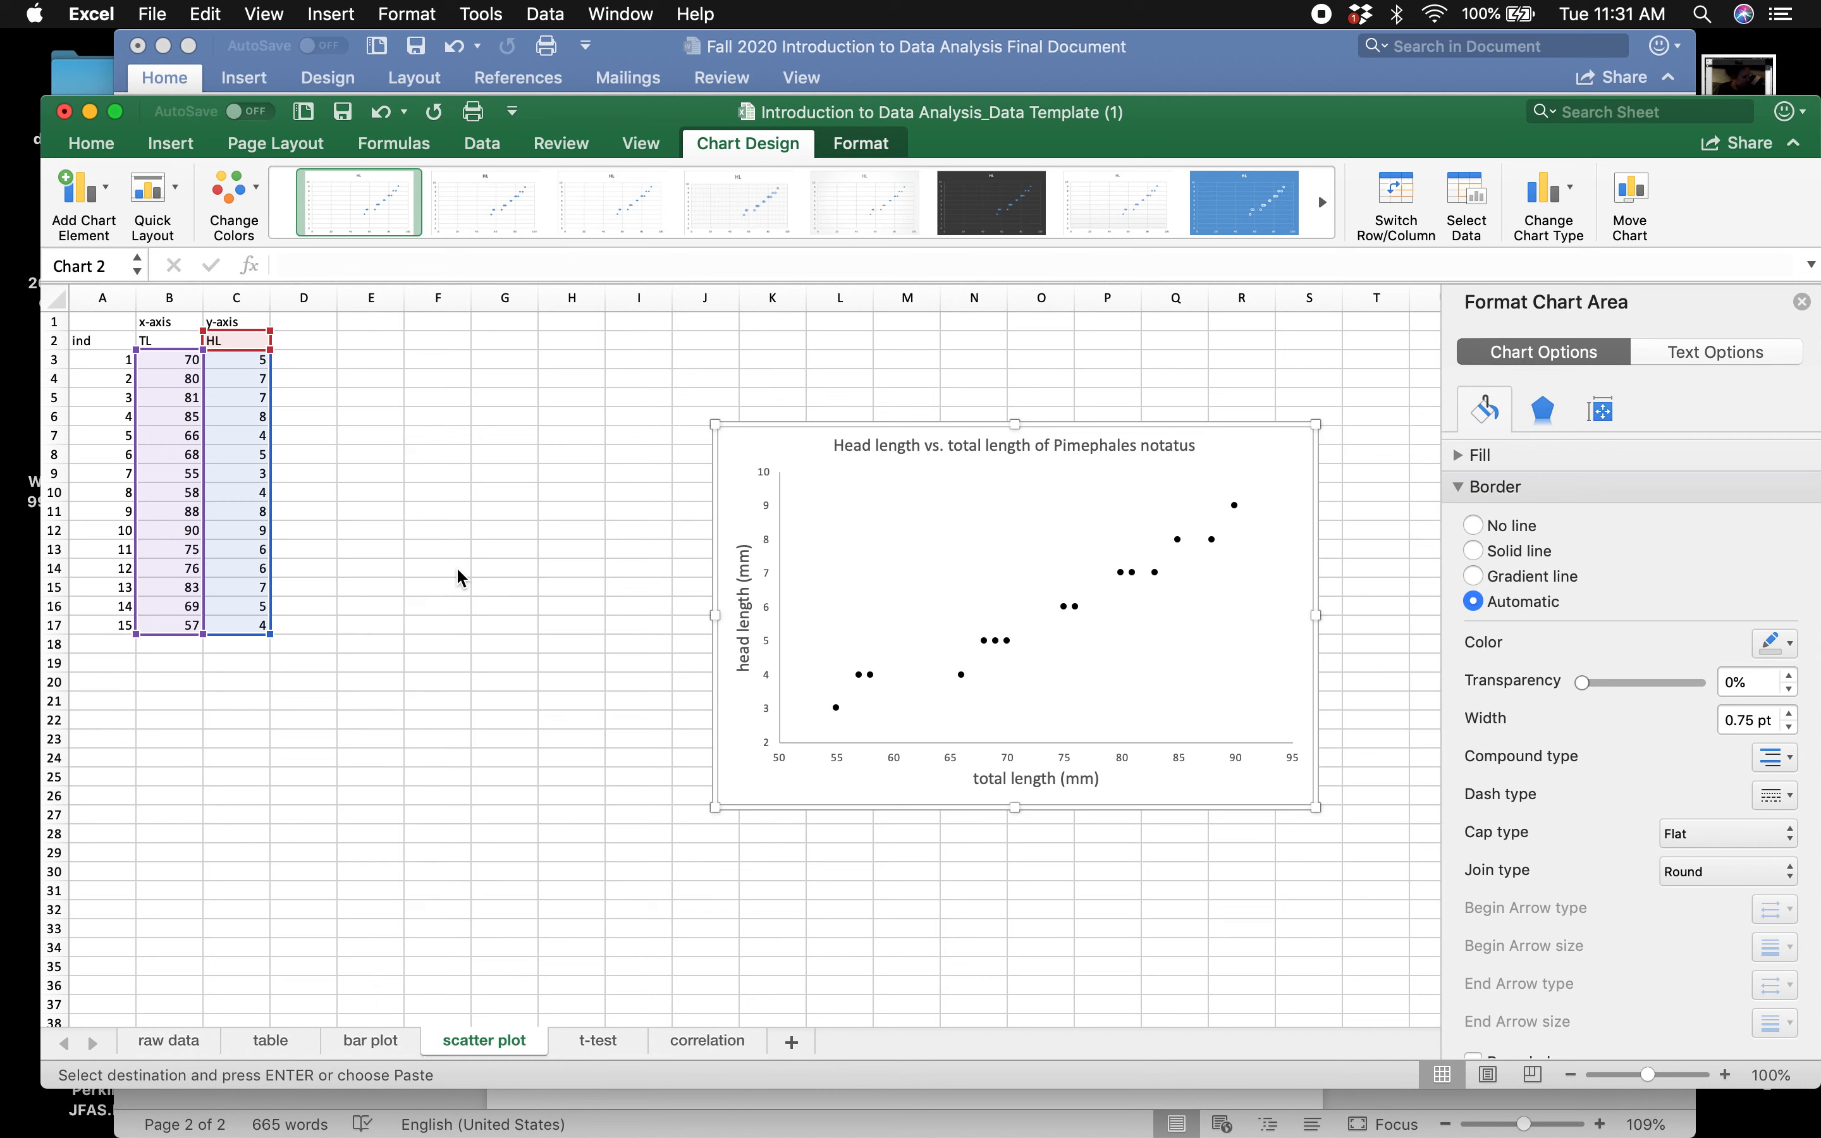
- Set the colour of the scatter chart's trendline to black and deselect it
click(867, 696)
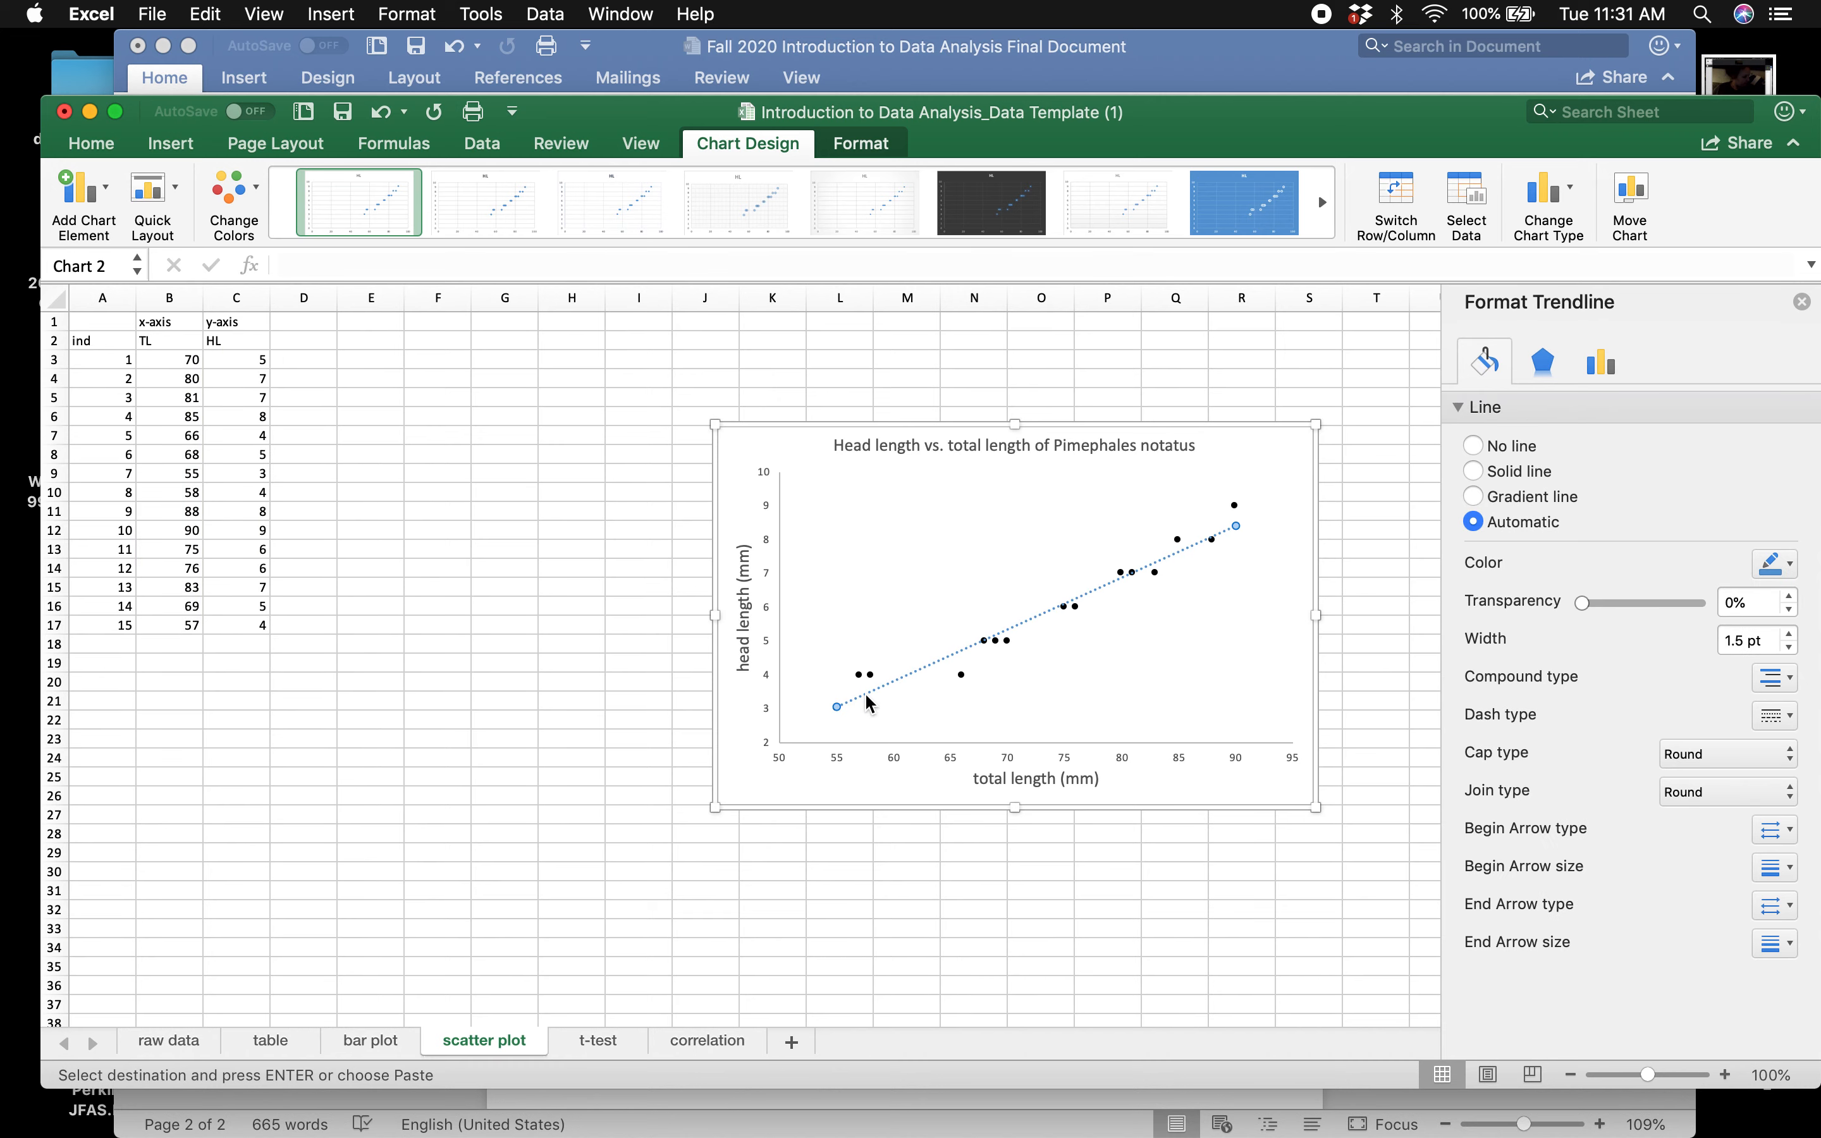
click(1785, 564)
click(1647, 631)
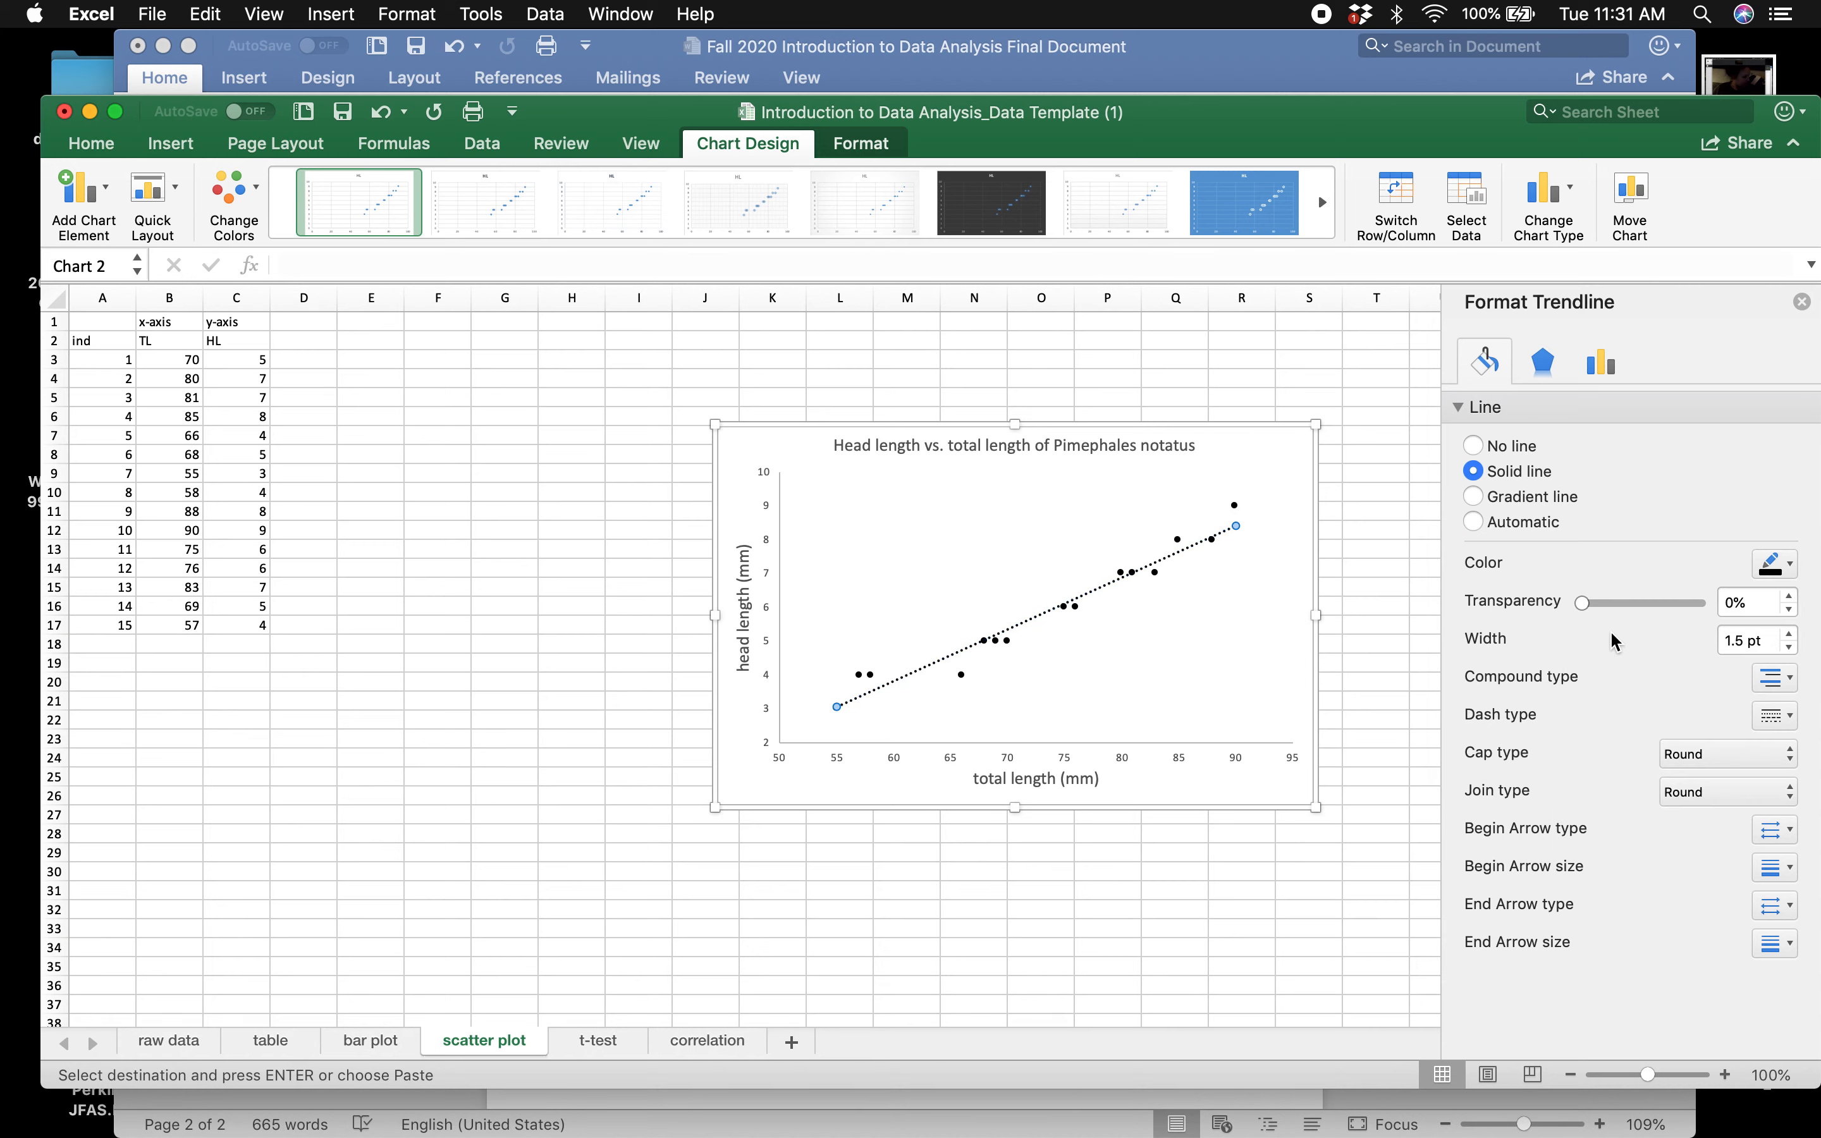
click(1210, 656)
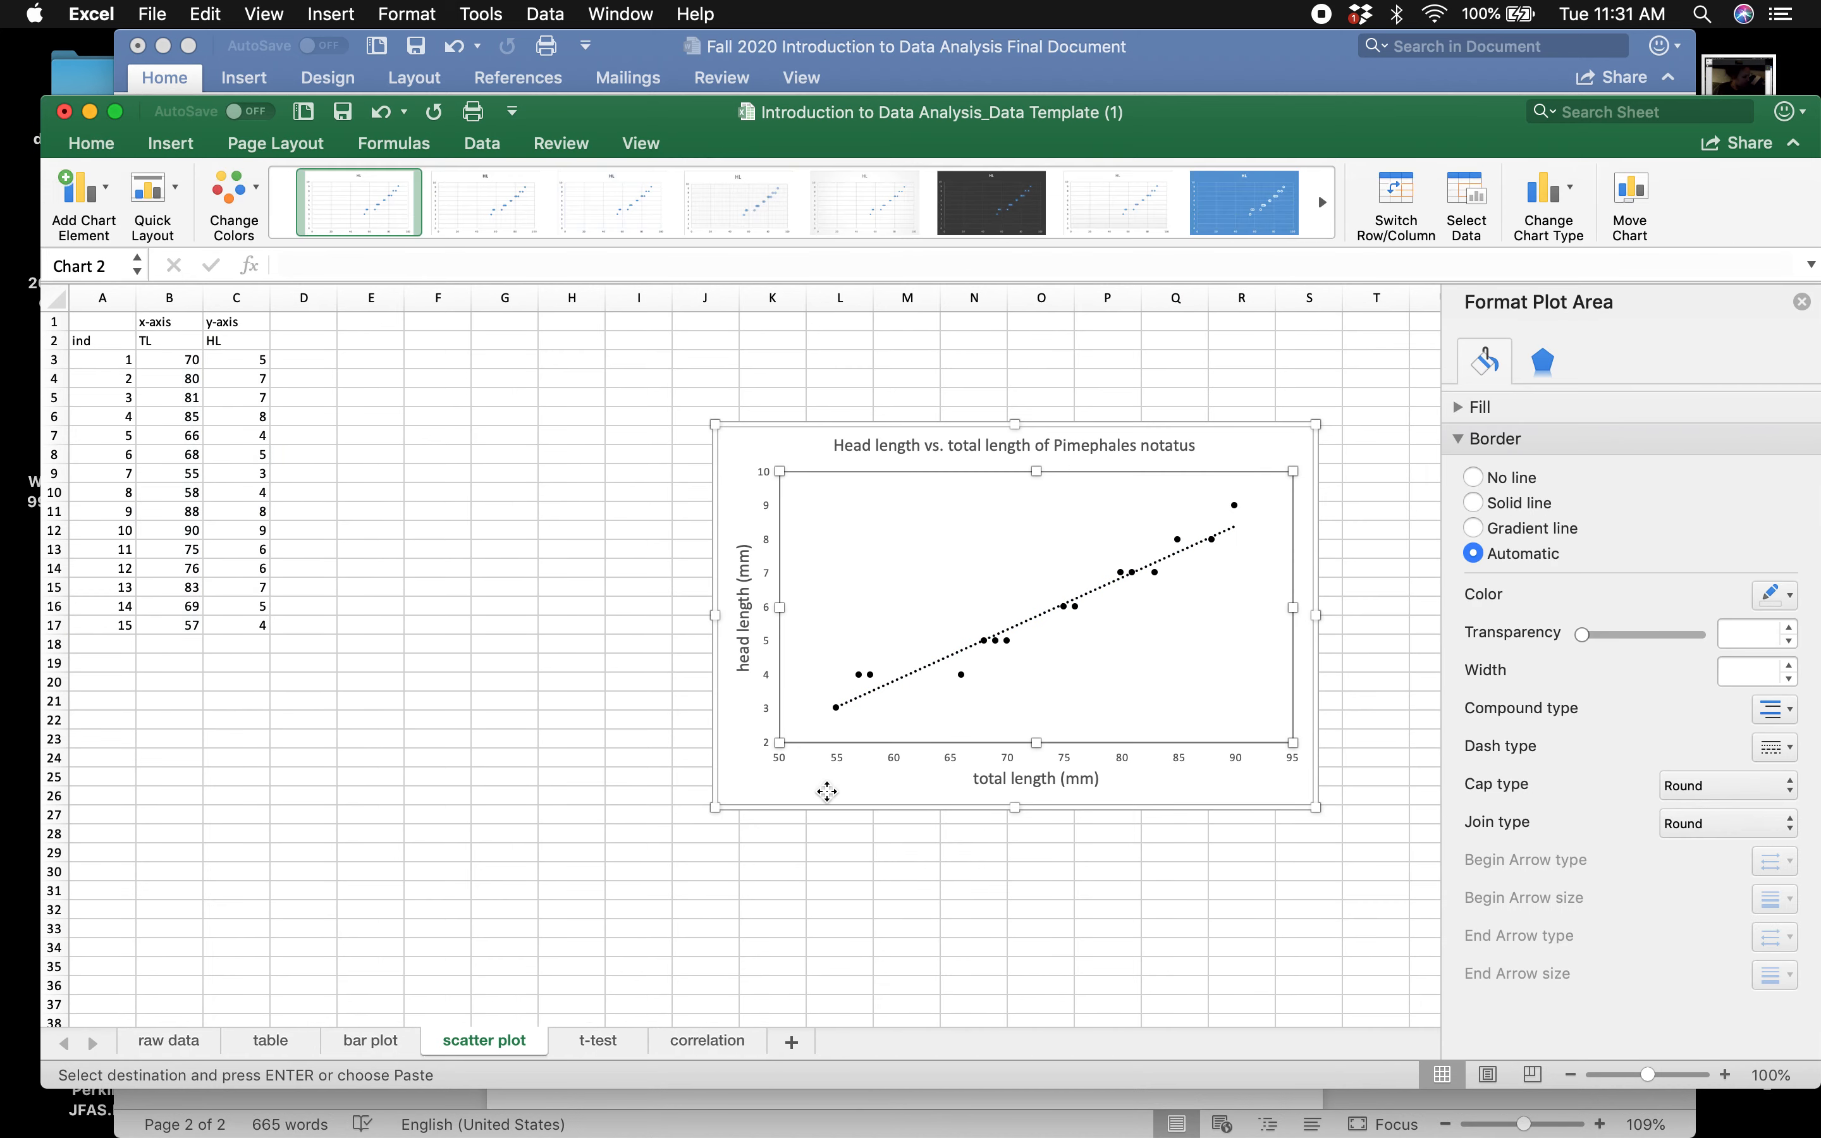
click(824, 793)
mouse_move(791, 1134)
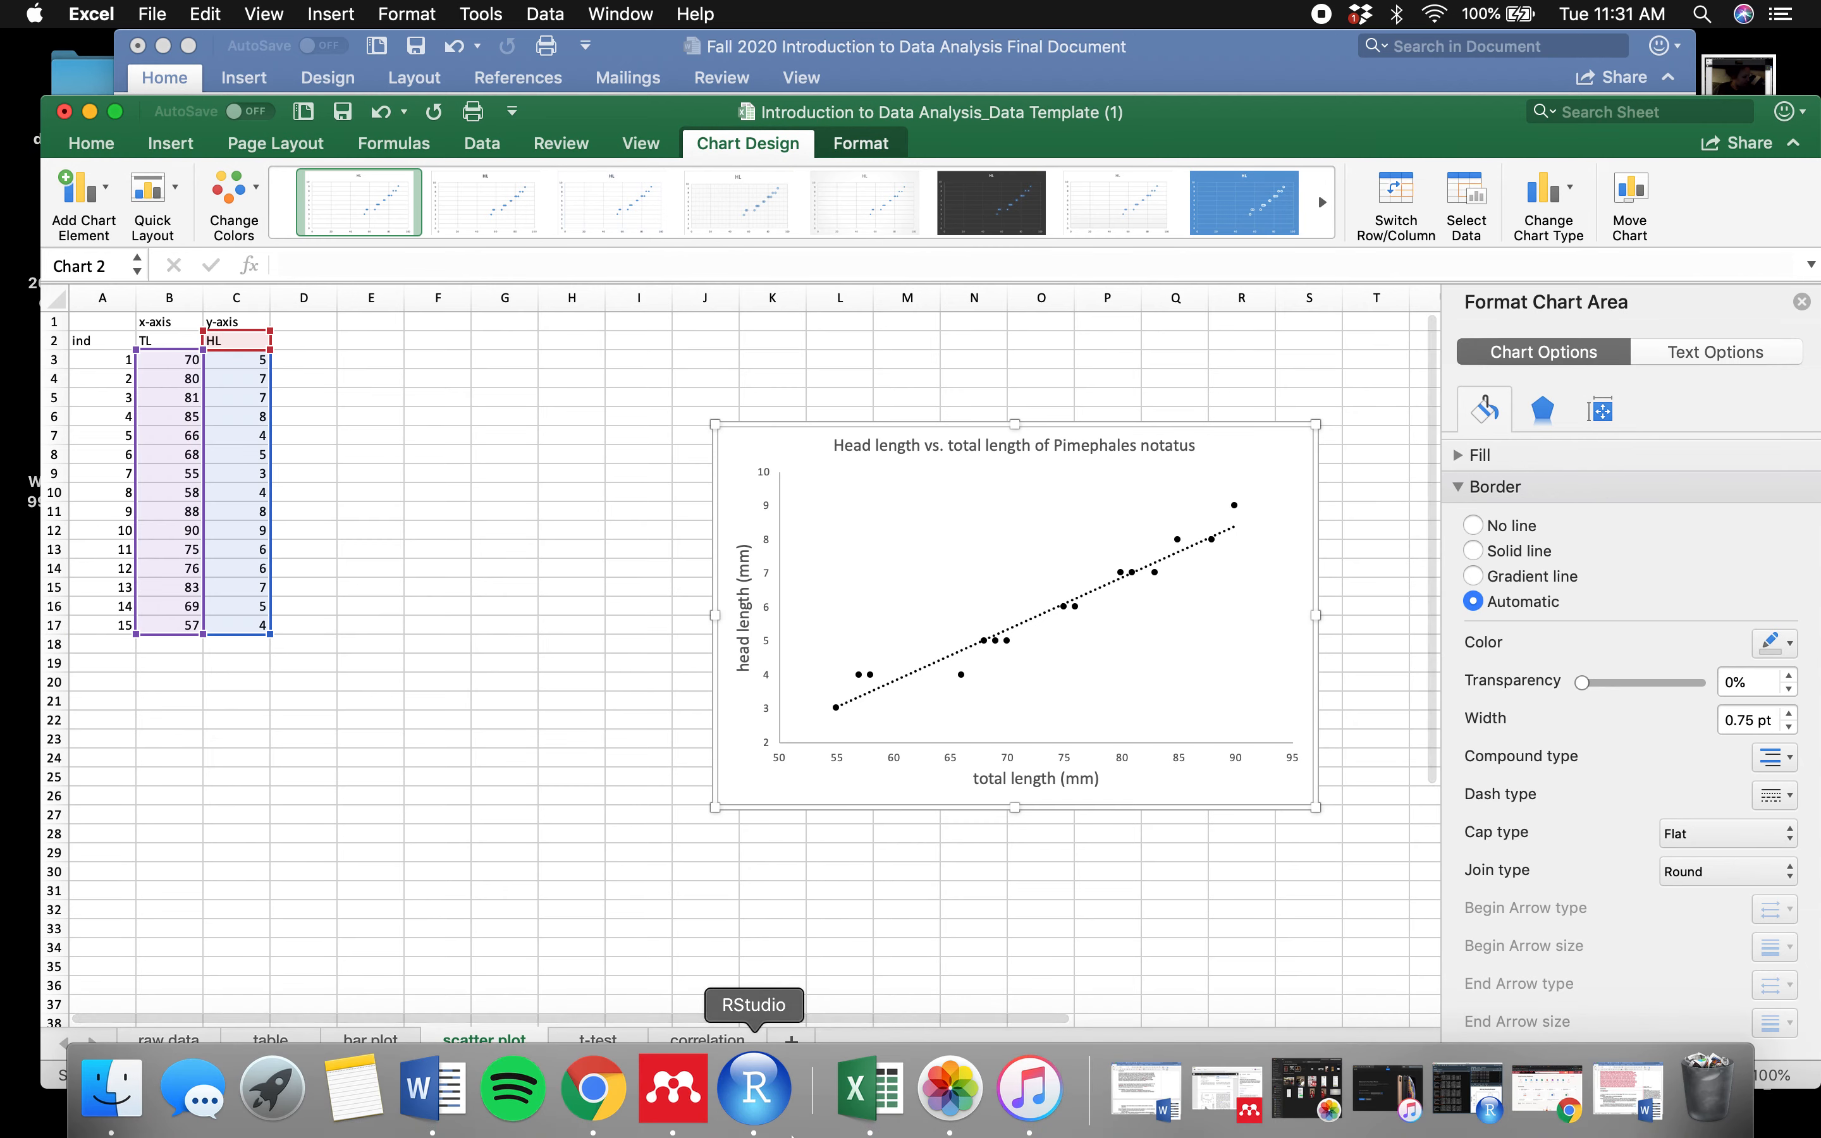
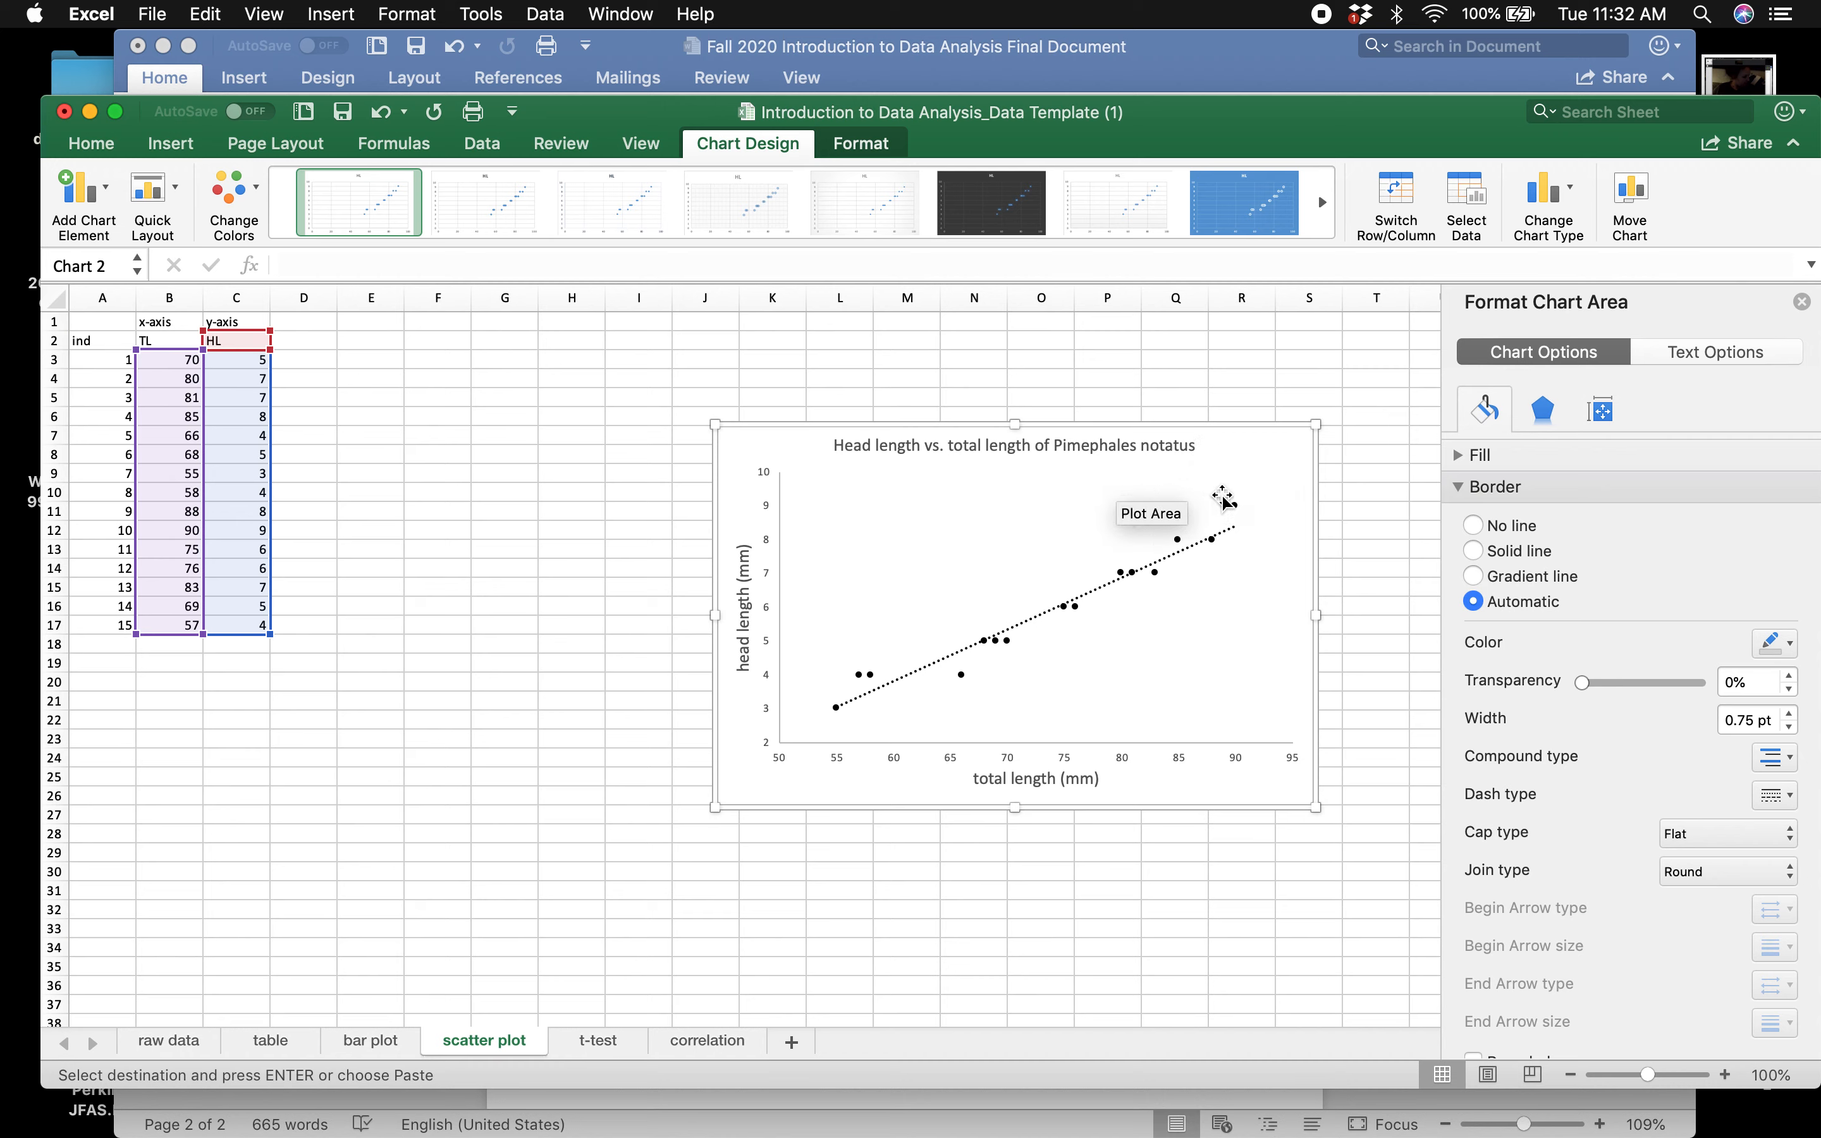
- Italicize the species name "Pimephales notatus" in the scatter chart's title
click(1152, 450)
click(1057, 445)
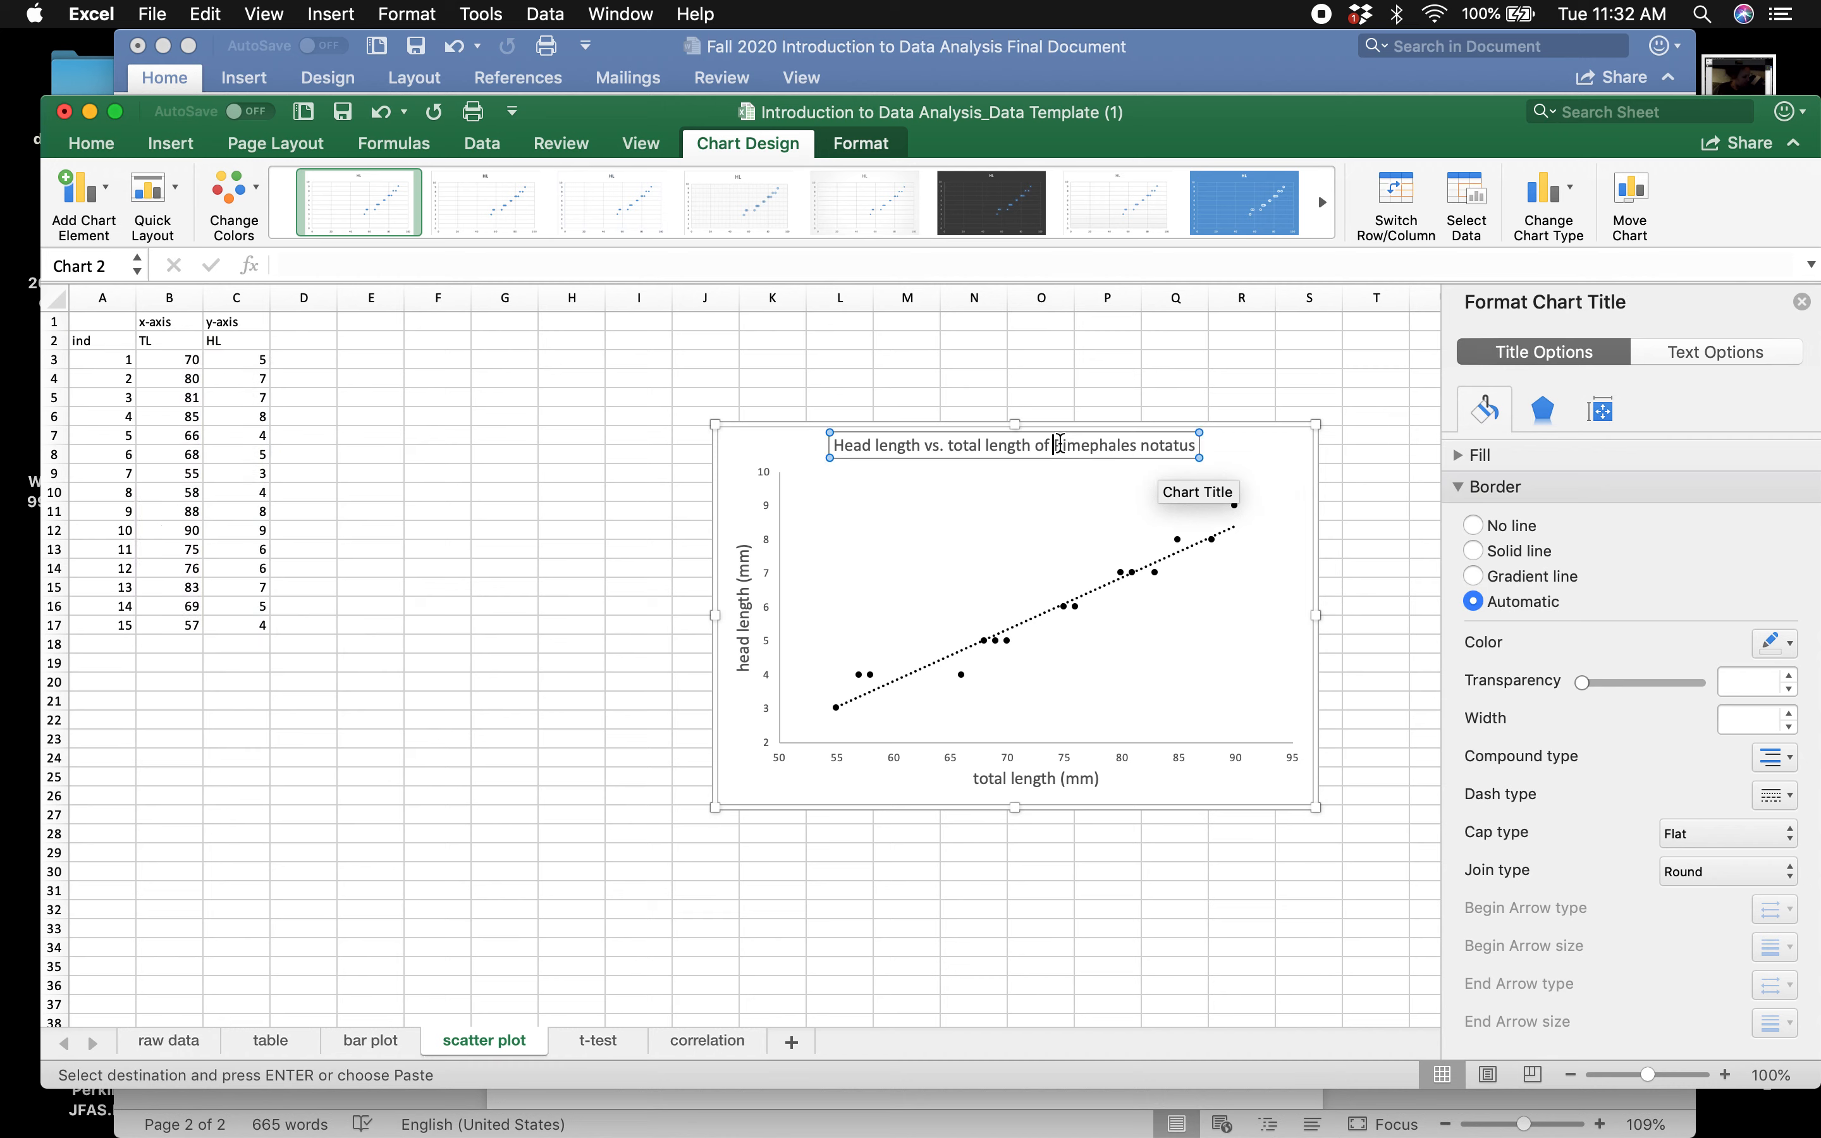
shift+click(1196, 445)
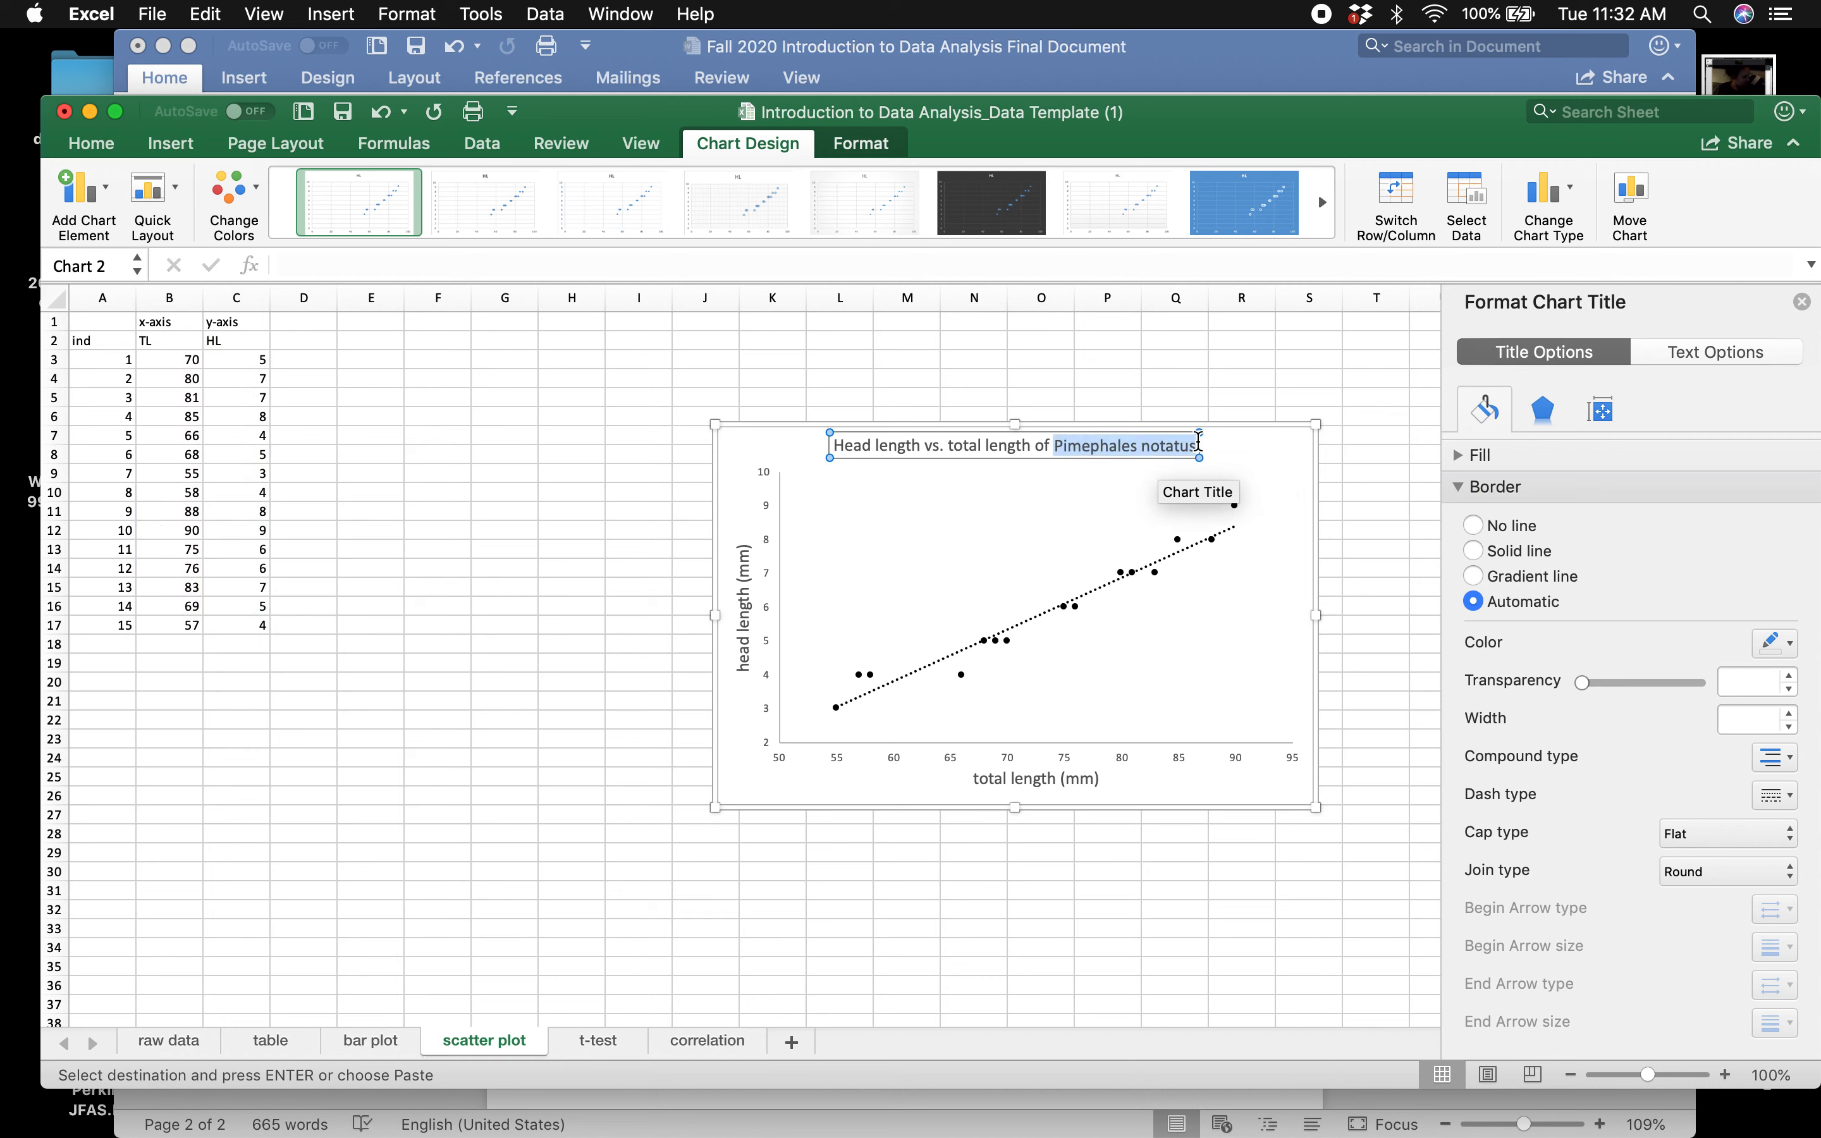
click(98, 145)
click(279, 221)
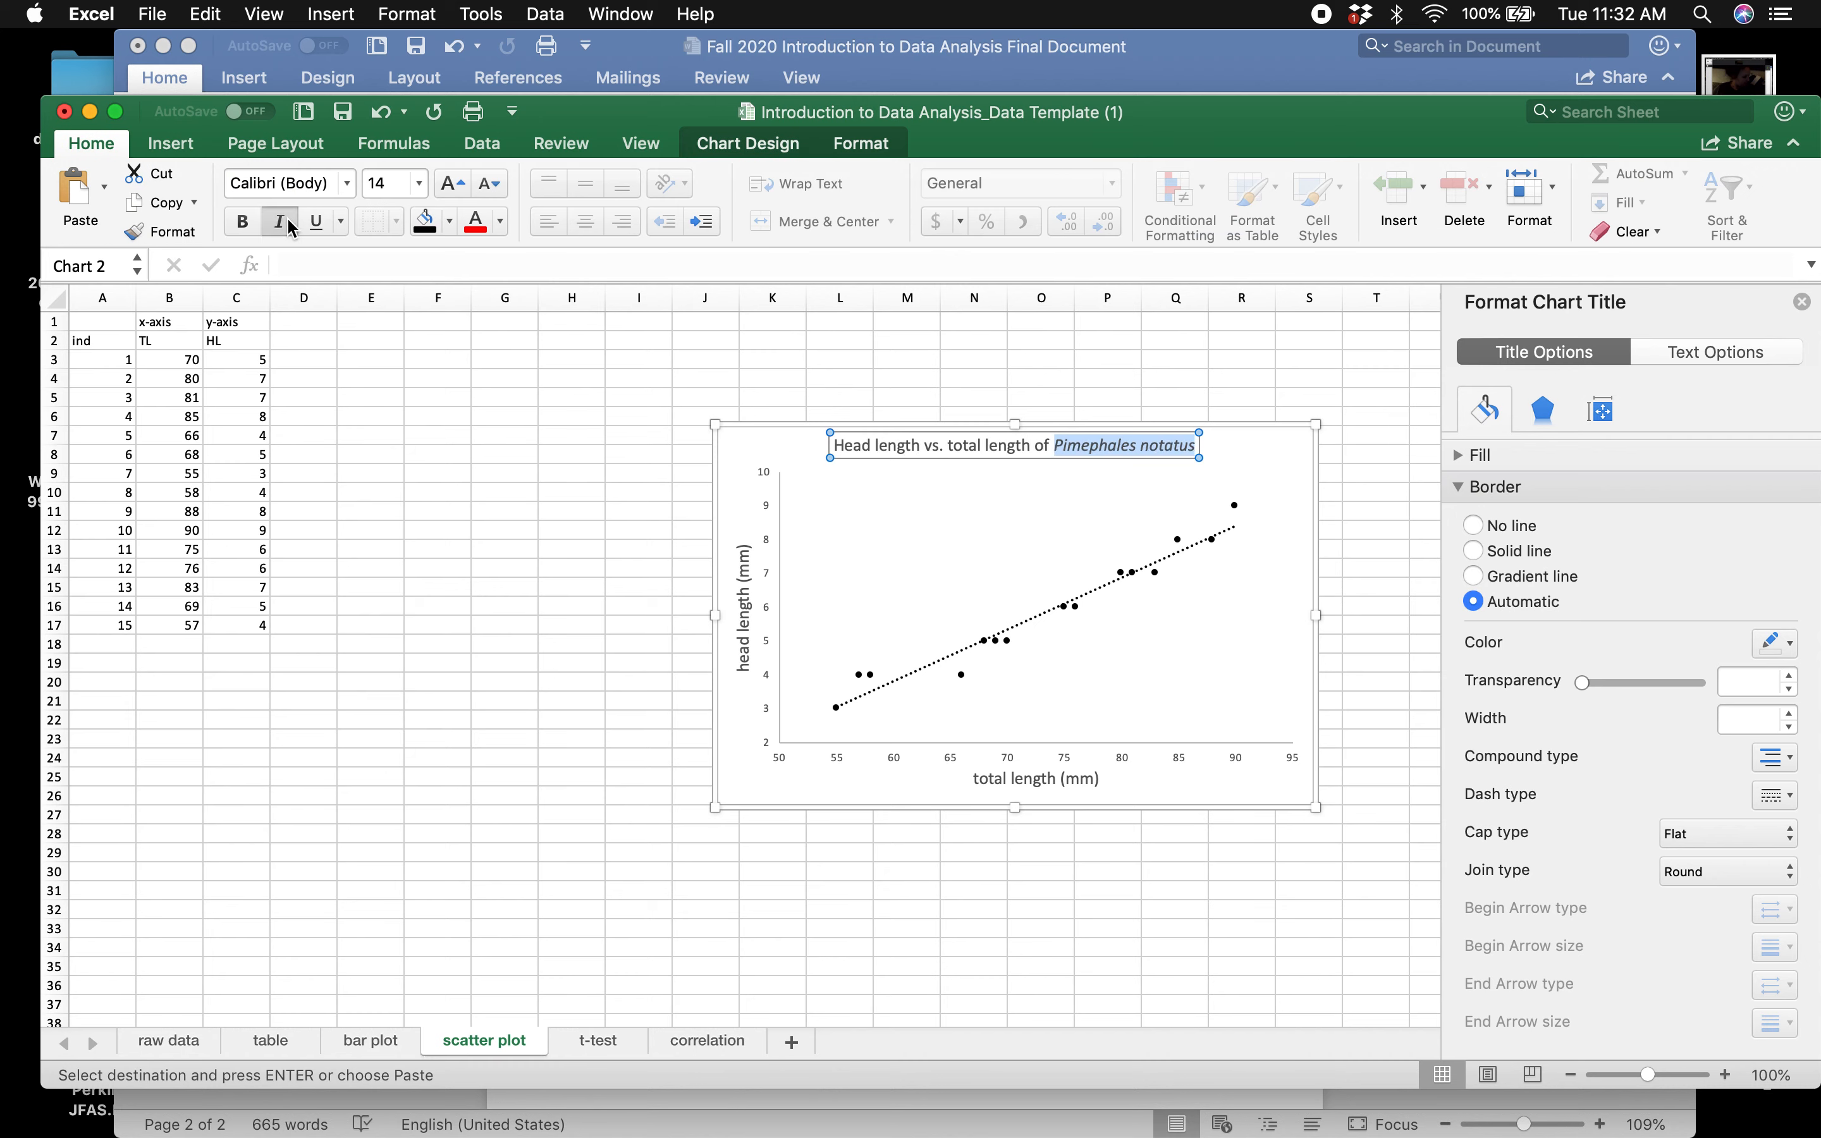
click(960, 512)
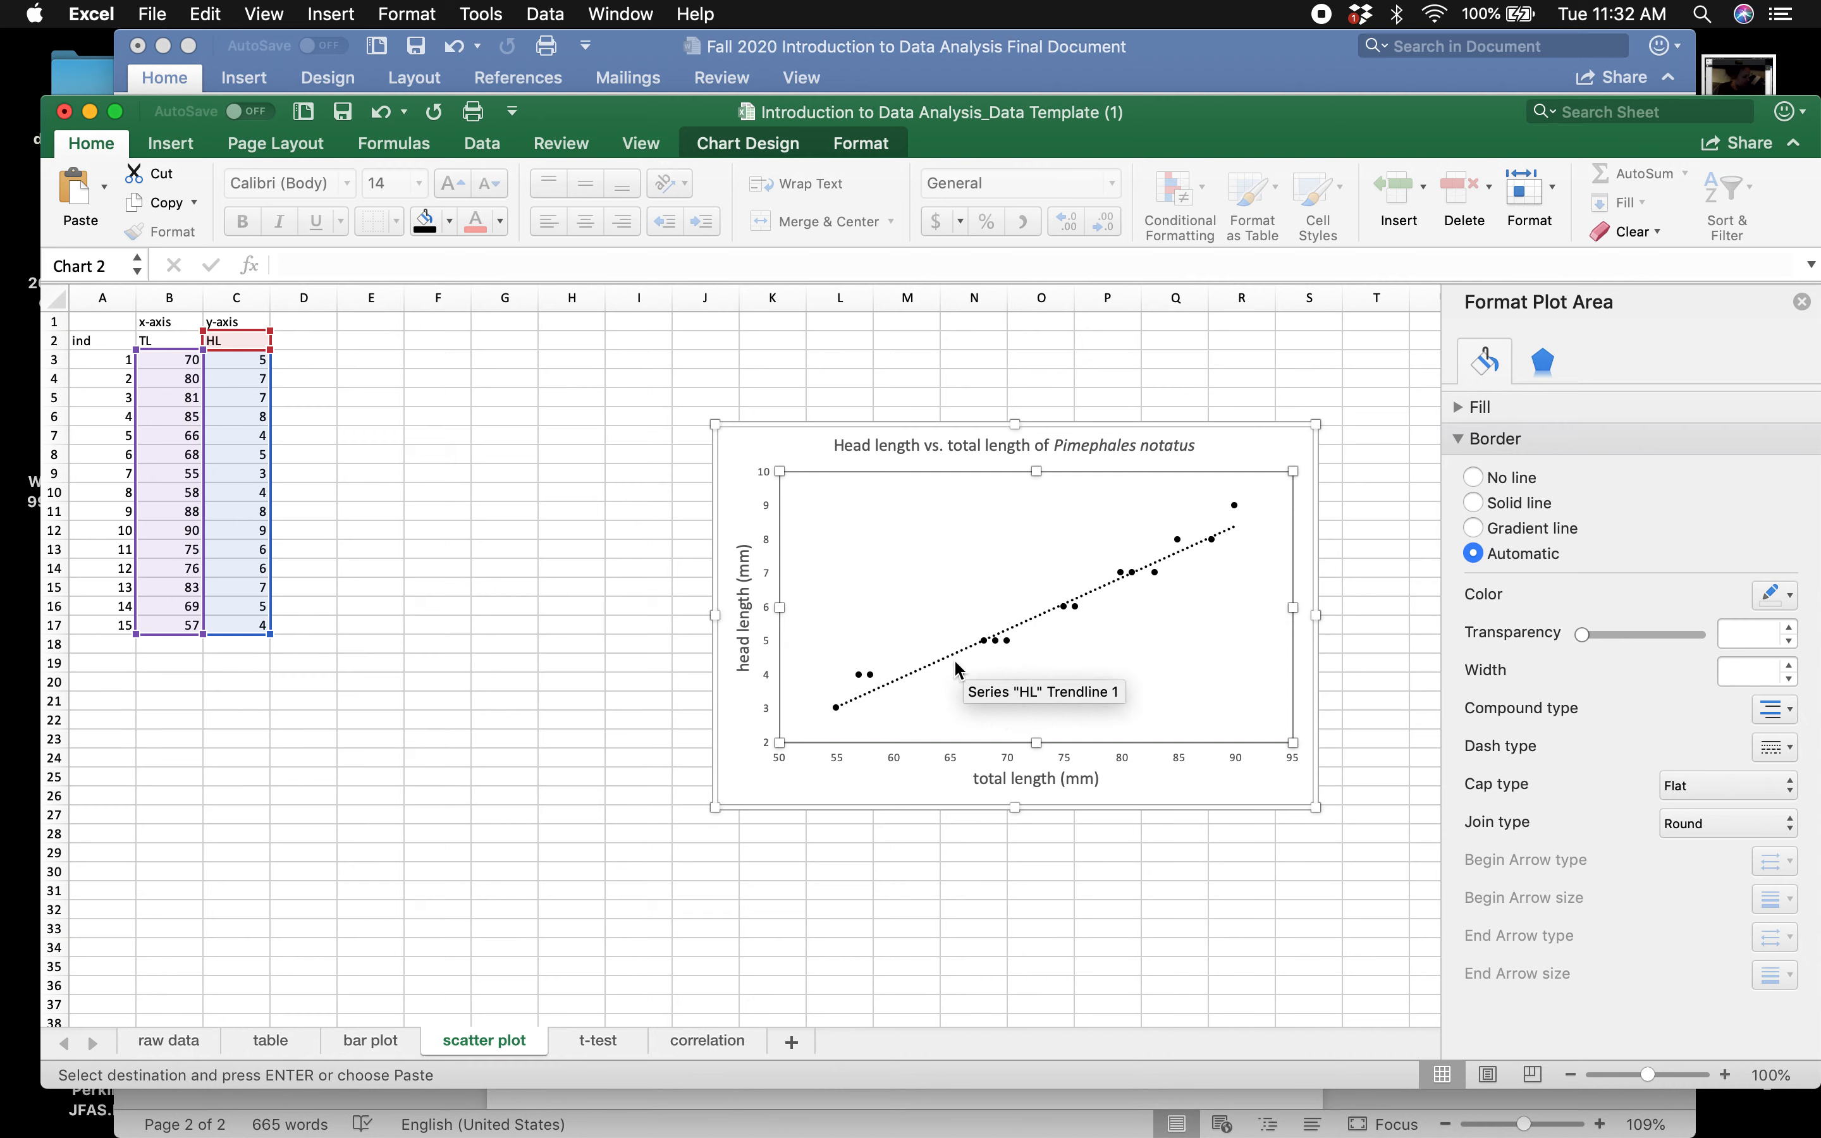
click(930, 788)
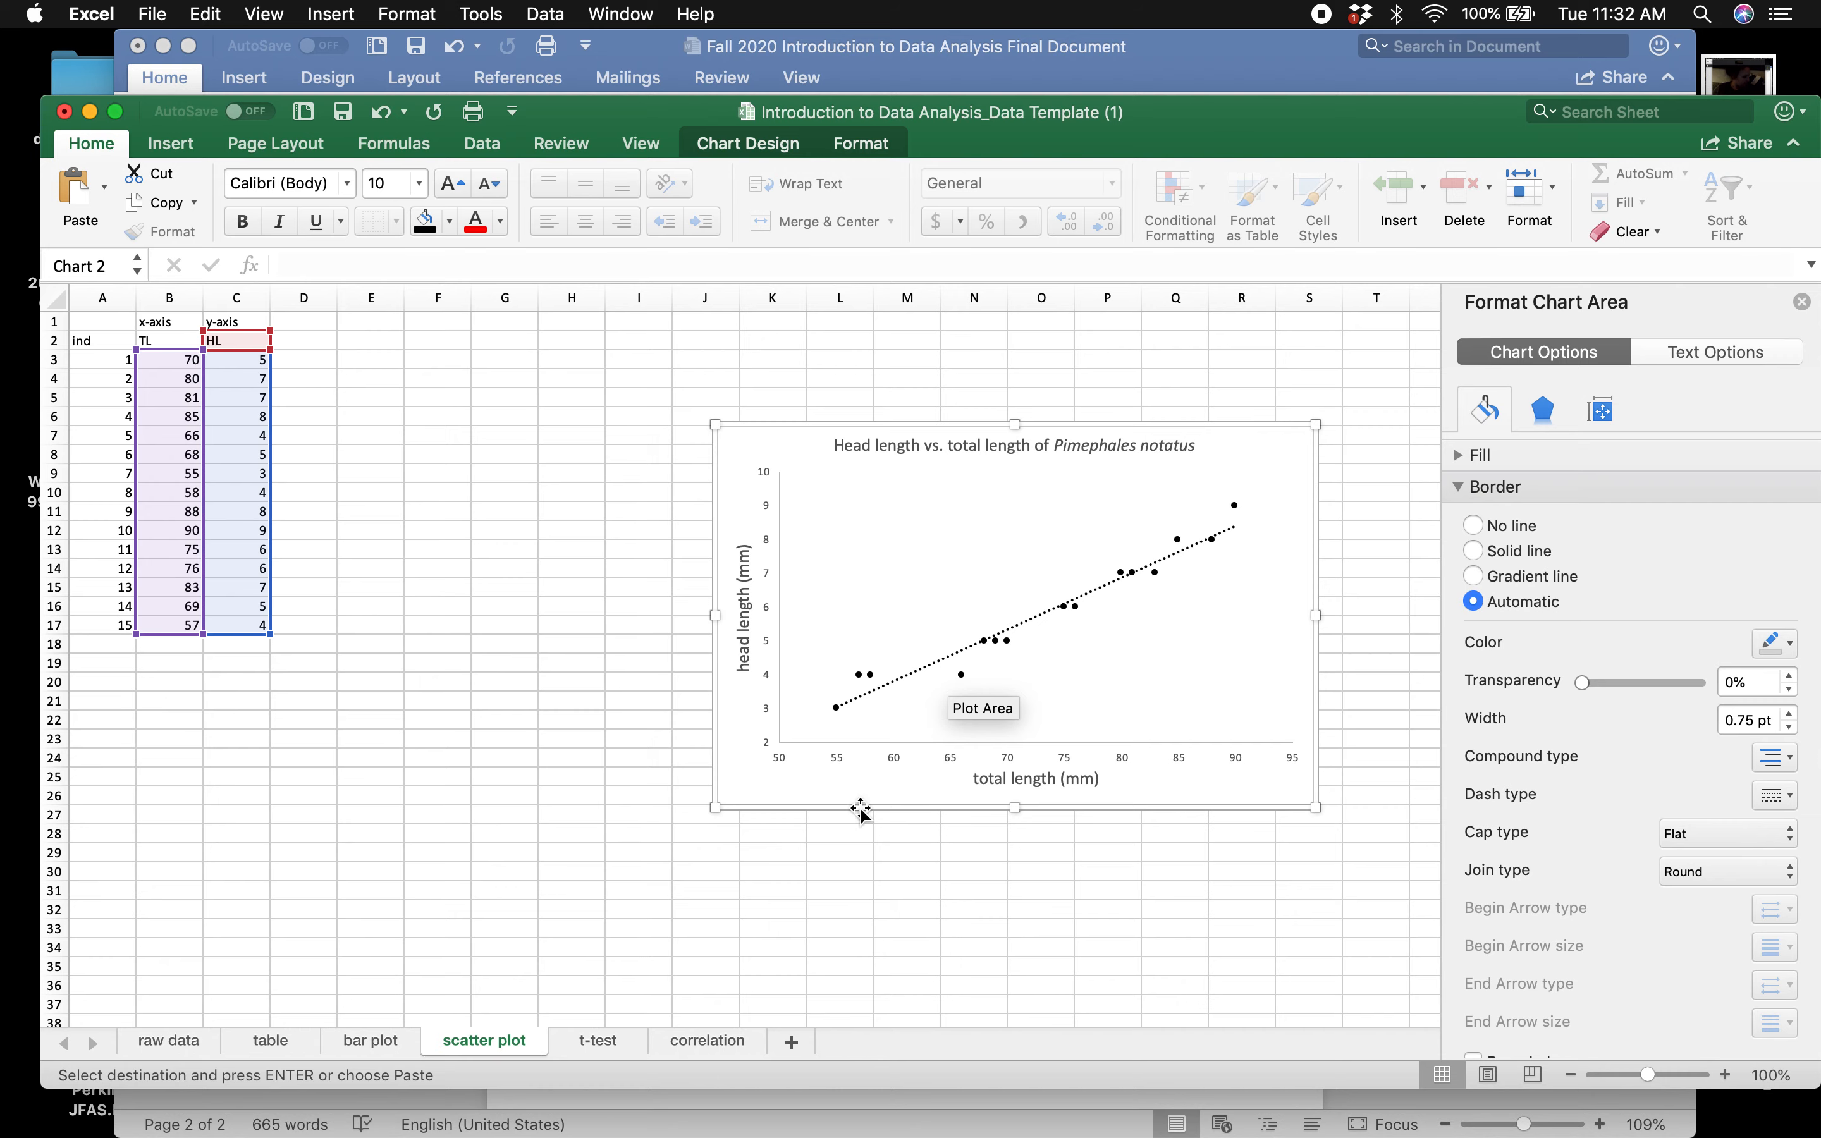
- Open the t-test sheet, then switch to the Word assignment document and review the t-test instructions
click(595, 1043)
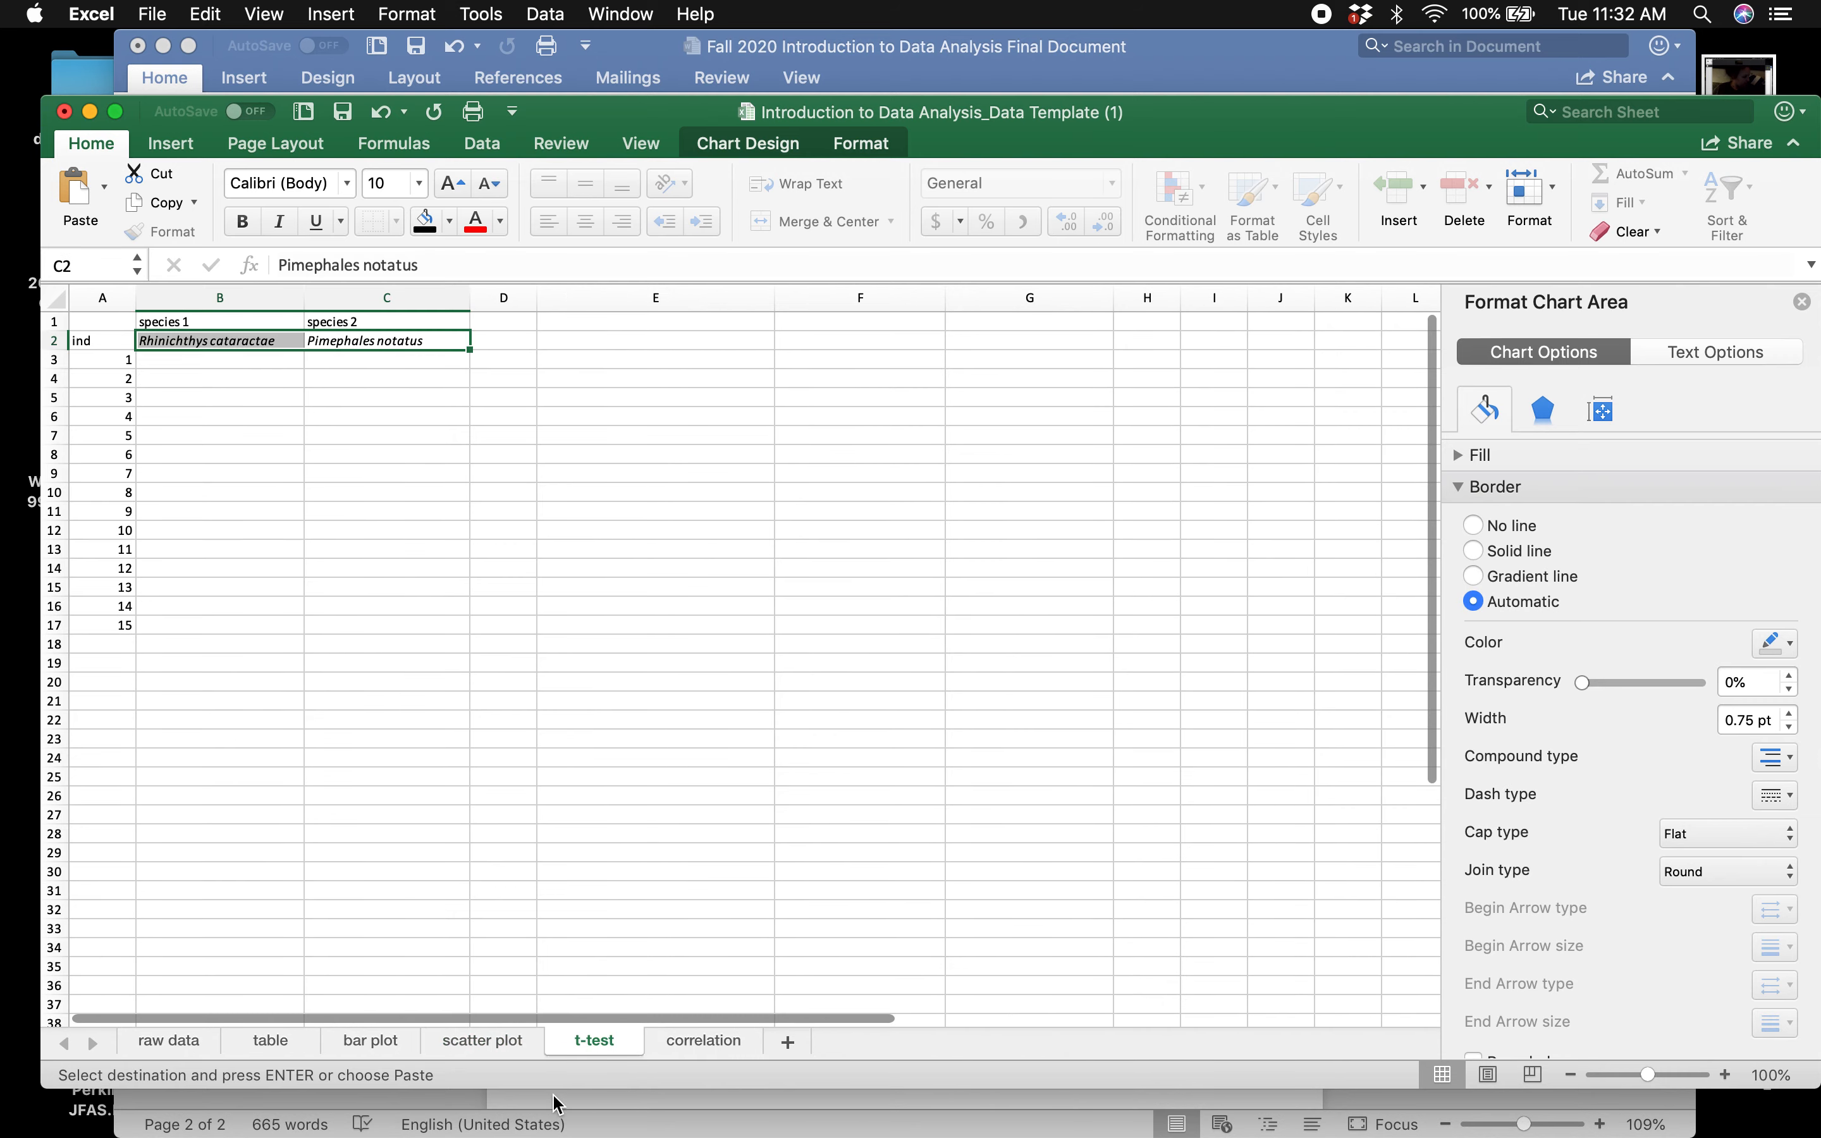
click(557, 1104)
scroll(649, 857, down, 1)
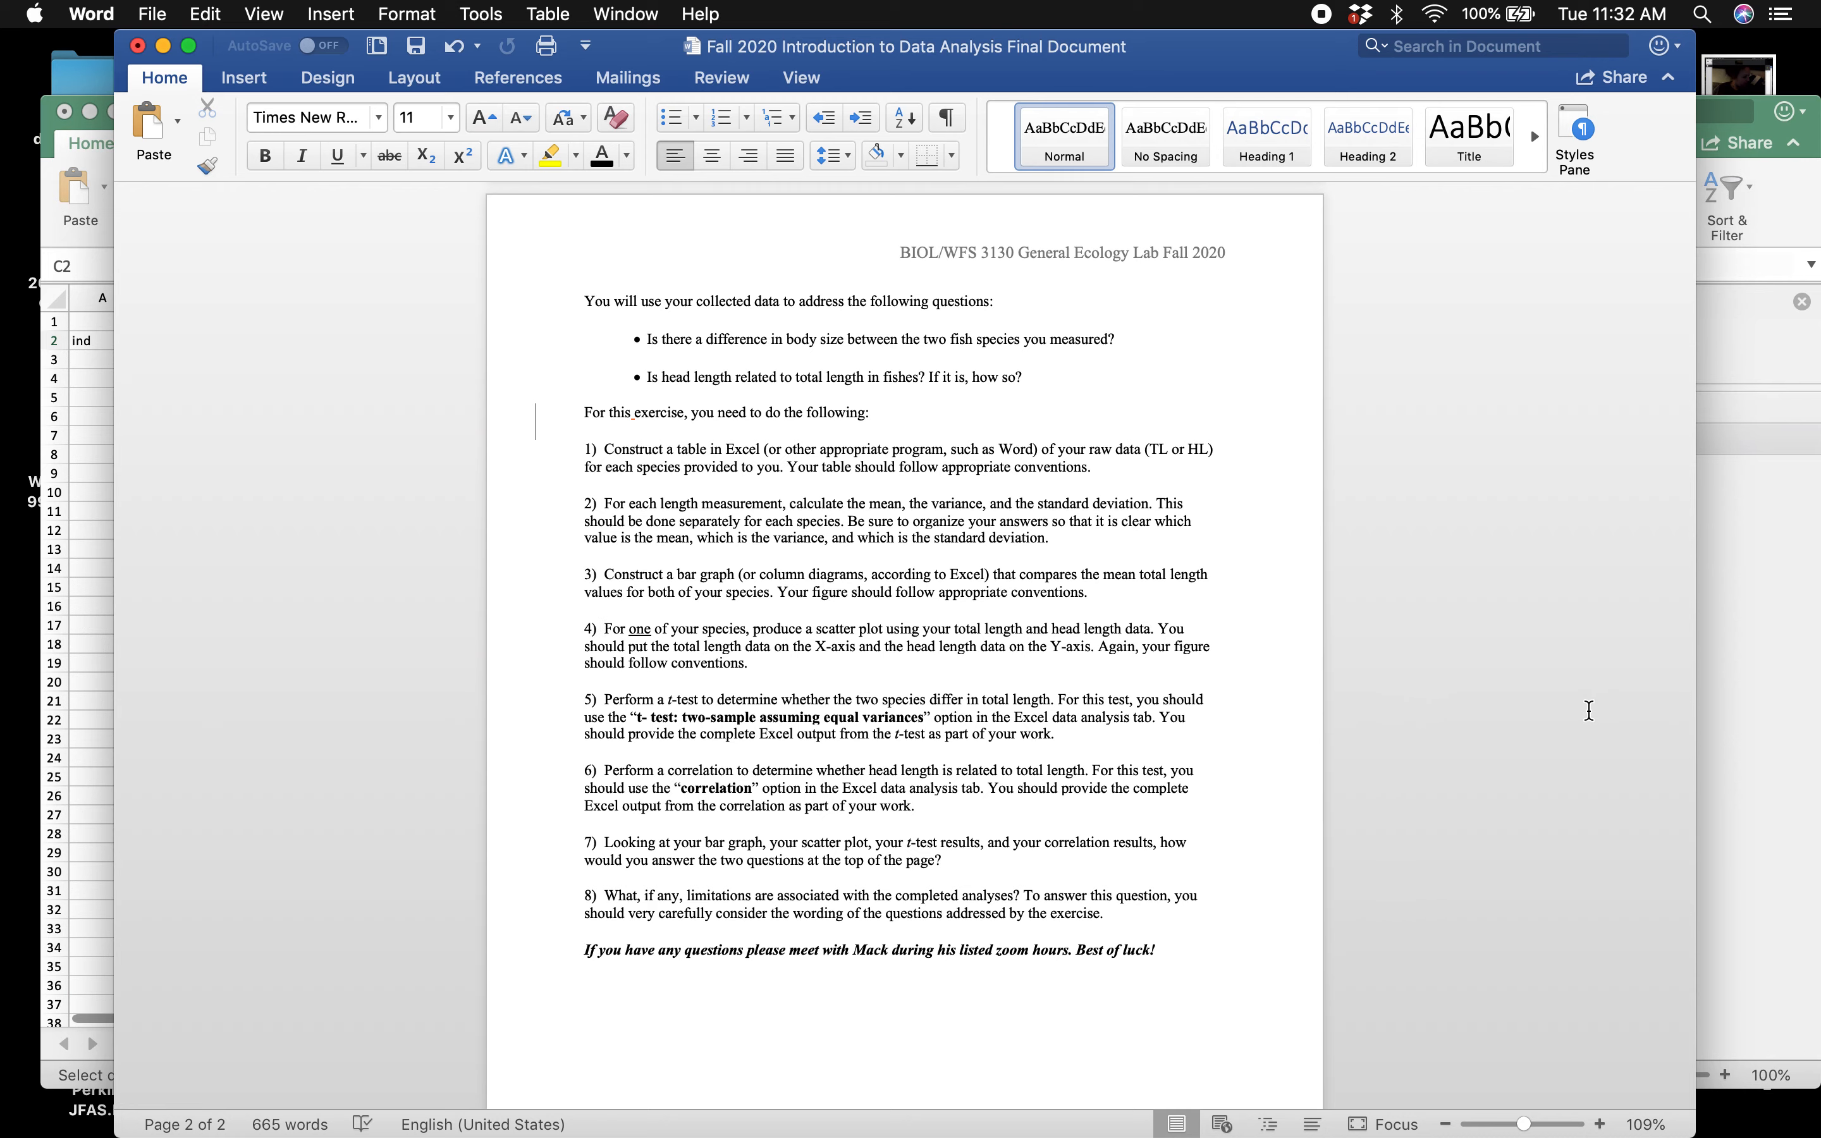
- Check item 5's t-test instructions in the Word assignment against the Excel t-test sheet, and return to Excel
click(1713, 640)
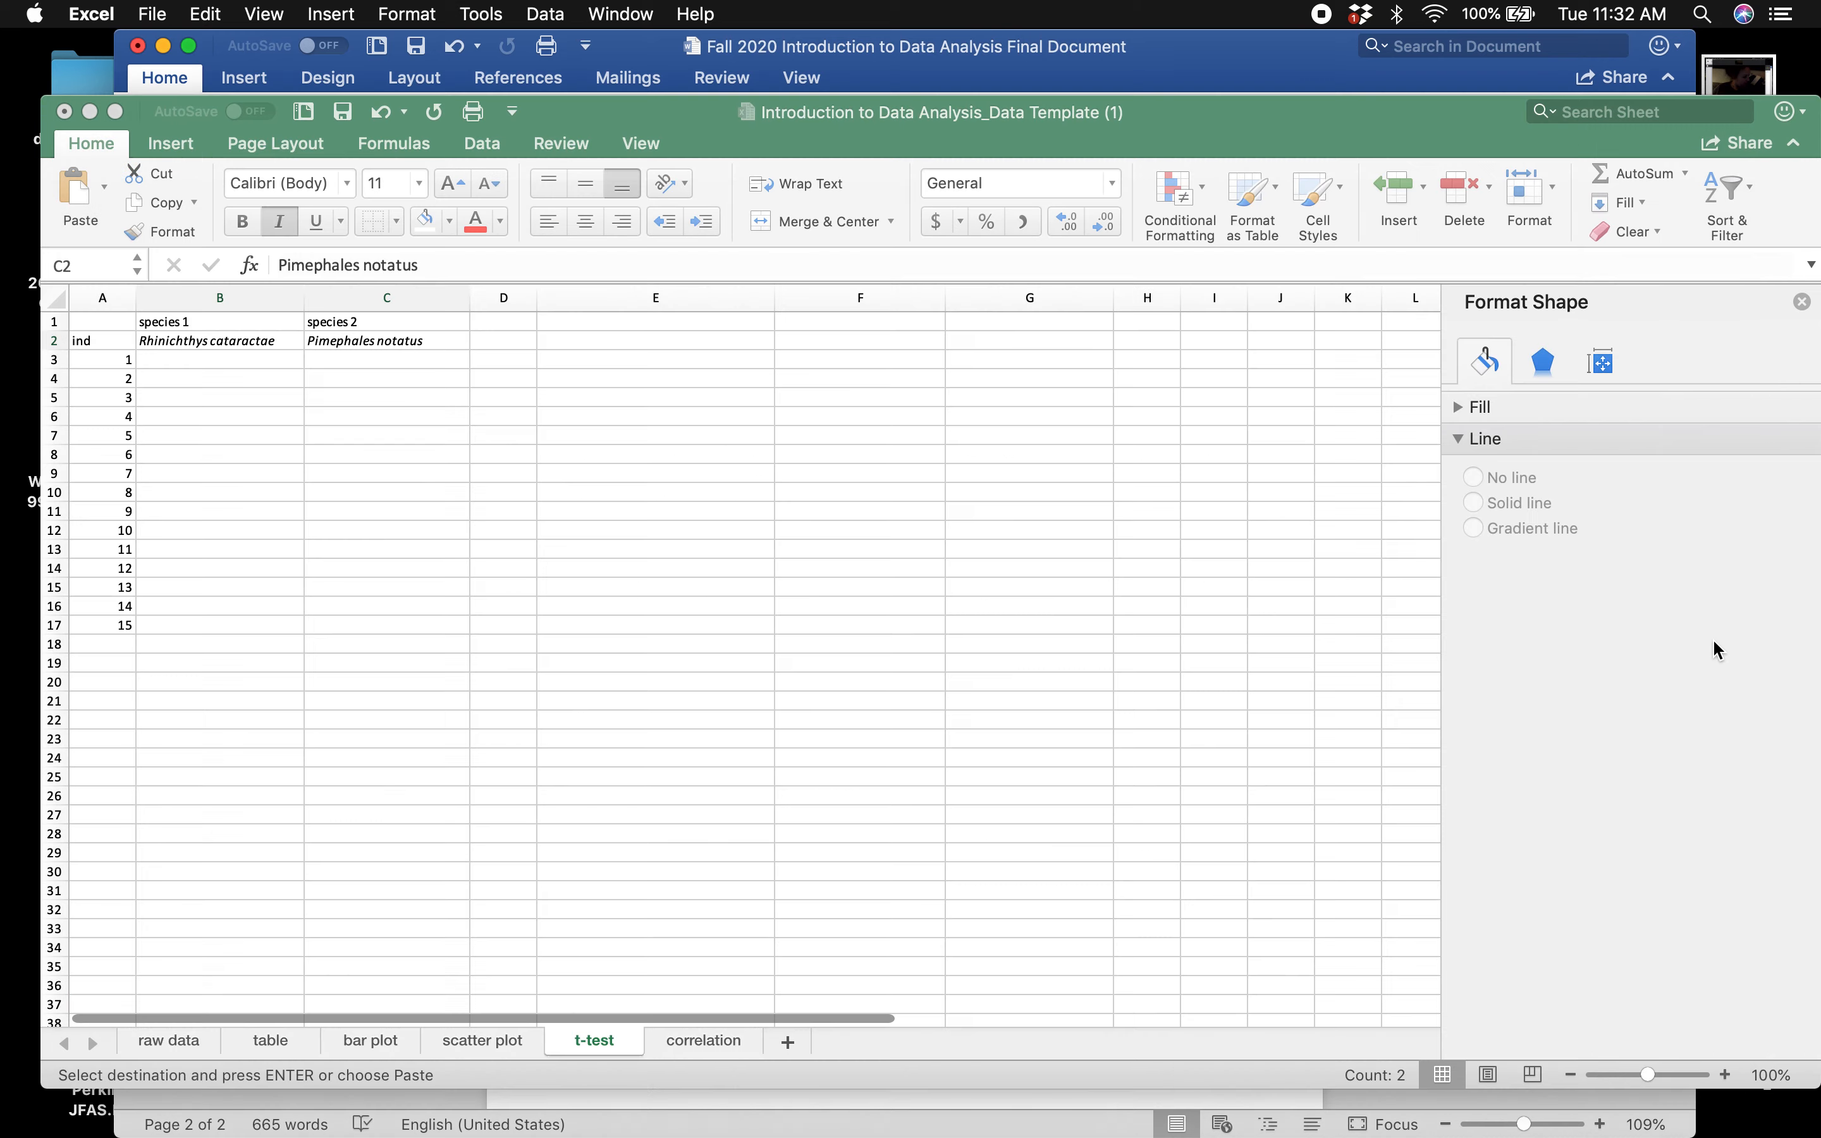
click(709, 1104)
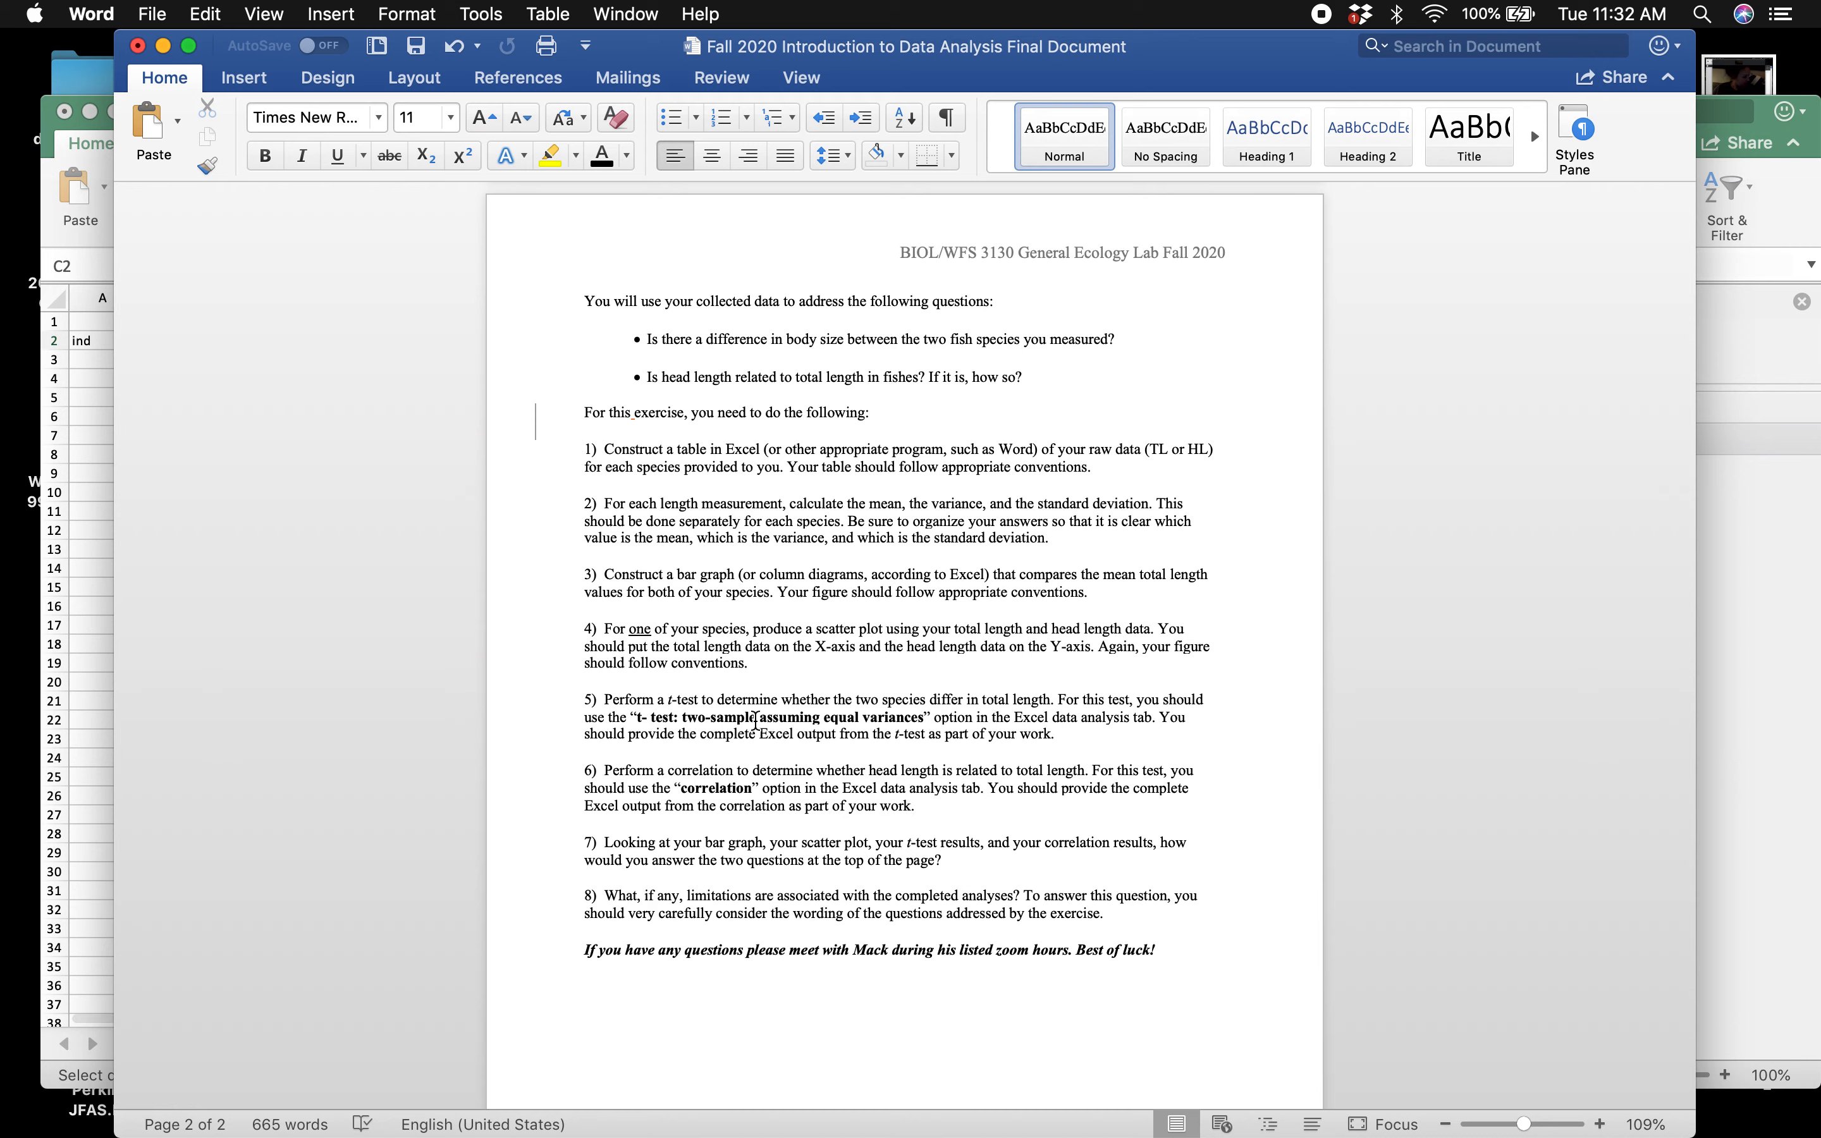
click(1776, 742)
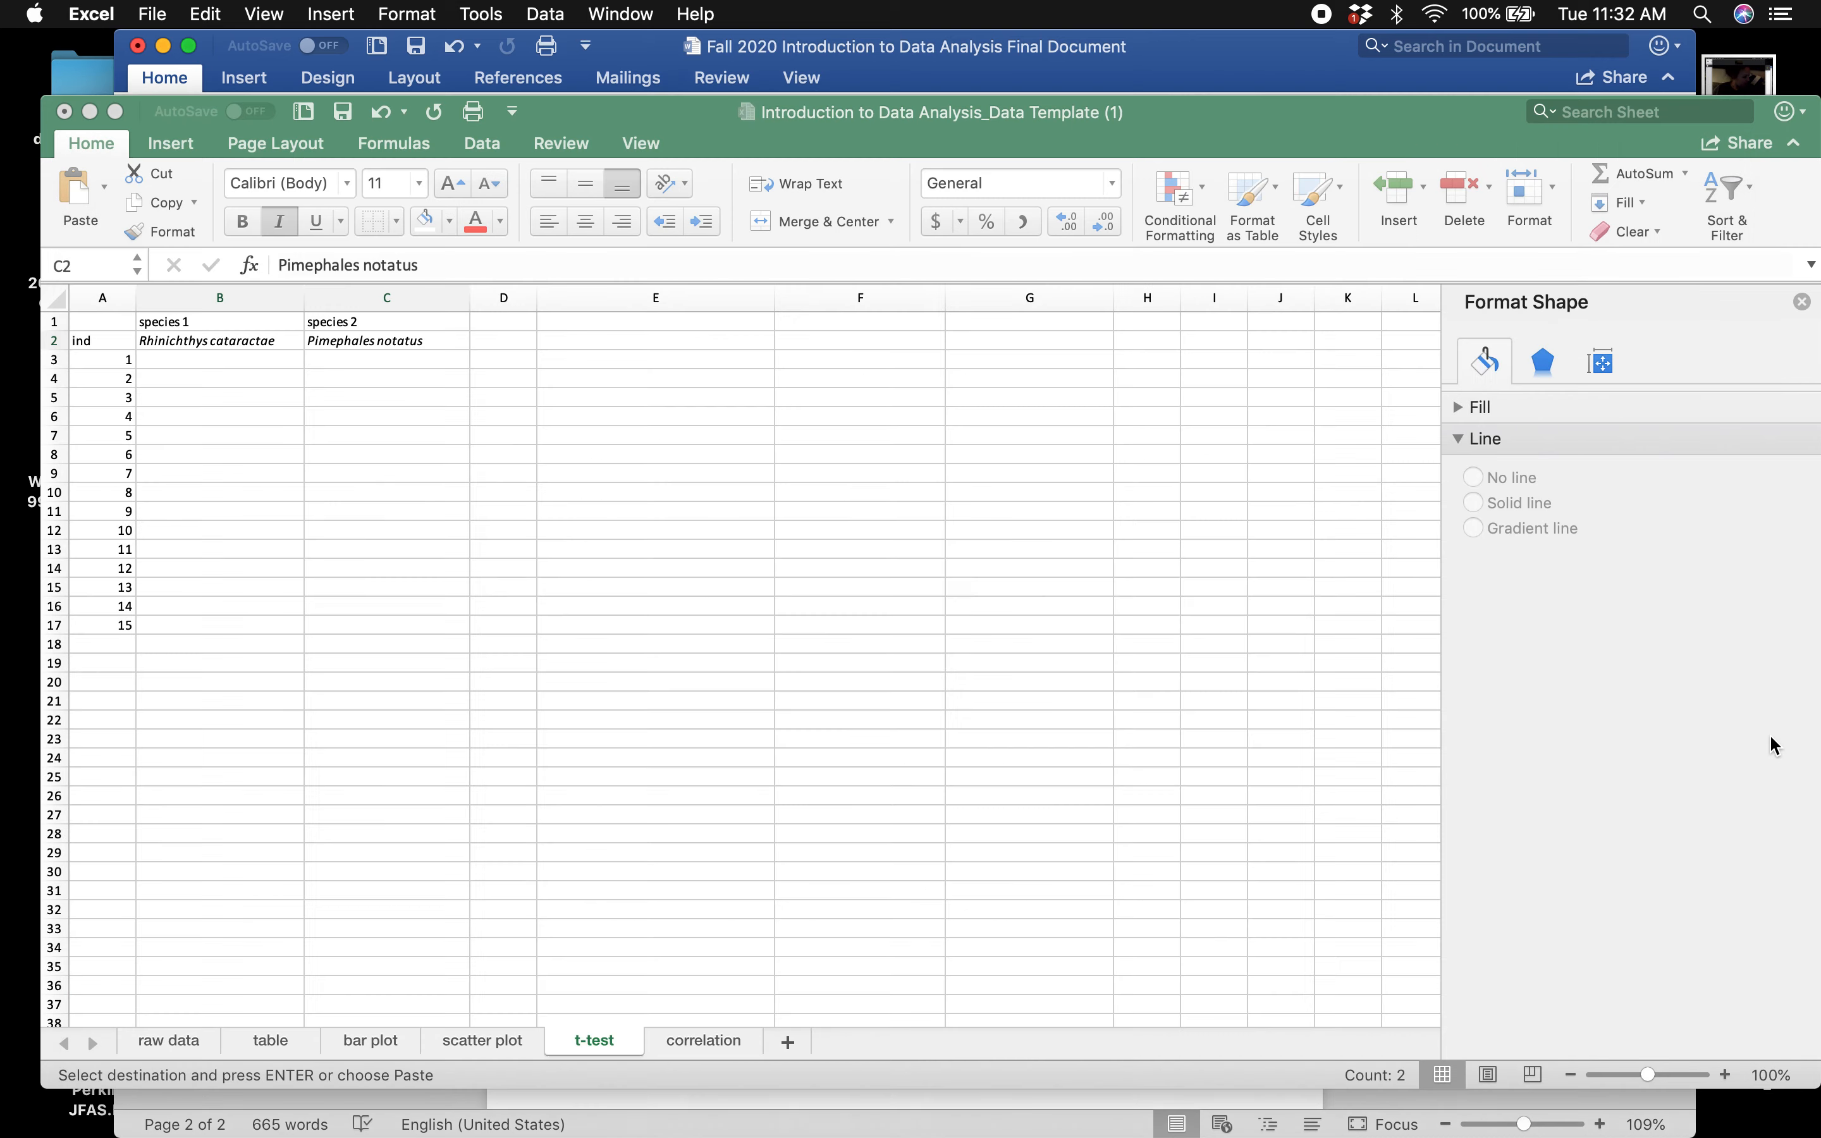
click(796, 527)
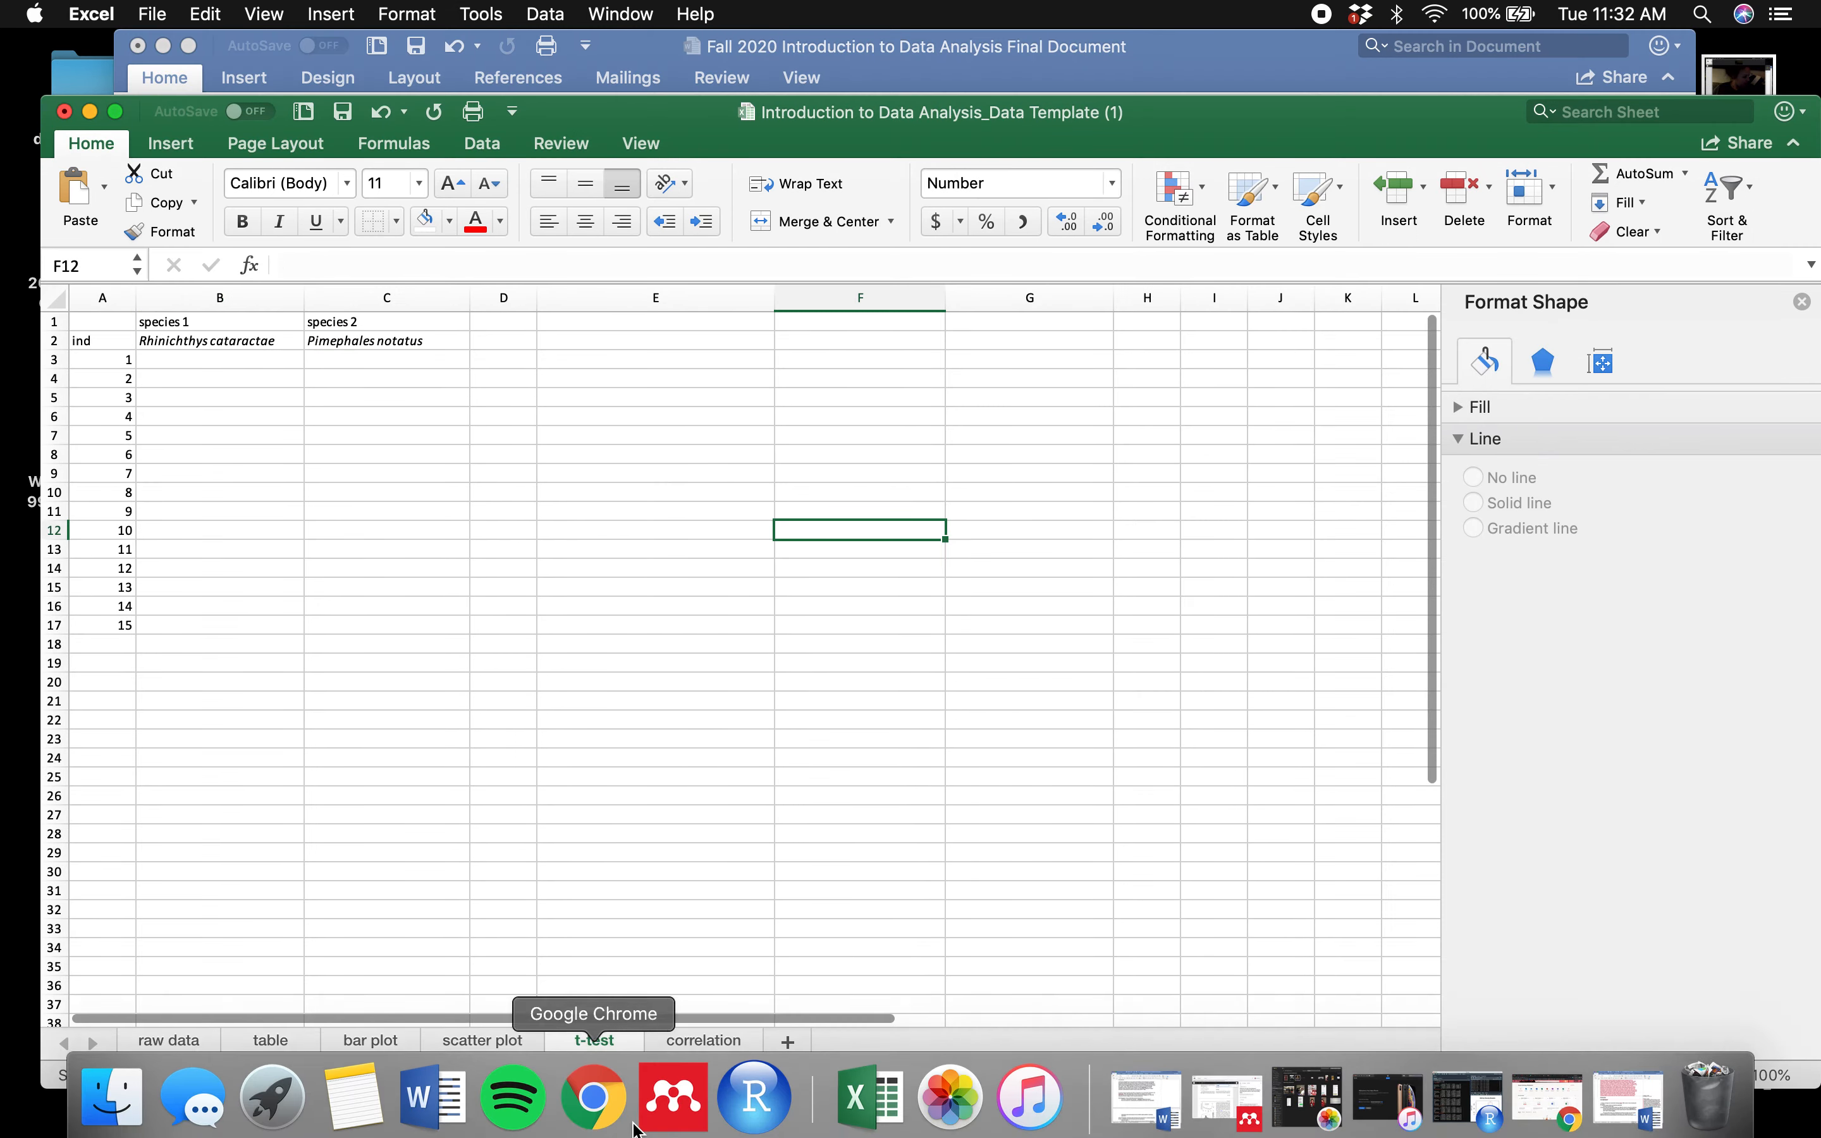
click(609, 1113)
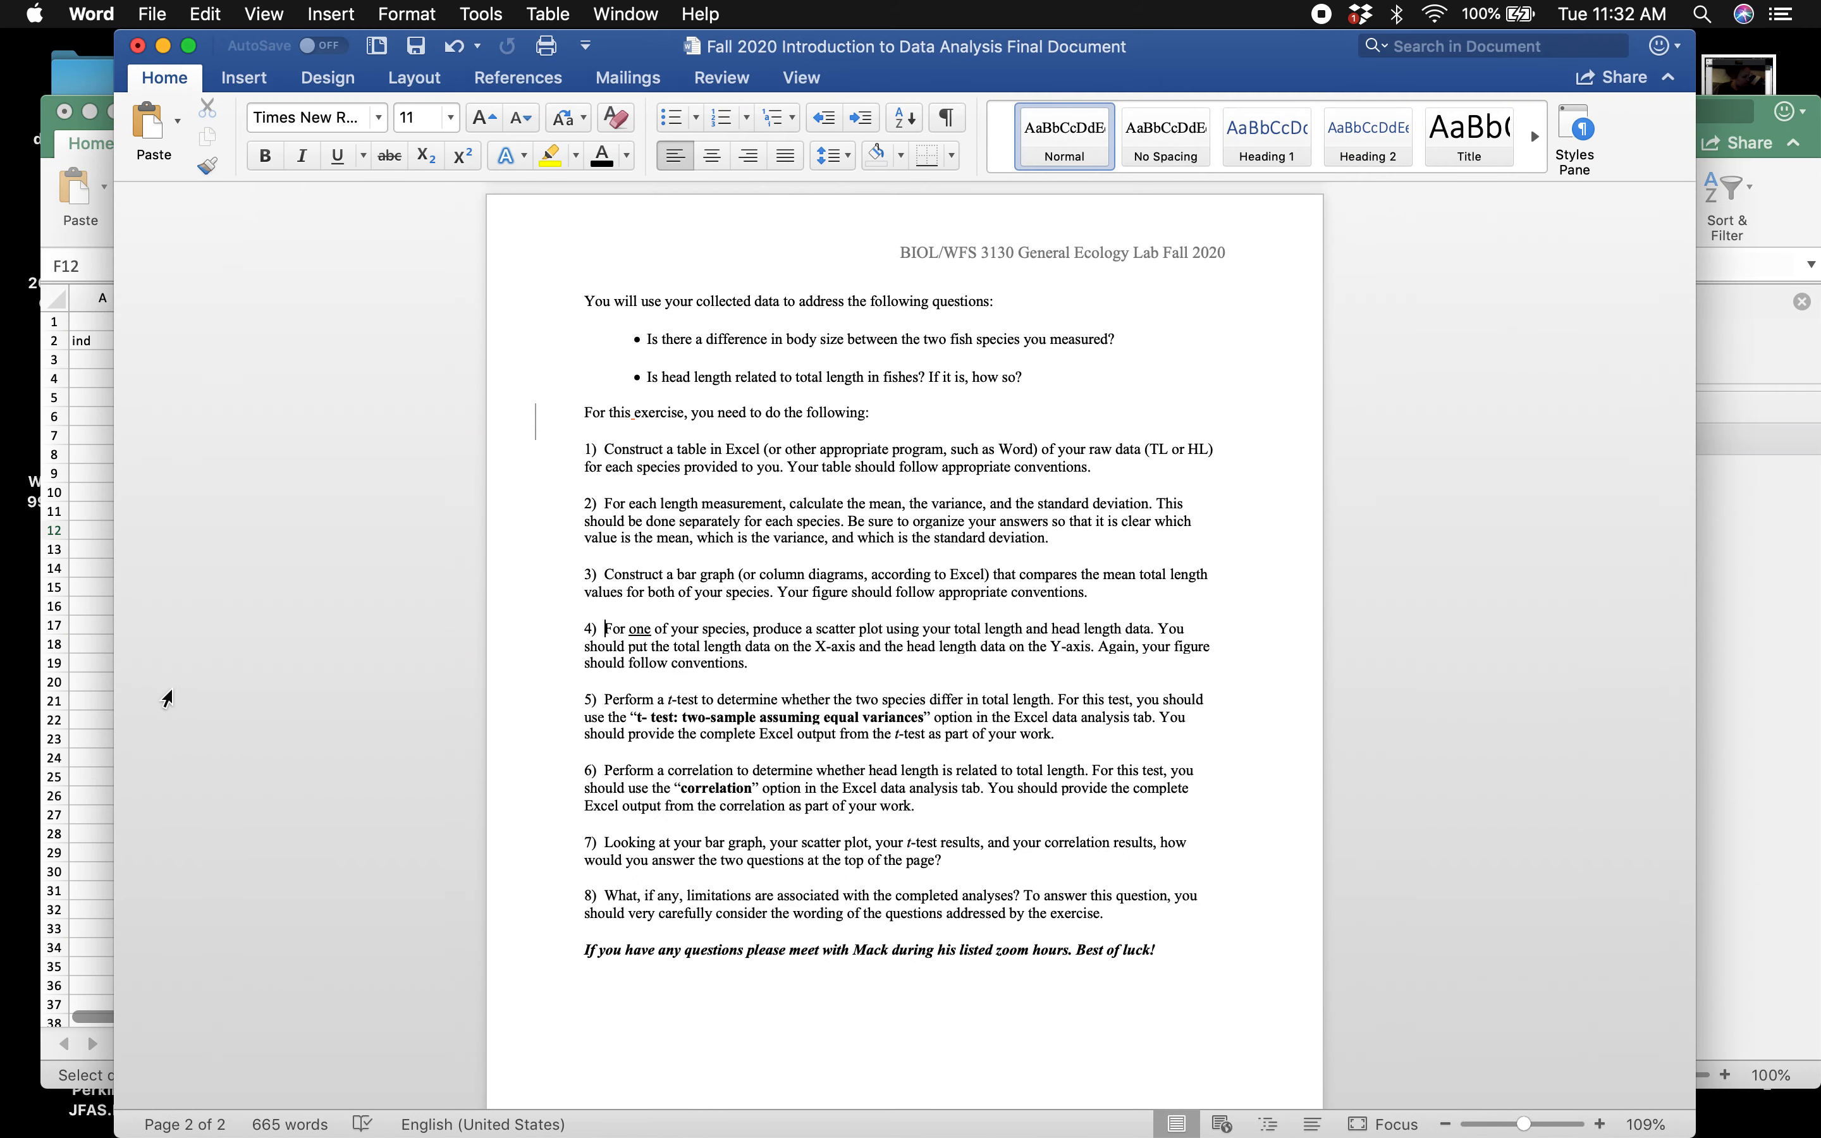
click(84, 704)
- Copy the total length values of both species, B4:B18 and D4:D18, from the raw data sheet
click(166, 1039)
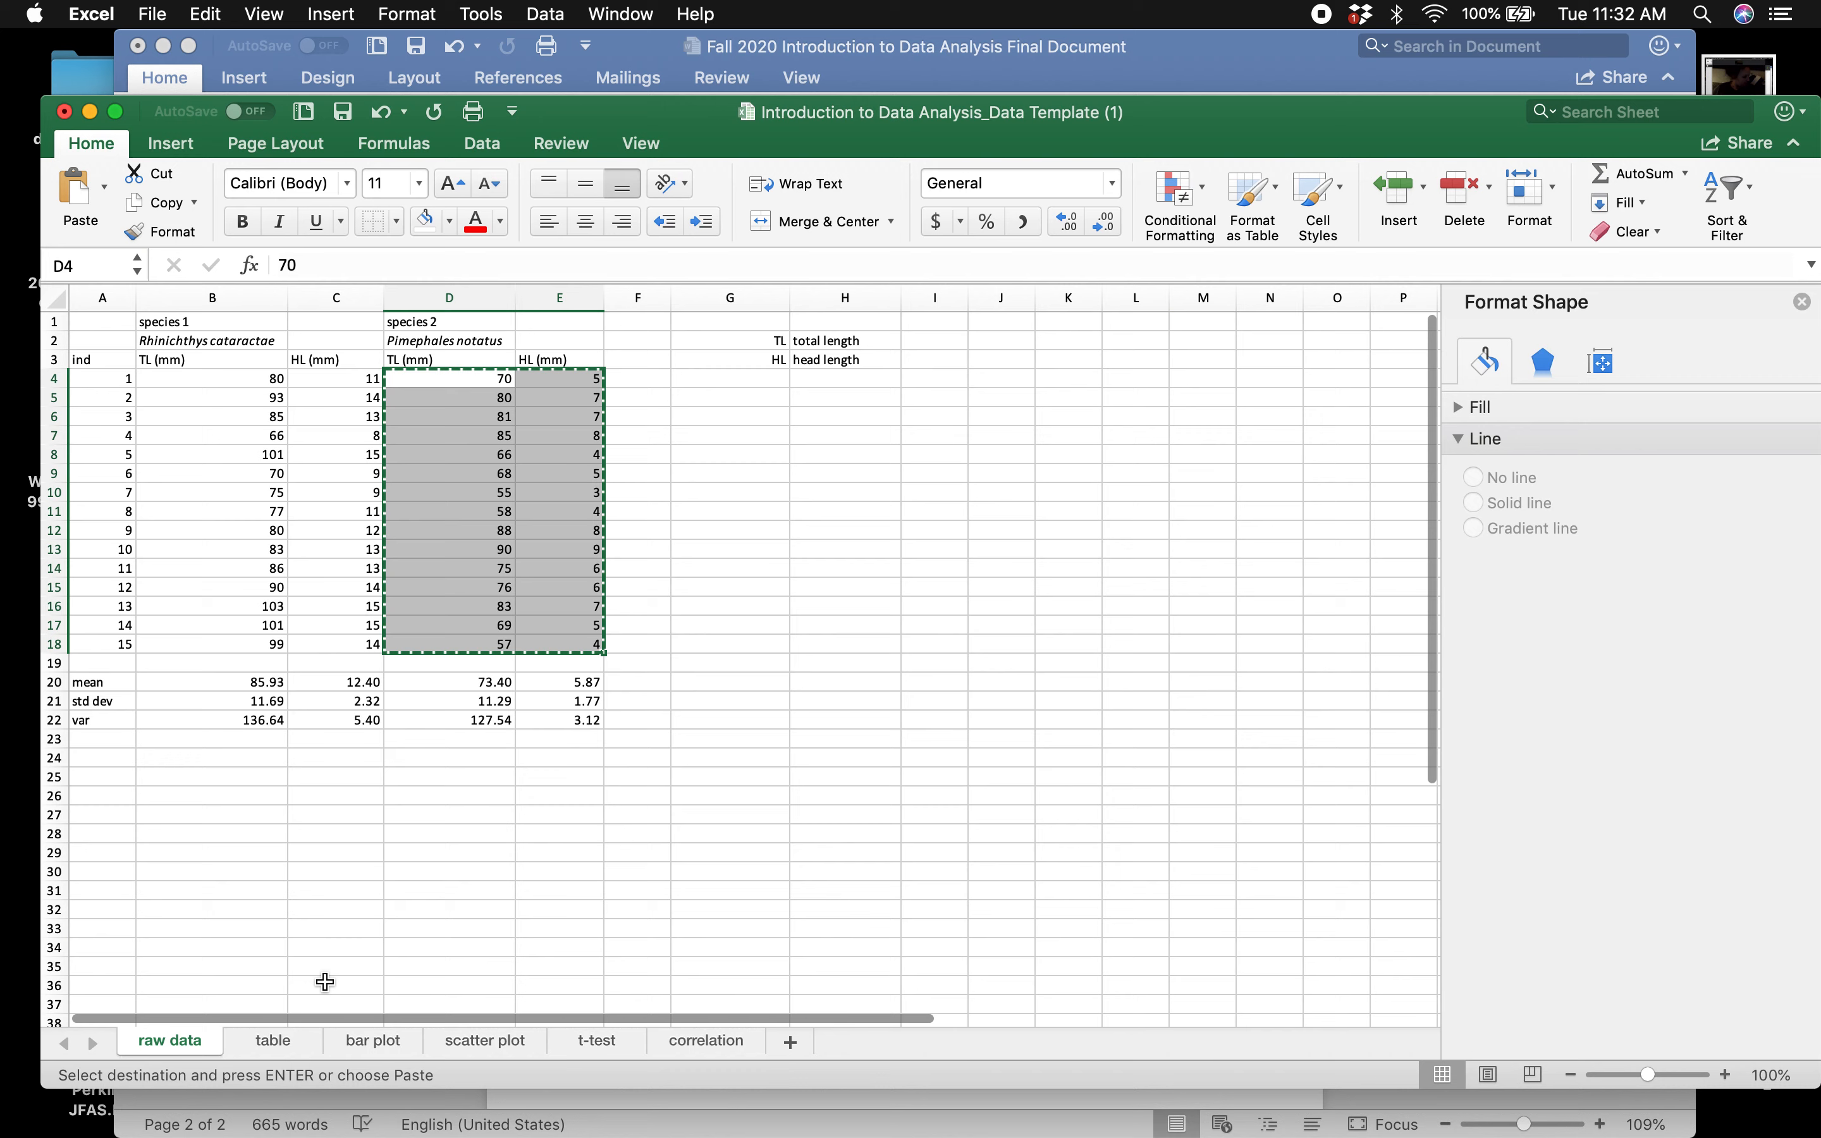
click(220, 382)
drag(222, 426, 194, 635)
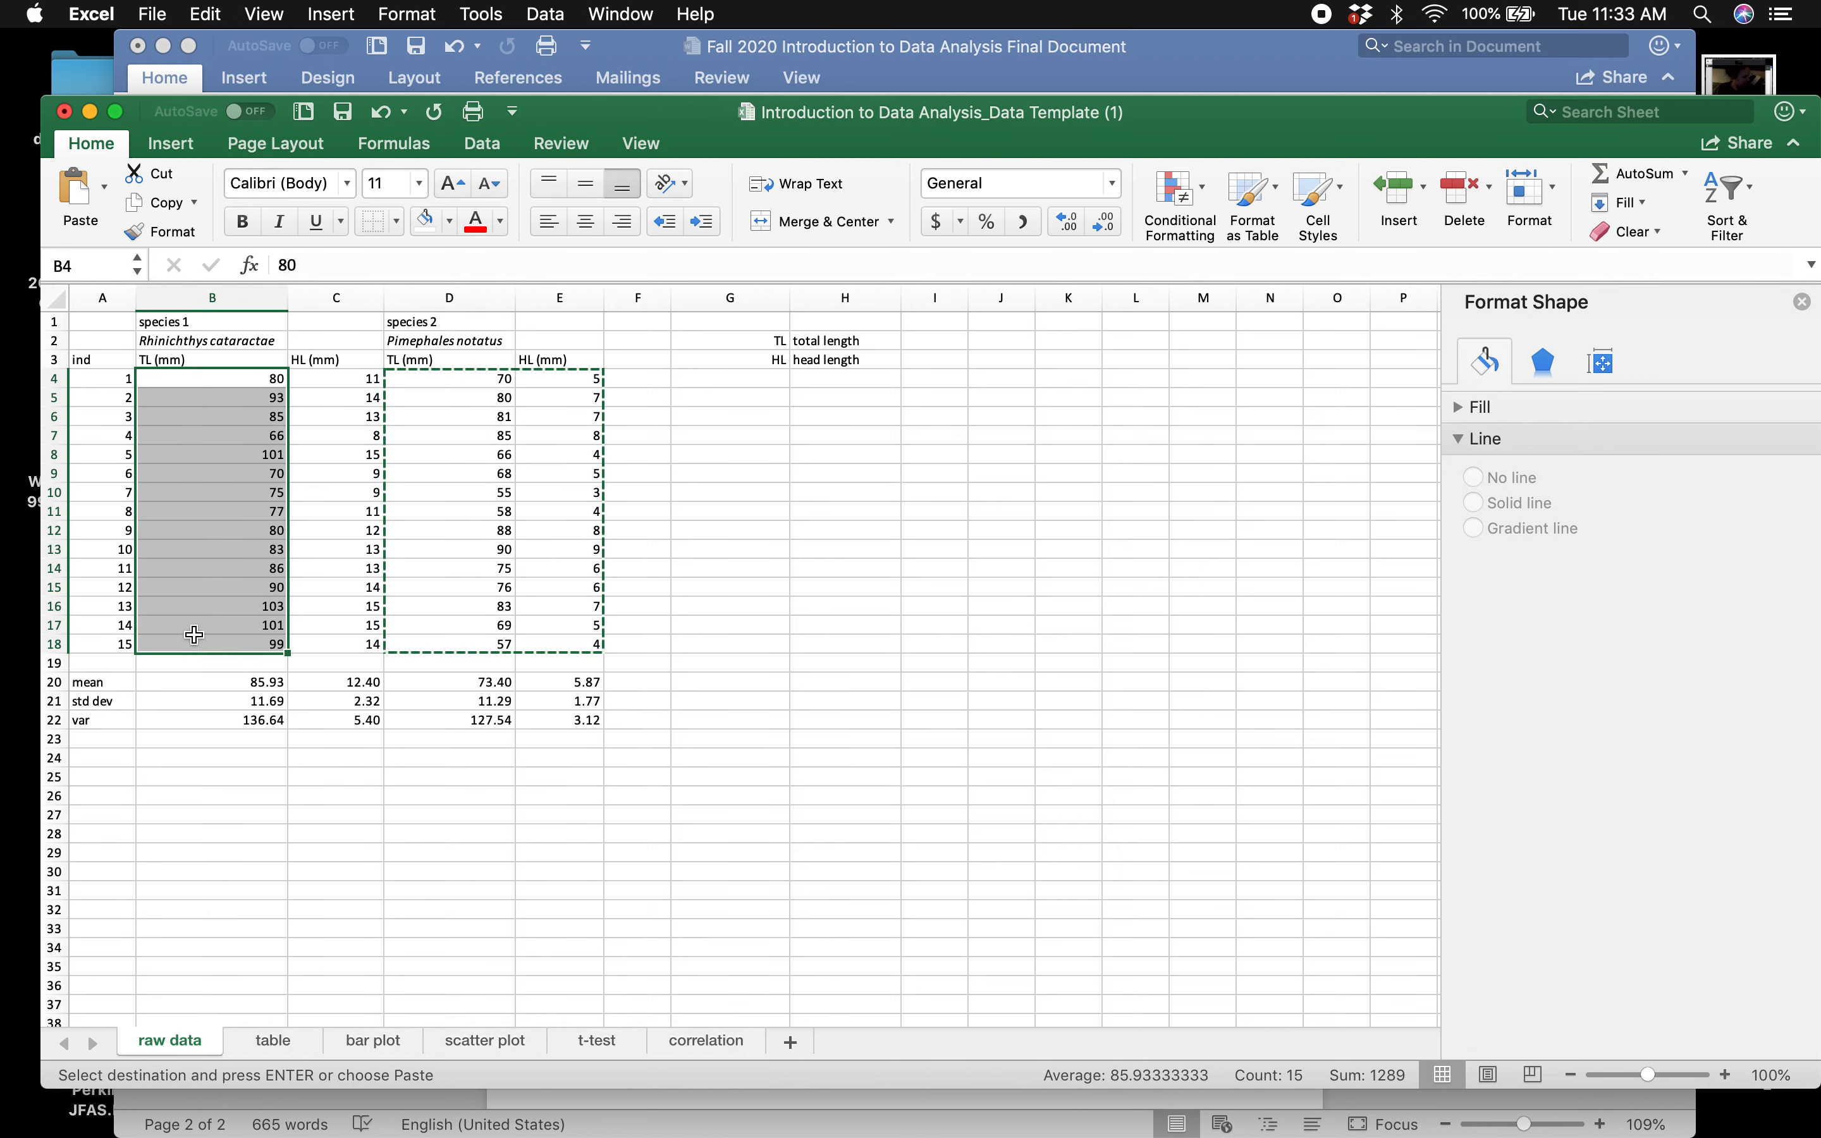
double_click(714, 489)
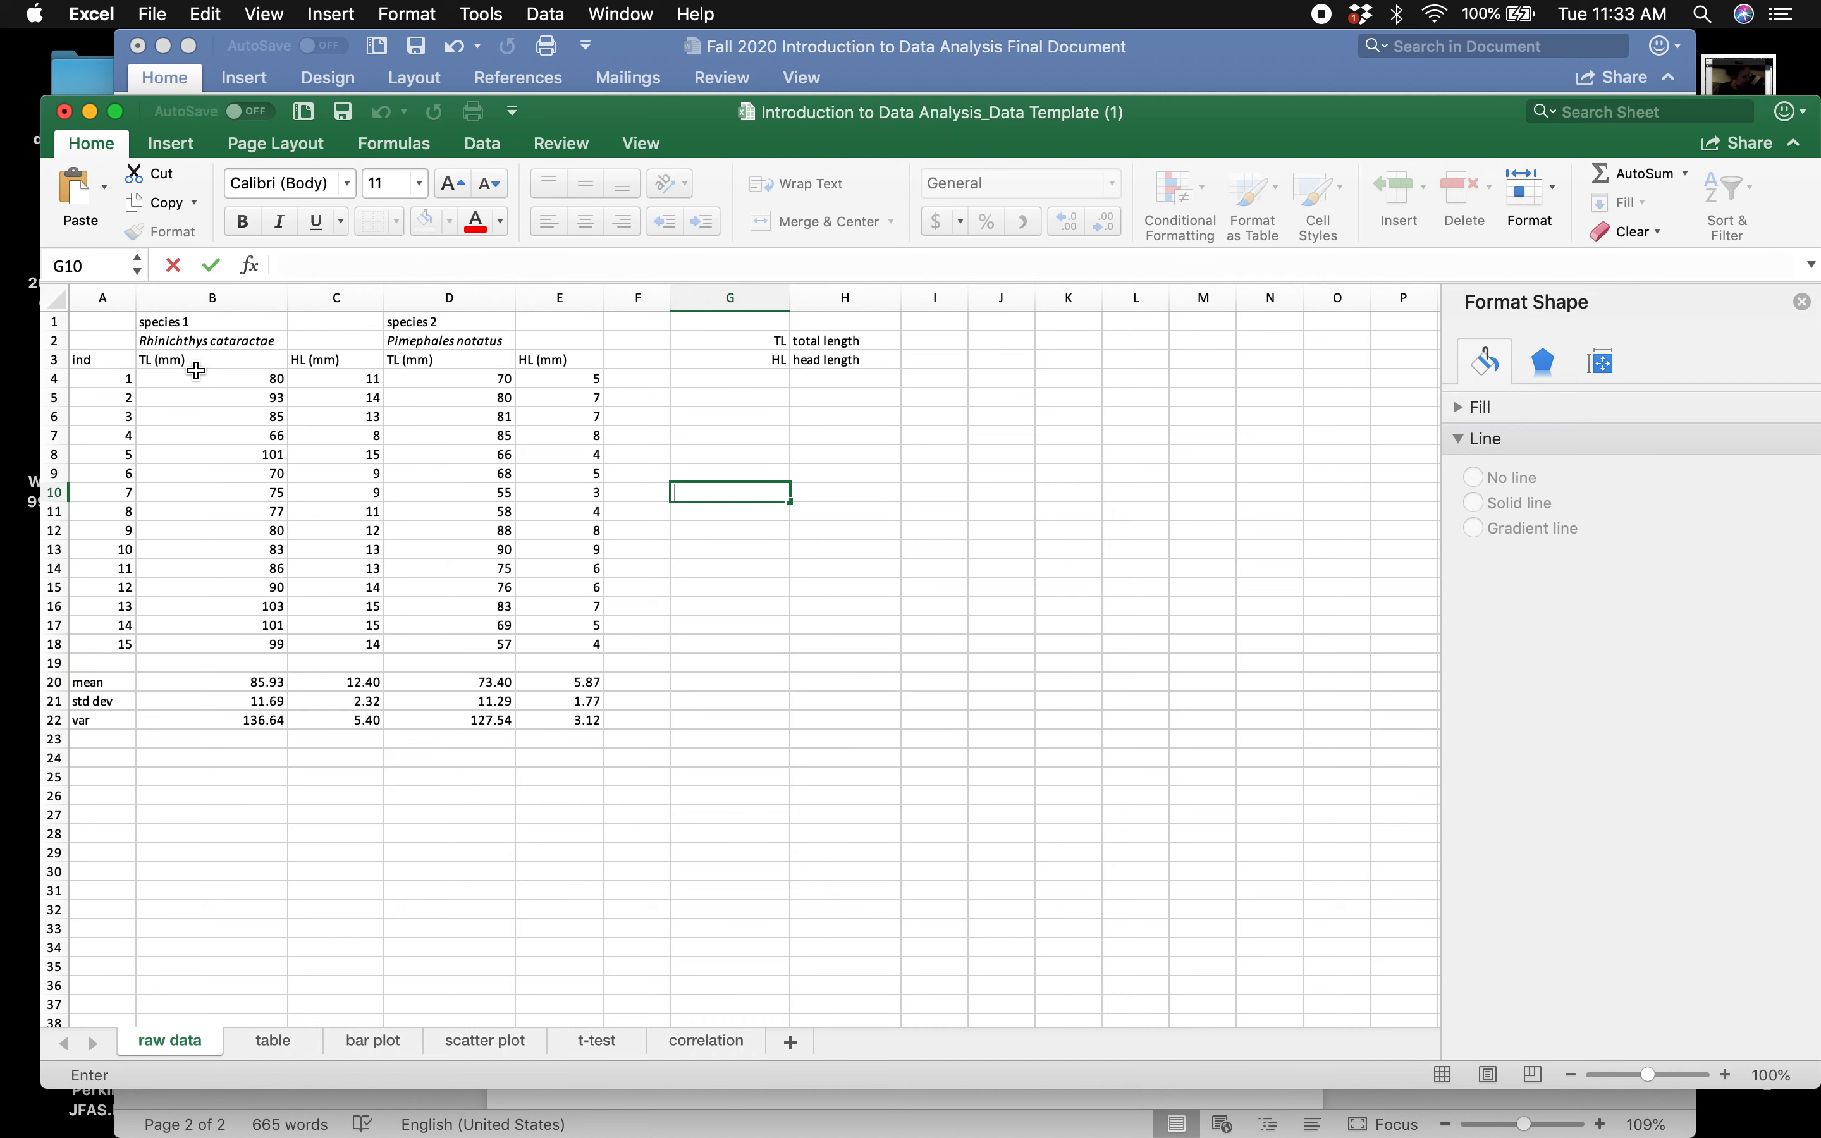
drag(216, 383, 249, 647)
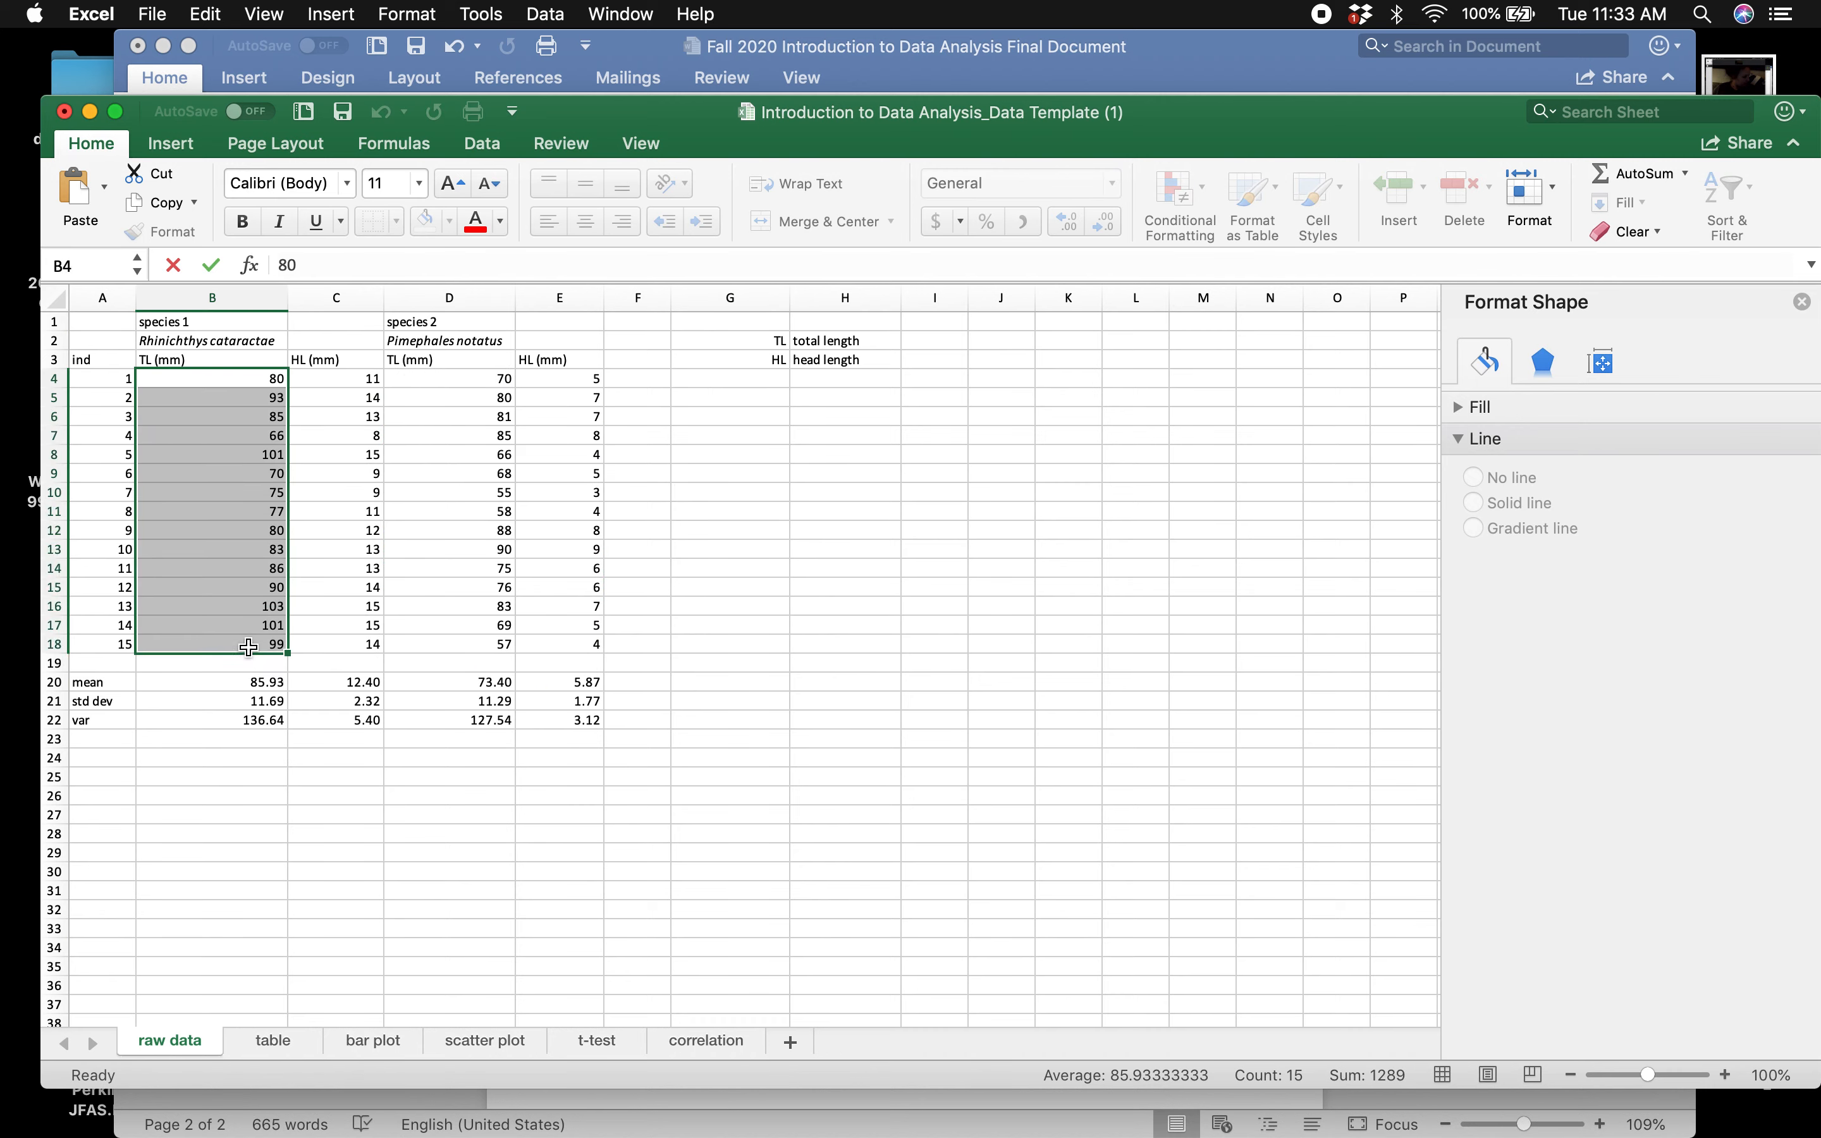
drag(483, 378, 421, 641)
key(super+c)
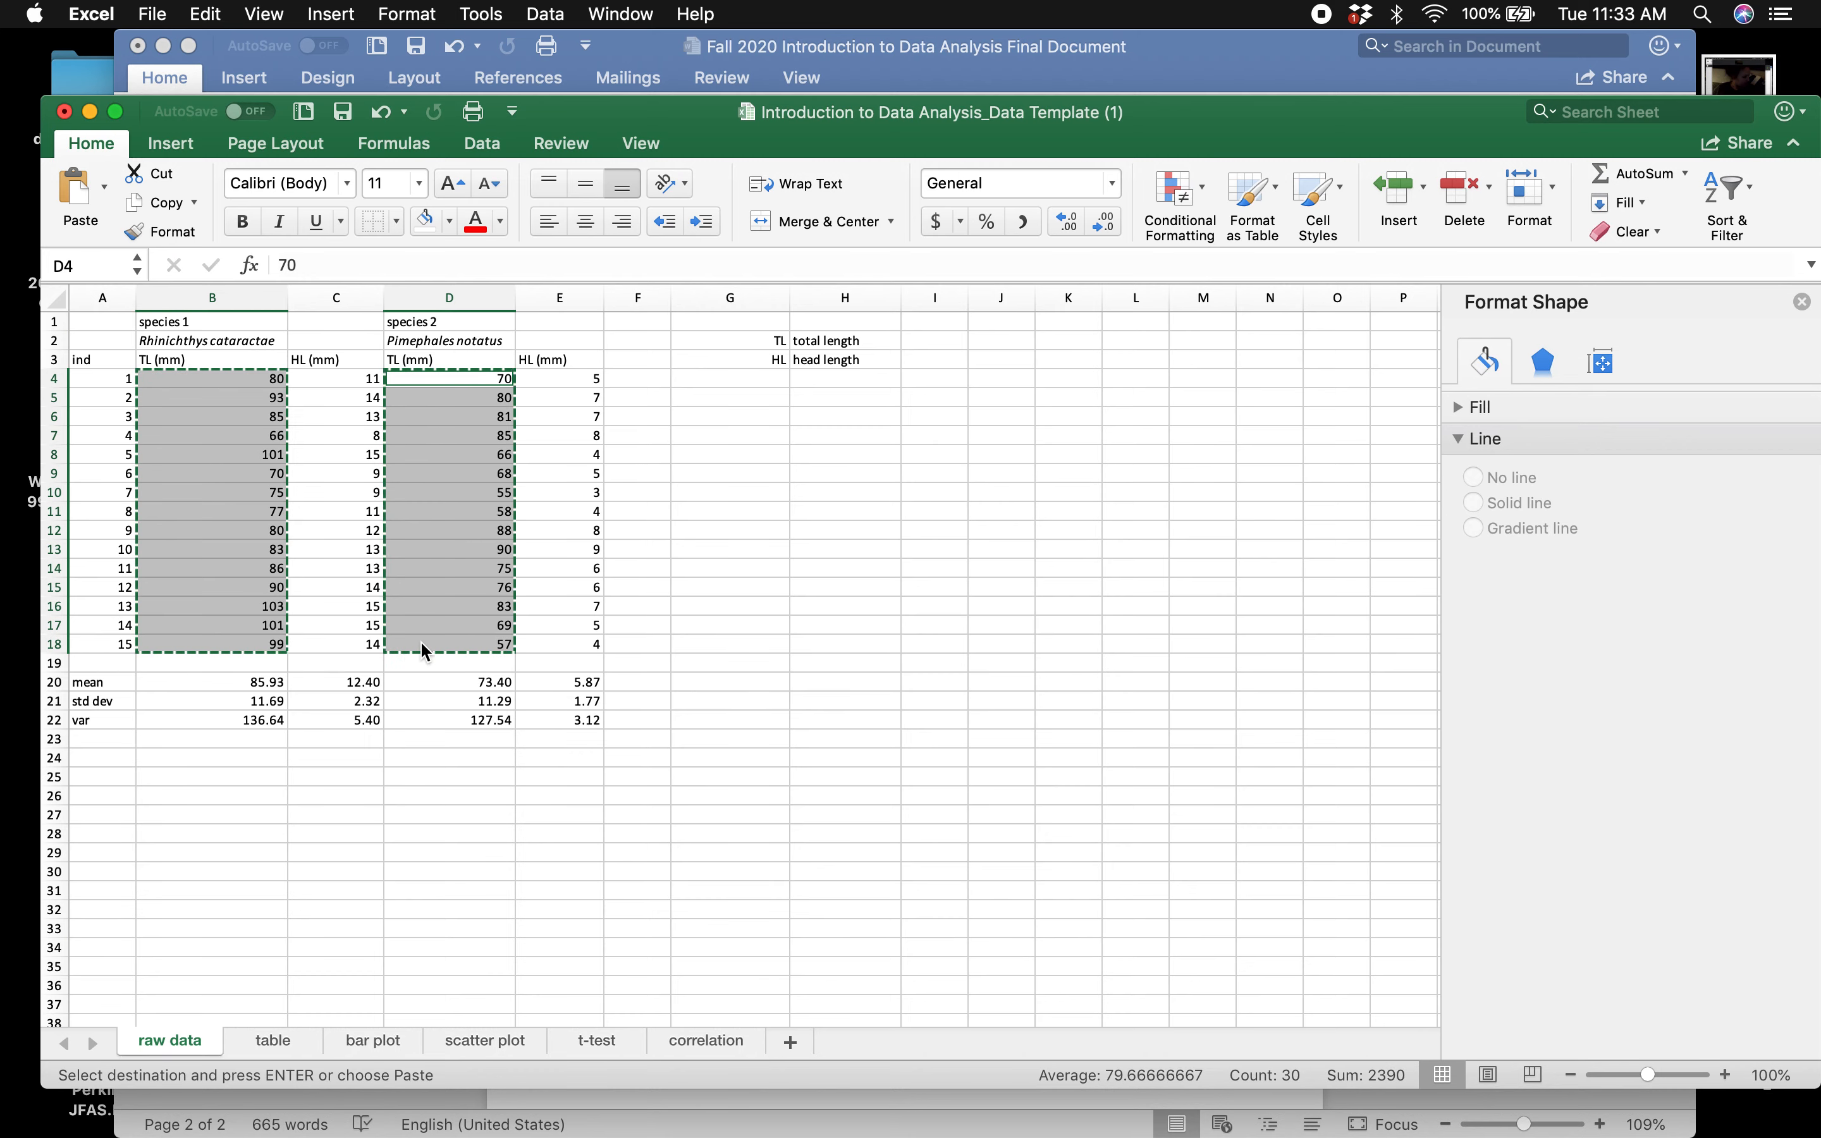
- Paste the copied total lengths into the t-test sheet starting at cell B3, under the two species names
click(594, 1042)
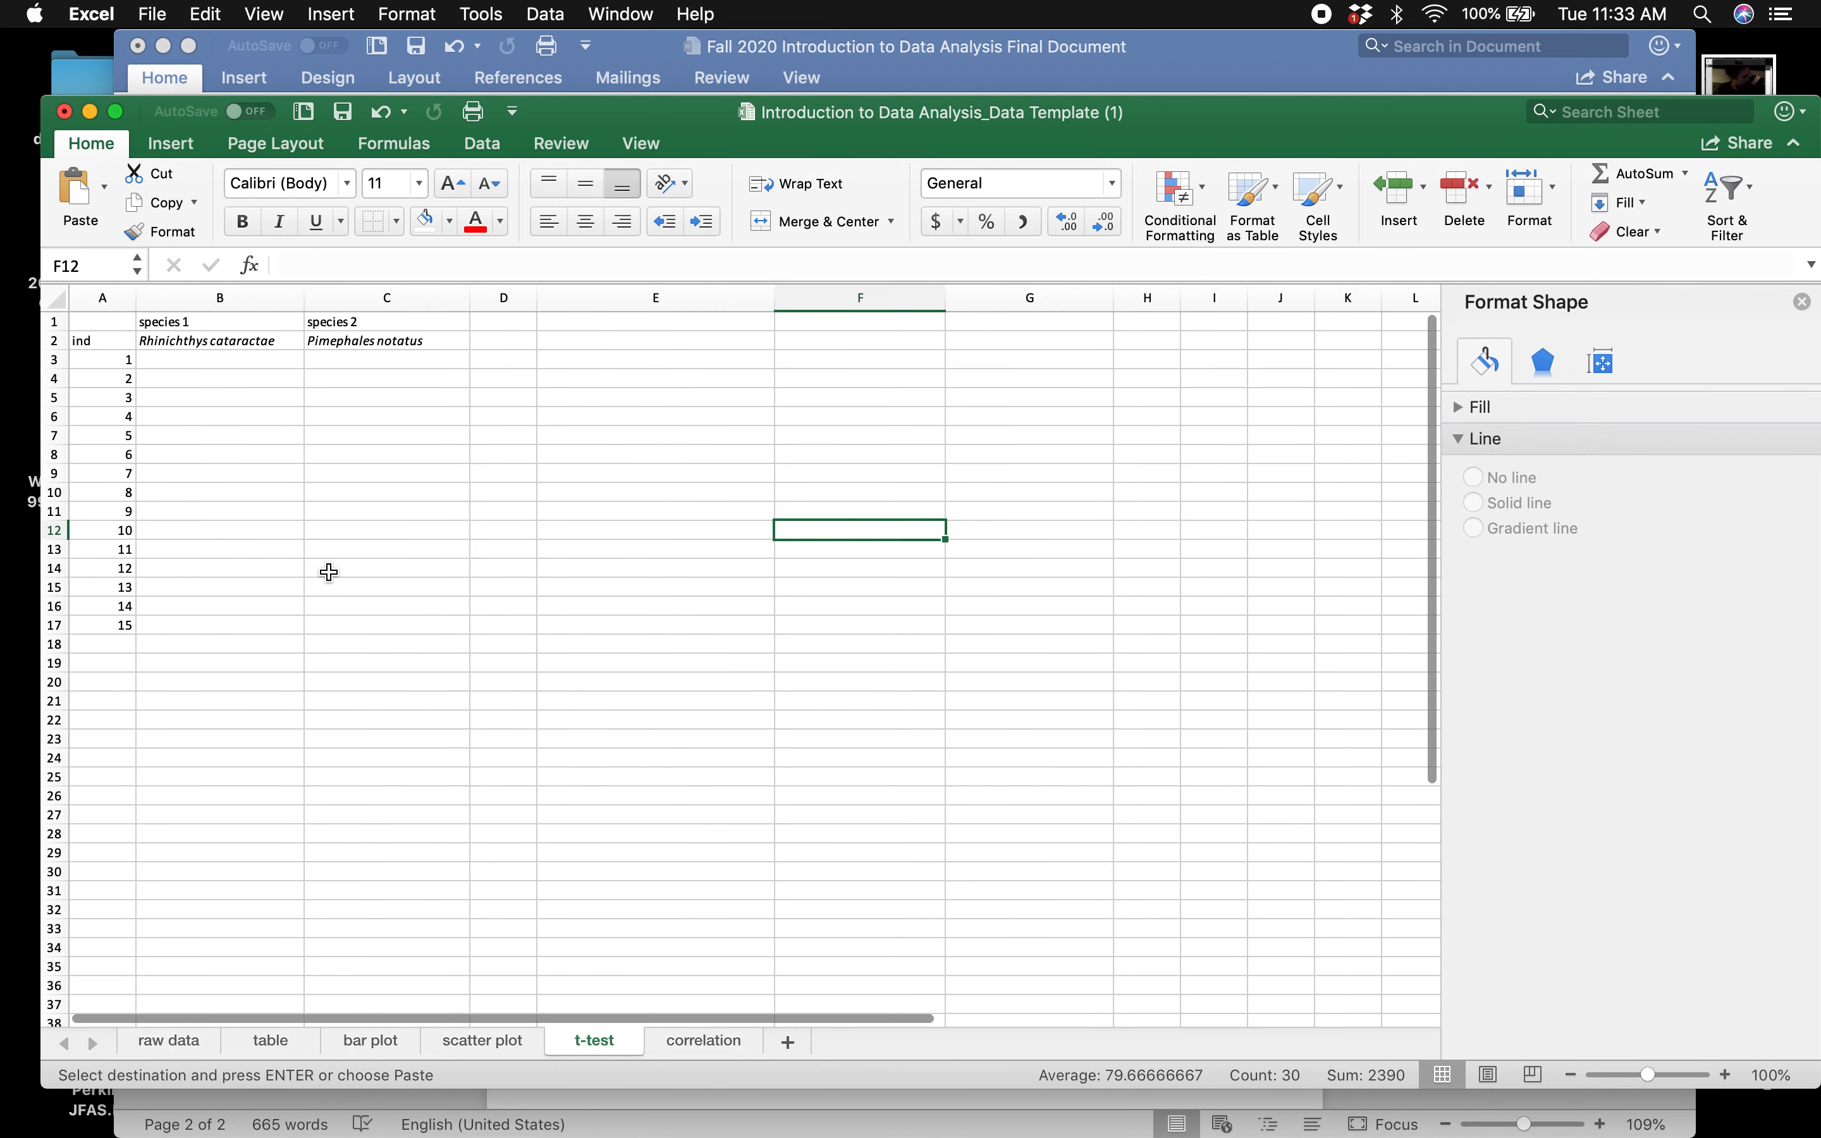
click(191, 359)
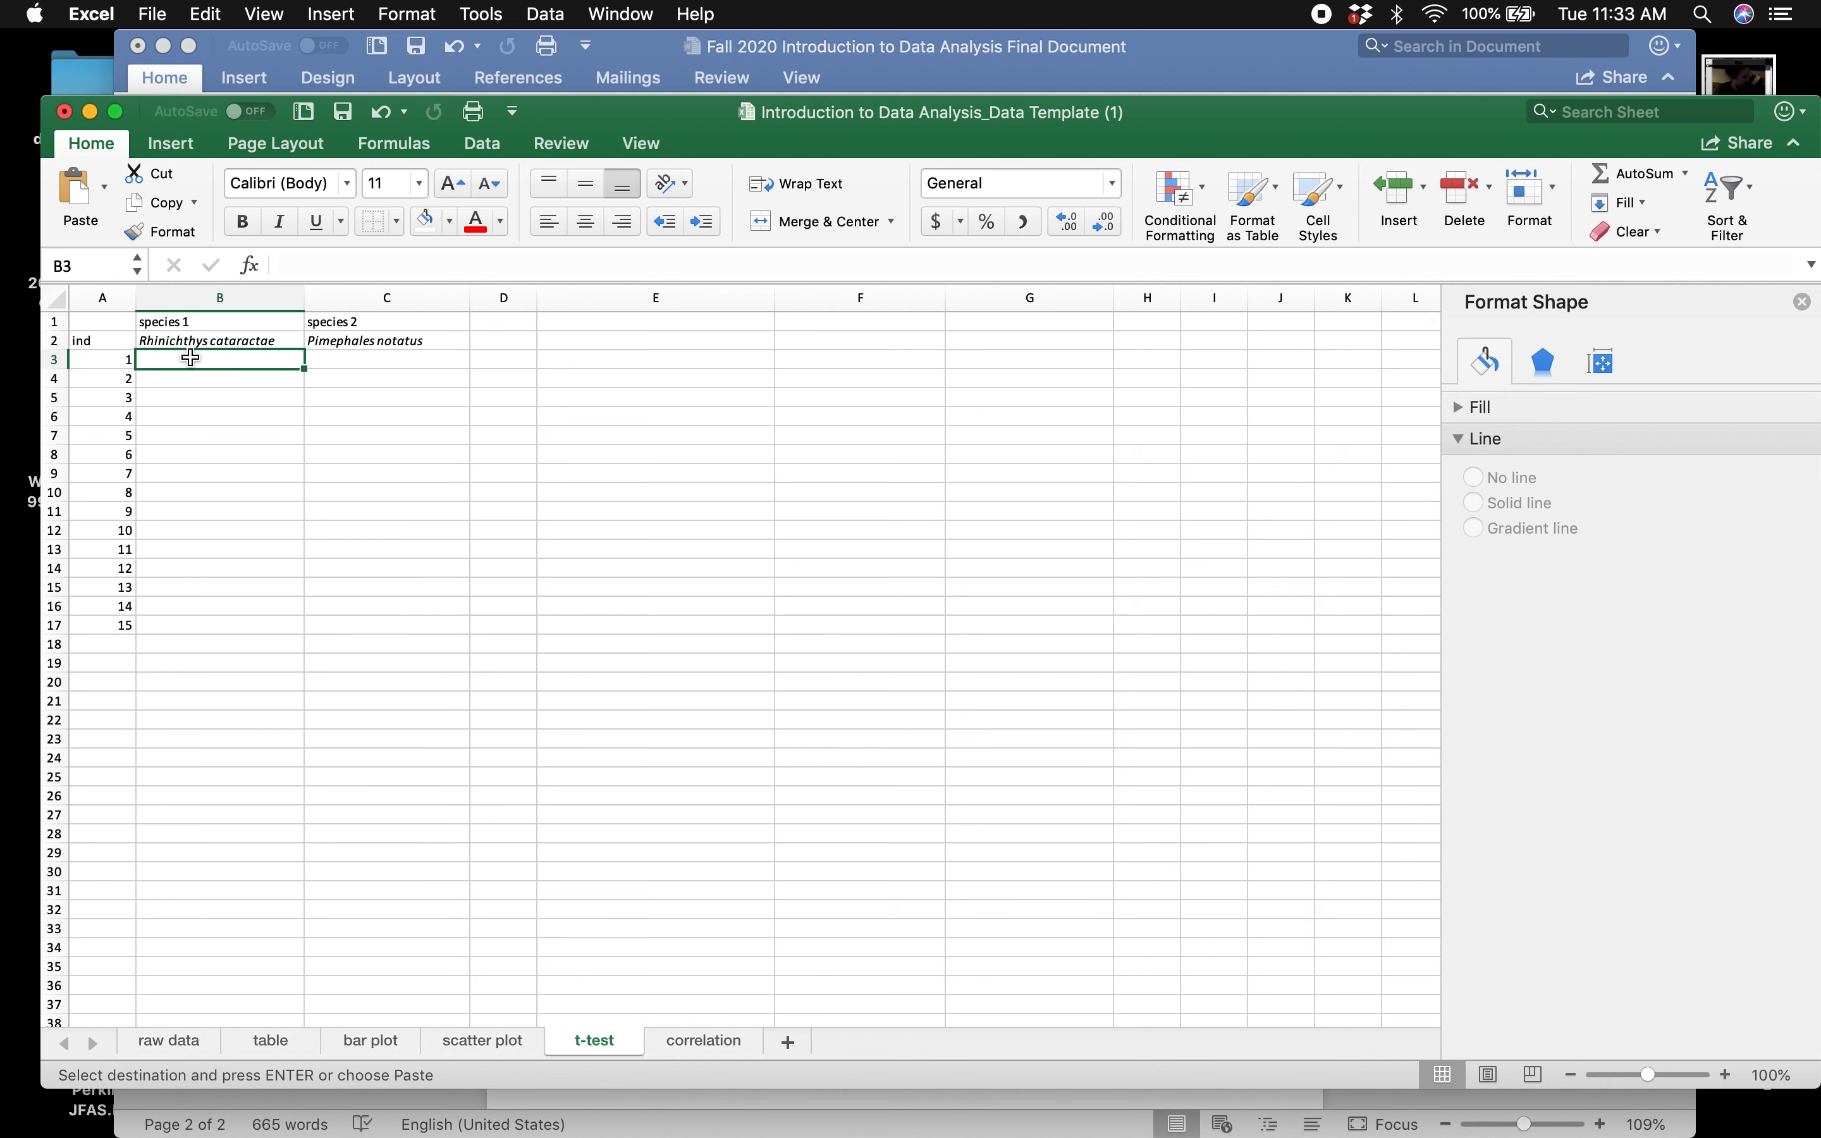
key(super+v)
click(334, 734)
click(829, 437)
- Close the Format Shape pane and start the "t-Test: Two-Sample Assuming Equal Variances" analysis, checking the test type against the Word instructions
click(482, 143)
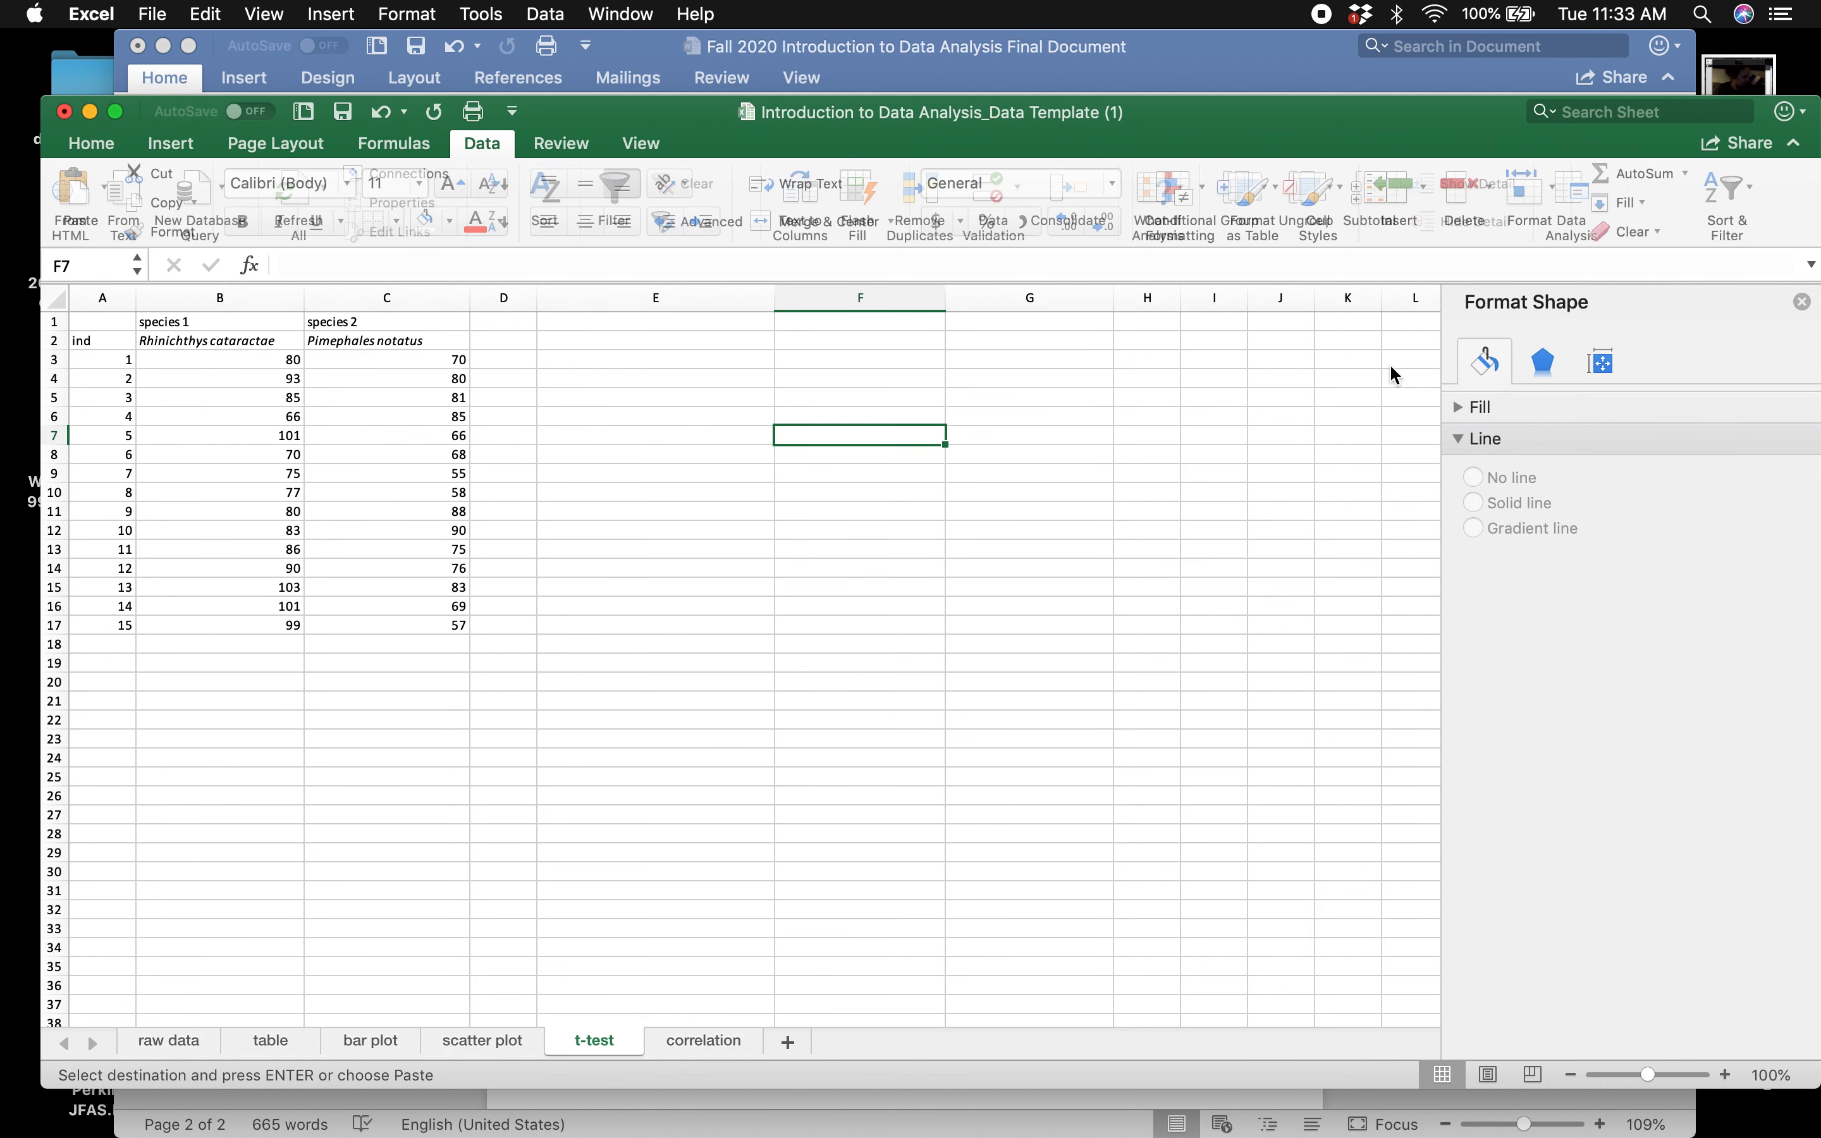
click(1802, 302)
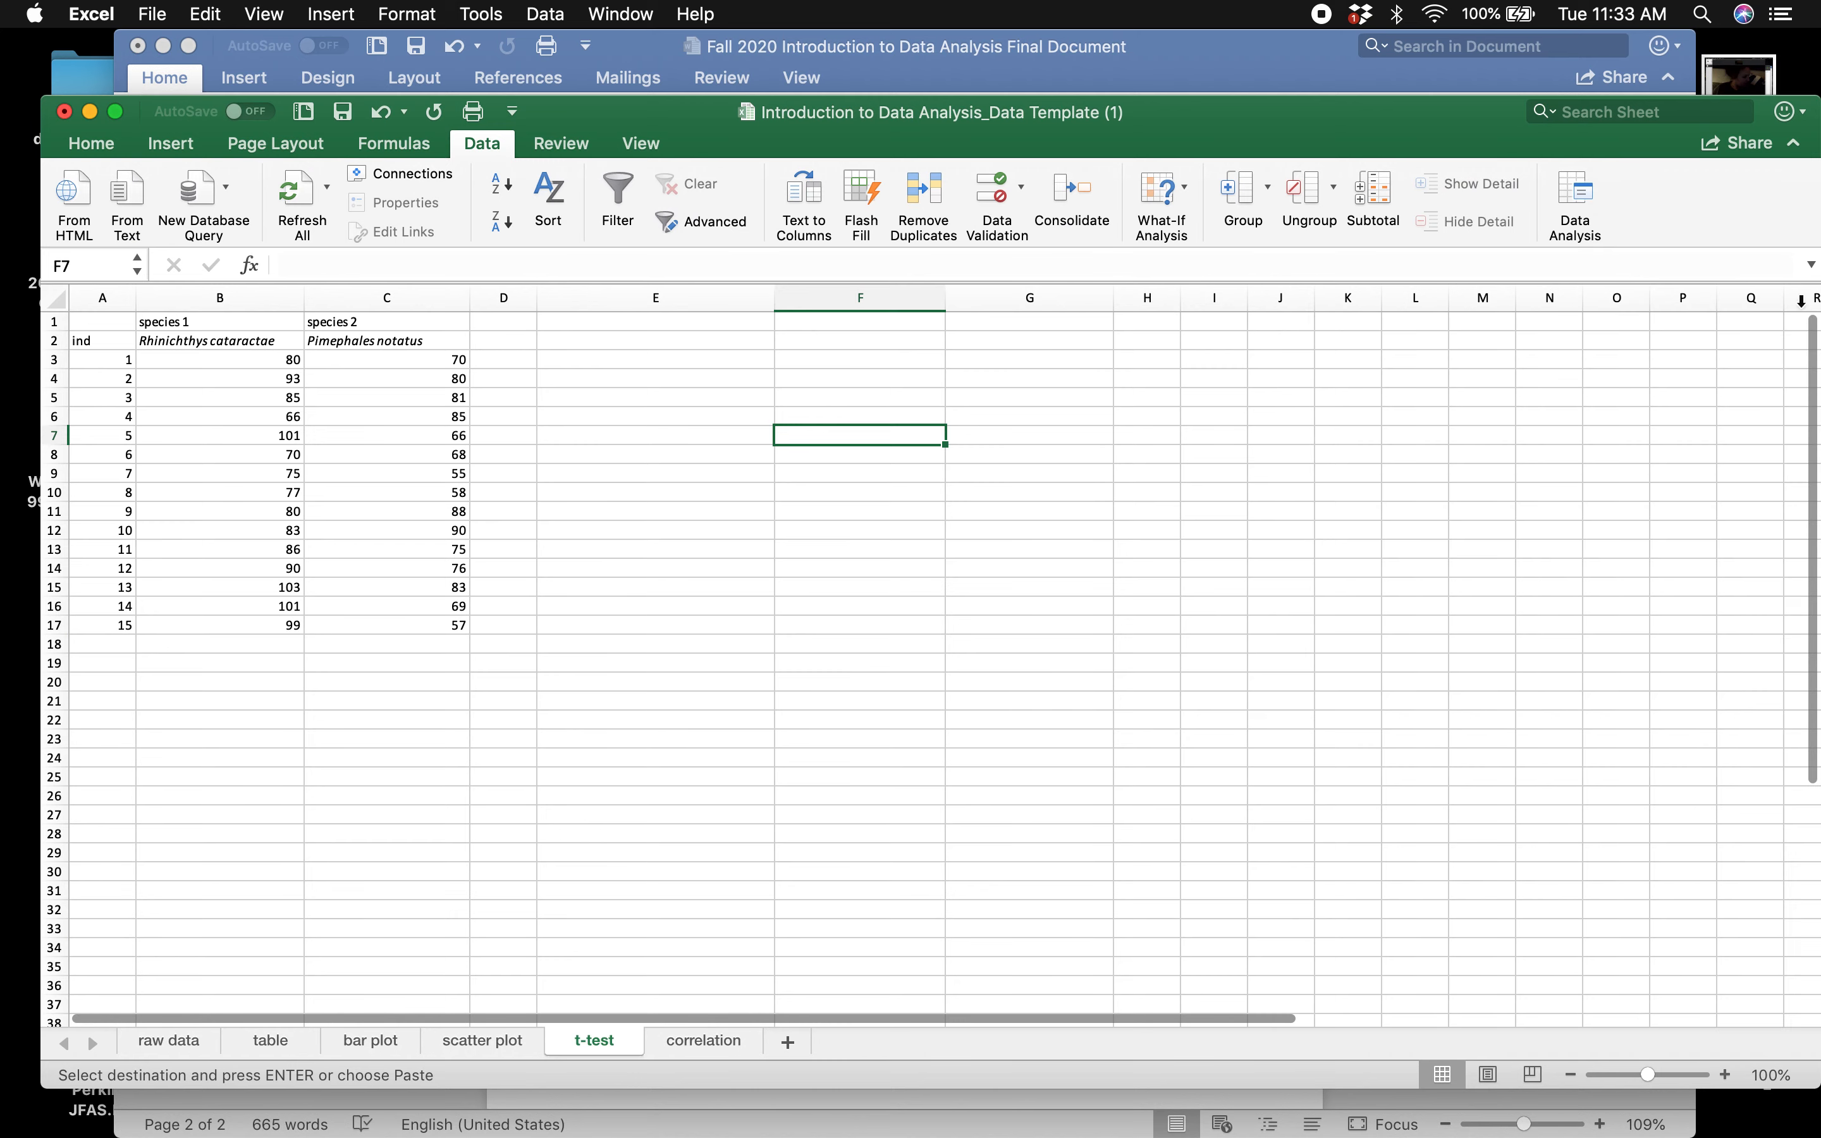
click(1586, 246)
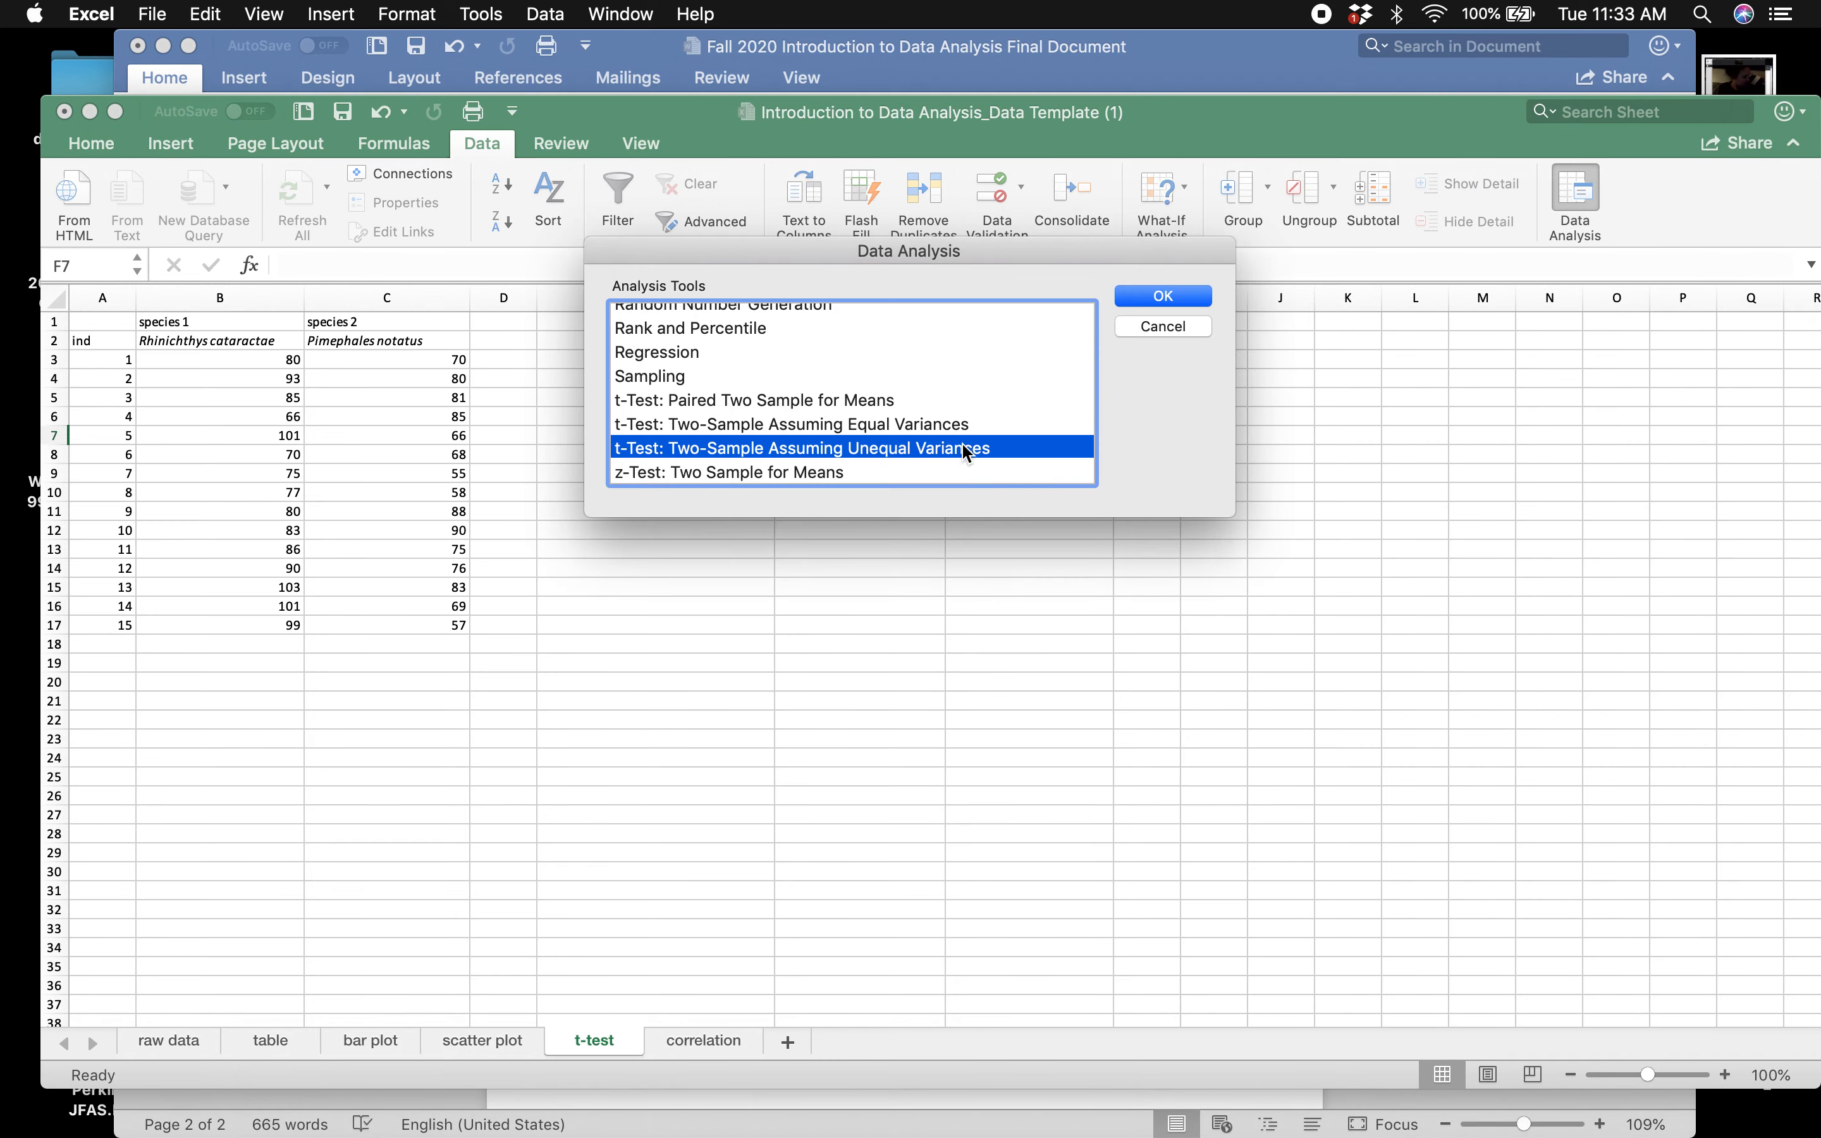
click(946, 427)
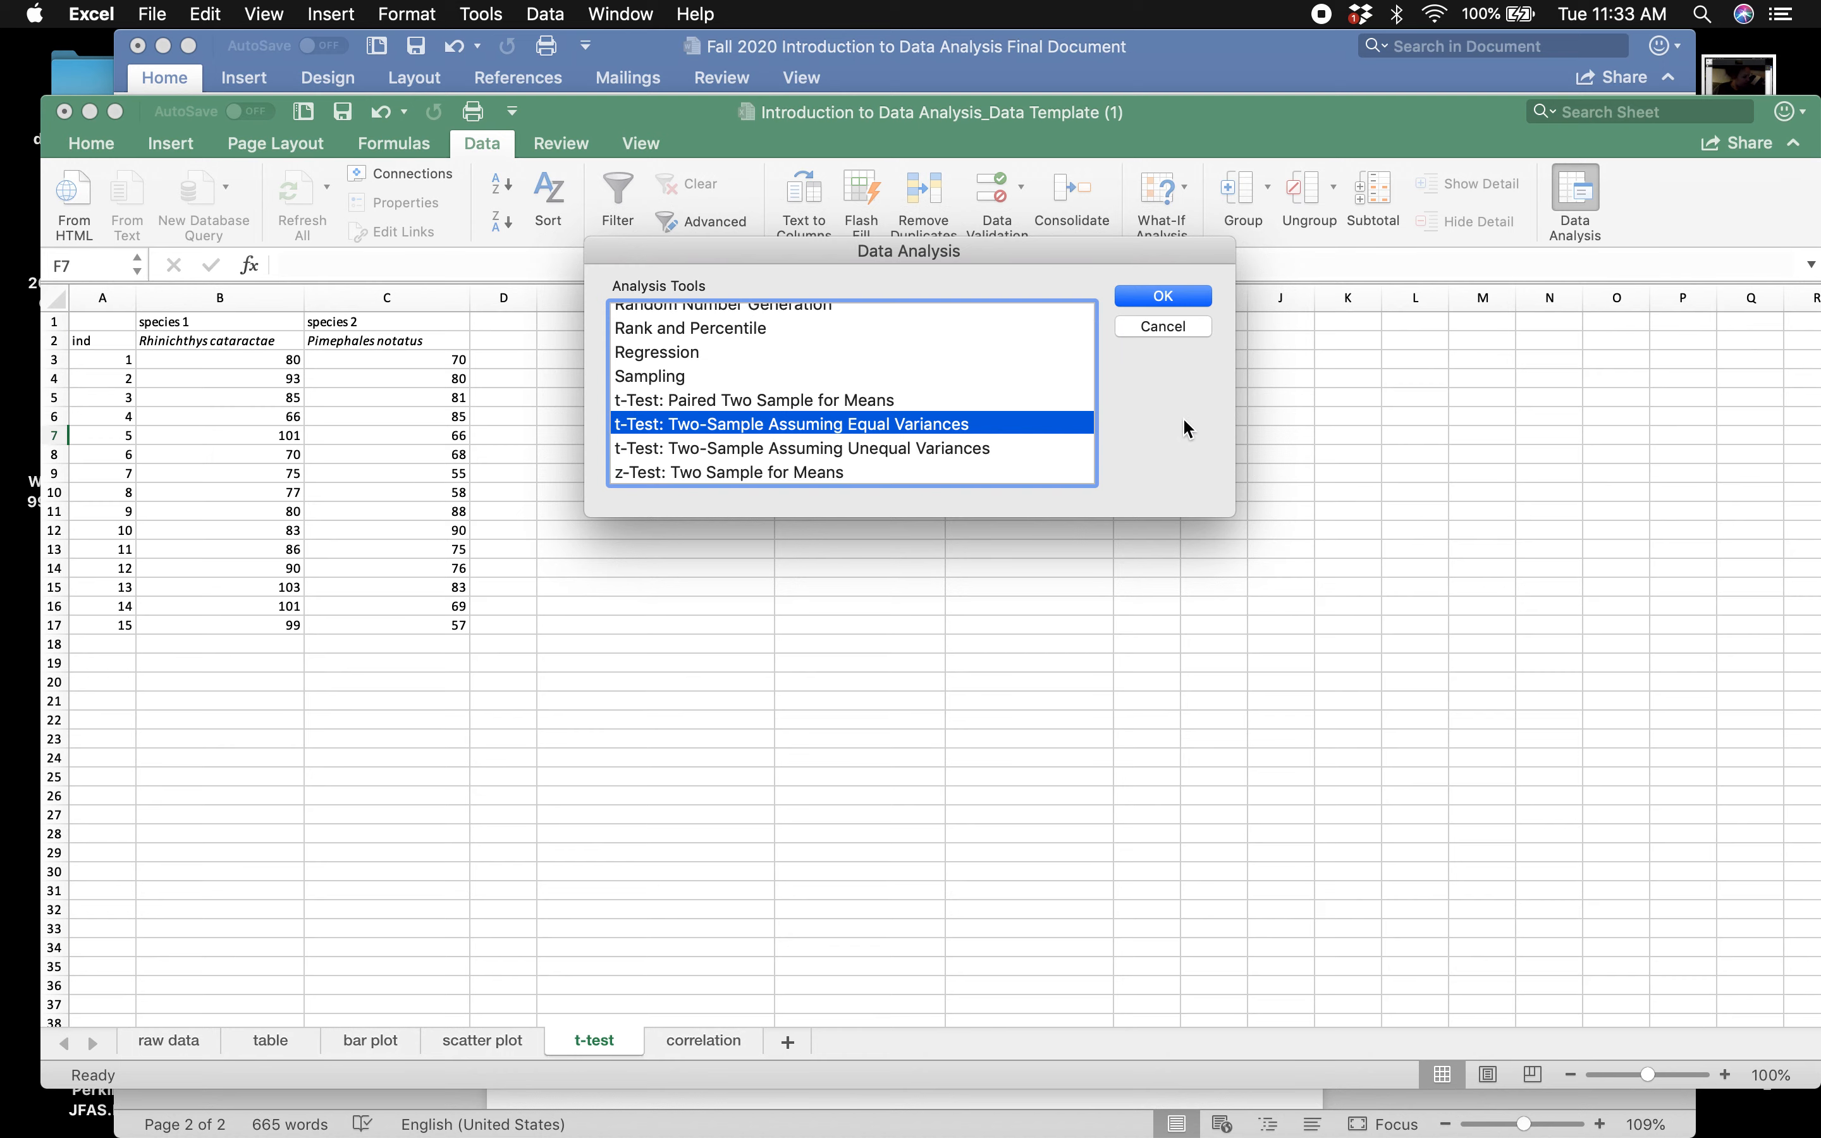
click(1192, 88)
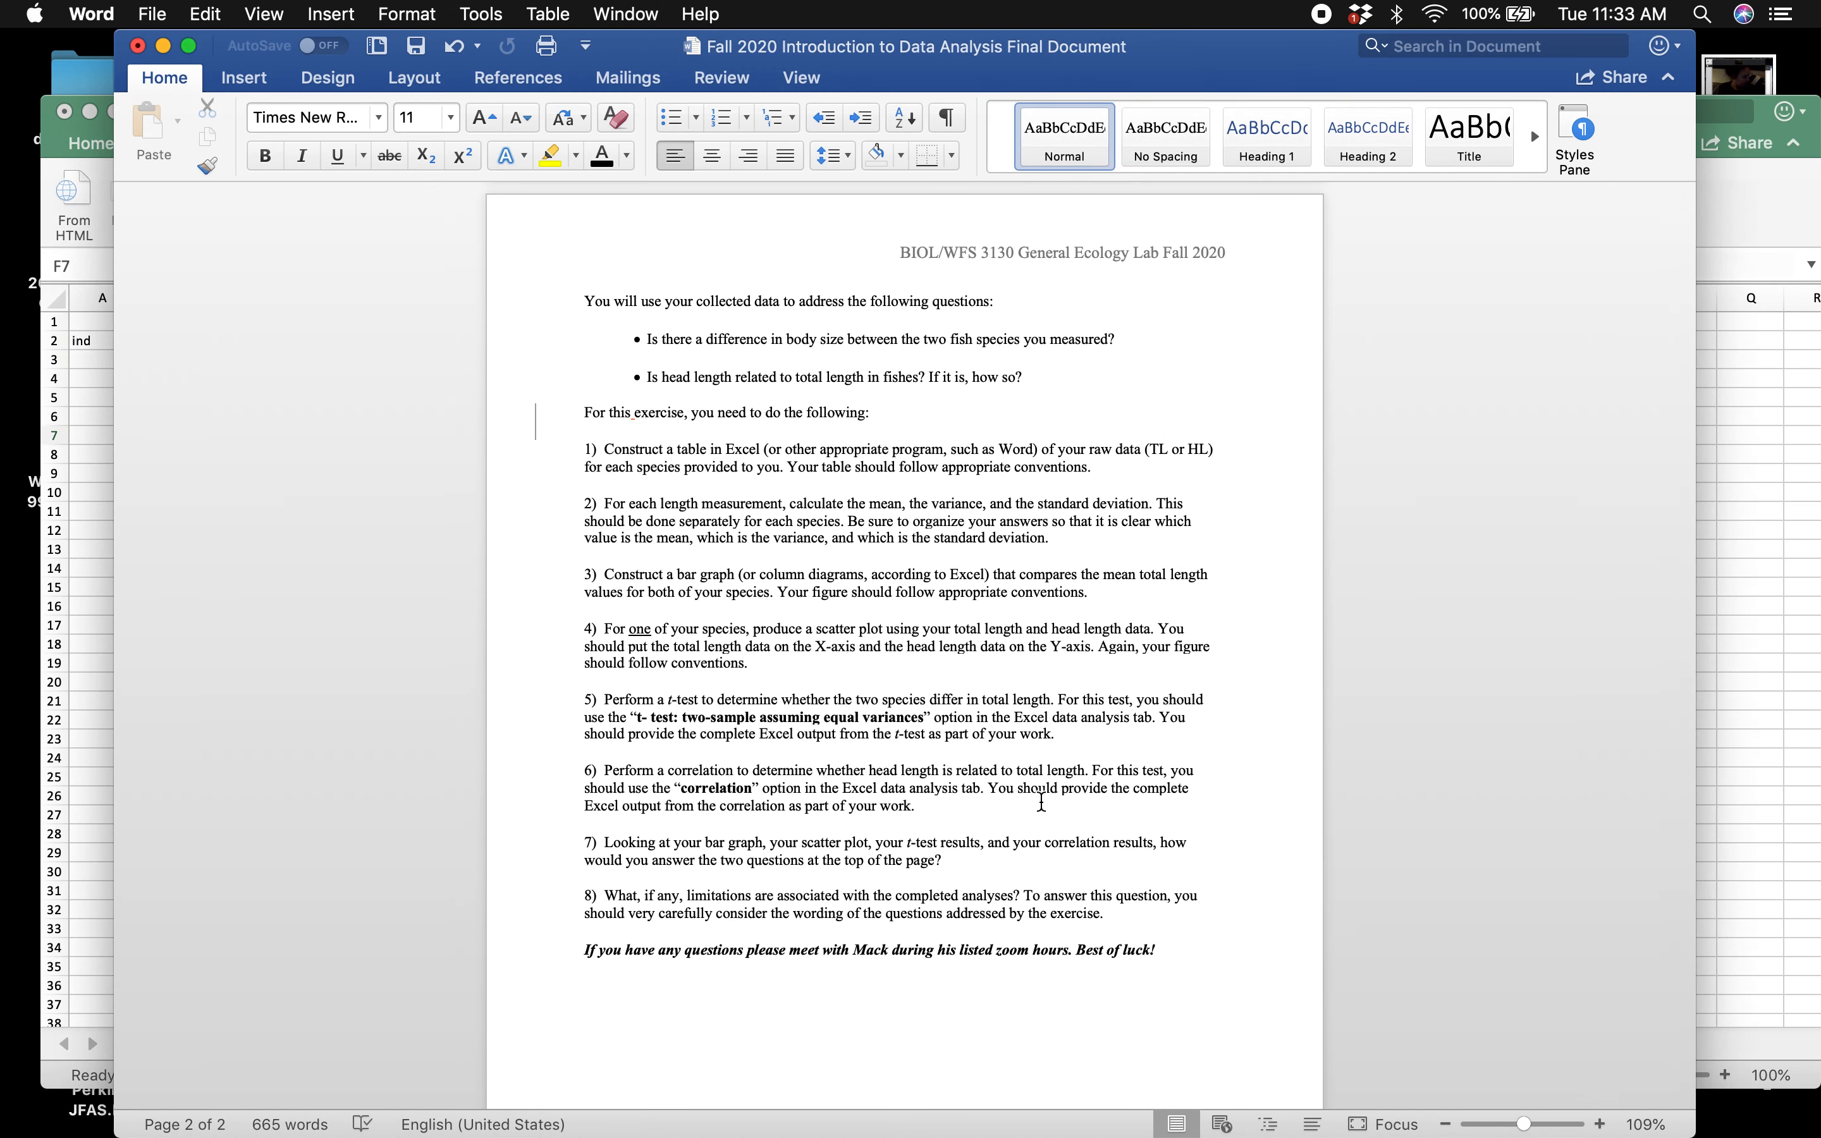
click(1736, 702)
click(1162, 297)
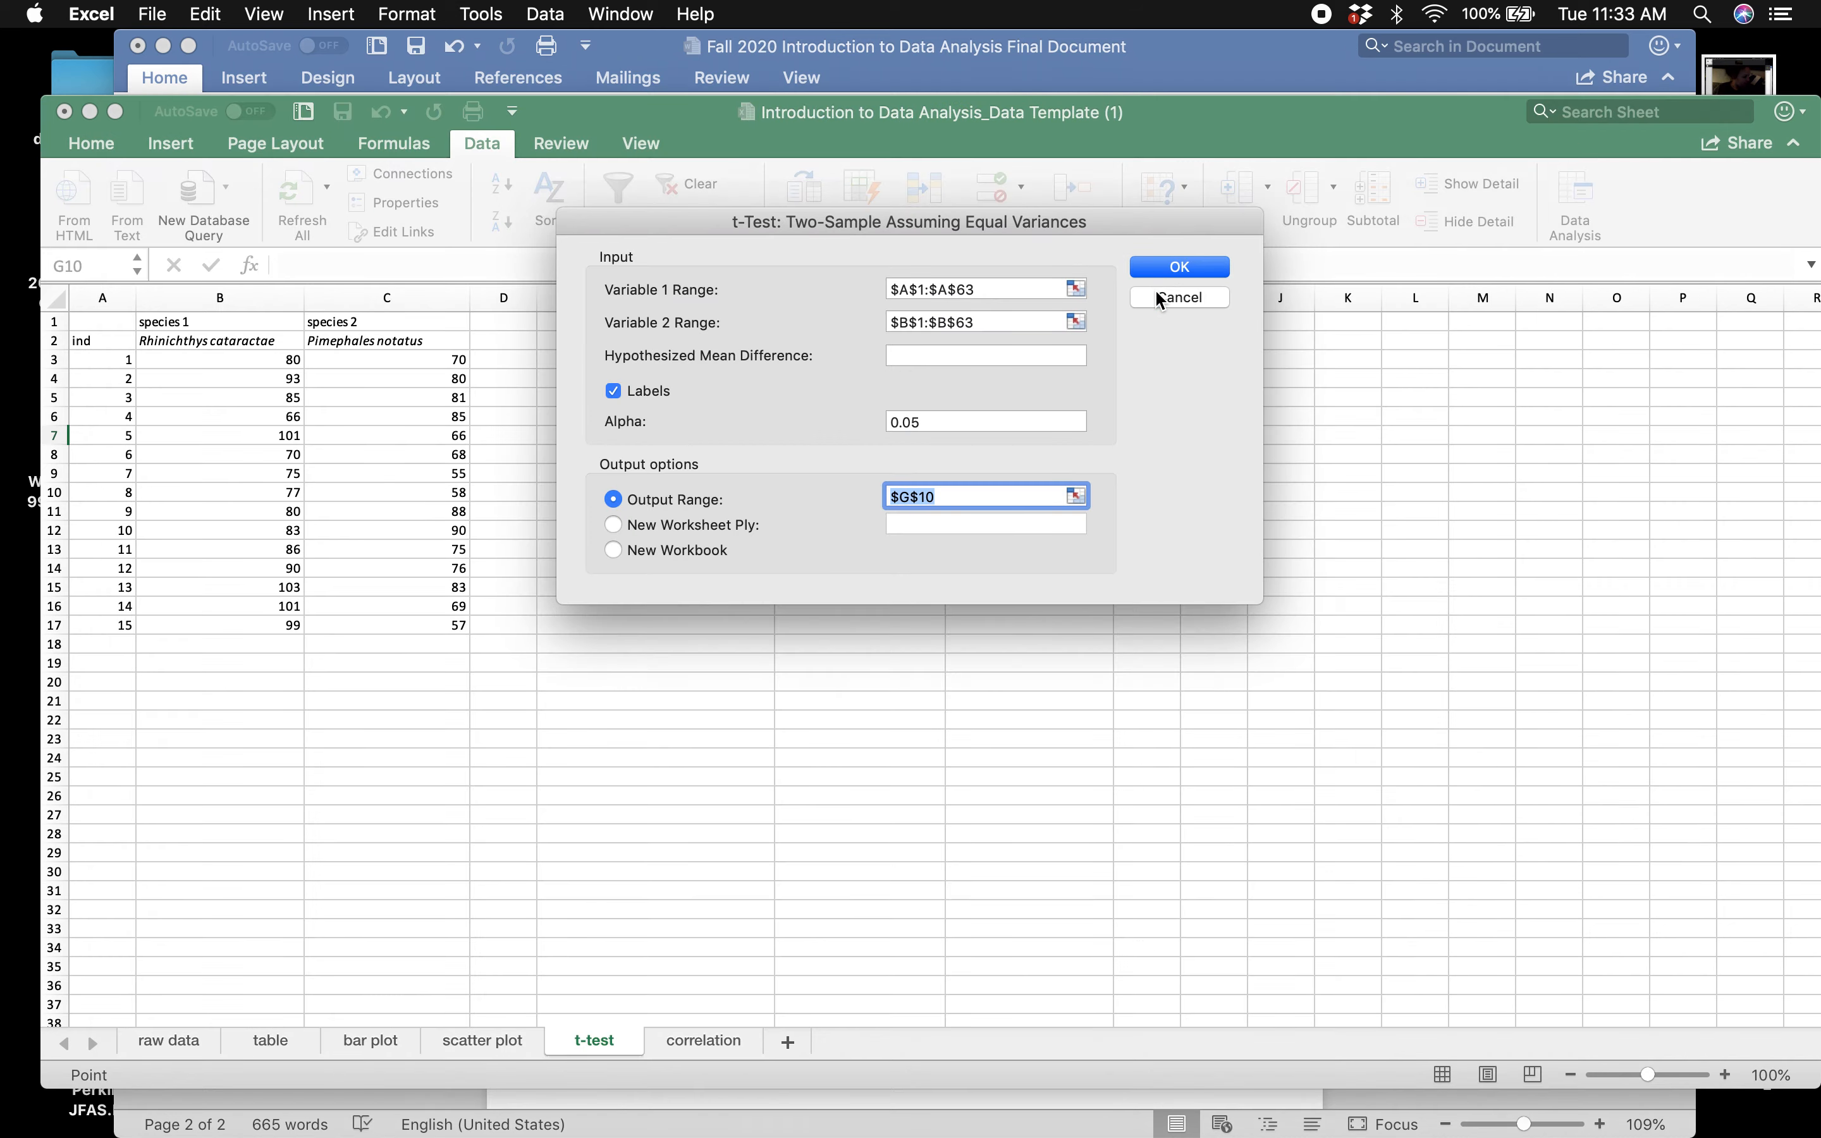
- Clear the prefilled variable 1, variable 2 and output ranges in the t-test settings
drag(1045, 289, 799, 288)
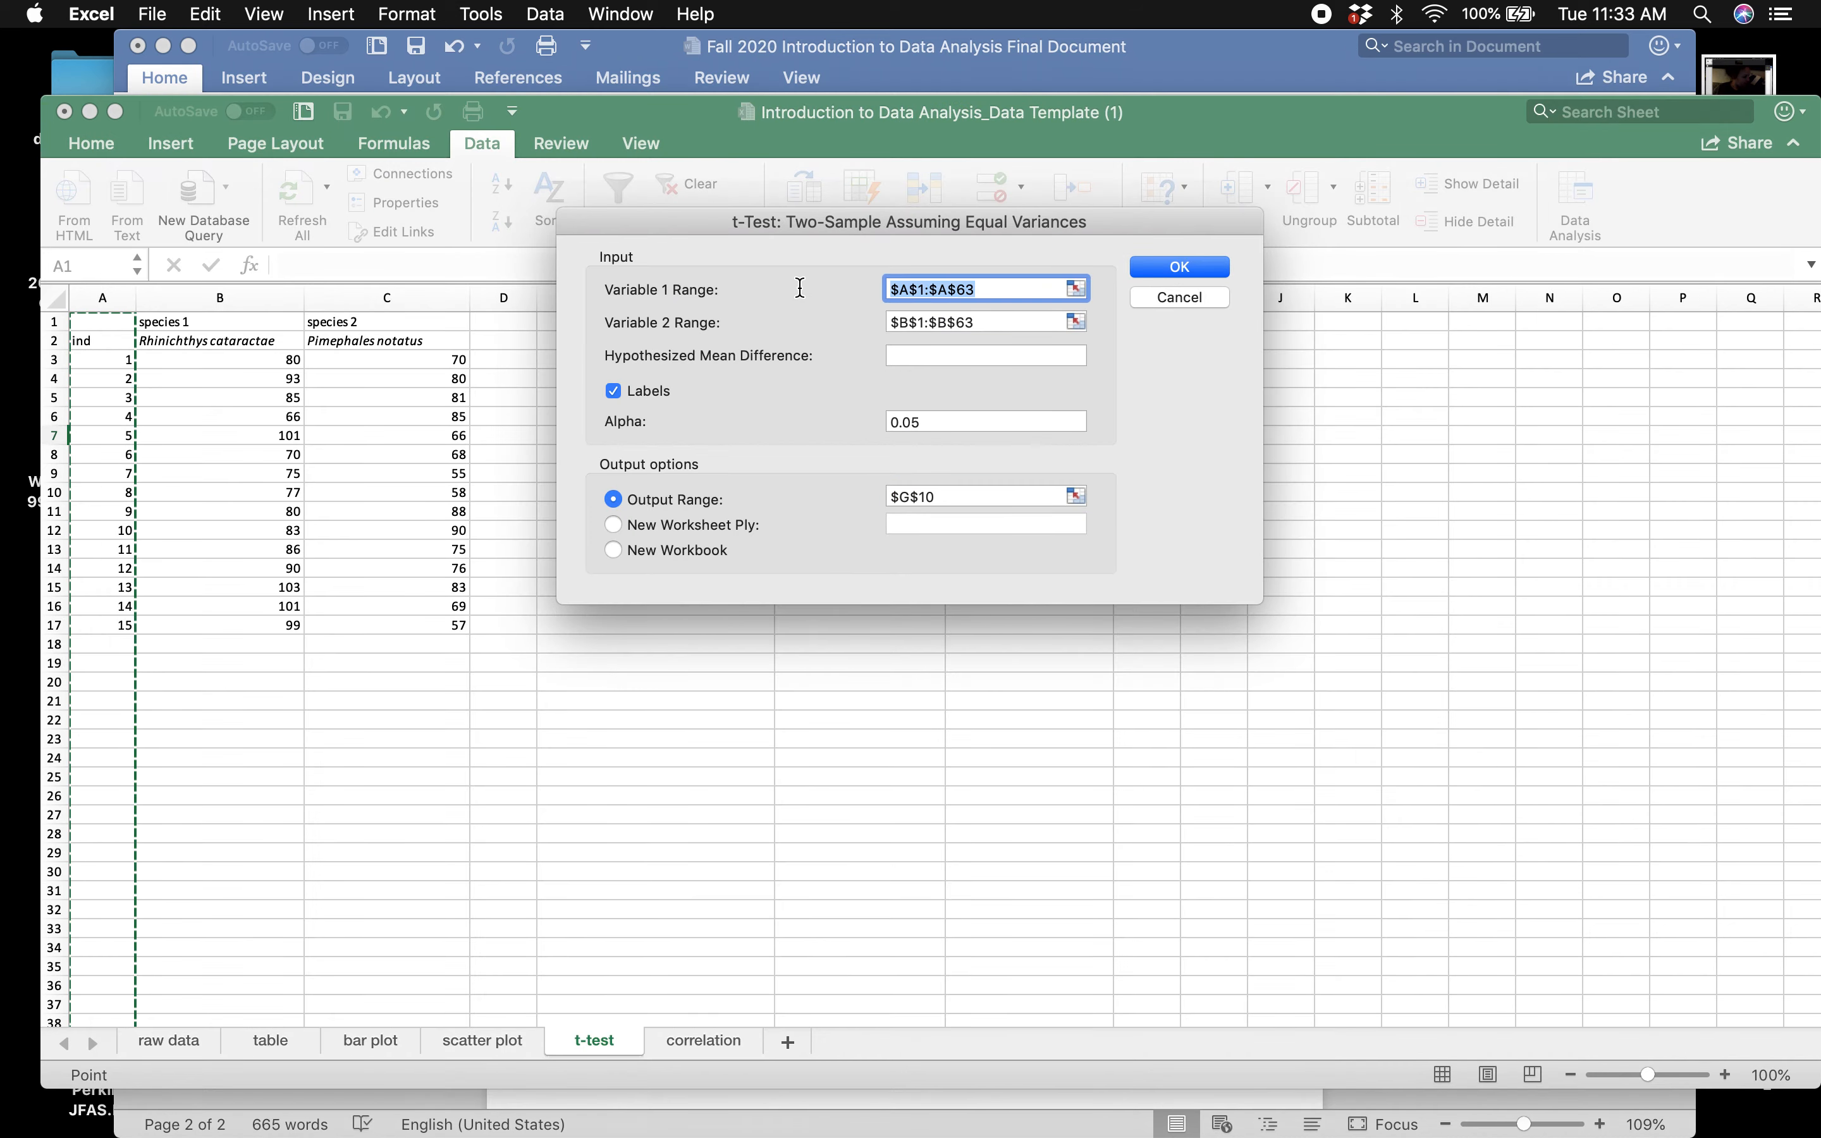
key(BackSpace)
drag(1018, 325, 821, 325)
key(BackSpace)
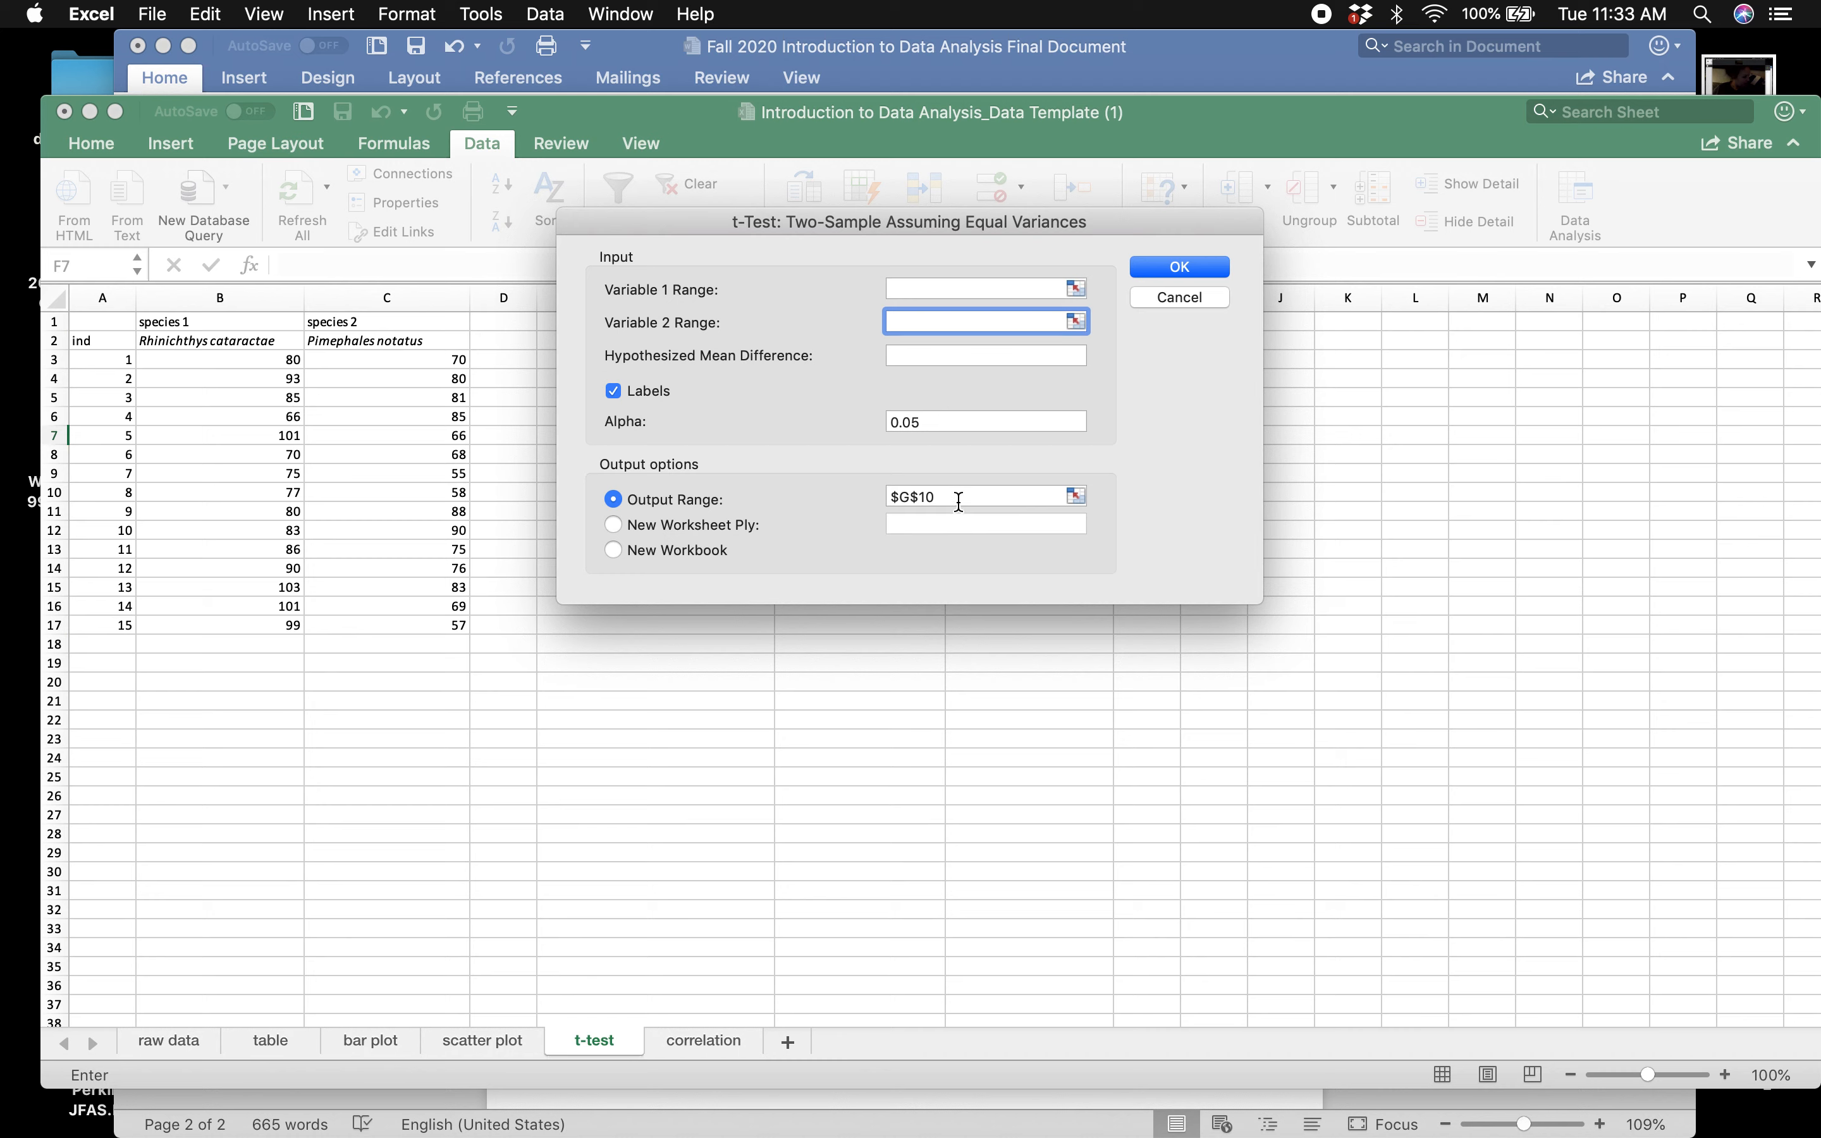
drag(974, 497, 881, 497)
key(BackSpace)
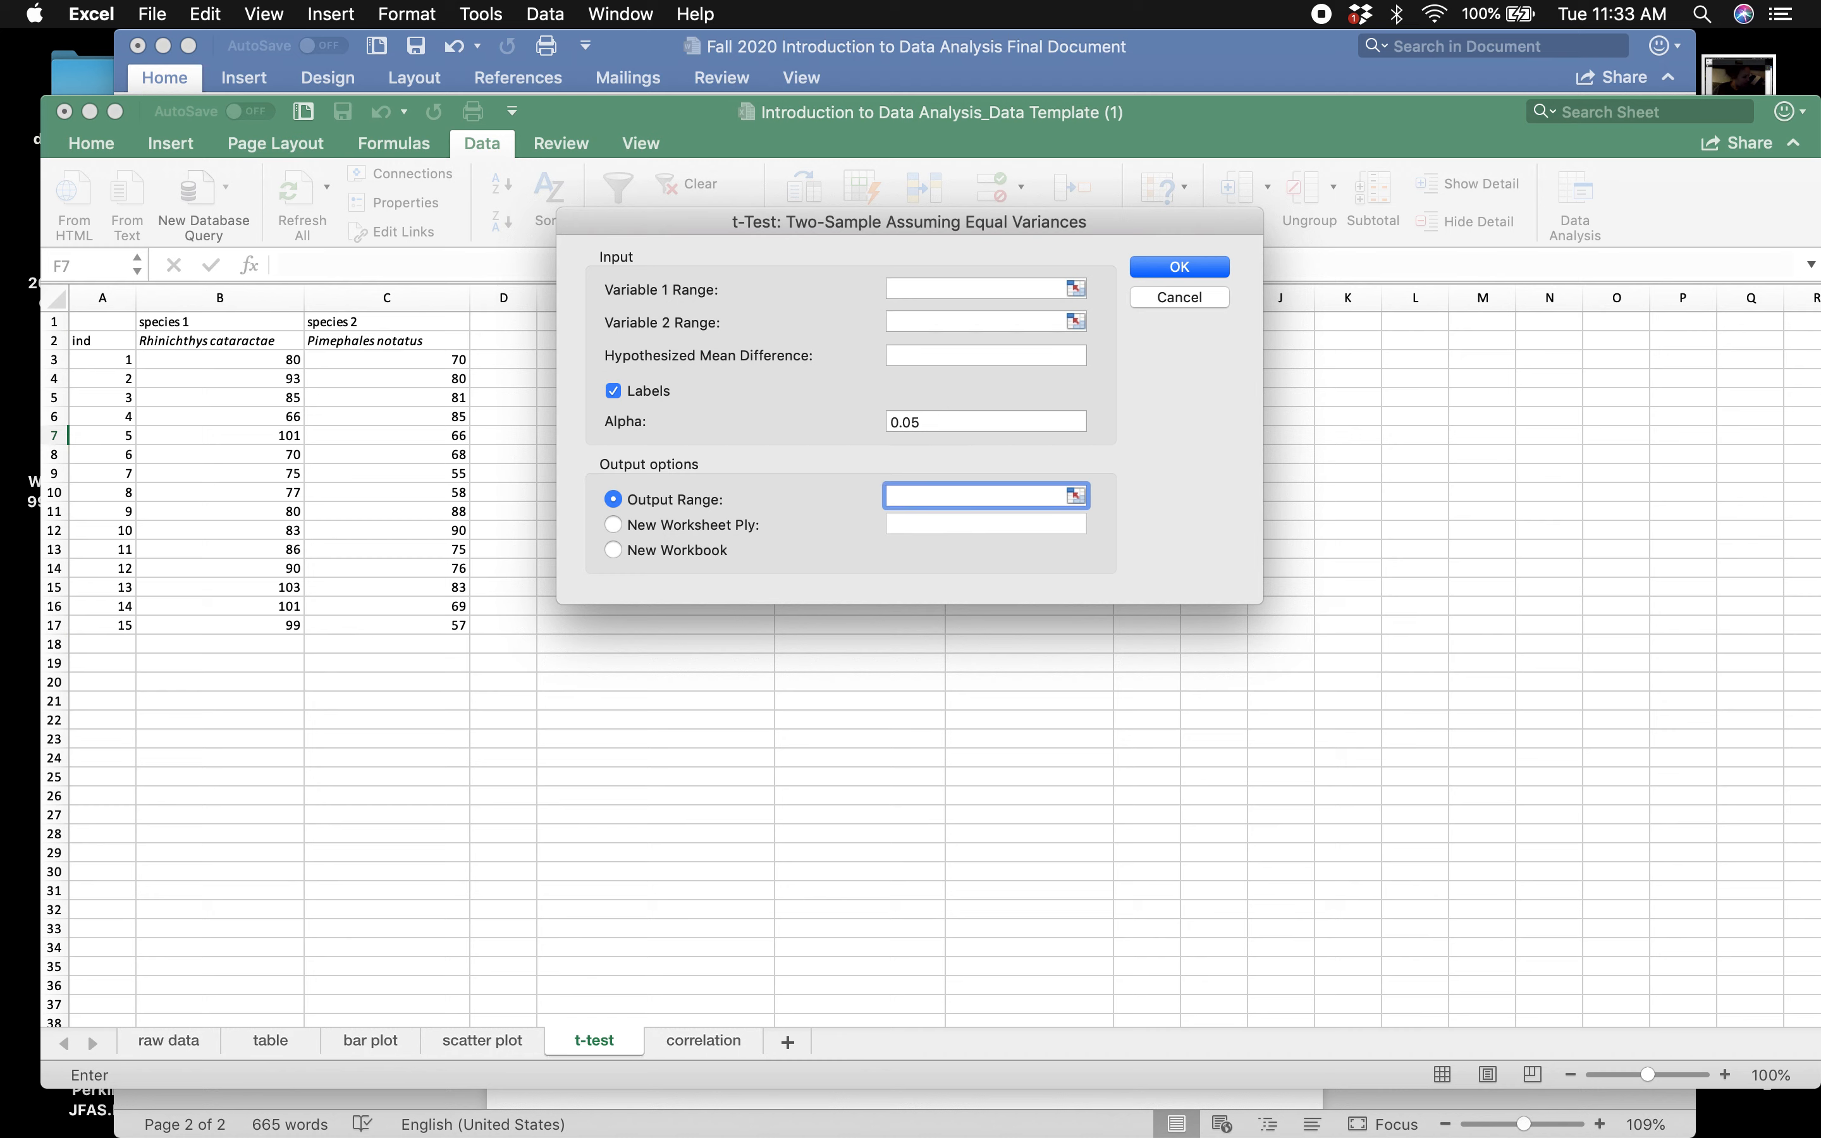
- Set the t-test's variable 1 range to $B$2:$B$17 and variable 2 range to $C$2:$C$17, with labels included
click(614, 391)
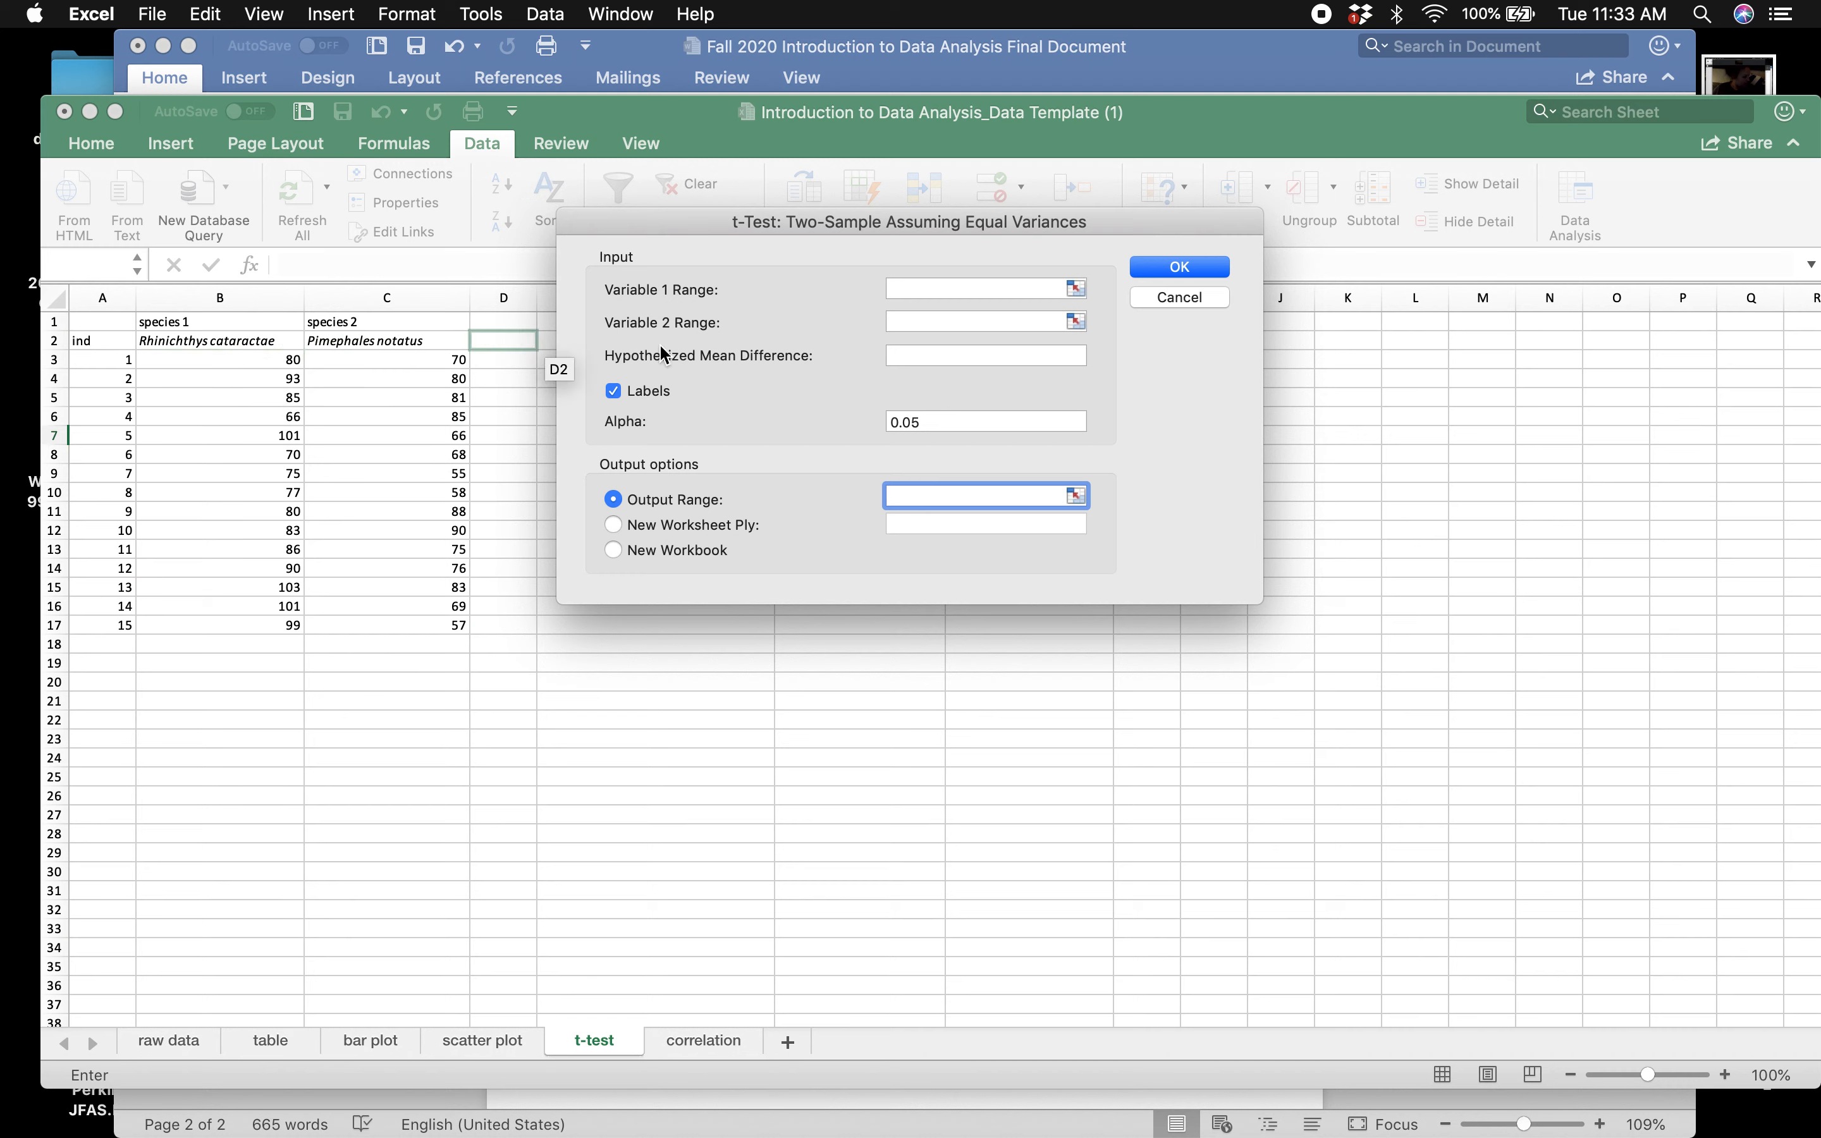
click(991, 288)
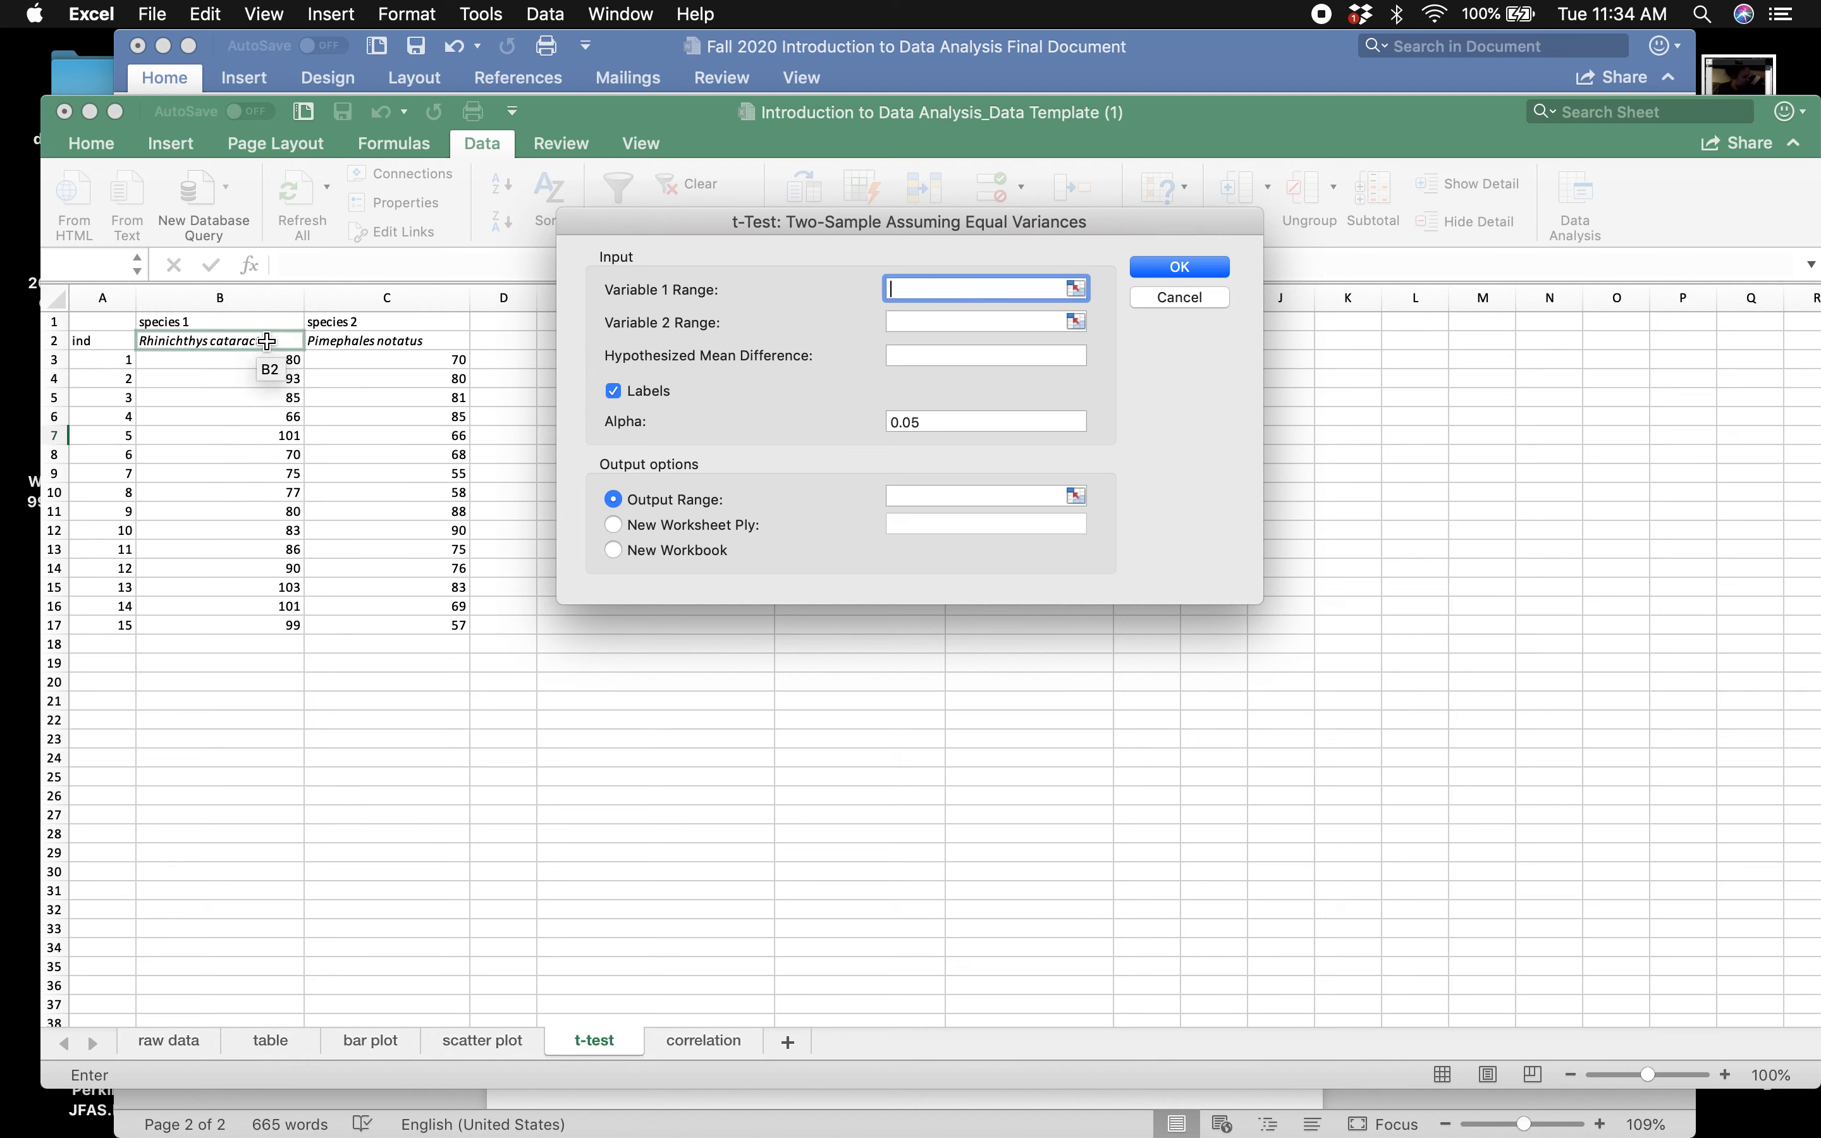
drag(266, 341, 206, 624)
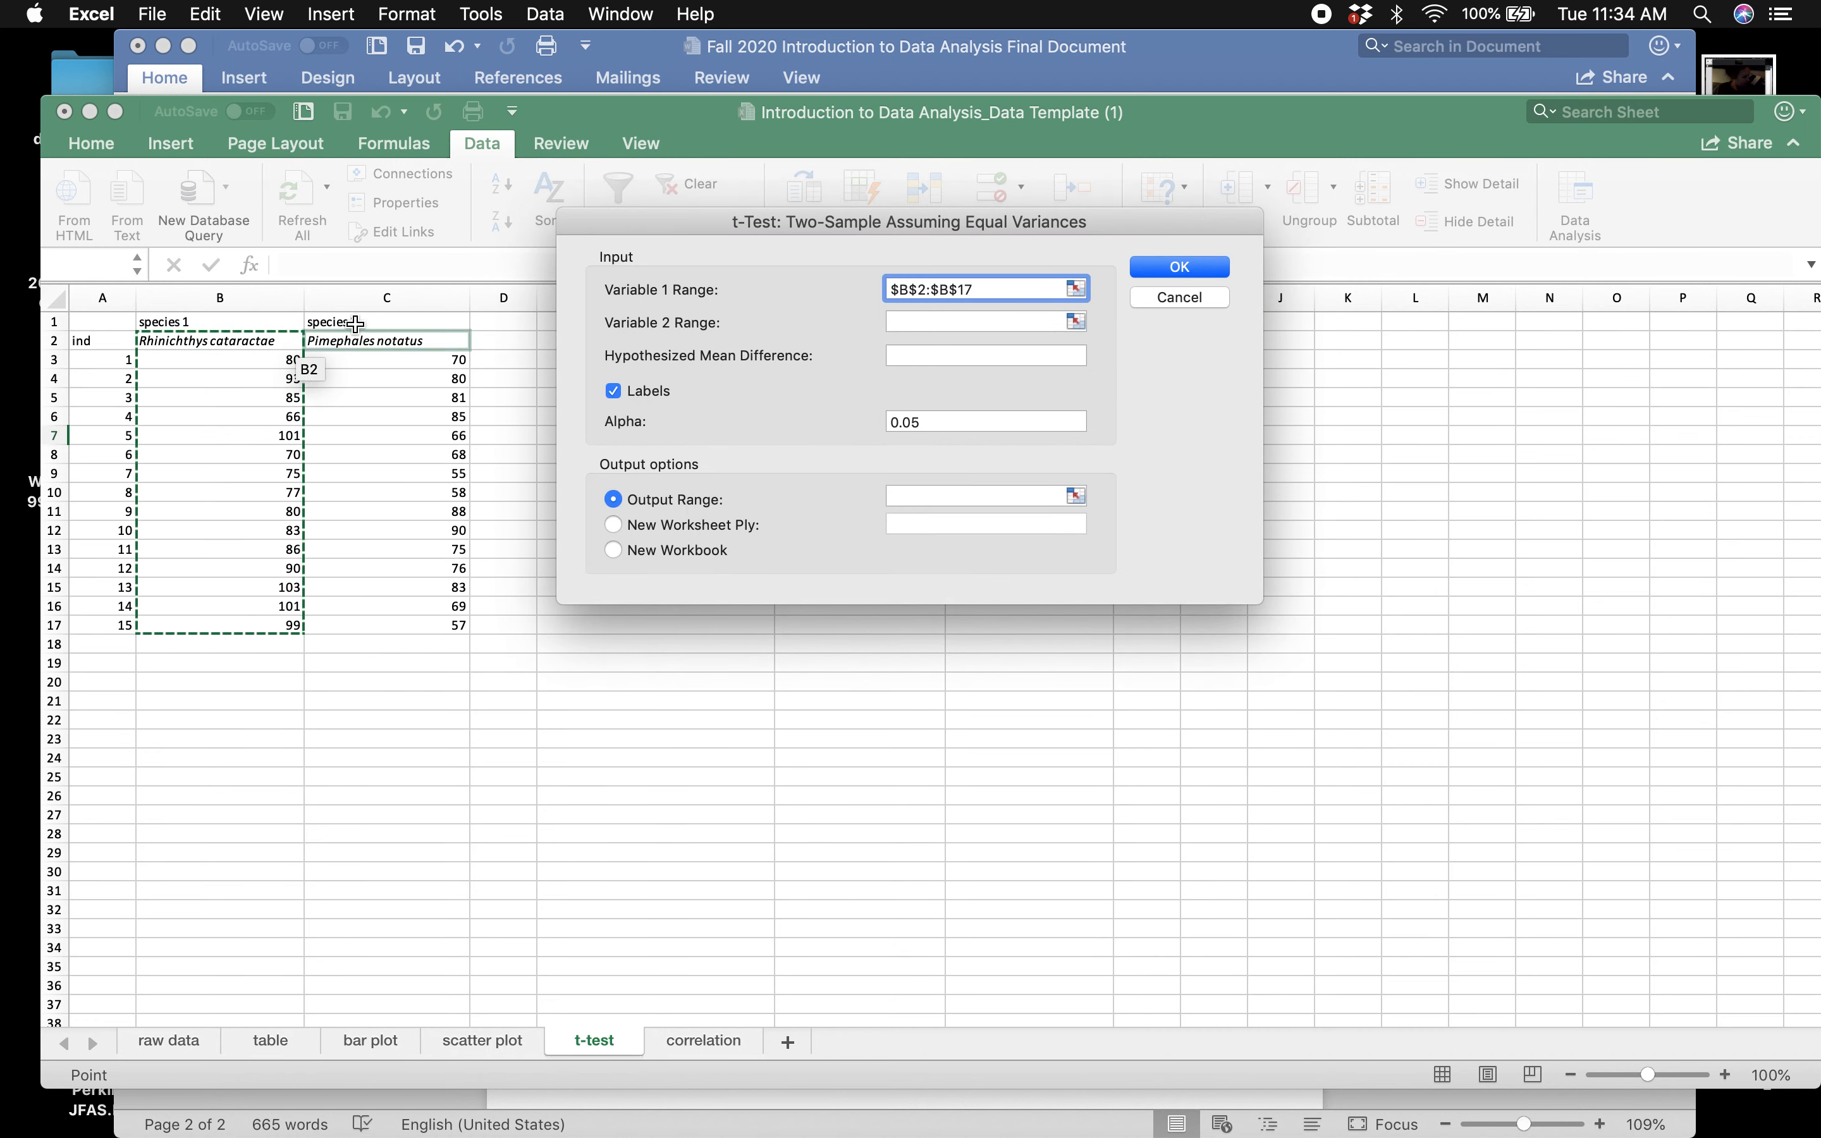
click(896, 316)
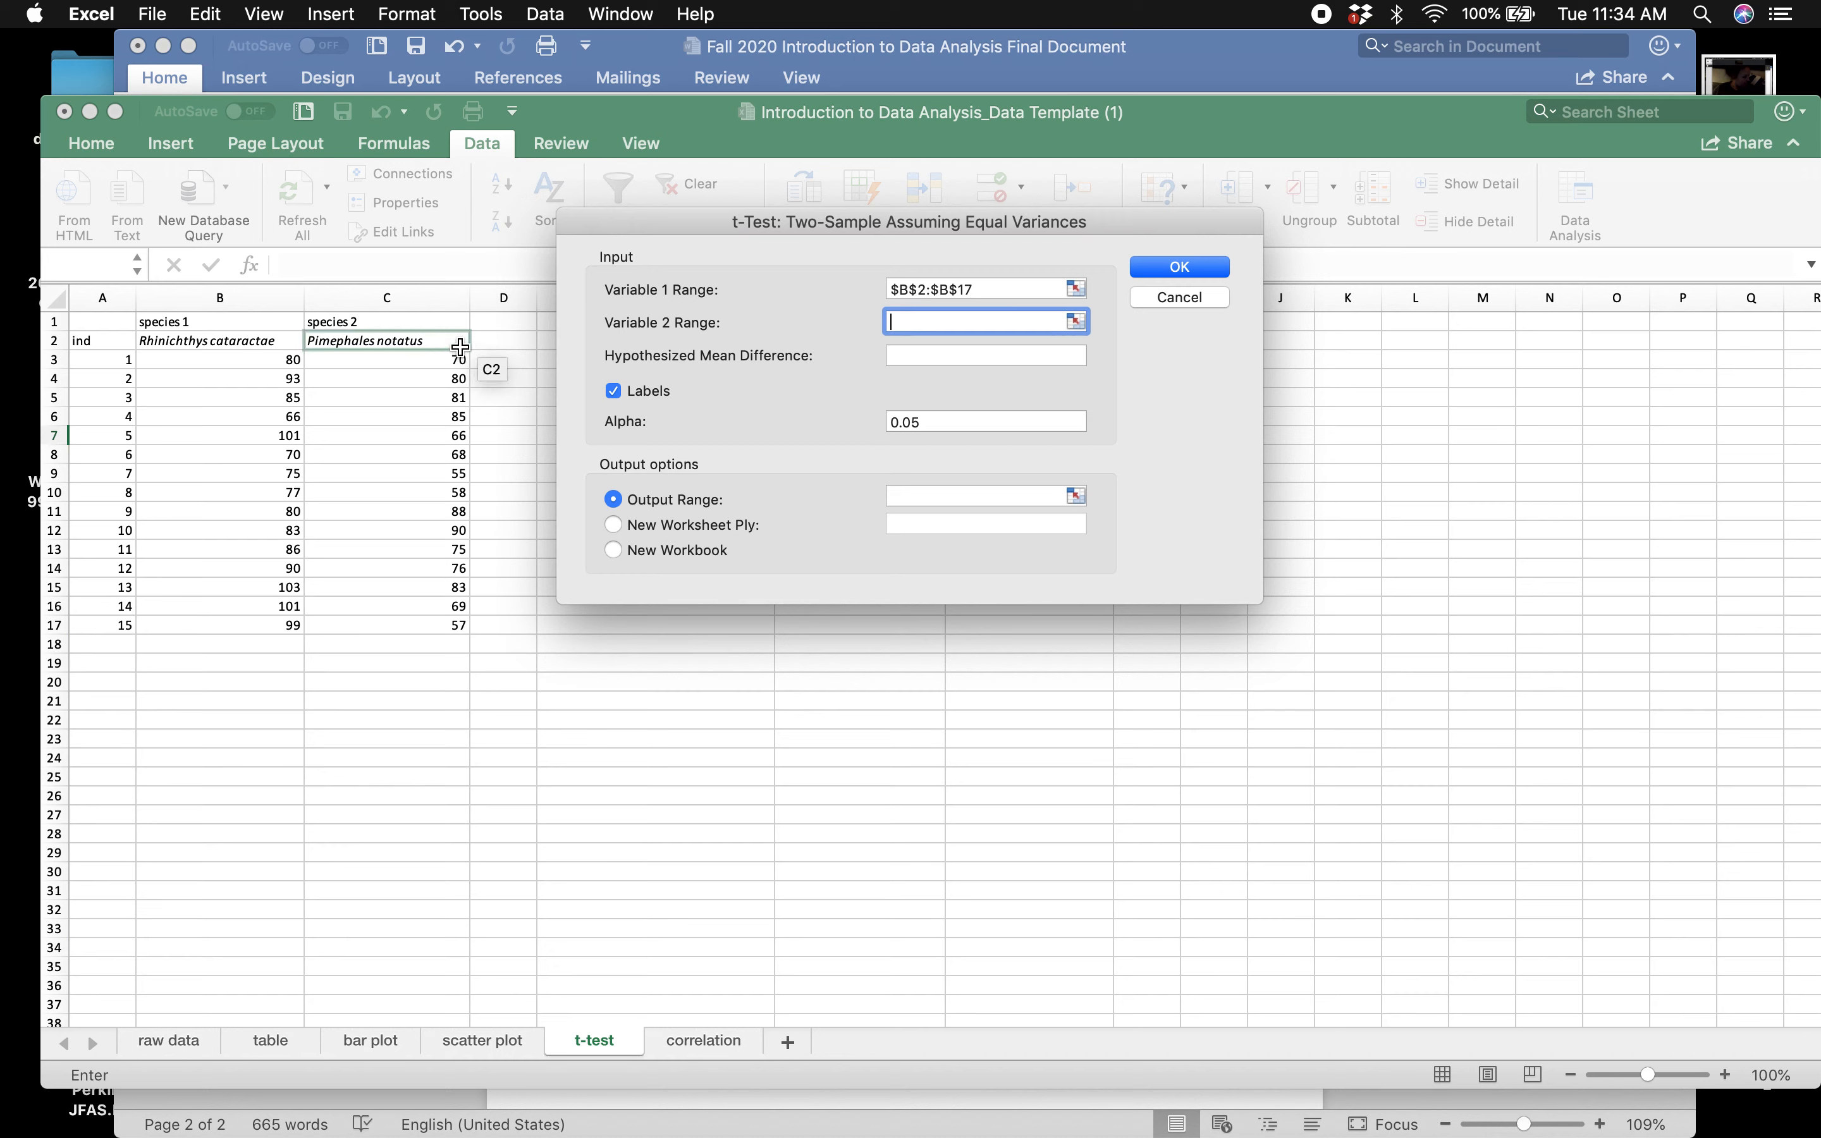
drag(458, 343, 427, 617)
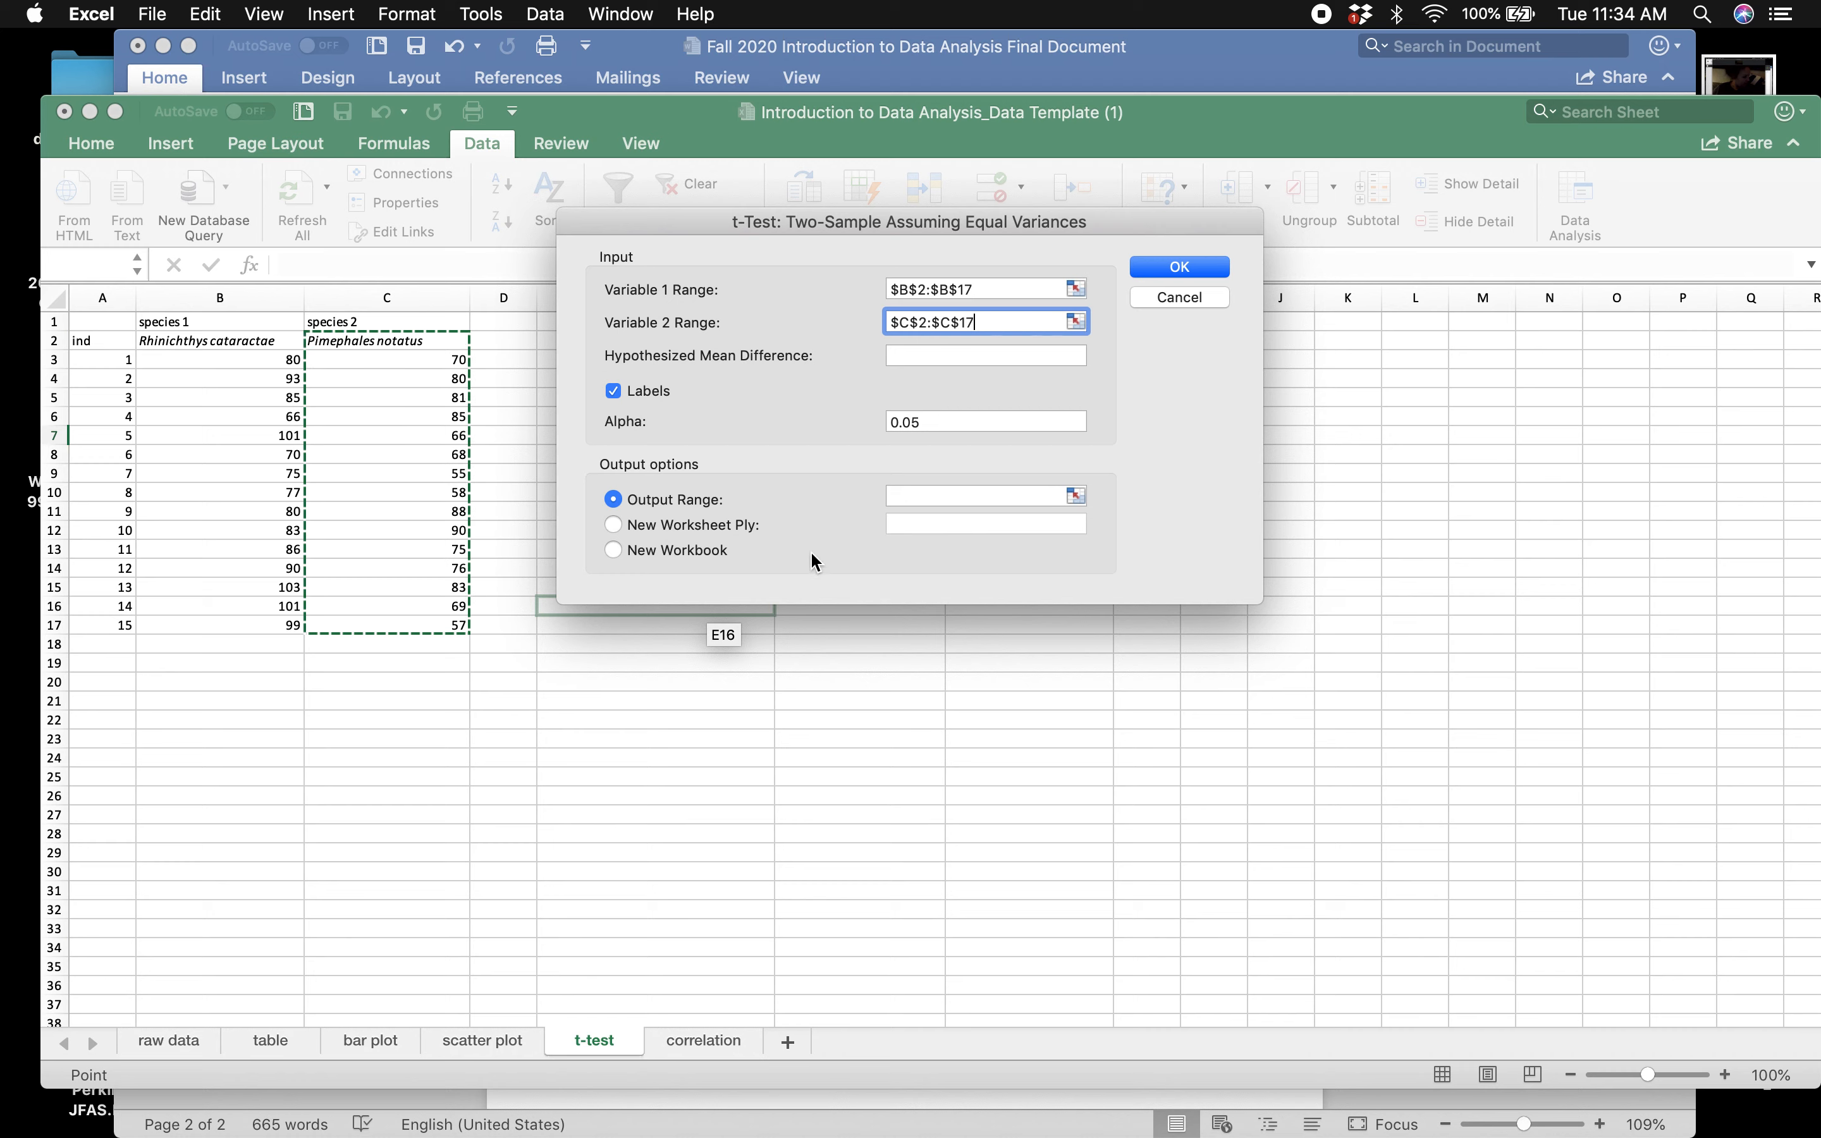
- Set the t-test's output range to $E$18, run the analysis and deselect the output table
click(924, 500)
click(602, 644)
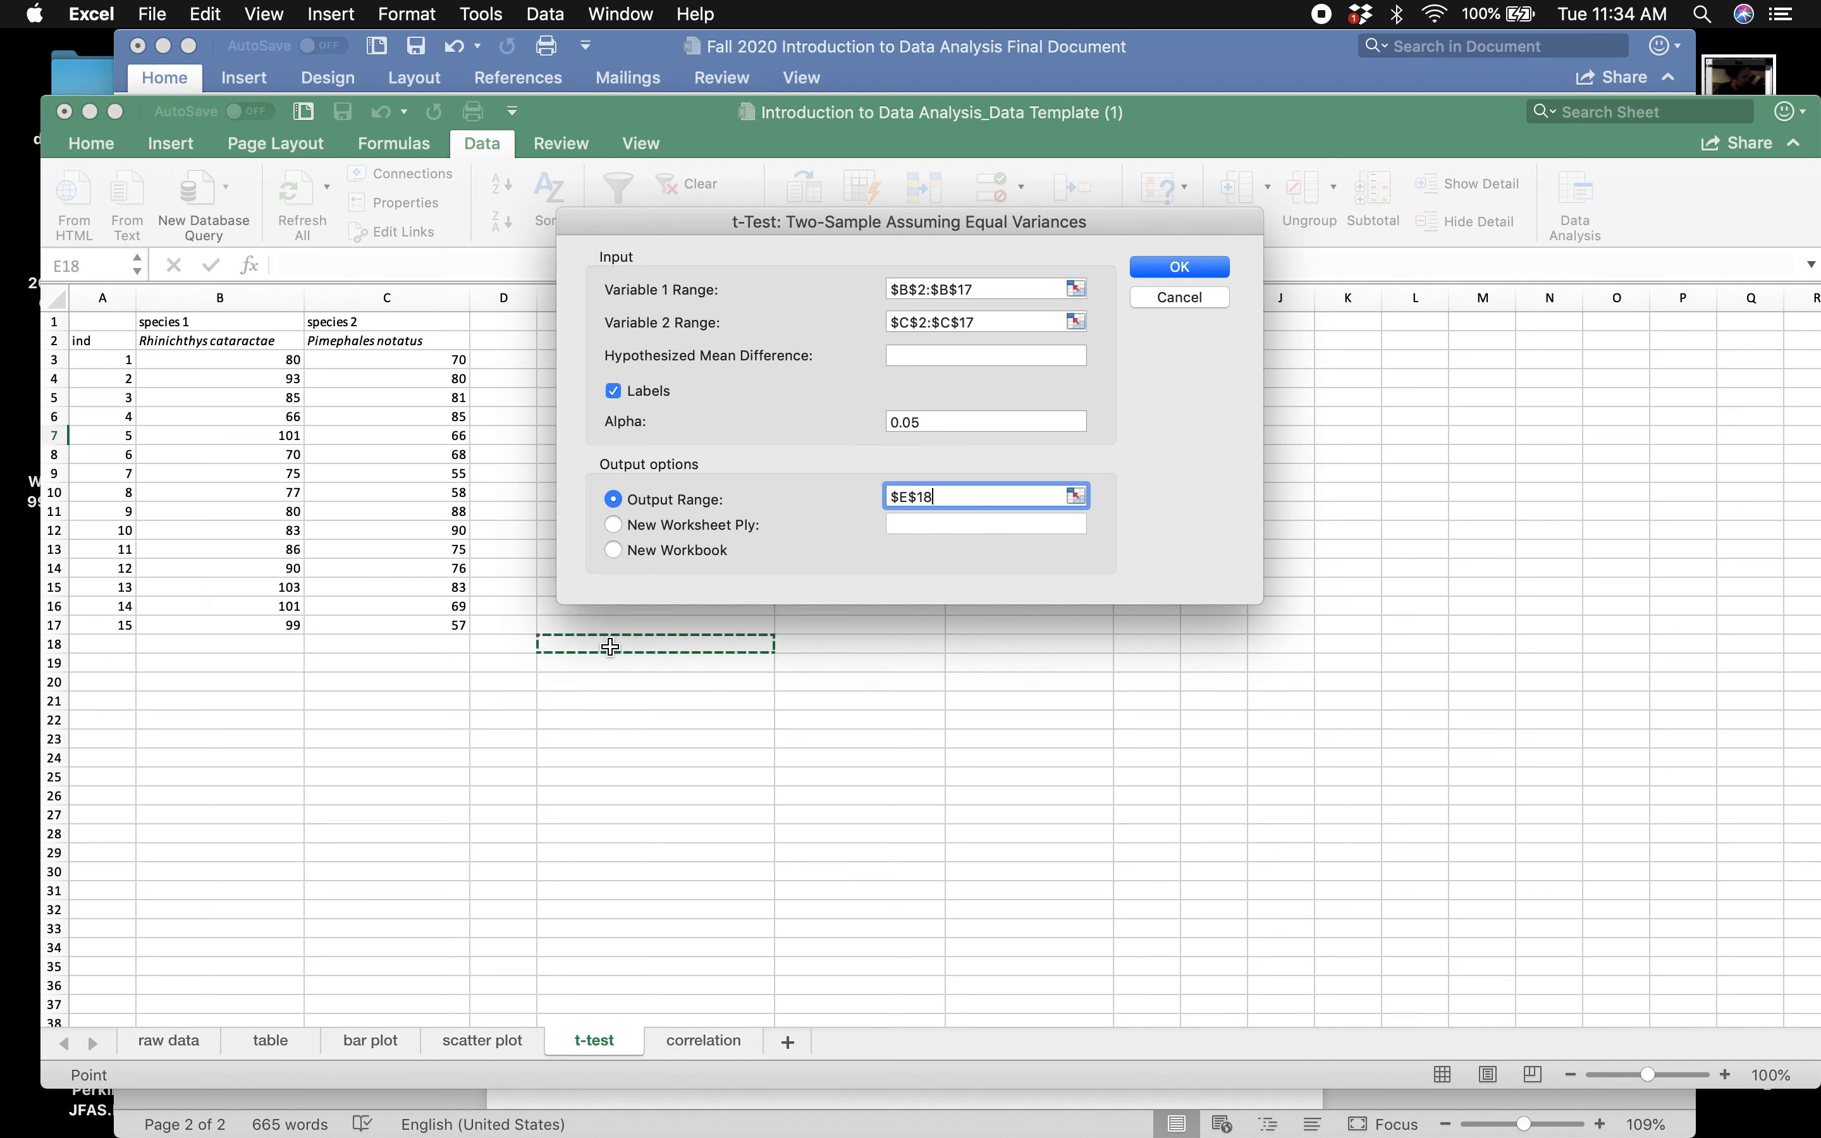
click(1195, 269)
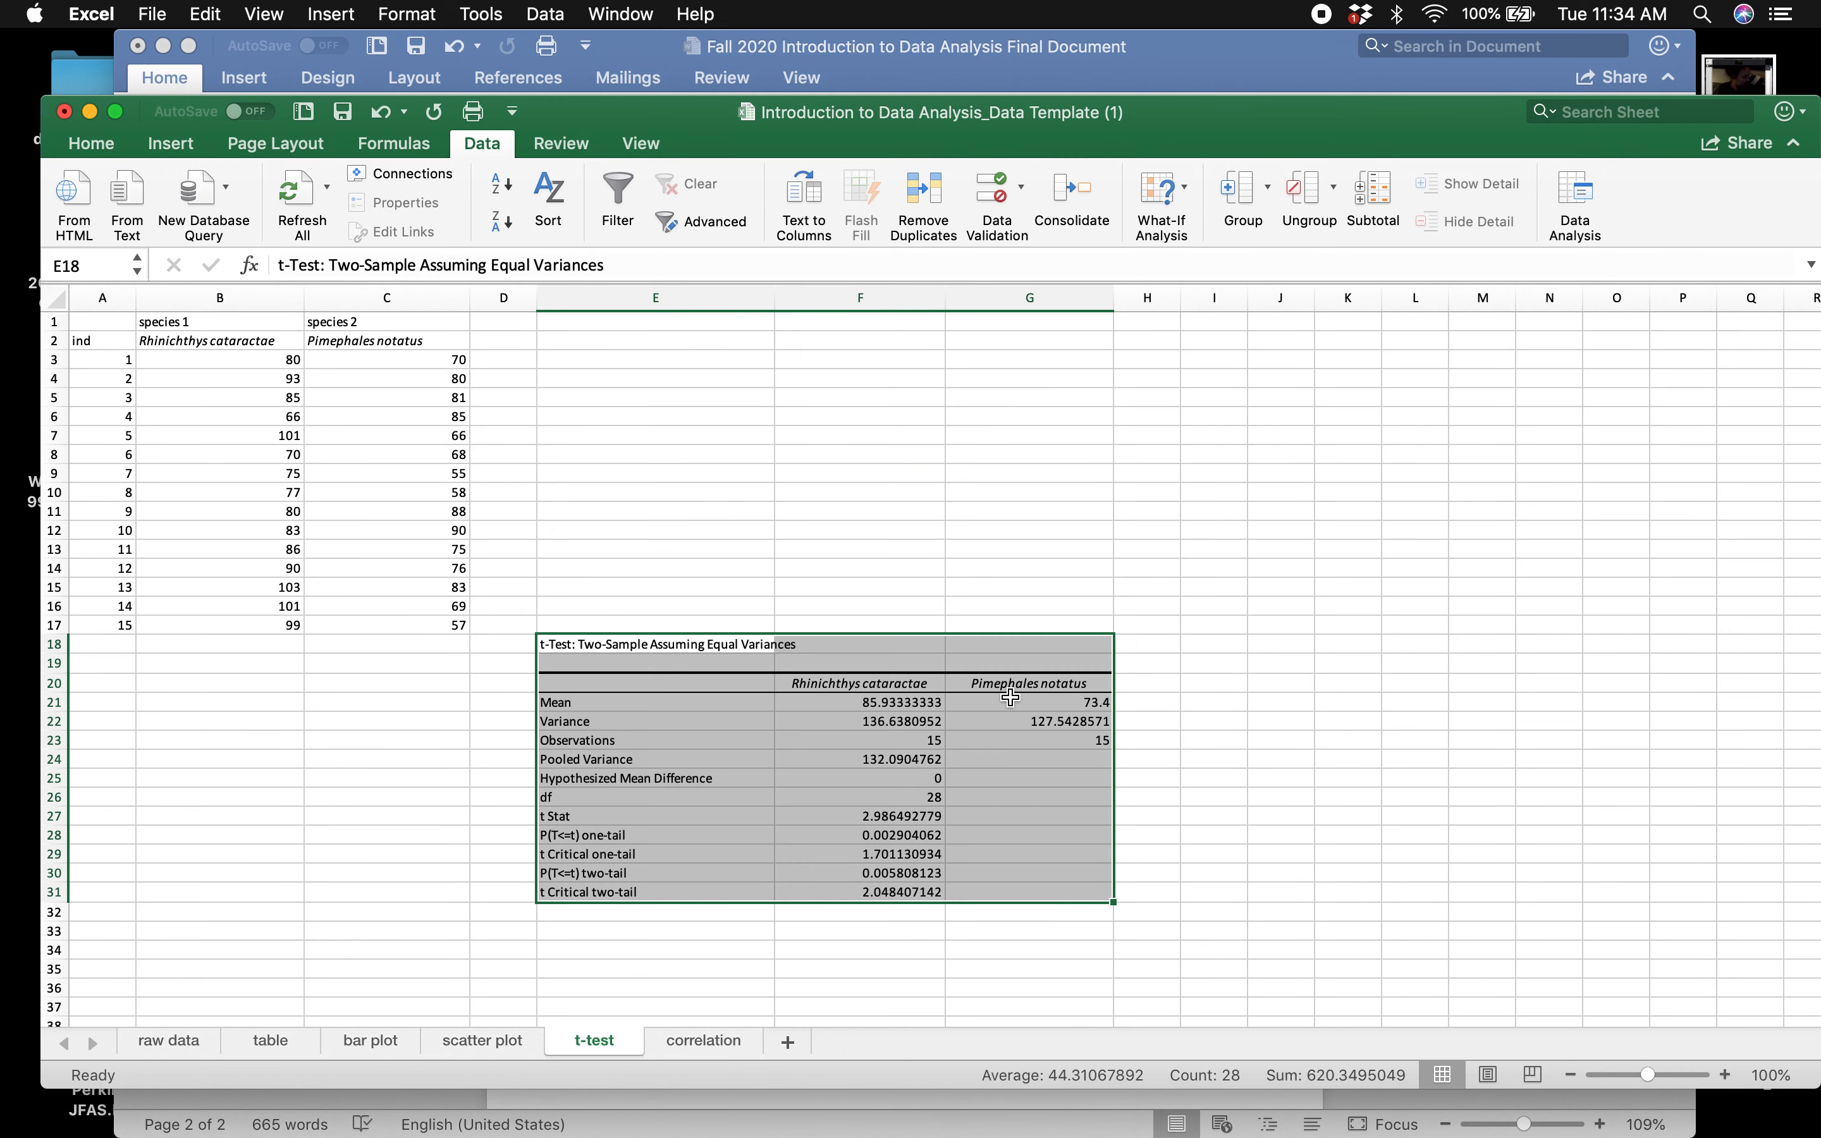
click(1231, 700)
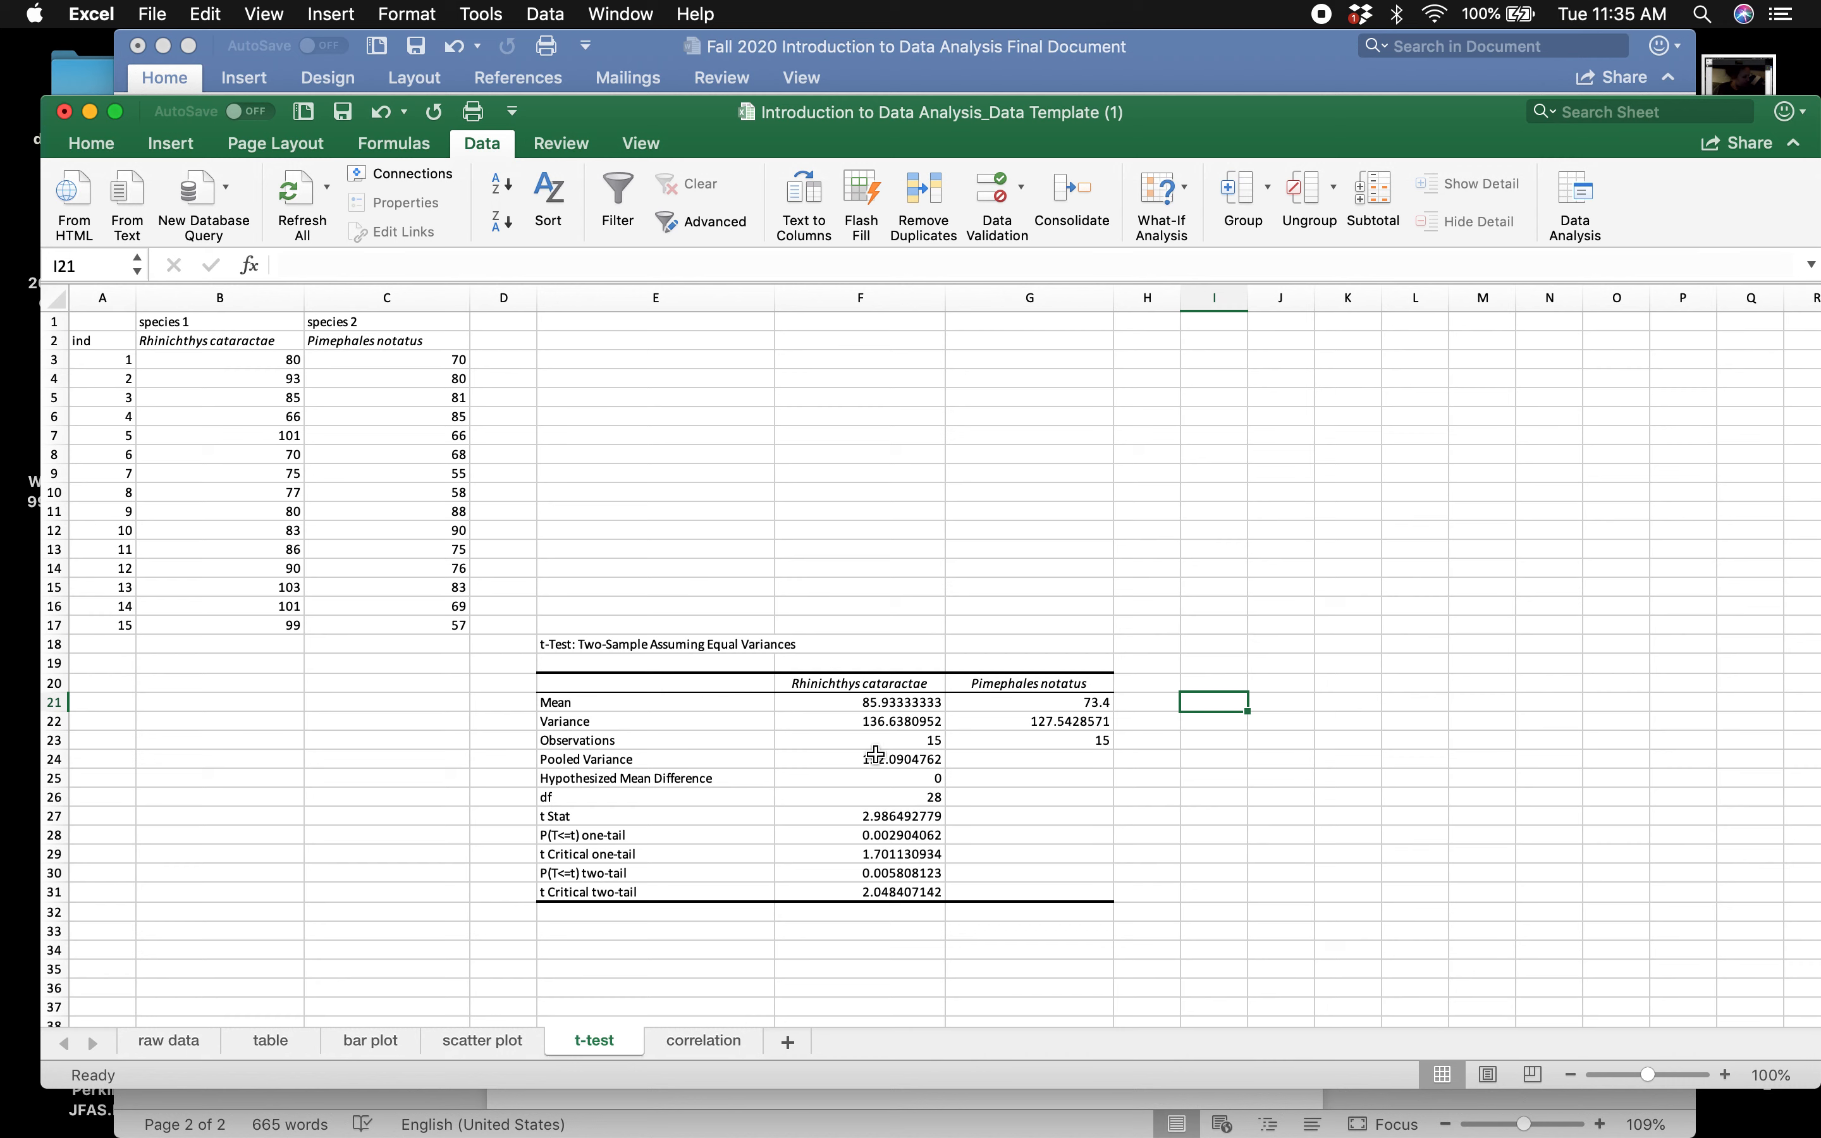
- Examine the t-test output's means, variances and observations, and its remaining statistics down to the one-tail P value
click(867, 706)
drag(867, 706, 989, 747)
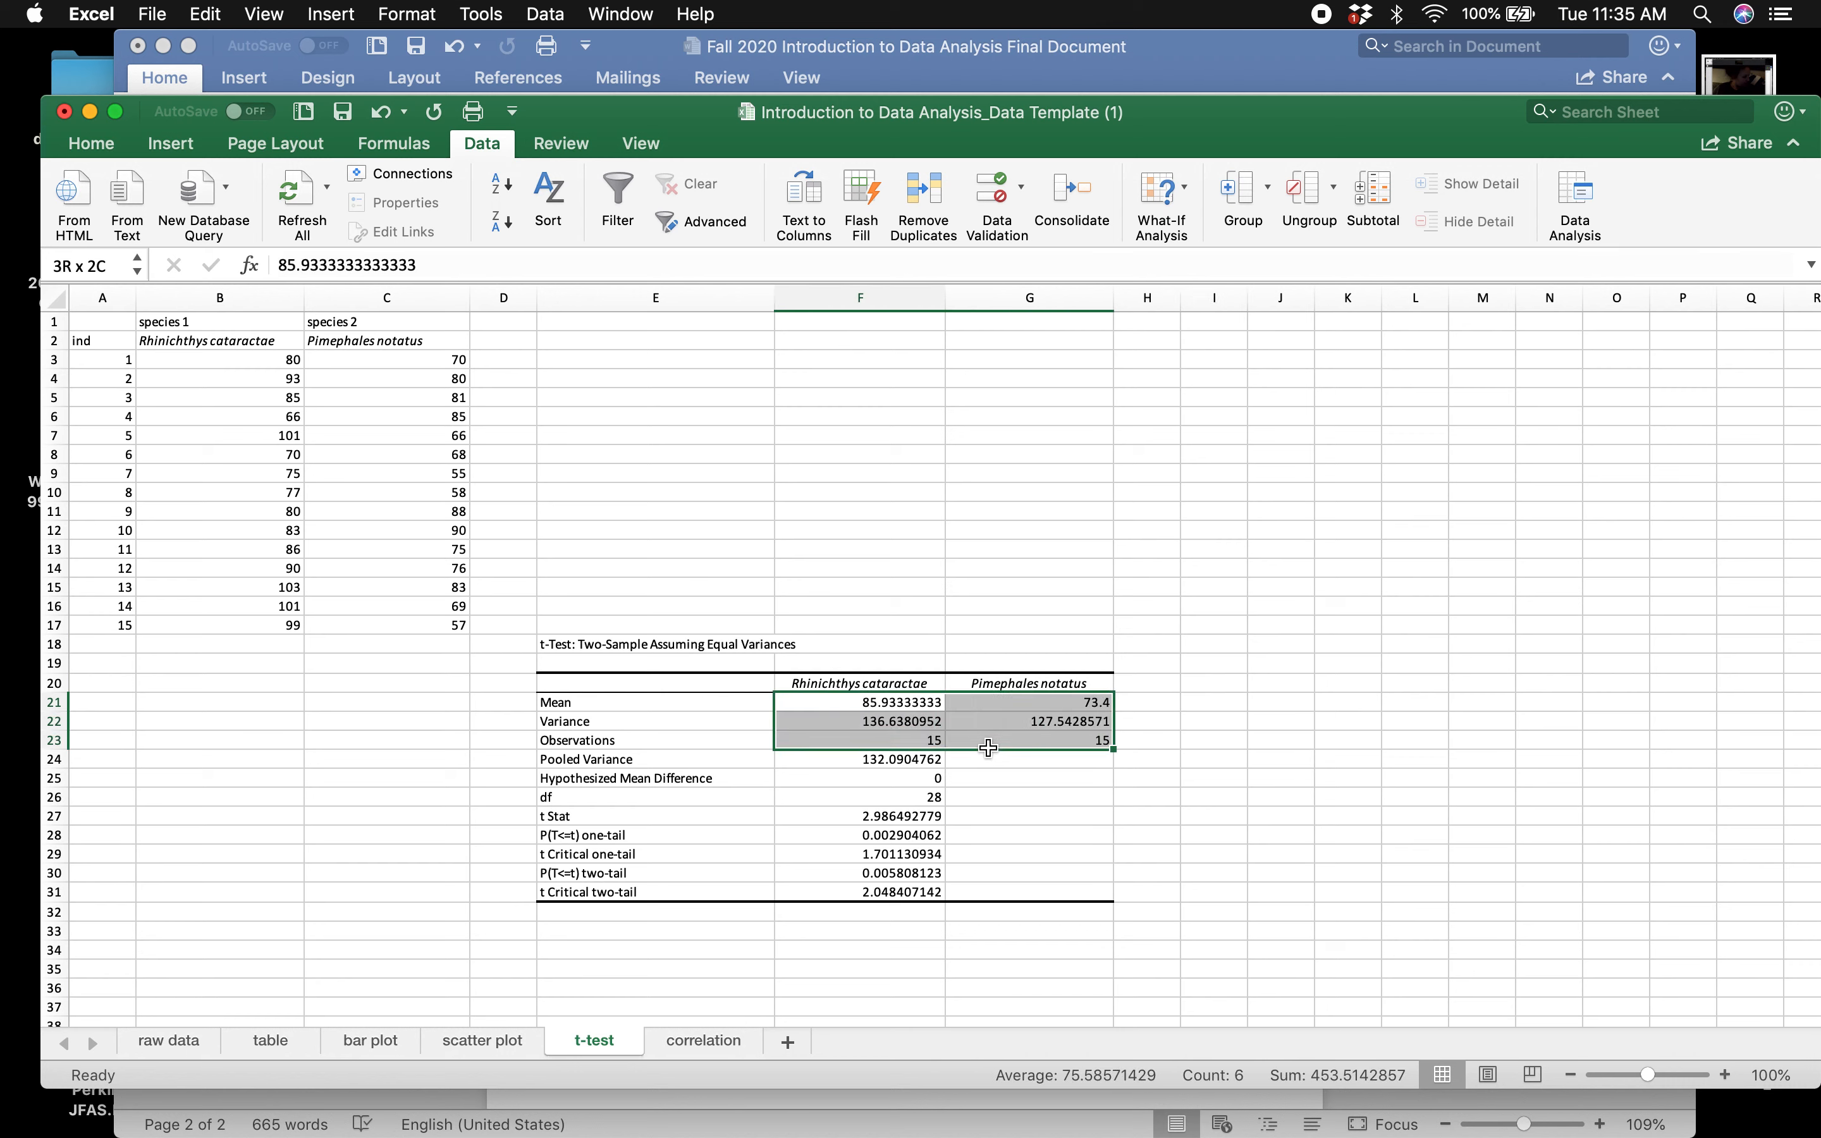
drag(922, 759, 895, 905)
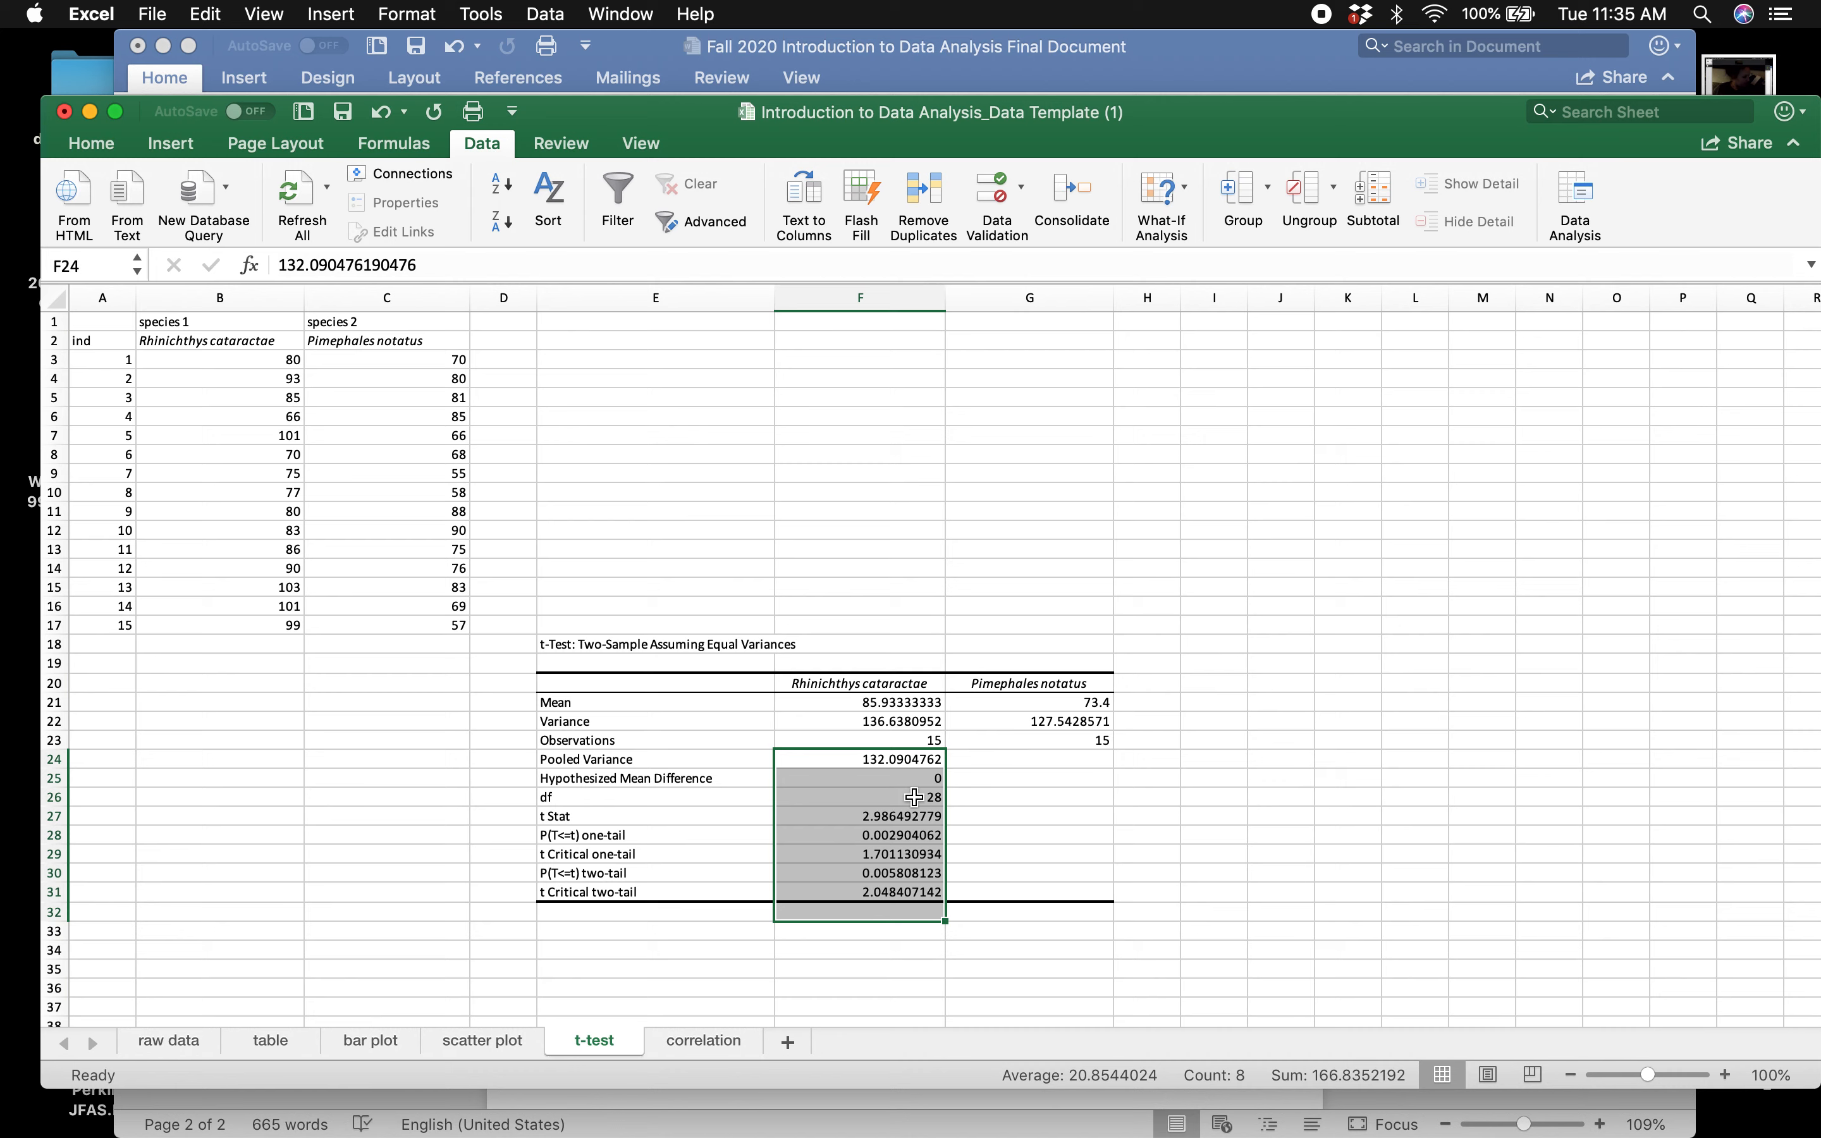
click(833, 841)
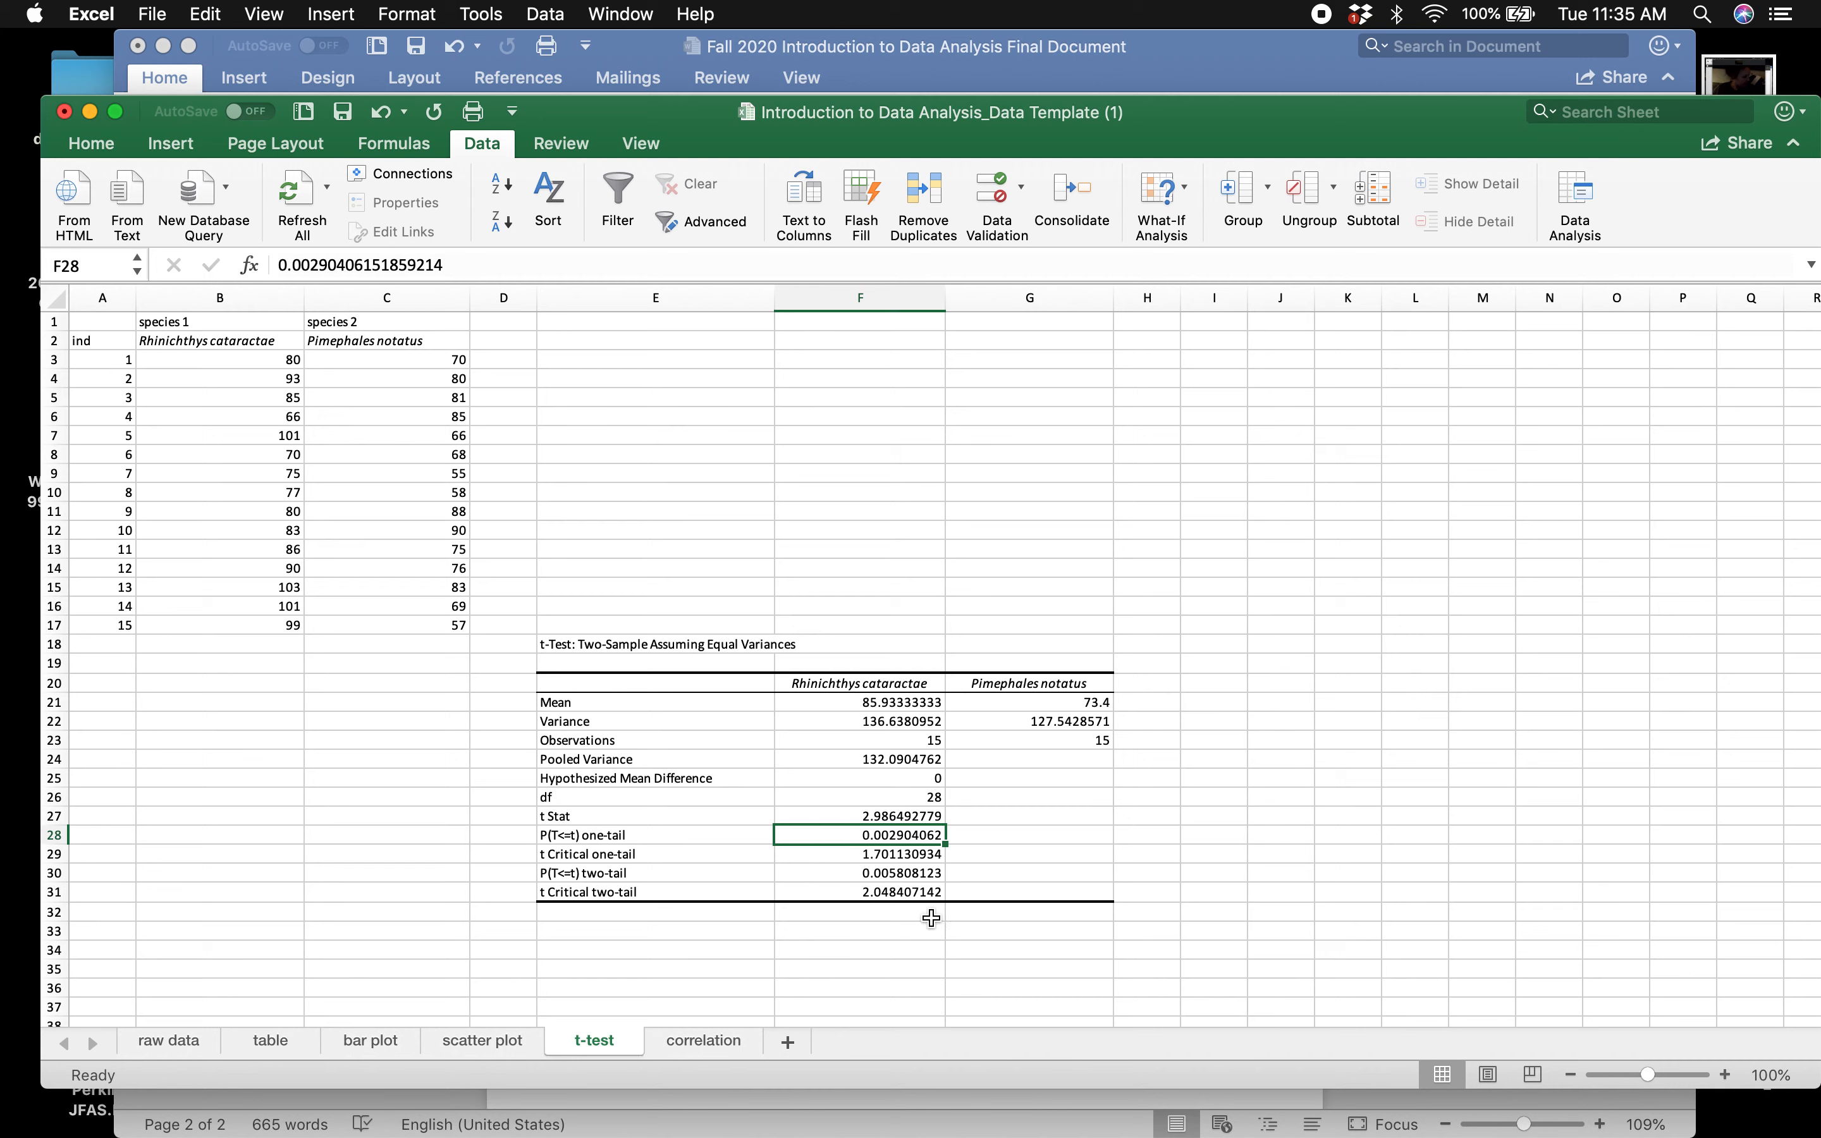
- Highlight the one-tail P value's label and number in the t-test output with a light gold fill, and deselect the cells
click(557, 836)
shift+click(793, 843)
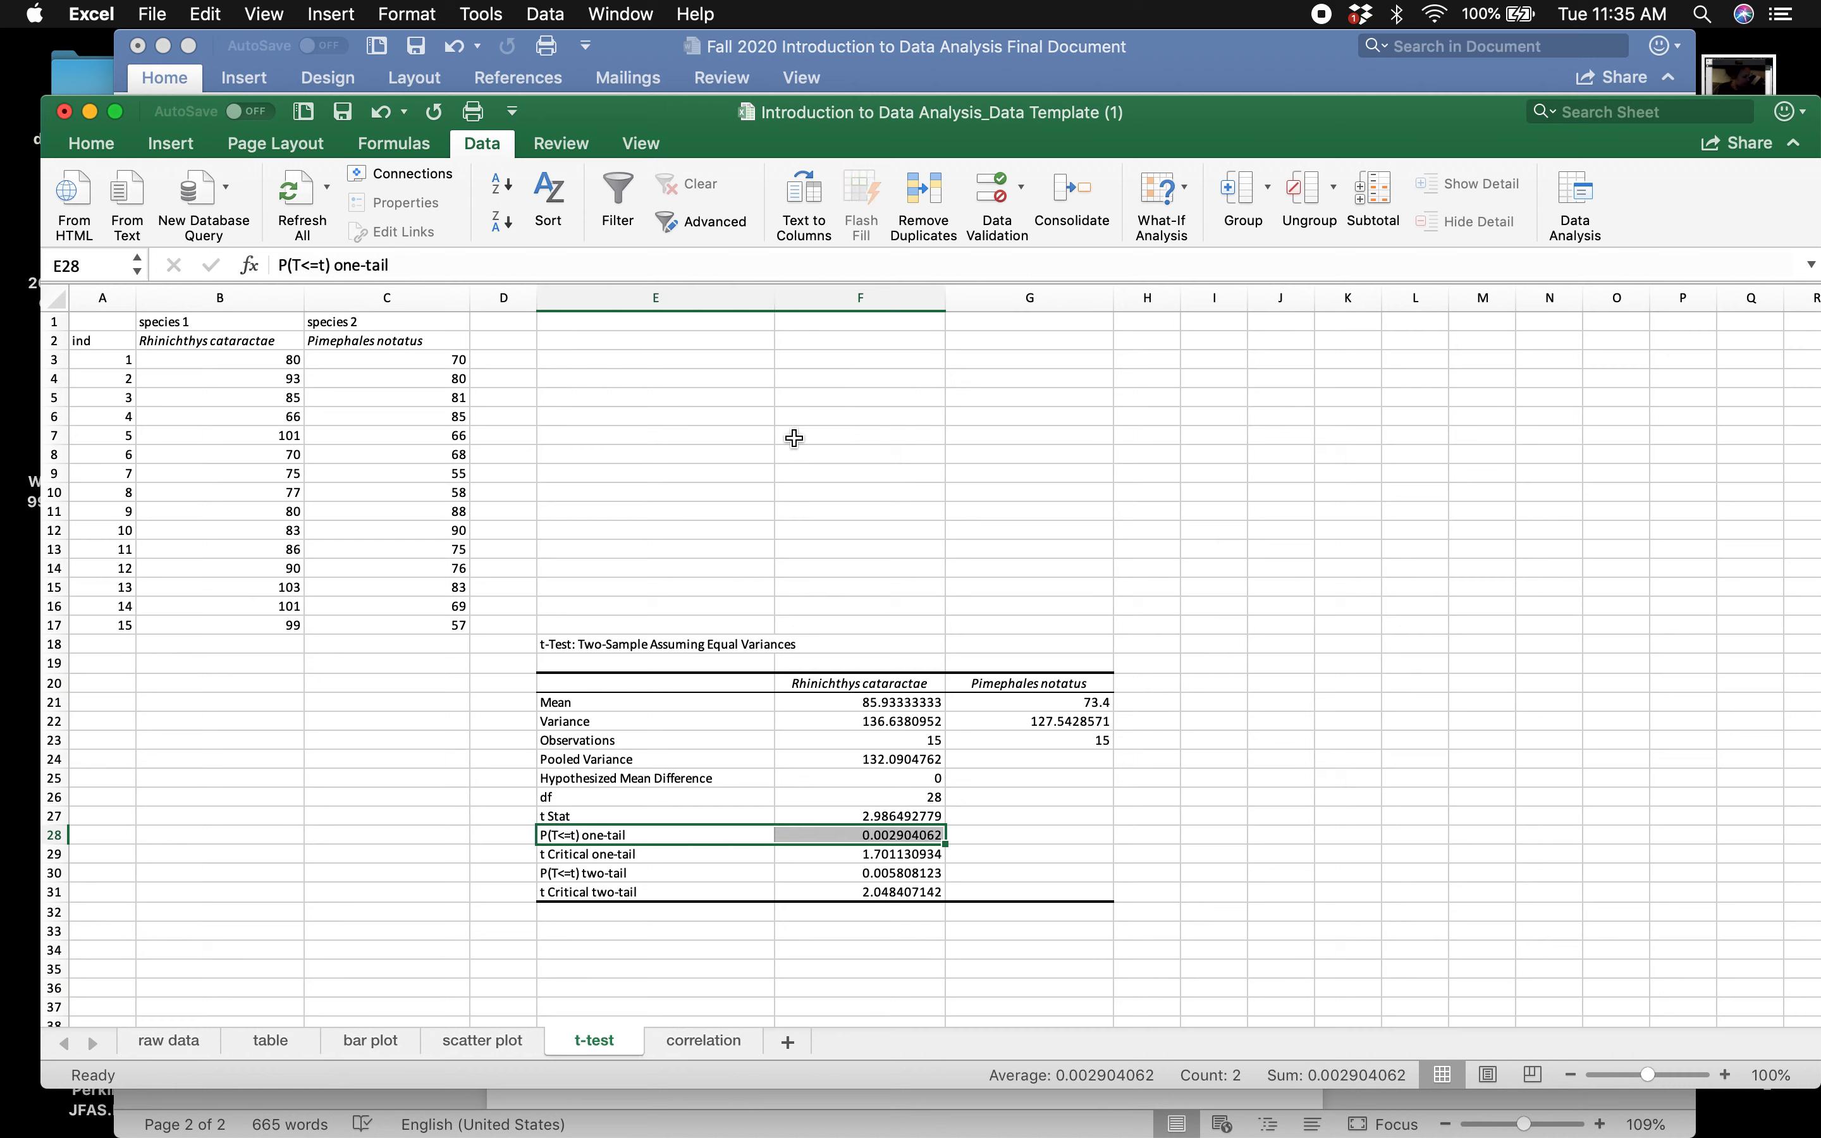
click(111, 153)
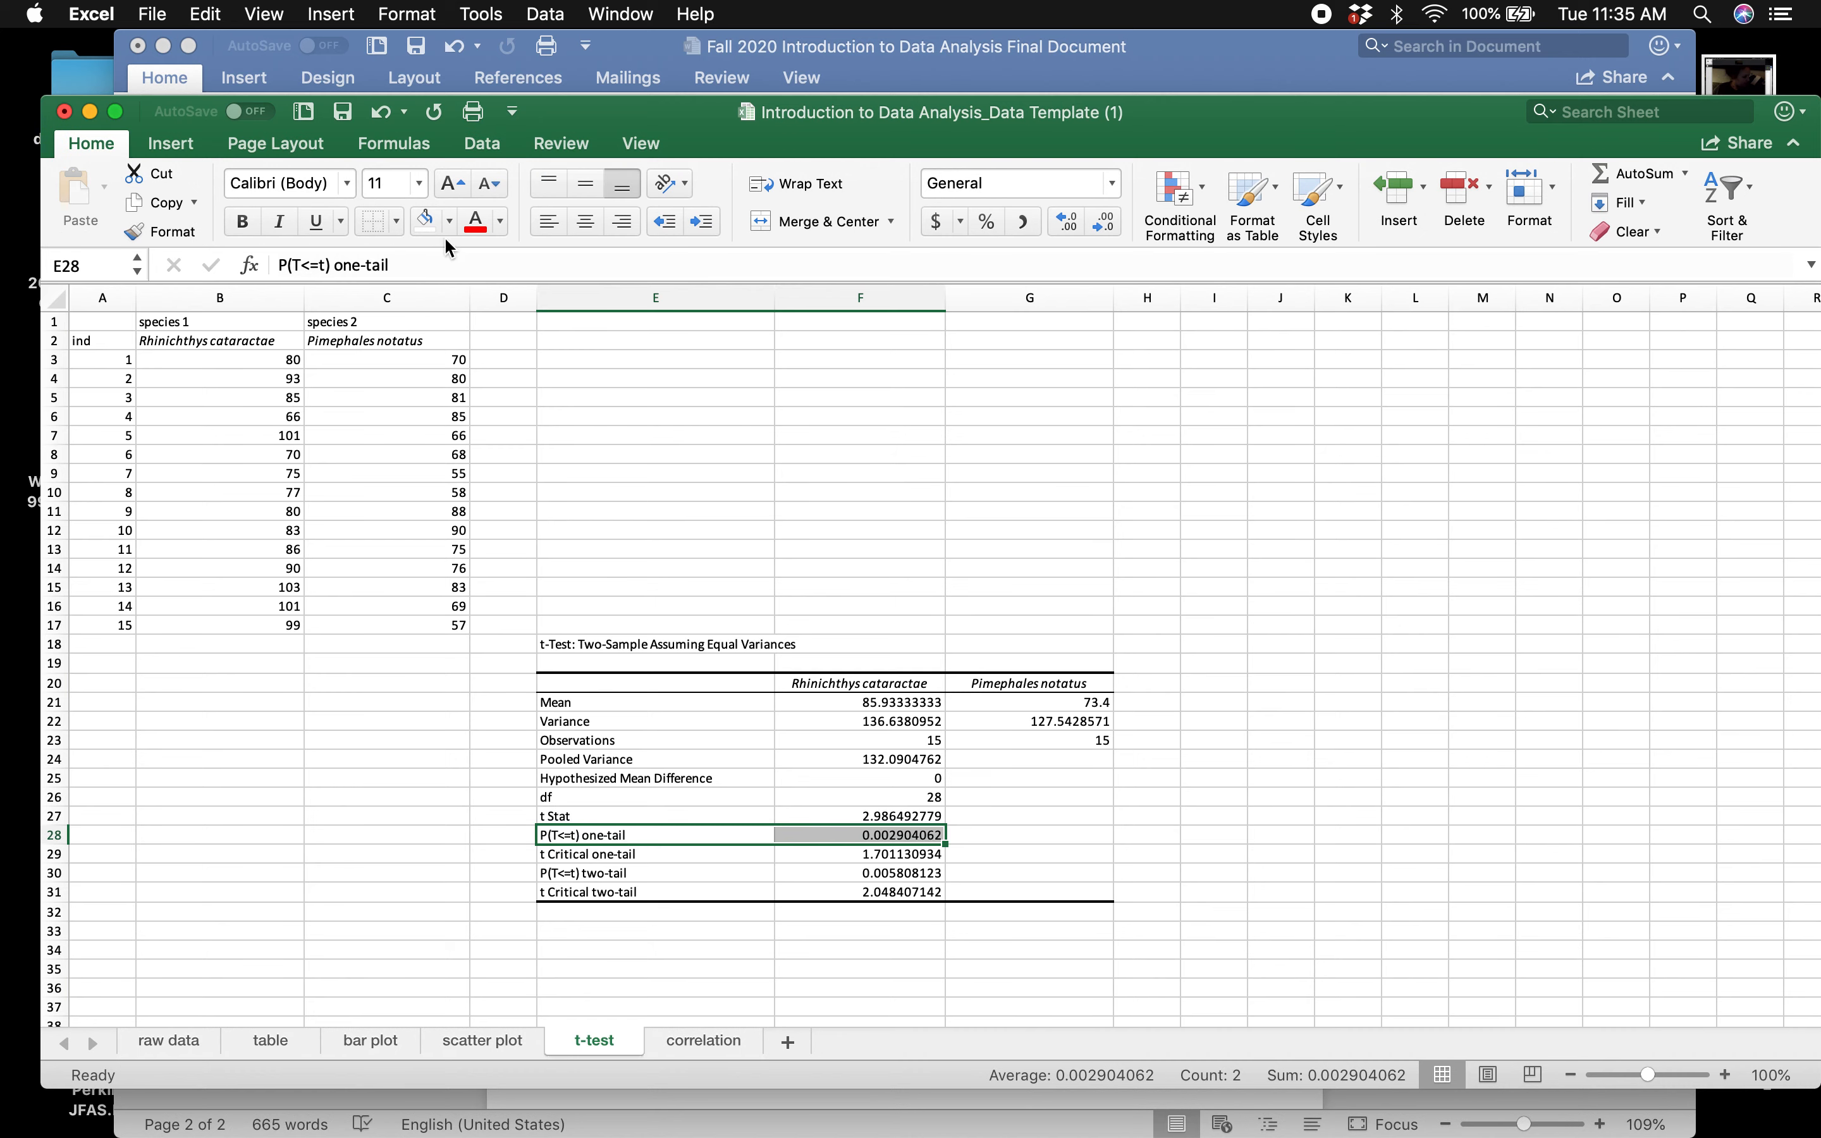
click(448, 221)
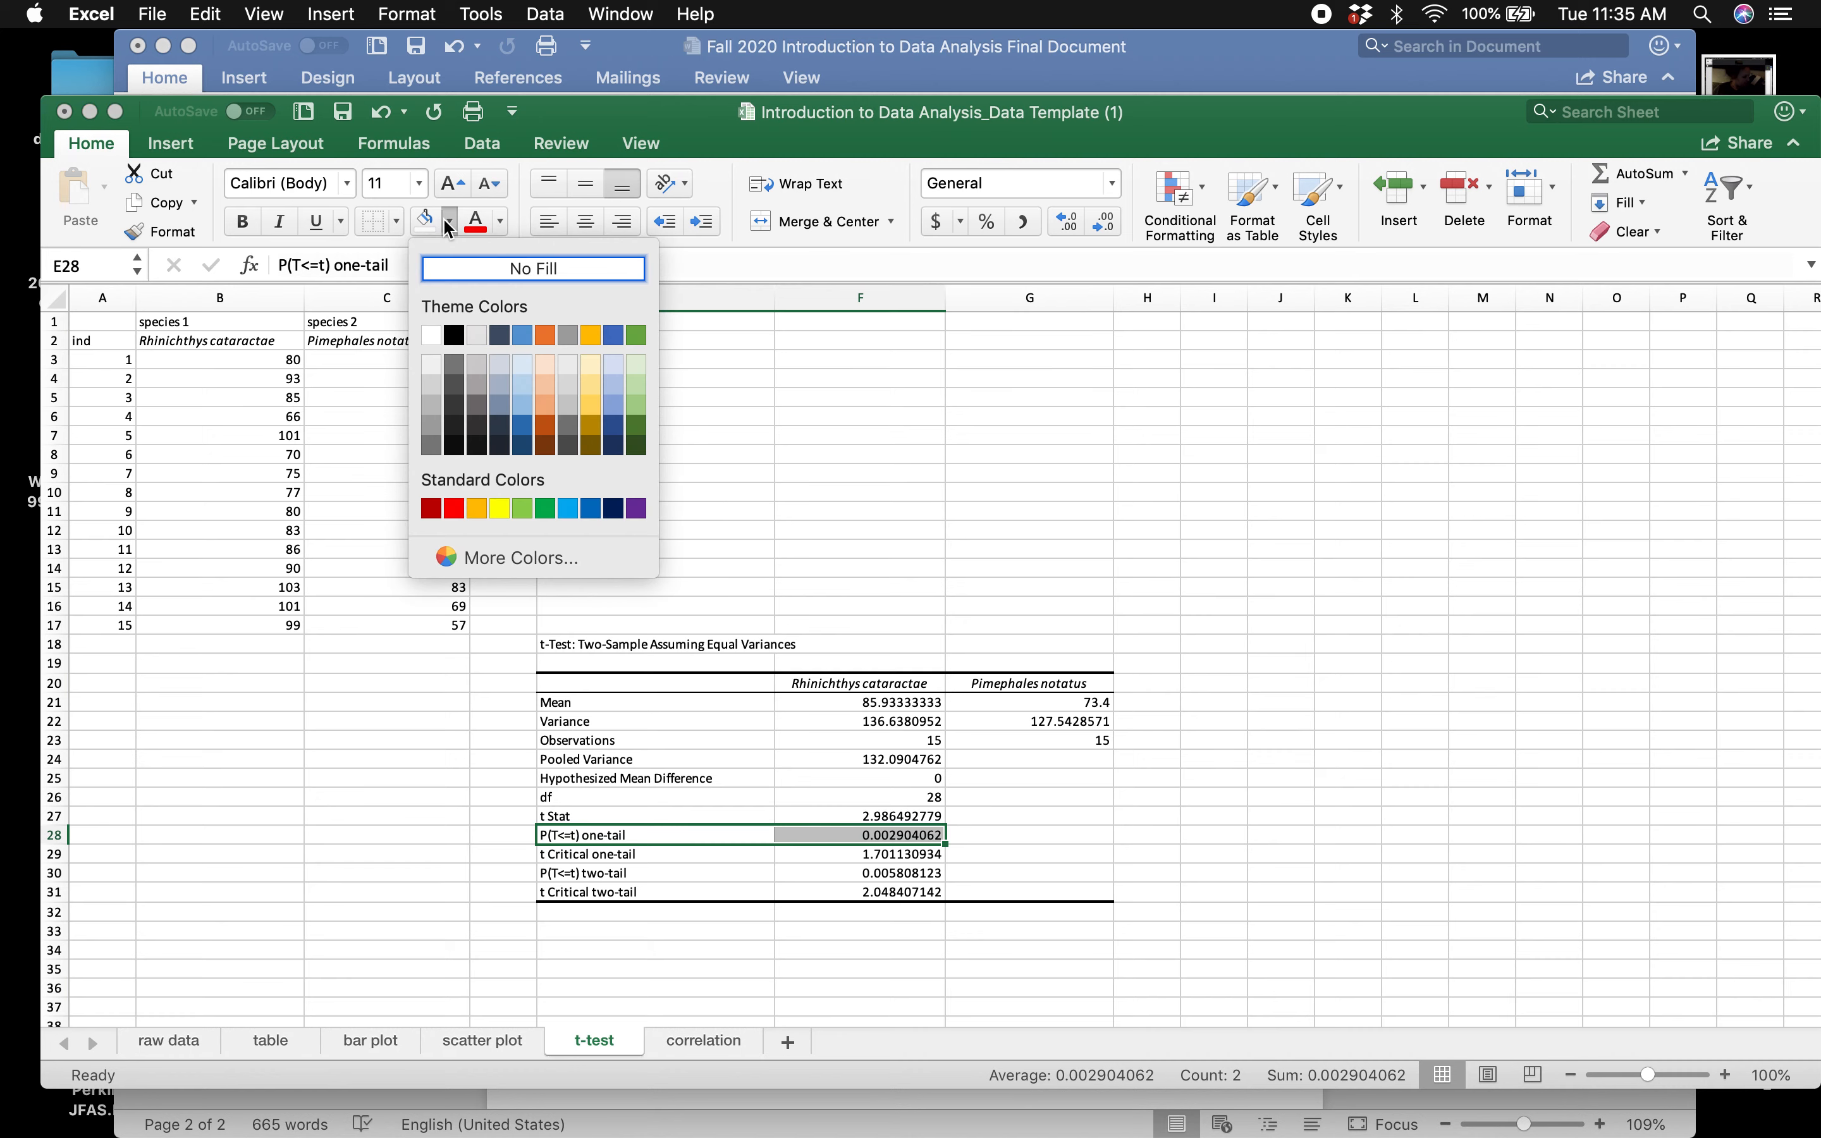
click(591, 367)
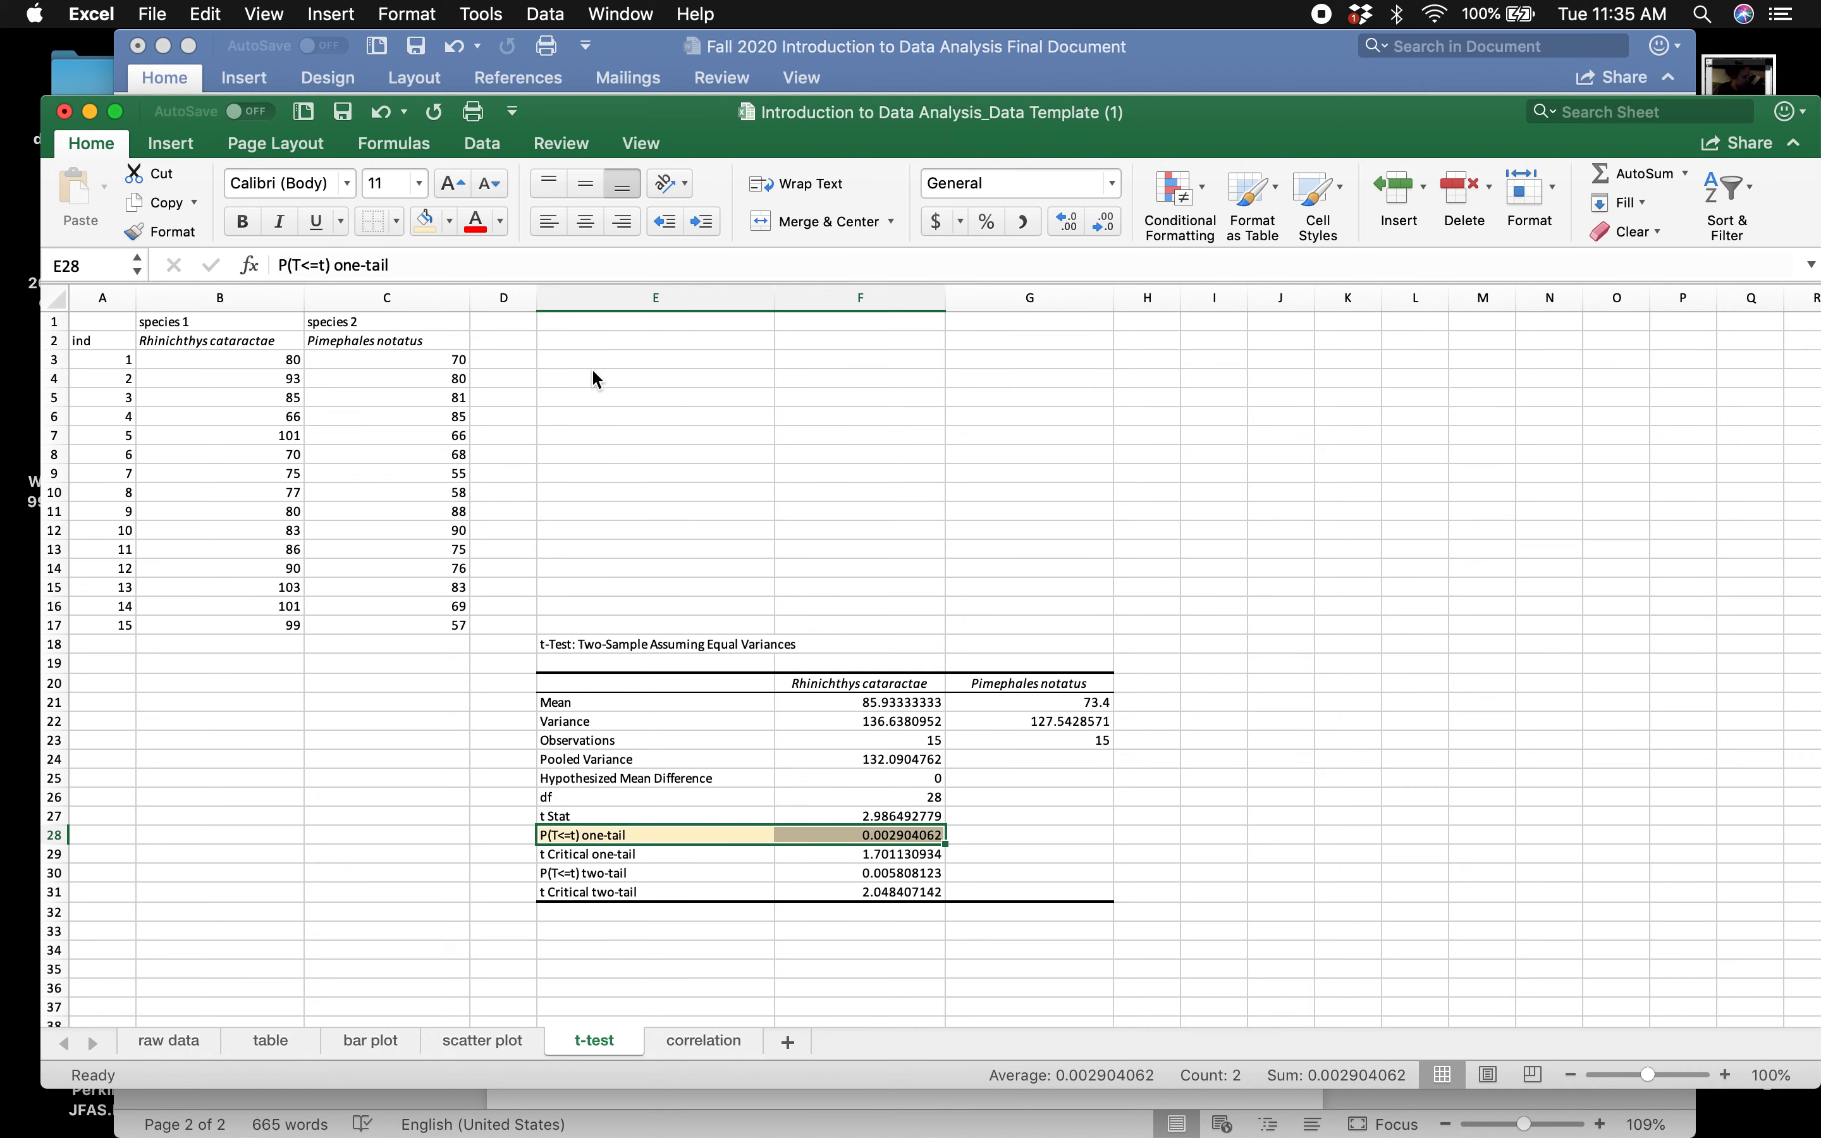
click(1121, 798)
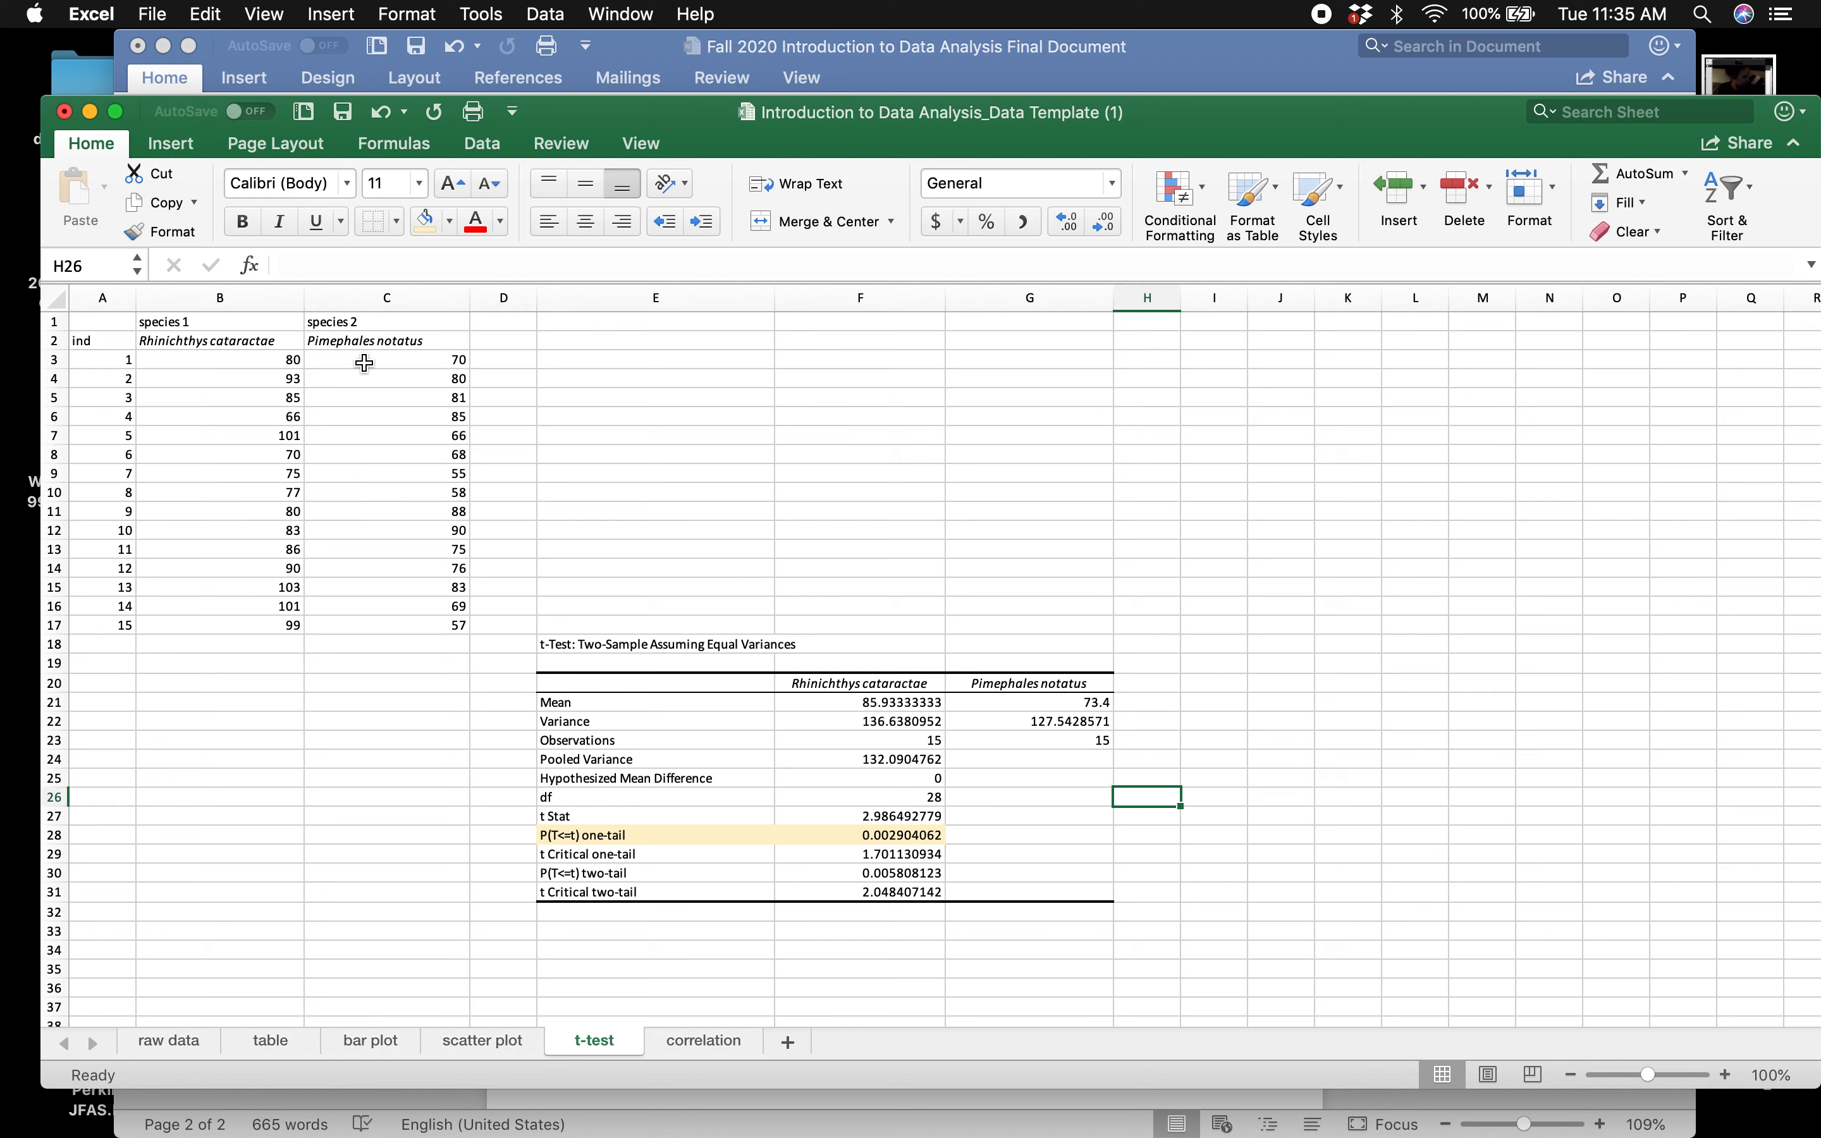
- Copy the Rhinichthys cataractae total length and head length values, B4:C18, from the raw data sheet
click(704, 1040)
click(1054, 68)
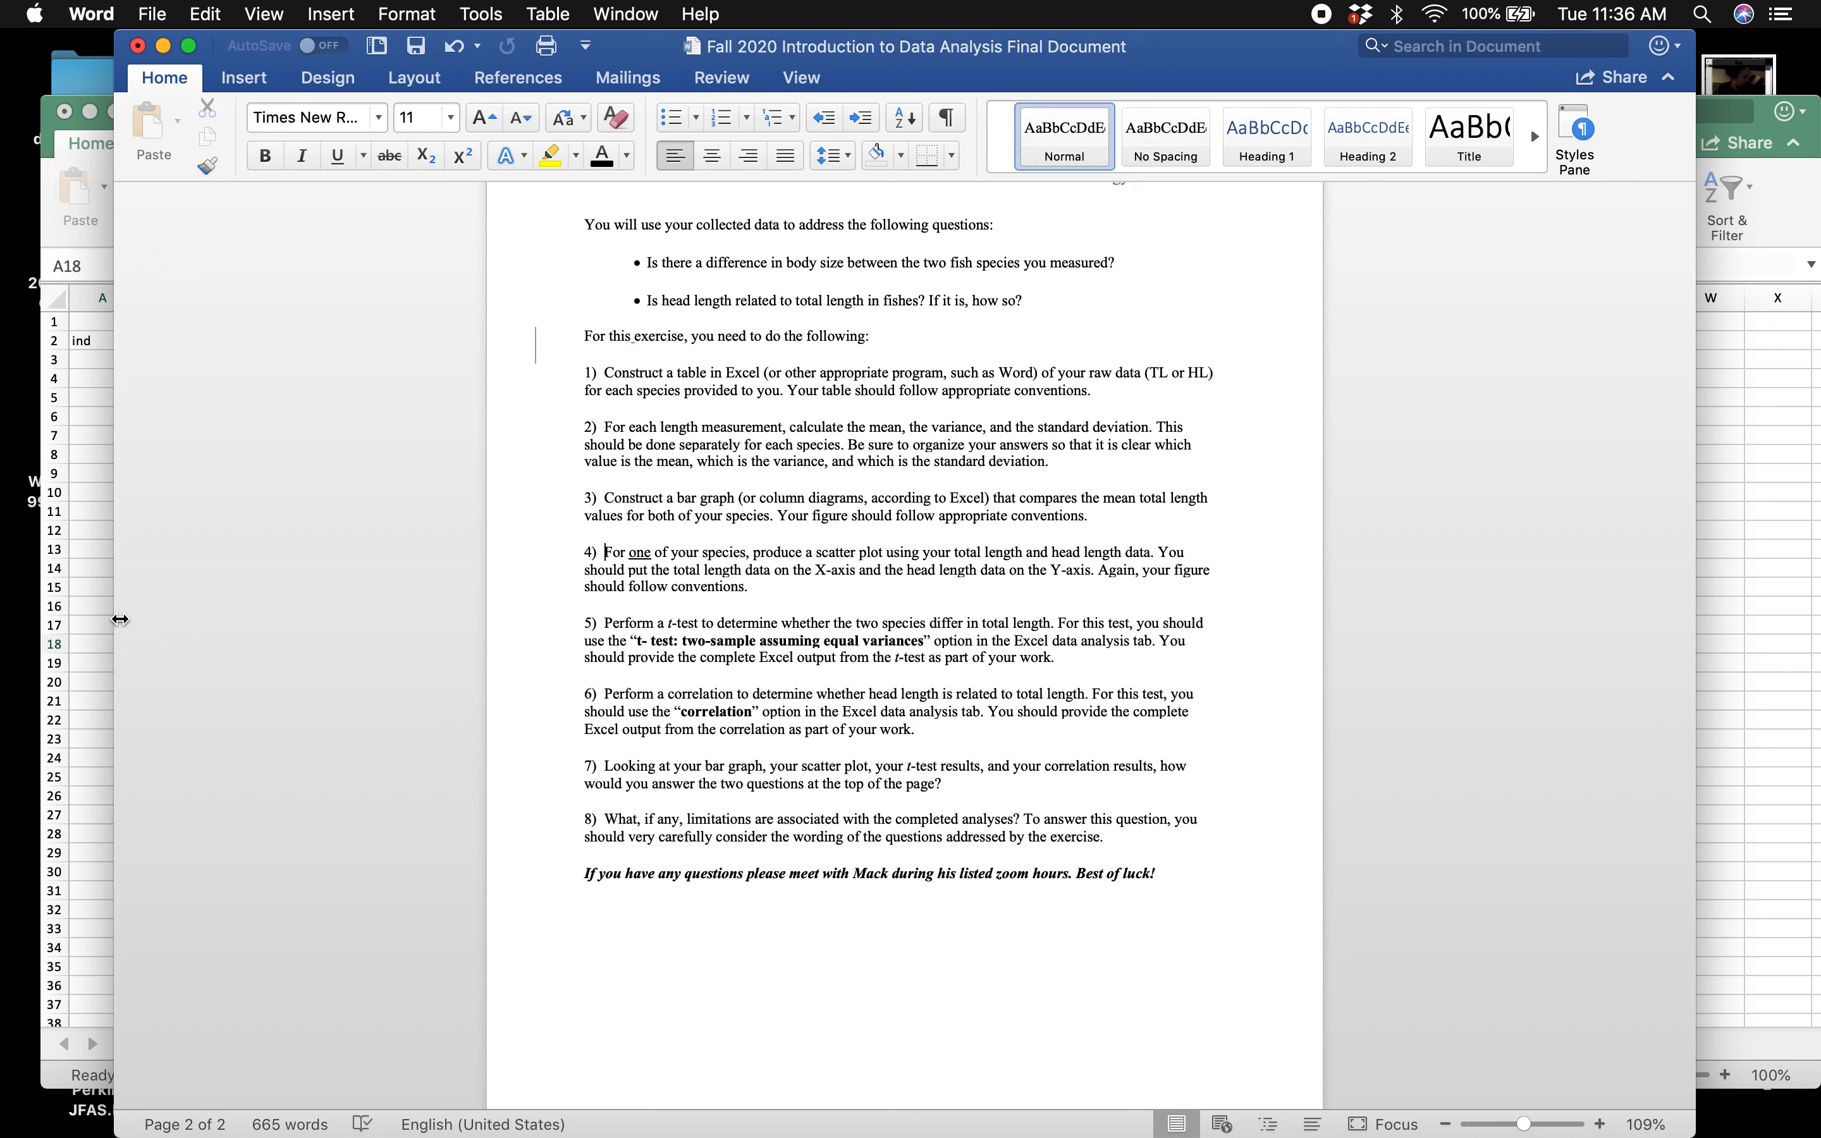
click(83, 624)
click(155, 1038)
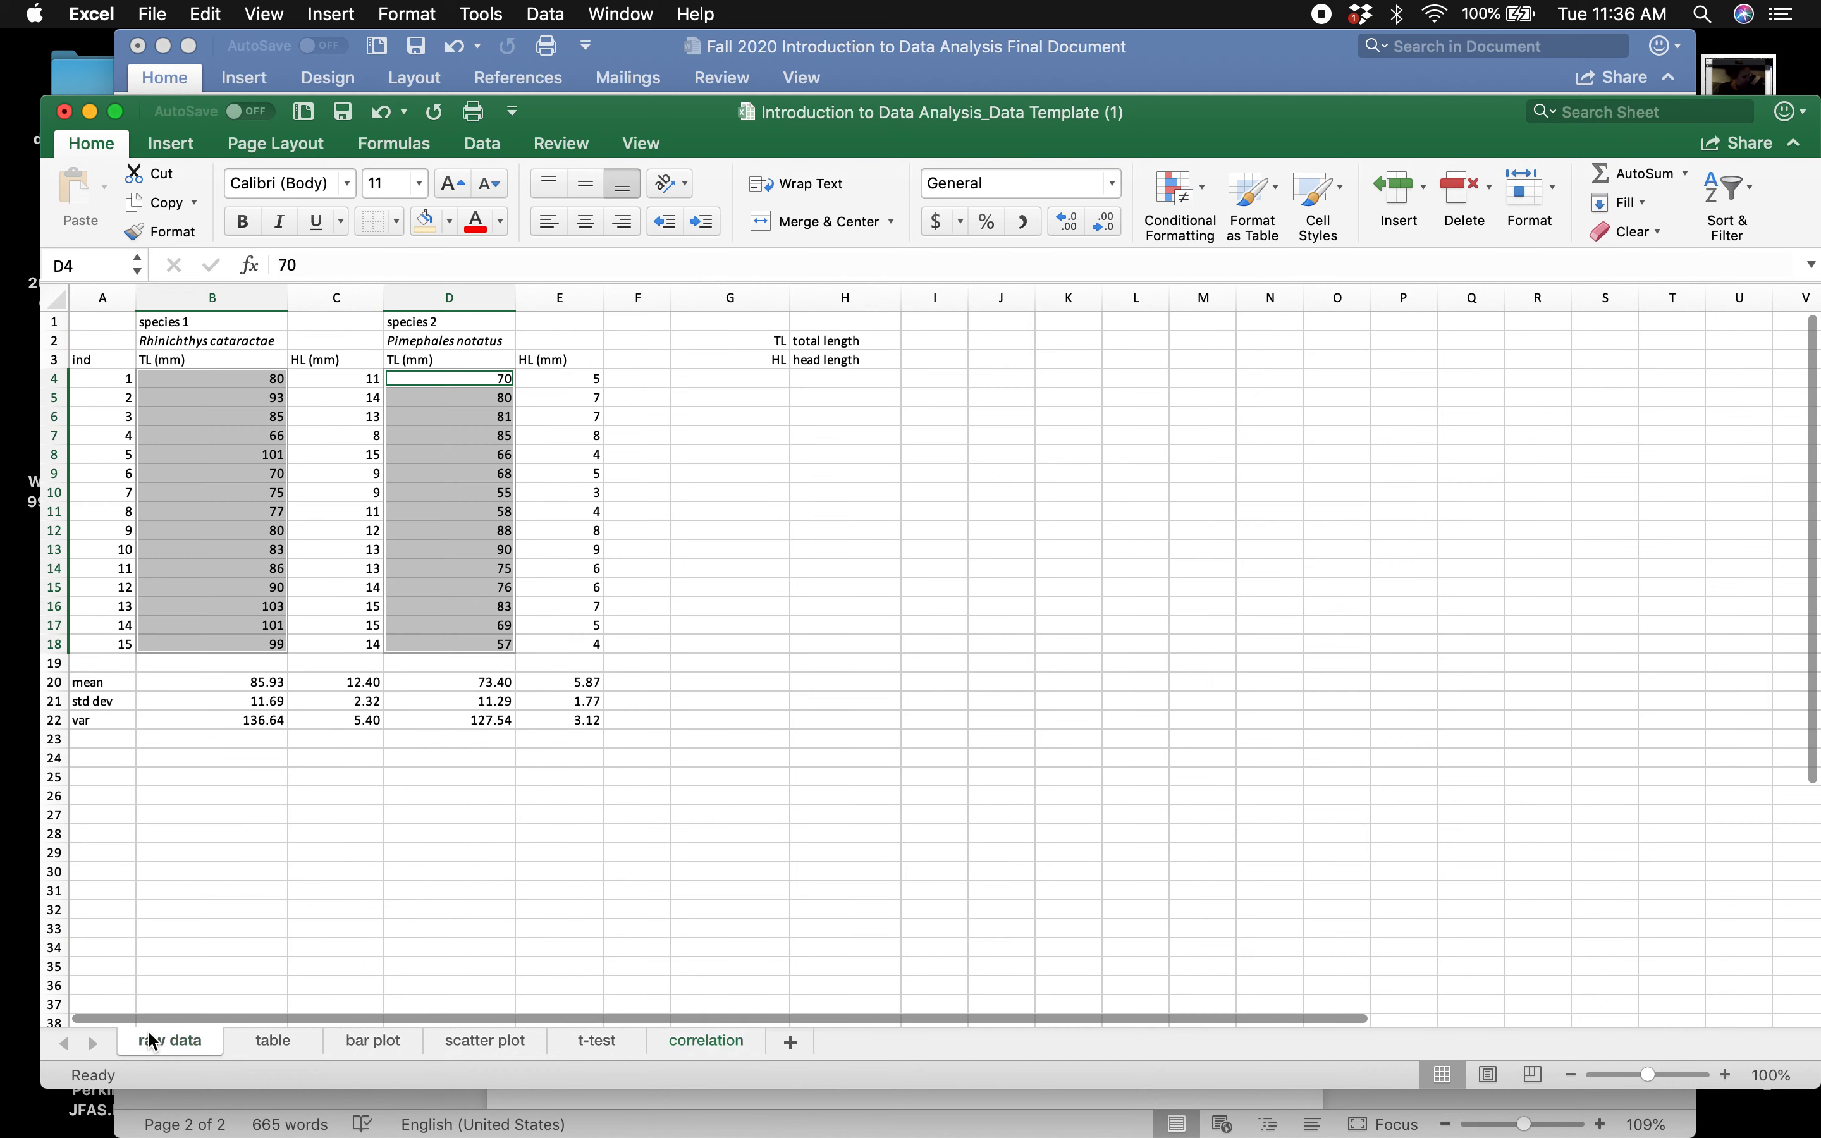
click(308, 889)
click(214, 380)
drag(213, 380, 335, 649)
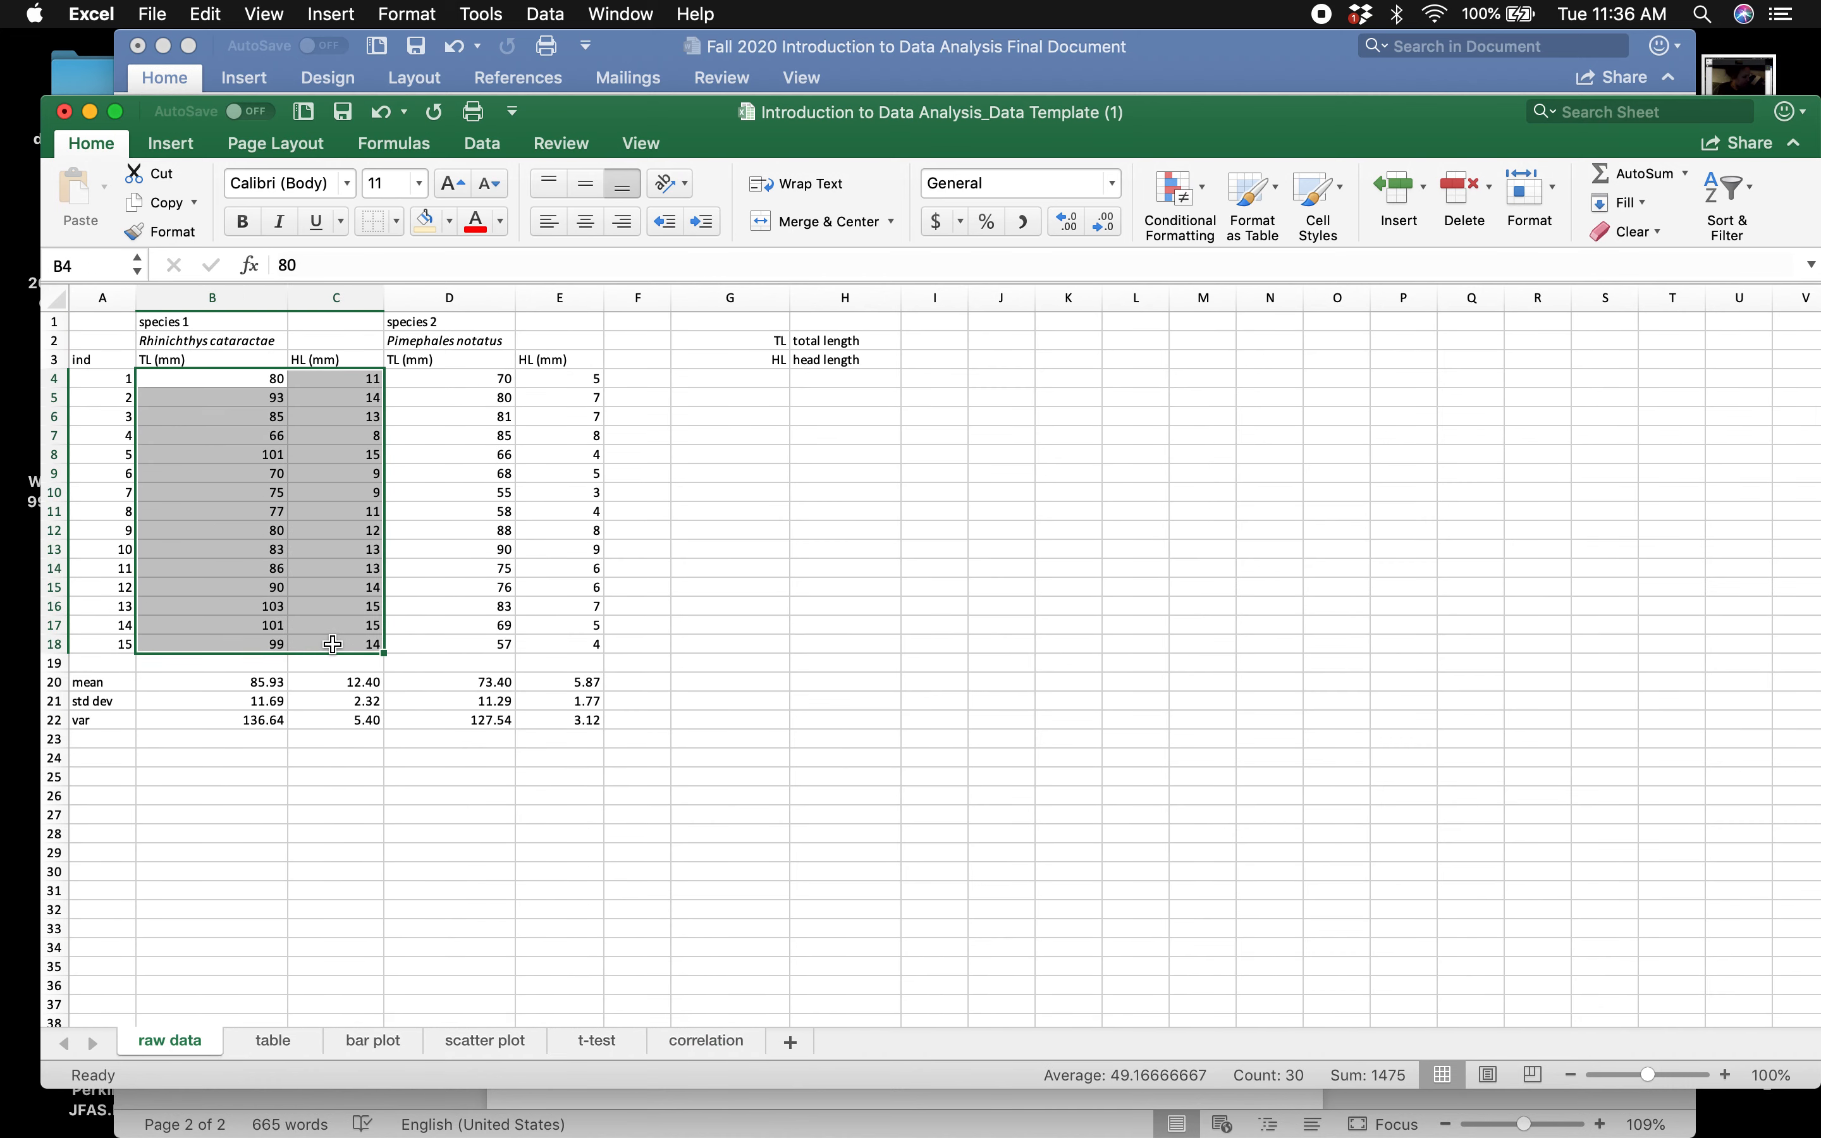
key(super+c)
- Paste the copied total and head lengths into the correlation sheet starting at cell B3
click(498, 1100)
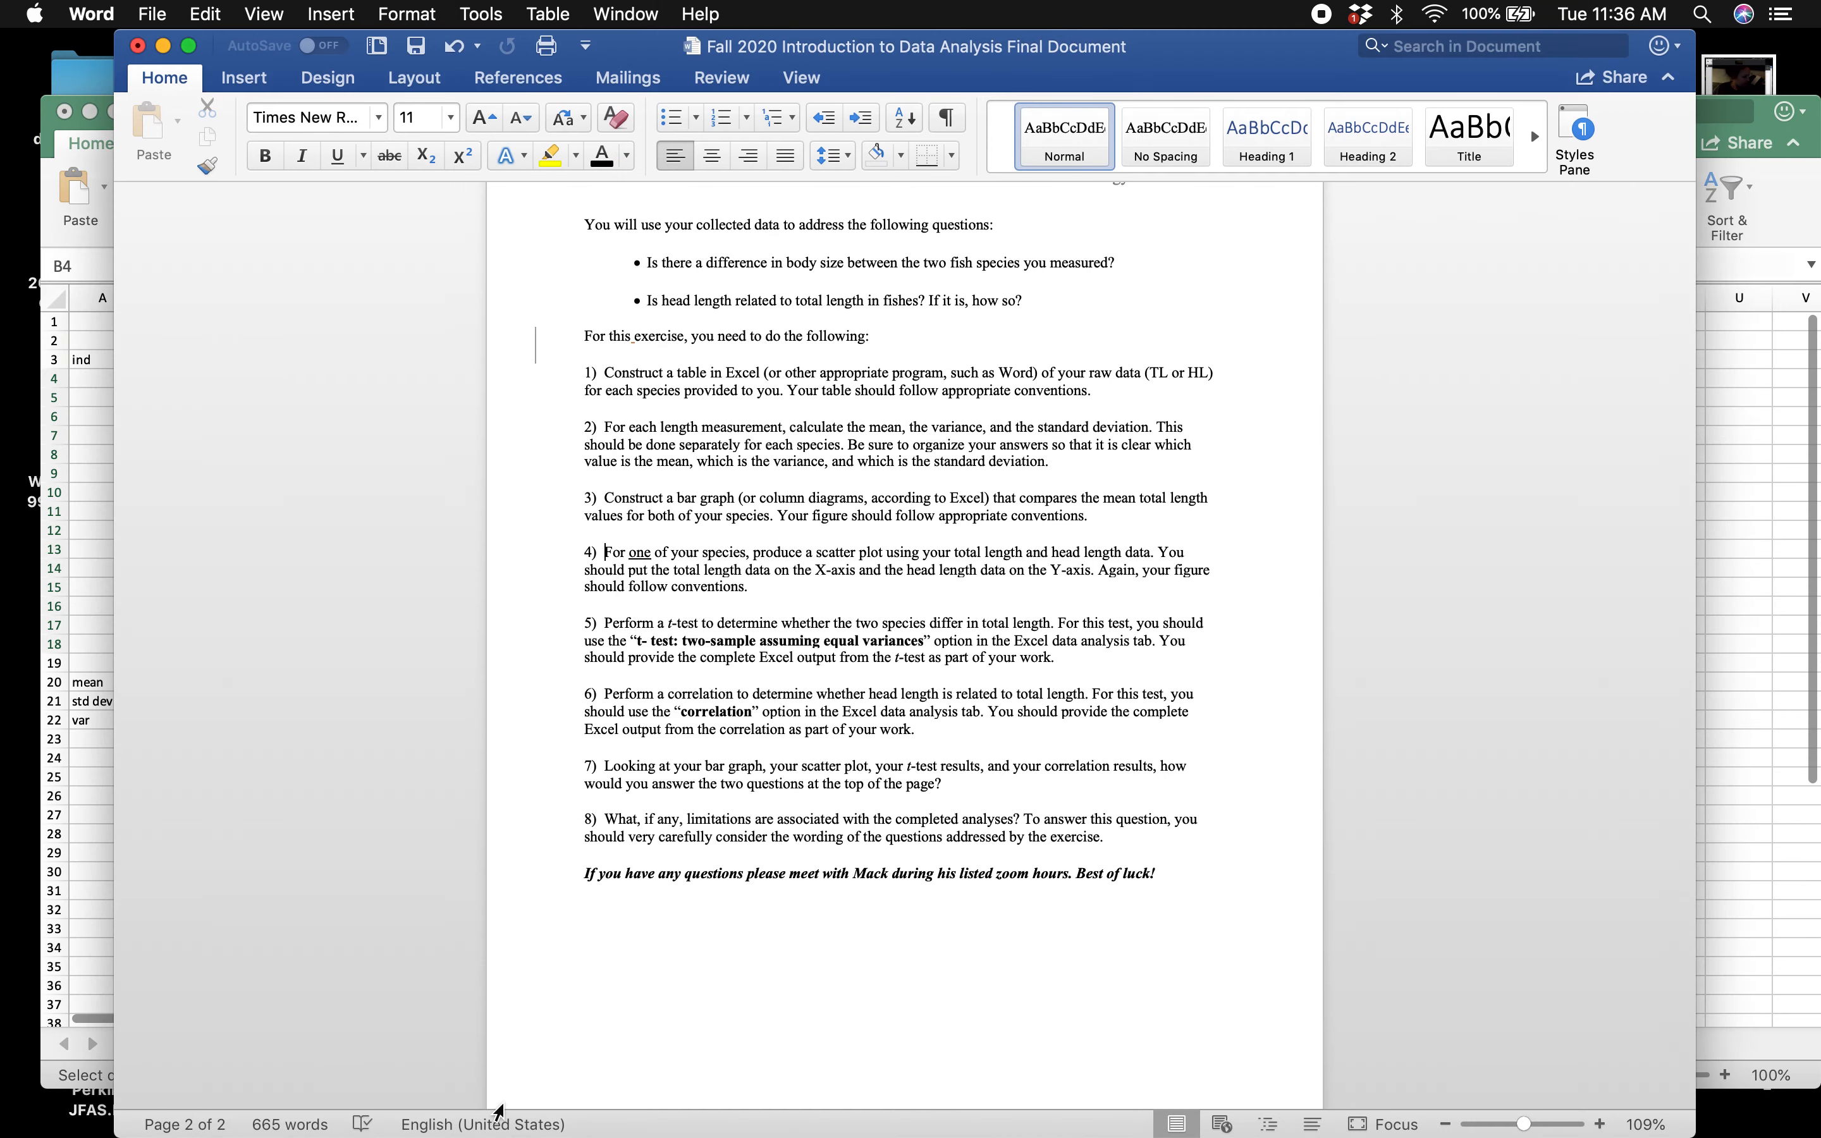
scroll(593, 1049, down, 1)
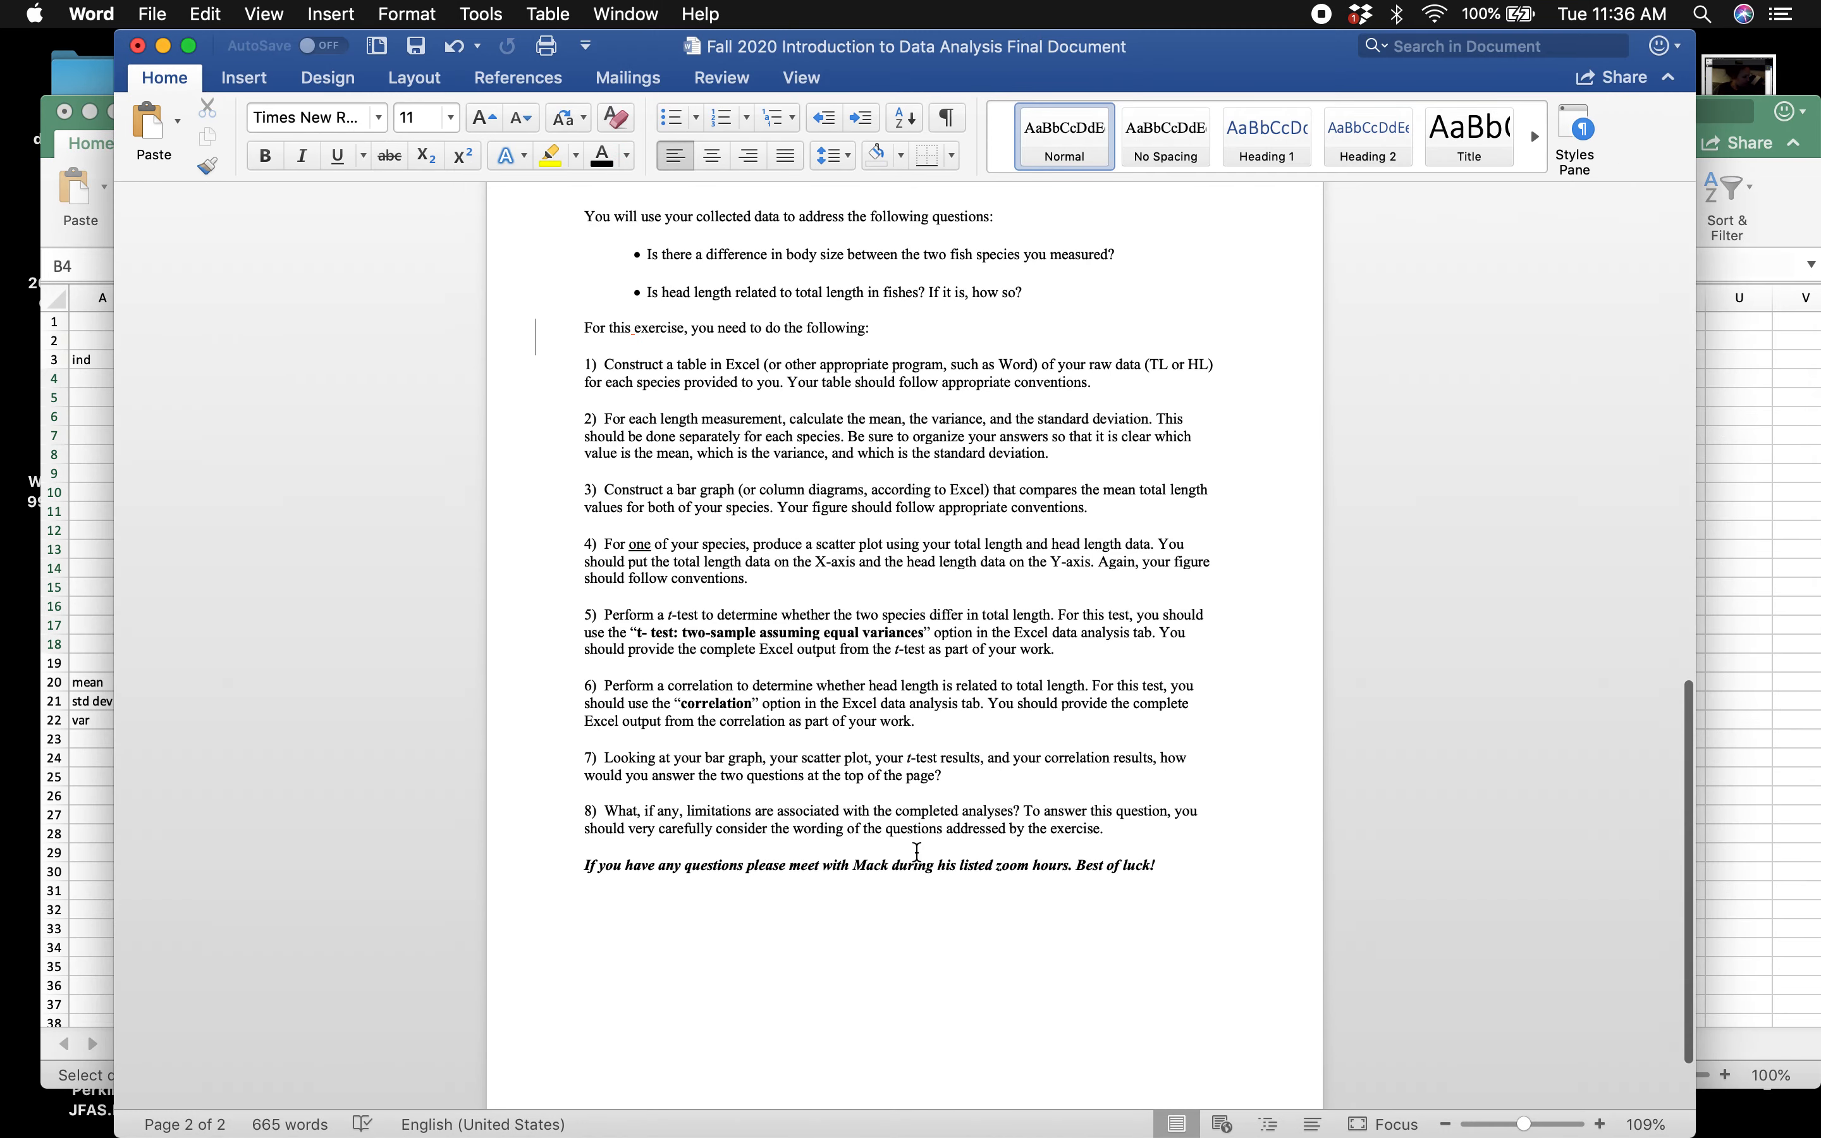
click(1744, 675)
click(705, 1040)
click(169, 359)
key(super+v)
click(437, 550)
- Open the Correlation tool from the data analysis tools for the correlation sheet
click(482, 143)
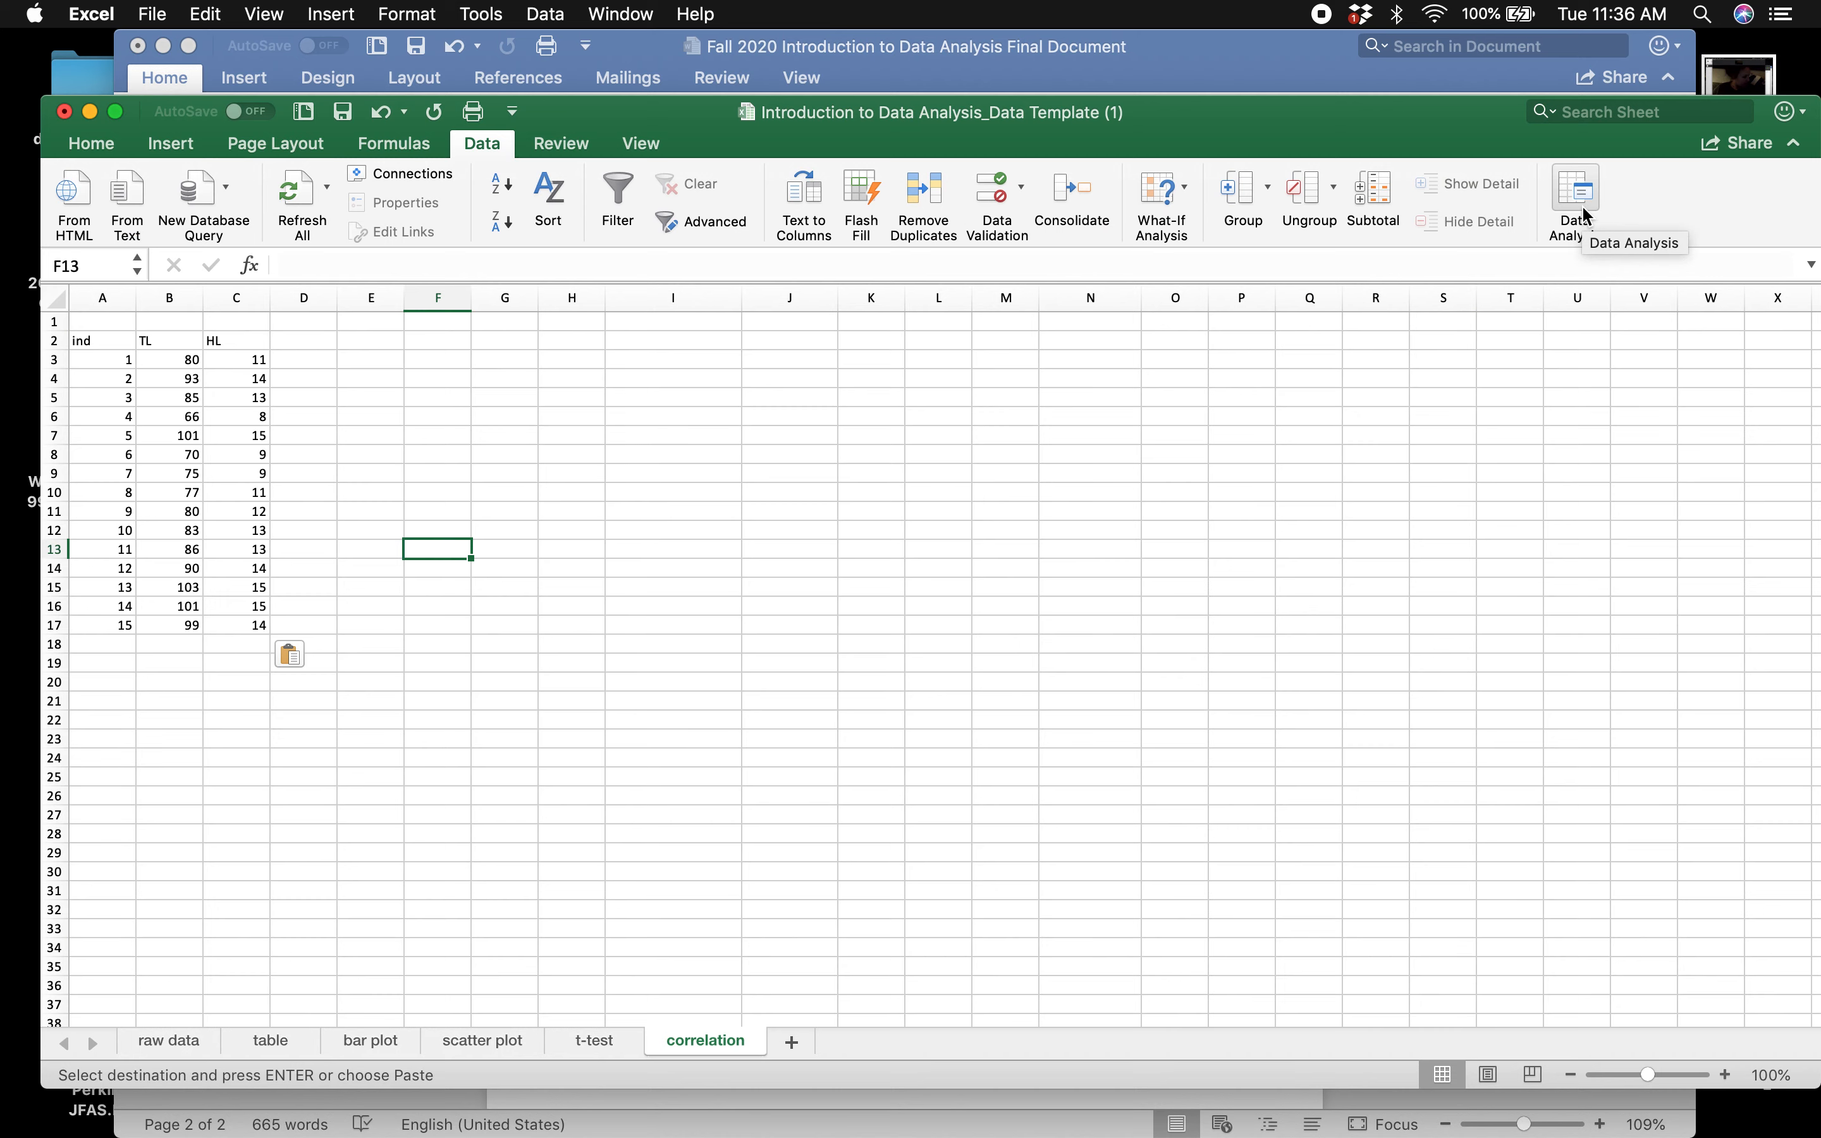
click(1581, 203)
scroll(752, 391, up, 2)
scroll(686, 406, up, 5)
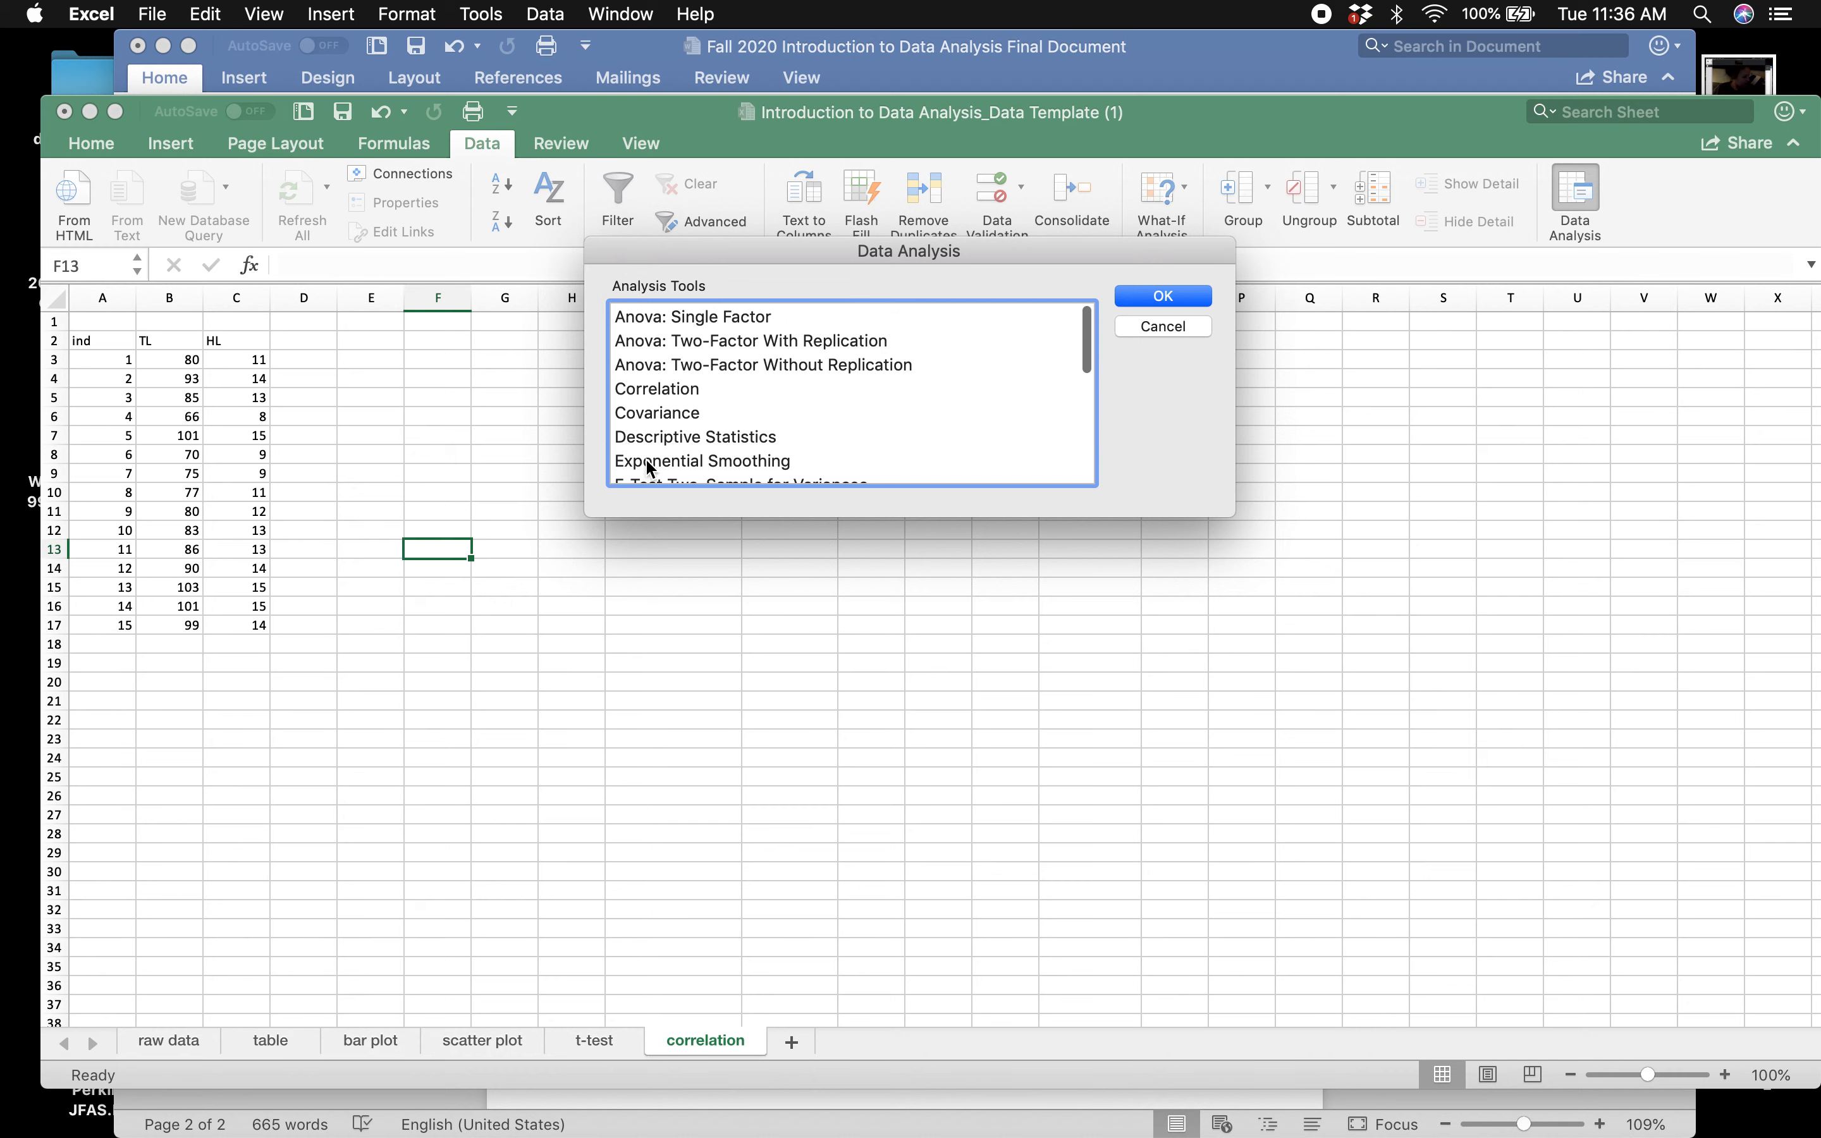
click(686, 391)
click(1184, 295)
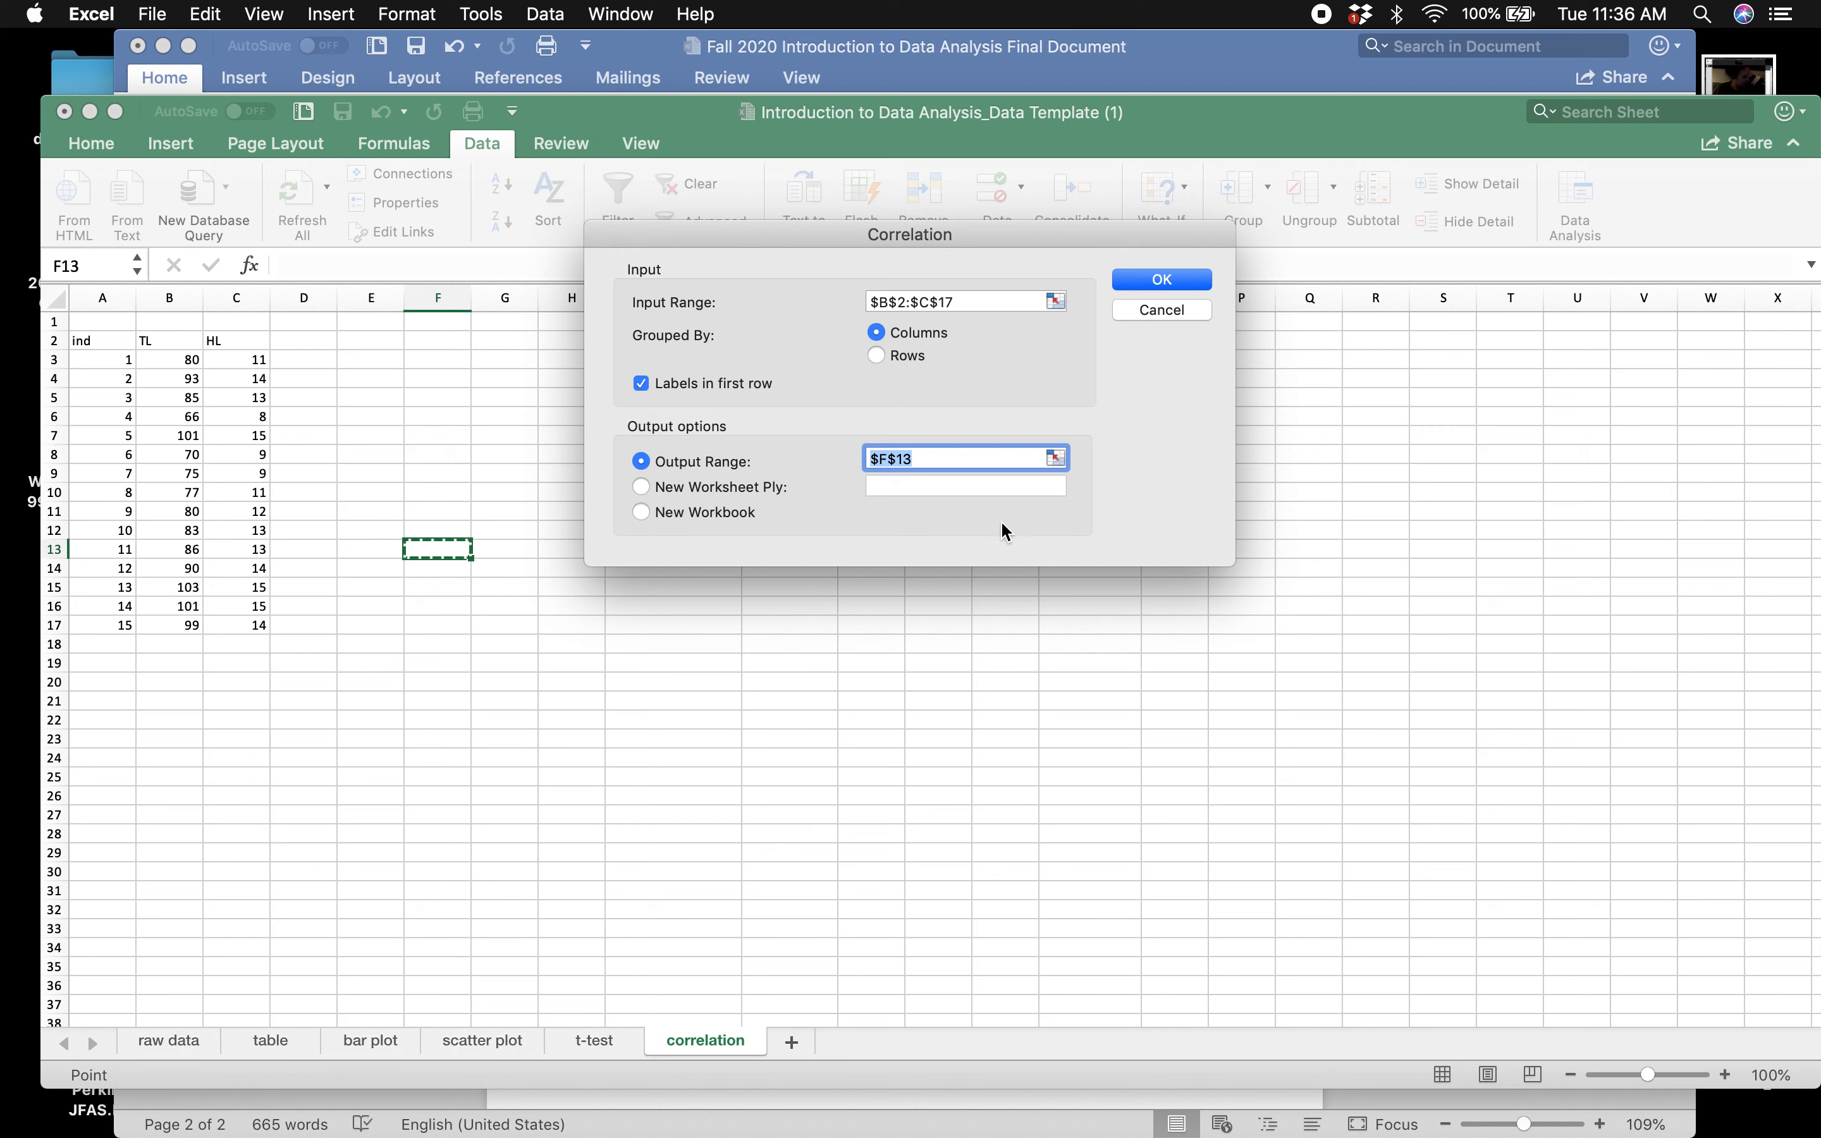
- Run the correlation on input range $B$2:$C$17 with output range $F$15, and deselect the output table
click(176, 347)
drag(175, 347, 232, 626)
click(437, 587)
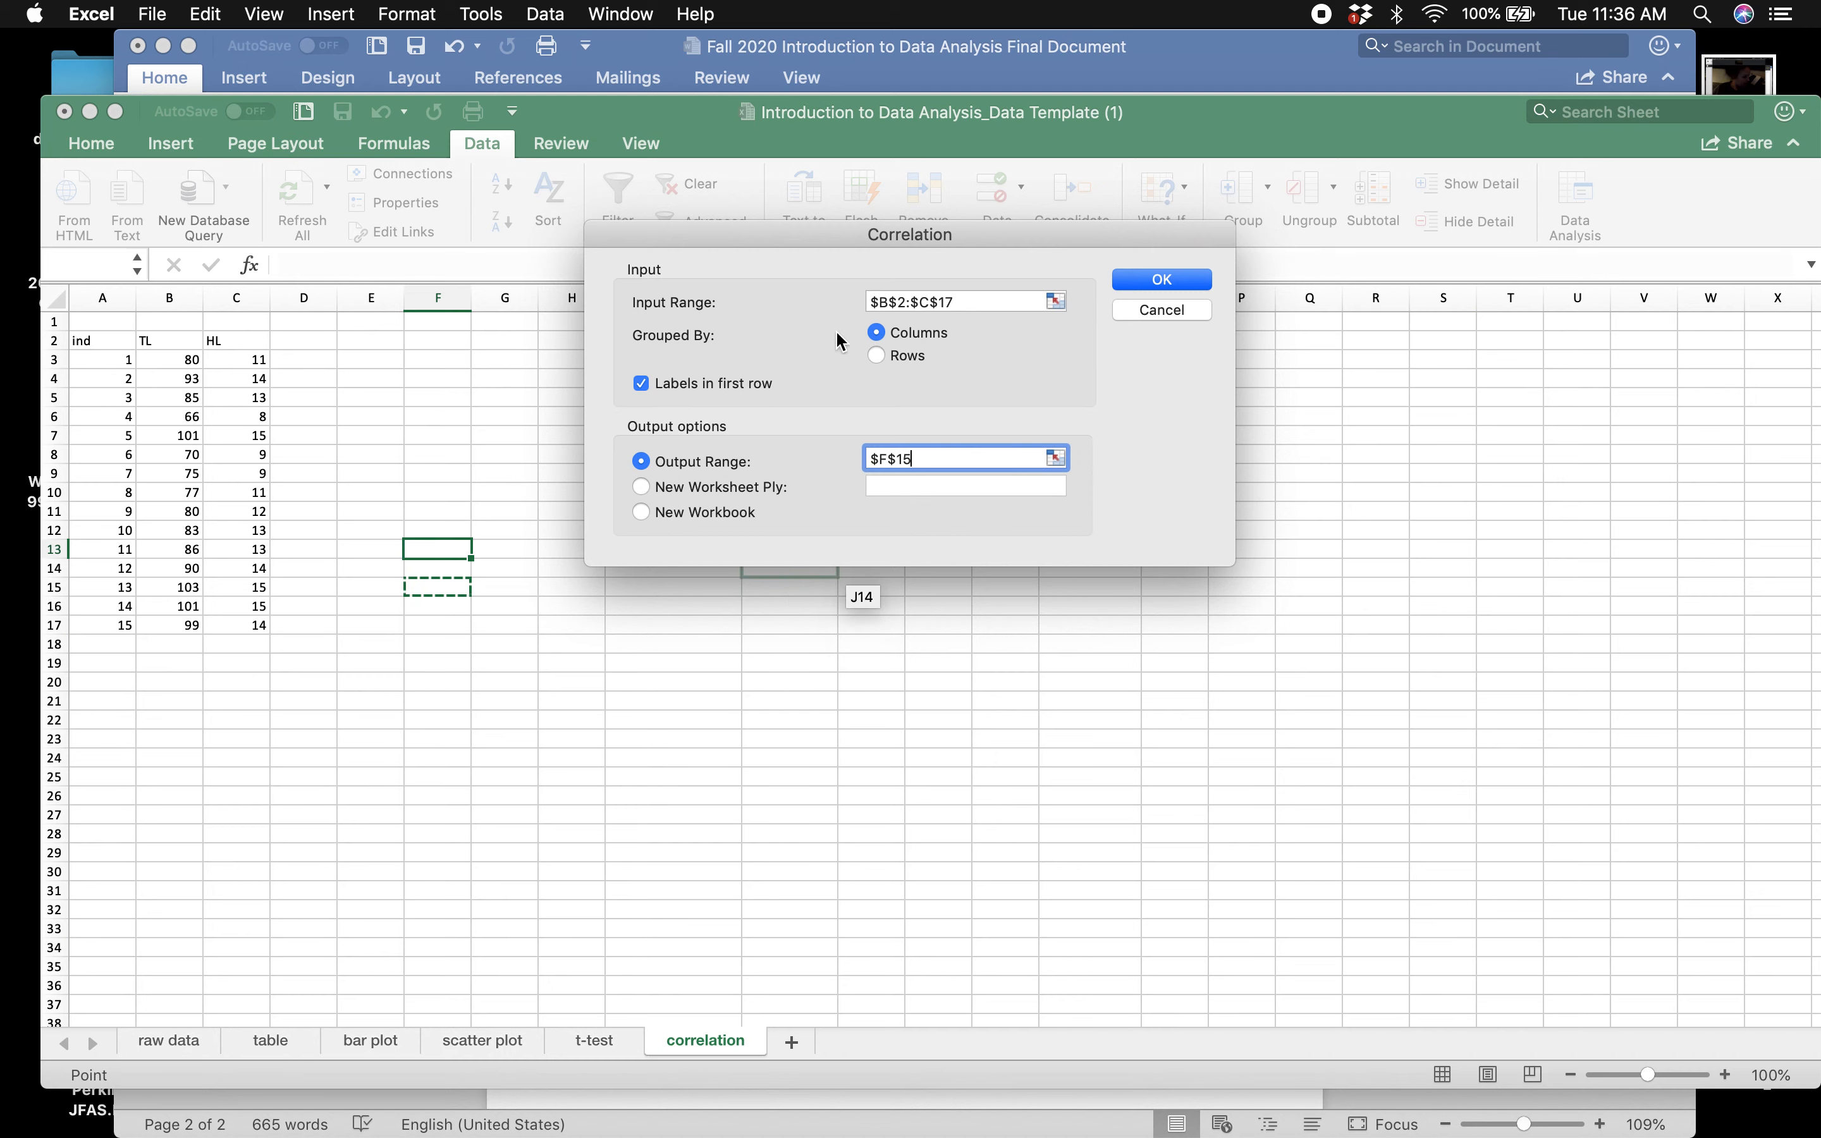
click(976, 304)
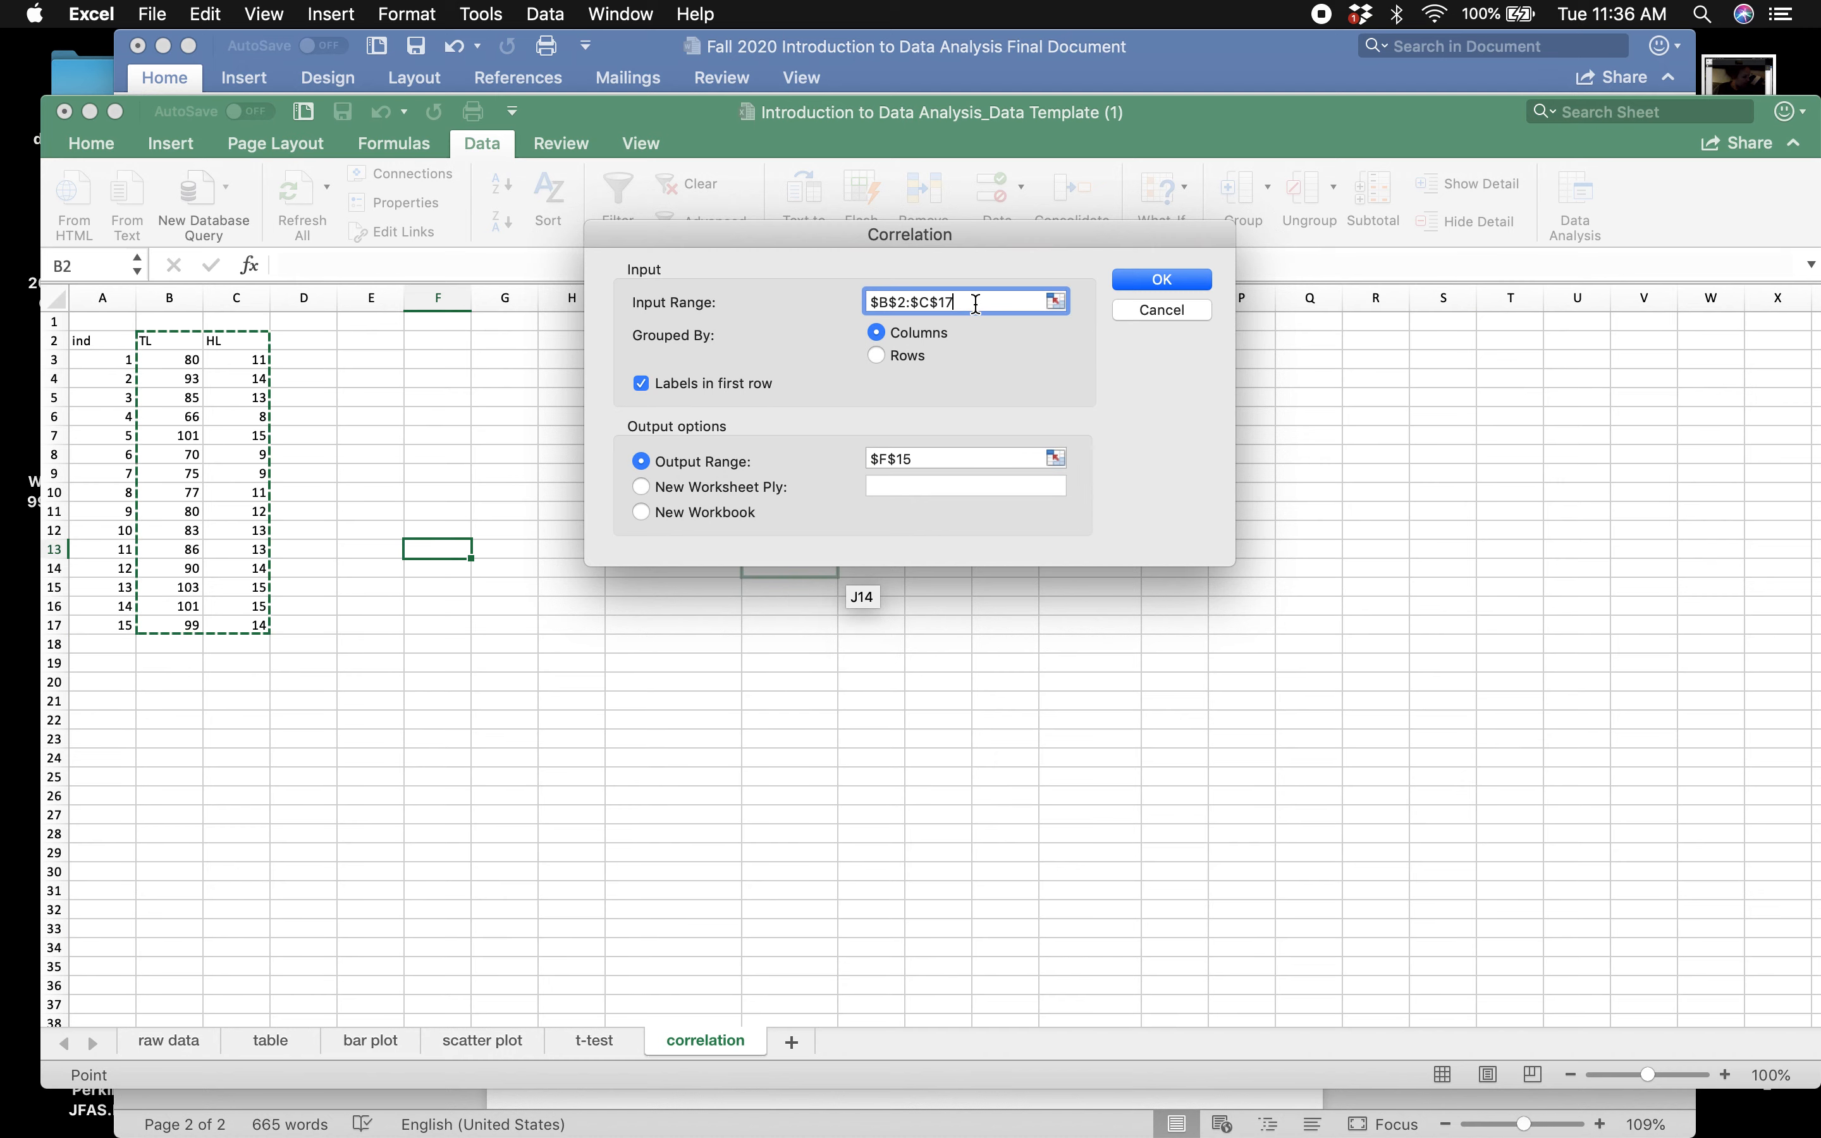
click(1163, 280)
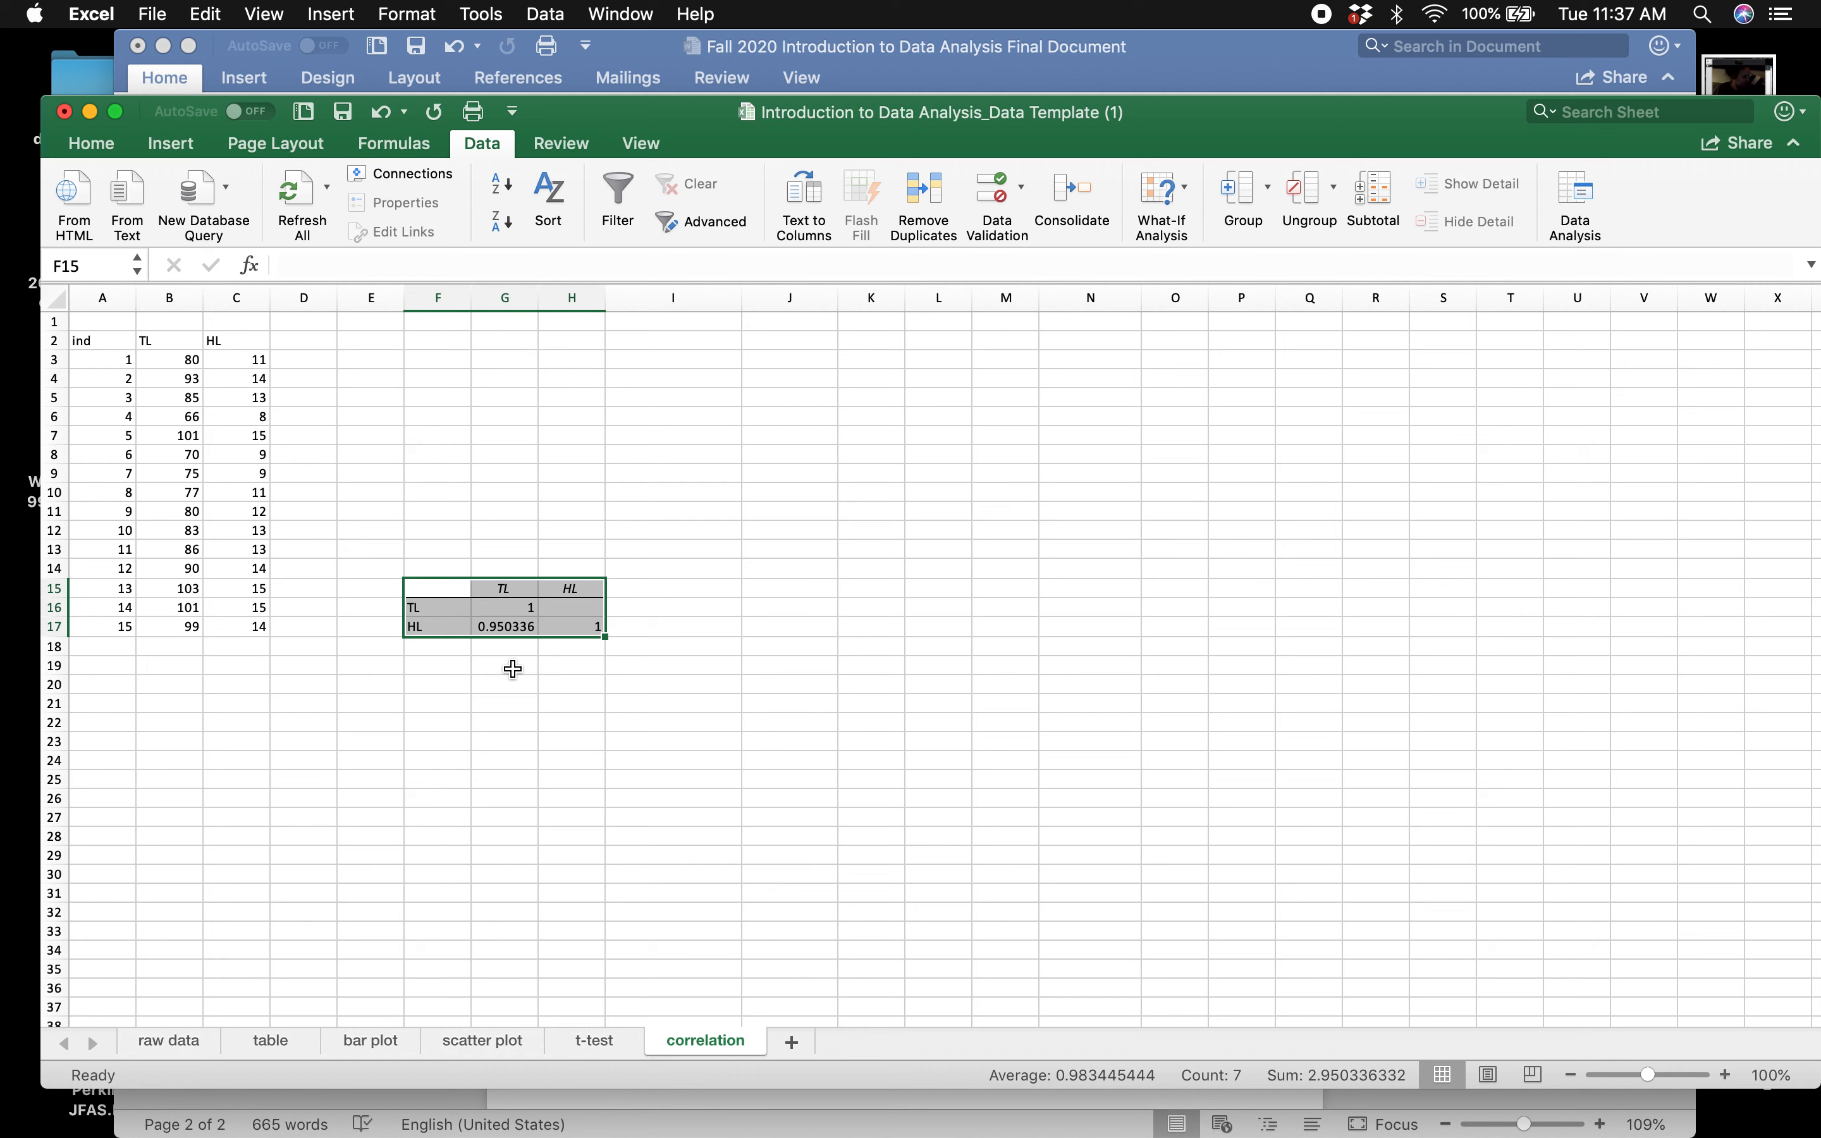
click(516, 616)
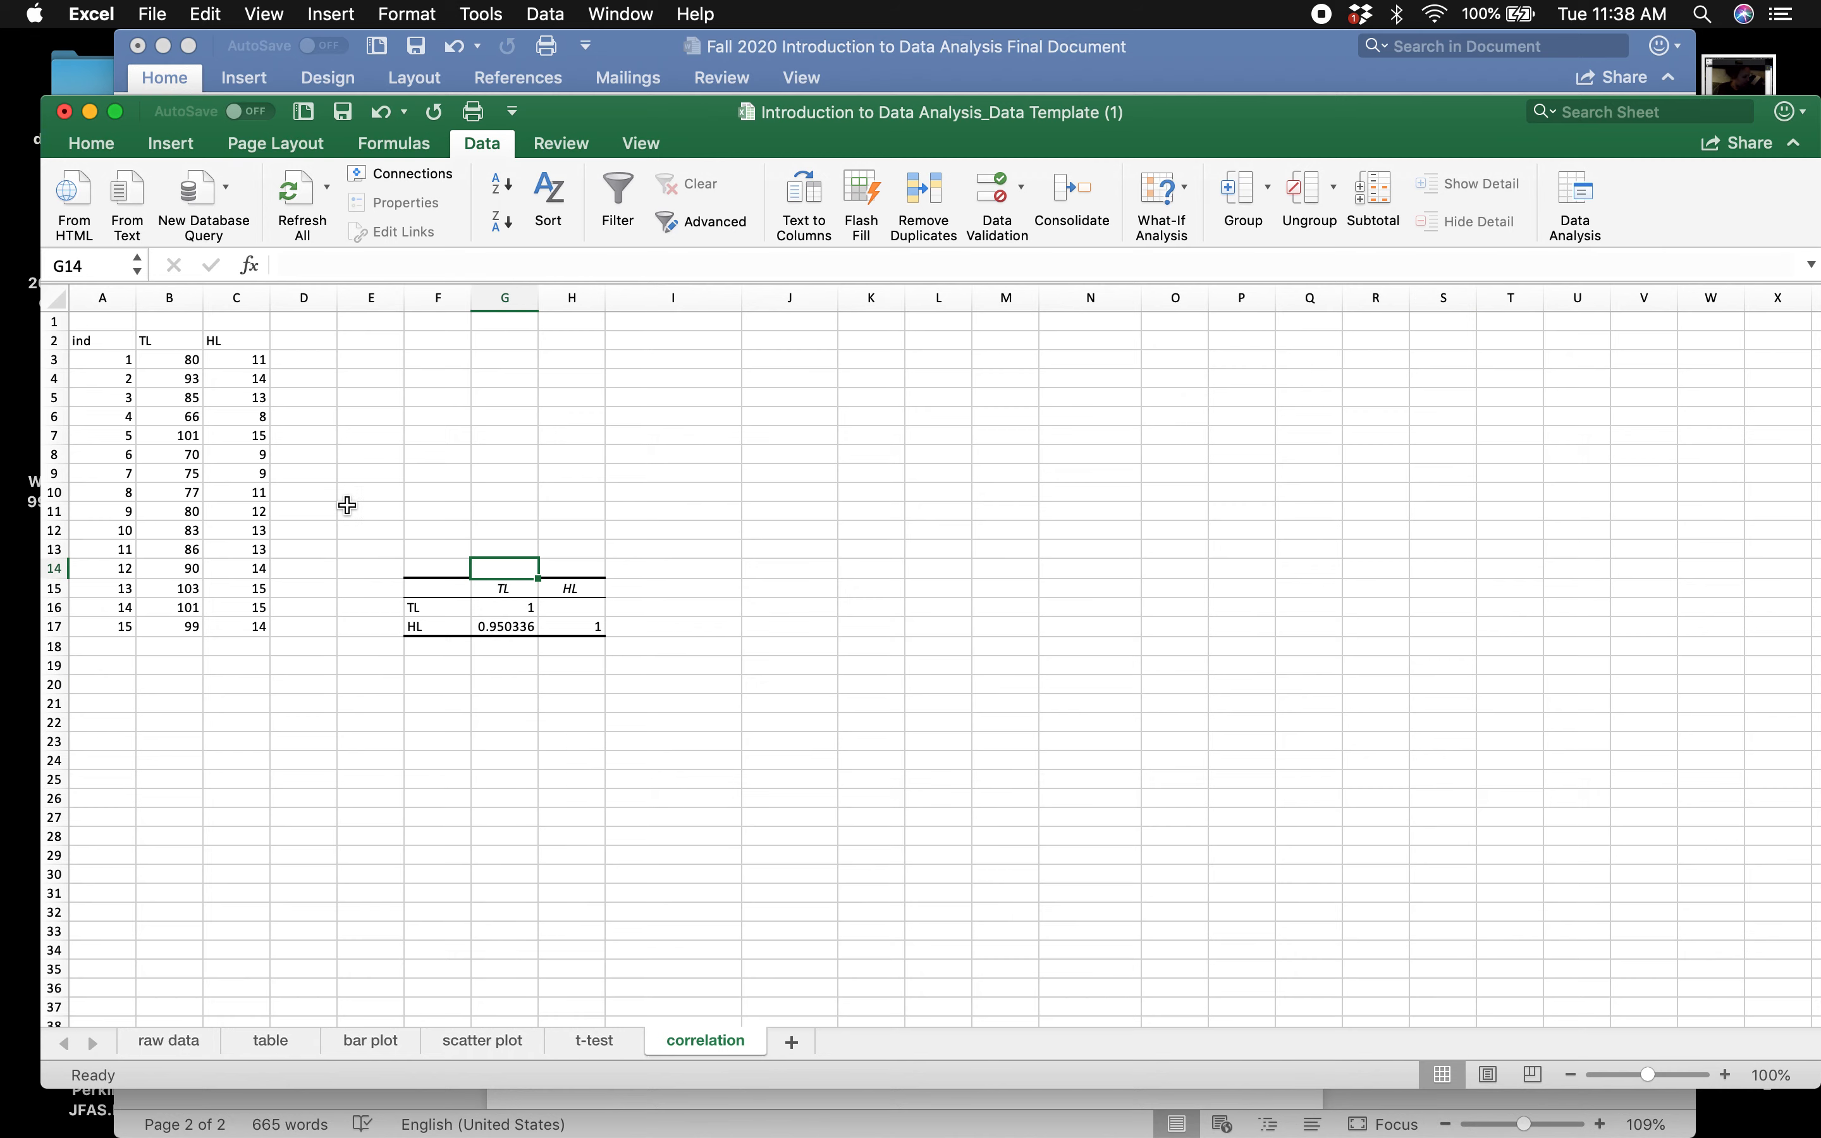
- Review the remaining assignment questions in the Word document and return to the Excel workbook
click(955, 84)
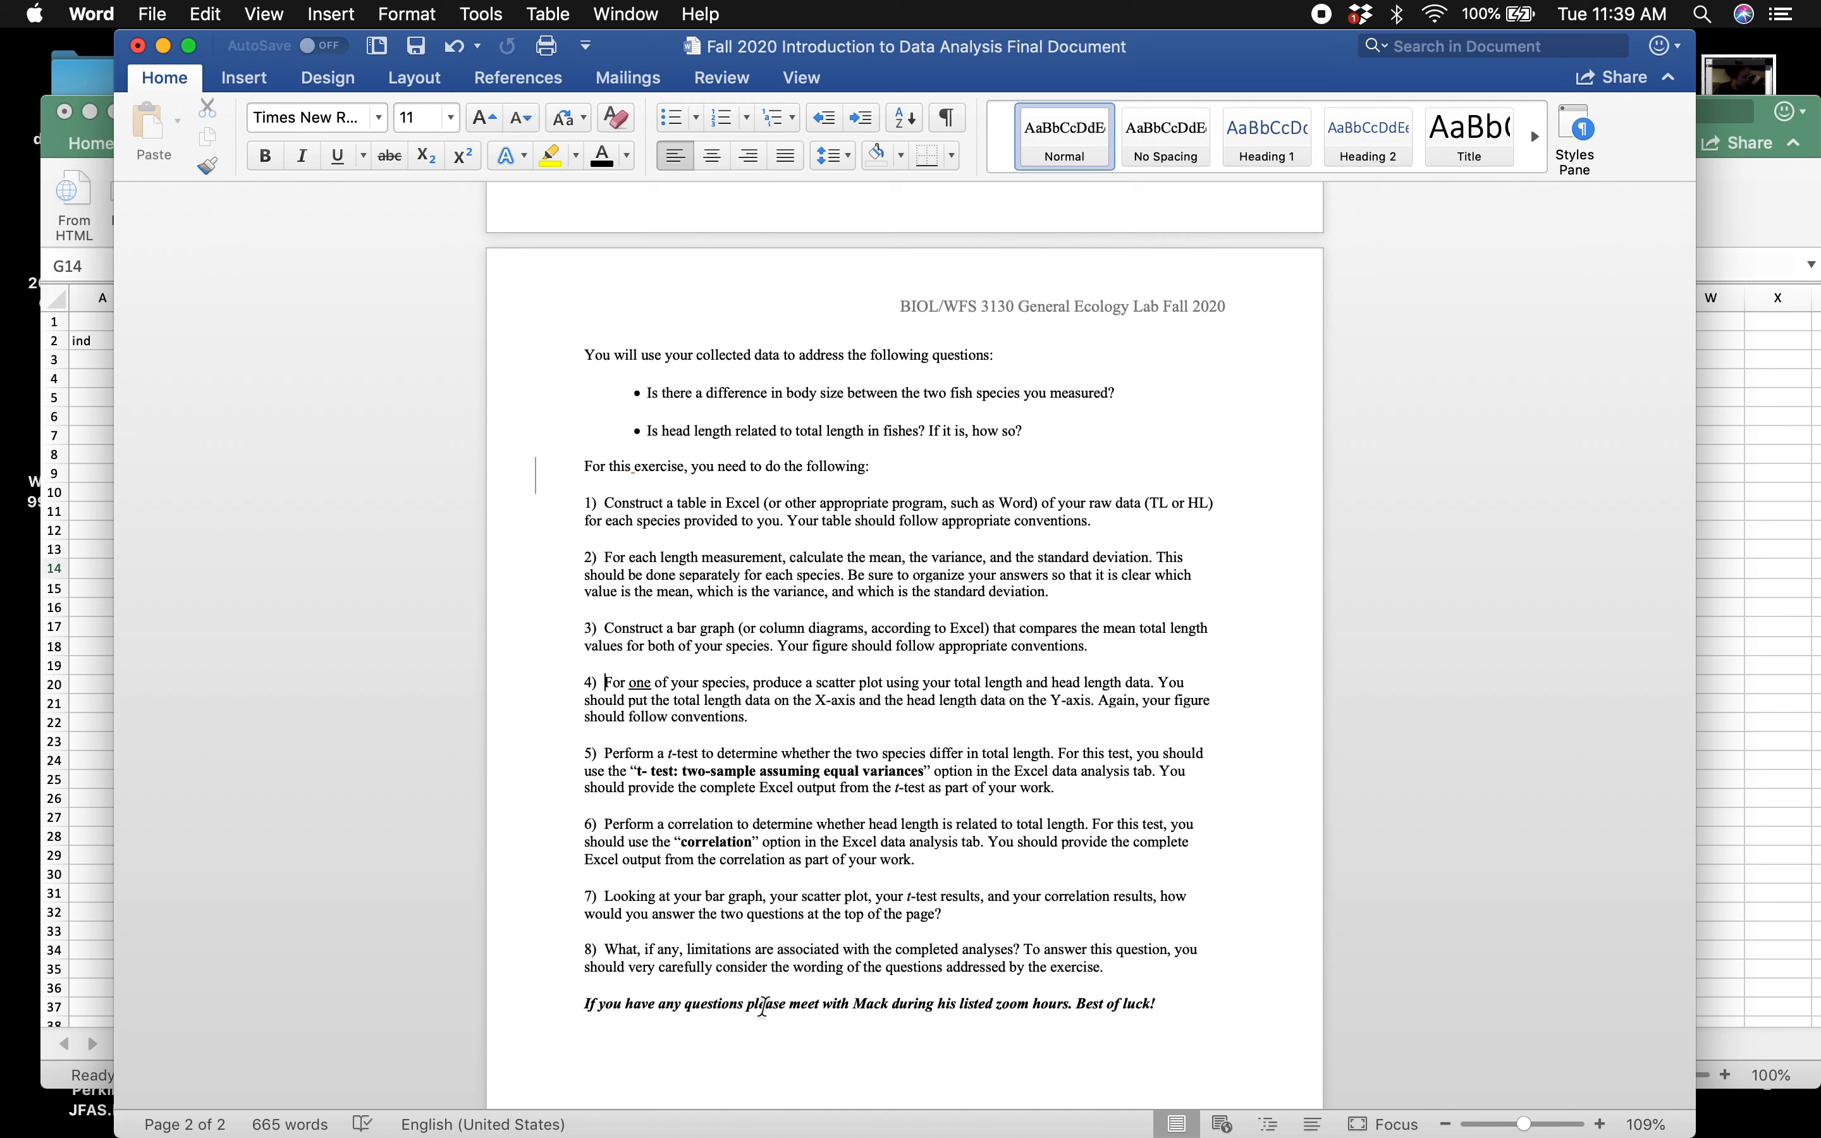
click(1765, 536)
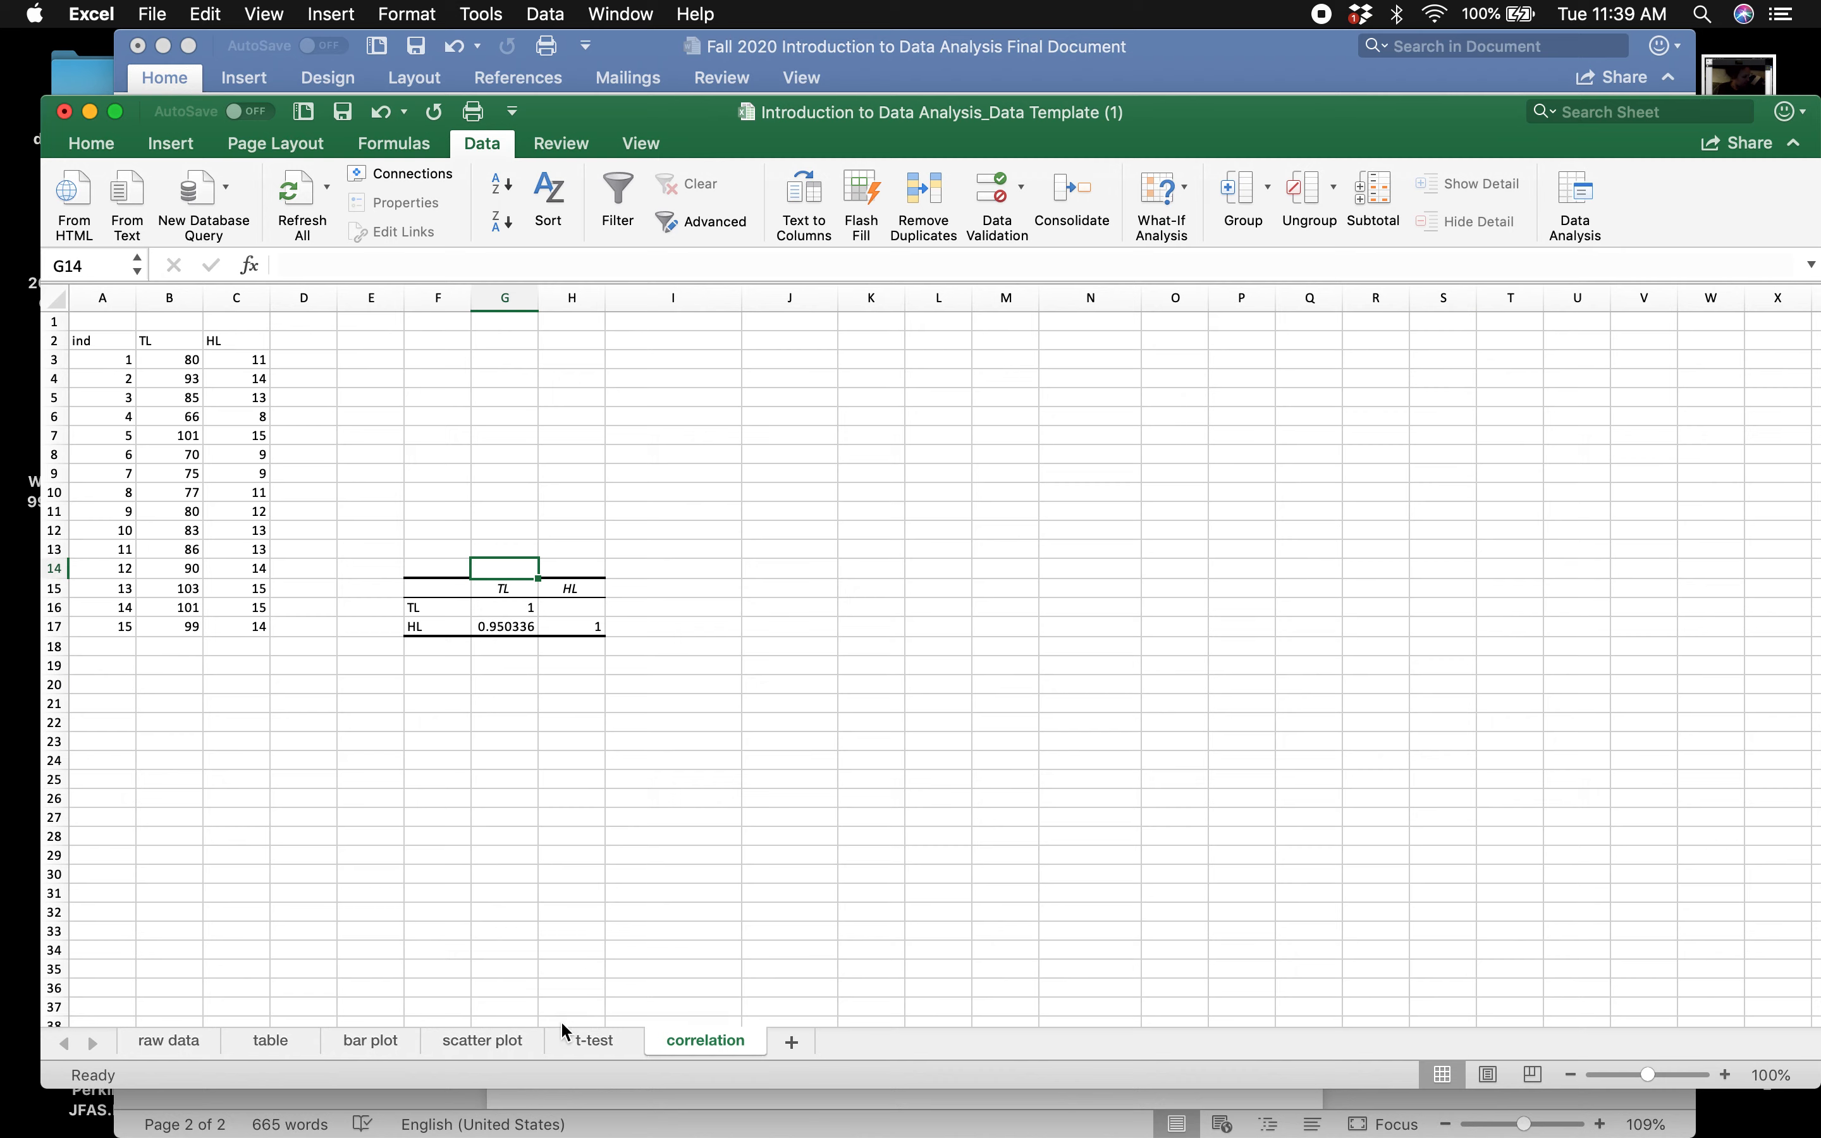
click(539, 1116)
click(547, 1121)
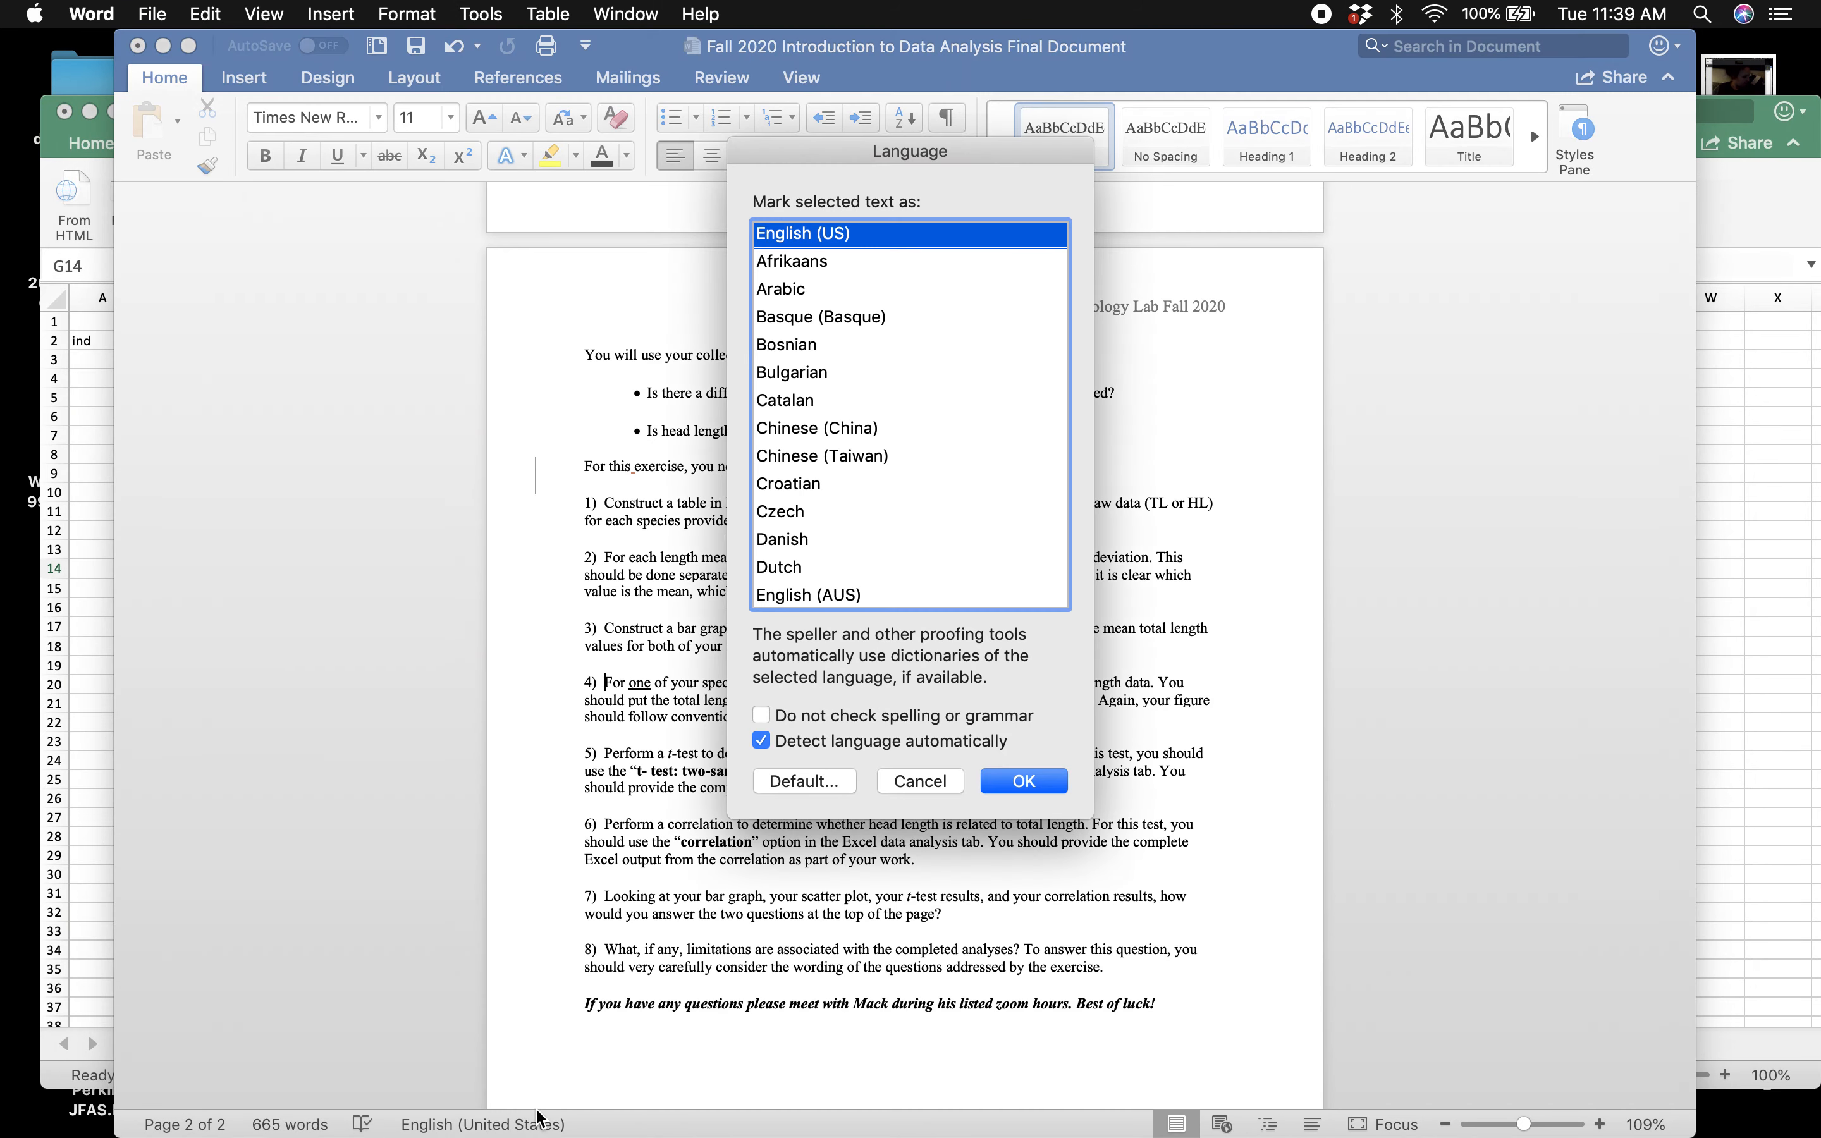
click(919, 781)
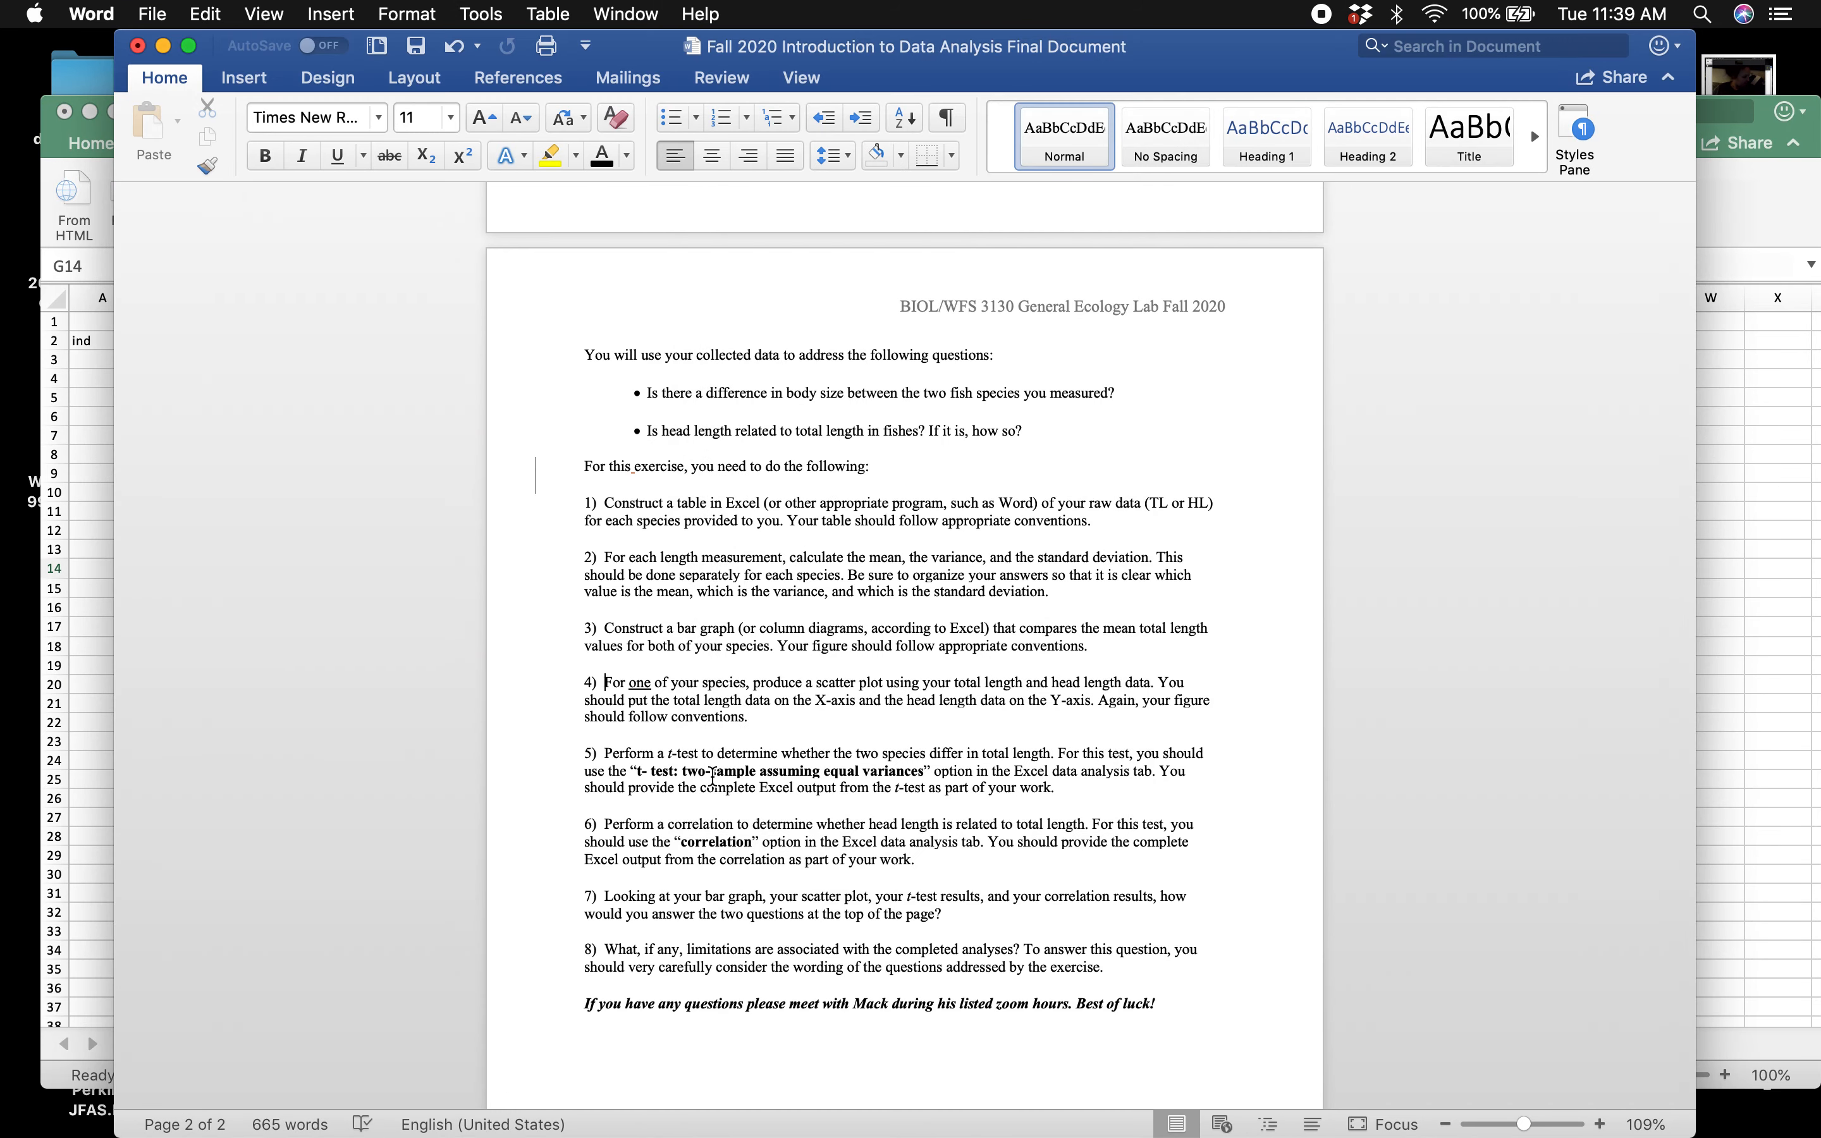
click(88, 744)
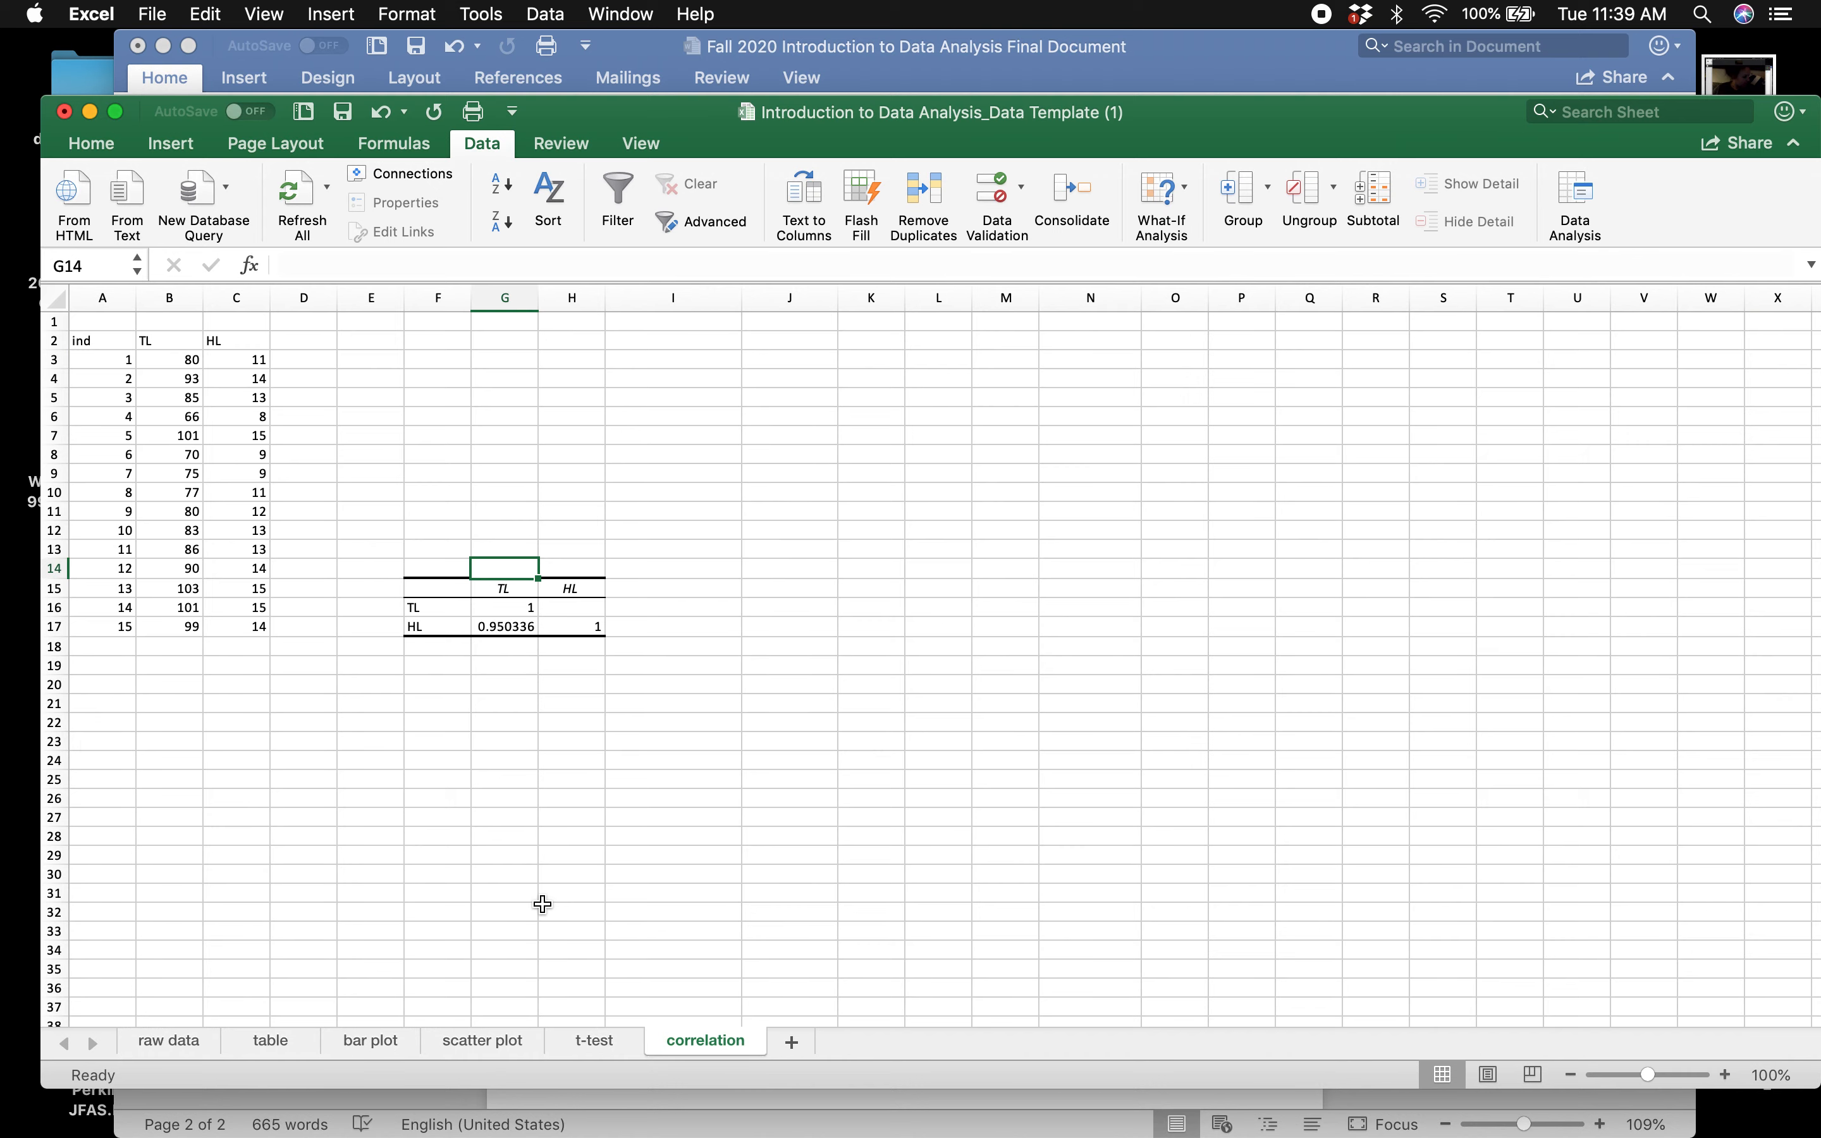
- Look back through the workbook's sheets from t-test to raw data, and compare the correlation output with the t-test and scatter plot
click(602, 1046)
click(481, 1046)
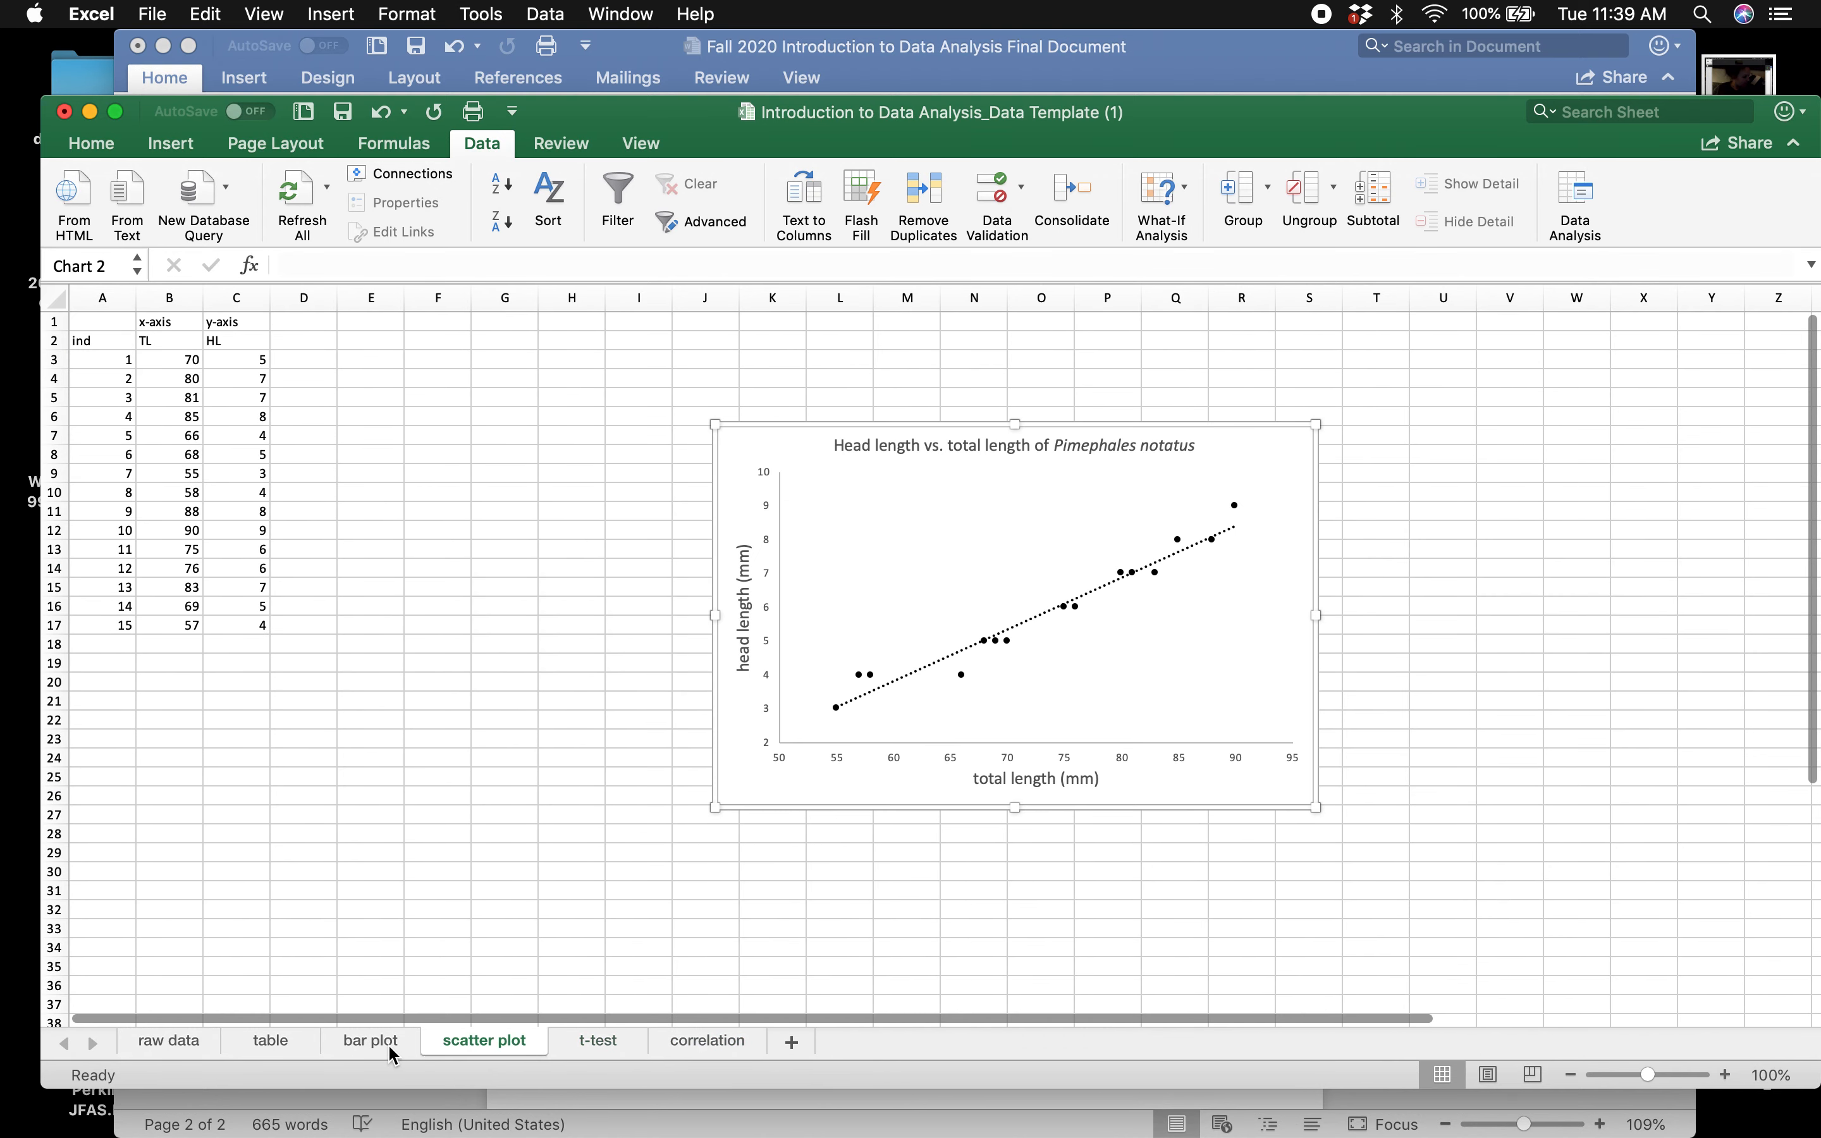
click(371, 1047)
click(279, 1047)
click(162, 1042)
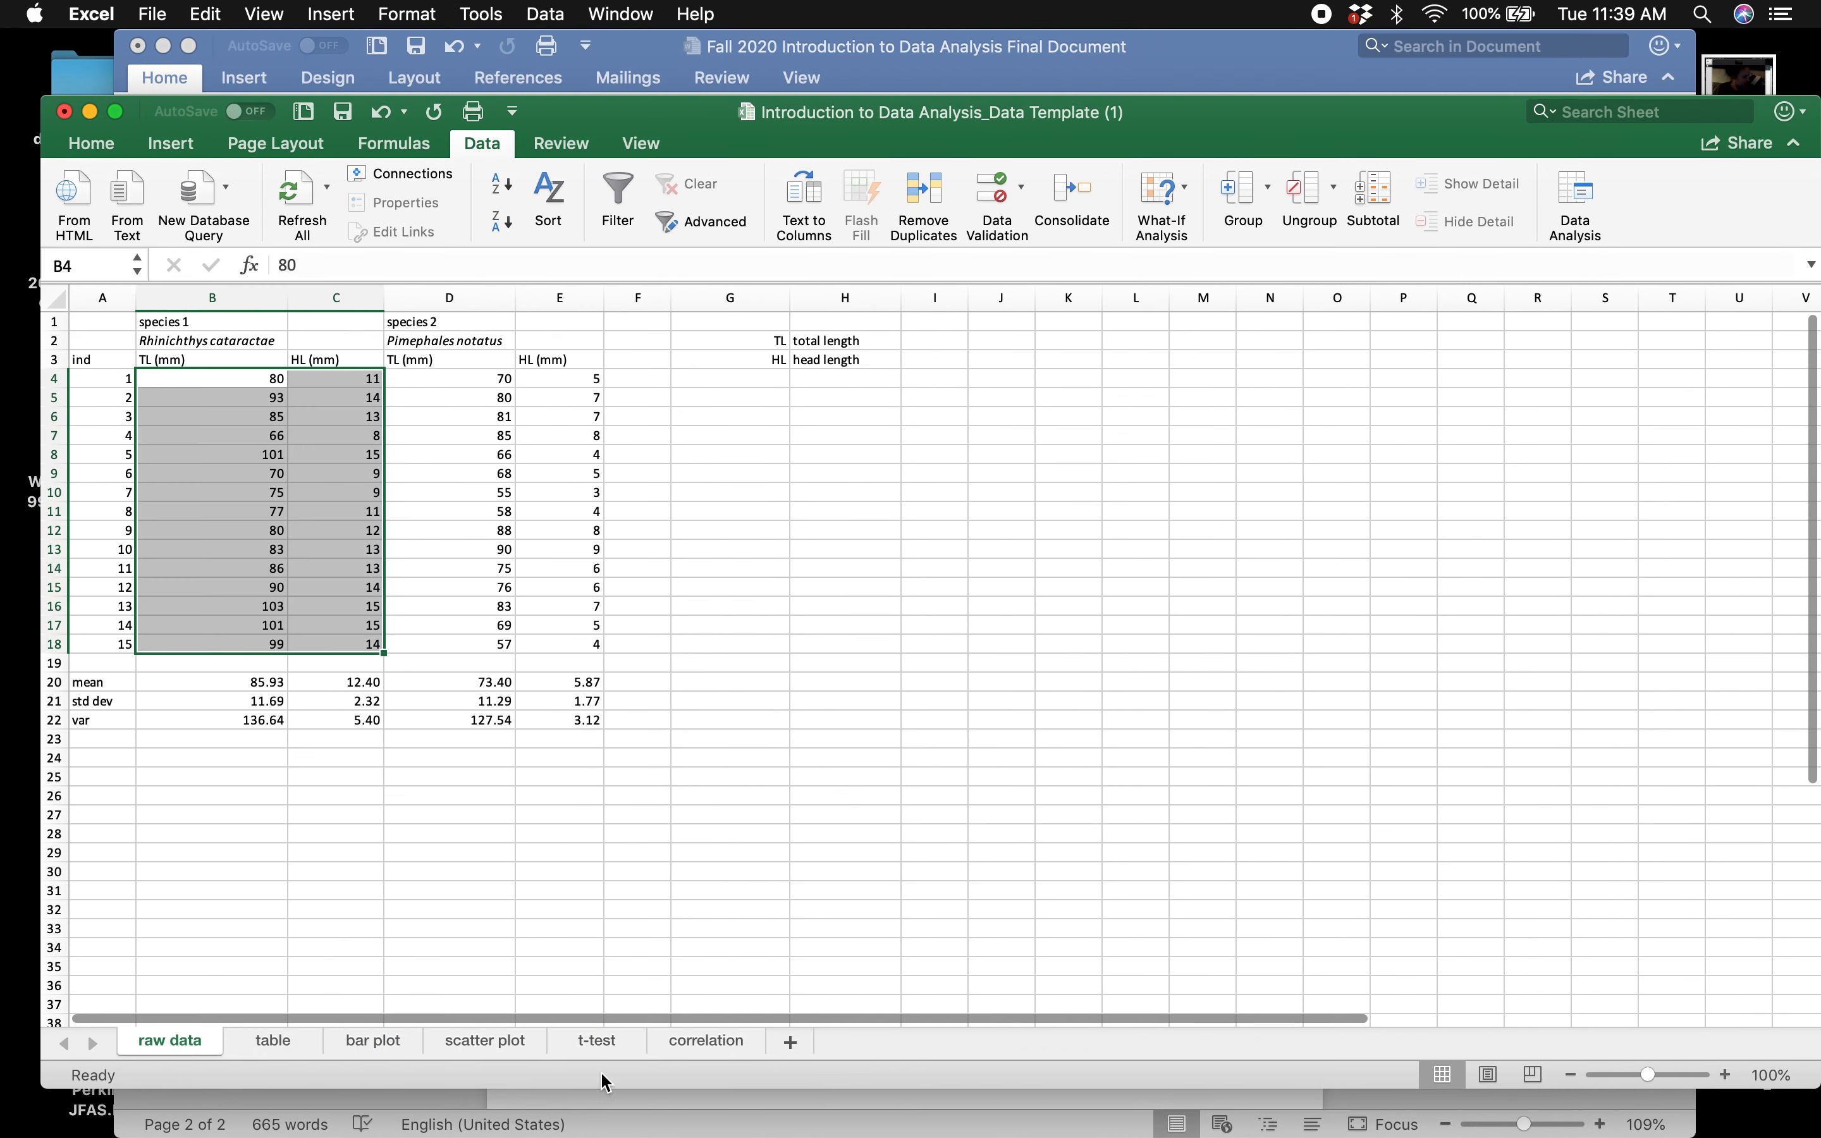
click(705, 1042)
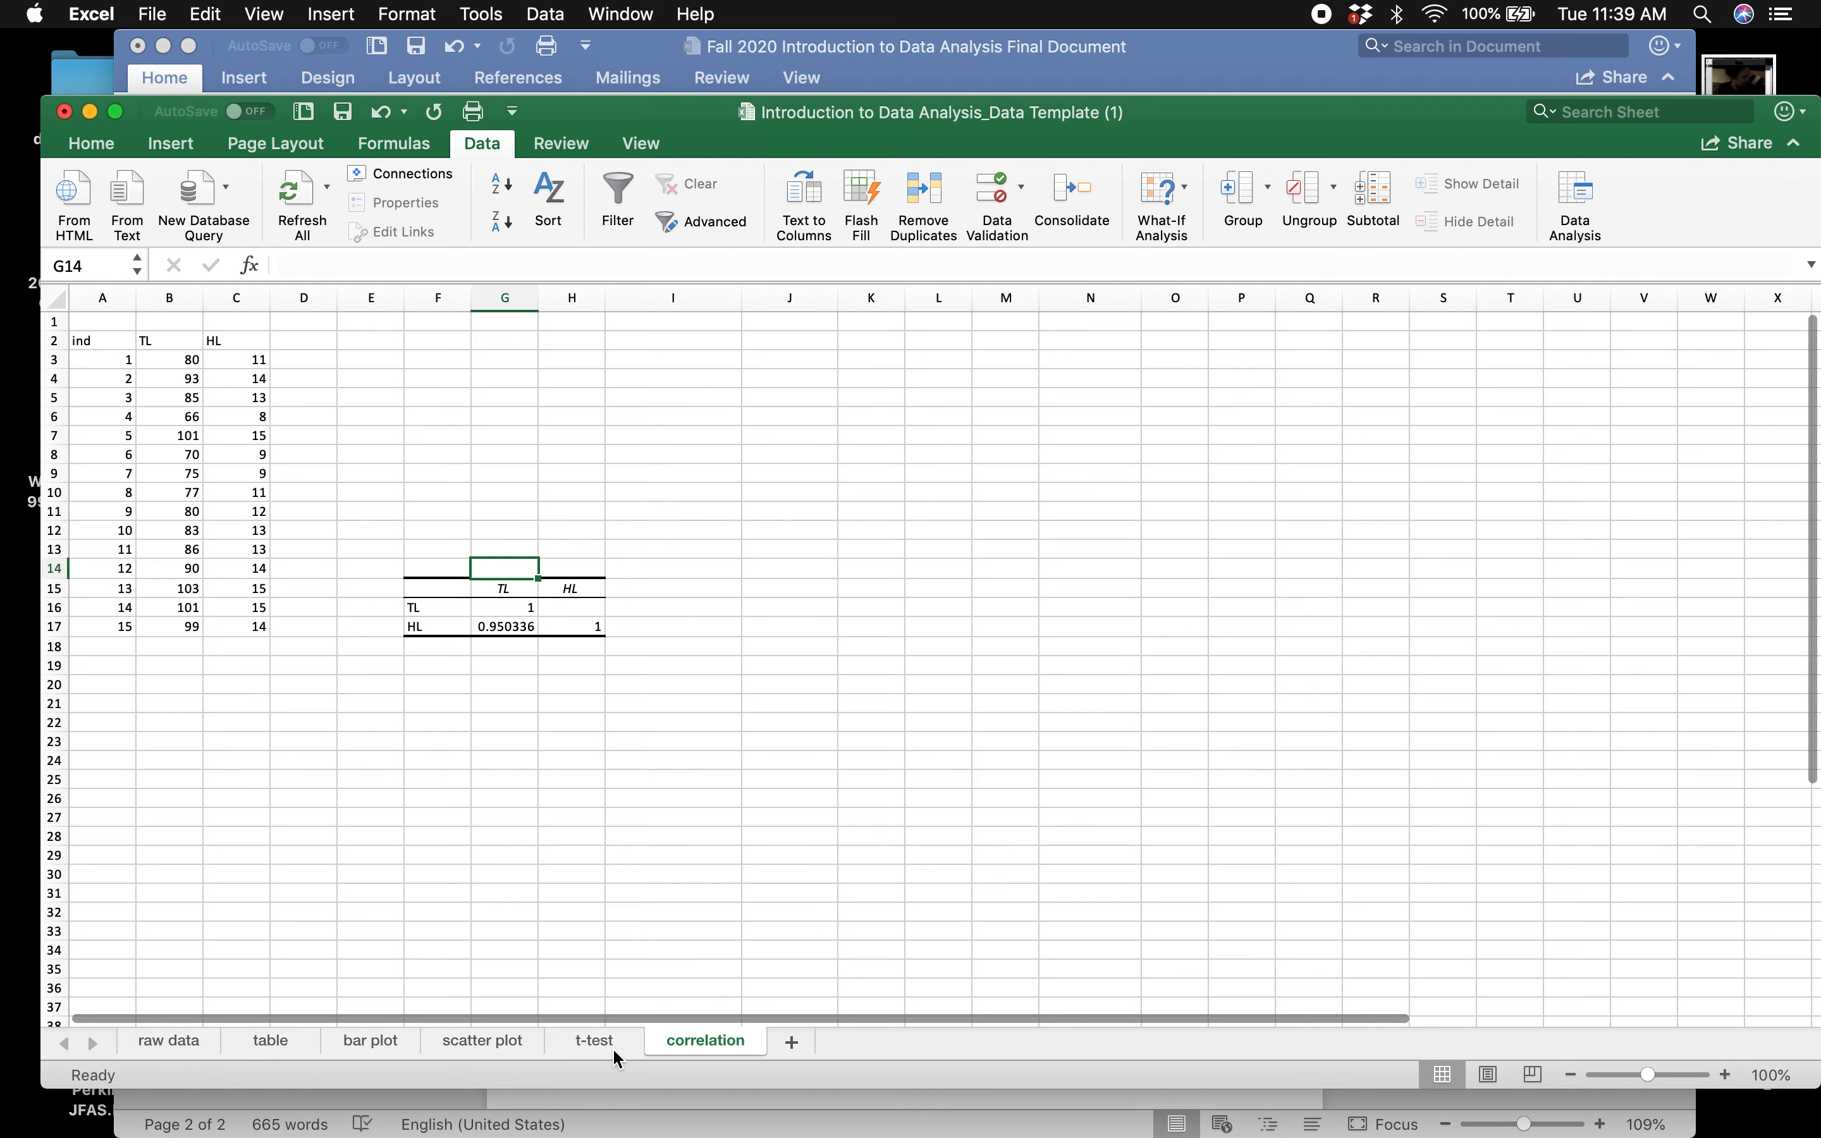
click(424, 550)
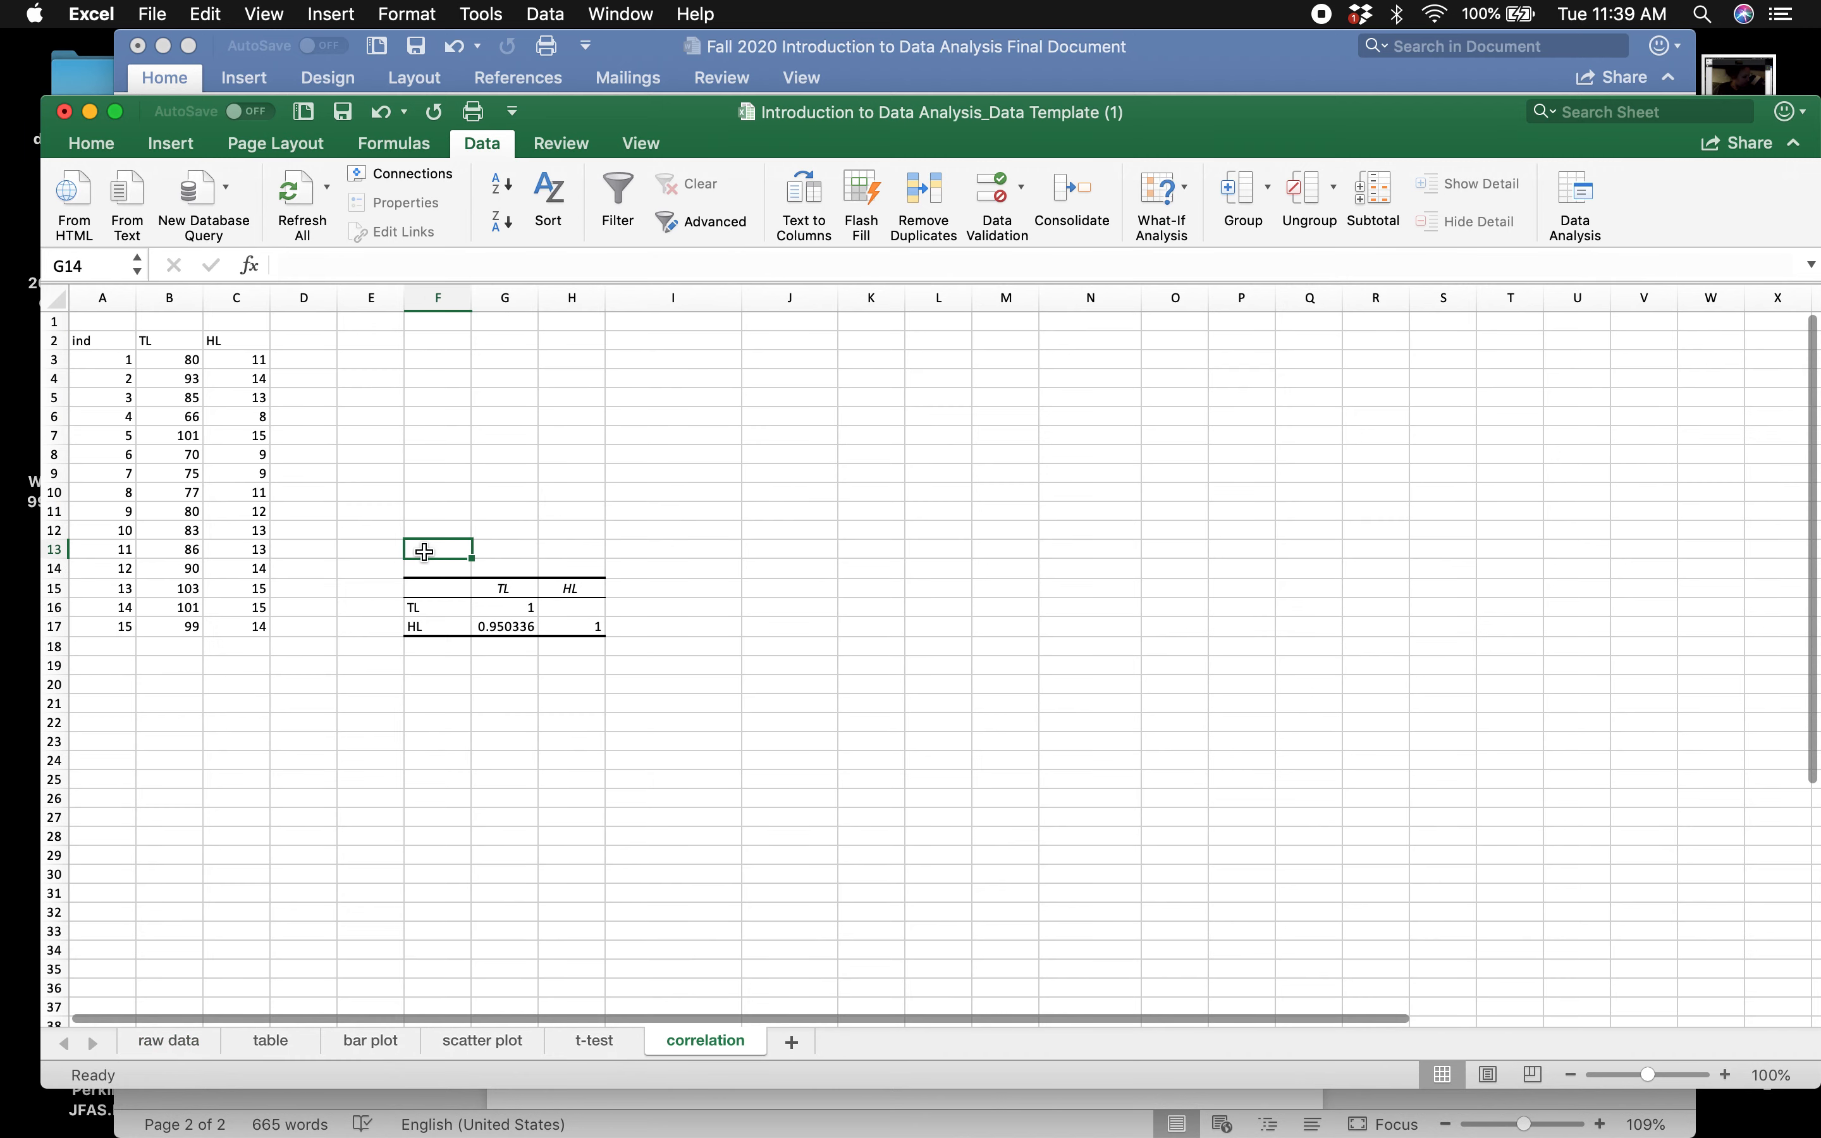
click(586, 1042)
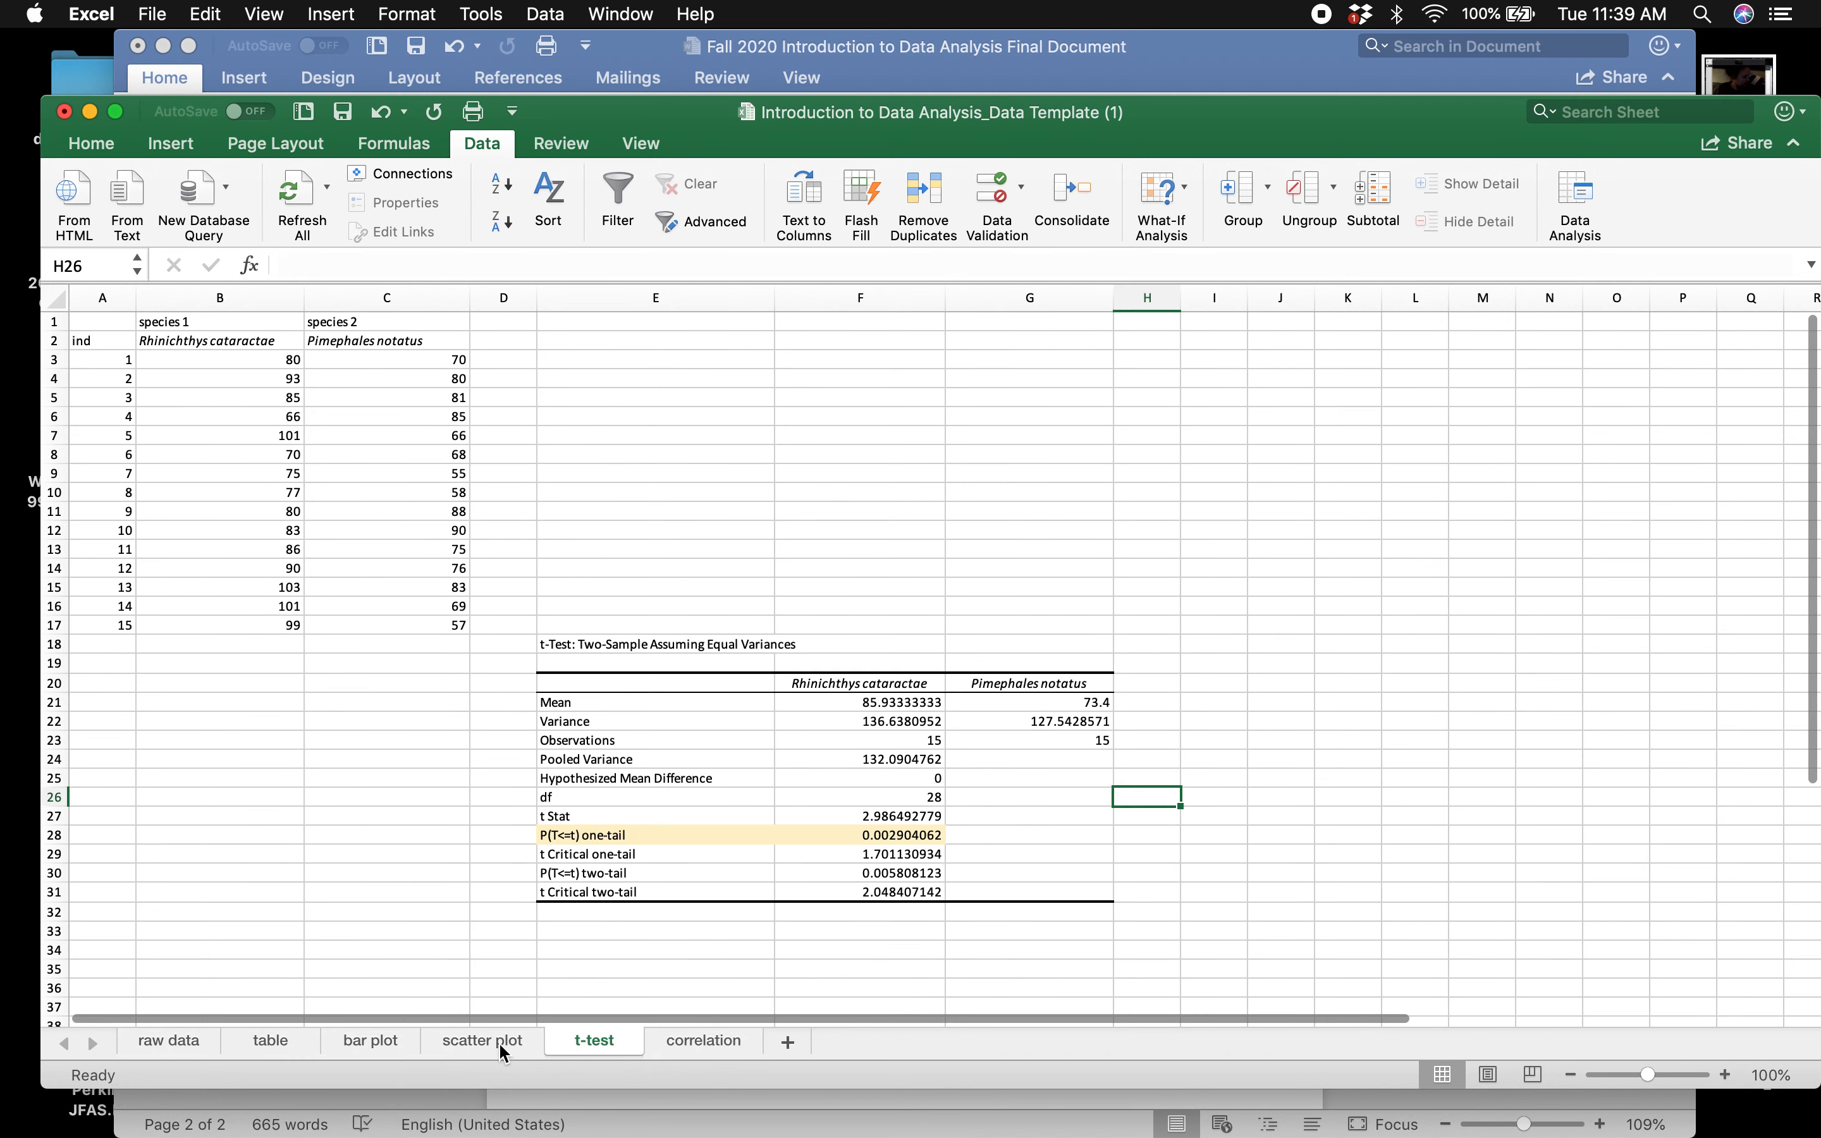
click(496, 1042)
click(742, 1039)
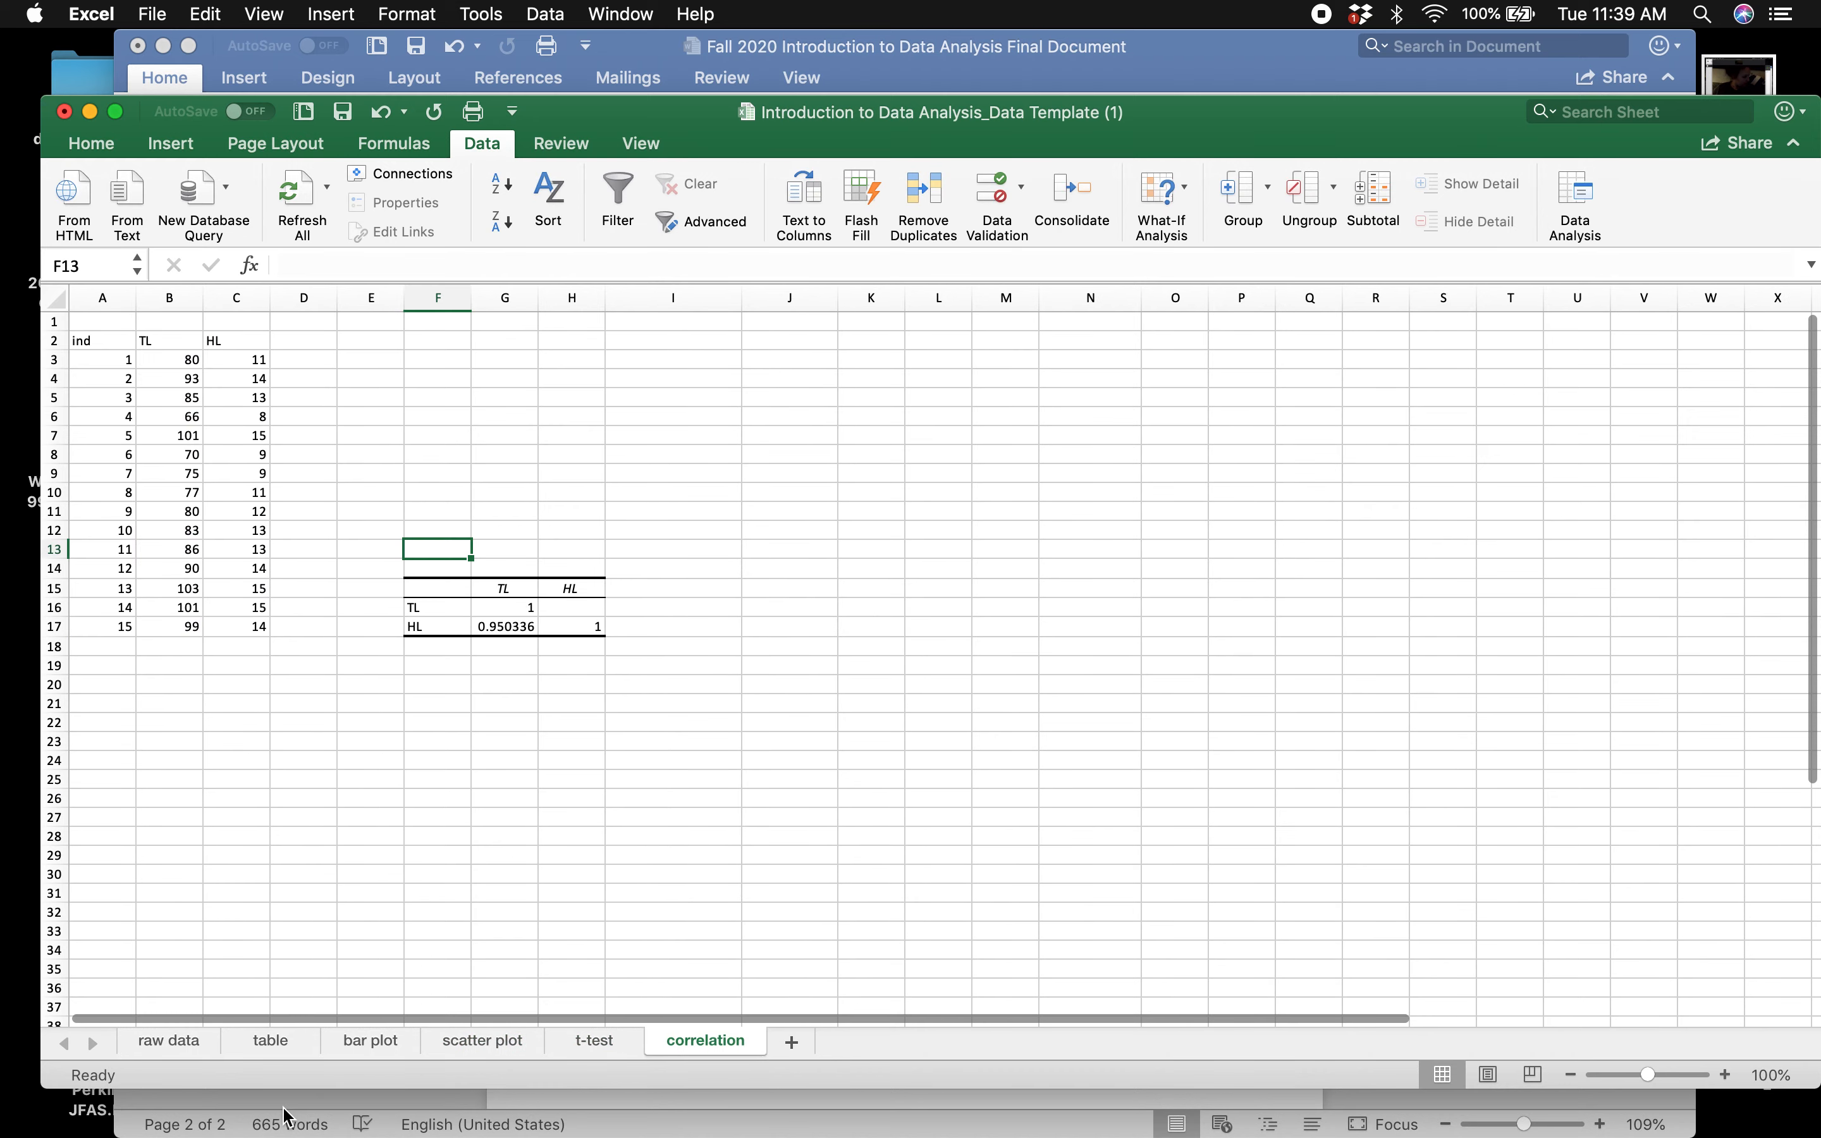
- Review the raw data, table, bar plot and scatter plot sheets, returning to the Rhinichthys cataractae total length table
click(183, 1039)
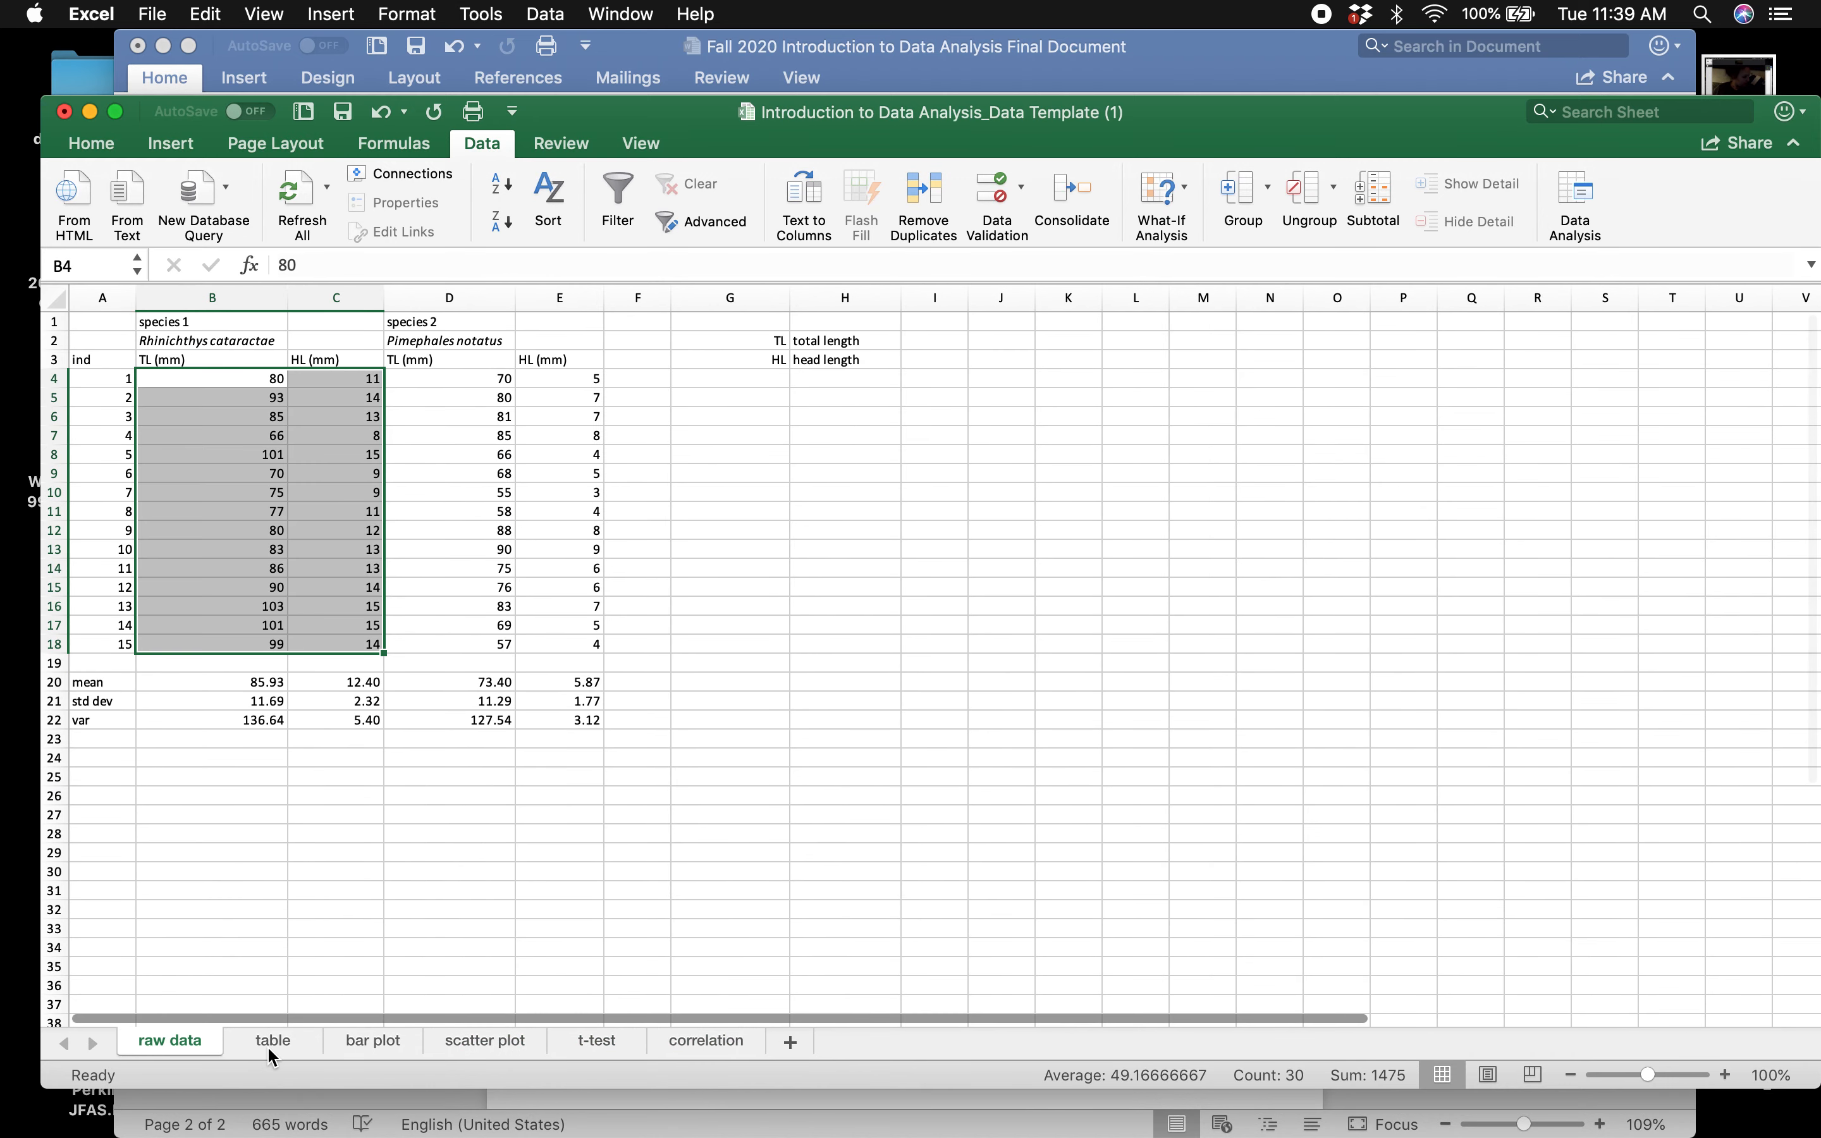
click(268, 1044)
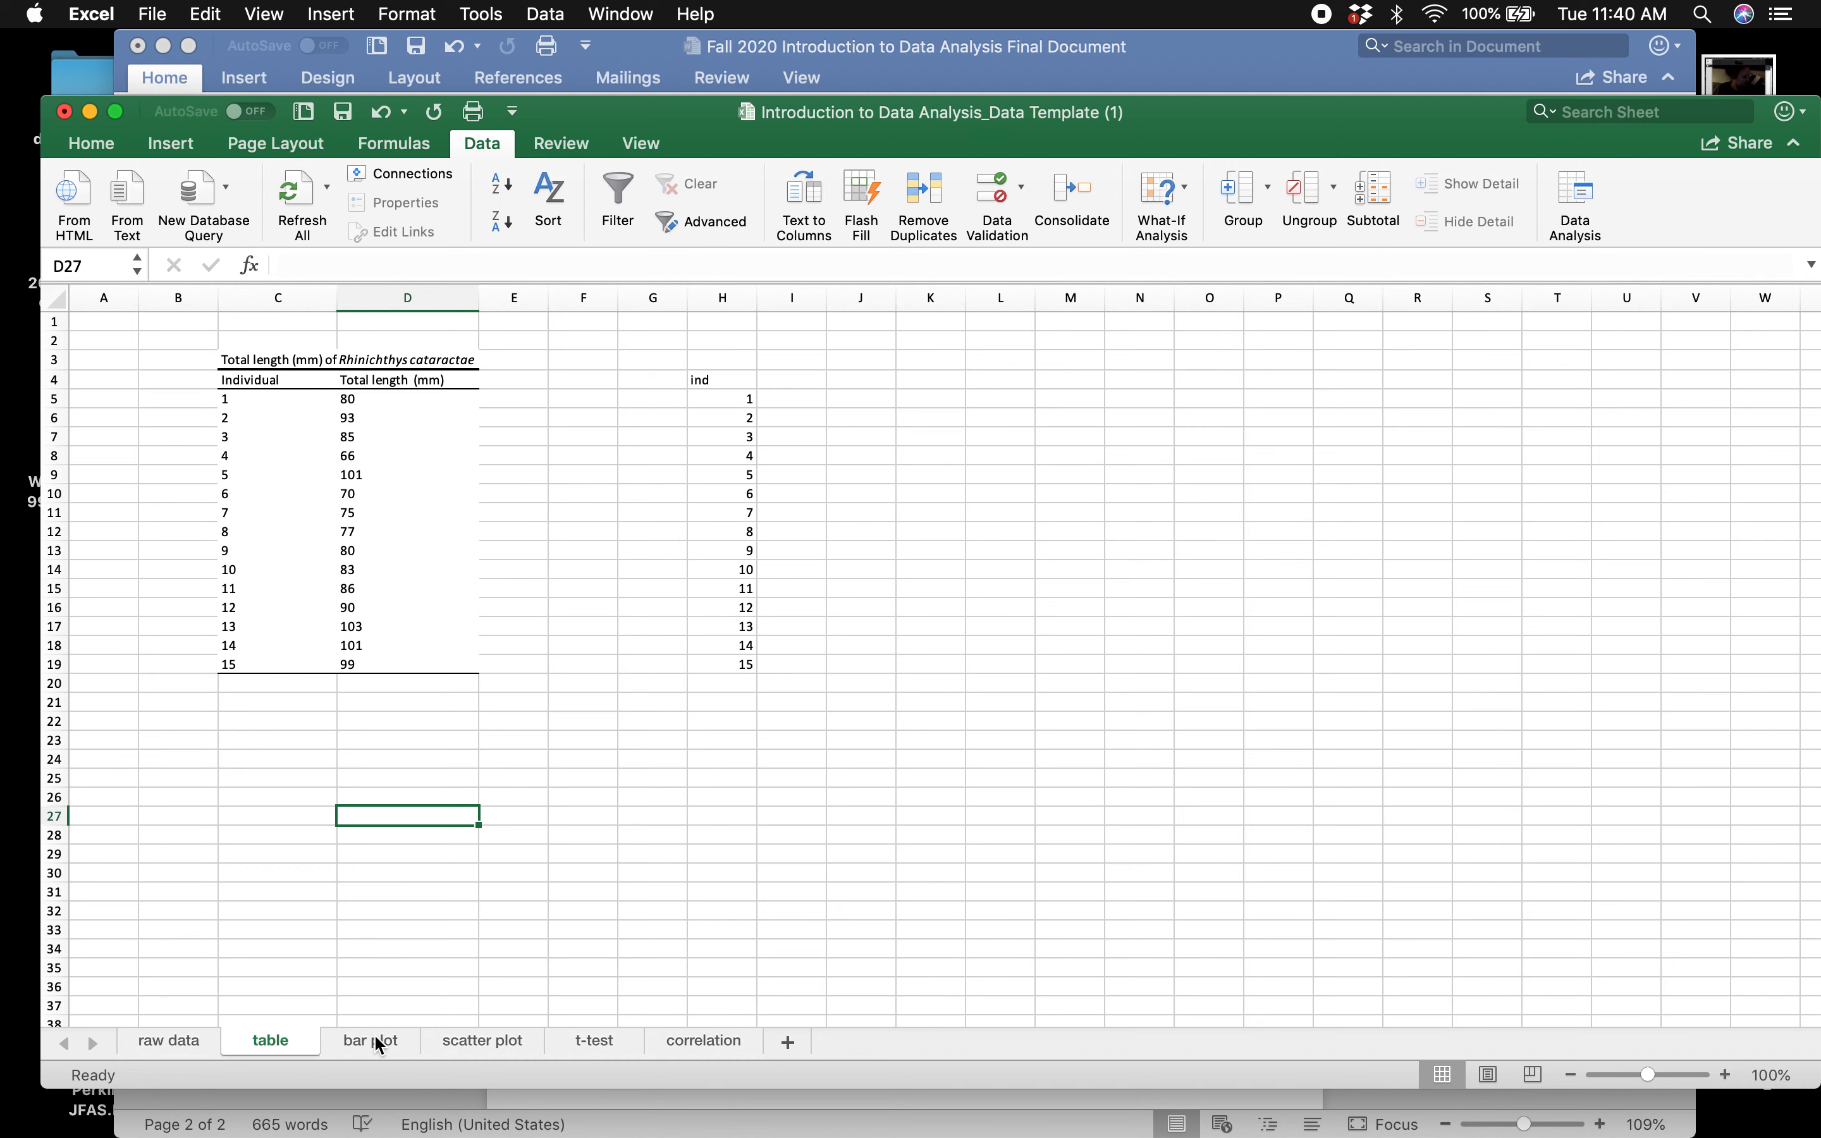
click(376, 1044)
click(473, 1050)
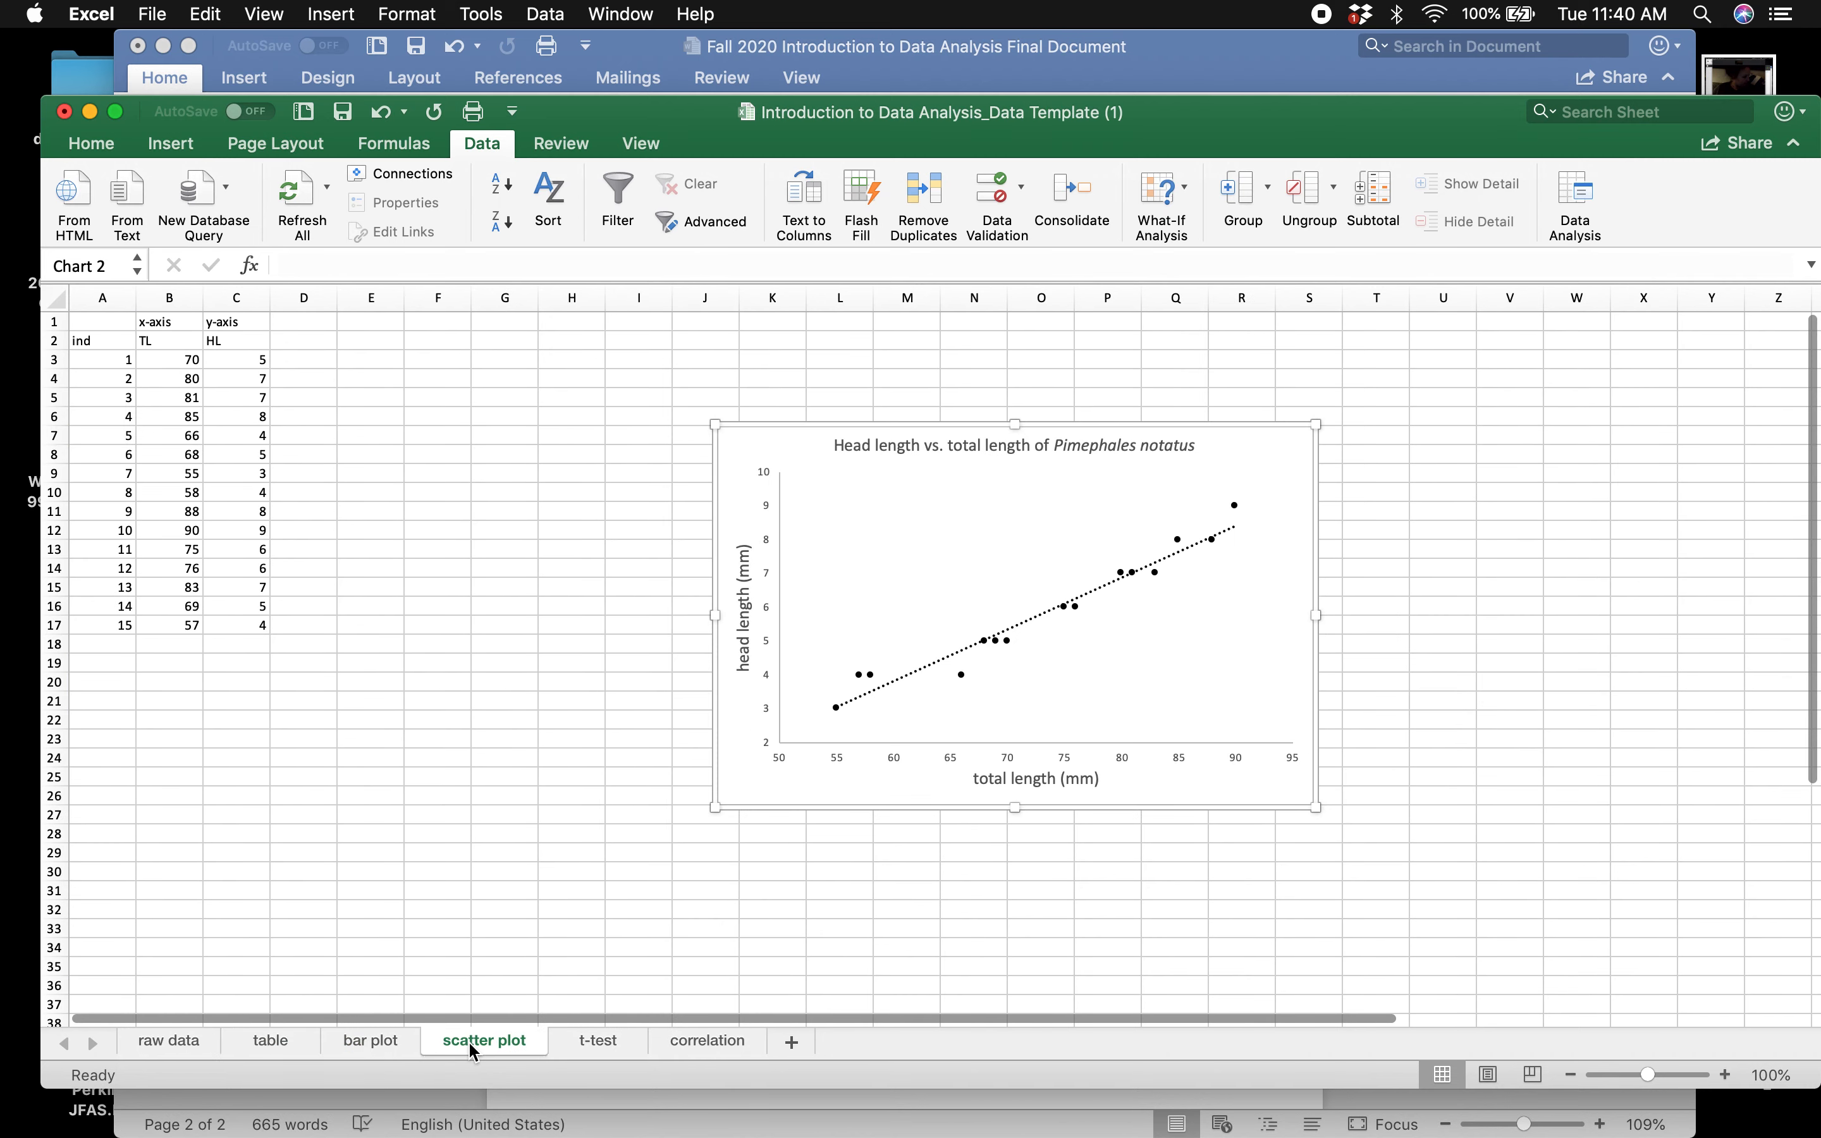
click(270, 1041)
click(482, 896)
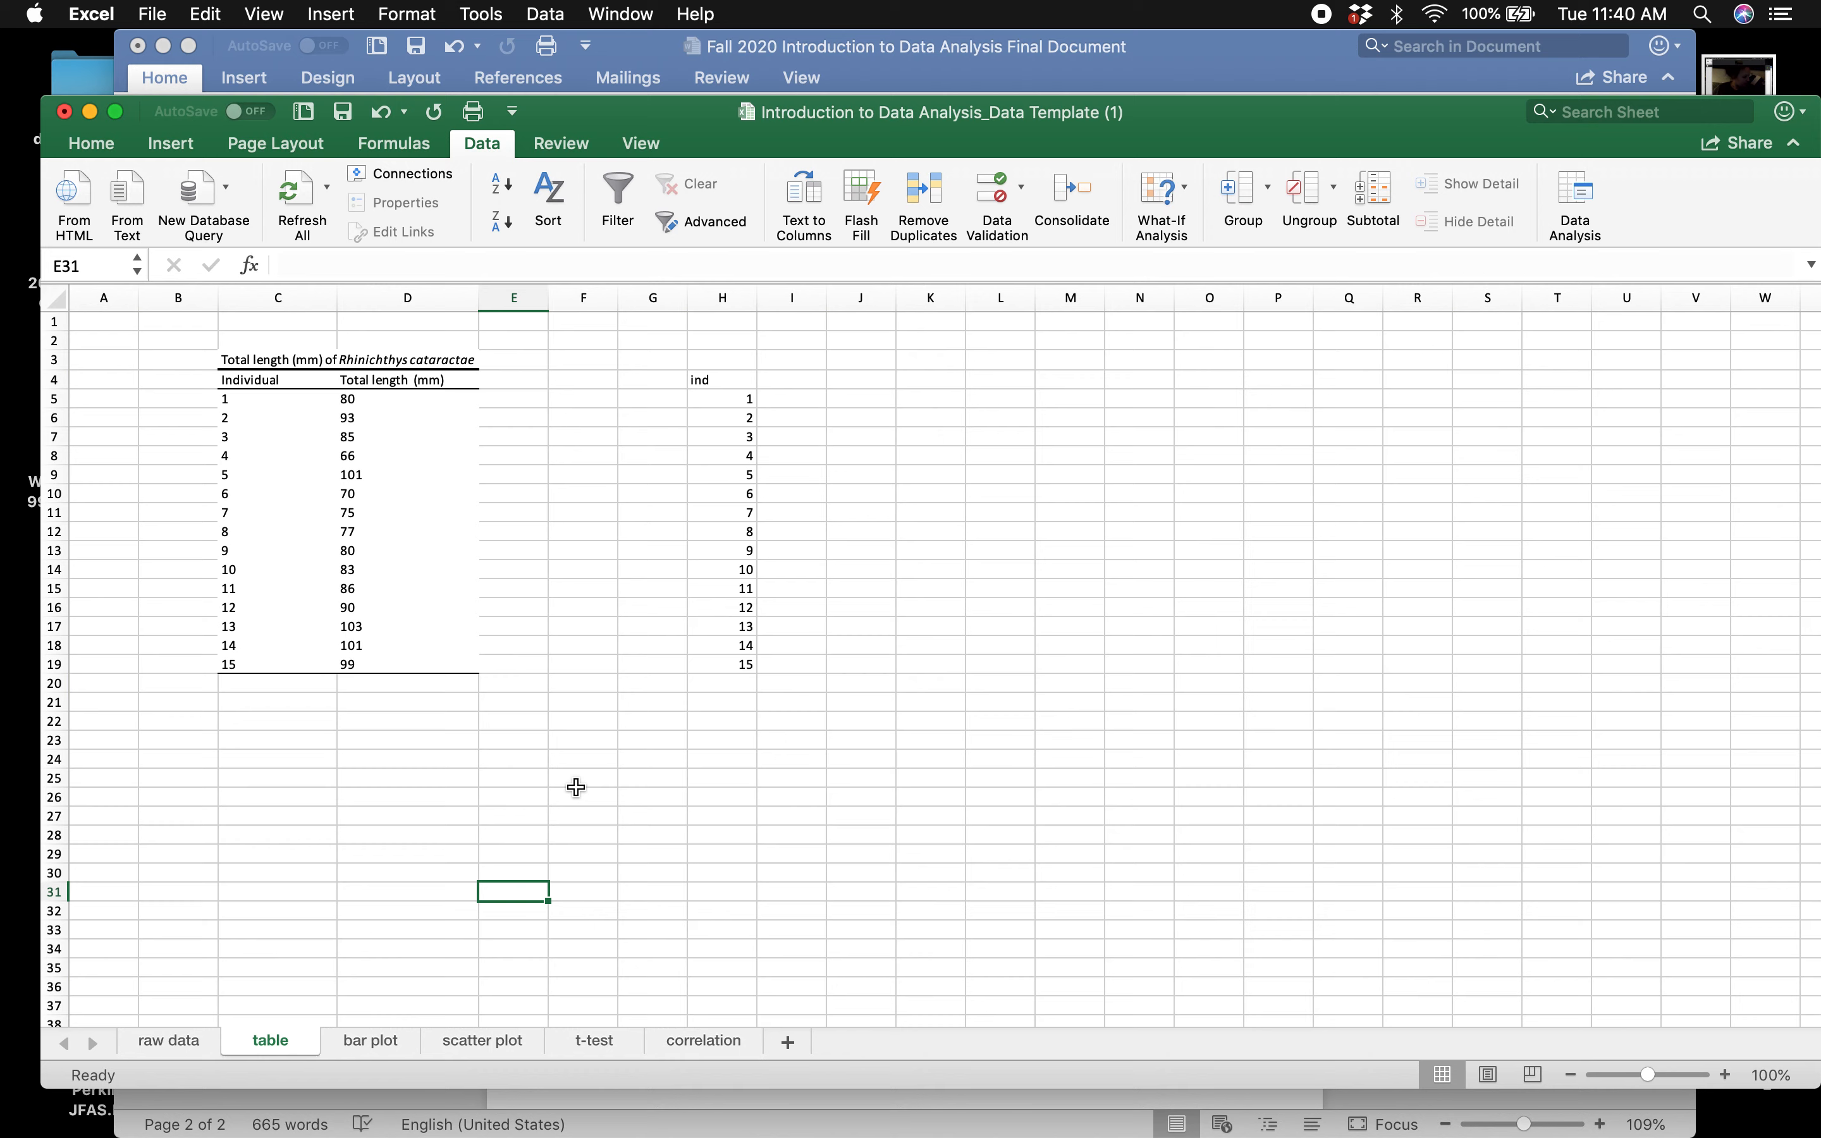
- Check the t-test, correlation, scatter plot and table sheets, ending on the bar plot of mean total lengths
click(597, 1036)
click(692, 1039)
click(567, 1037)
click(452, 1044)
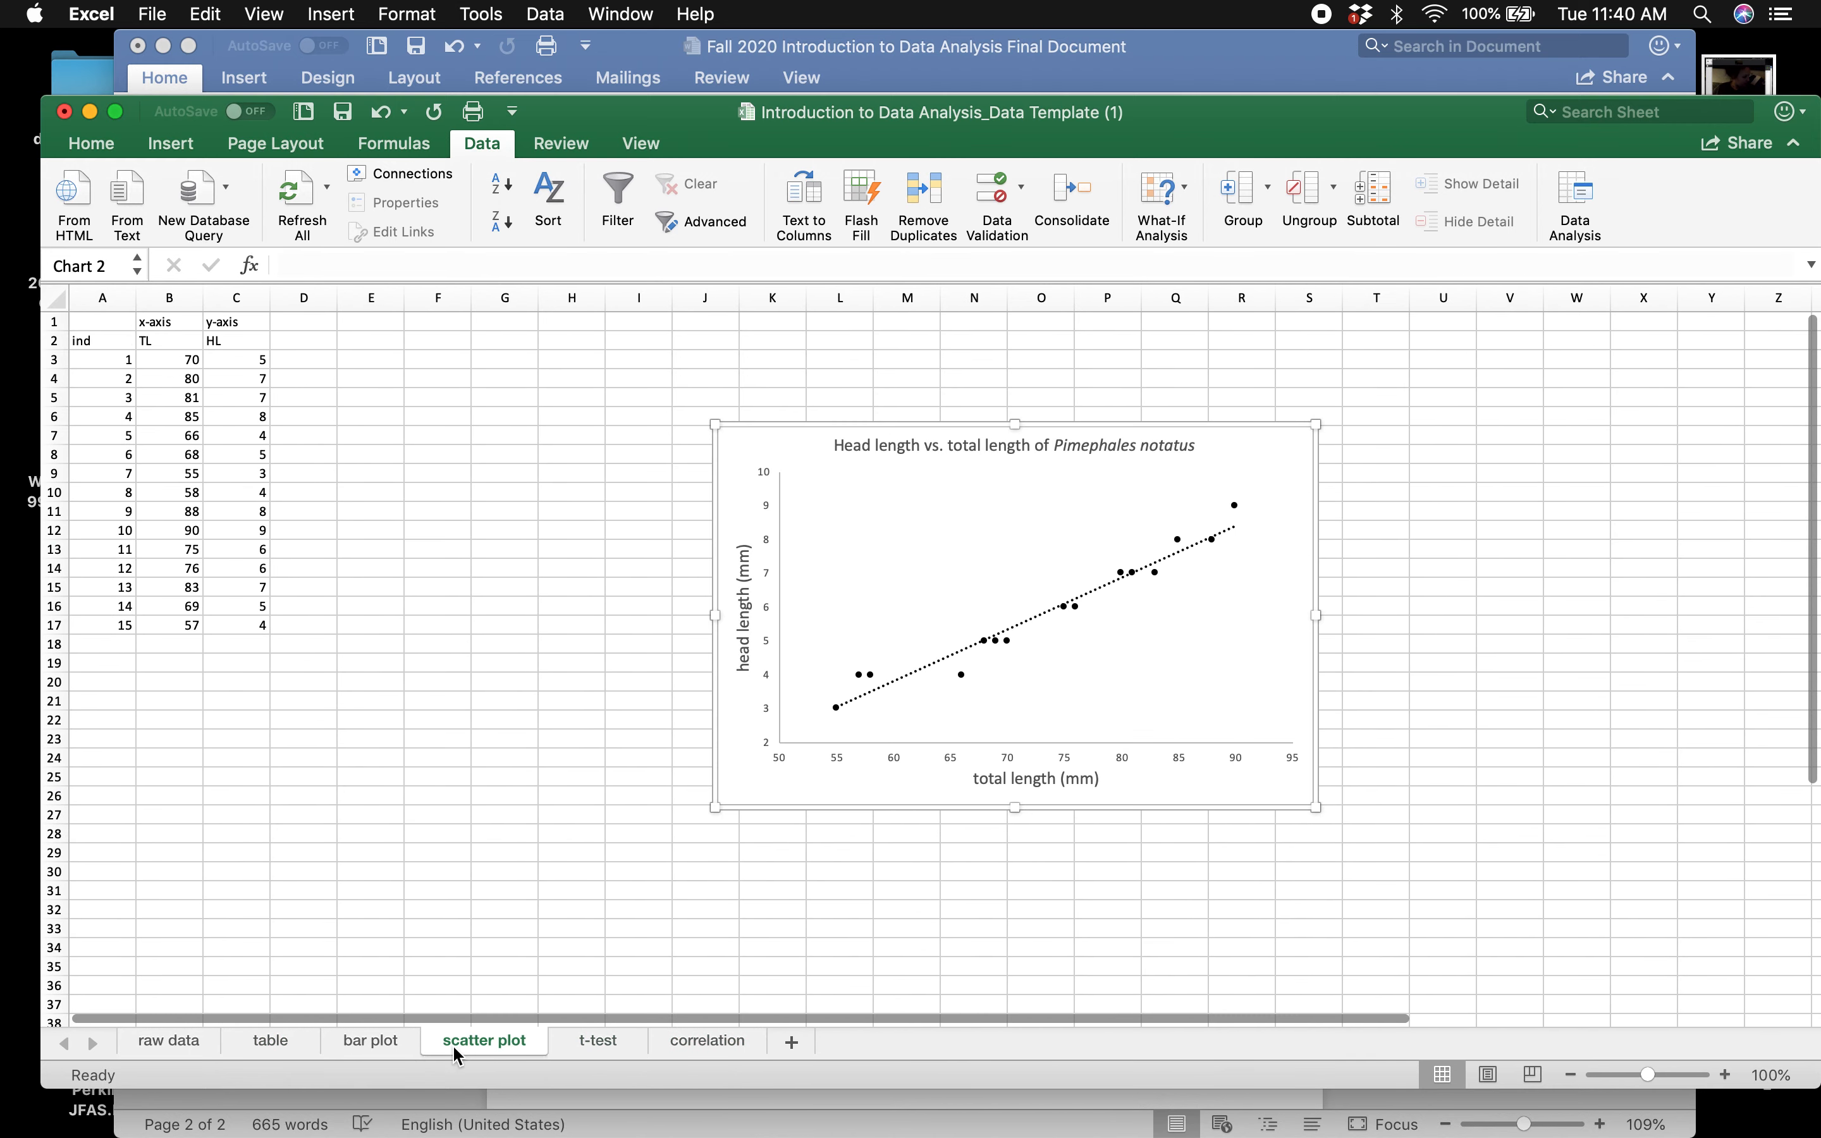
click(380, 1054)
click(270, 1042)
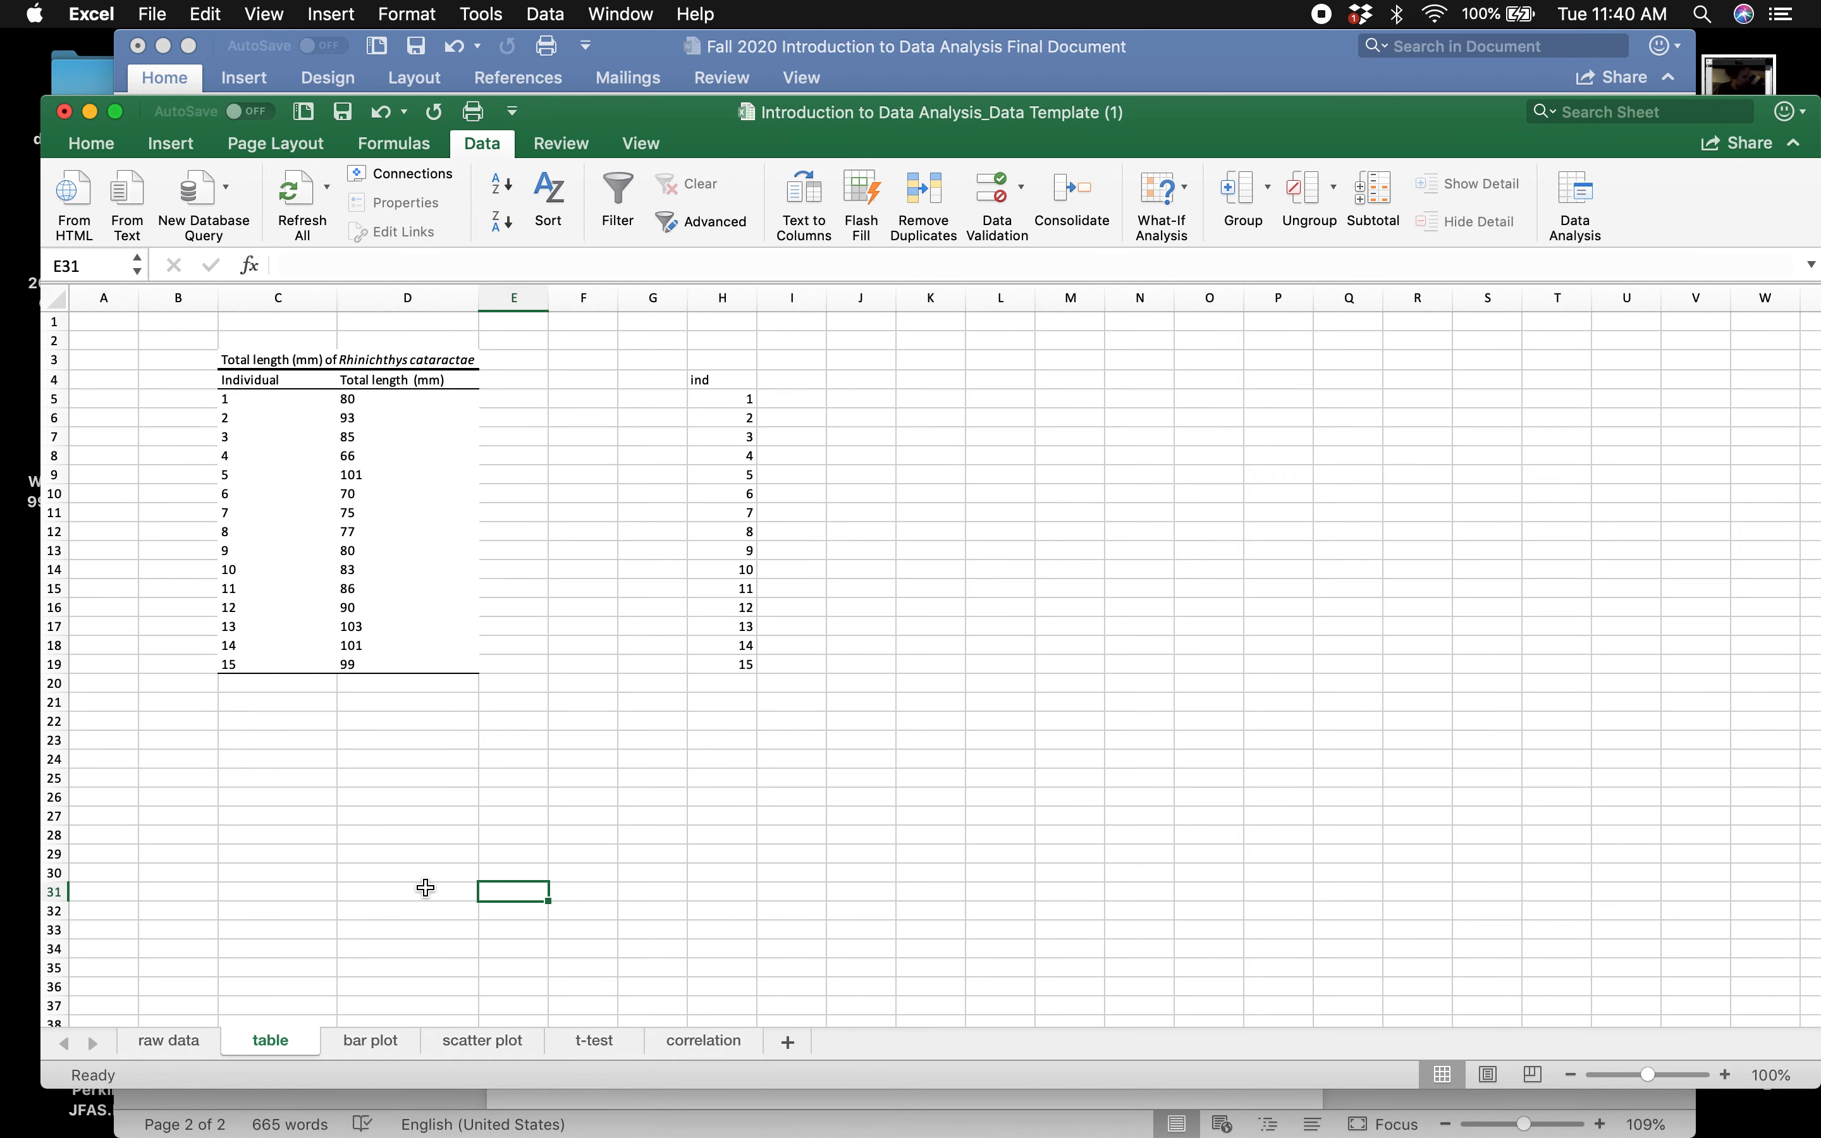
click(369, 1043)
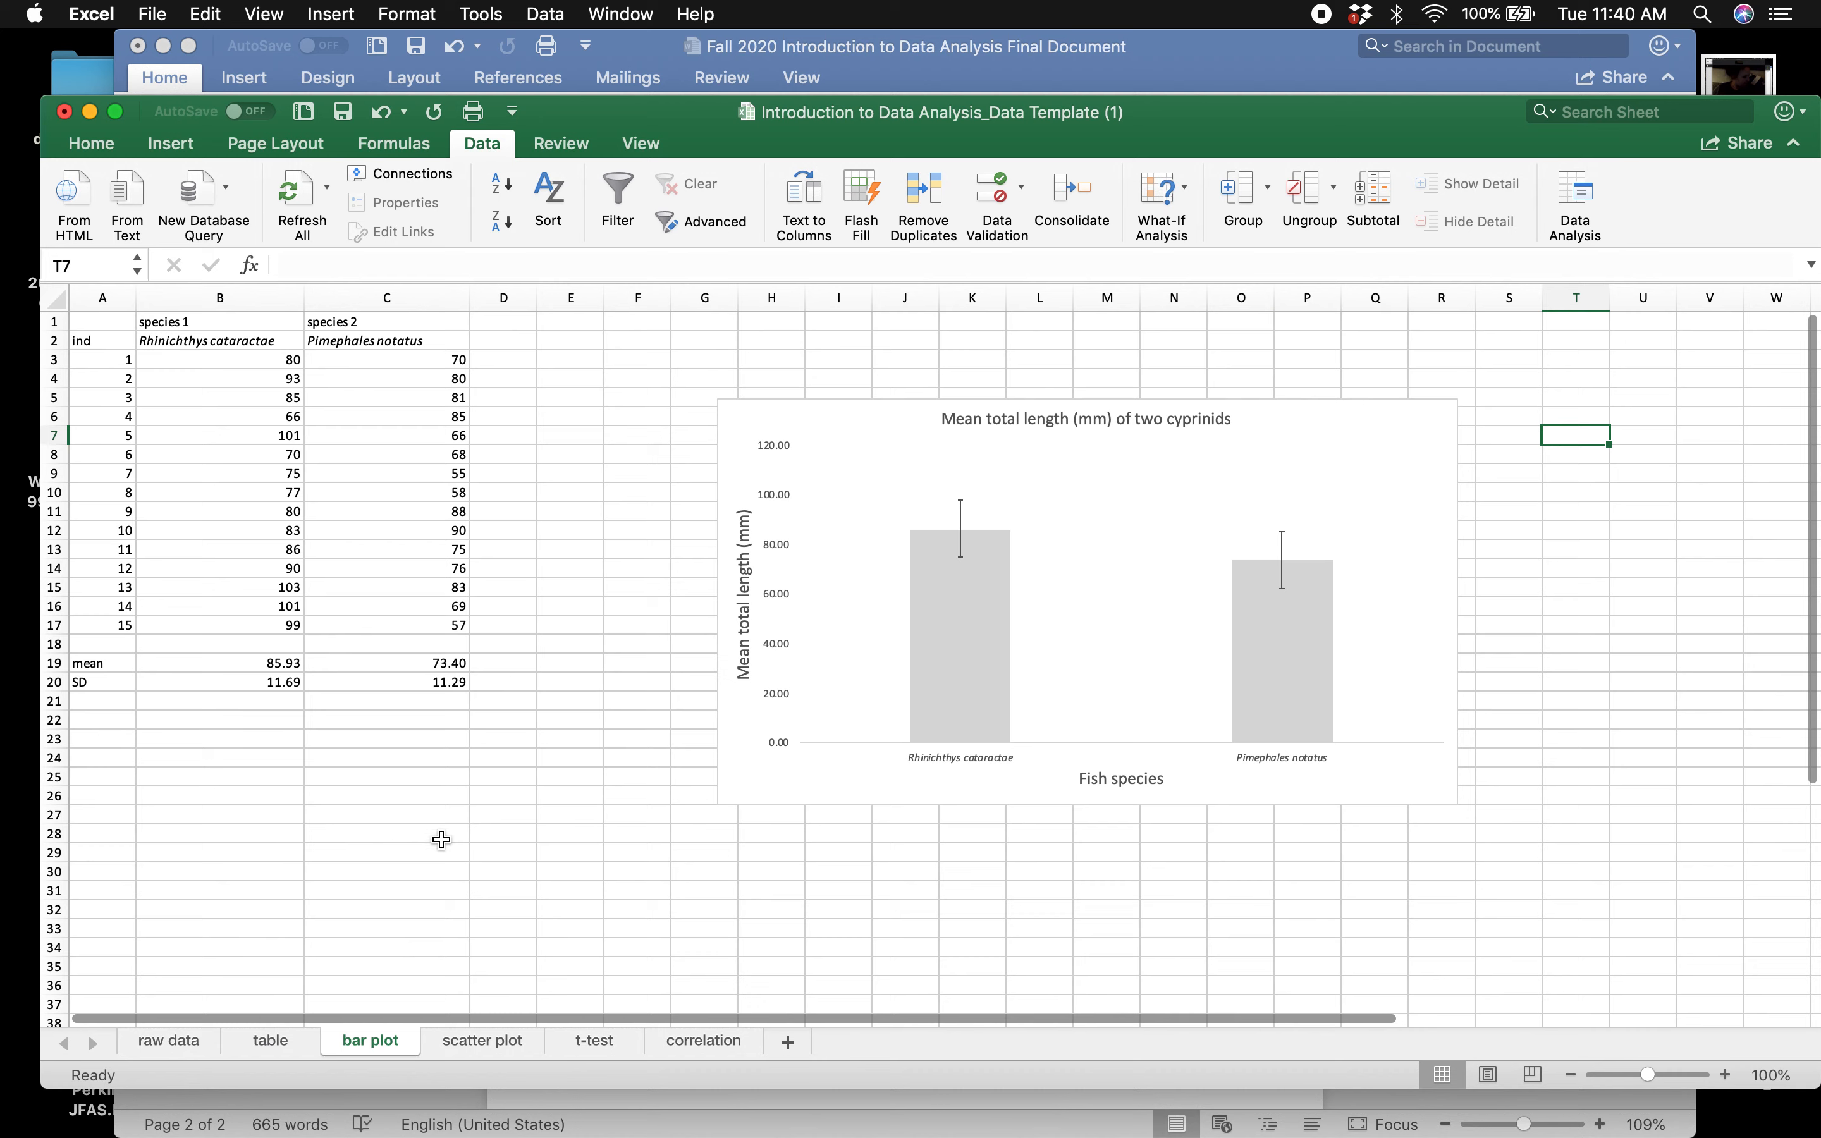
- Review the error bar options for the mean total length bars on the bar plot, leaving the settings as they are
mouse_move(993, 545)
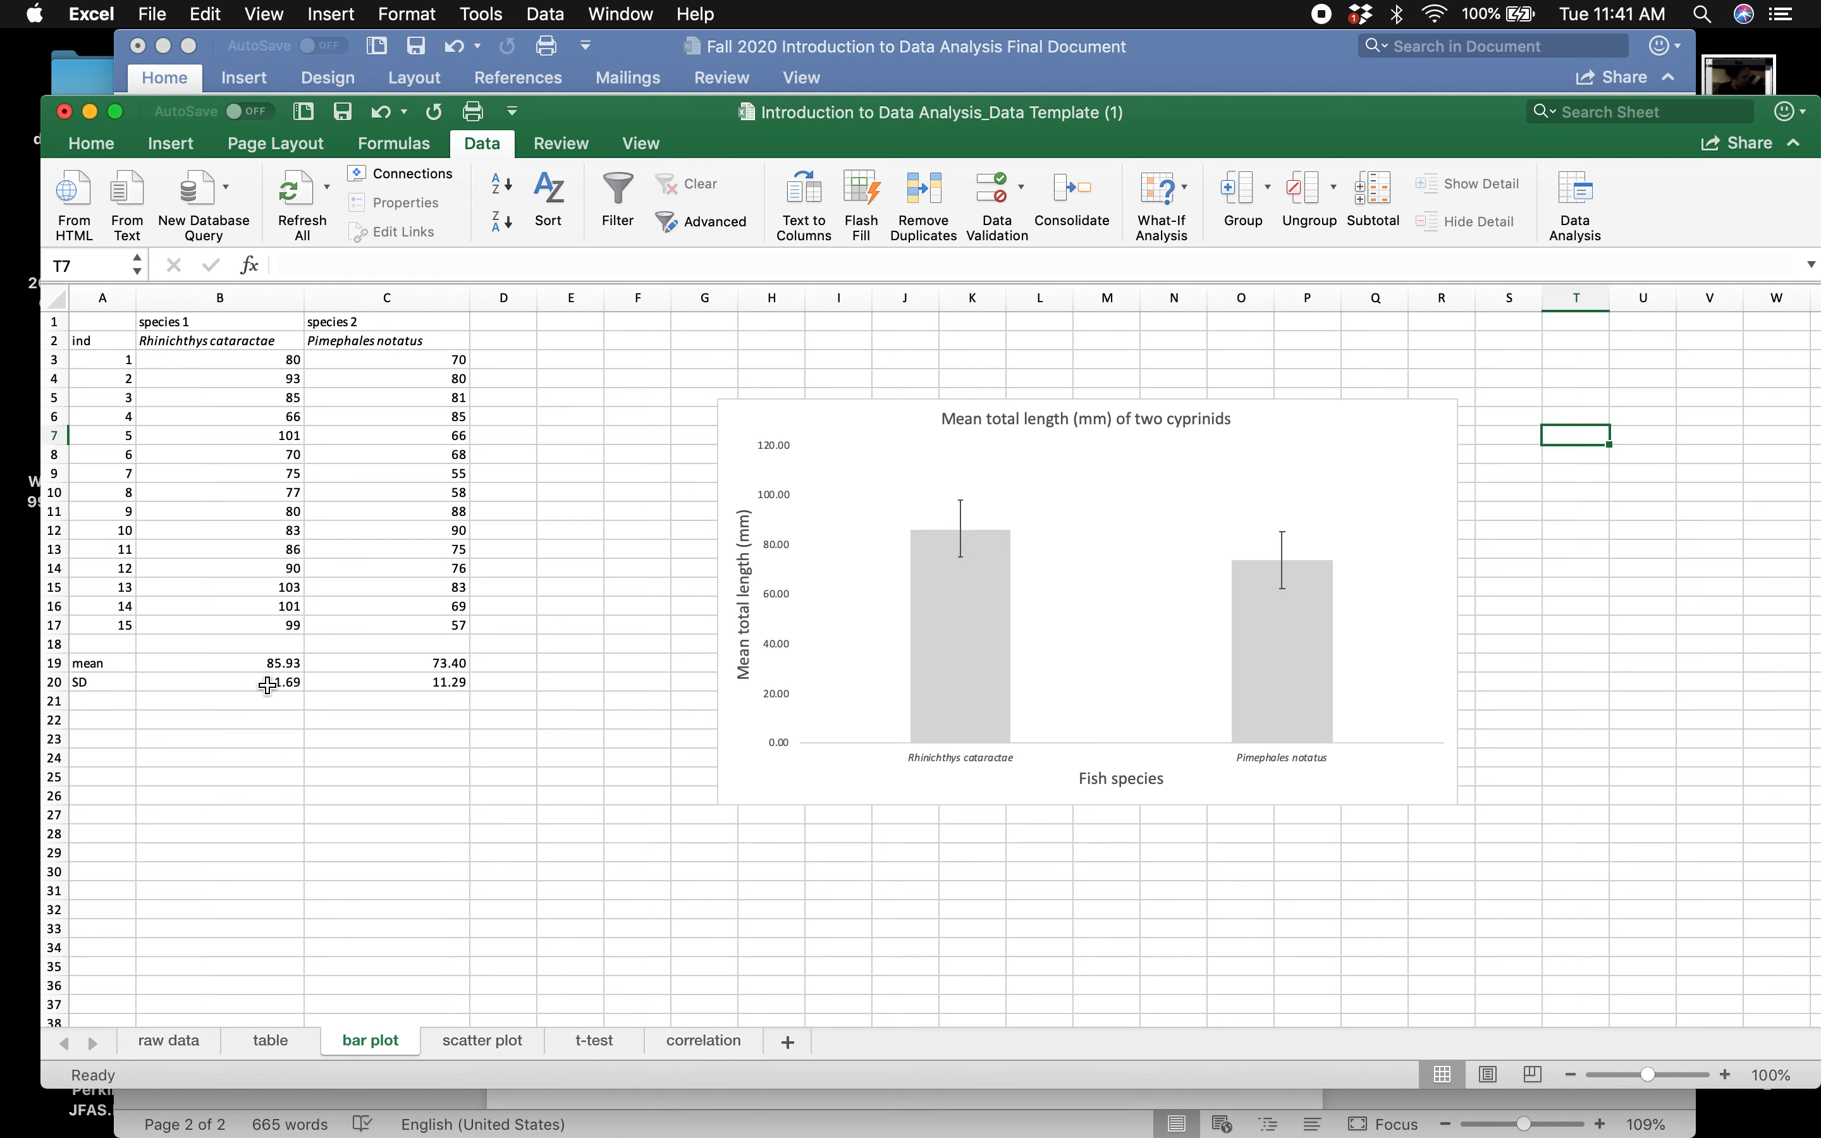
click(970, 617)
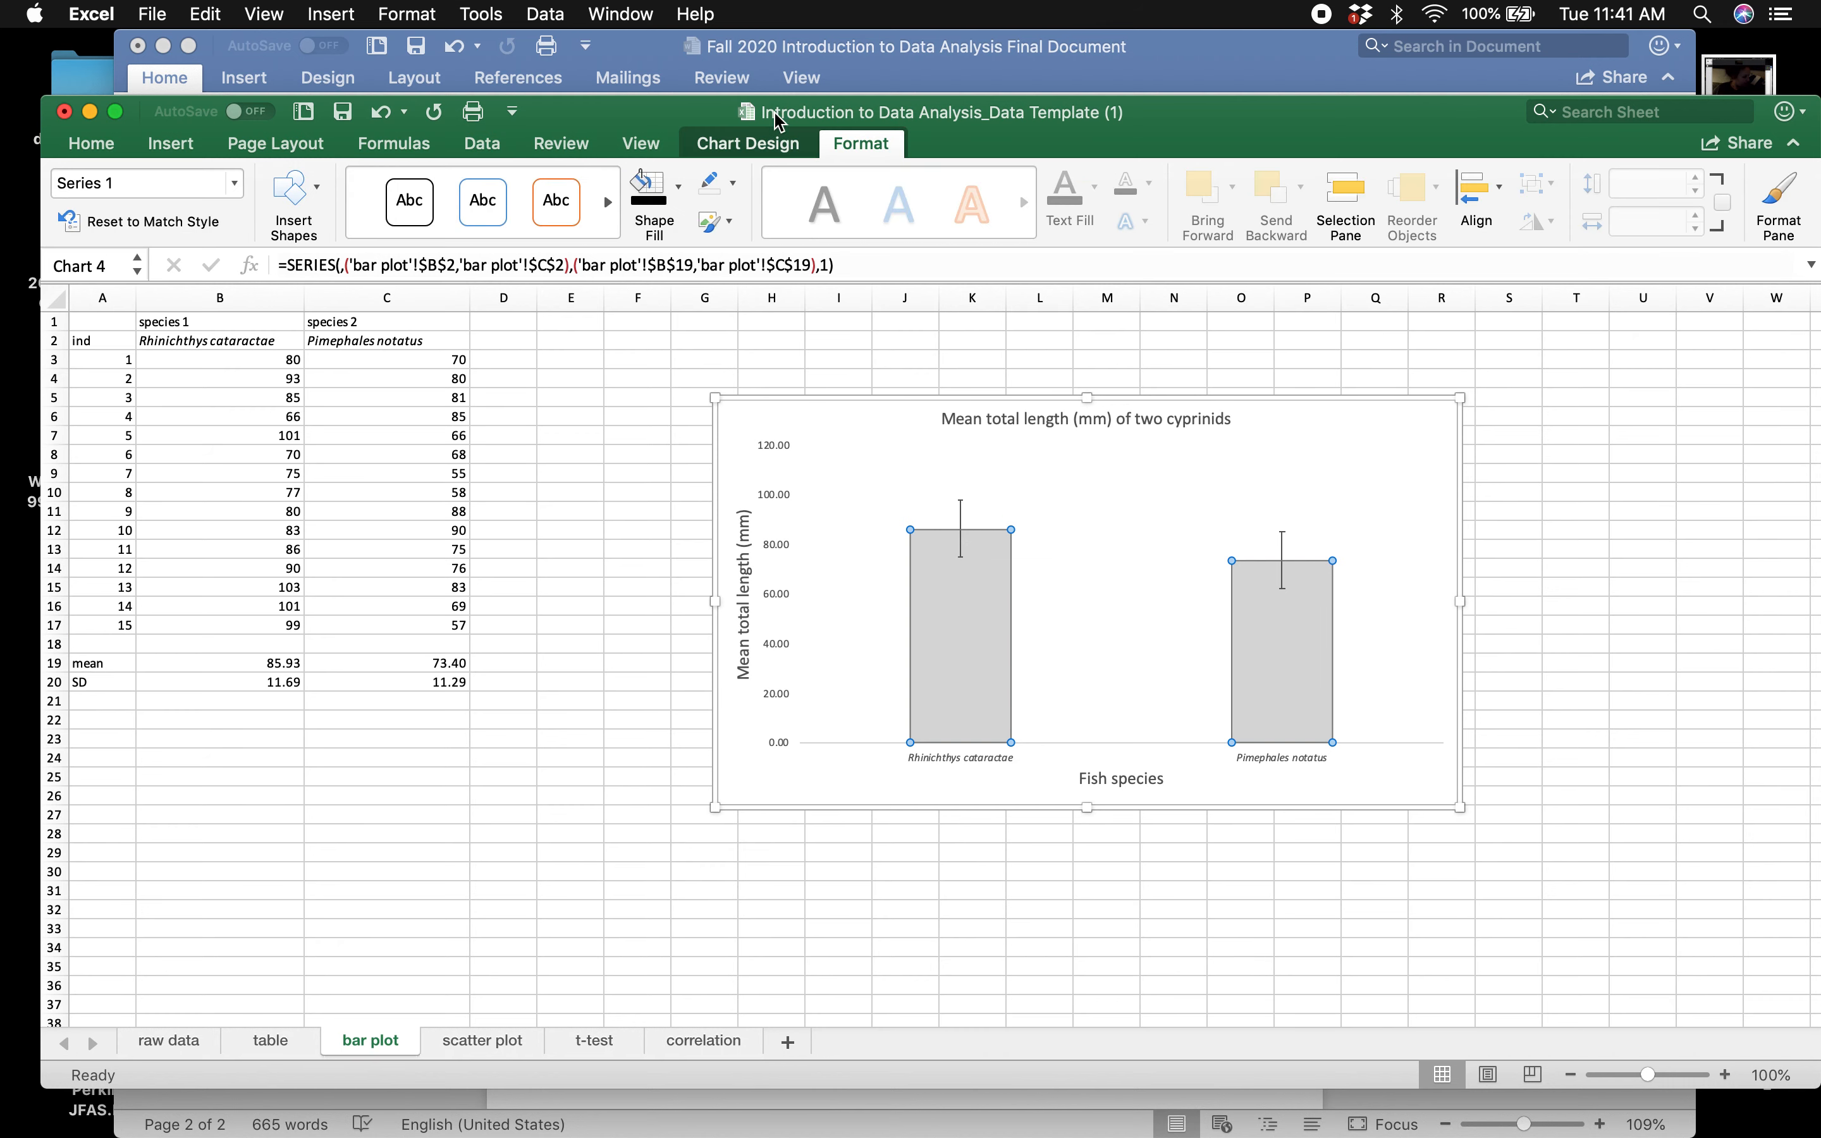
click(764, 143)
click(81, 189)
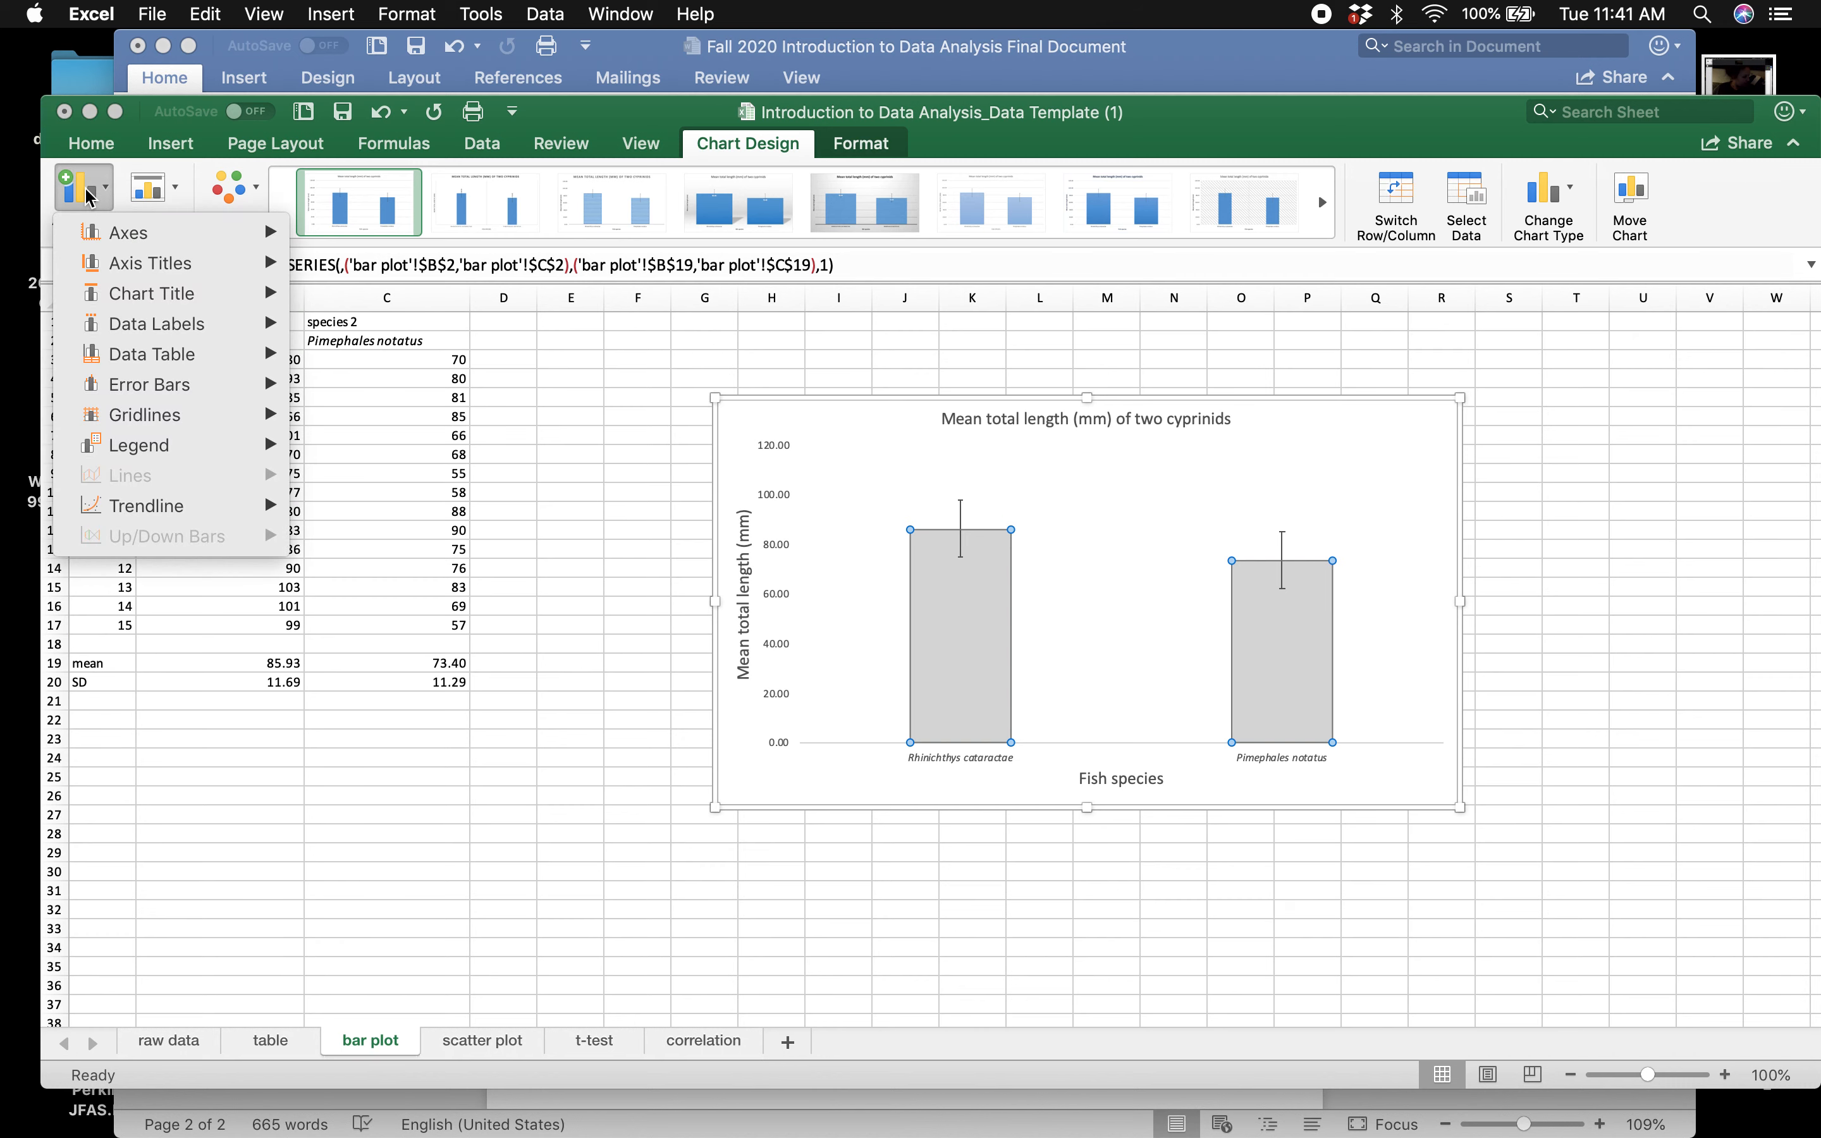
mouse_move(175, 386)
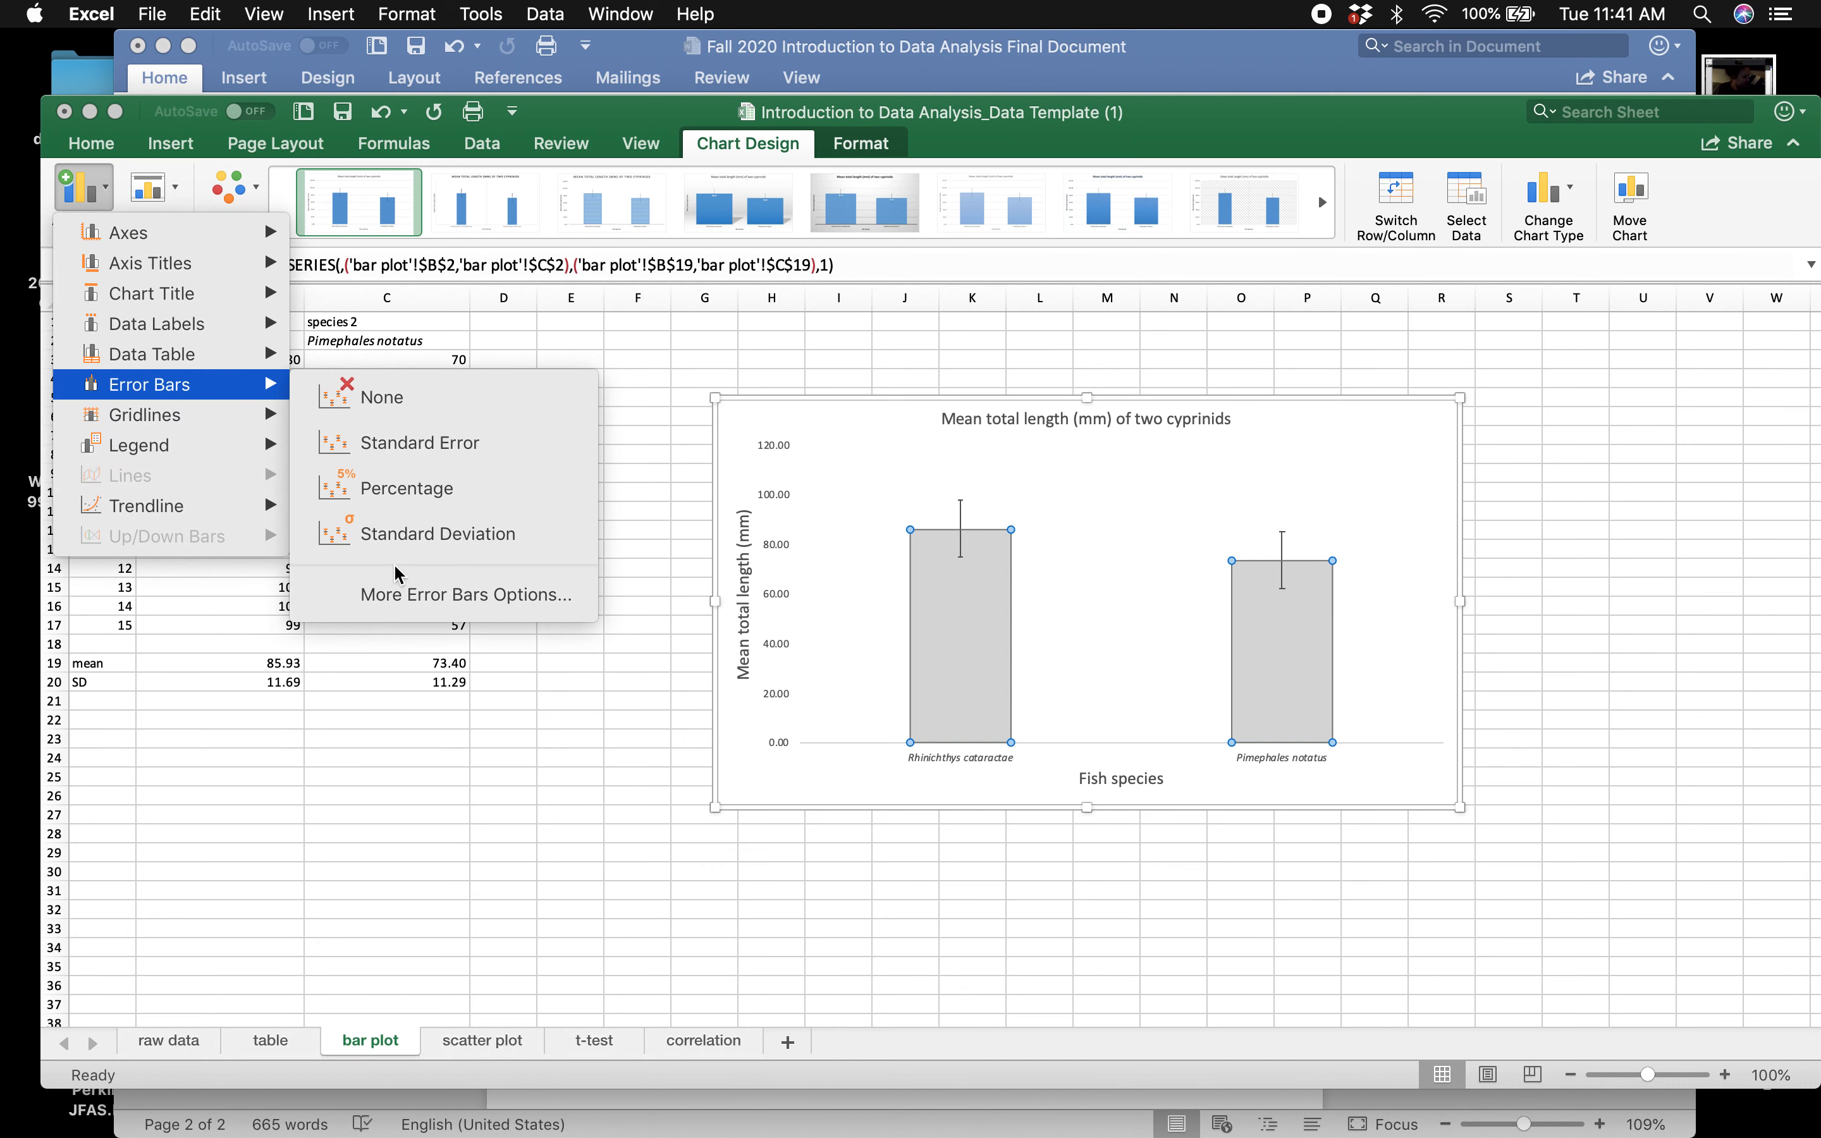
click(387, 591)
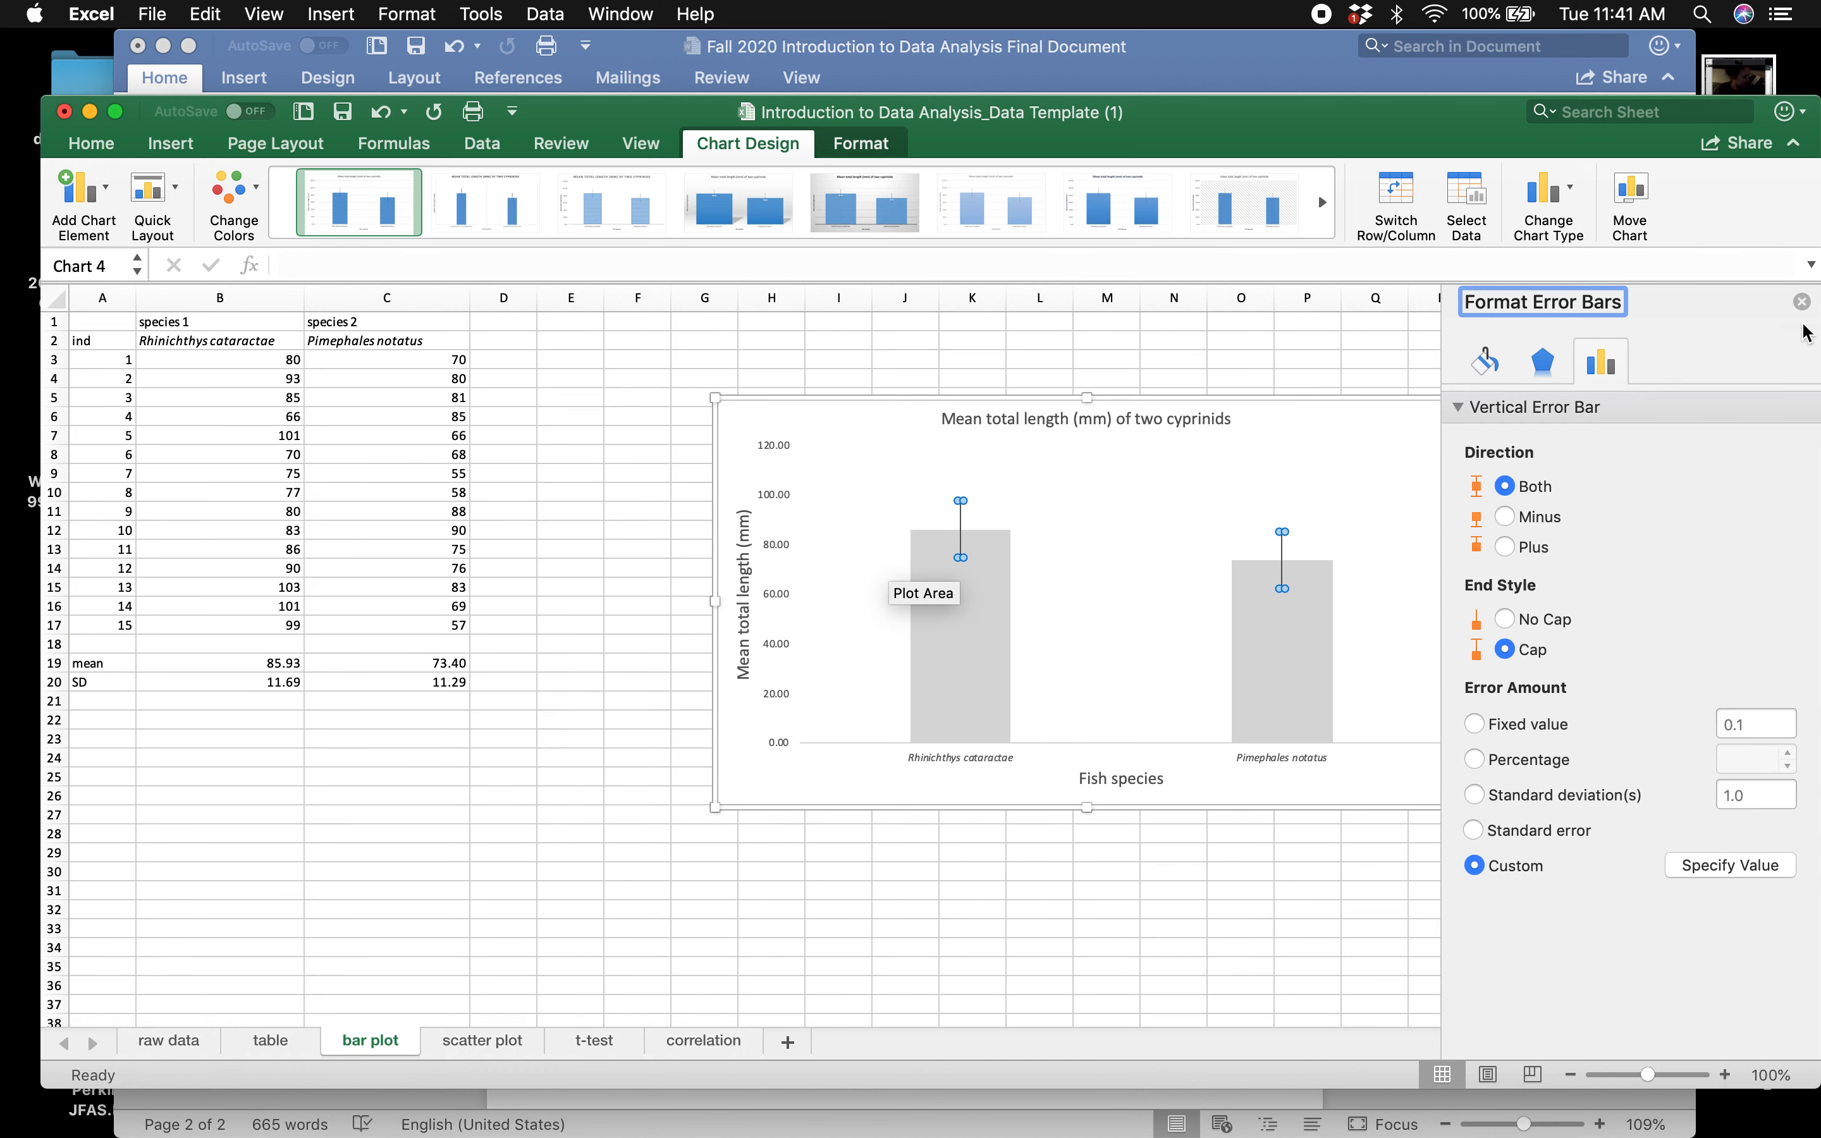
click(1802, 303)
- Review the scatter plot and the t-test results, ending on the correlation output for TL and HL
click(482, 1040)
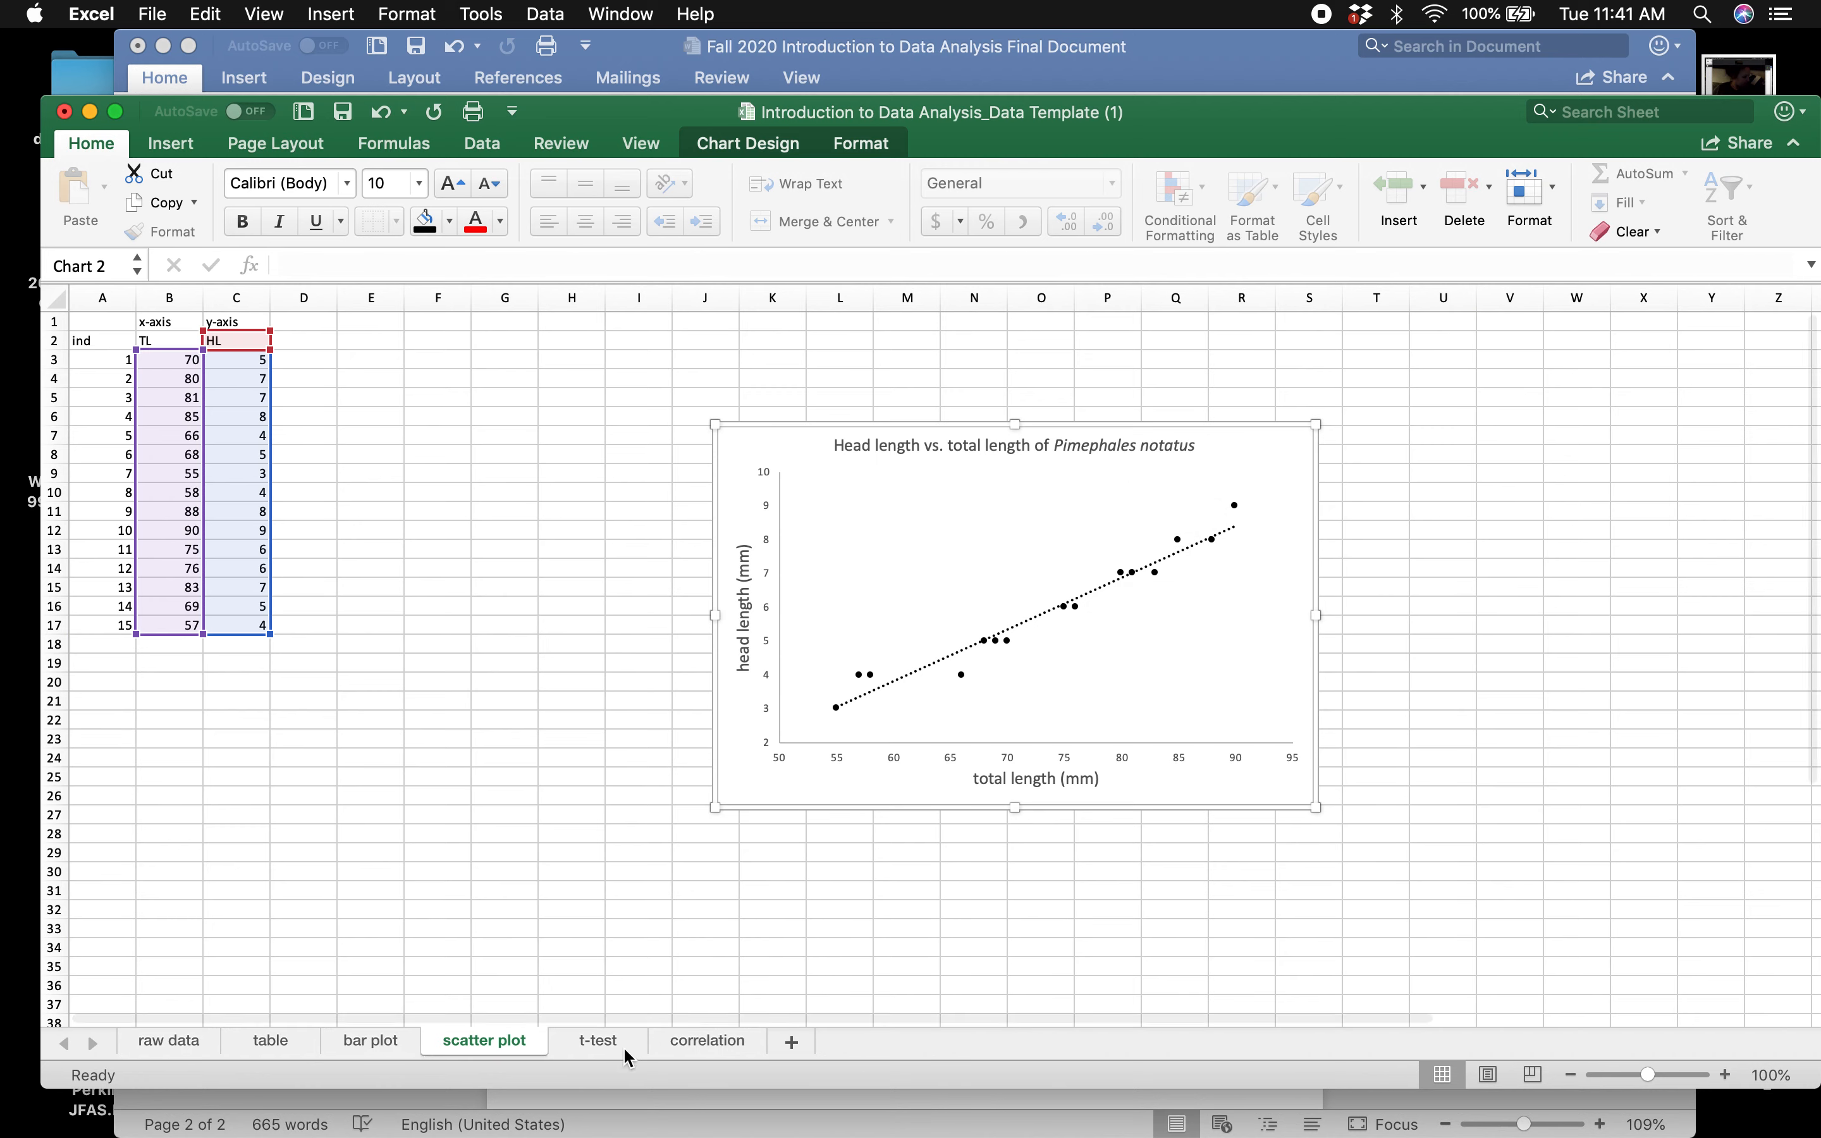
right_click(593, 1025)
click(582, 1053)
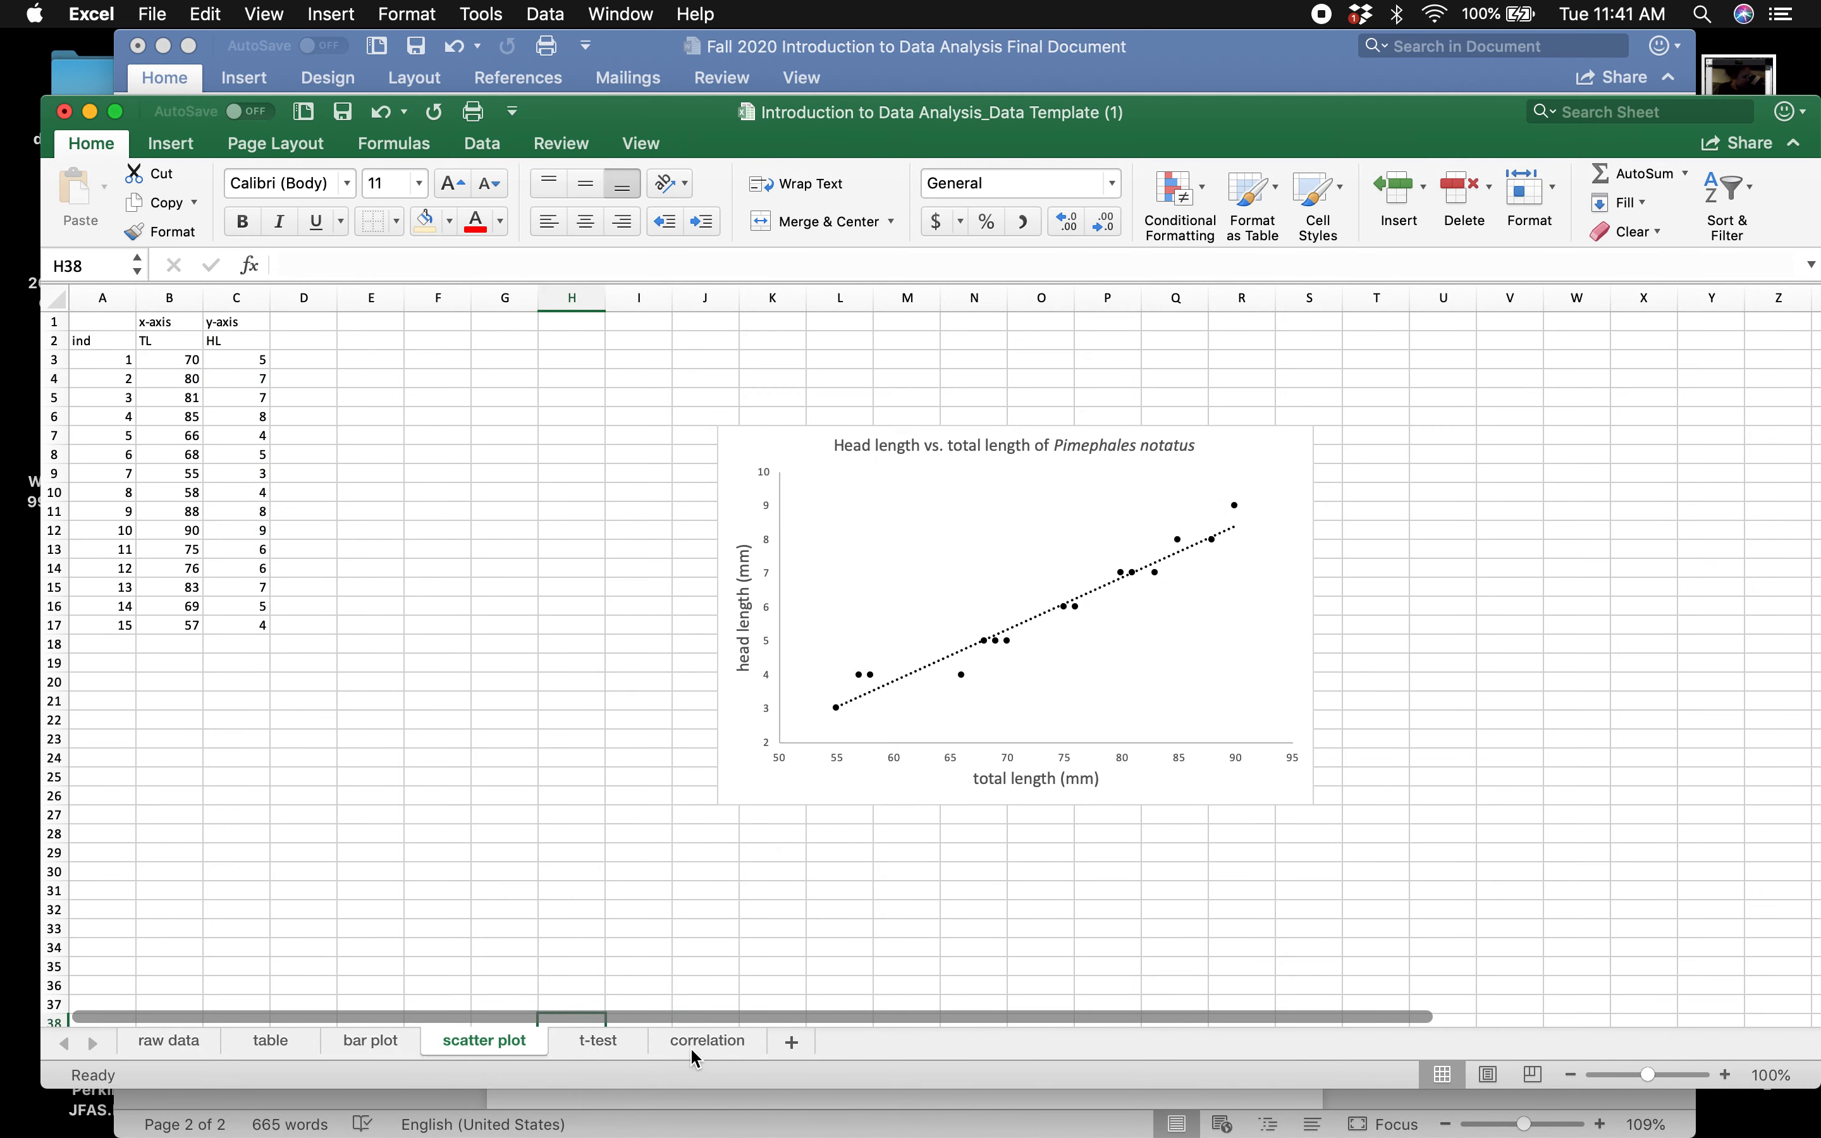
click(611, 1039)
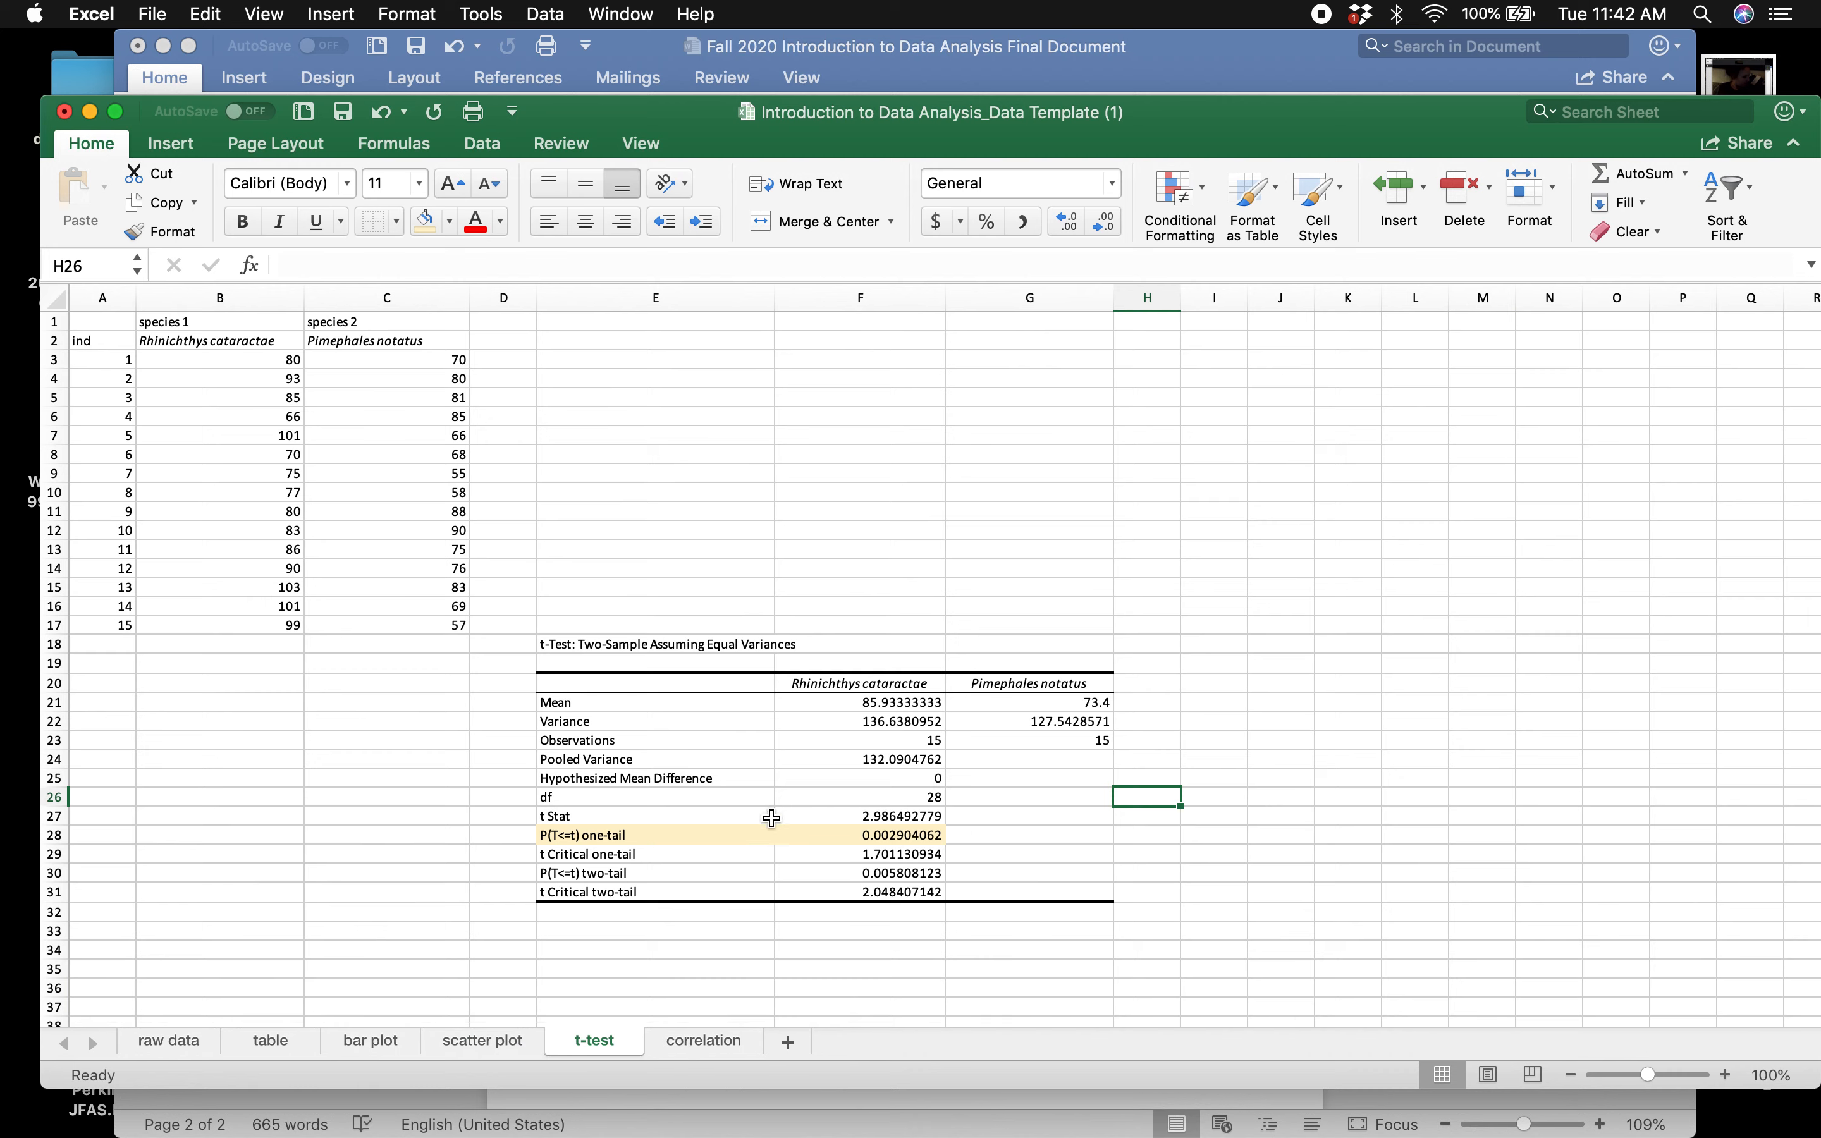
click(707, 1038)
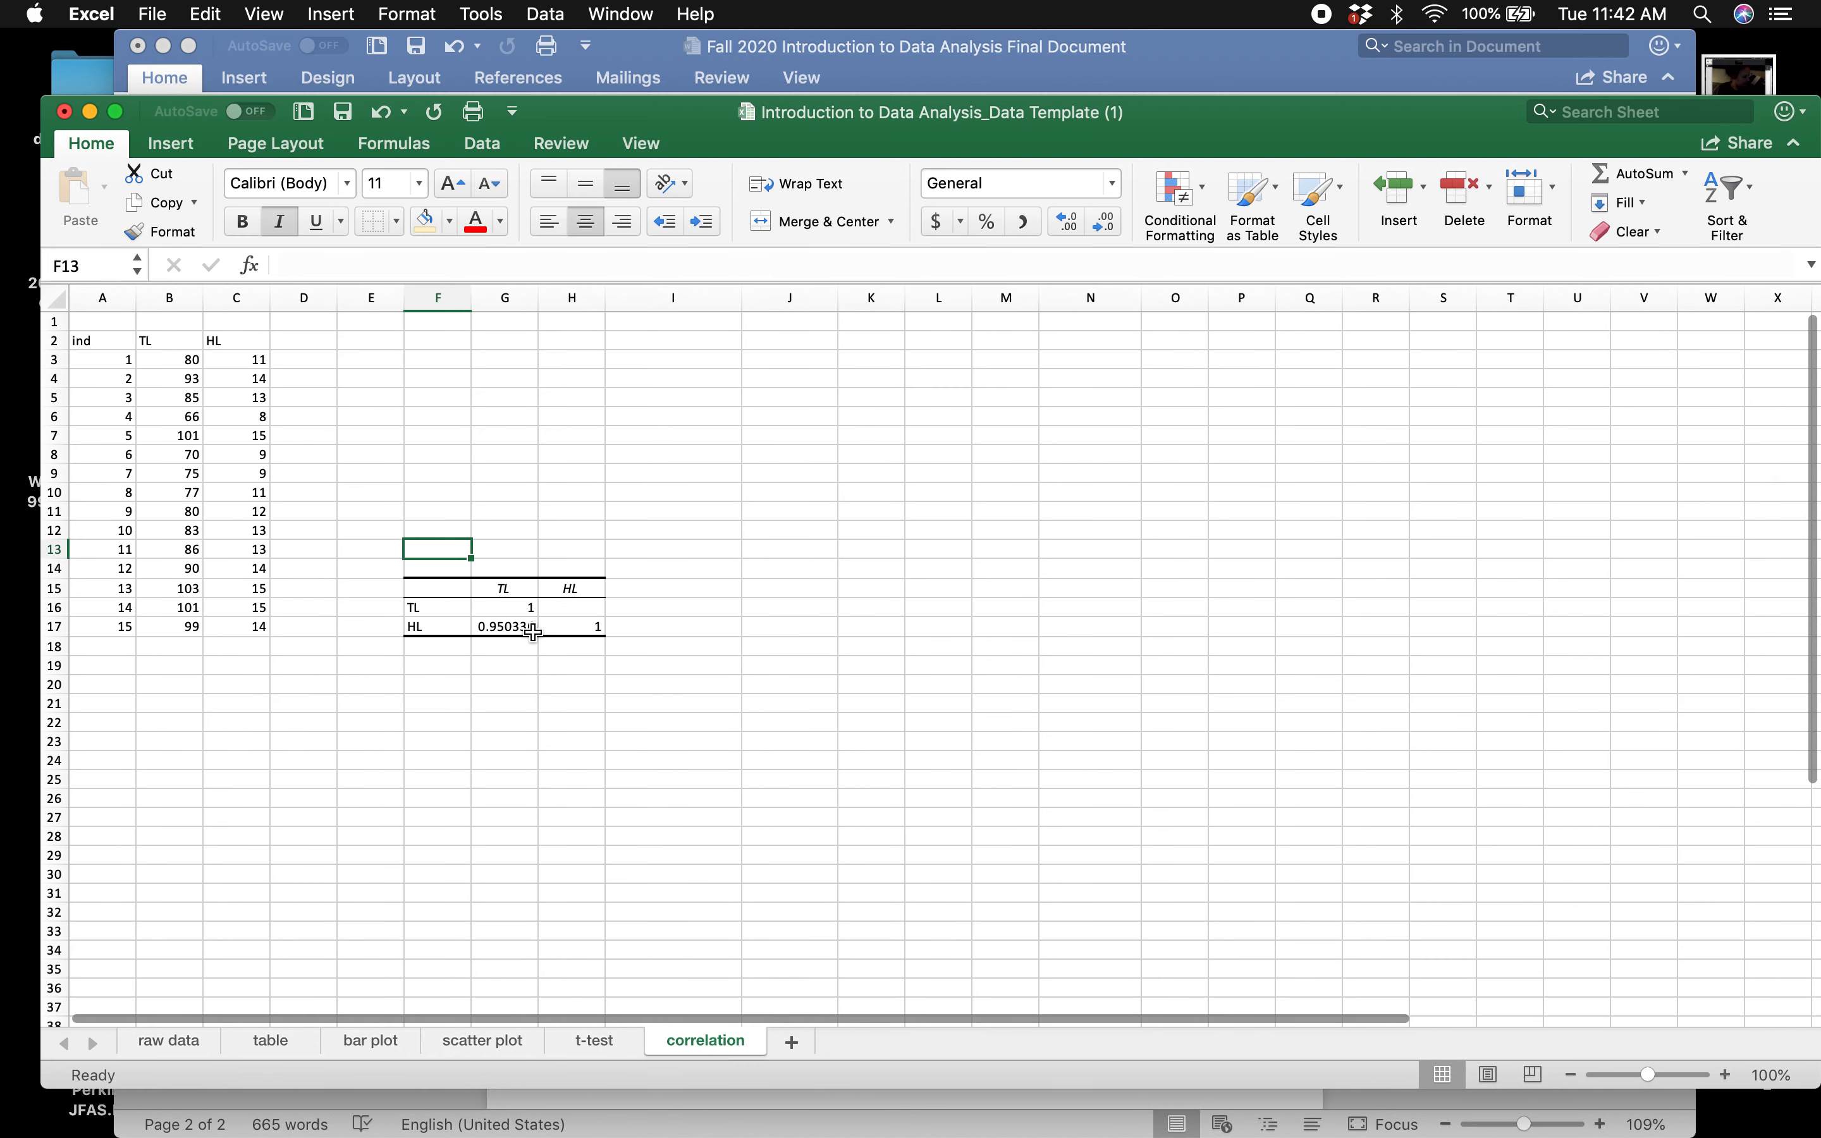